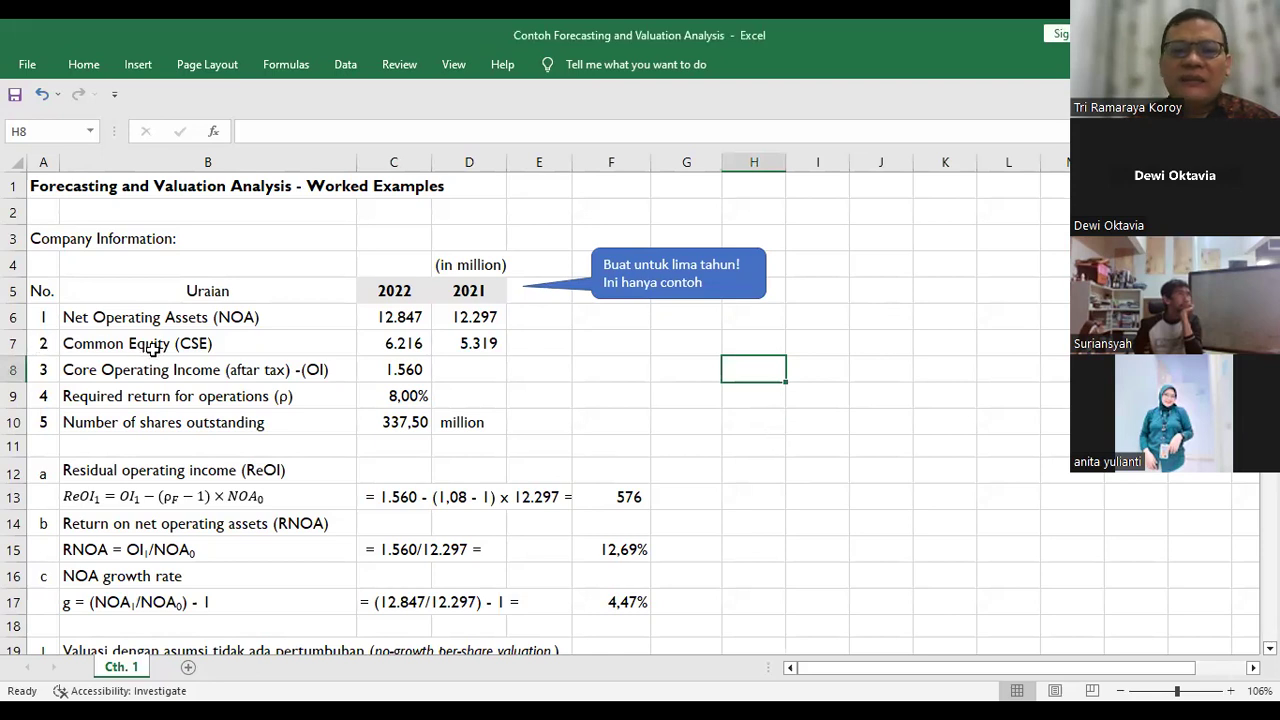
Step: Examine the callout note about five years and the 2022 and 2021 column headings of the company information table
left_click_drag(153, 349, 300, 347)
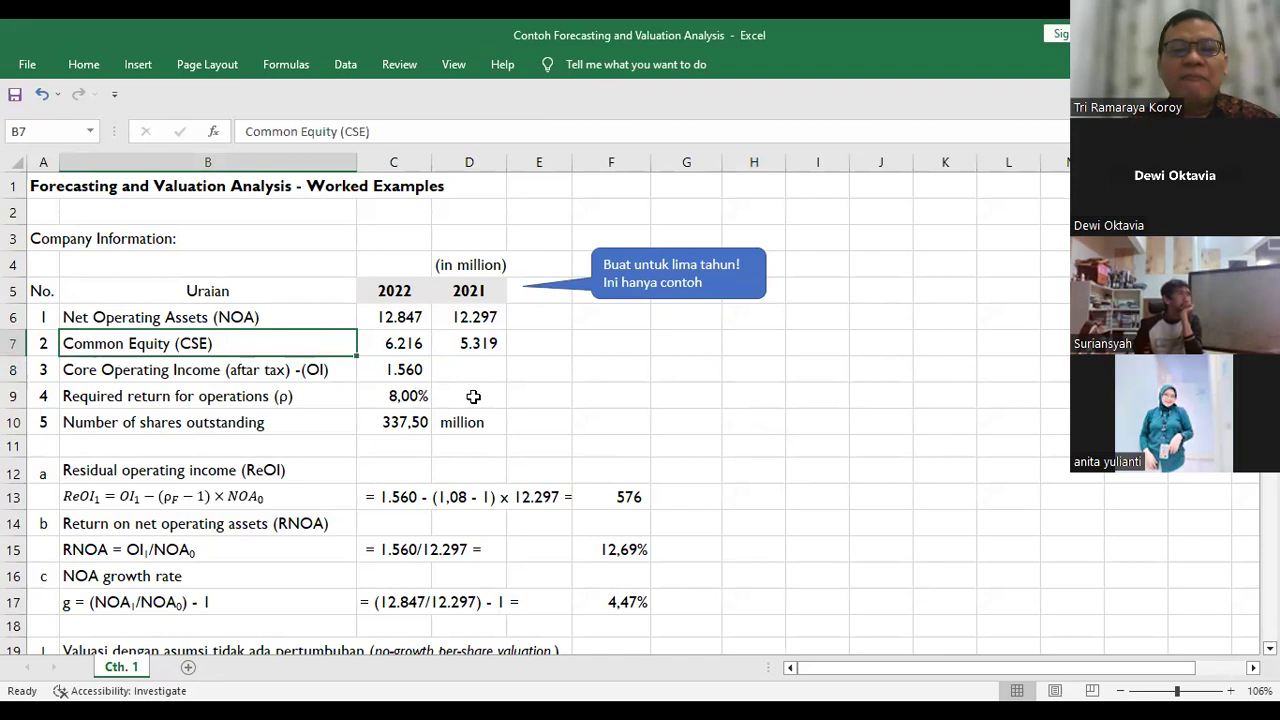
left_click(546, 411)
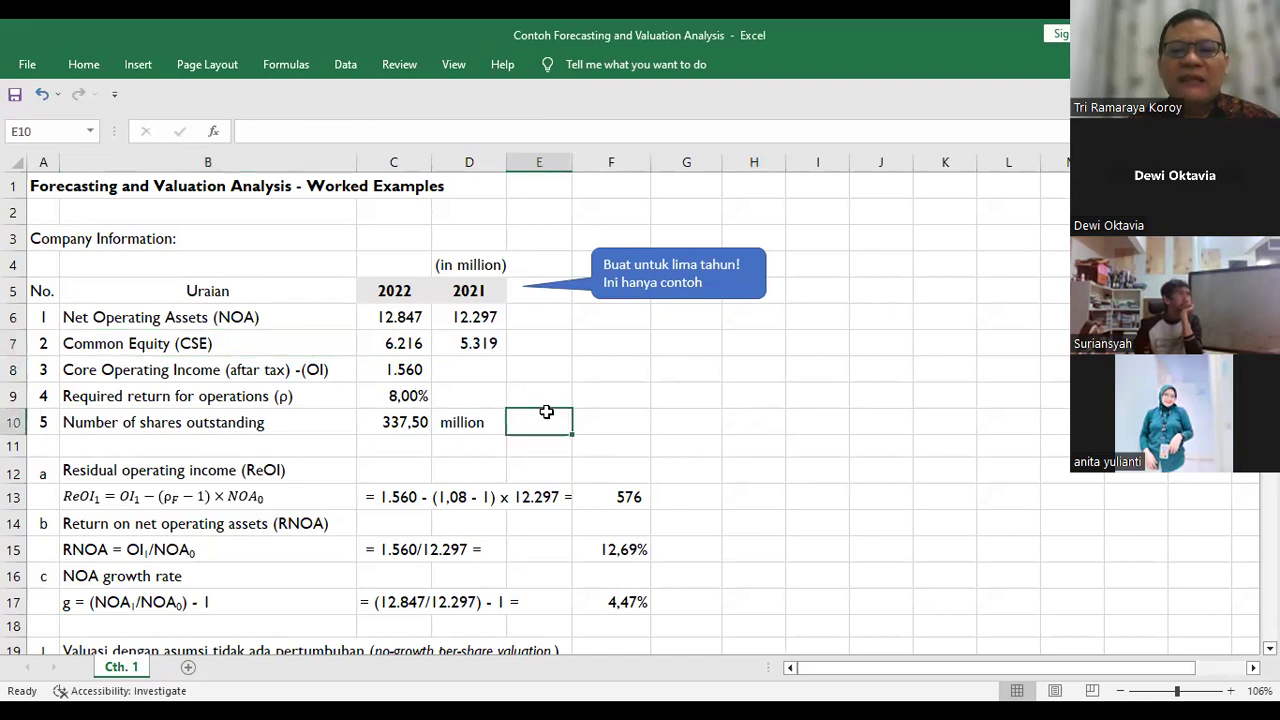
left_click(636, 298)
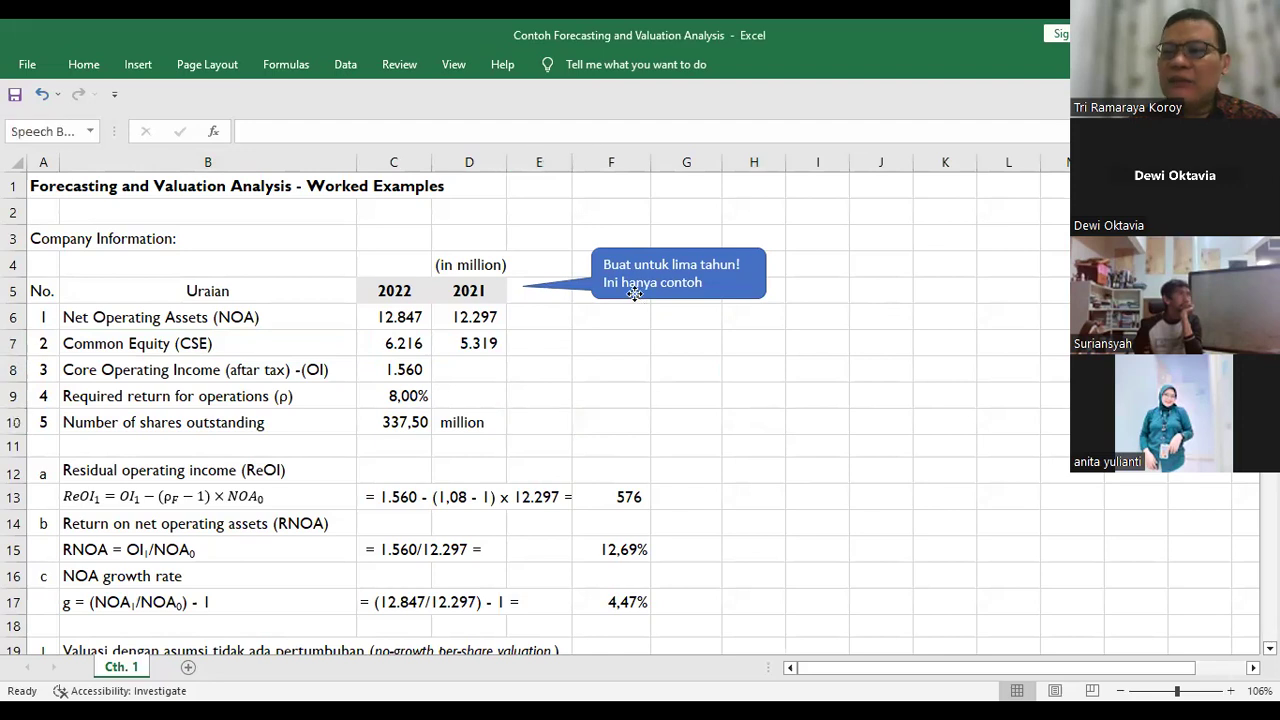
left_click_drag(686, 369, 685, 385)
left_click(780, 336)
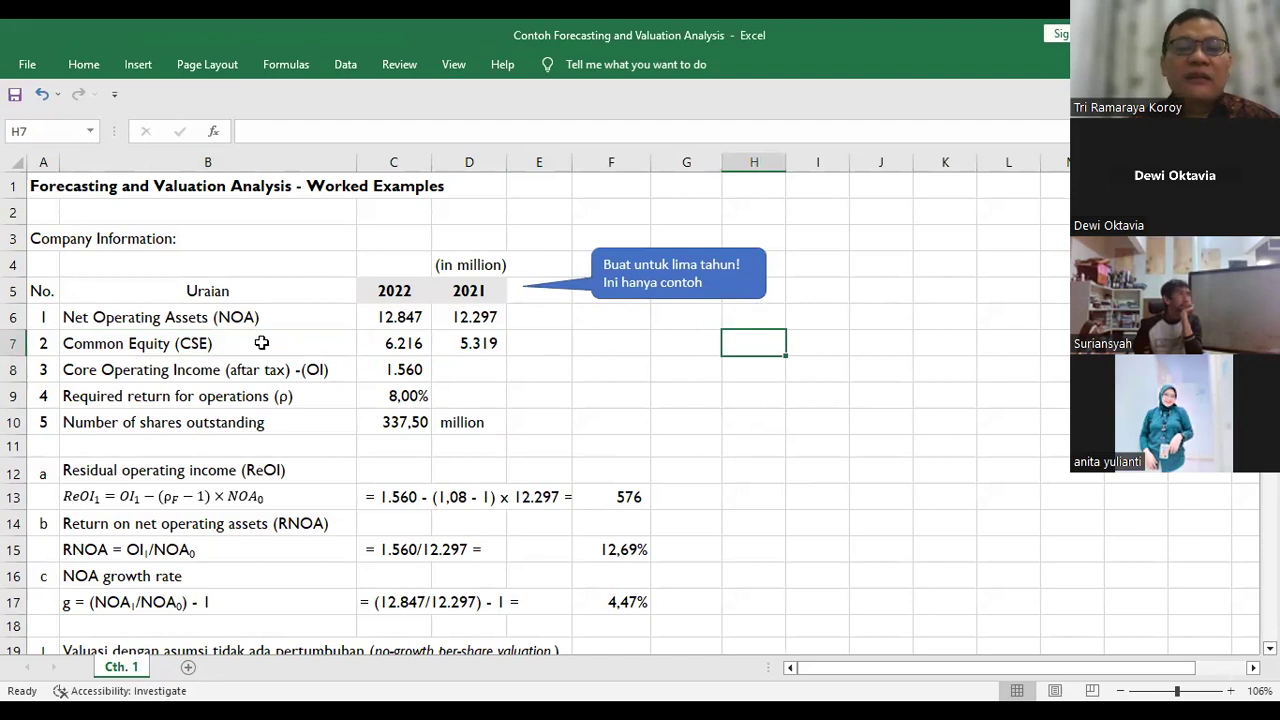
left_click(410, 288)
left_click(487, 286)
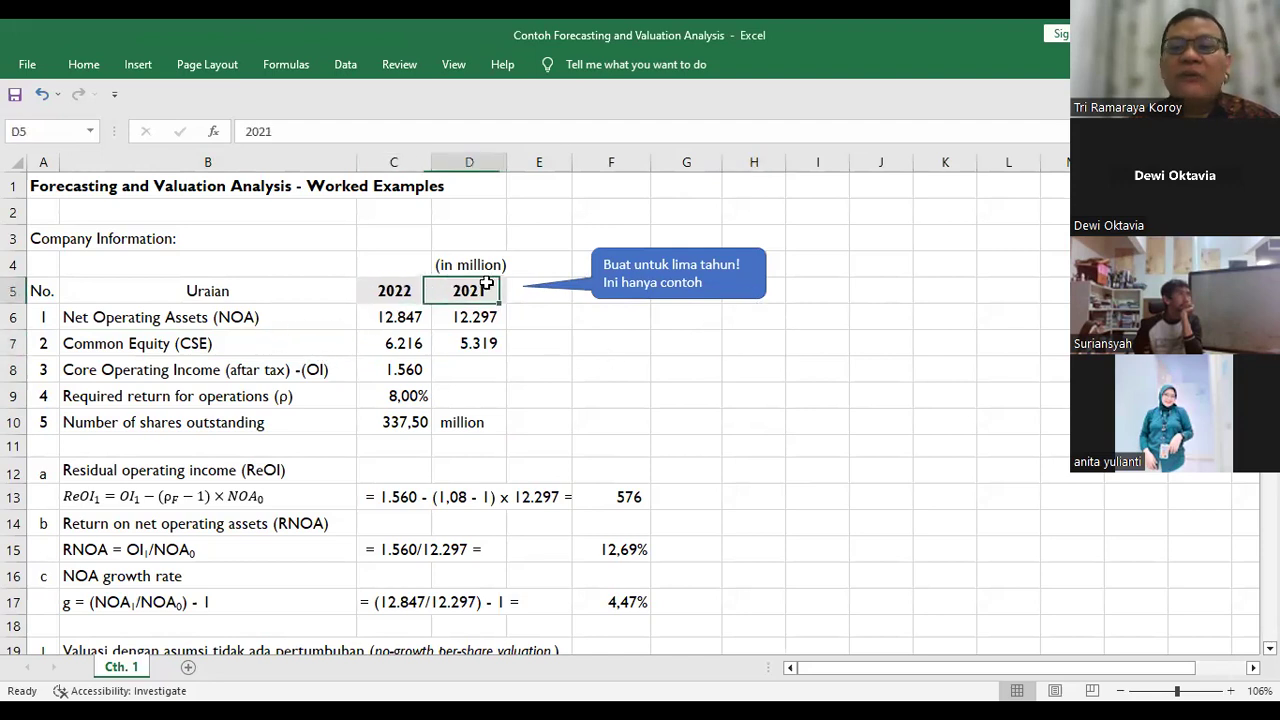
left_click(453, 359)
left_click(380, 292)
left_click(446, 281)
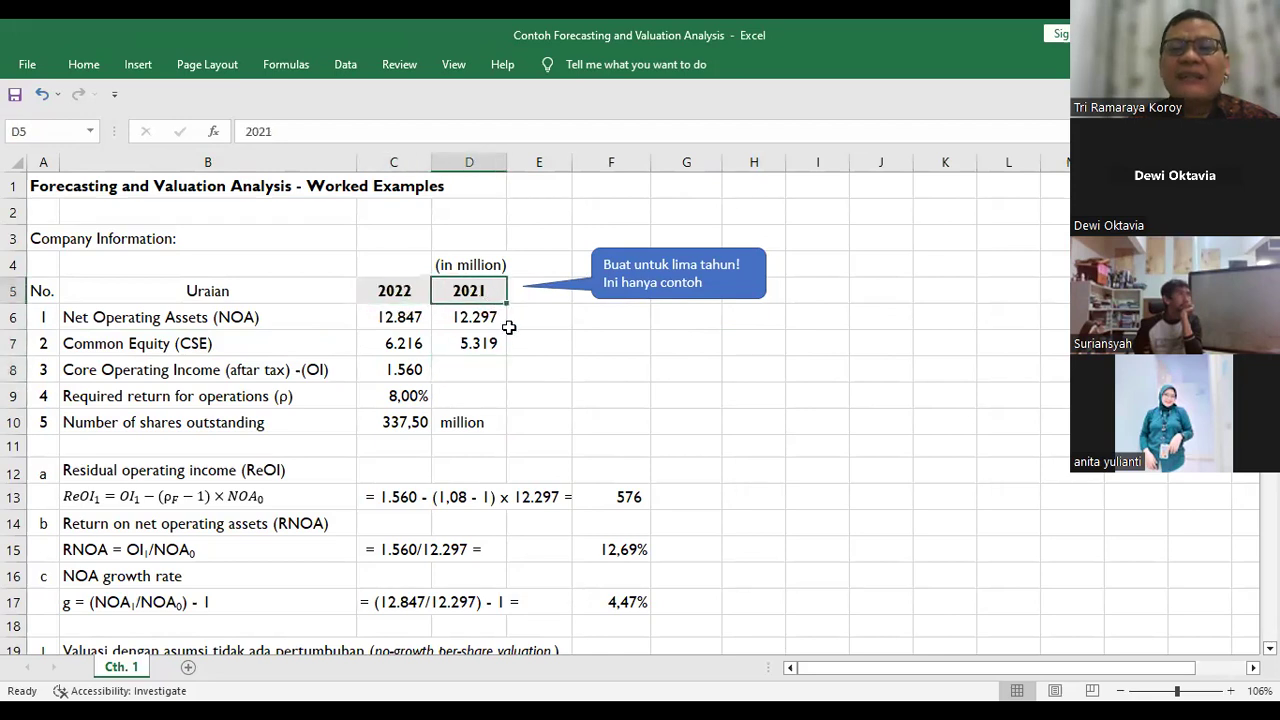
left_click(408, 341)
left_click(401, 289)
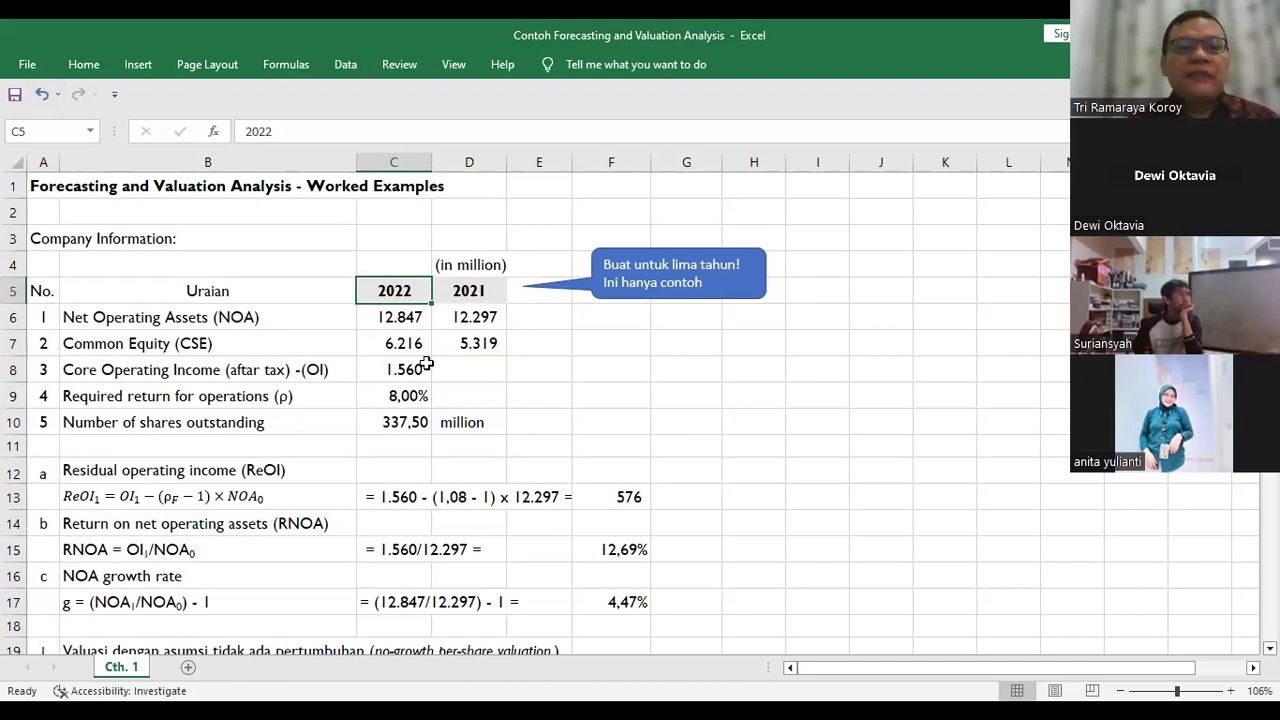
Step: Review the Net Operating Assets (NOA) and Common Equity (CSE) rows for 2022 and 2021
left_click(202, 328)
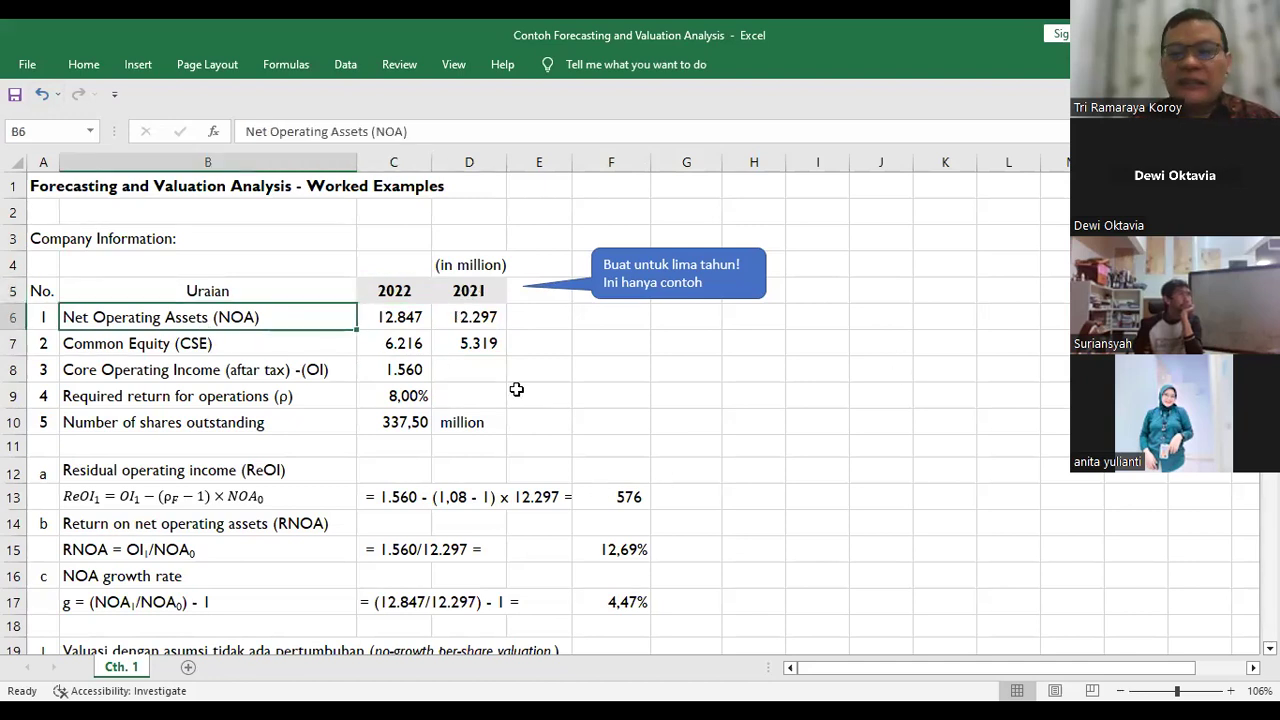
key("Right")
key("Right")
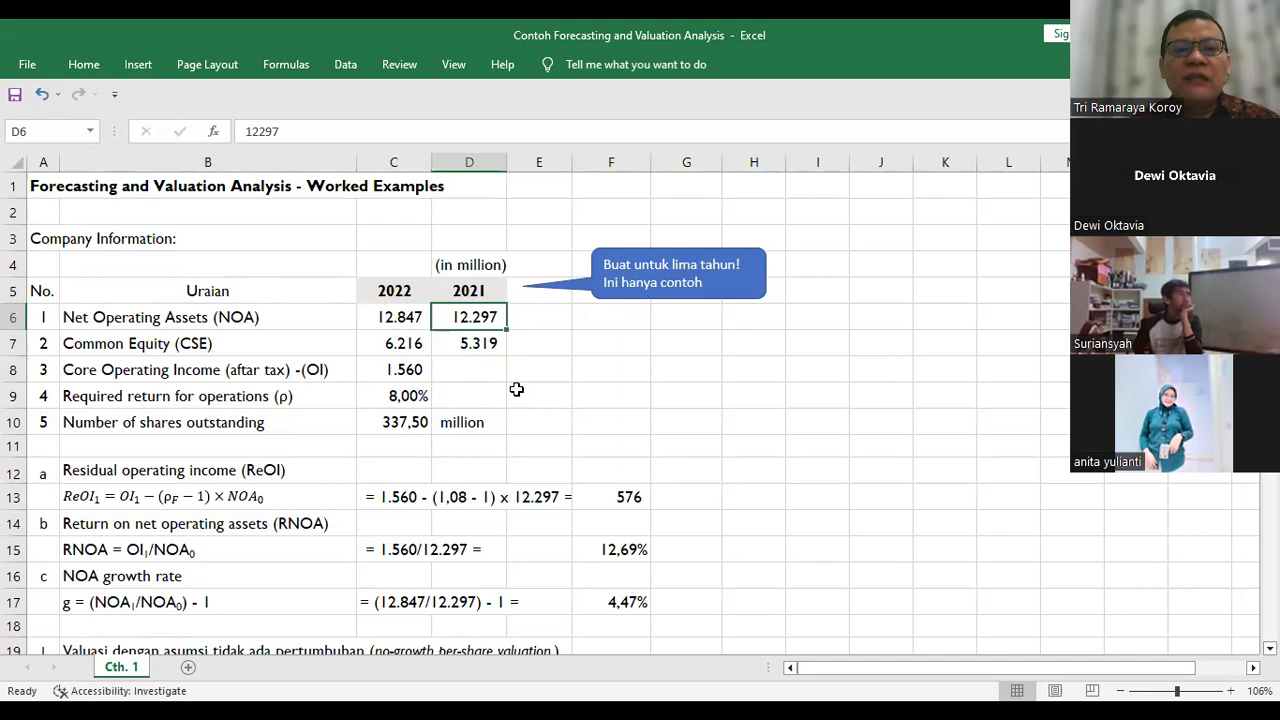
key("Left")
key("Left")
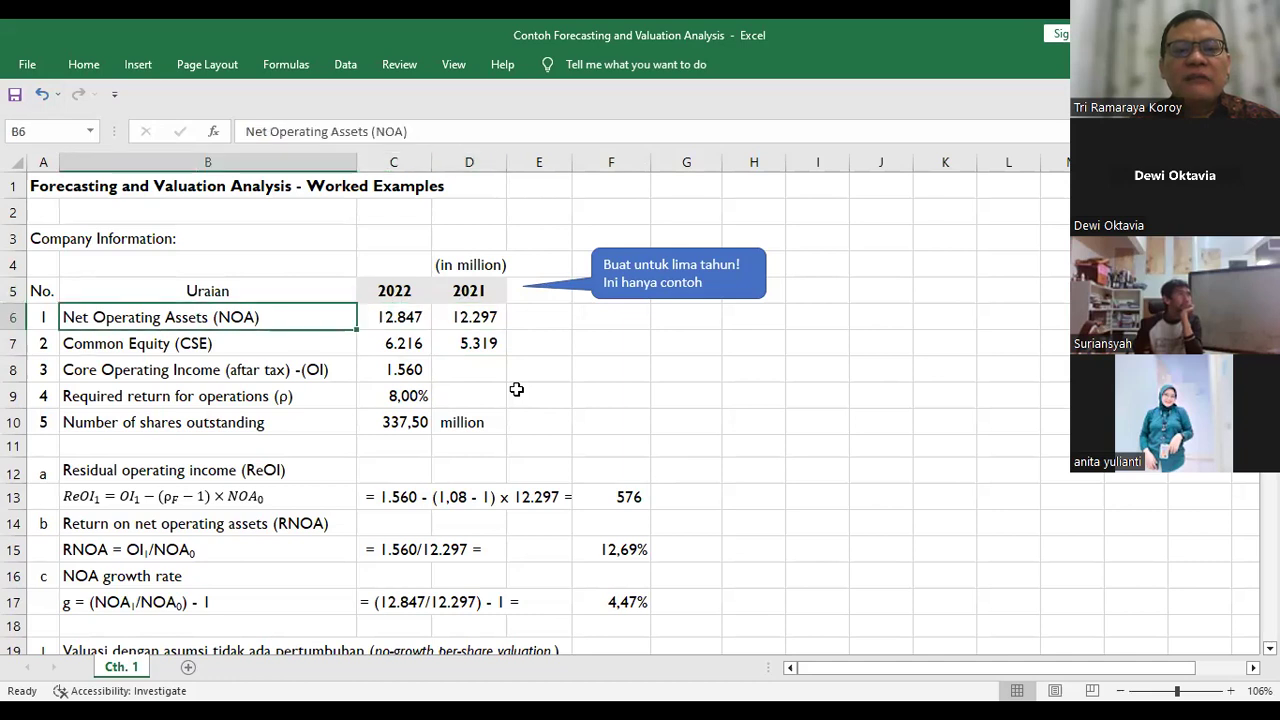
key("Down")
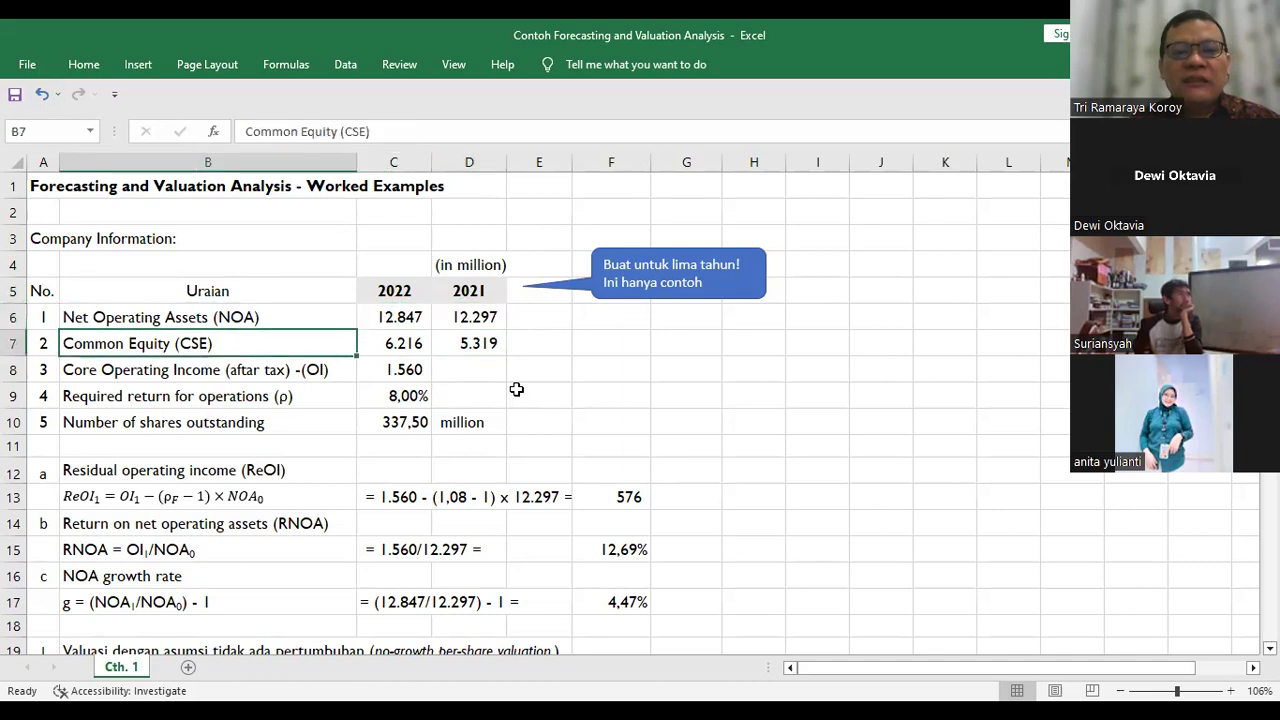
key("Right")
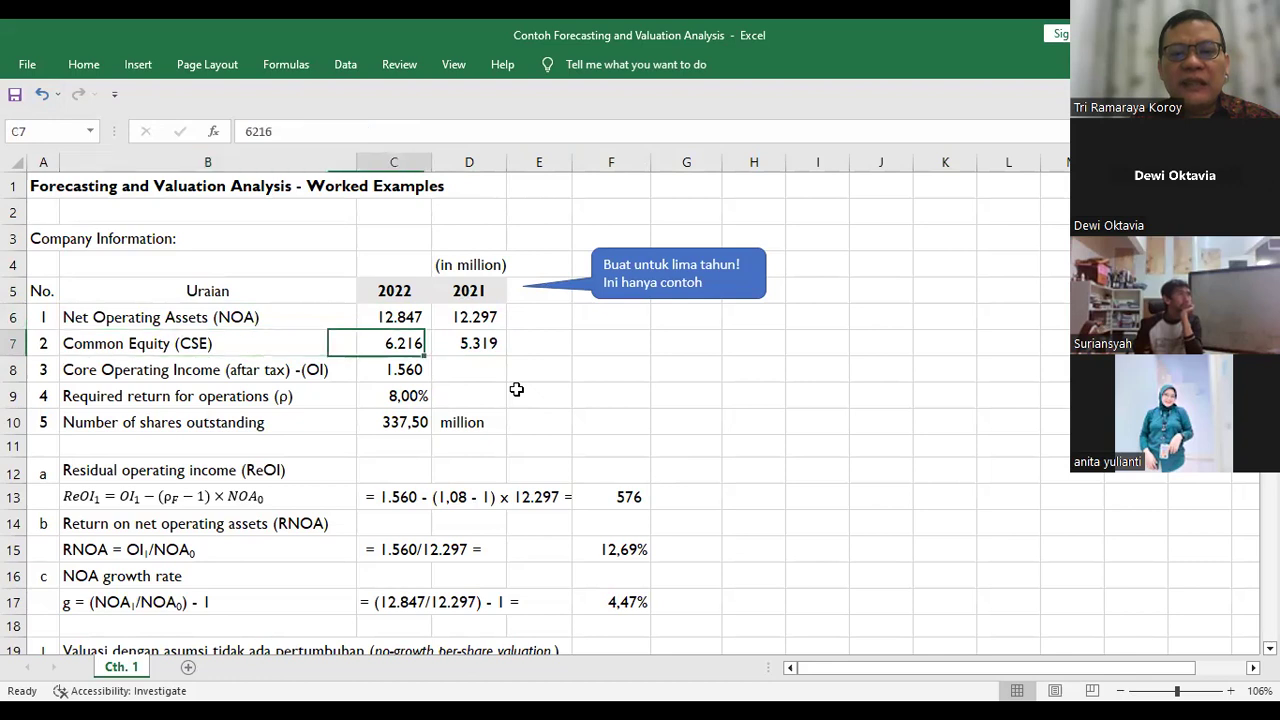
key("Left")
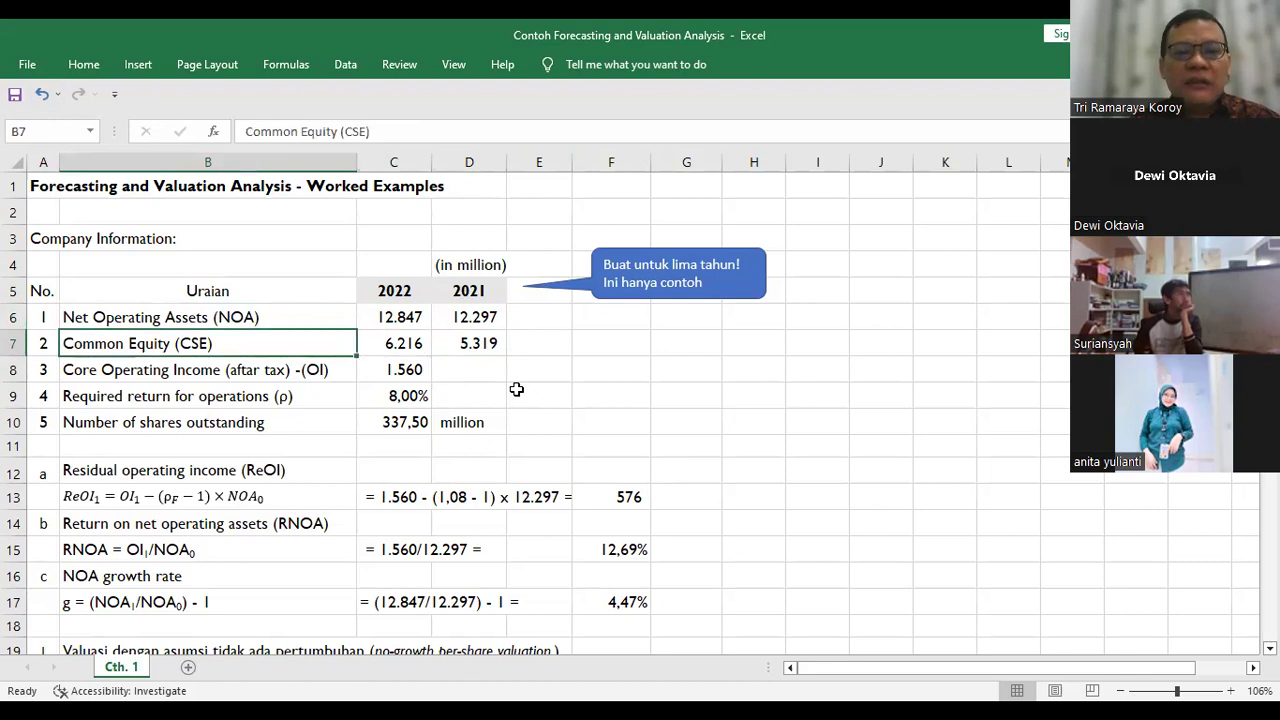
Step: Review the core operating income, required return for operations and number of shares outstanding in the company information table
key("Down")
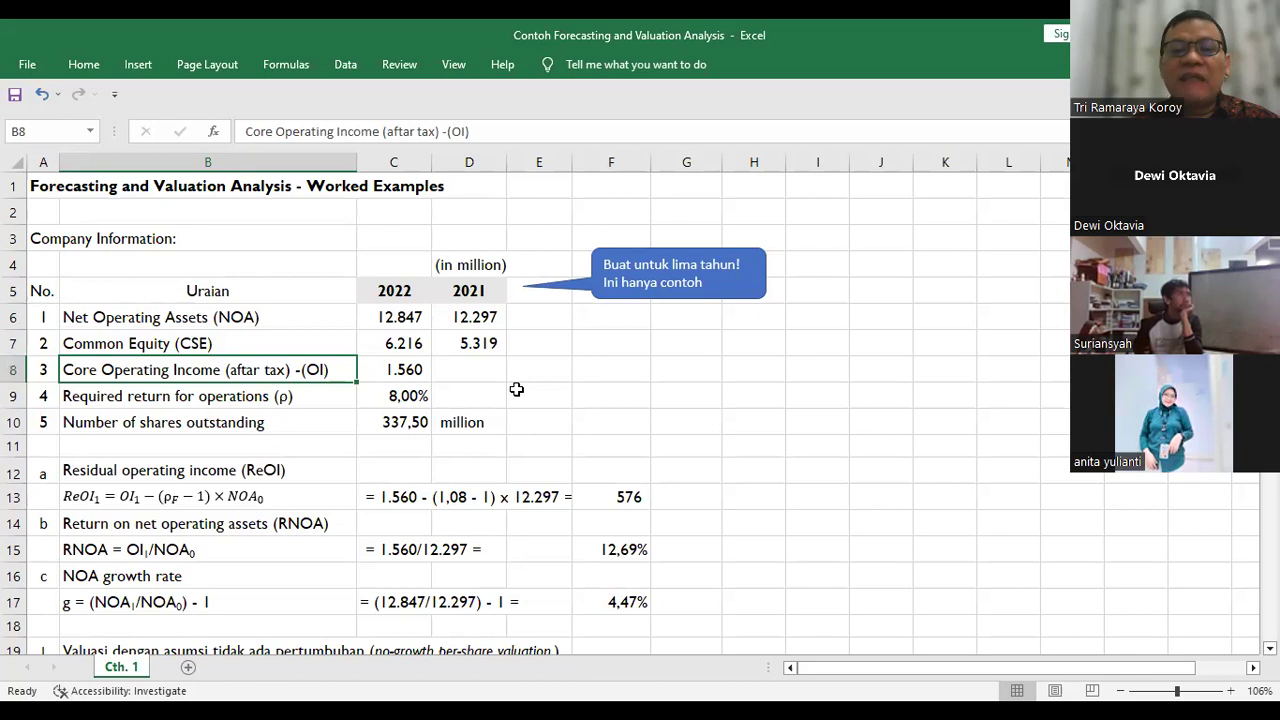
key("Right")
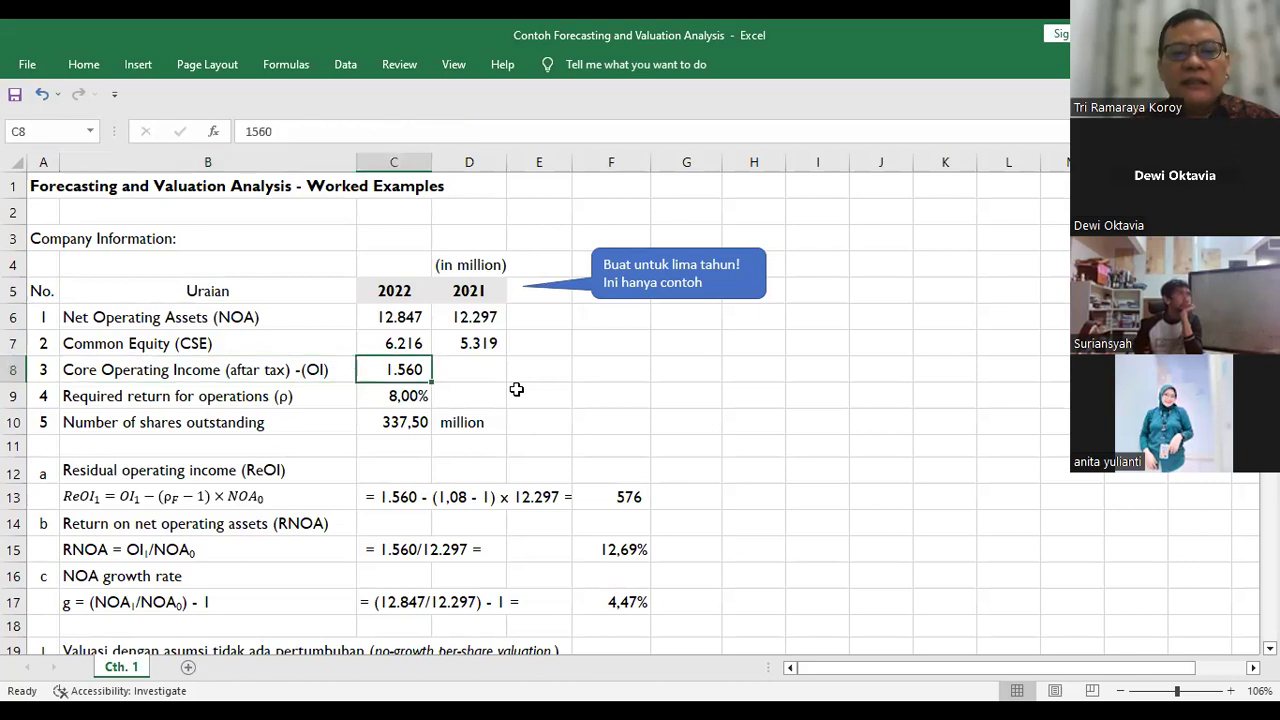
key("Down")
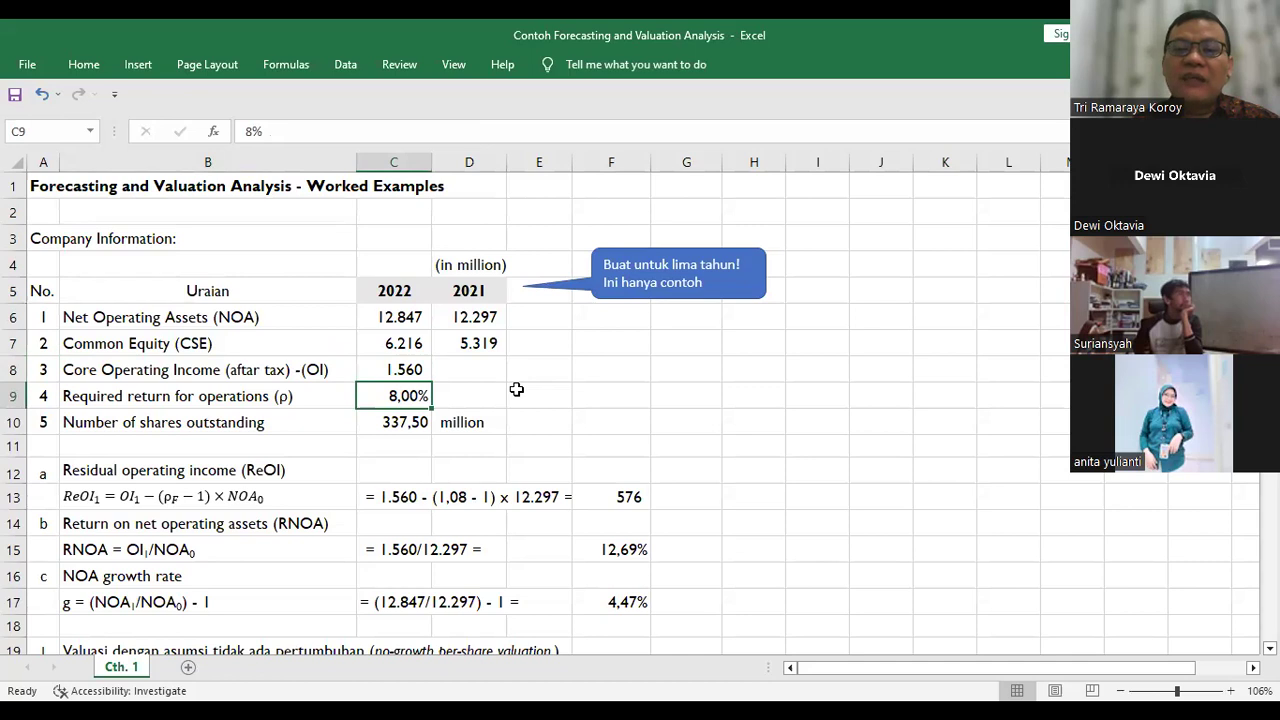
key("Down")
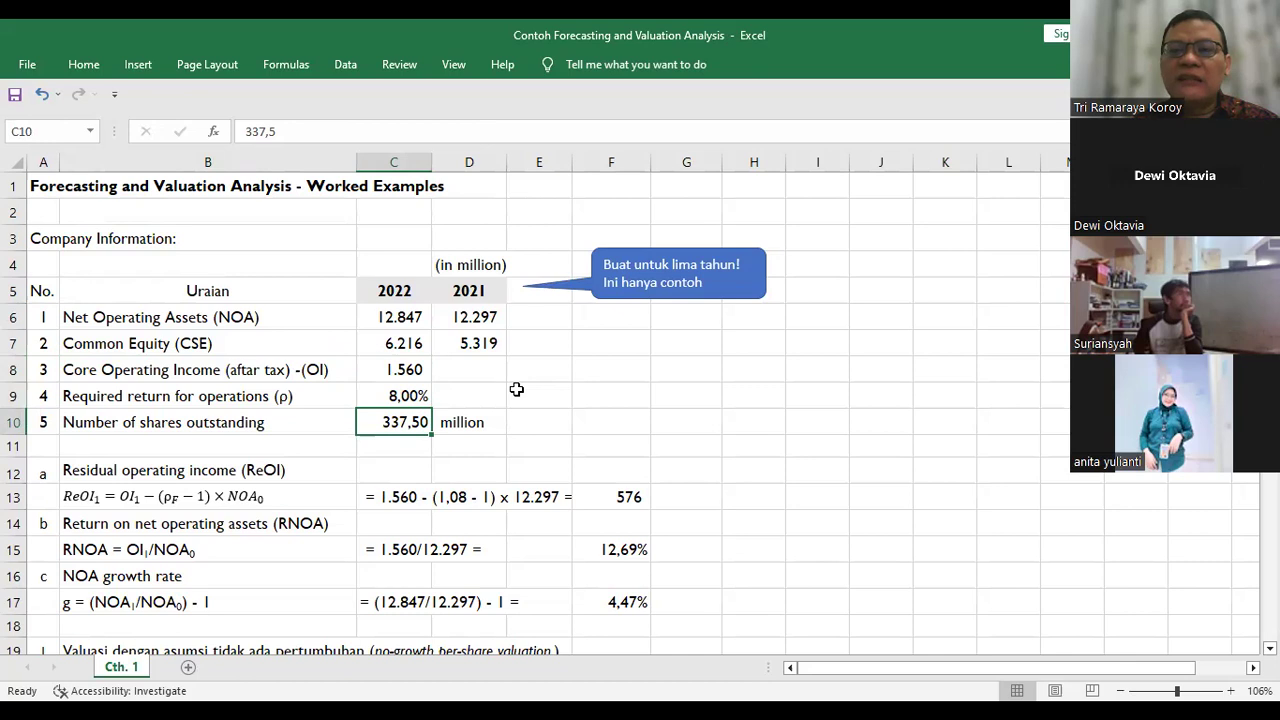
key("Right")
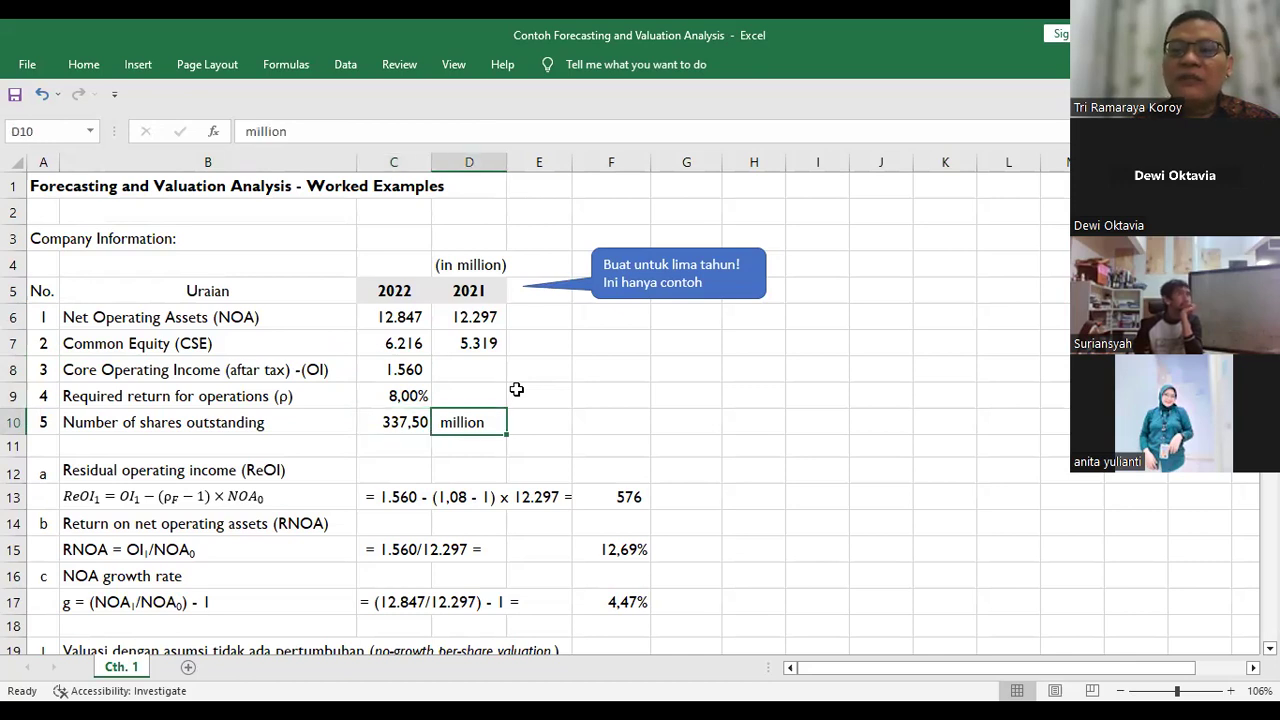
key("Left")
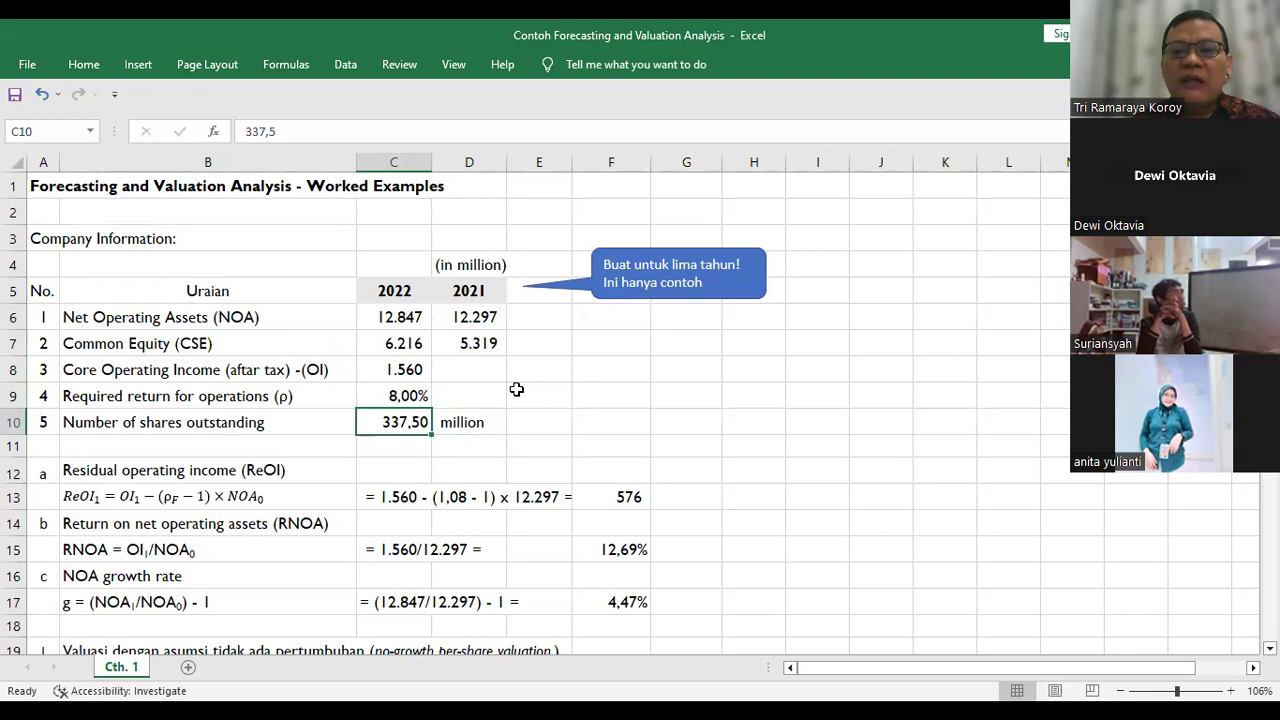
key("Right")
key("Right")
key("Right")
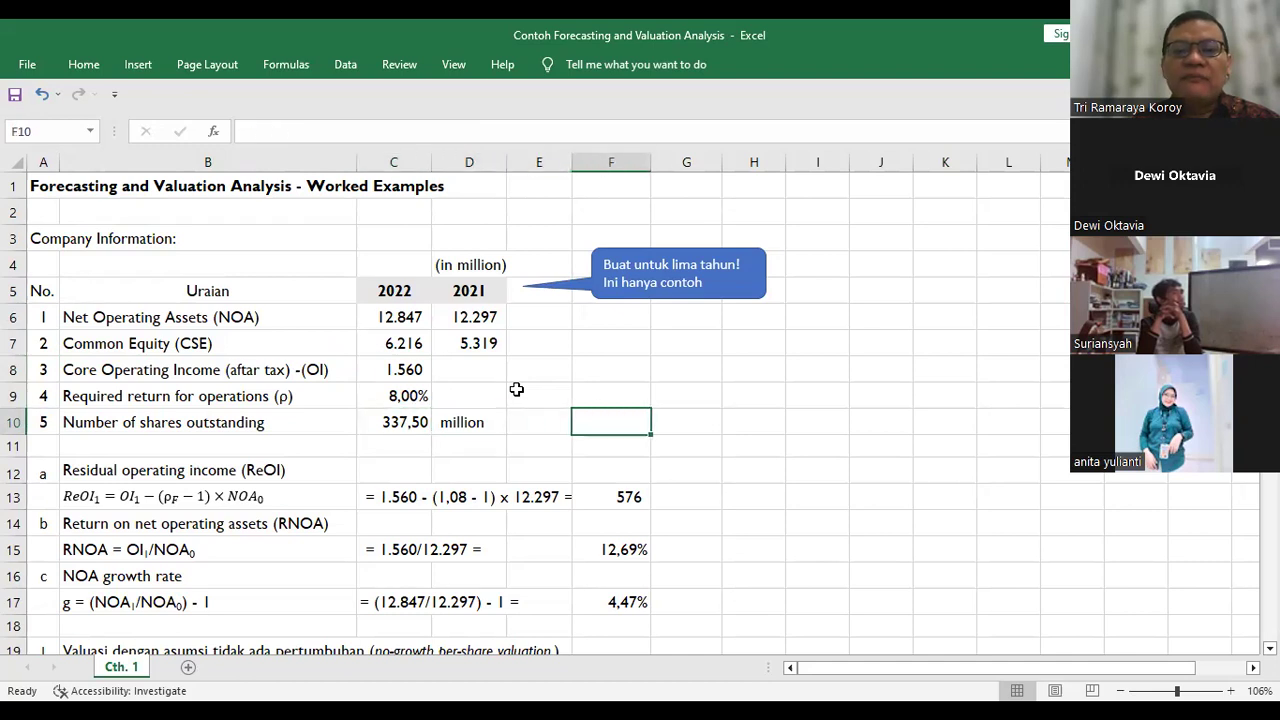
key("Right")
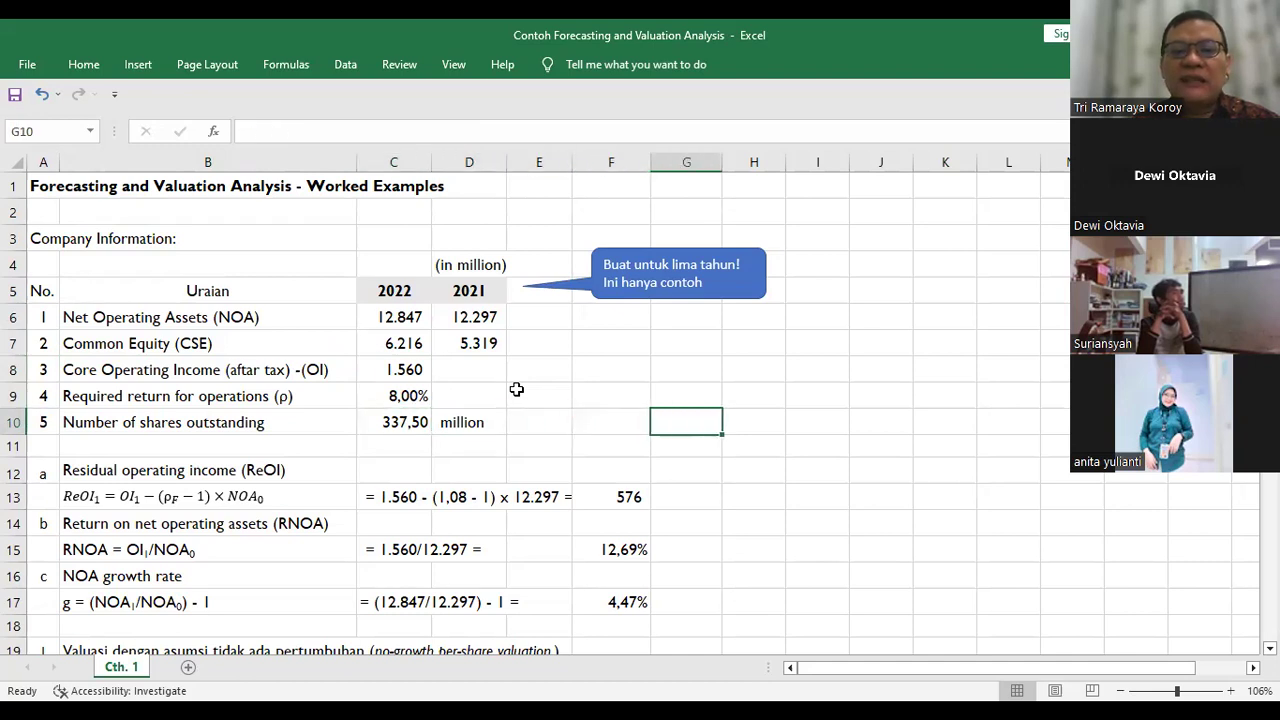
key("Left")
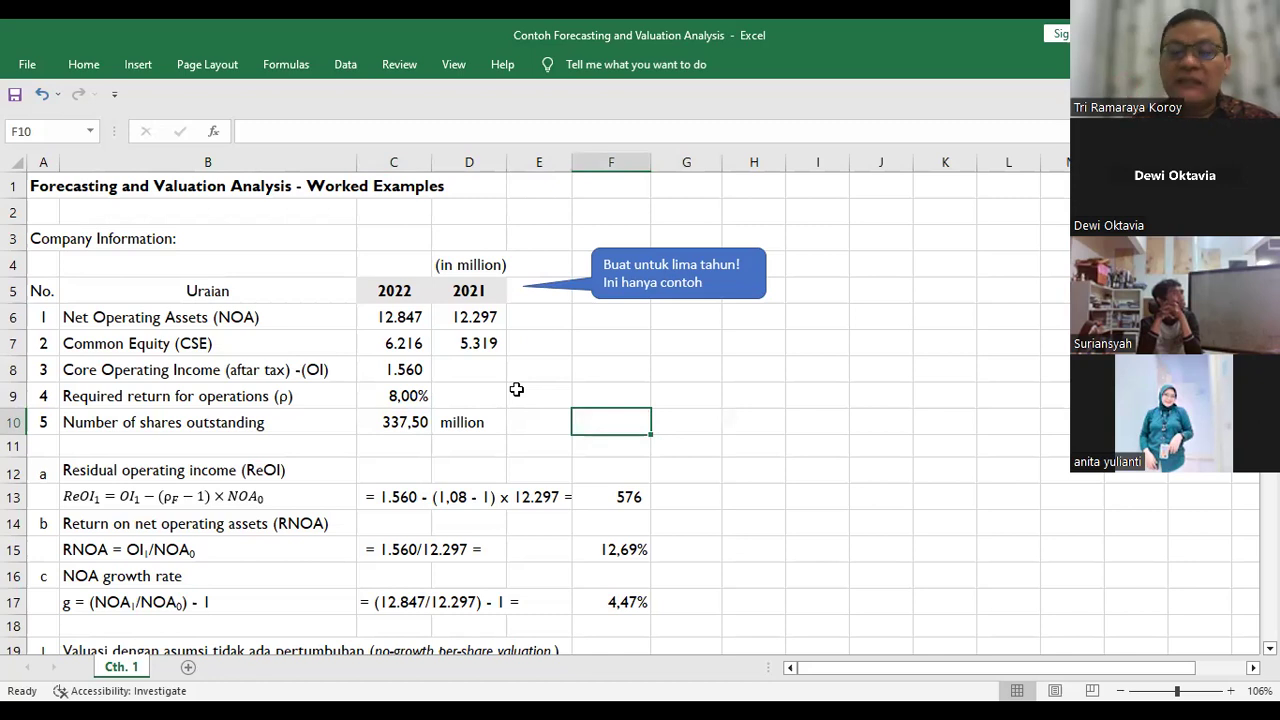
key("Left")
key("Left")
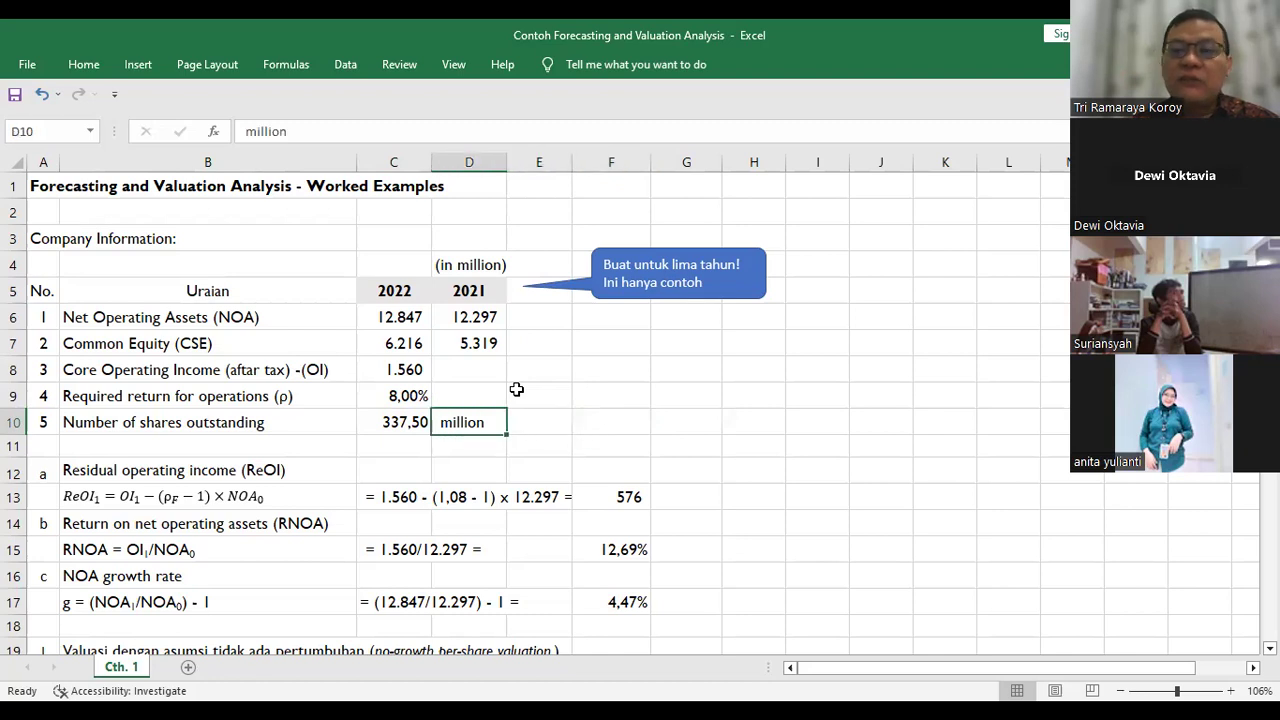
key("Left")
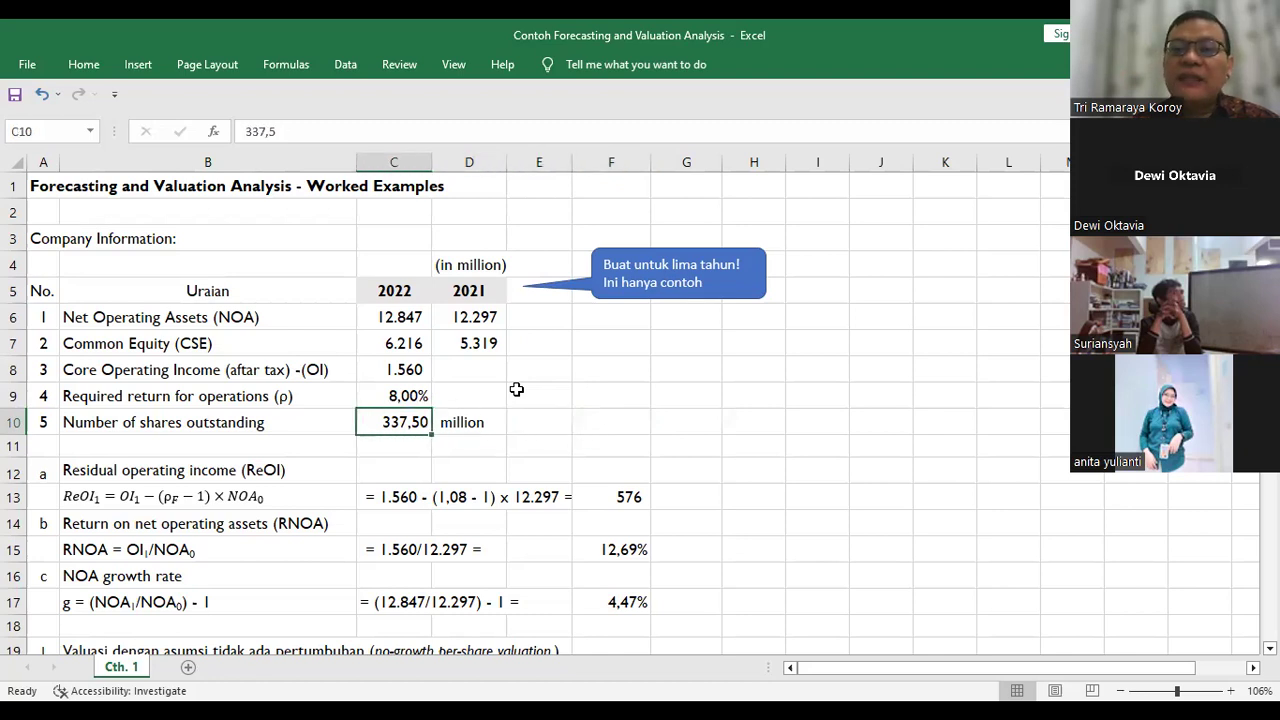
key("Left")
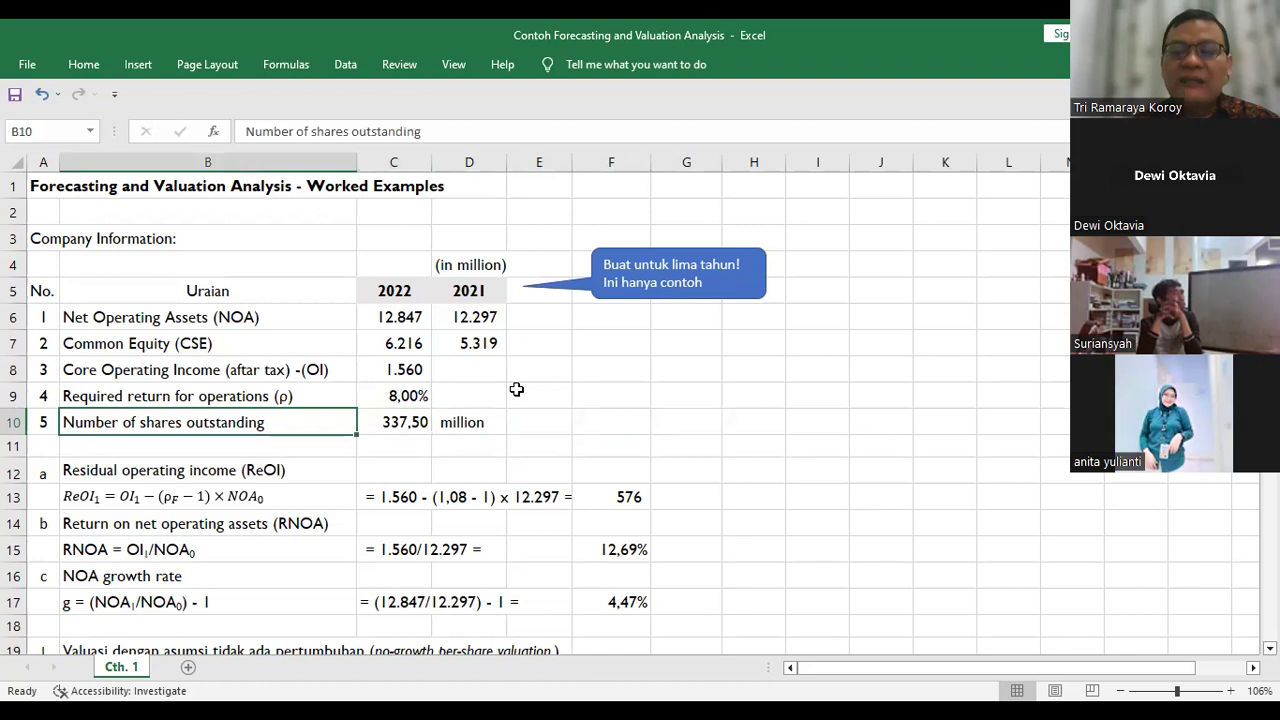
key("Right")
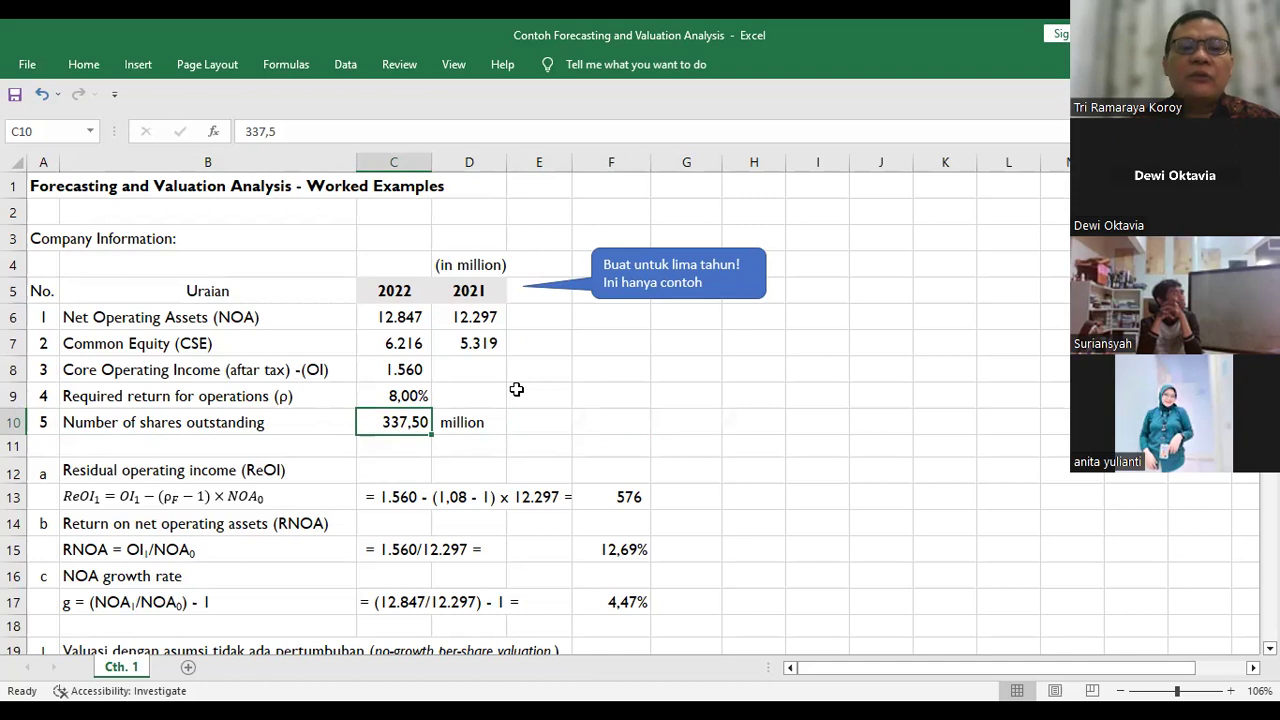
Step: Look through the worked calculations of ReOI, RNOA and NOA growth rate below the company information
key("Down")
key("Down")
key("Down")
key("Down")
key("Down")
key("Down")
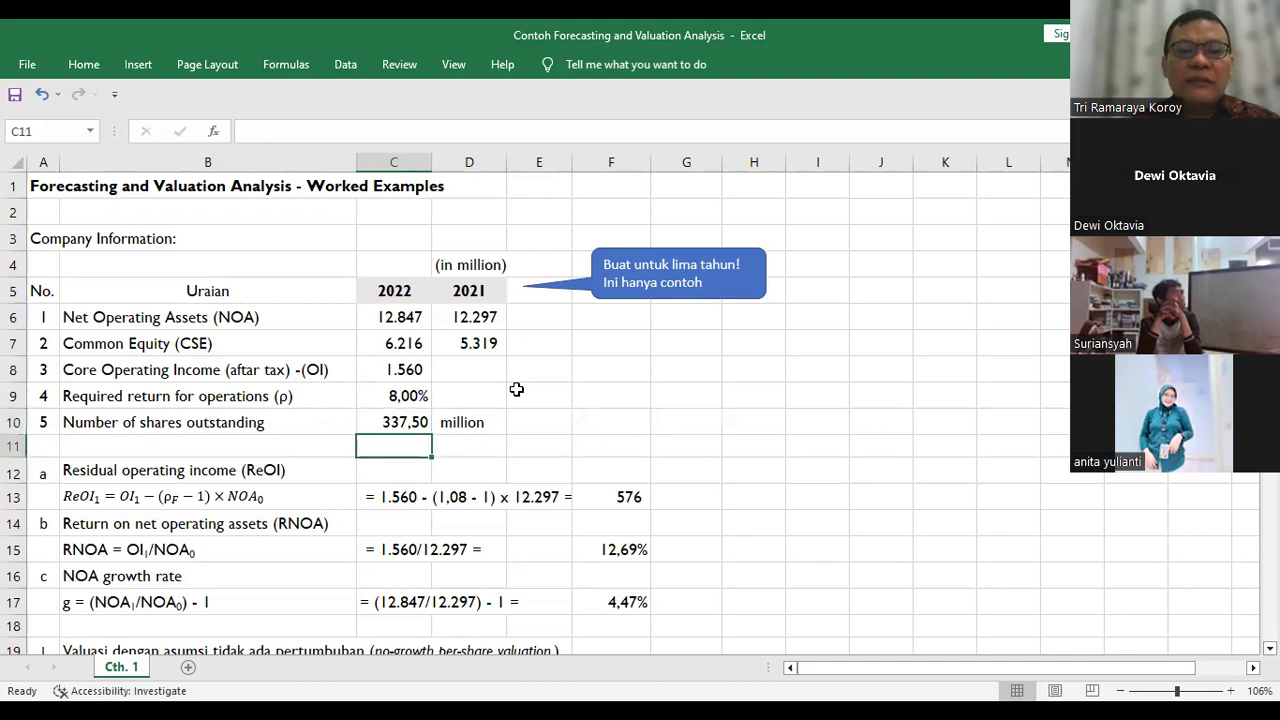
key("Down")
key("Down")
key("Down")
key("Down")
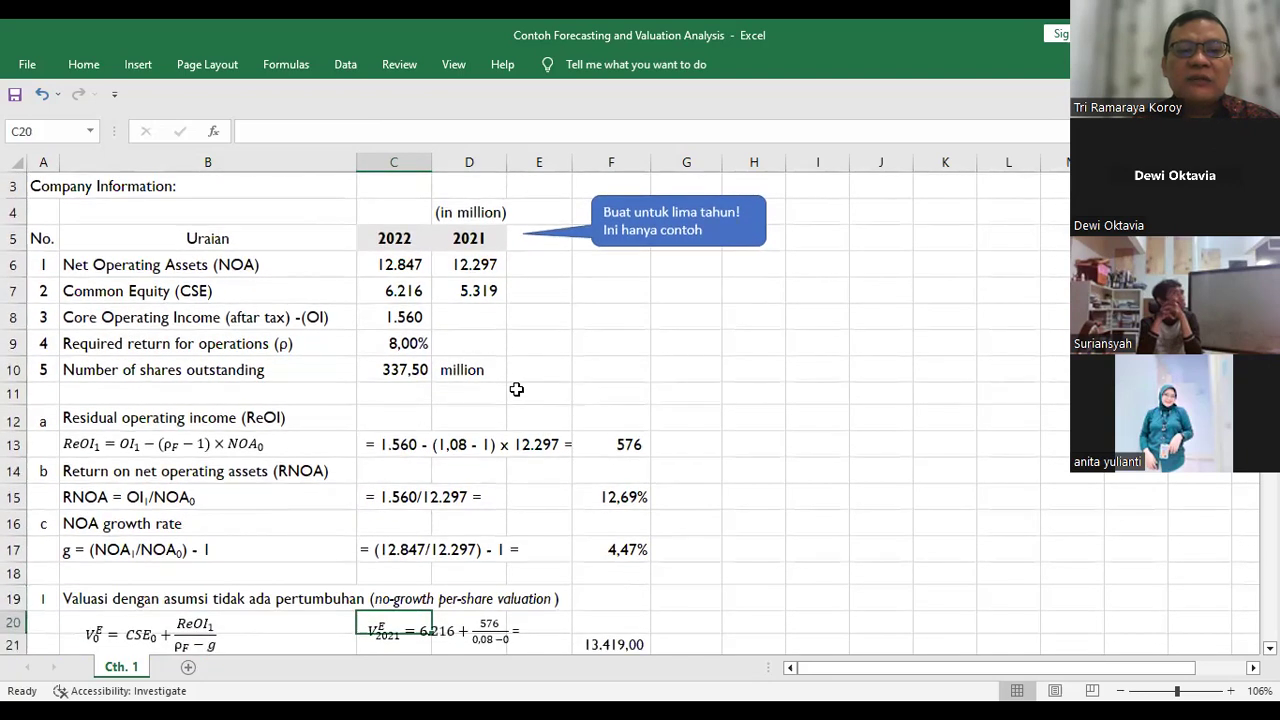
key("Up")
key("Up")
key("Up")
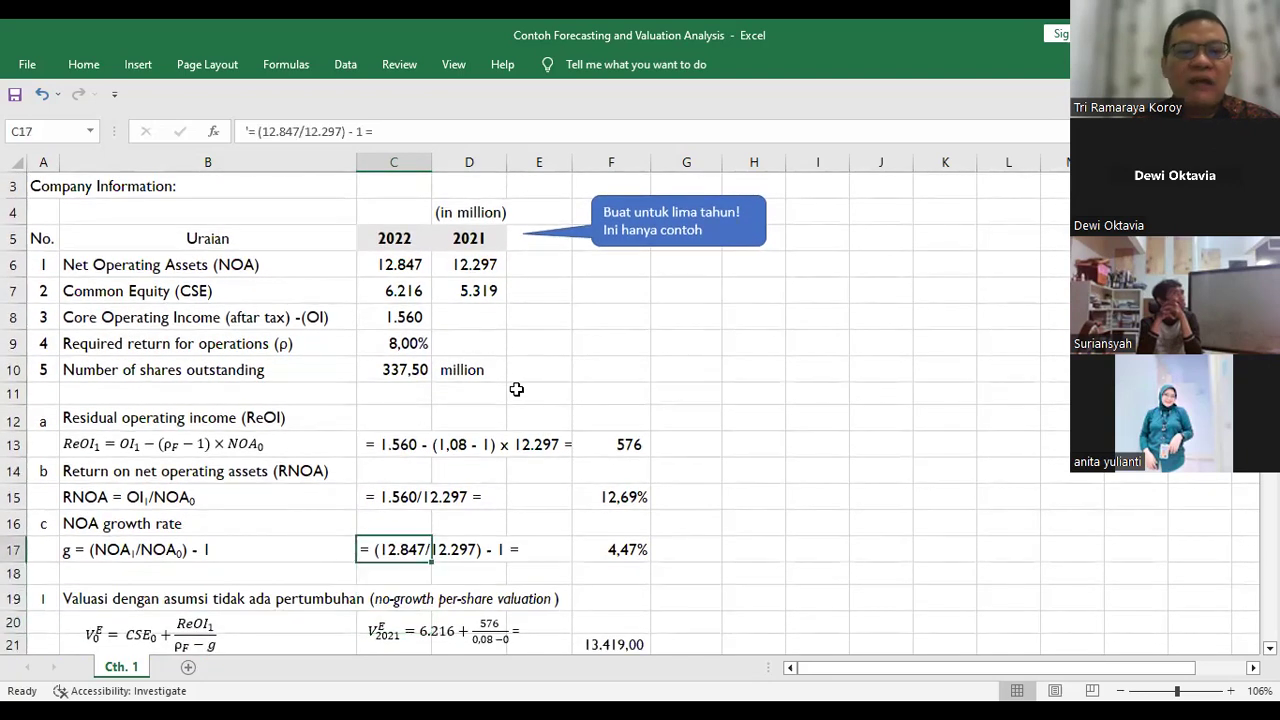
key("Up")
key("Up")
key("Up")
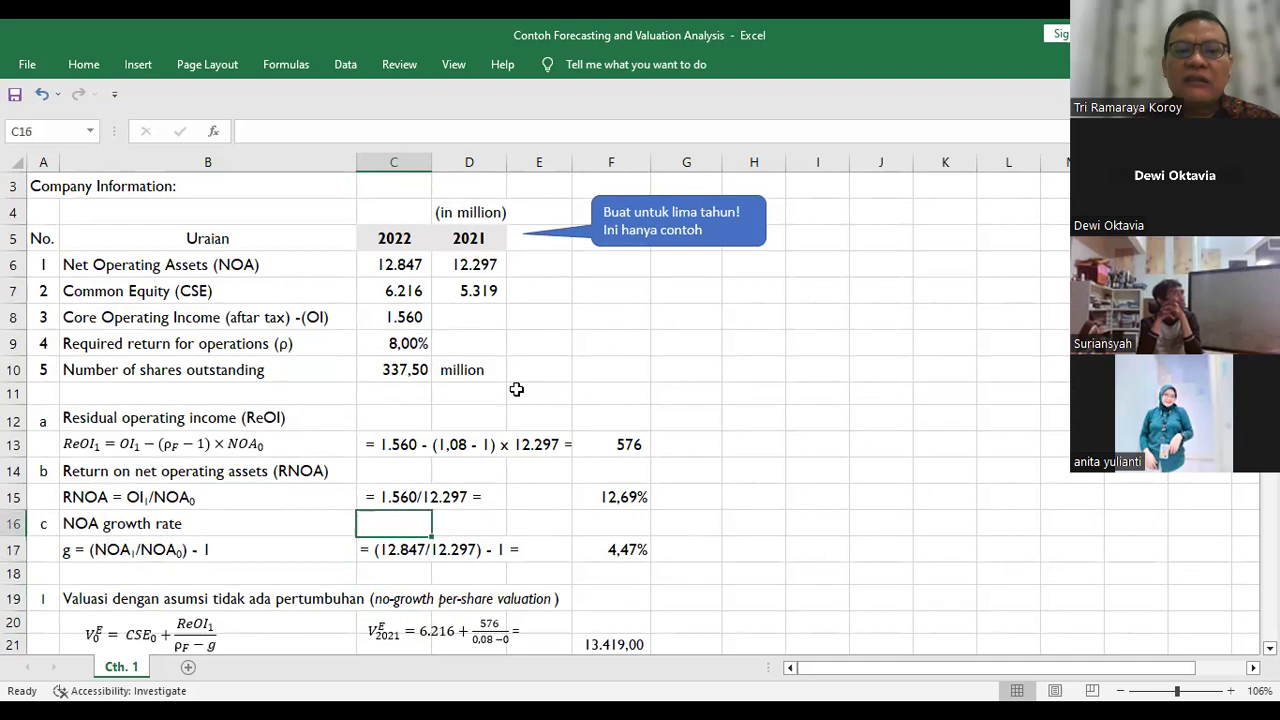
key("Down")
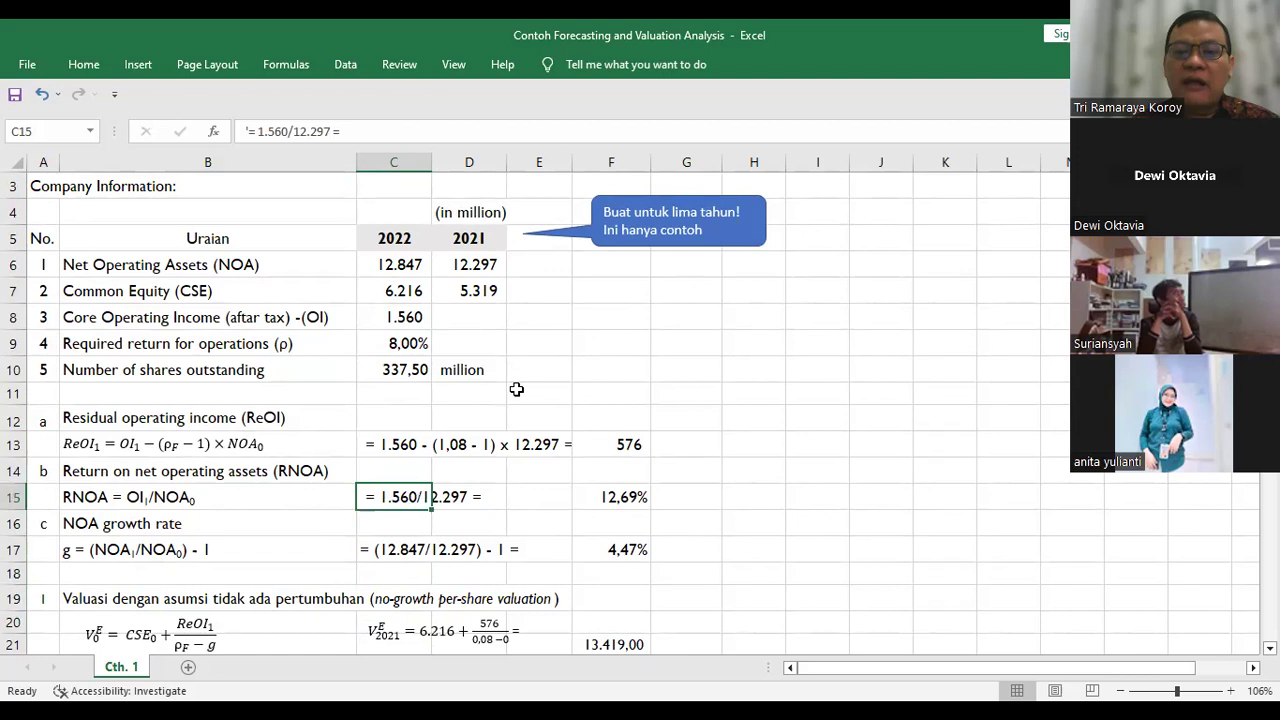
key("Down")
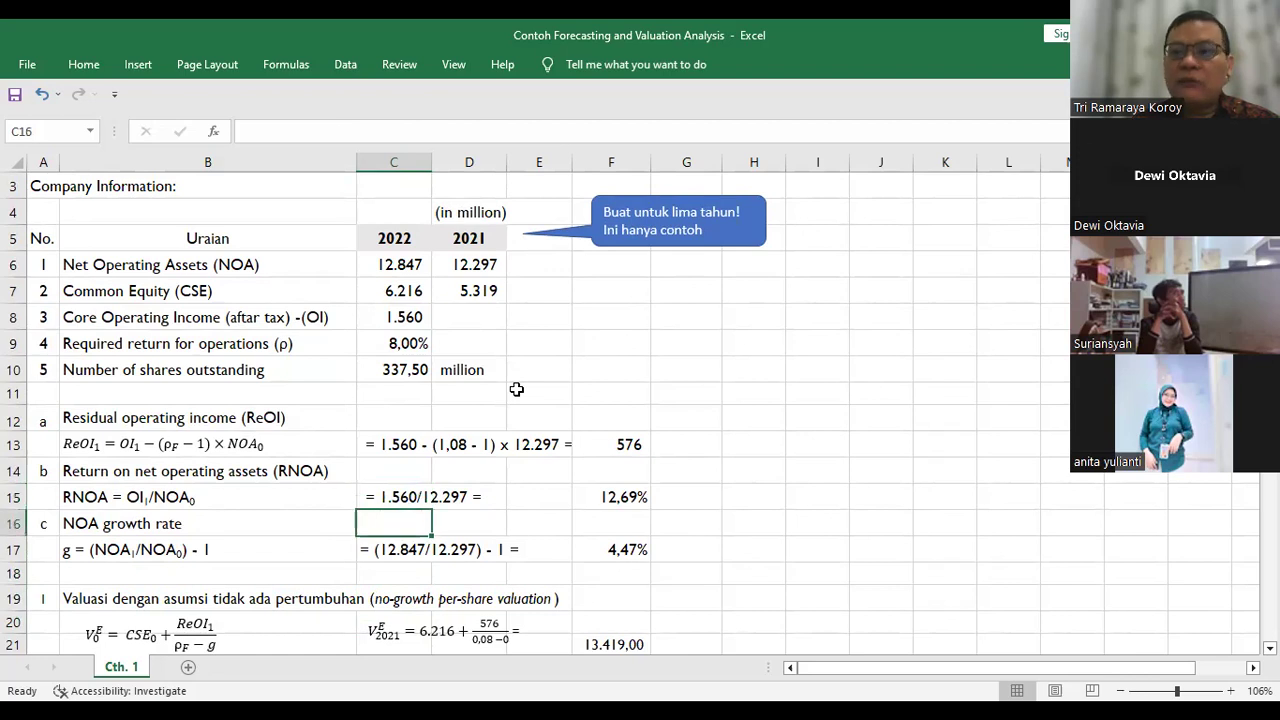
key("Down")
Step: Examine the residual operating income (ReOI) formula in row 13 and its worked calculation in the neighbouring cell
key("Up")
key("Up")
key("Up")
key("Up")
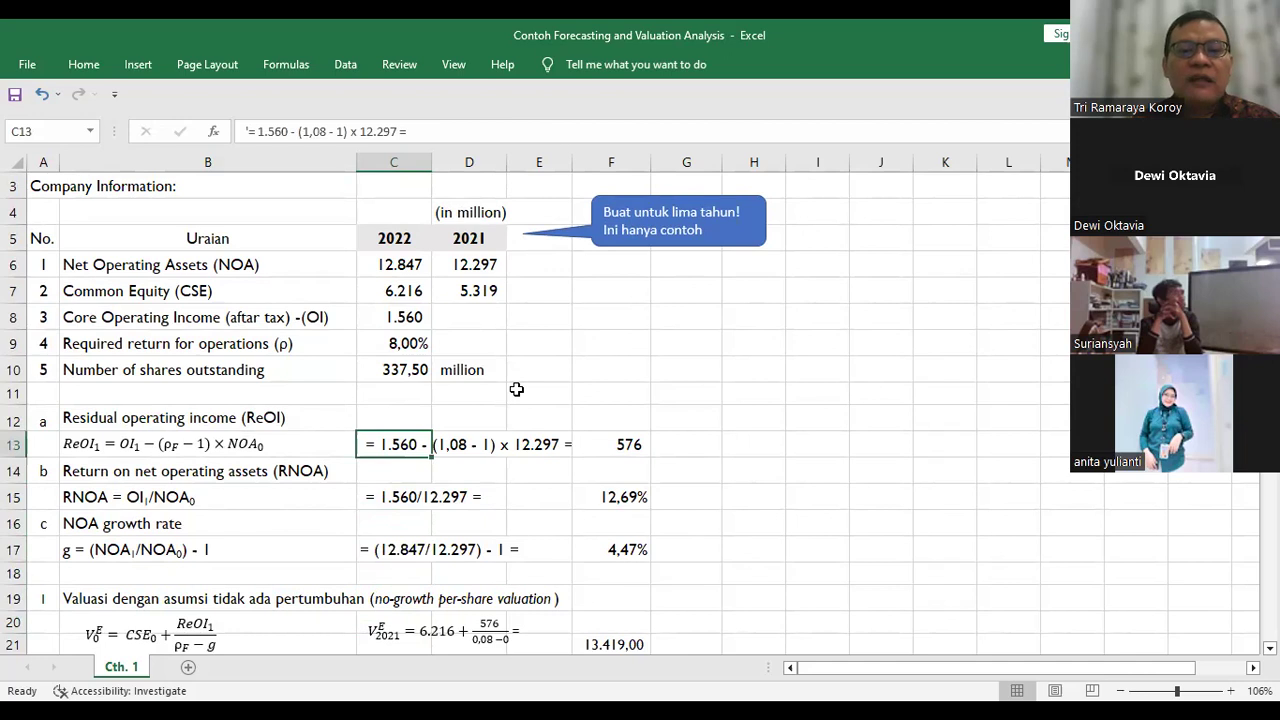
key("Left")
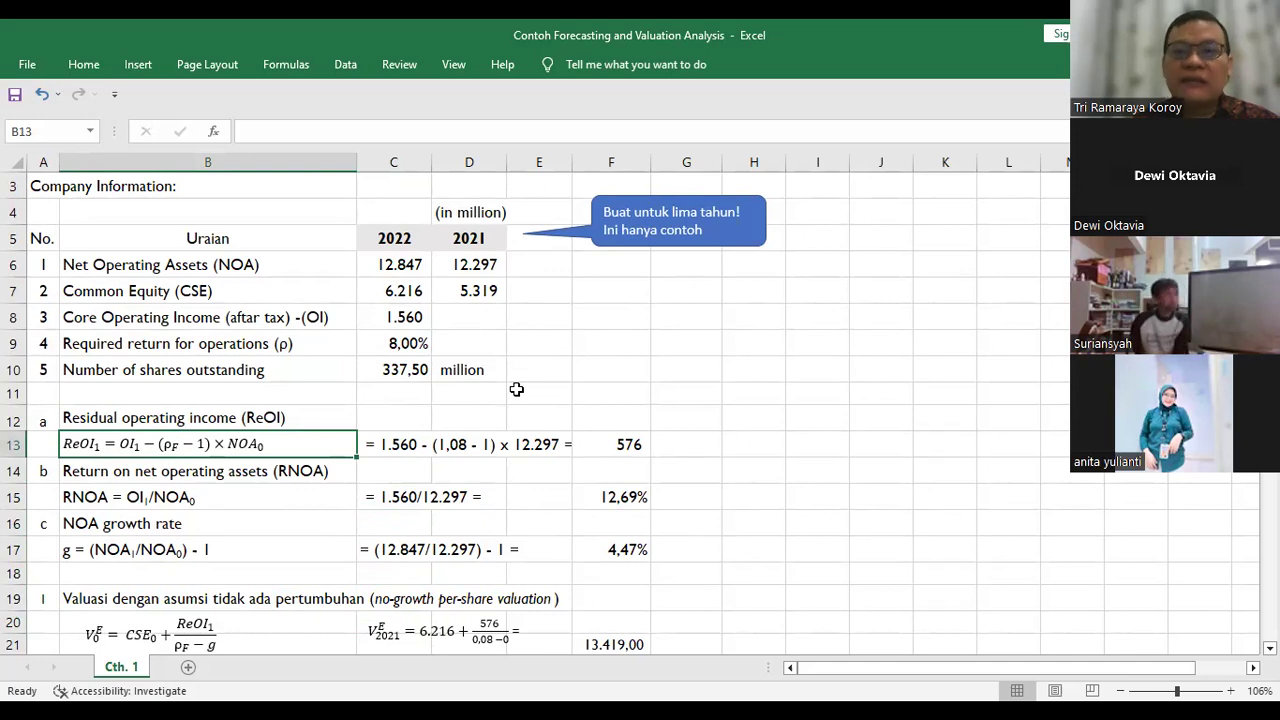
key("Right")
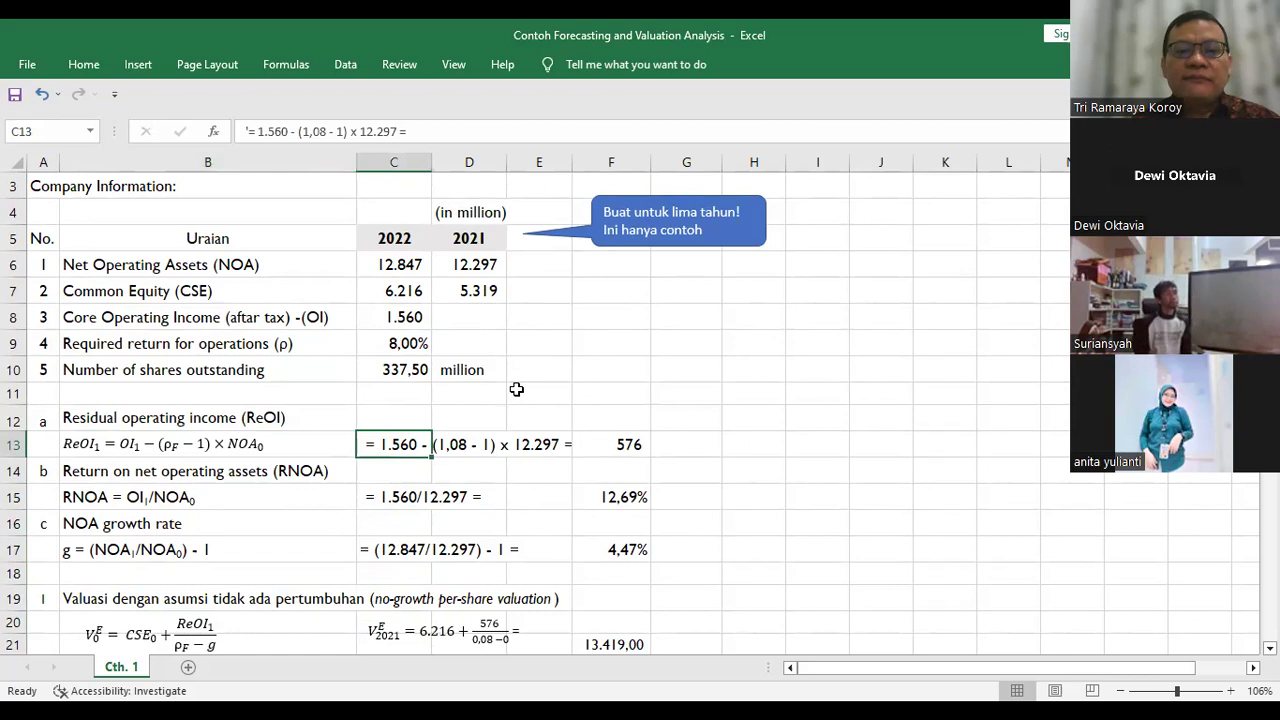
Step: Compare the ReOI calculation in row 13 with its source figures in the company information table
key("Up")
key("Up")
key("Up")
key("Up")
key("Up")
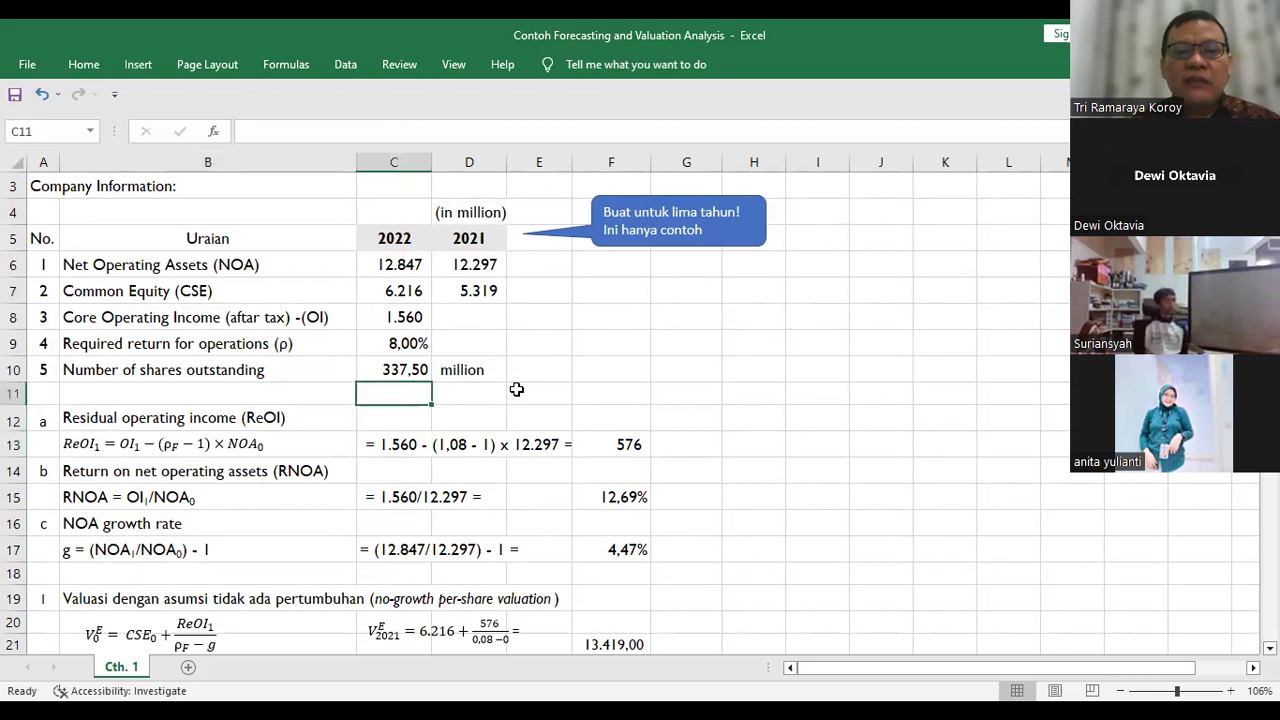
key("Down")
key("Down")
key("Down")
key("Down")
key("Down")
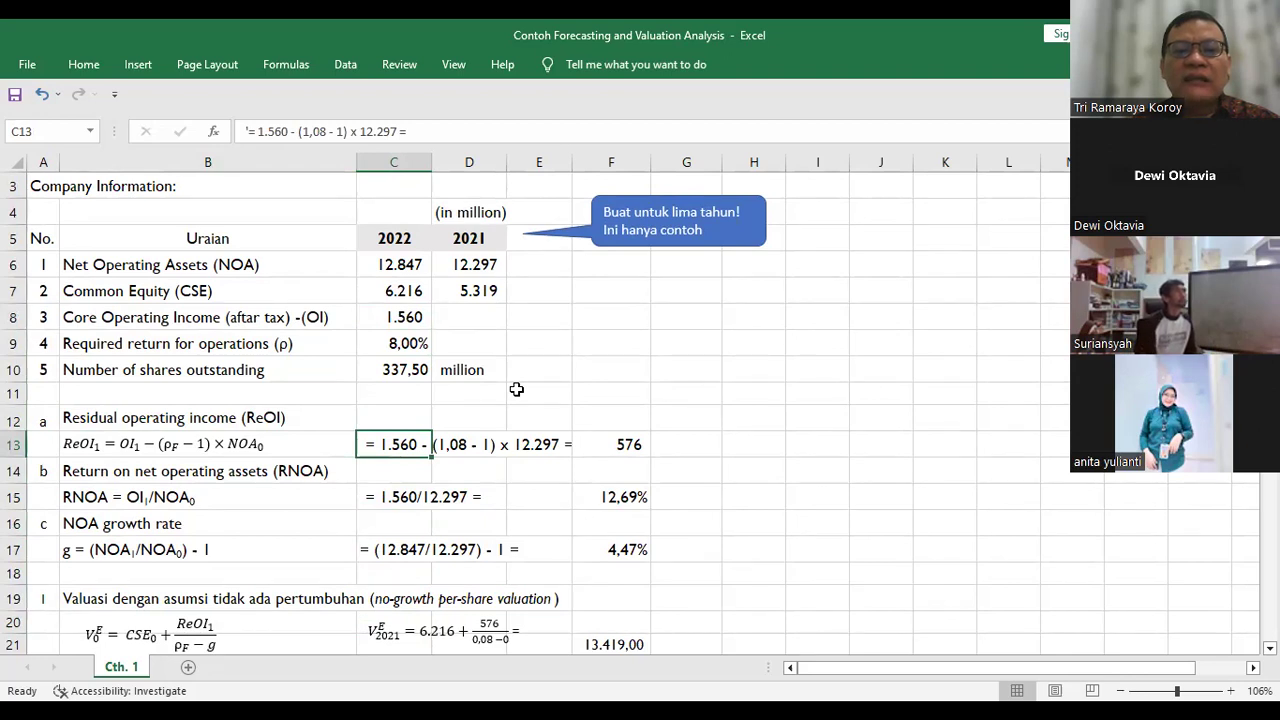
Step: Go through the required-return and prior-year NOA terms of the ReOI calculation and check the result formula in F13
key("Right")
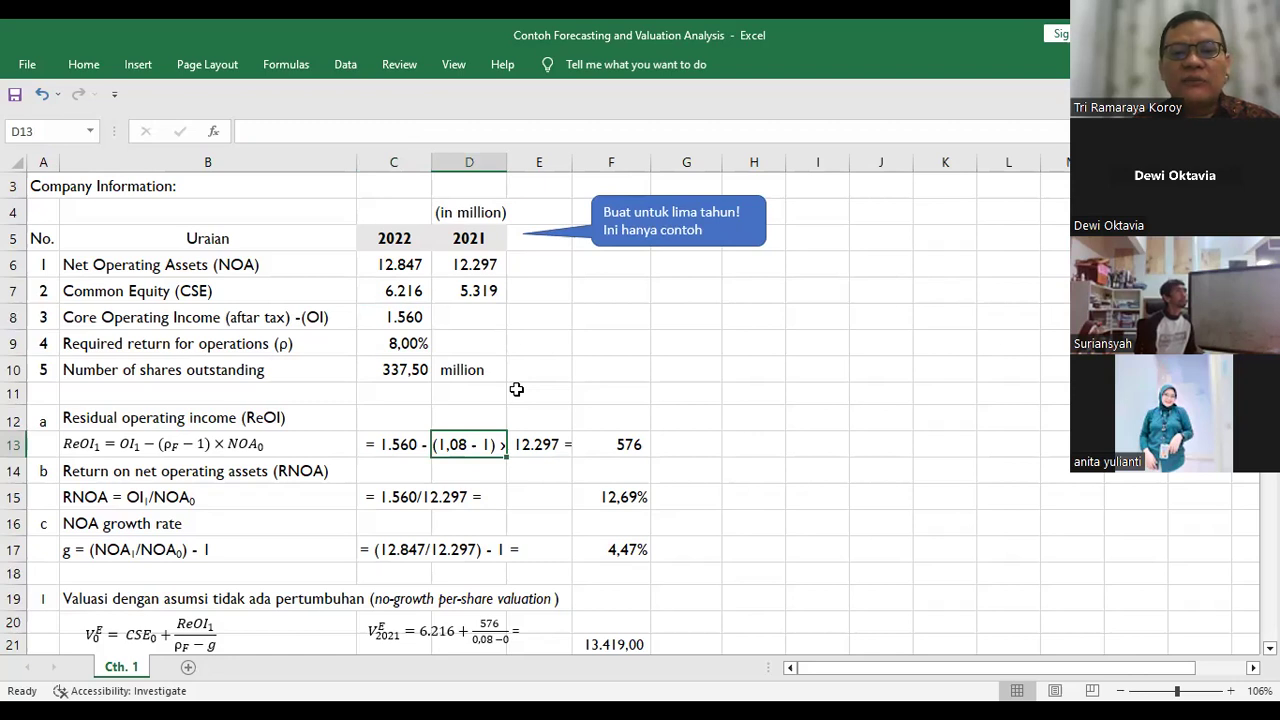
key("Right")
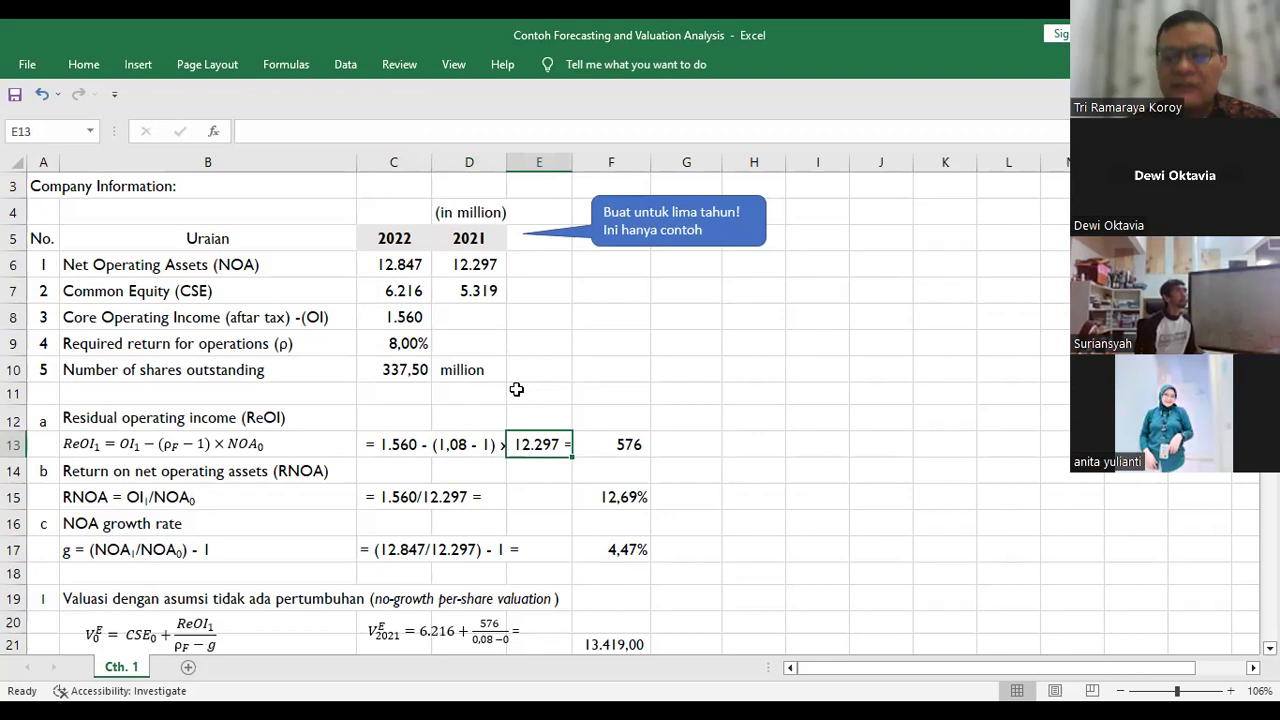
key("Left")
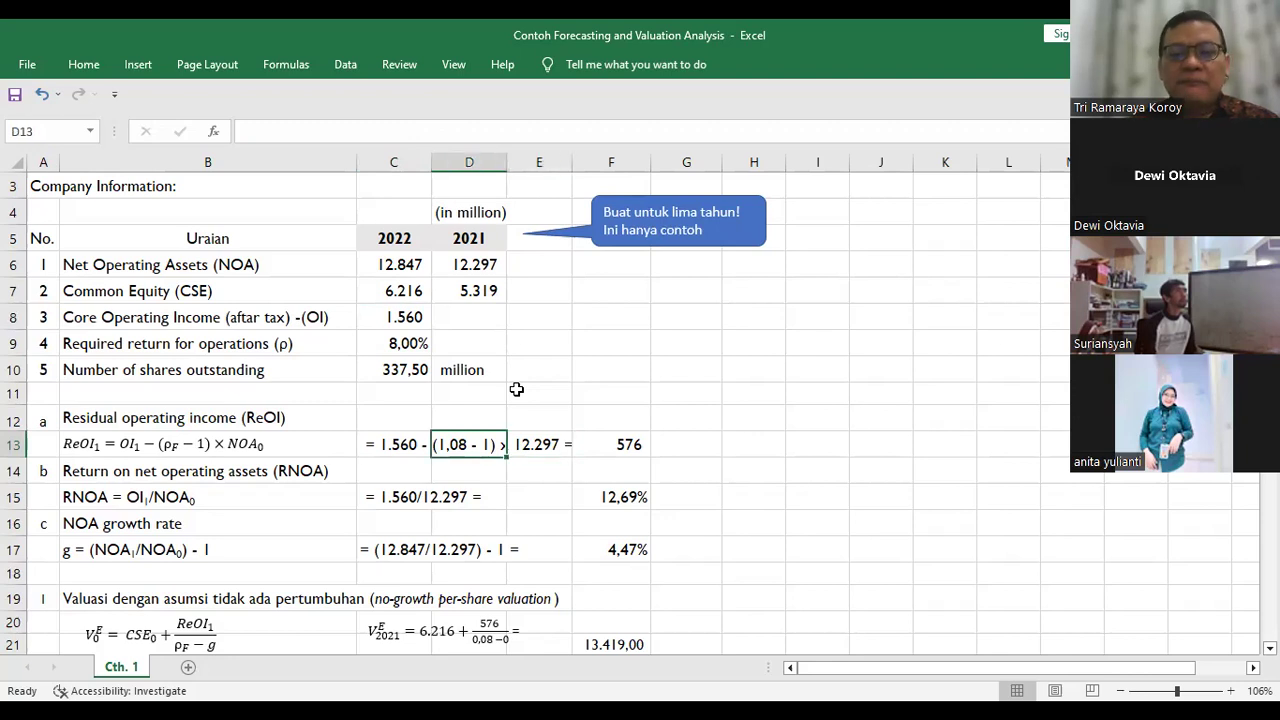
key("Right")
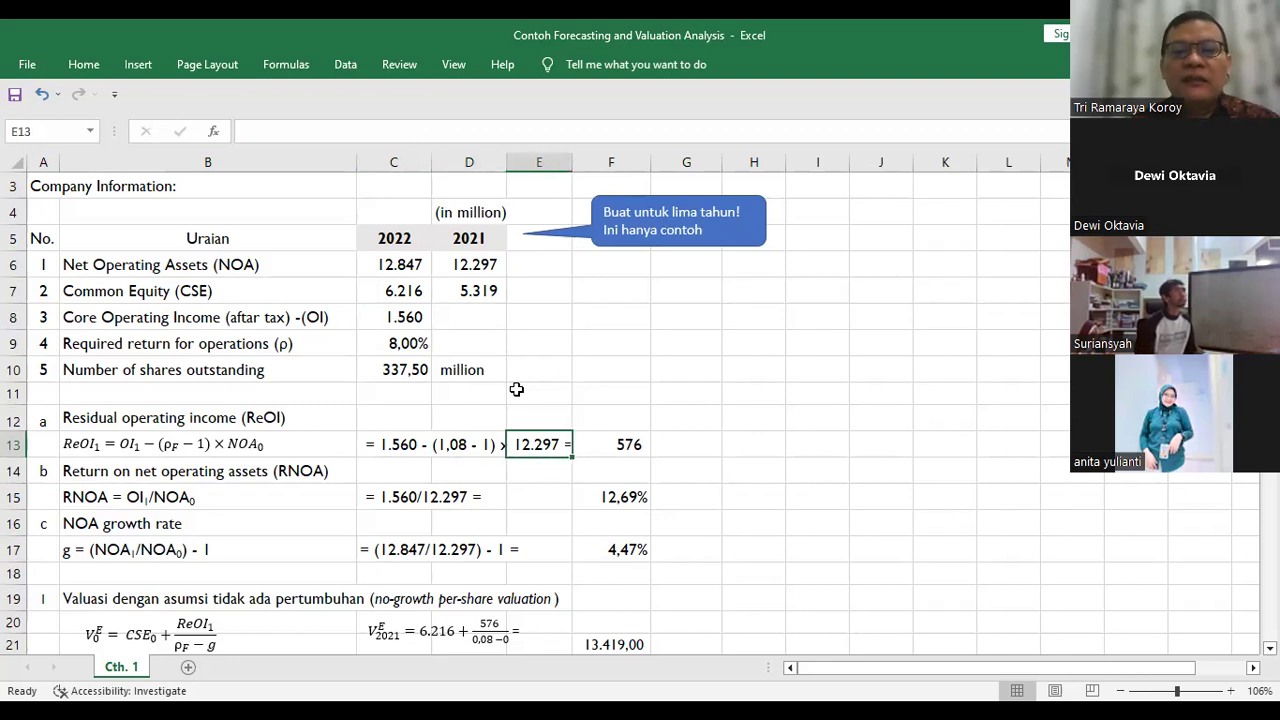
key("Right")
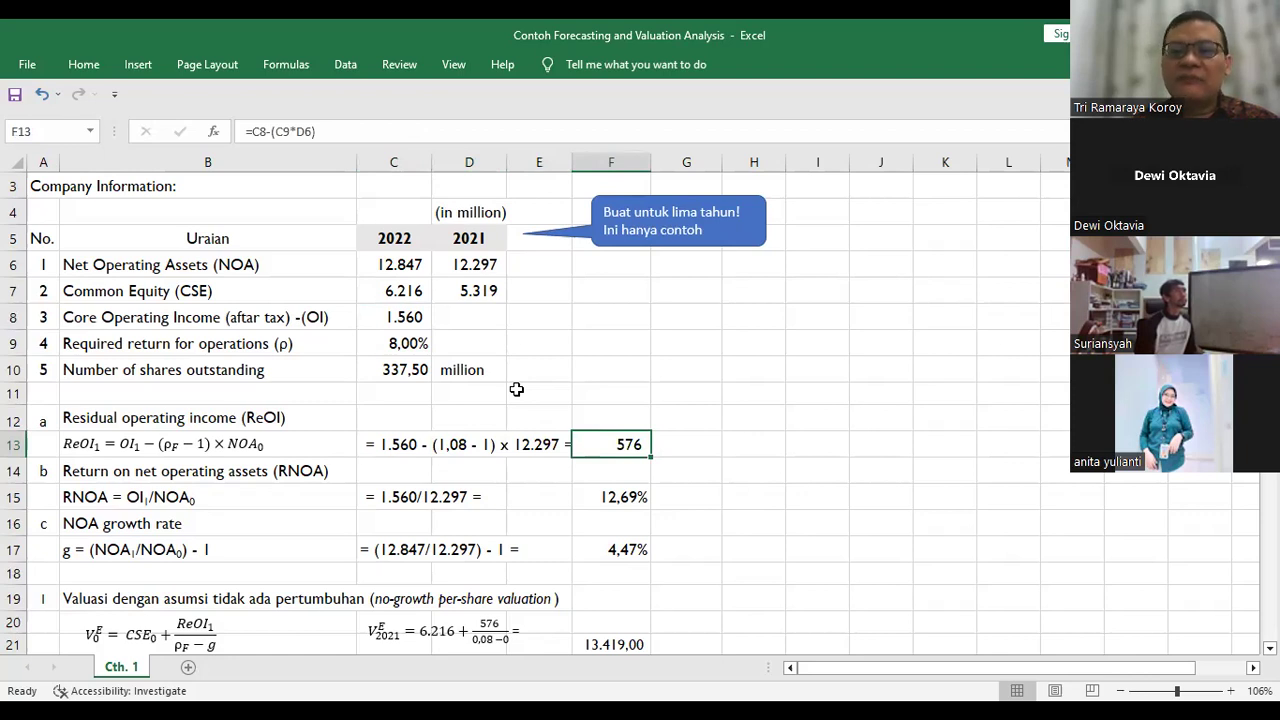
key("Left")
key("Down")
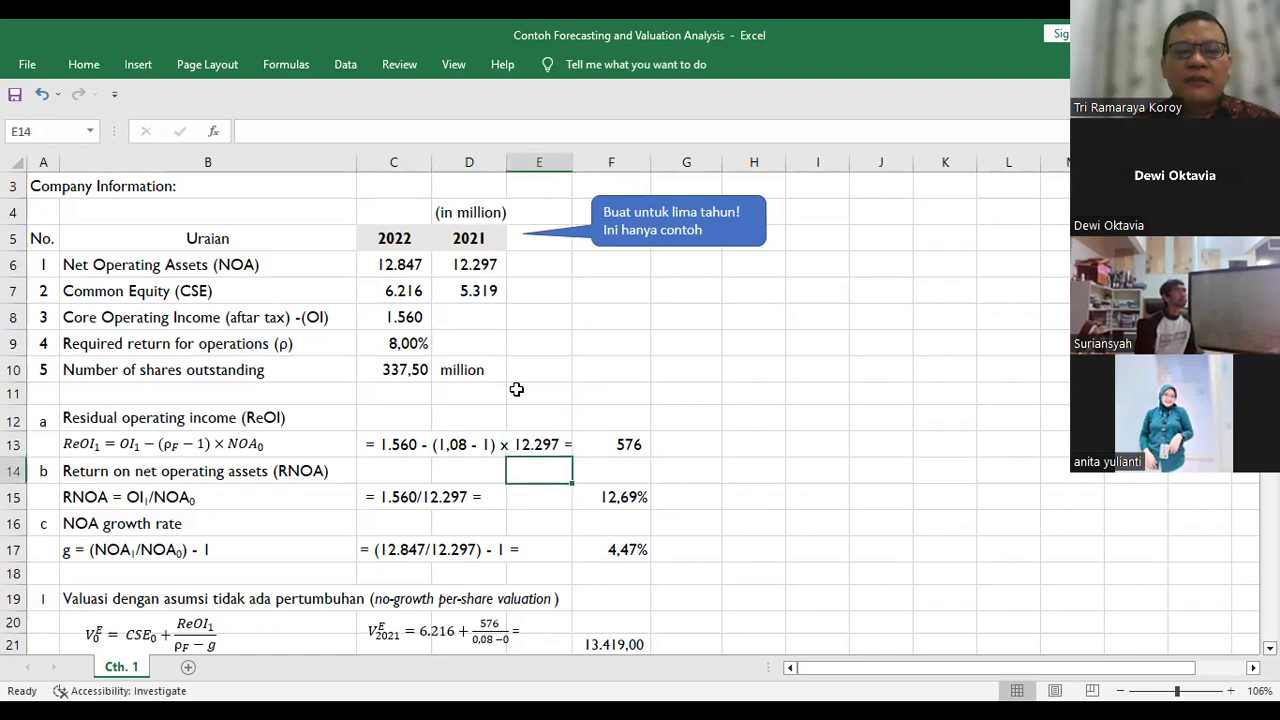
key("Up")
key("Up")
key("Down")
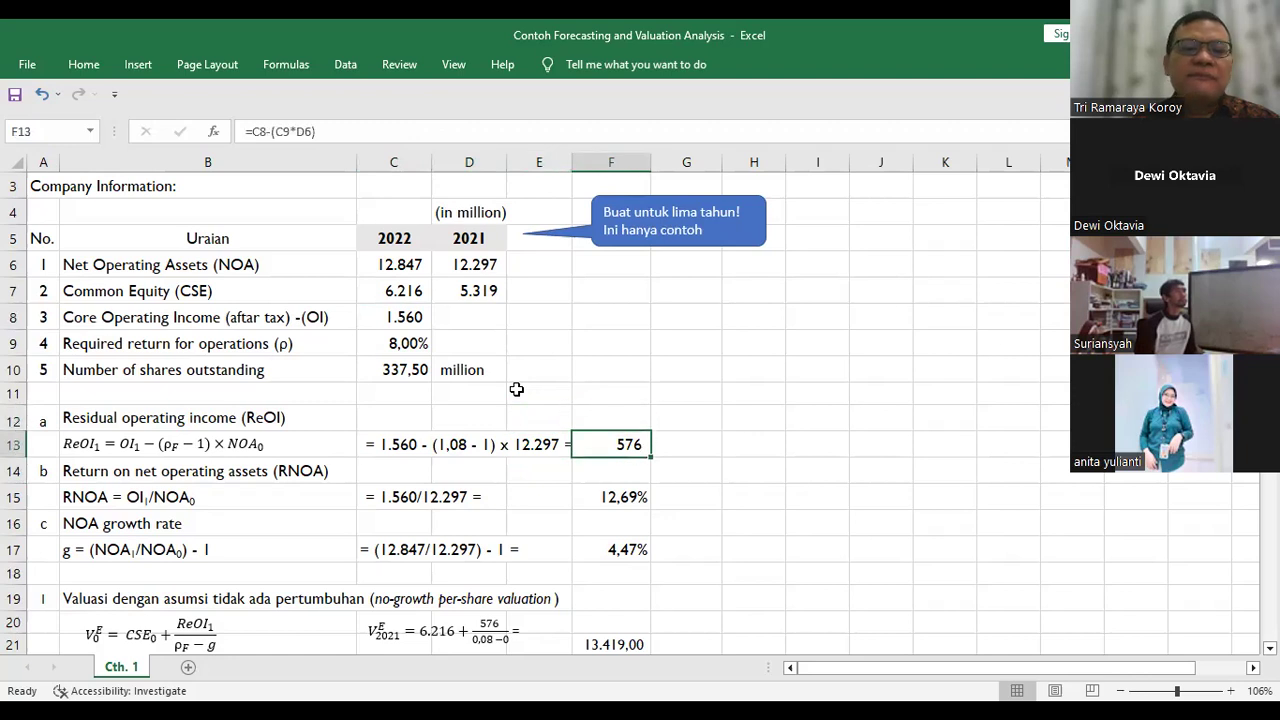
Step: Examine the return on net operating assets (RNOA) formula in row 15 and its worked division
key("Left")
key("Left")
key("Left")
key("Left")
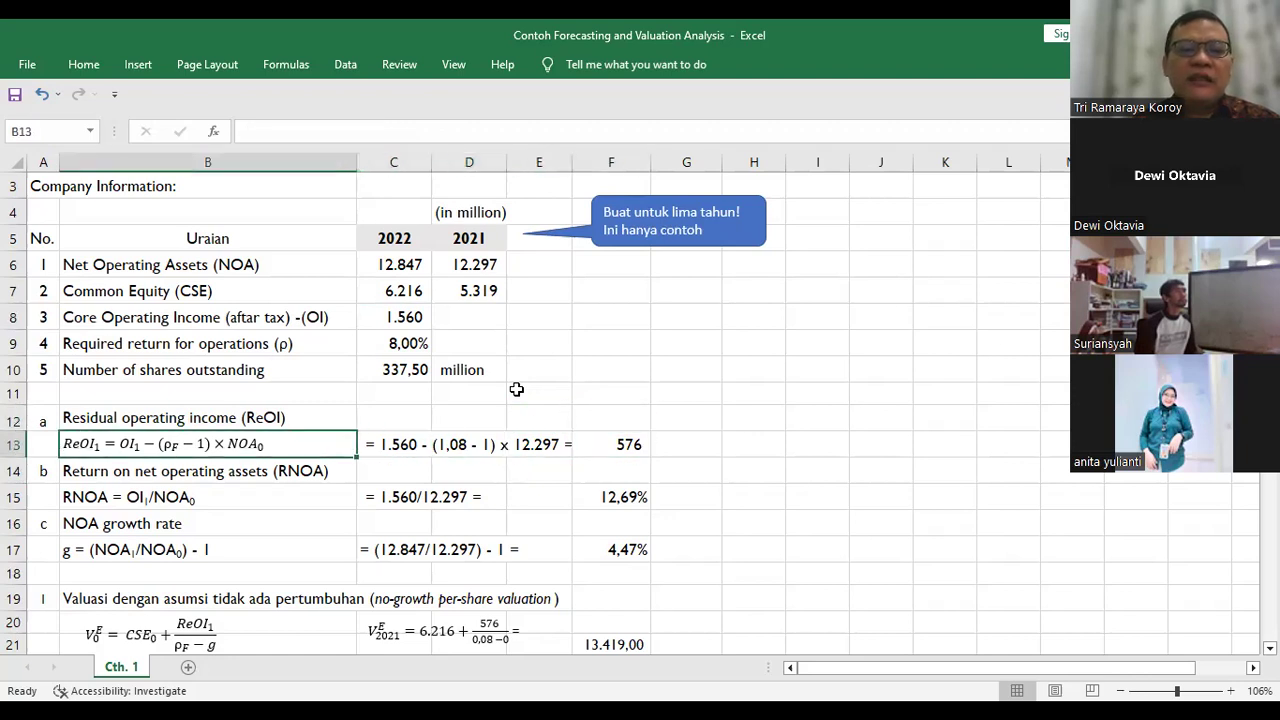
key("Down")
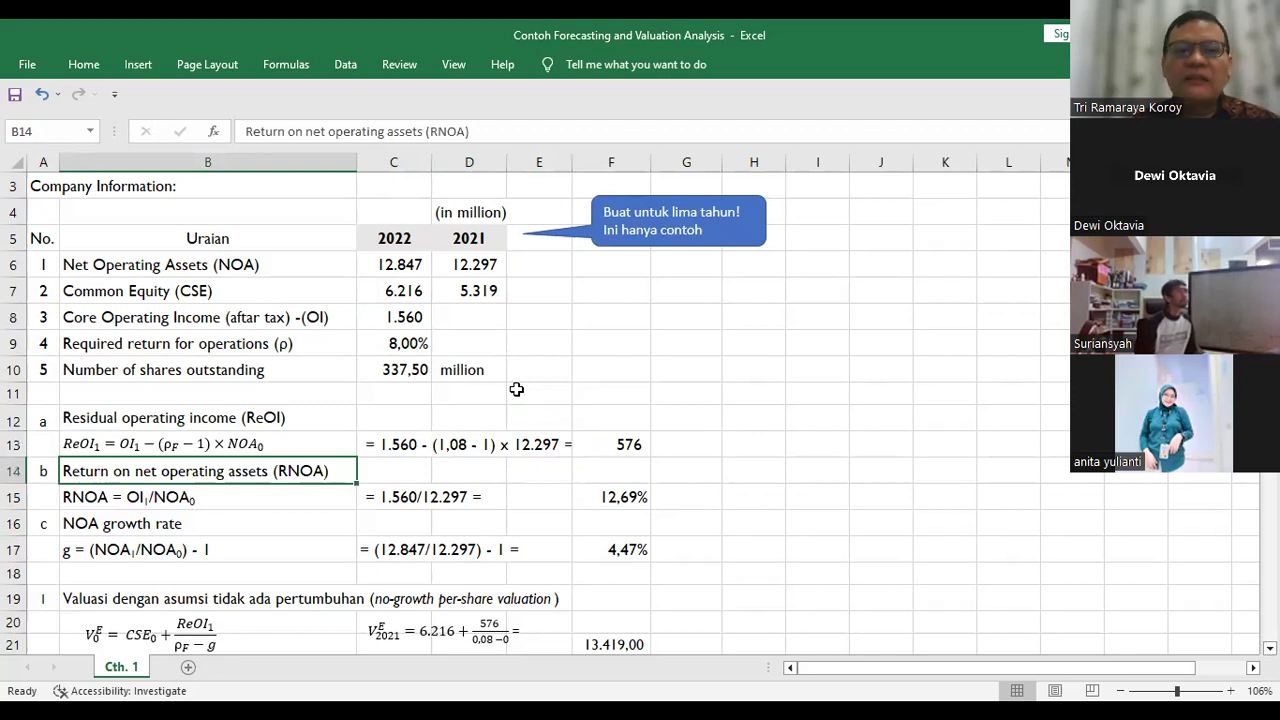
key("Down")
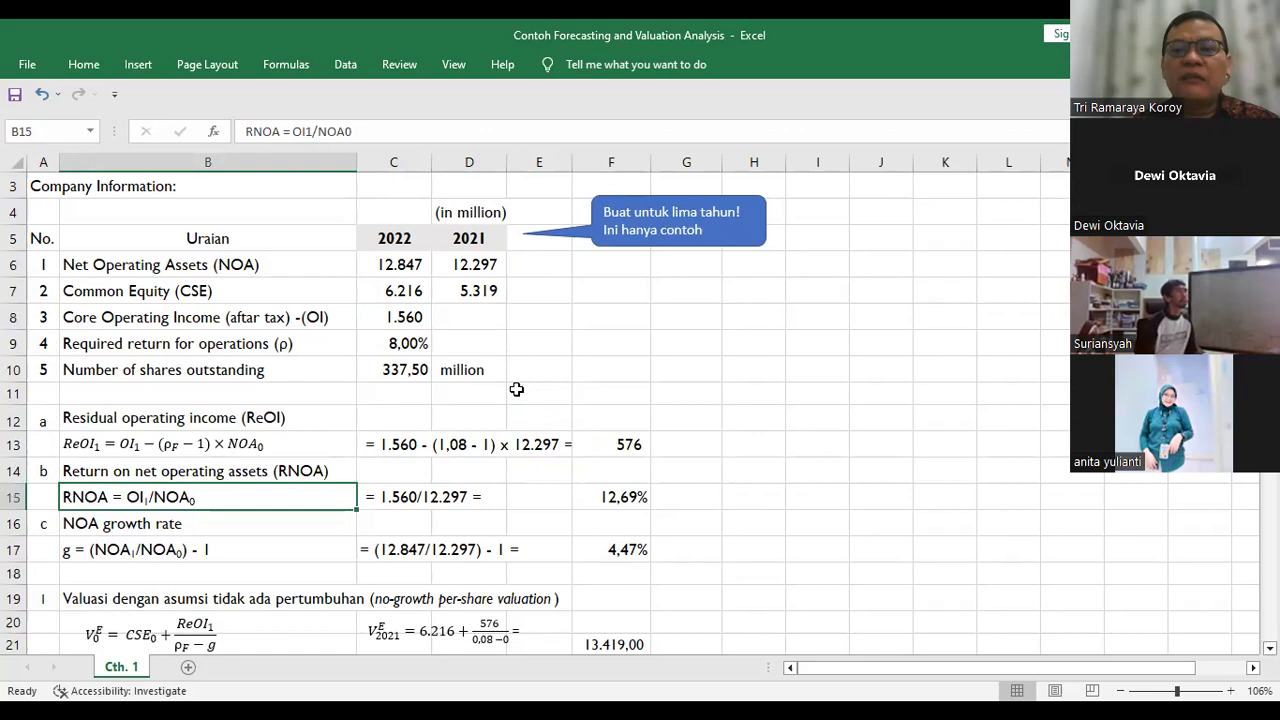
key("Right")
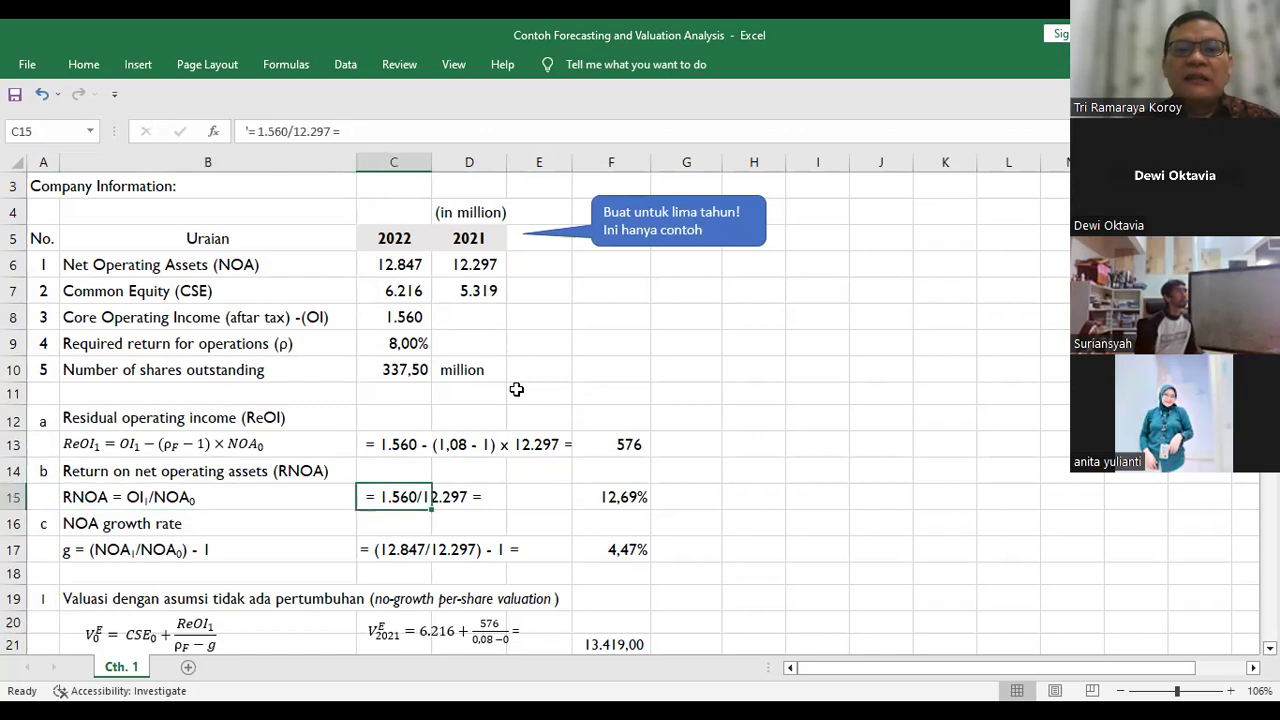
Step: Trace the figures used in the RNOA division back to the company information table
key("Up")
key("Up")
key("Up")
key("Up")
key("Up")
key("Up")
key("Up")
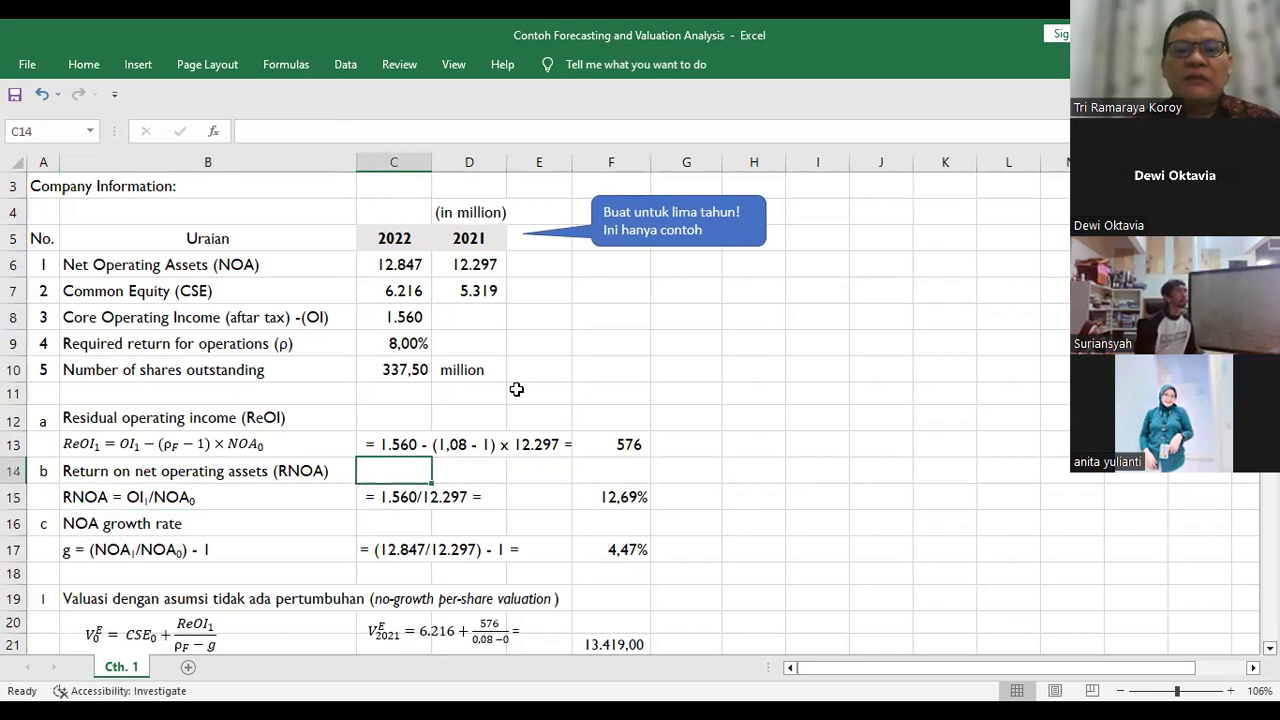
key("Down")
key("Down")
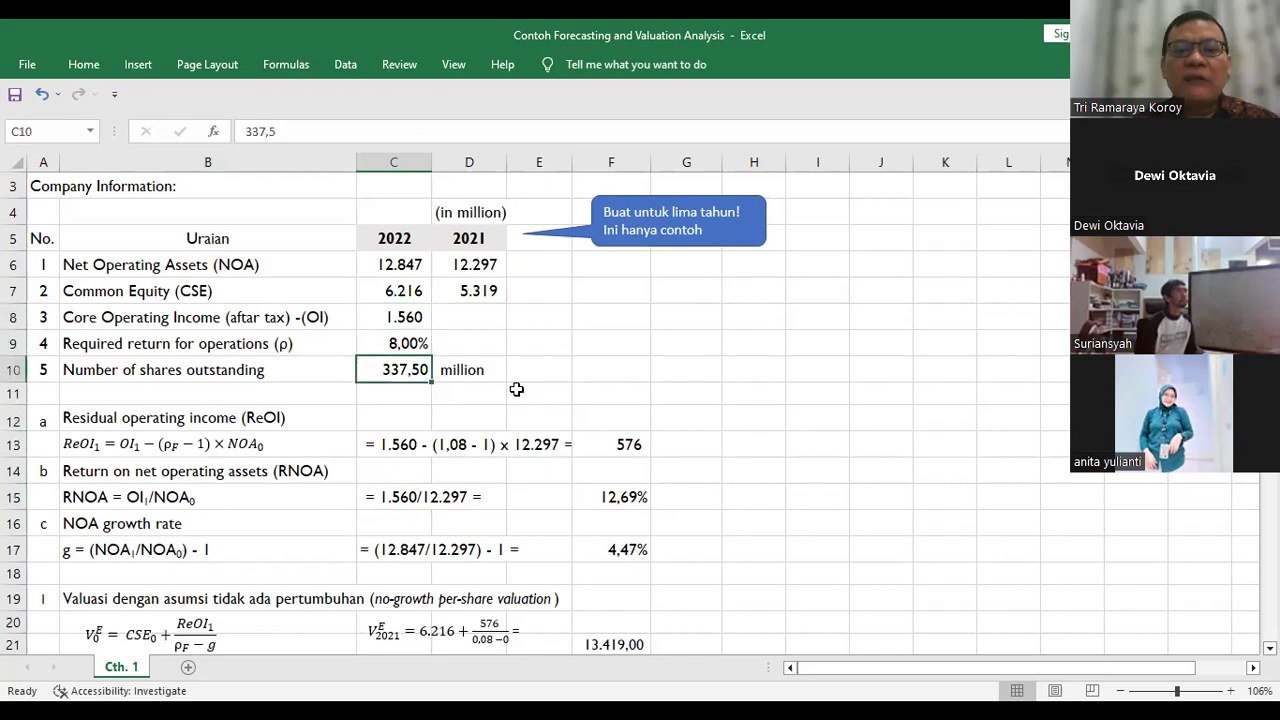
key("Down")
key("Down")
key("Down")
key("Down")
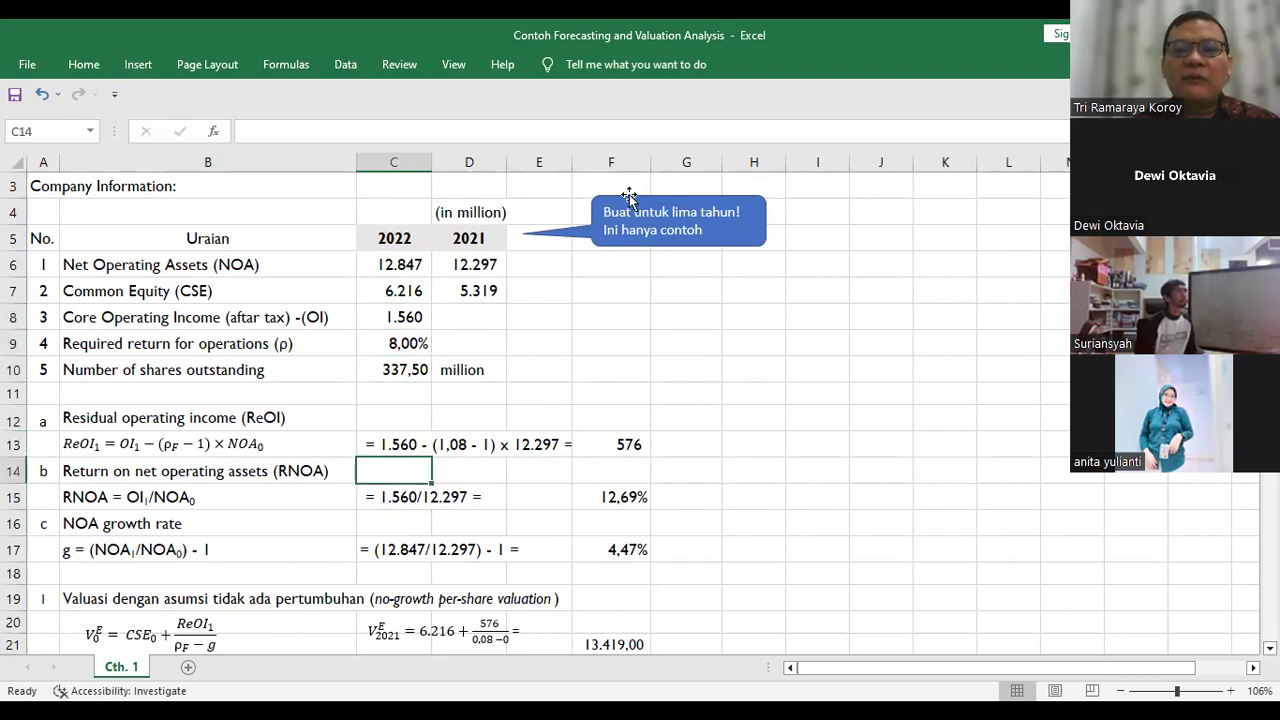
key("Down")
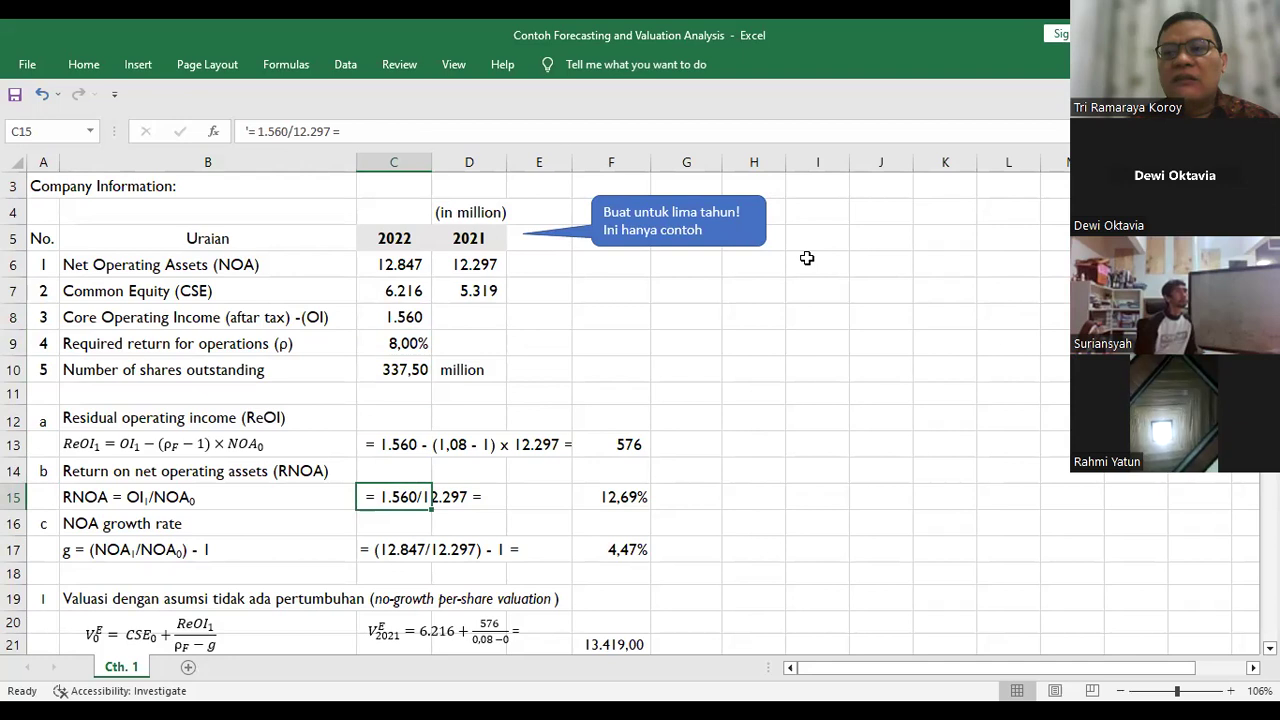
Step: Go over the terms of the RNOA division and check the result formula in F15
key("Right")
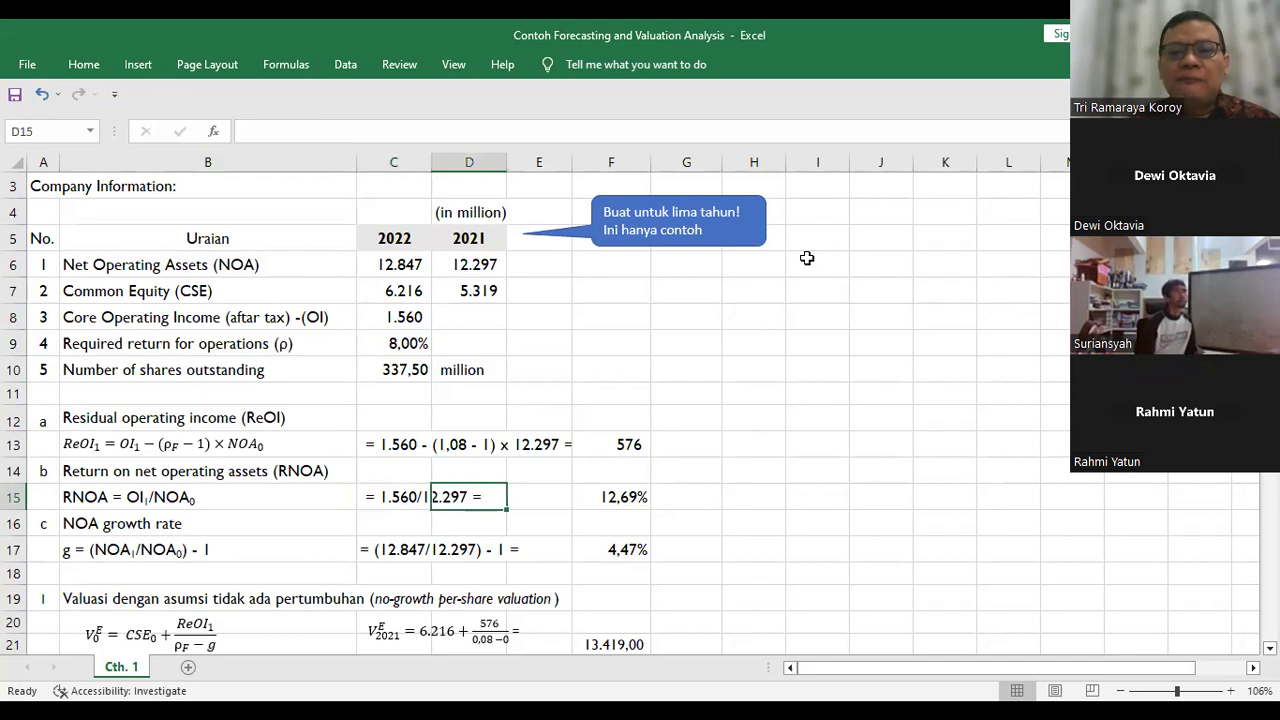
key("Left")
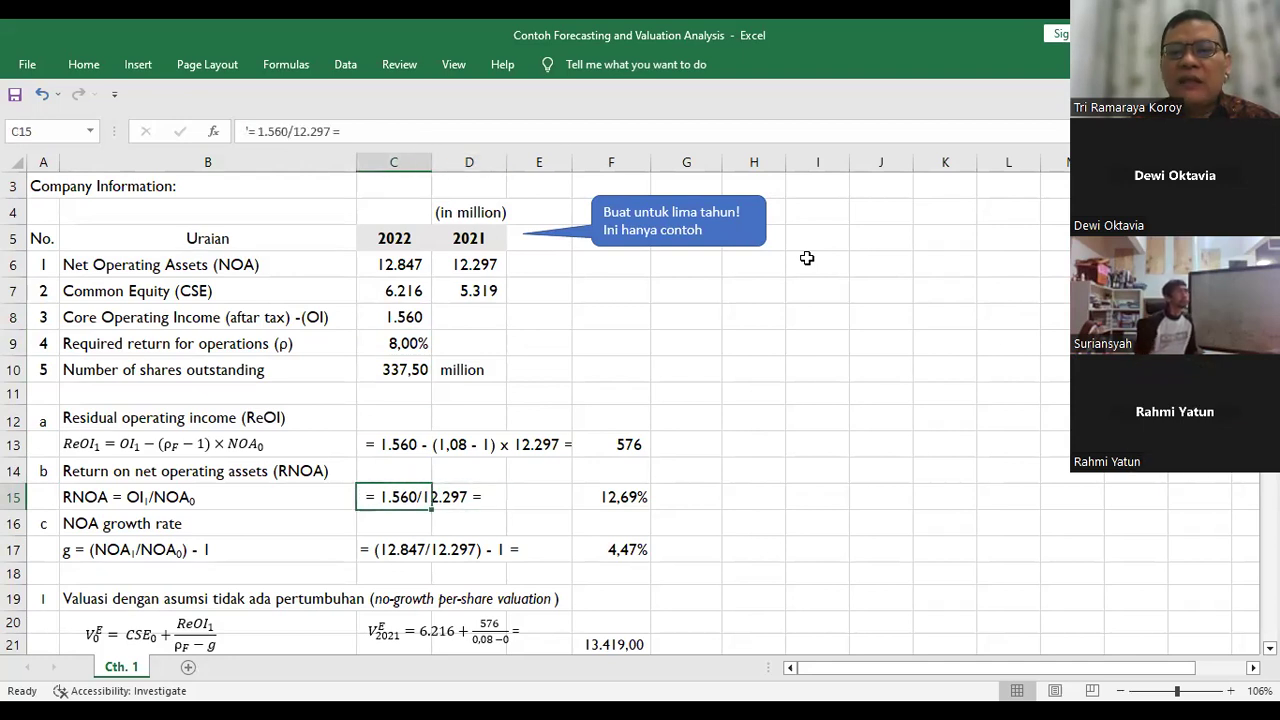
key("Right")
key("Right")
key("Right")
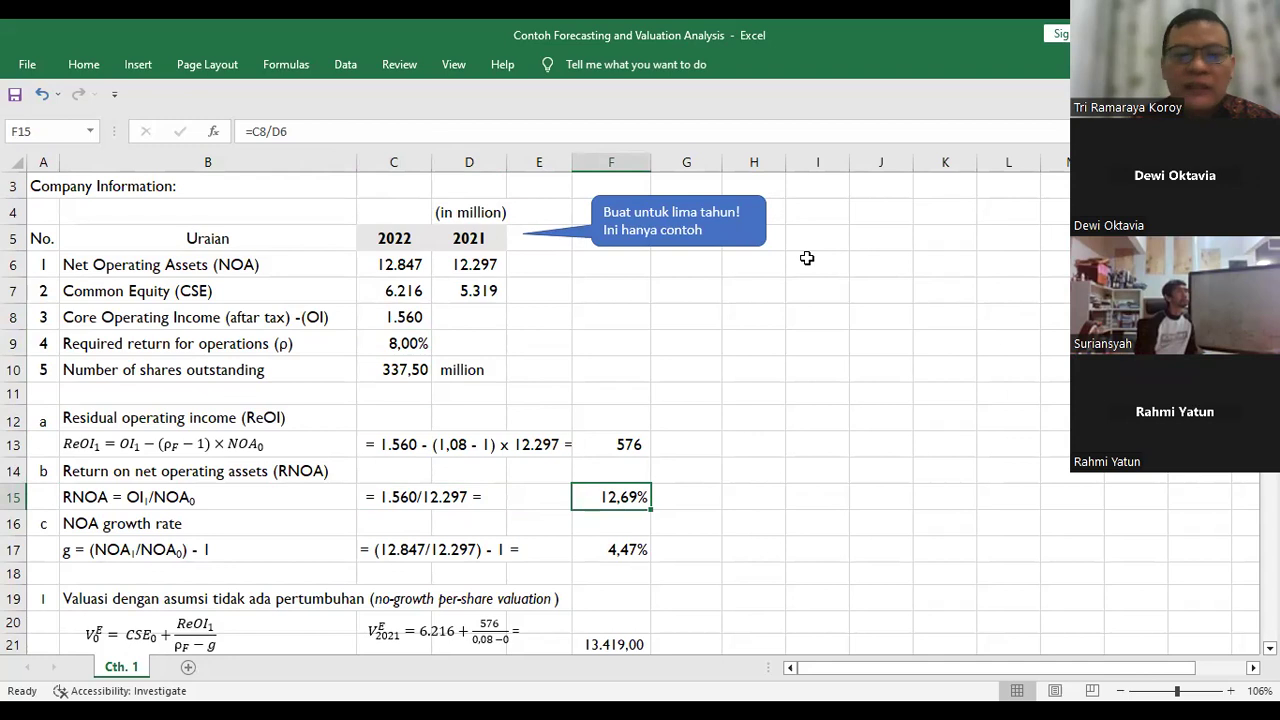
Step: Examine the NOA growth rate calculation in row 17 and the formula behind its result in F17
key("Down")
key("Down")
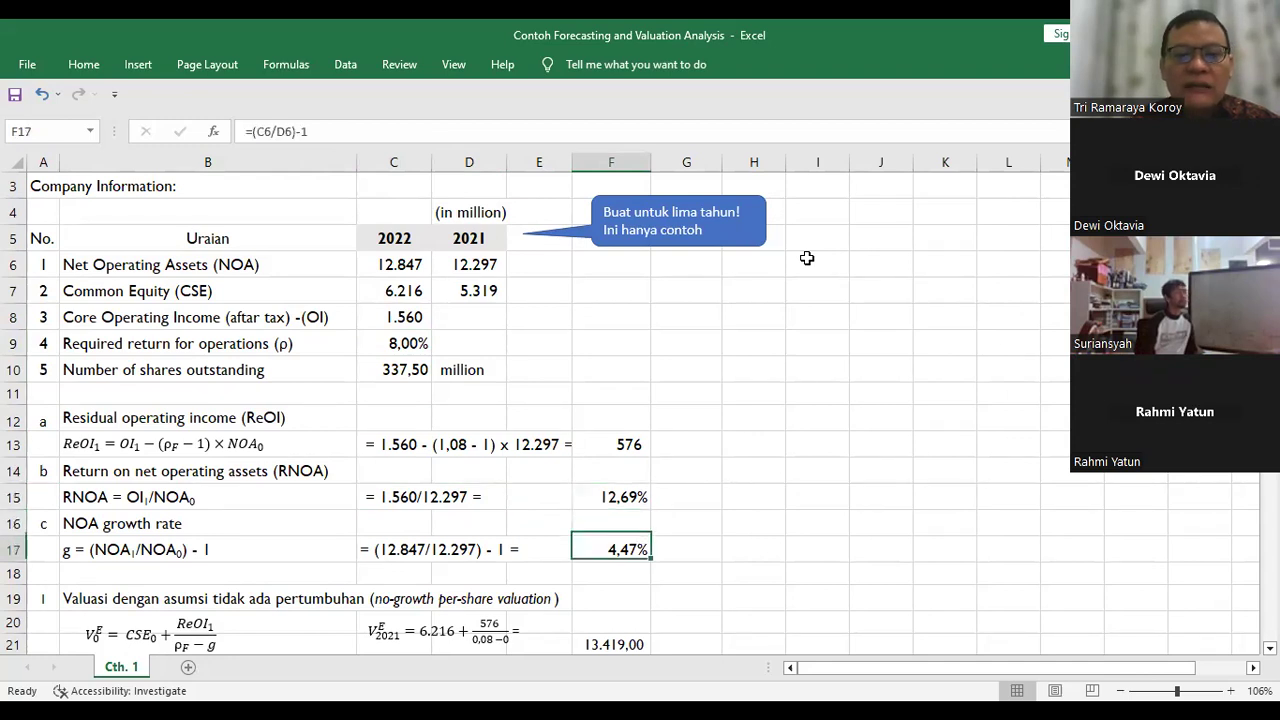
key("Left")
key("Left")
key("Left")
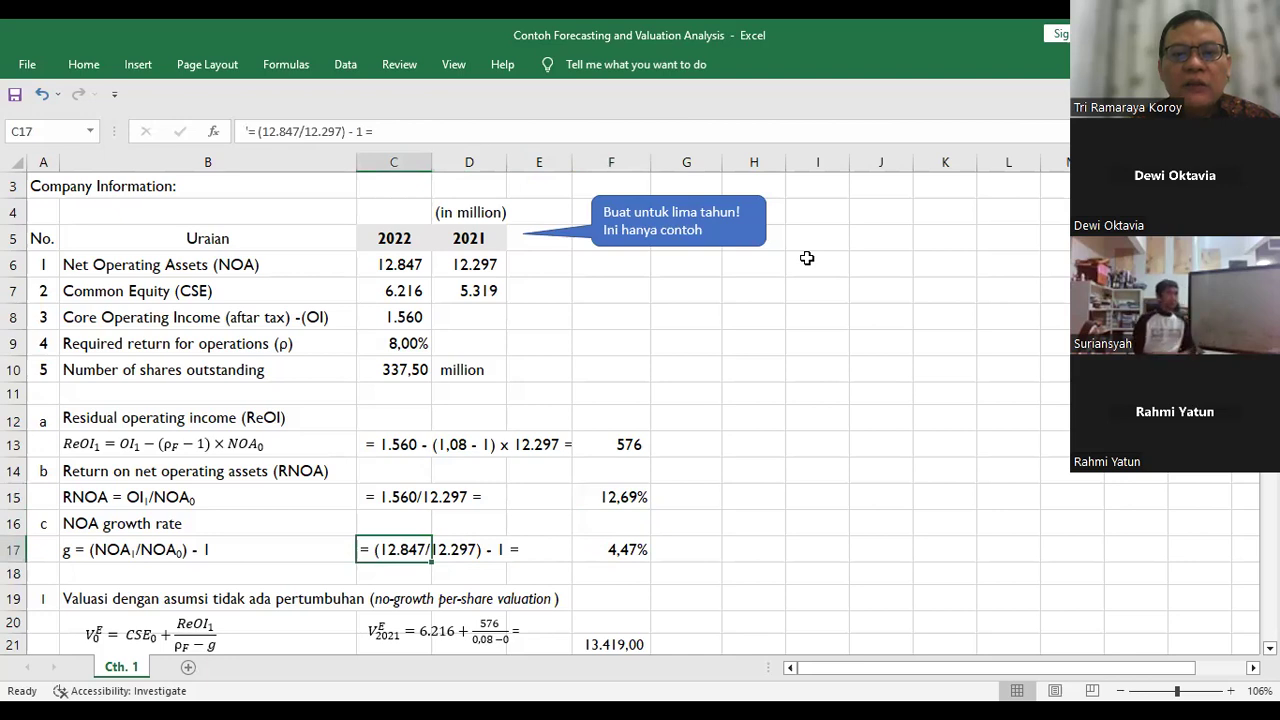
key("Right")
key("Right")
key("Right")
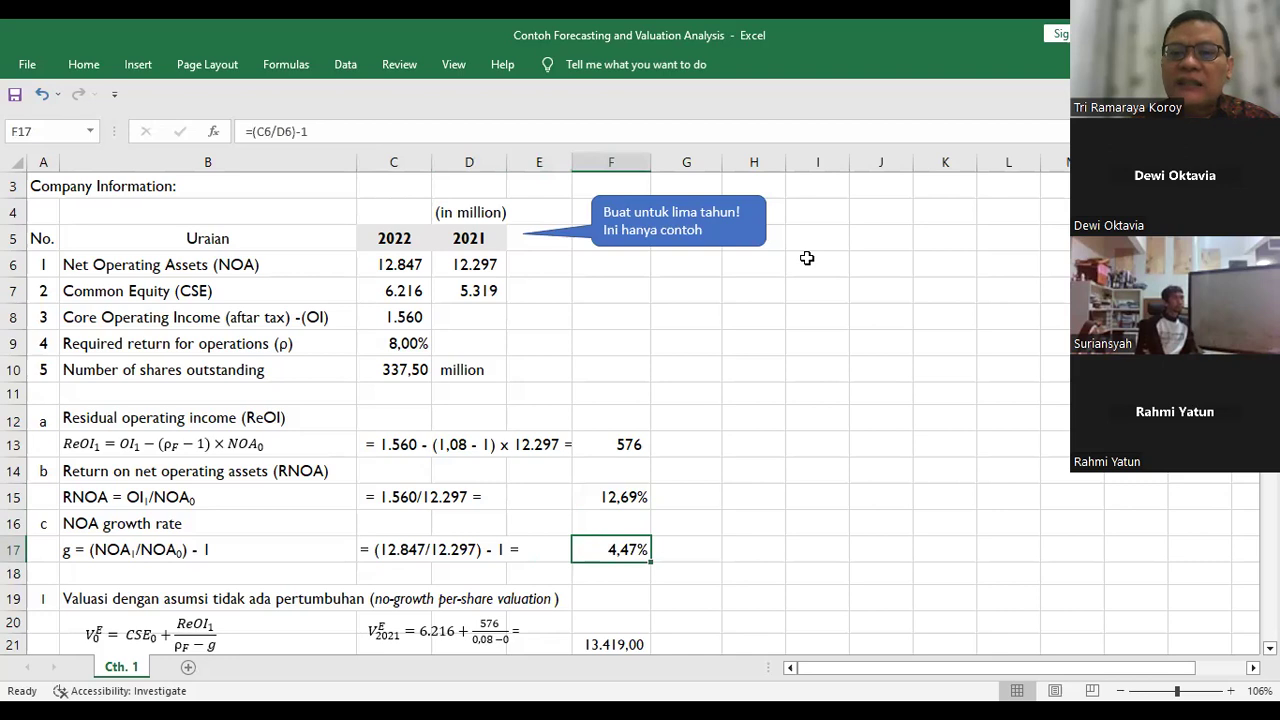
Step: Review the NOA growth rate calculation again term by term, from C17 through to the result cell
key("Up")
key("Up")
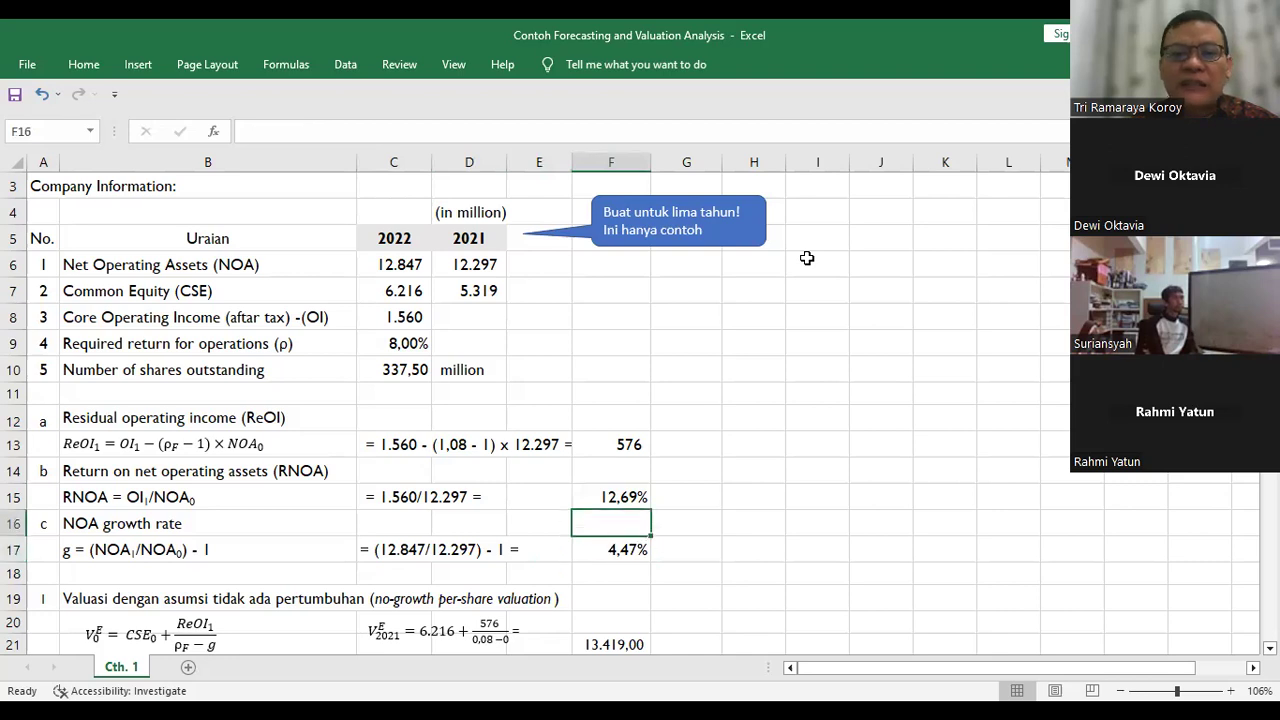
key("Down")
key("Down")
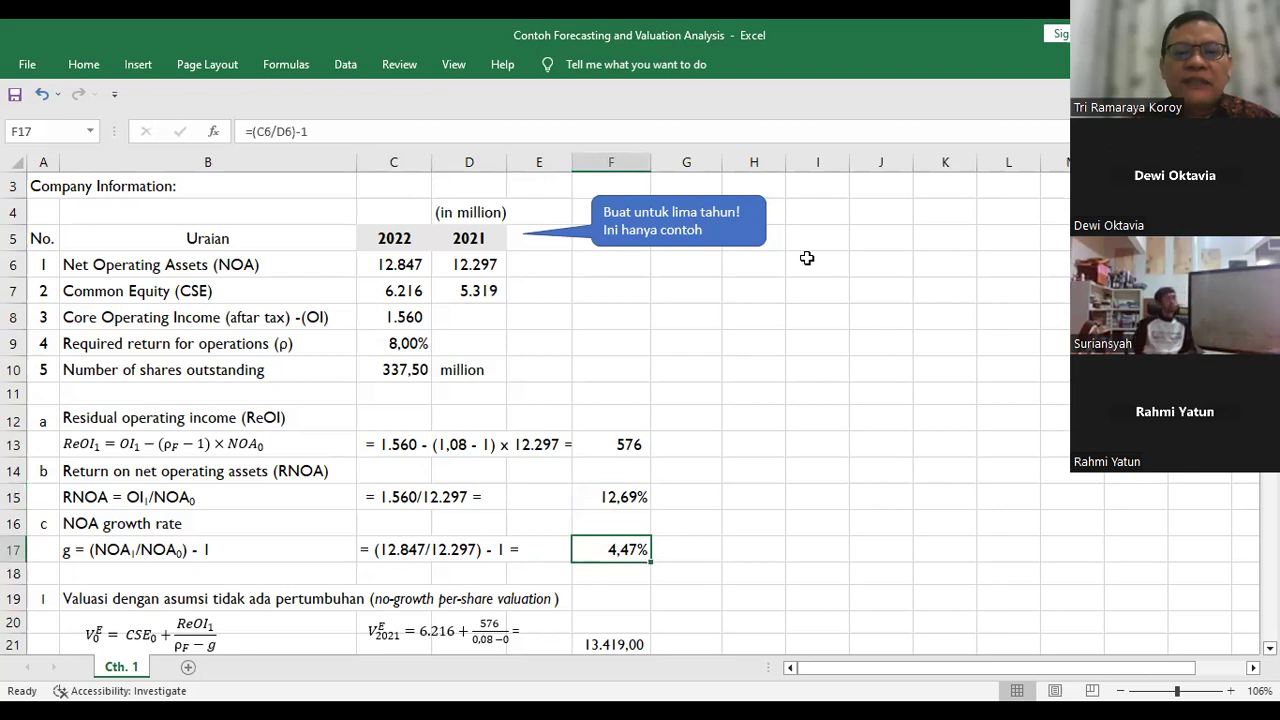
key("Left")
key("Left")
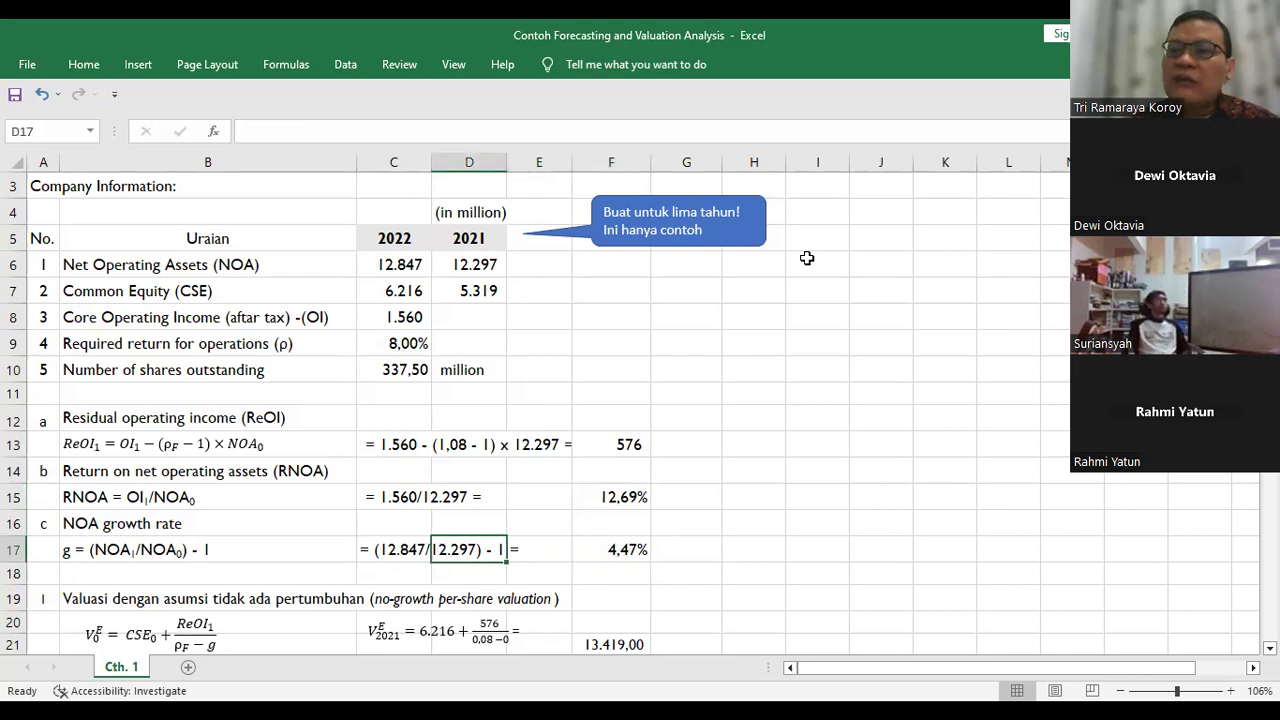
key("Left")
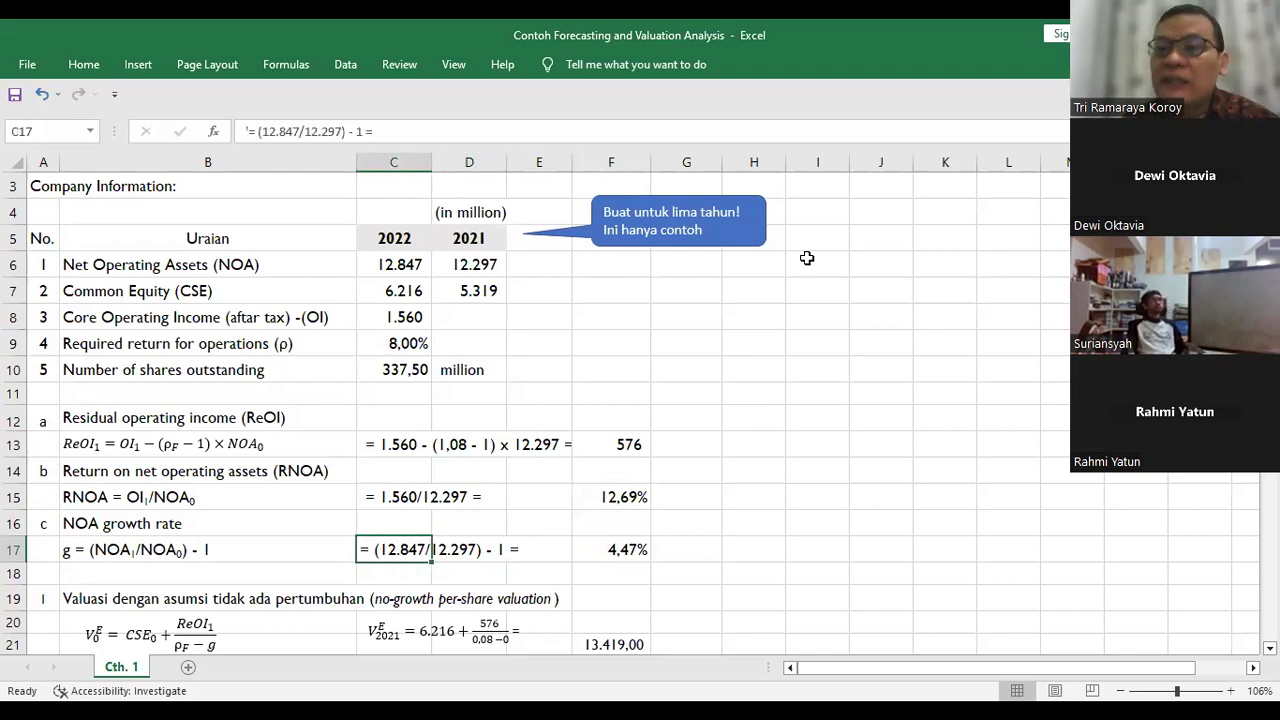
key("Right")
key("Right")
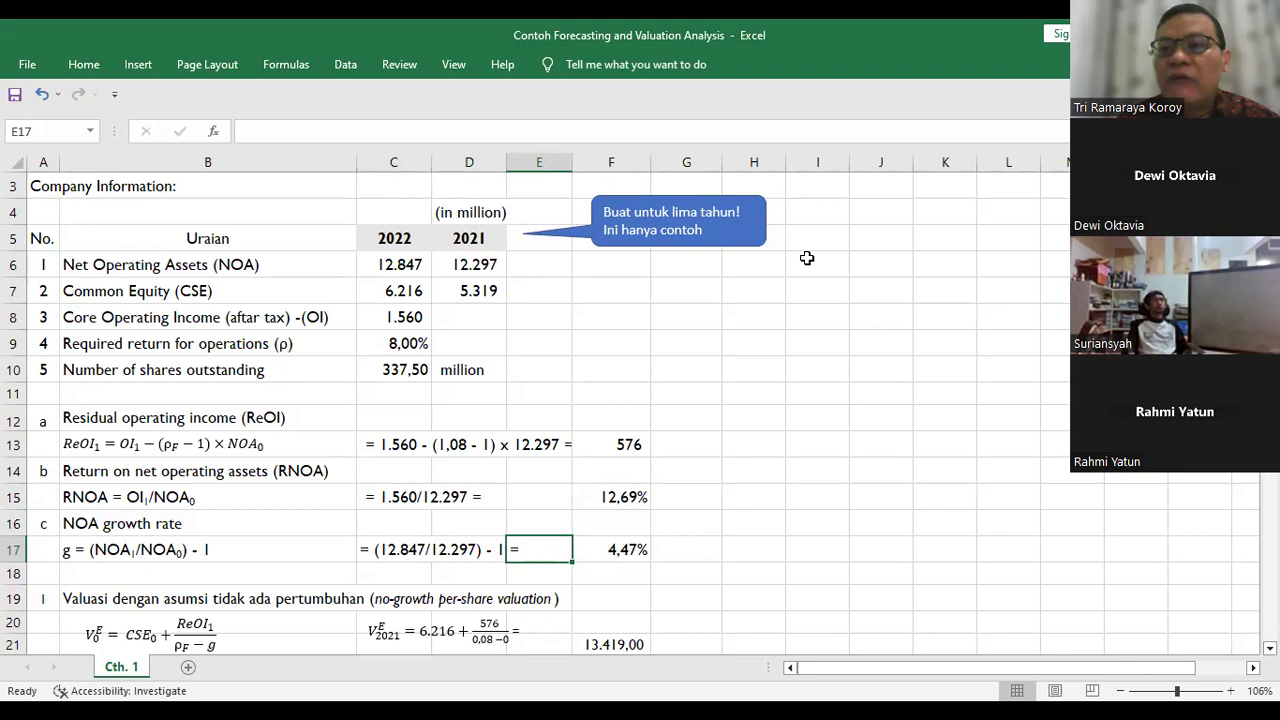
key("Right")
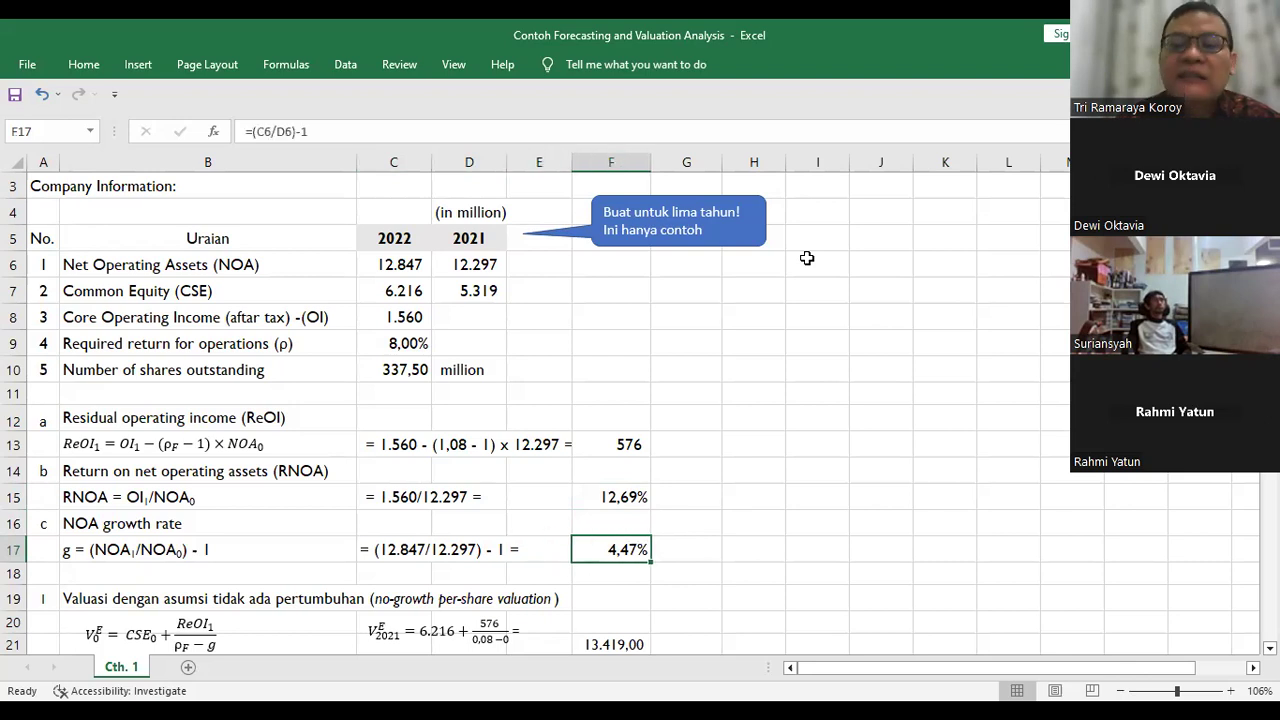
Step: Examine the no-growth per-share valuation in section I and glance over the start of the growth-forecast valuation in section II
key("Down")
key("Down")
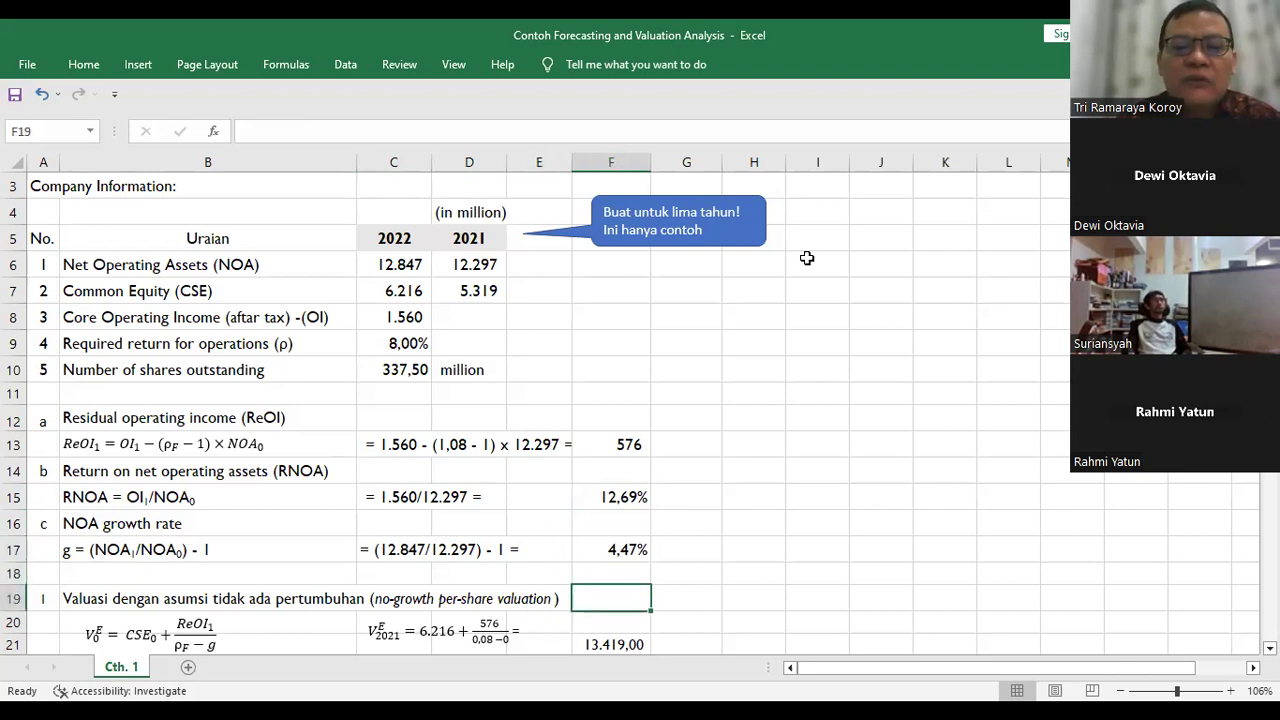
key("Left")
key("Down")
key("Down")
key("Down")
key("Down")
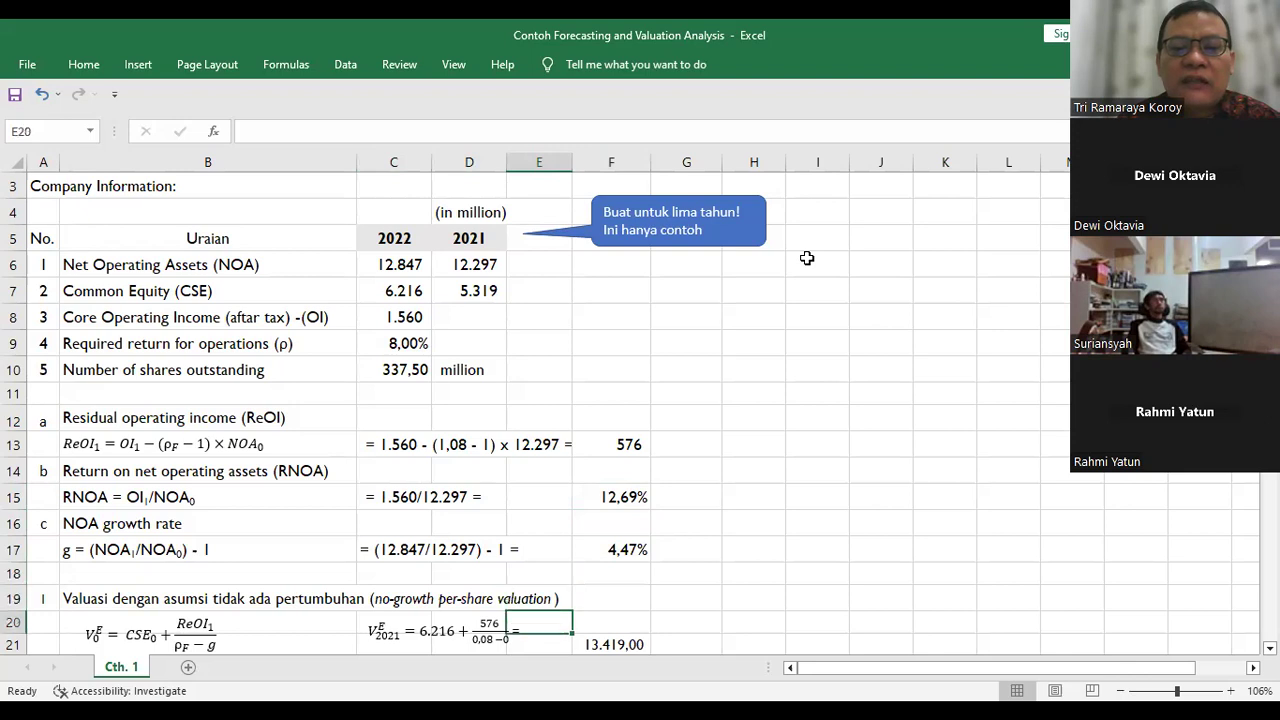
key("Down")
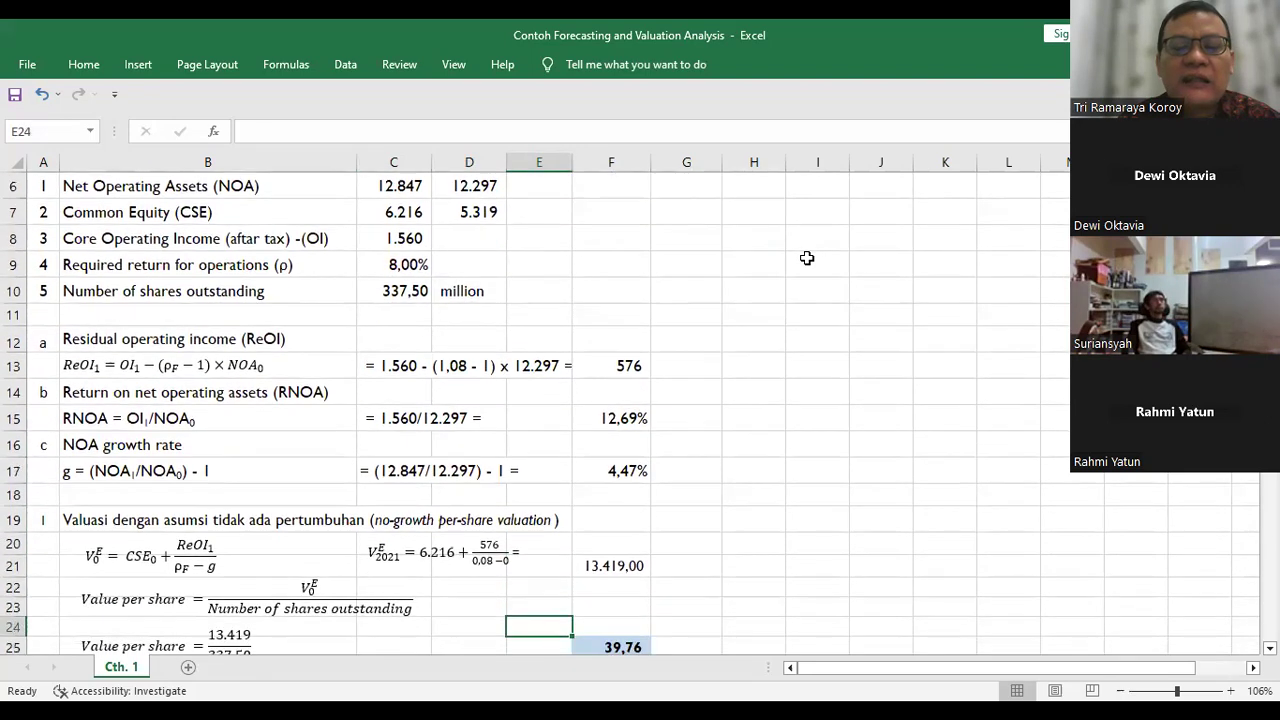
key("Up")
key("Up")
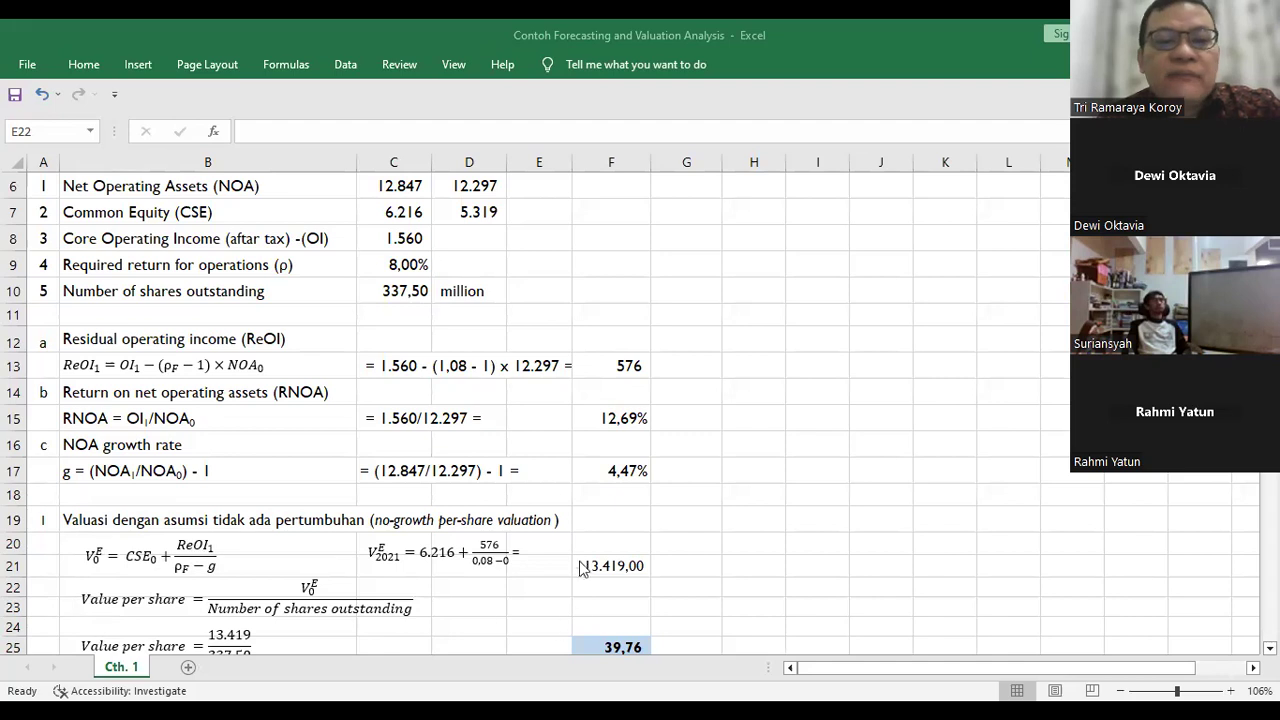
scroll(560, 503, "down", 2)
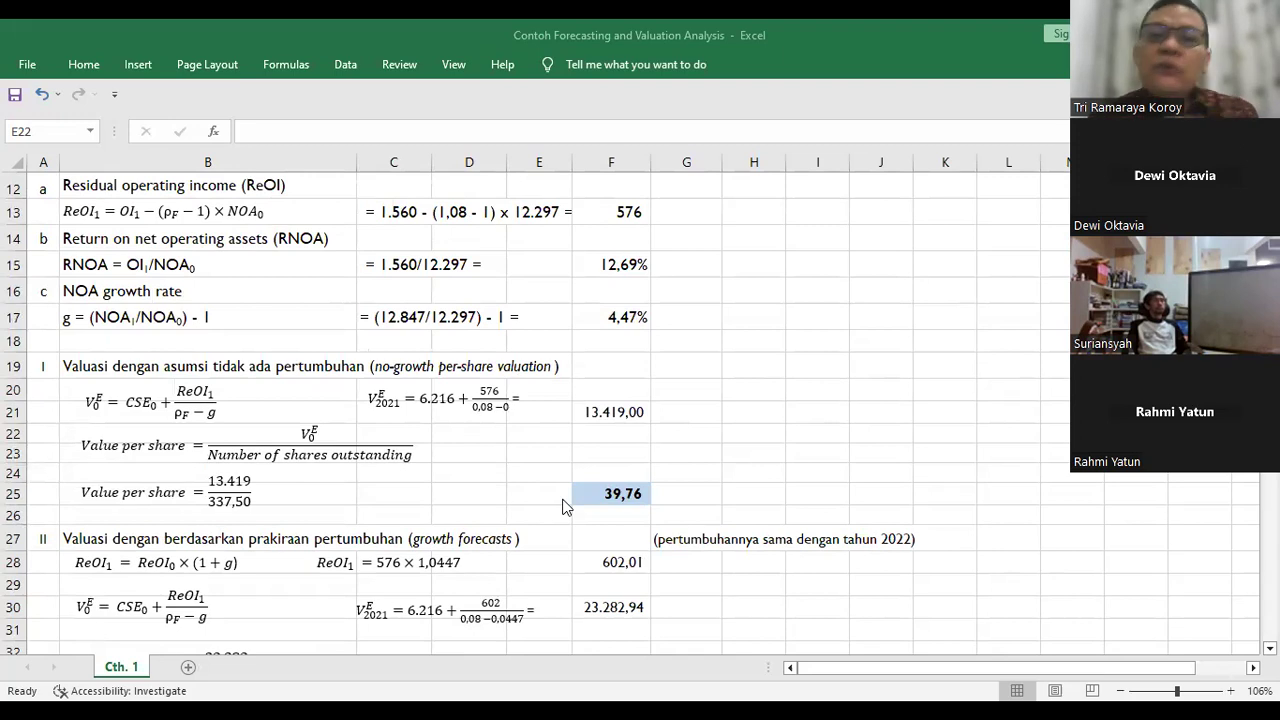
scroll(553, 499, "up", 3)
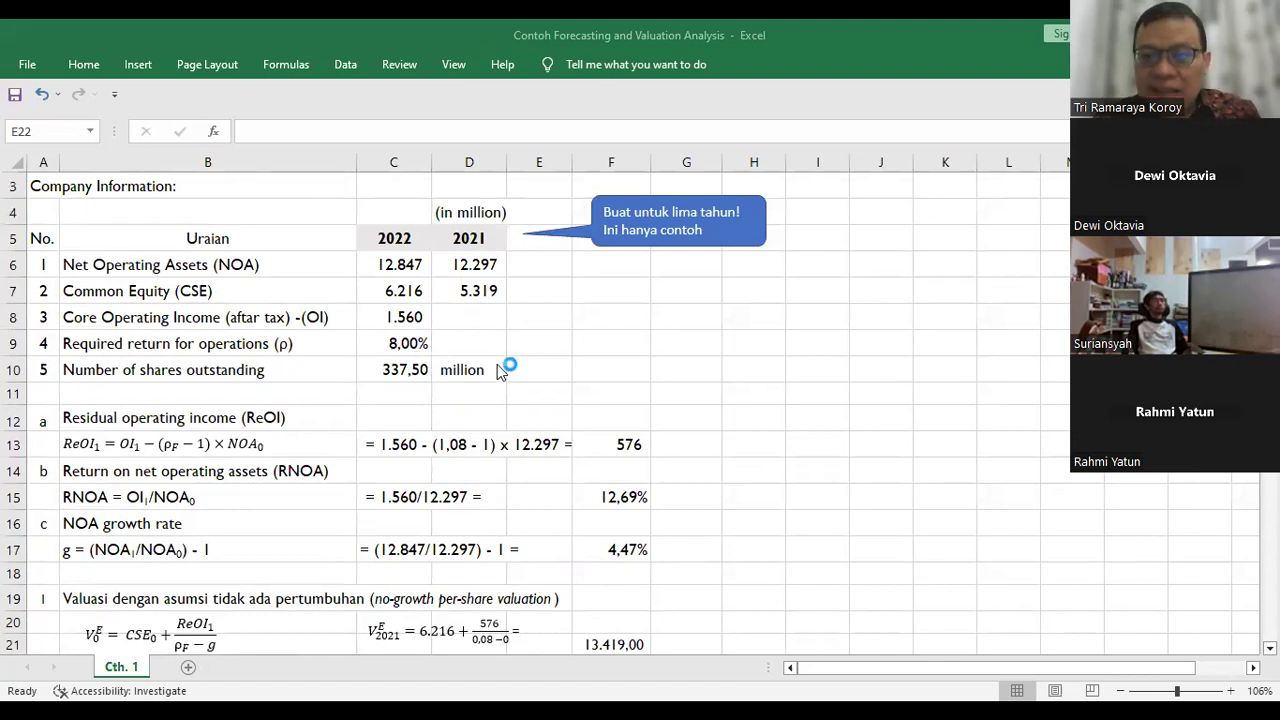
Step: Examine the no-growth equity value calculation in section I and check the result formula in F21
scroll(500, 371, "down", 3)
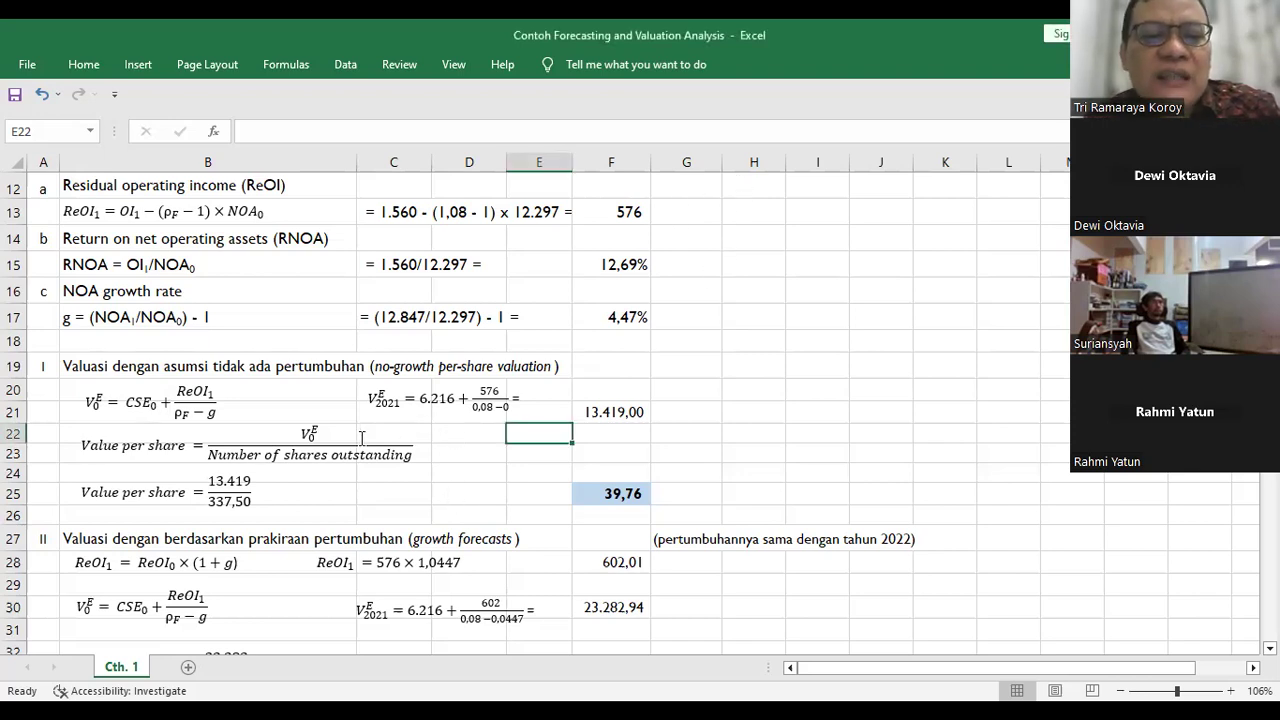
scroll(366, 436, "up", 1)
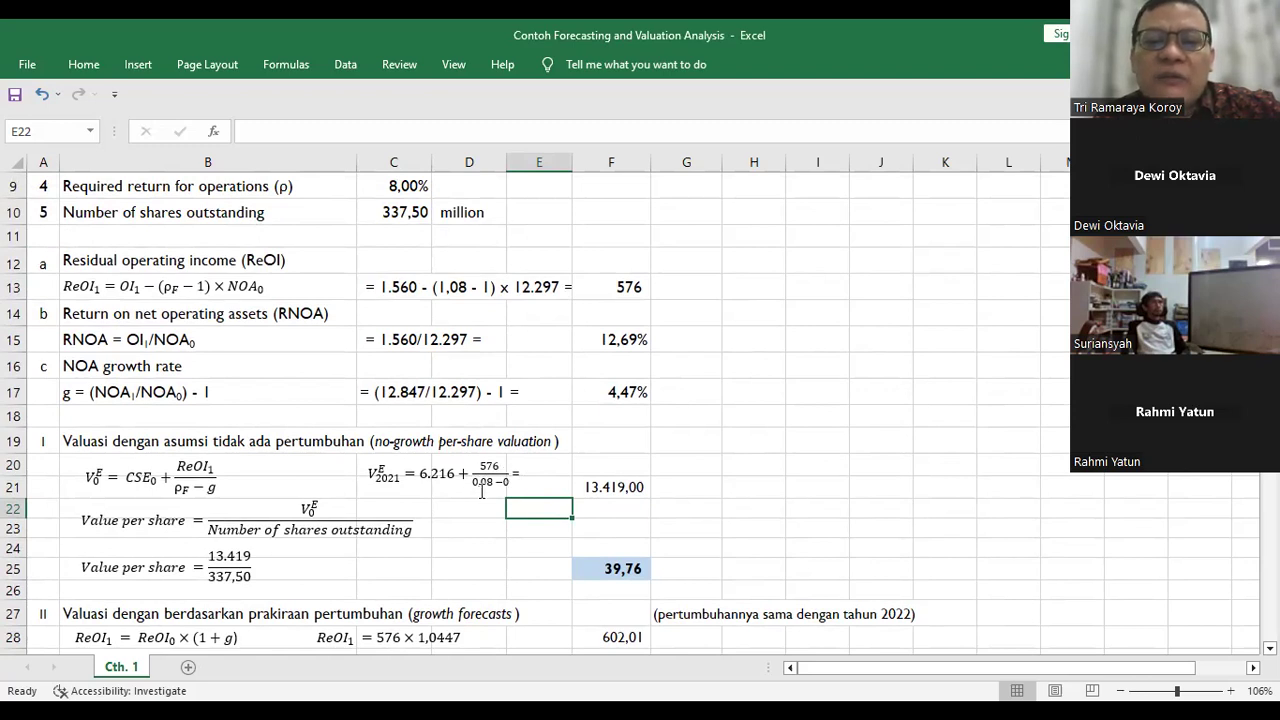
left_click(625, 482)
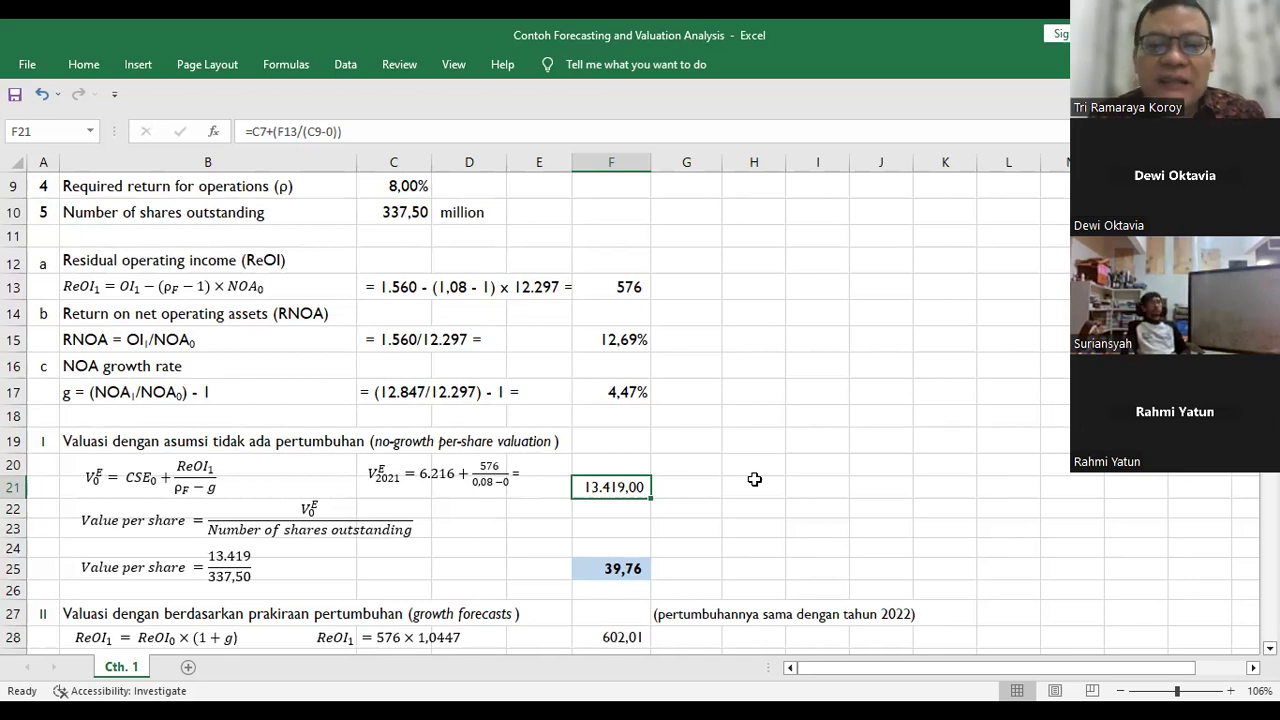
key("Return")
key("Up")
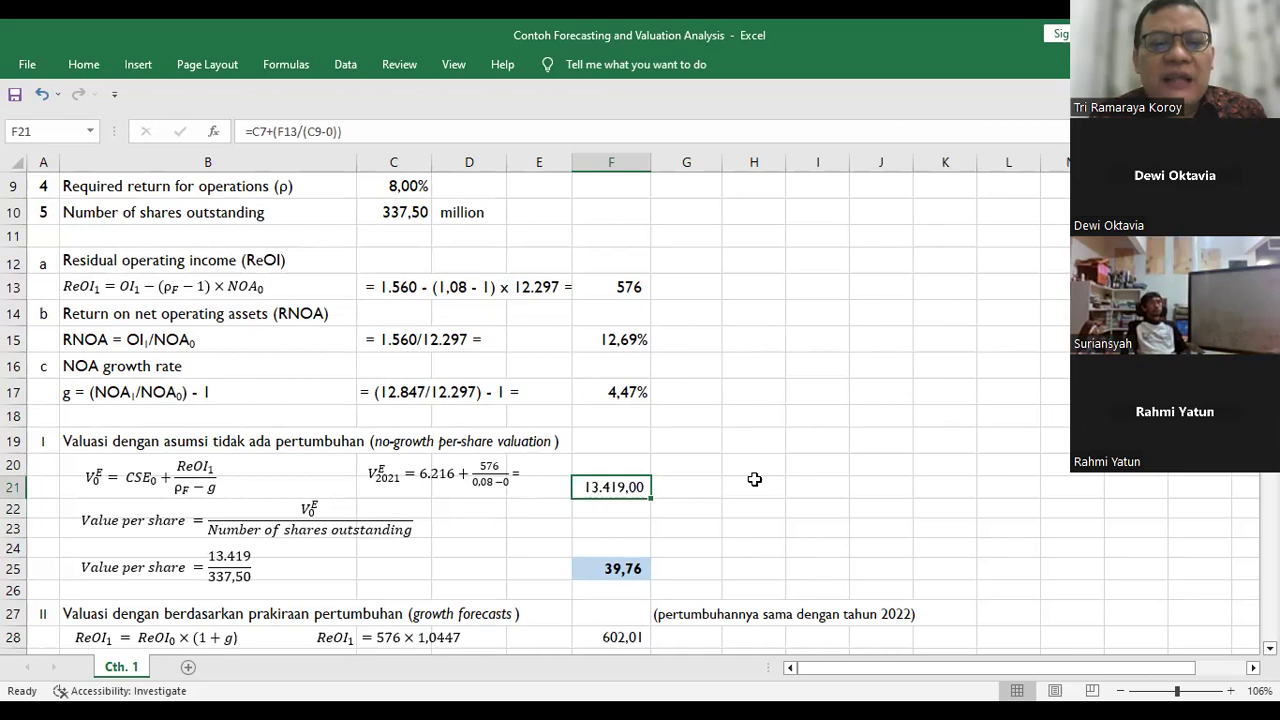
Step: Go over the no-growth value per share formula in rows 22 to 25 and check its result formula in F25
key("Down")
key("Left")
key("Left")
key("Left")
key("Left")
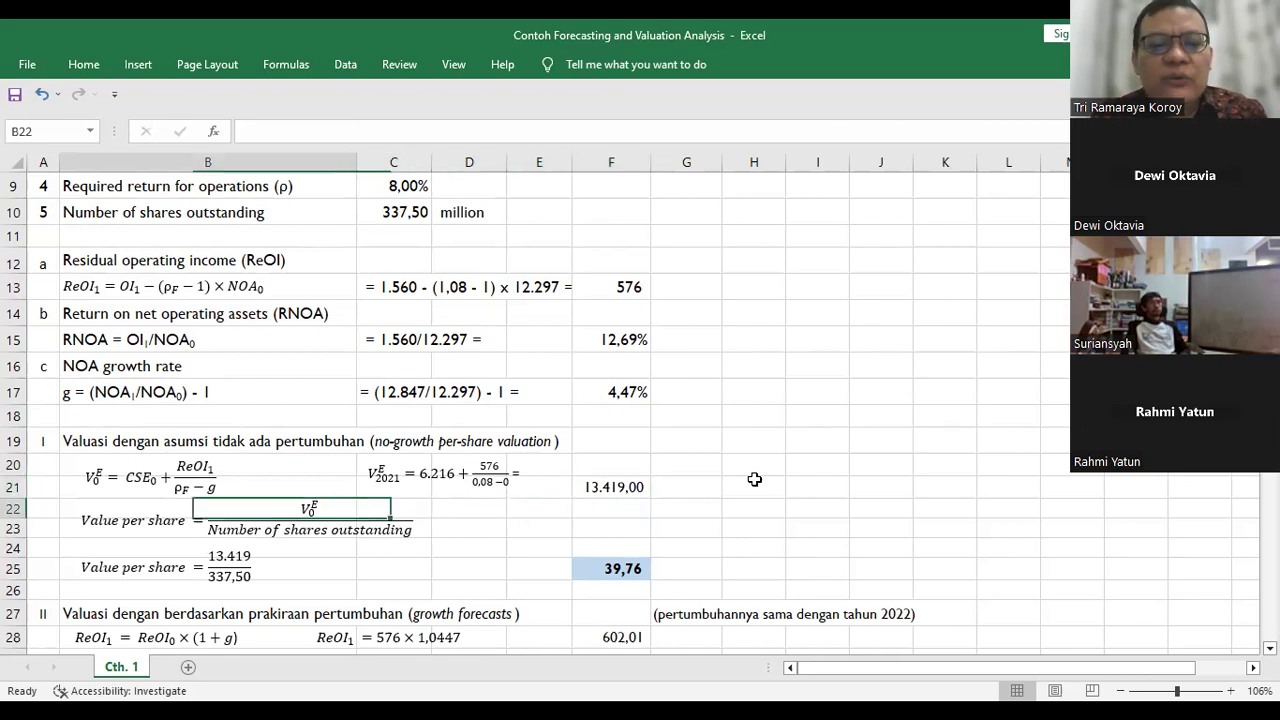
key("Down")
key("Down")
key("Up")
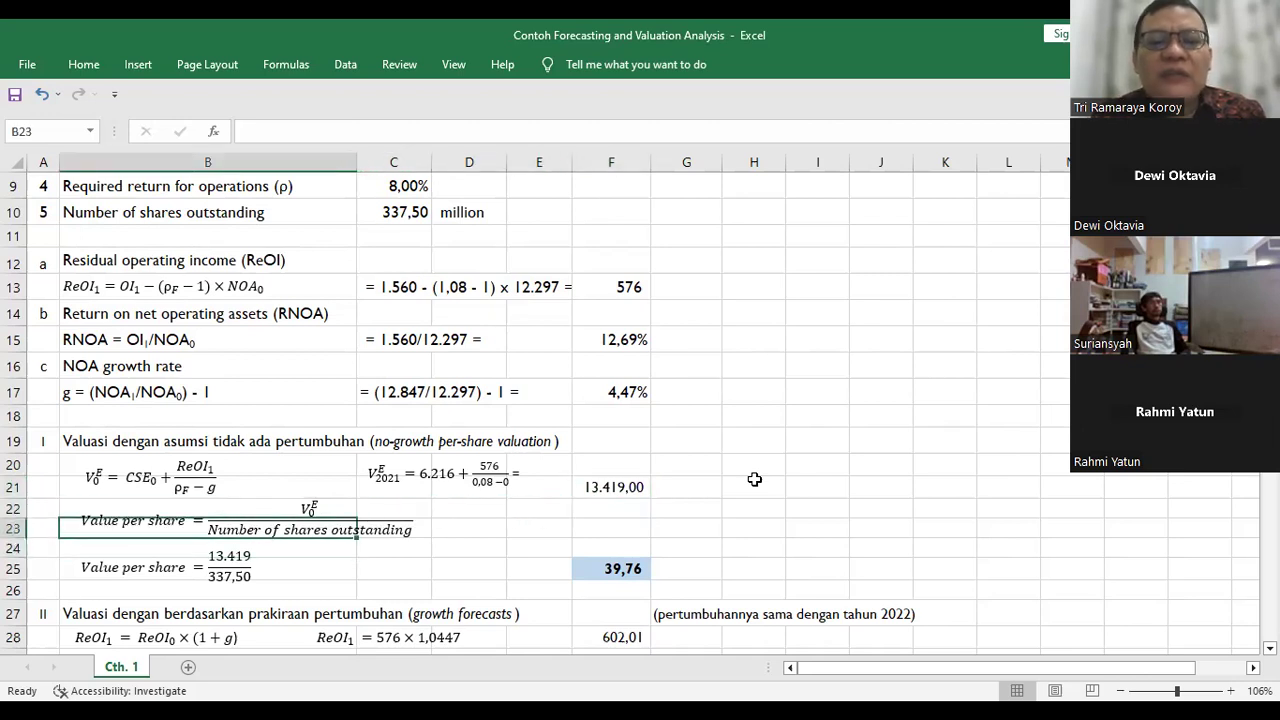
key("Right")
key("Down")
key("Left")
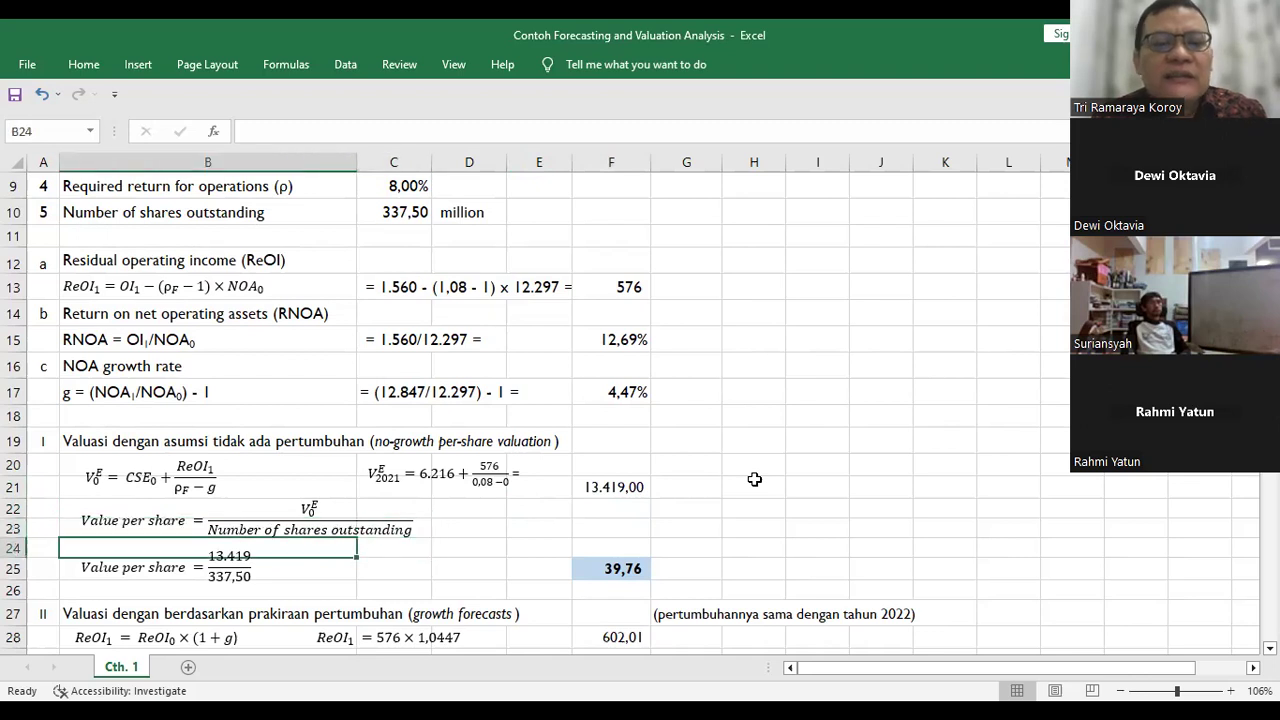
key("Down")
key("Right")
key("Right")
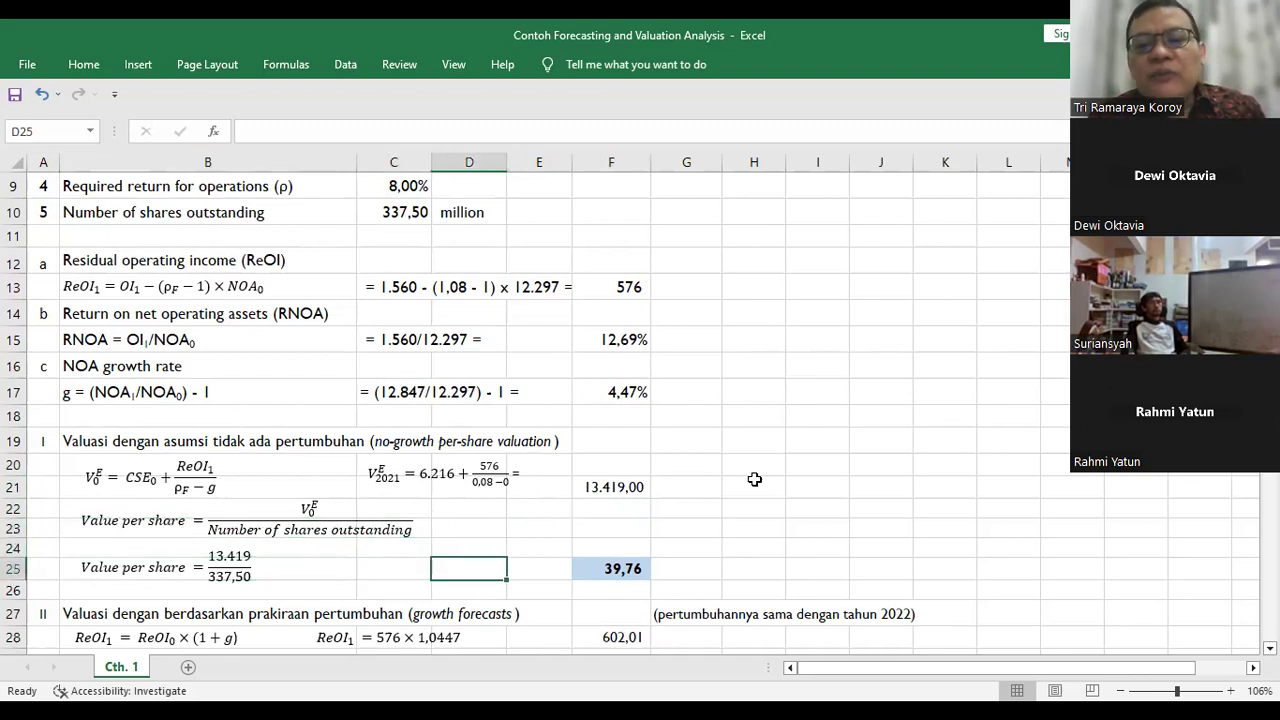
key("Right")
key("Right")
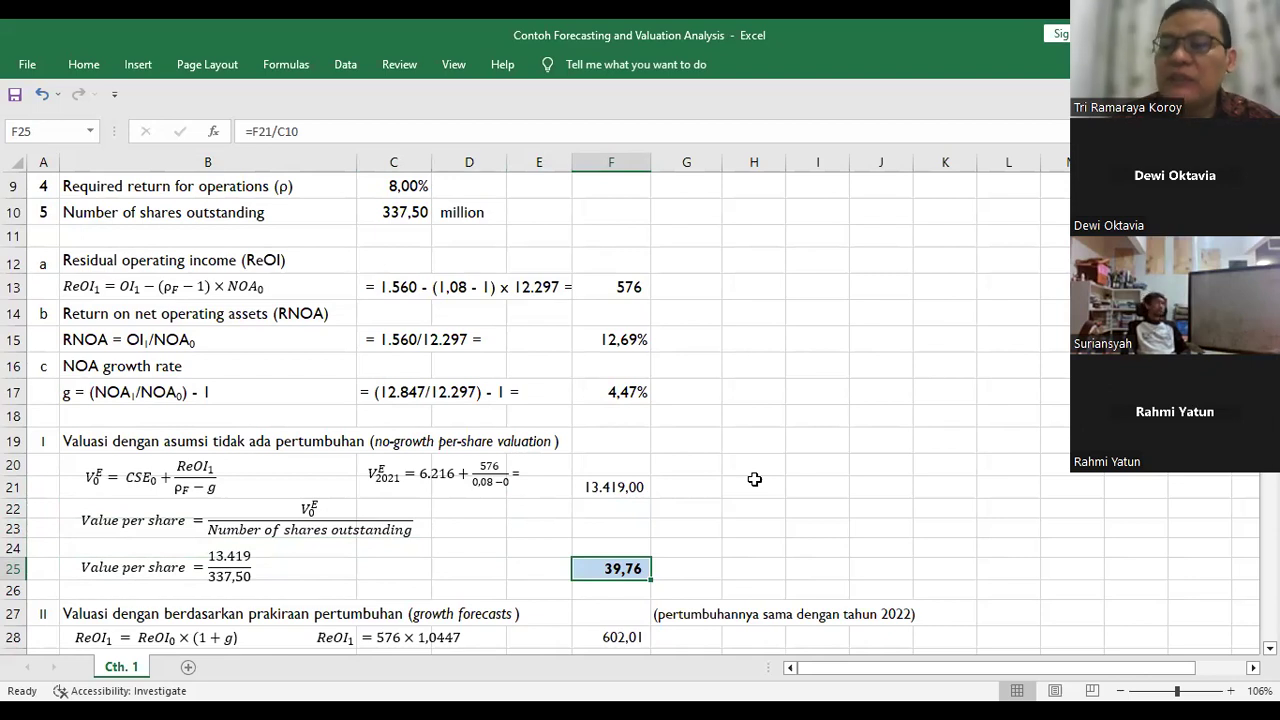
Step: Look over the growth-forecast valuation in section II down to the value per share formula in F33
key("Down")
key("Down")
key("Down")
key("Down")
key("Down")
key("Down")
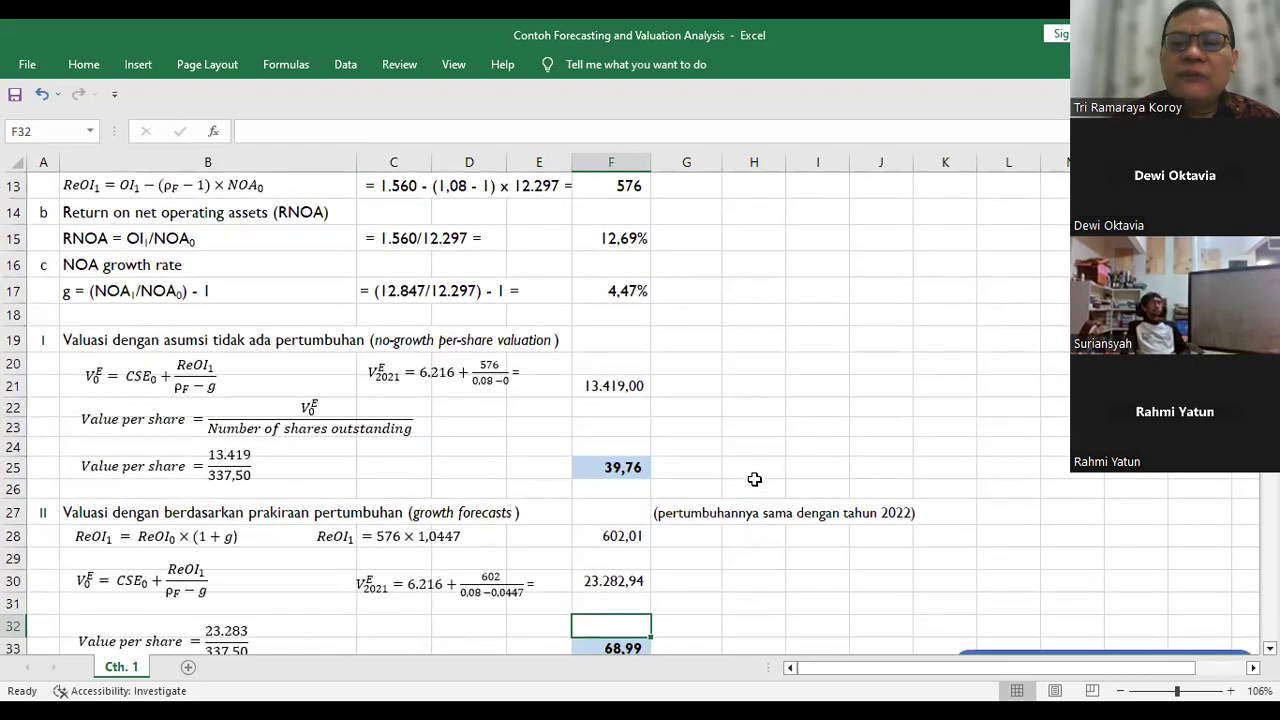
key("Down")
key("Down")
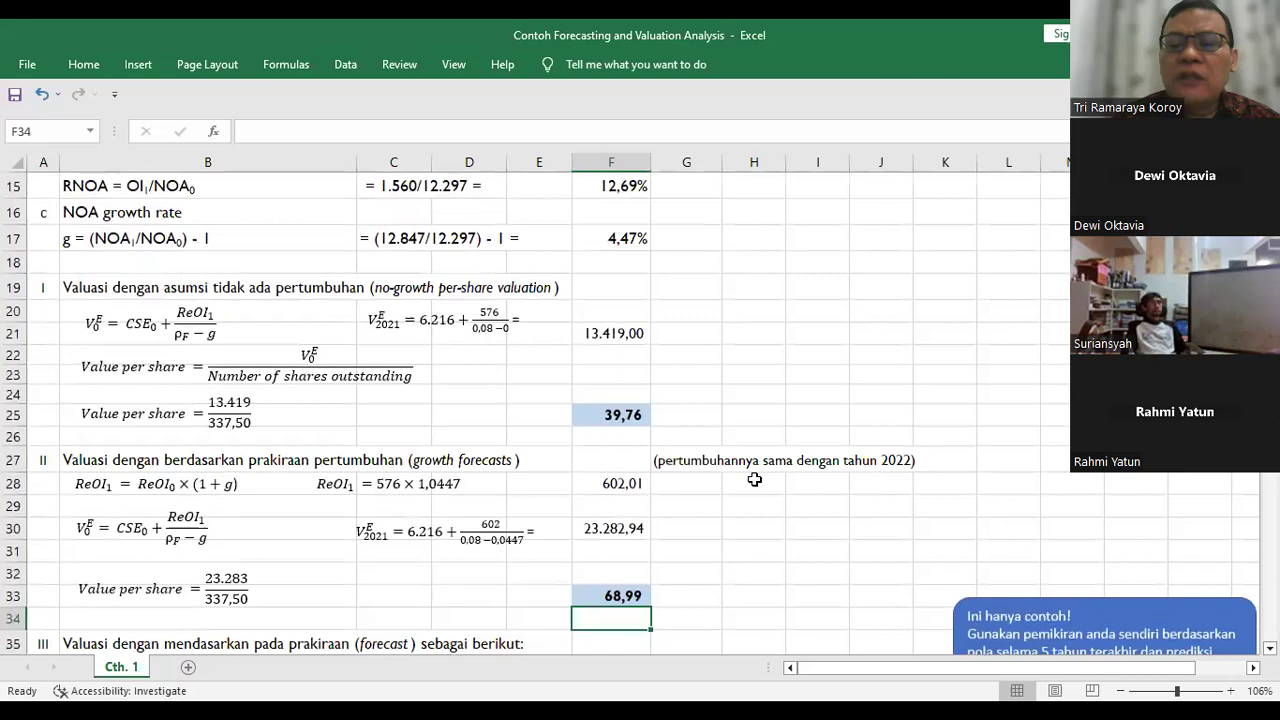
key("Up")
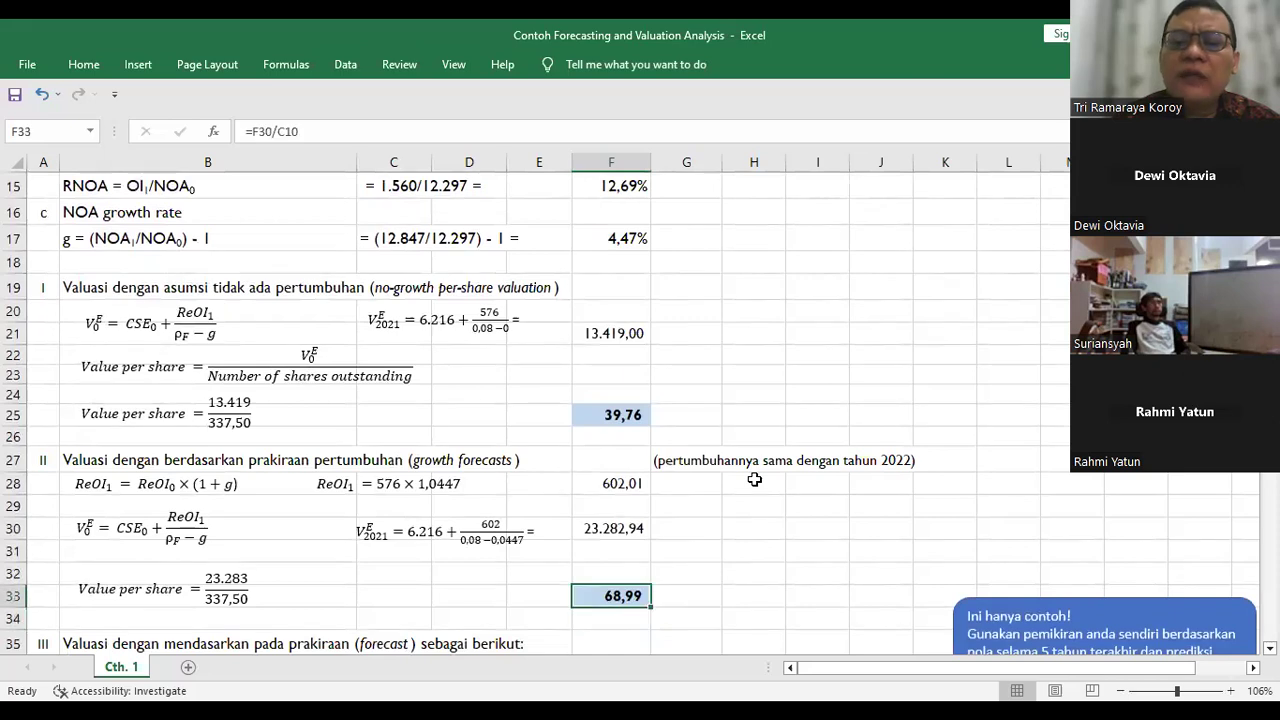
Step: Go back up to the NOA growth rate in F17 and check the formula that supplies growth for section II
key("Up")
key("Up")
key("Up")
key("Up")
key("Up")
key("Up")
key("Up")
key("Up")
key("Up")
key("Up")
key("Up")
key("Up")
key("Up")
key("Up")
key("Up")
key("Up")
key("Up")
key("Up")
key("Up")
key("Up")
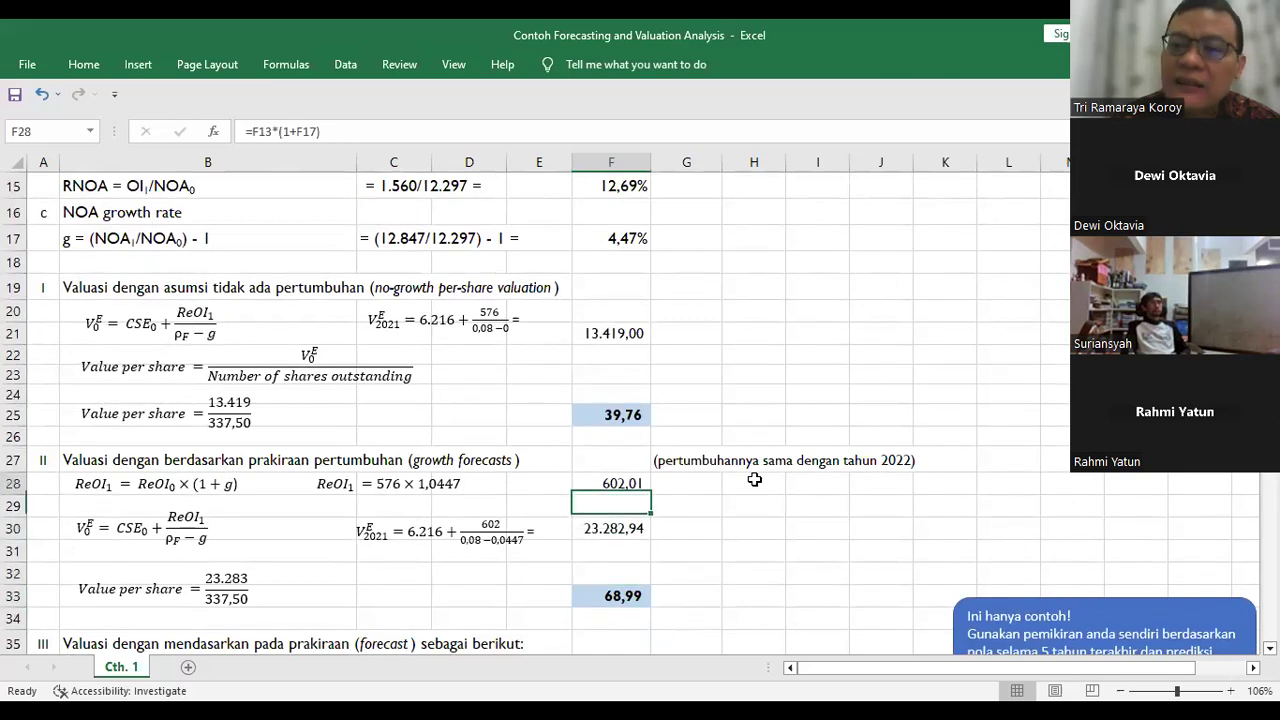
key("Down")
key("Down")
key("Down")
key("Down")
key("Down")
key("Down")
key("Down")
key("Down")
key("Down")
key("Down")
key("Down")
key("Down")
key("Down")
key("Down")
key("Down")
key("Down")
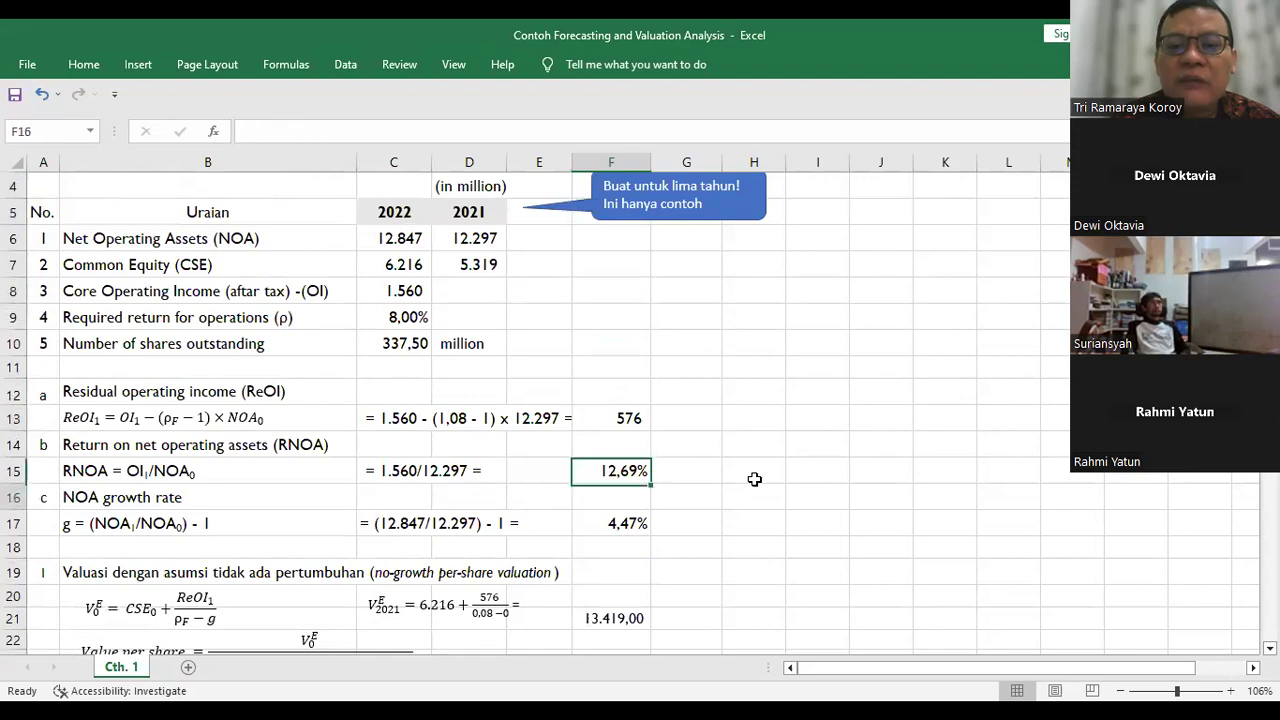
key("Up")
key("Up")
key("Up")
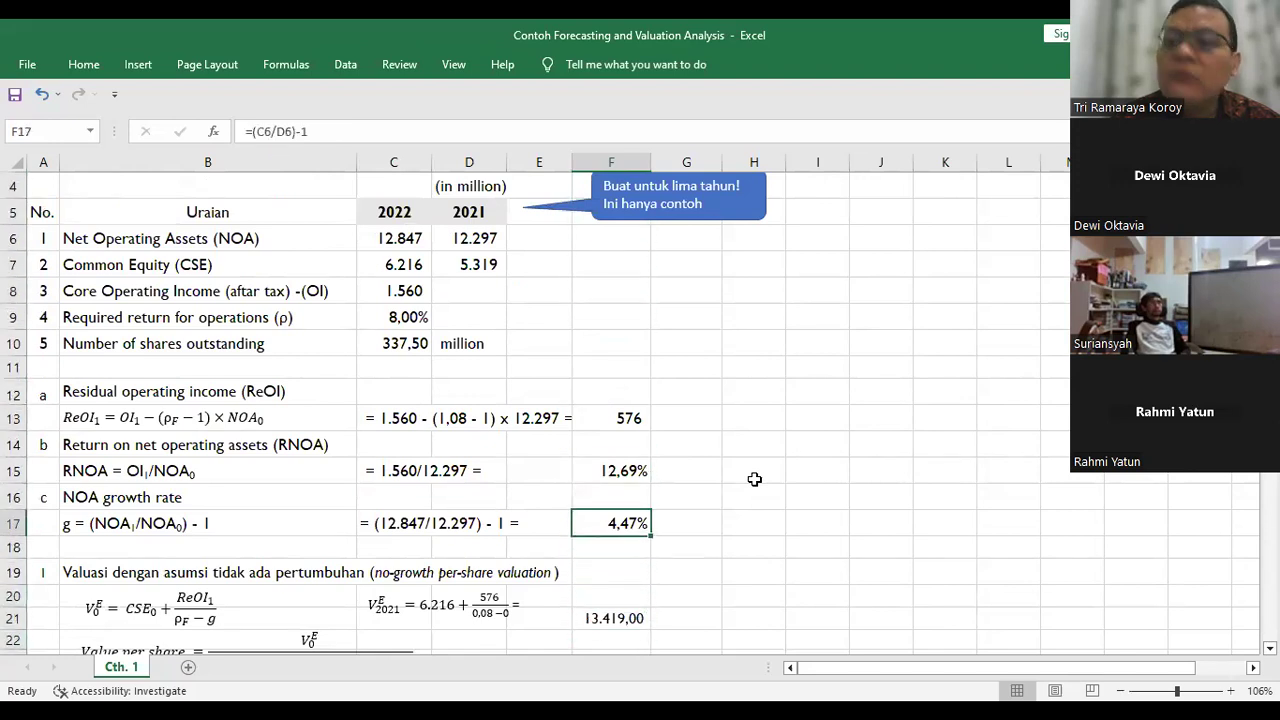
Step: Return to section II and check the growth-based equity value formula in F30
key("Down")
key("Down")
key("Down")
key("Down")
key("Down")
key("Down")
key("Down")
key("Down")
key("Down")
key("Down")
key("Down")
key("Down")
key("Down")
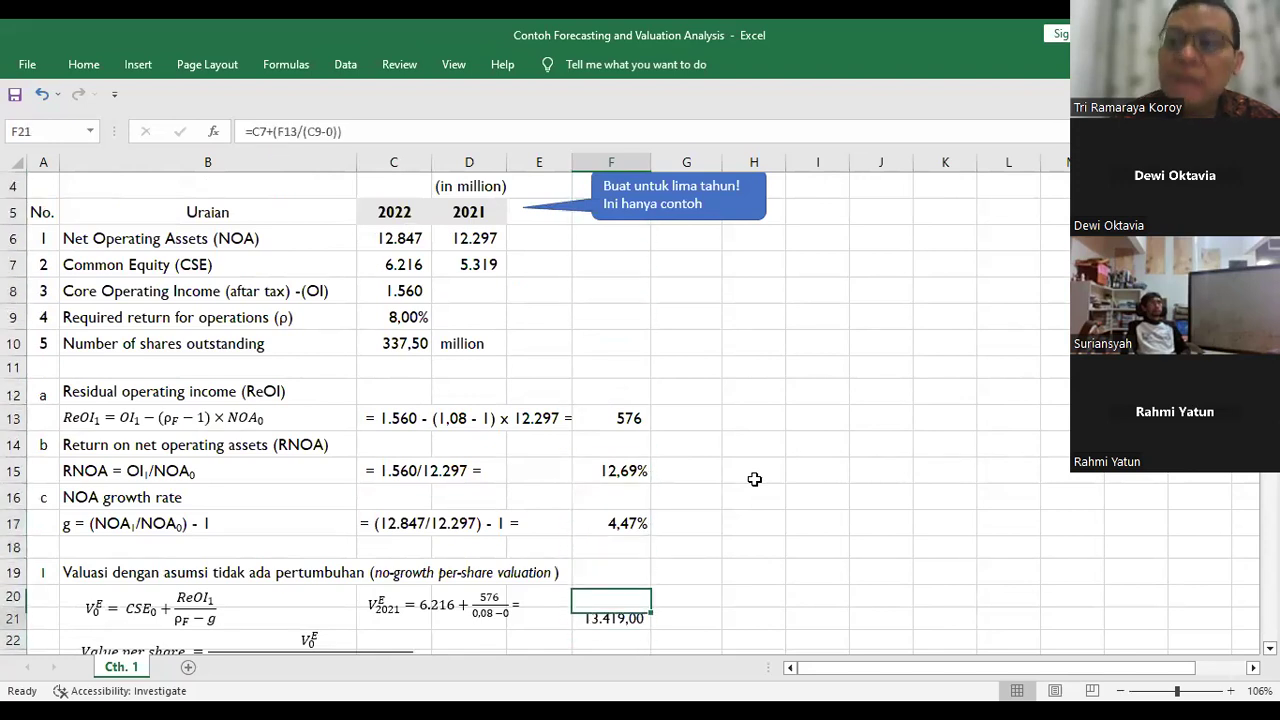
key("Down")
key("Down")
key("Down")
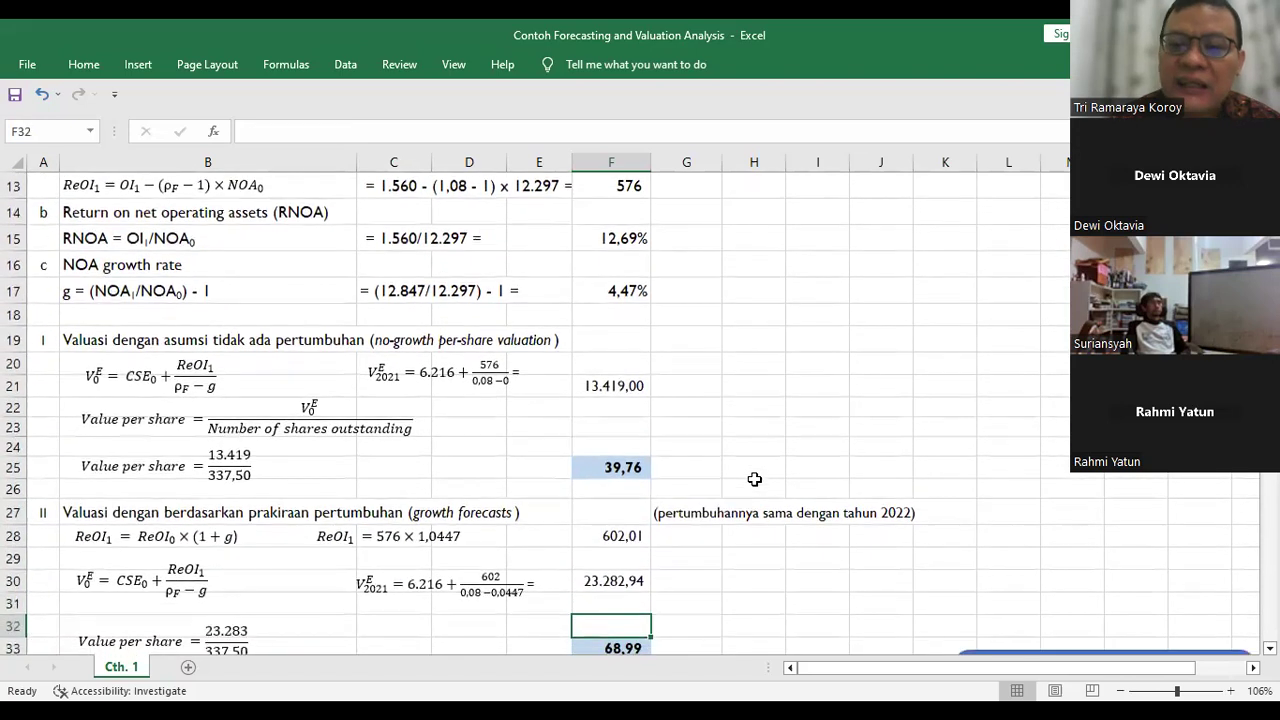
key("Up")
key("Up")
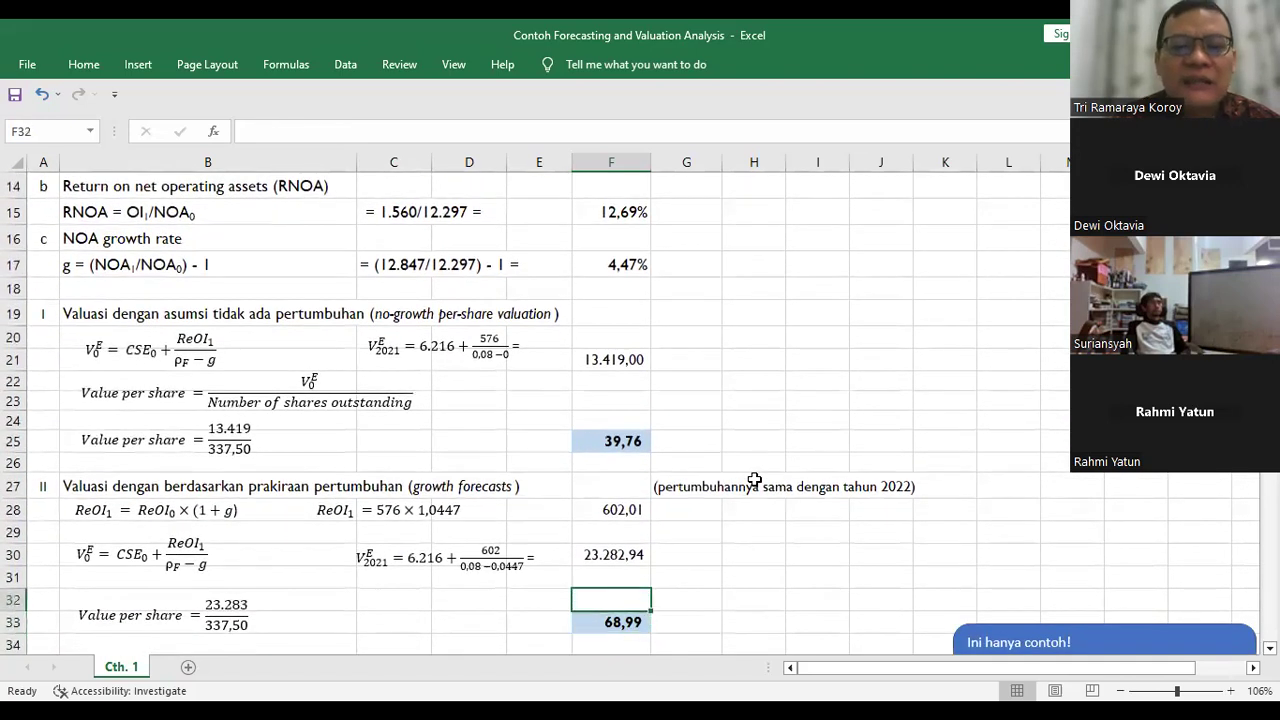
key("Up")
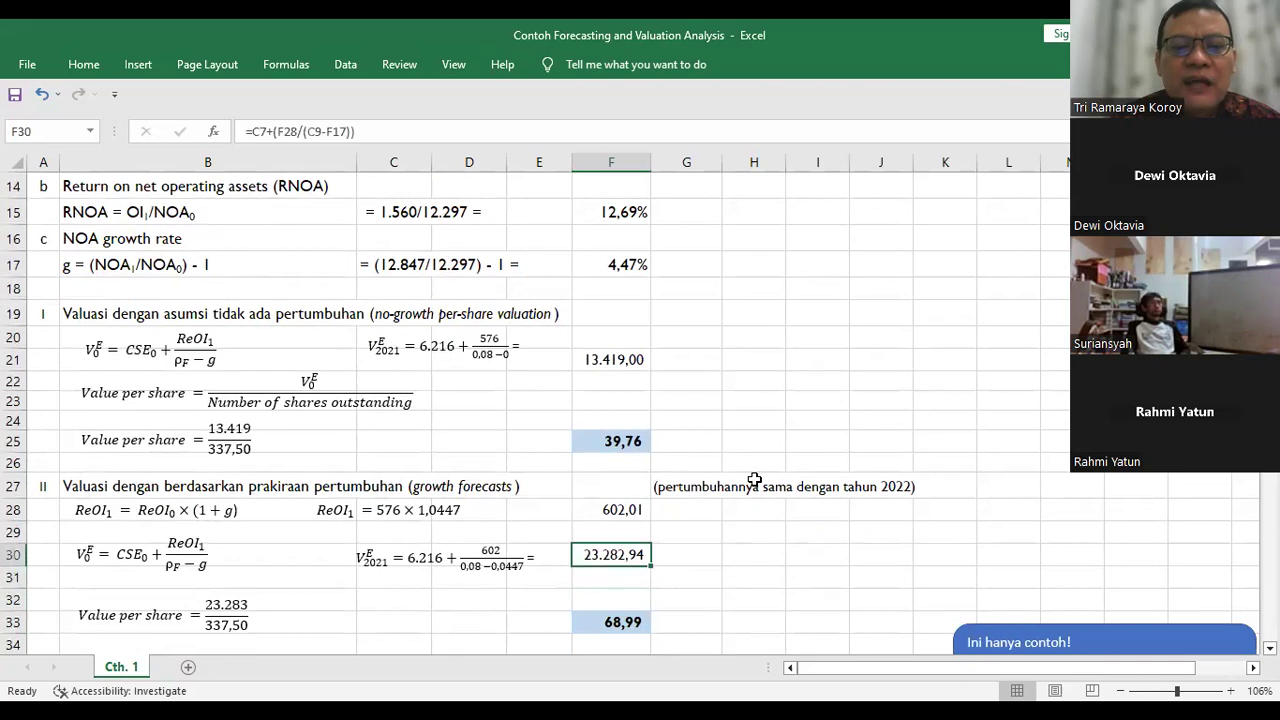
Step: Go over the growth-based equity value equation in row 30 term by term, from B30 through to the result cell
key("Left")
key("Left")
key("Left")
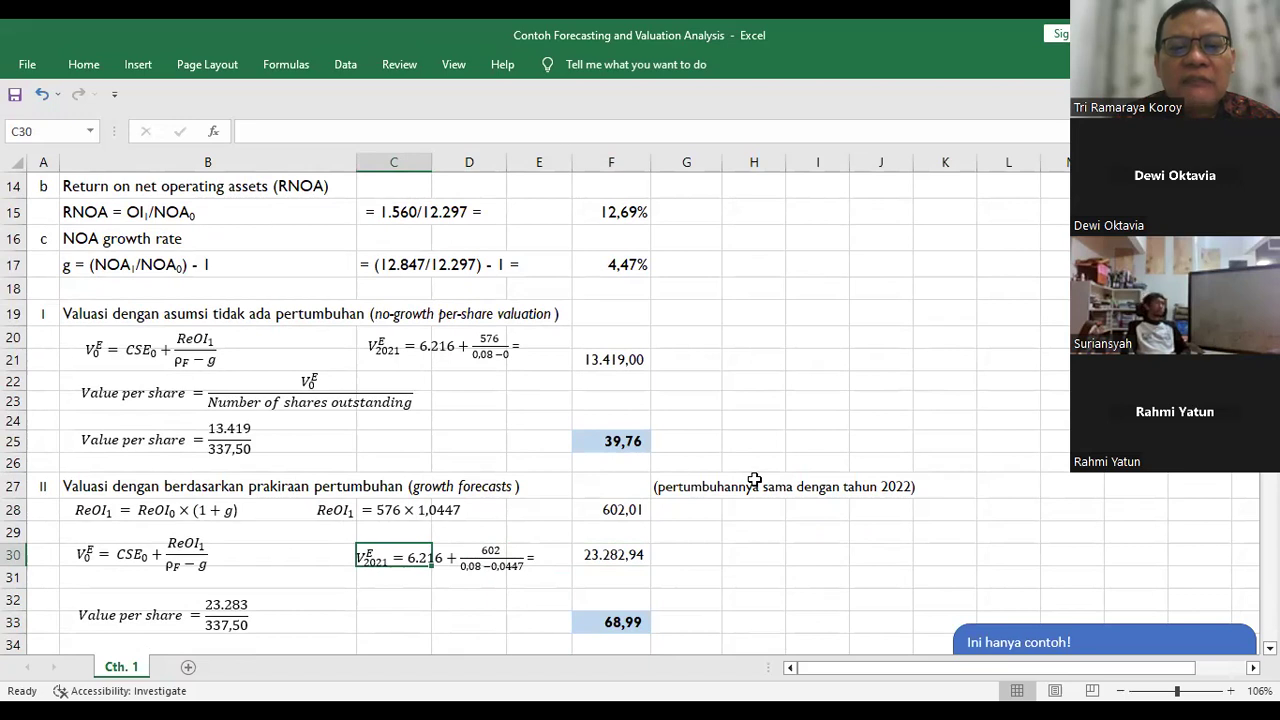
key("Left")
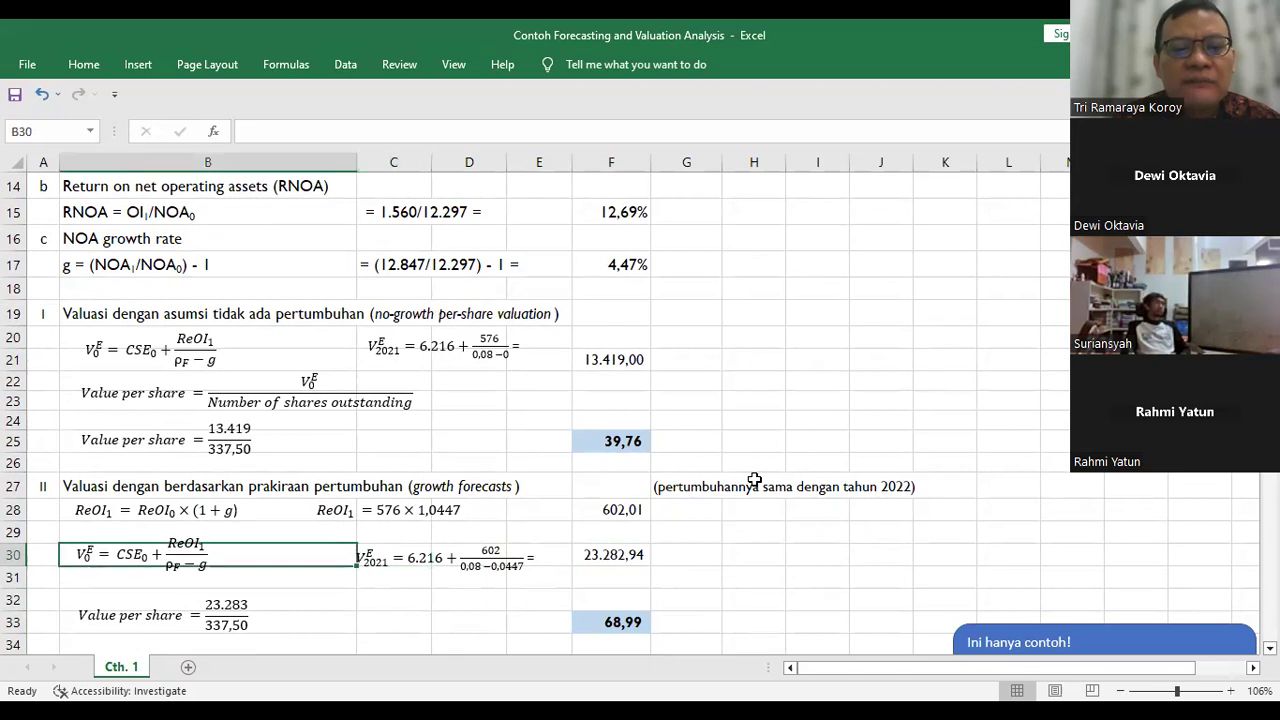
key("Right")
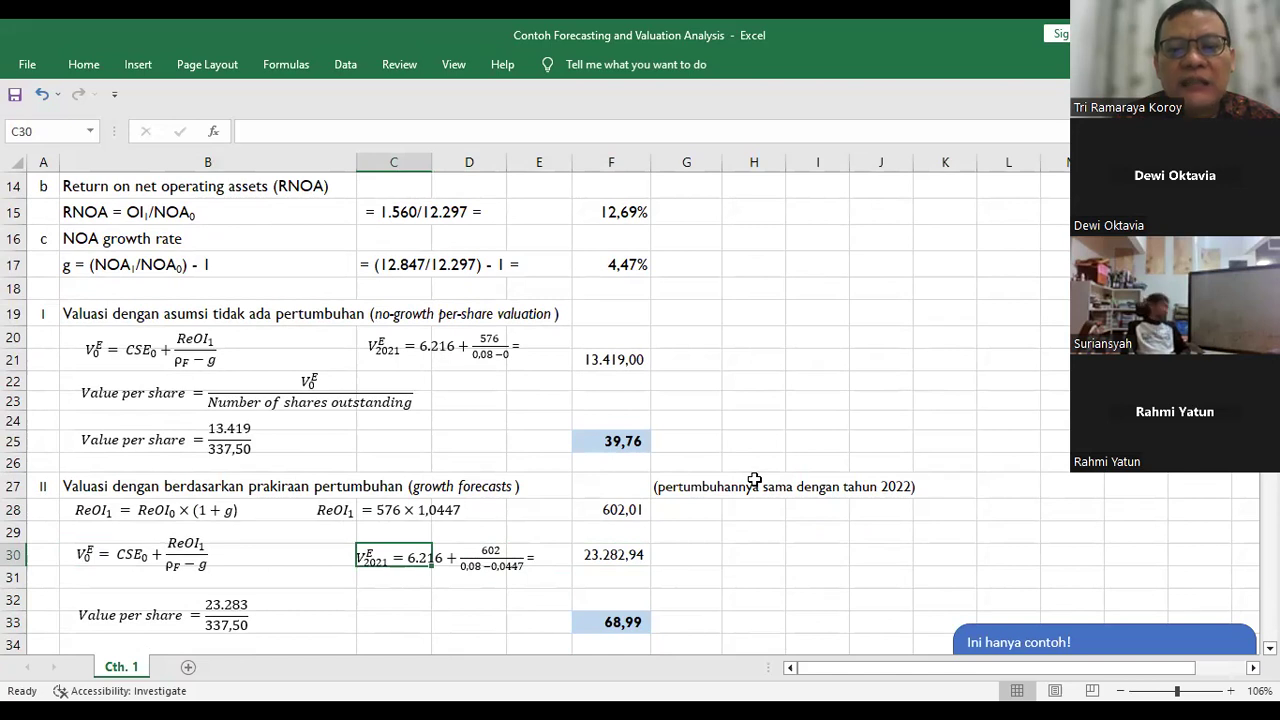
key("Right")
key("Left")
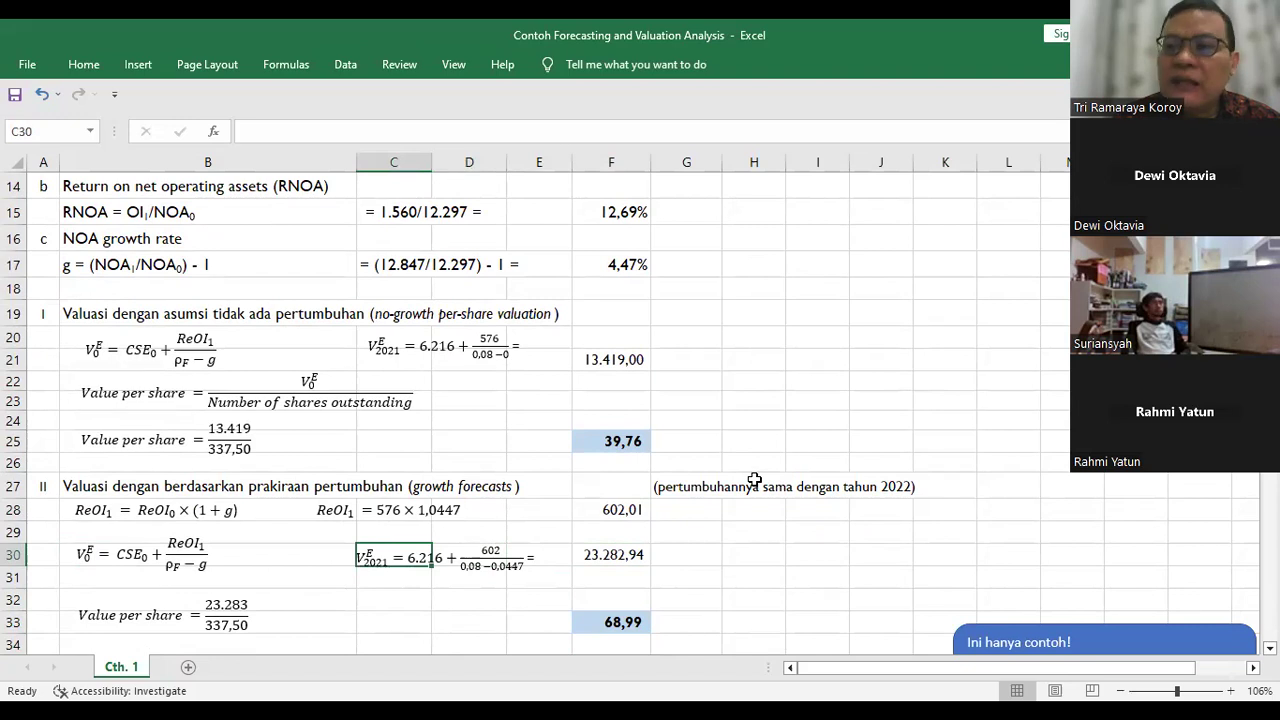
key("Left")
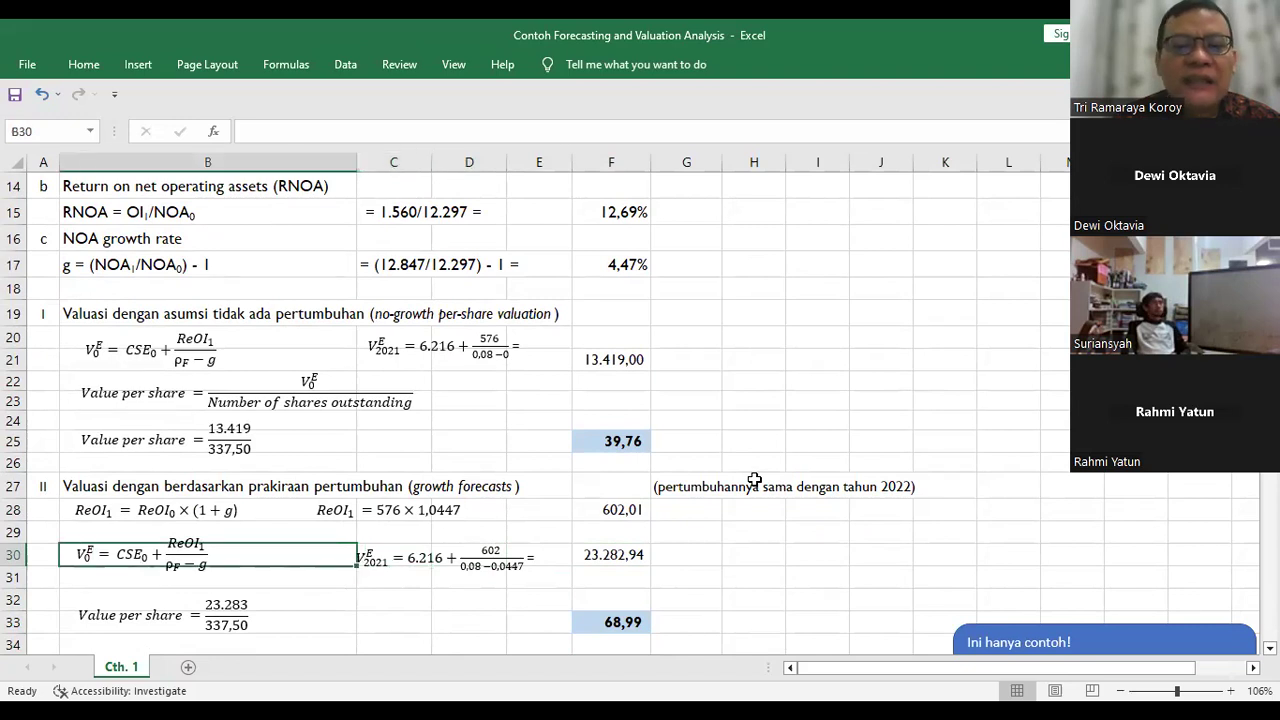
key("Right")
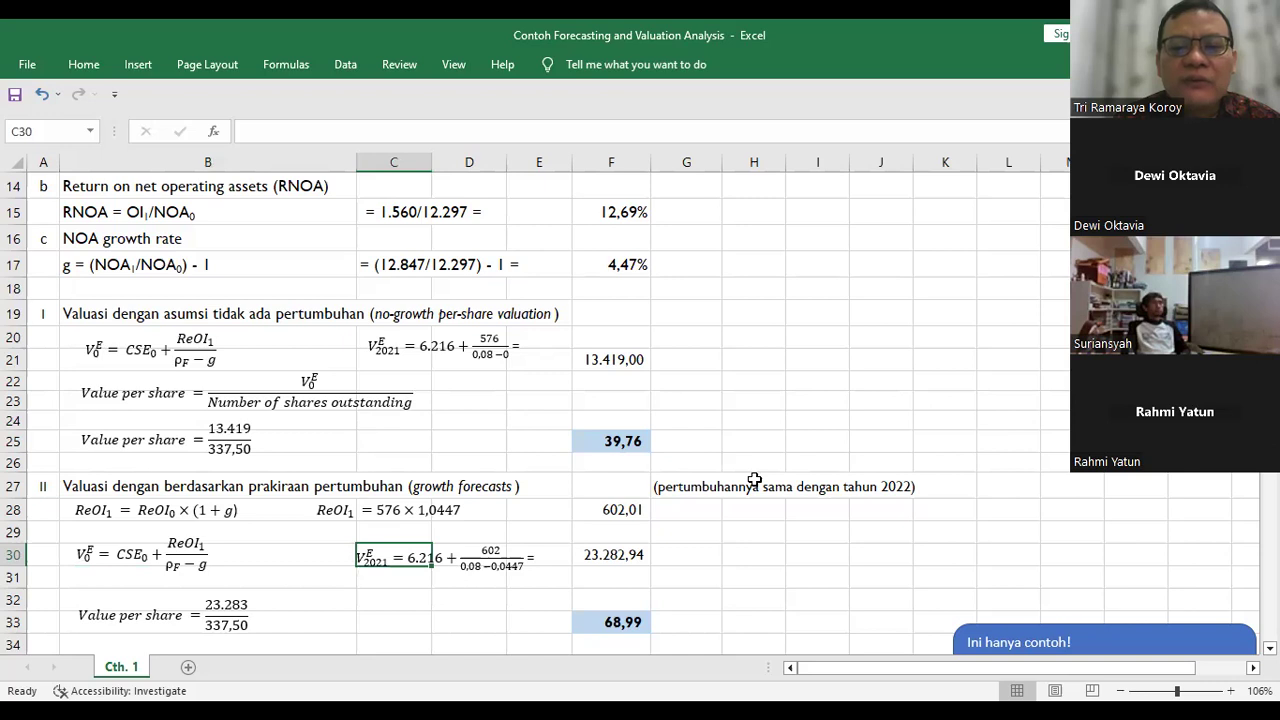
key("Right")
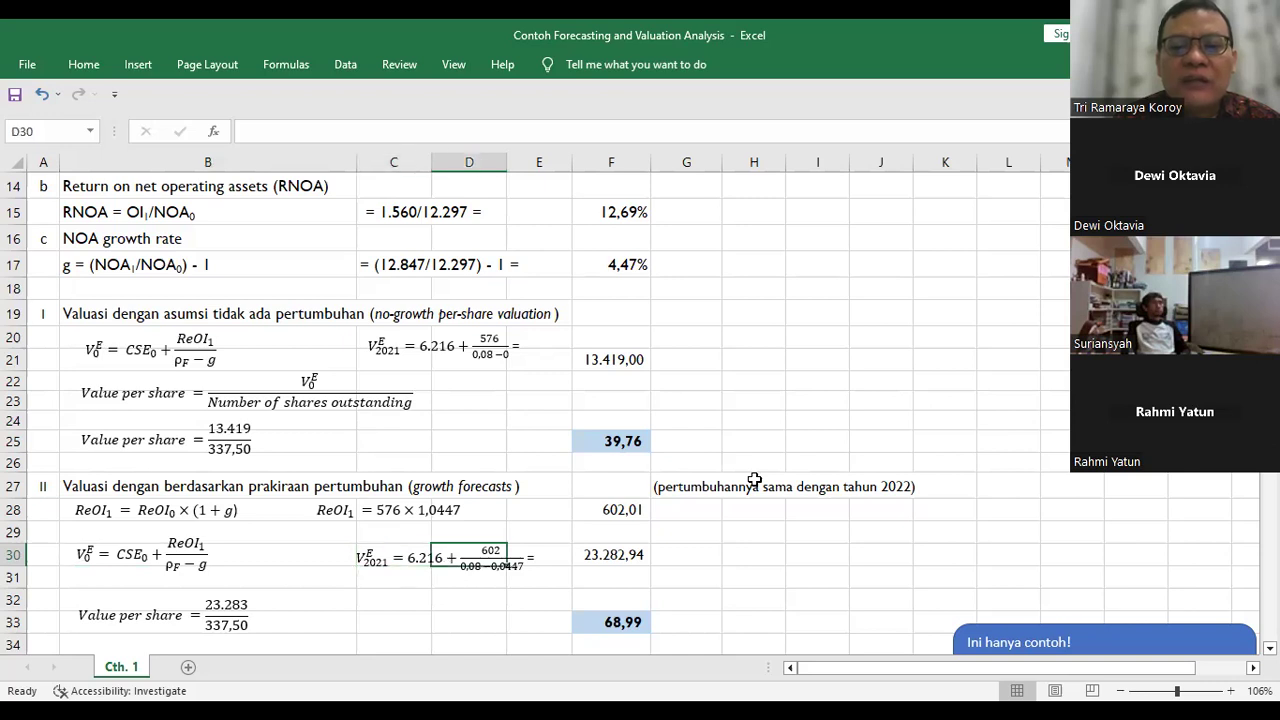
key("Left")
key("Right")
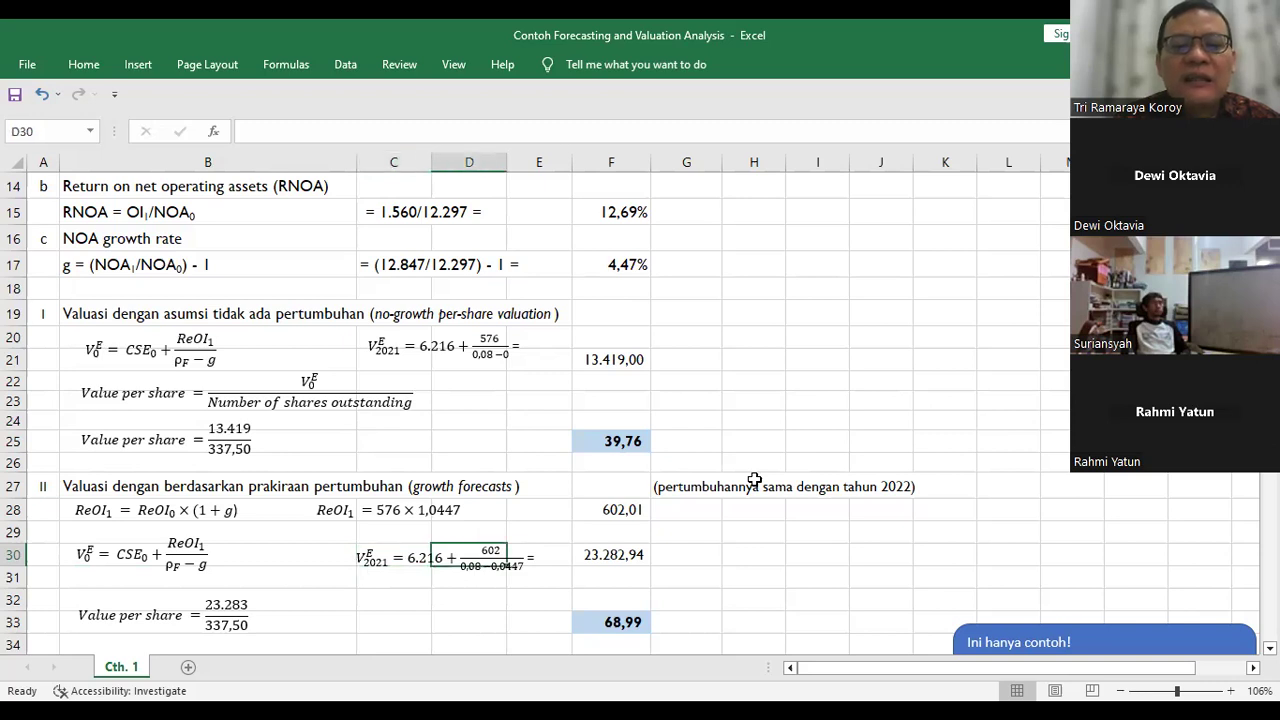
key("Right")
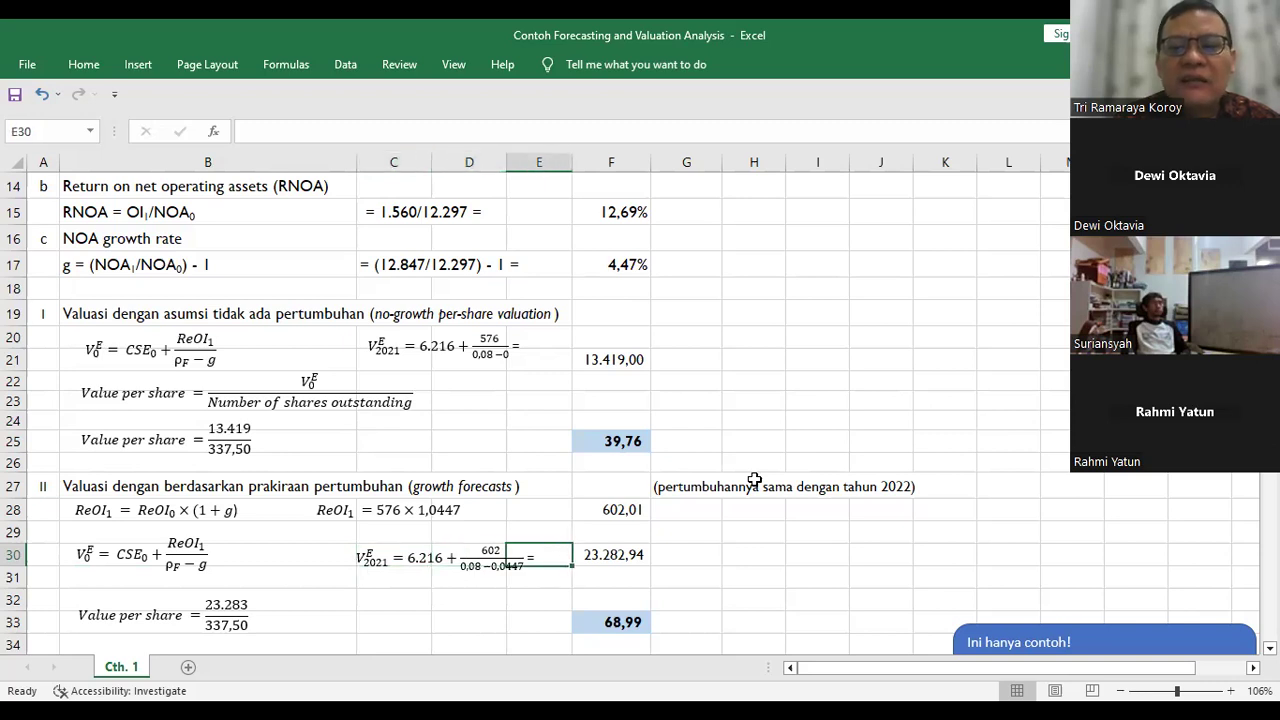
key("Right")
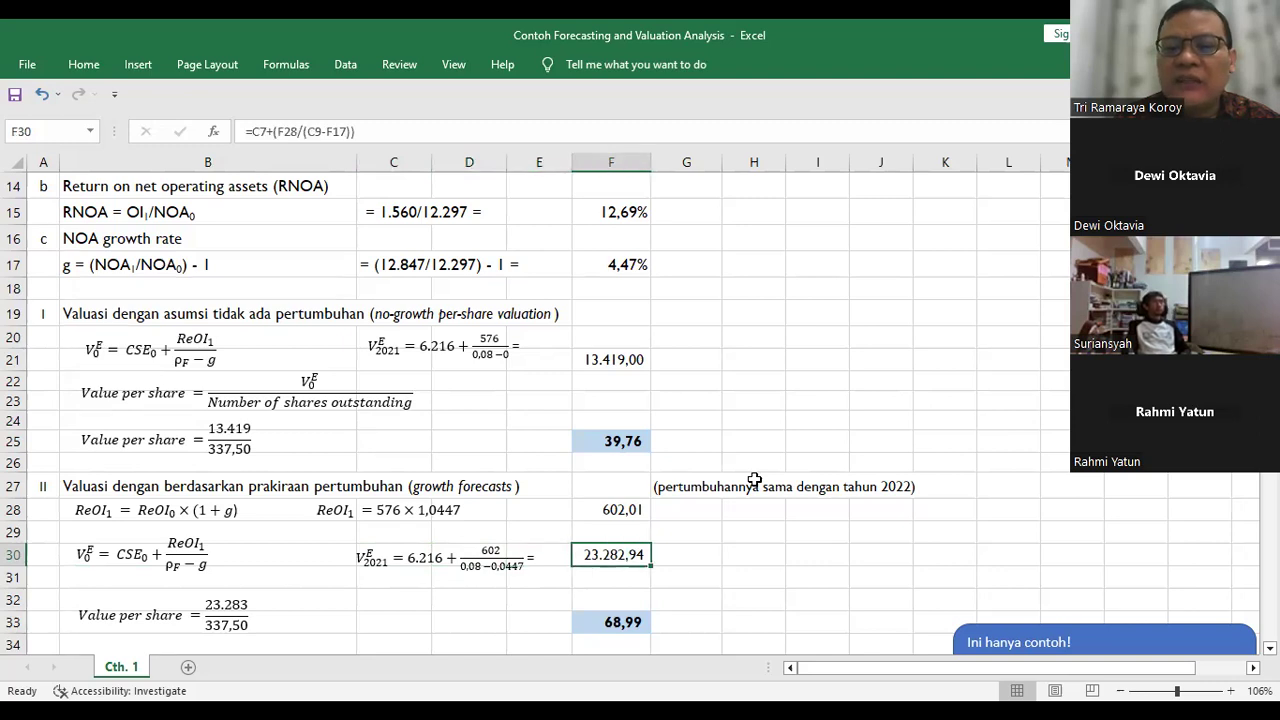
Step: Check the growth-based value per share formula in F33
key("Down")
key("Down")
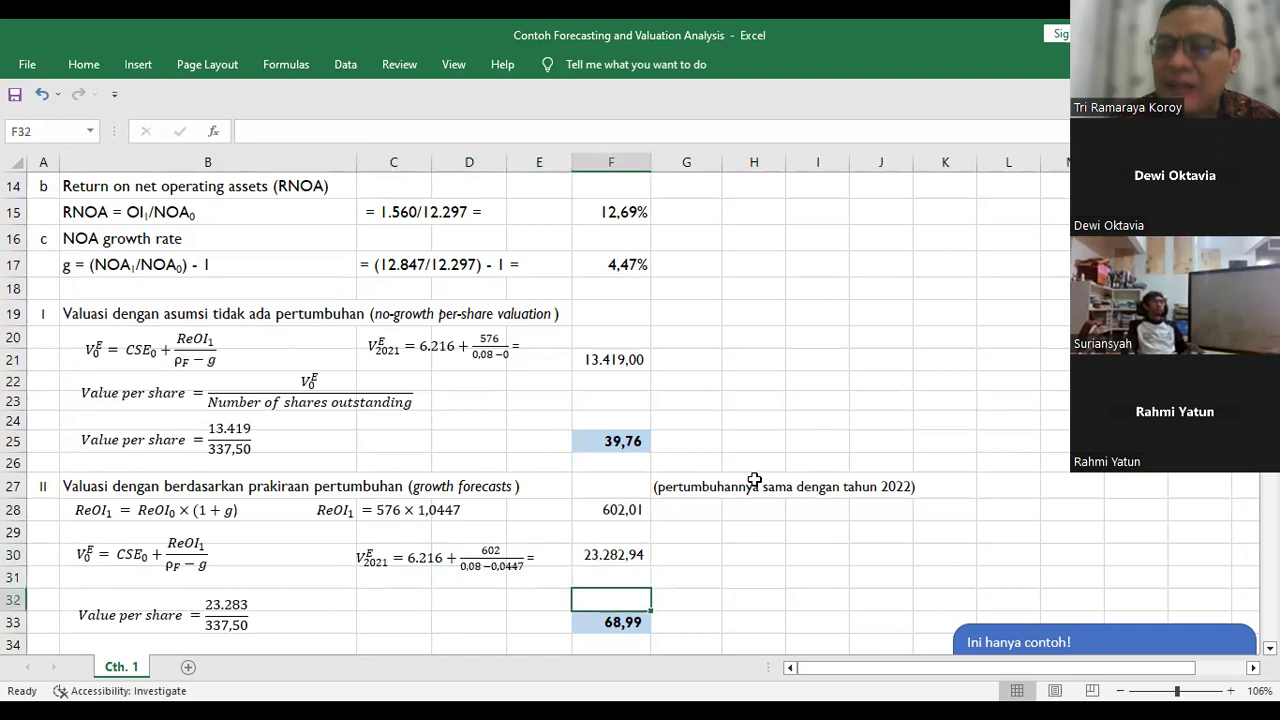
key("Down")
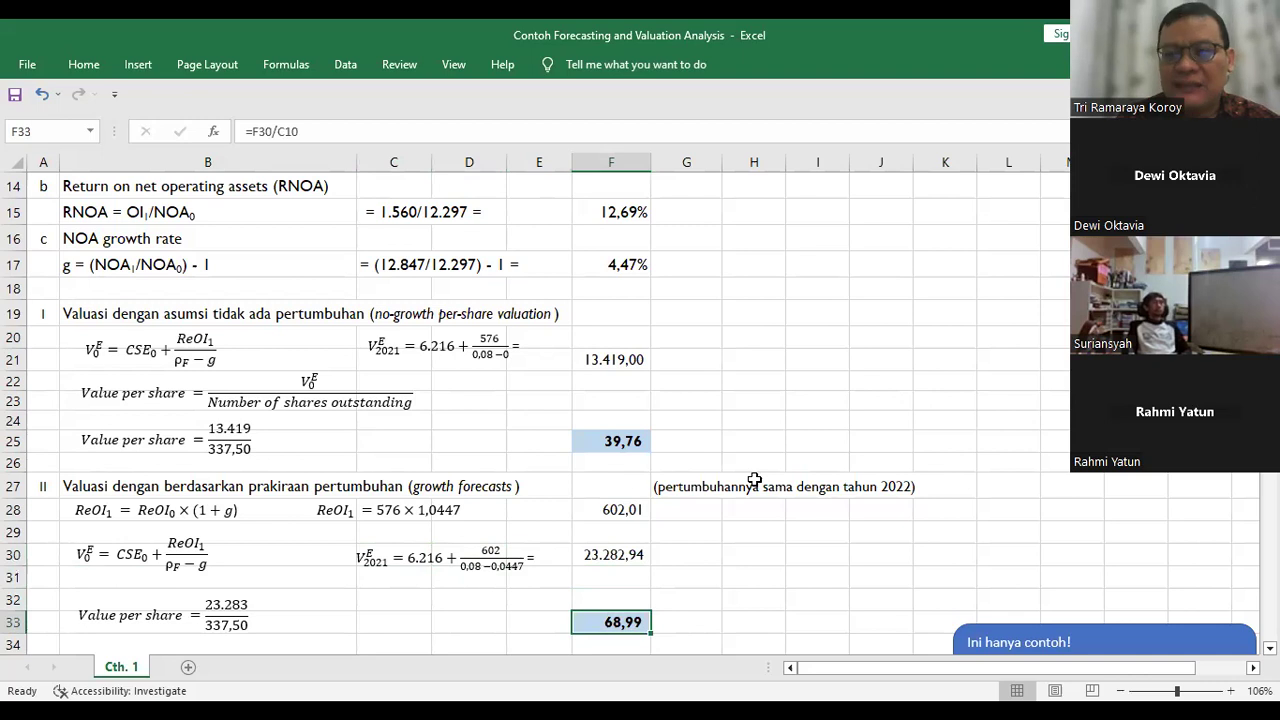
Step: Bring the section III forecast assumptions and the start of the pro forma financial statement into view and select H33
scroll(754, 480, "down", 1)
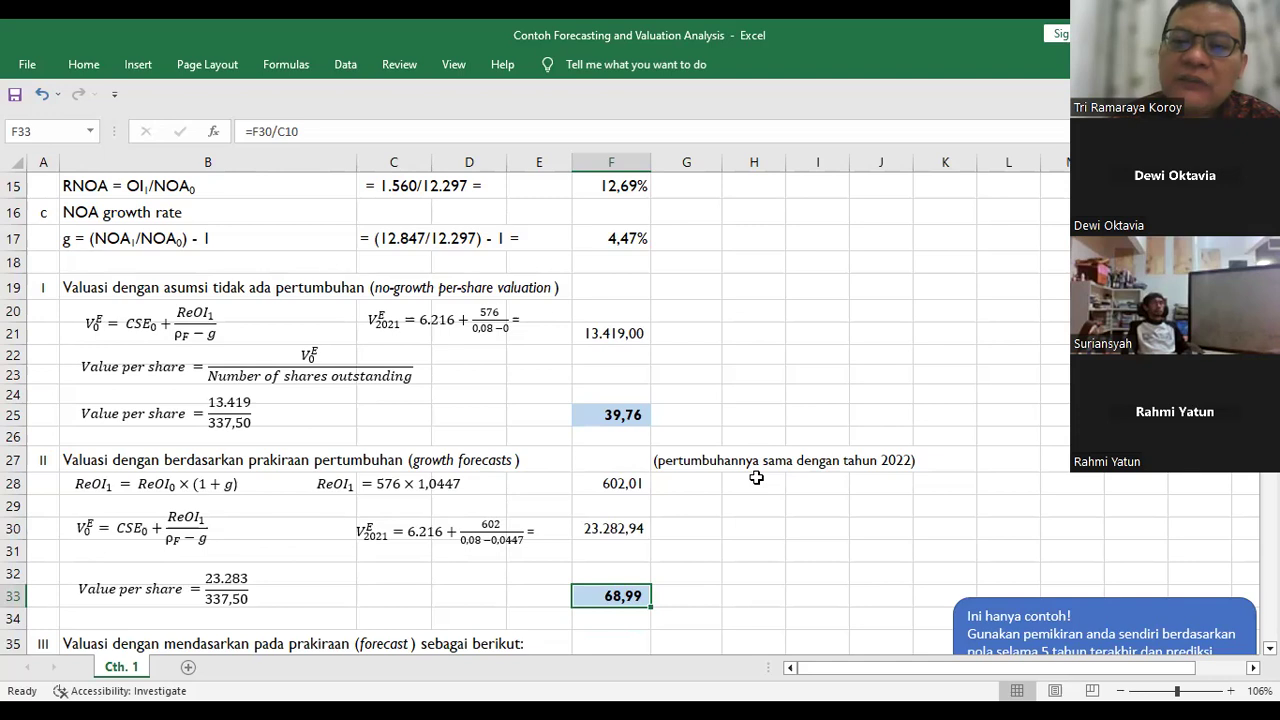
scroll(756, 478, "down", 1)
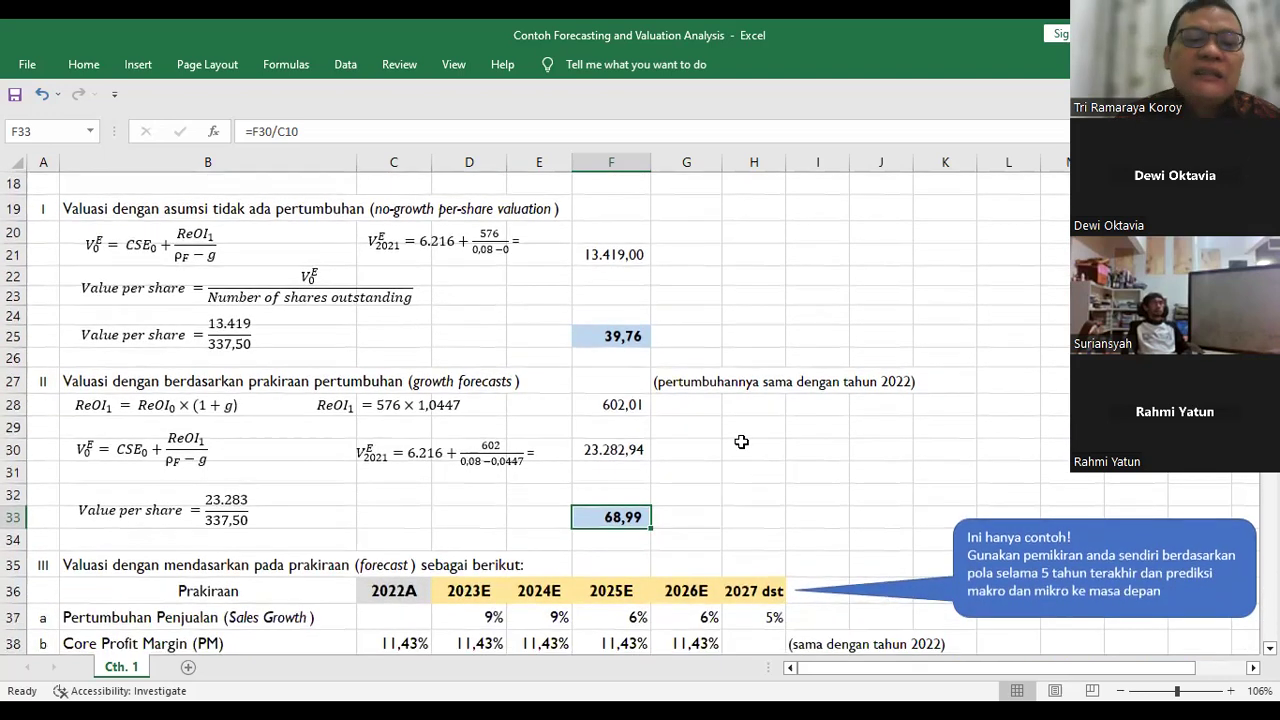
scroll(674, 397, "down", 3)
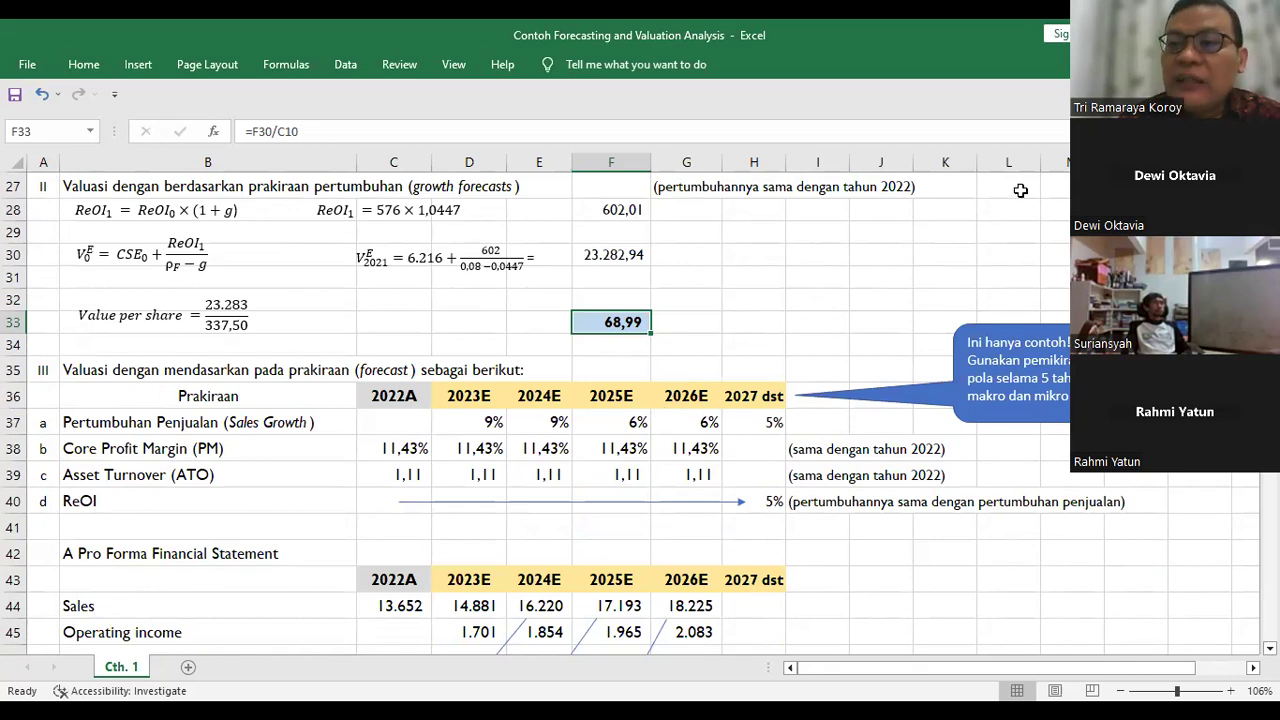
left_click(757, 335)
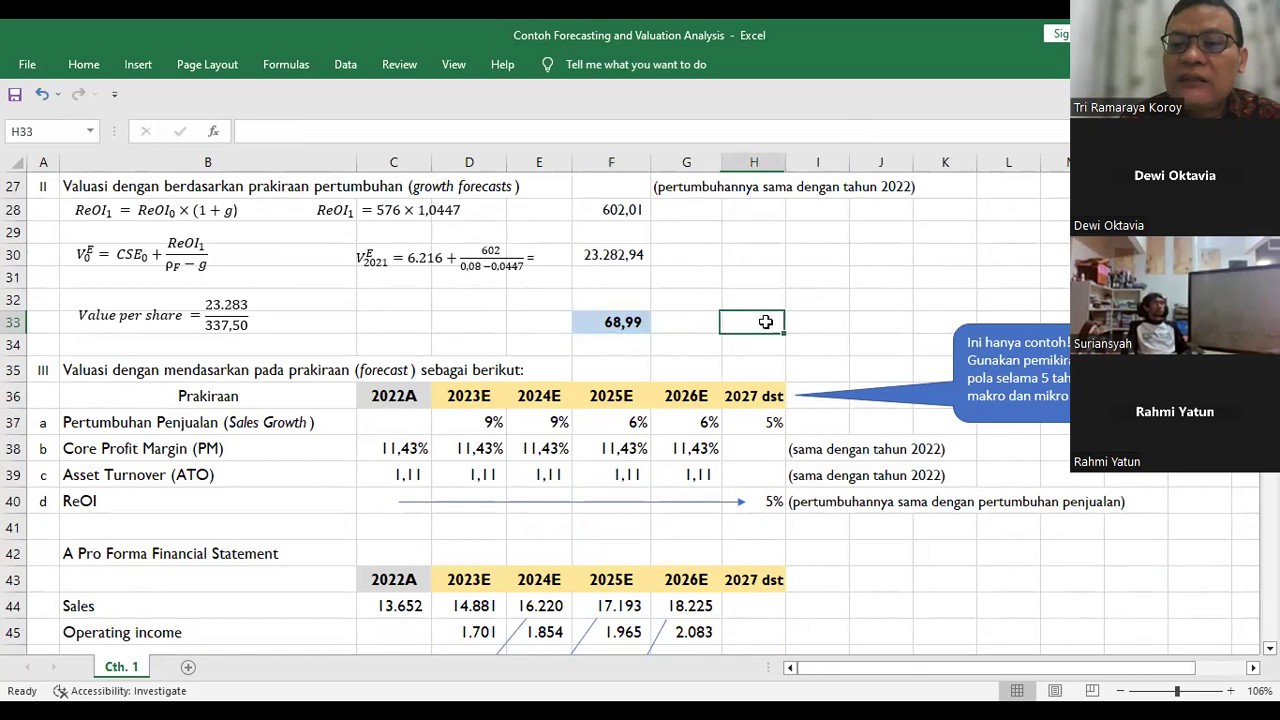
Step: Go over the forecast sales growth rates in row 37 year by year, from 2023E in D37 to 2027 onward in H37
left_click(575, 422)
left_click(538, 422)
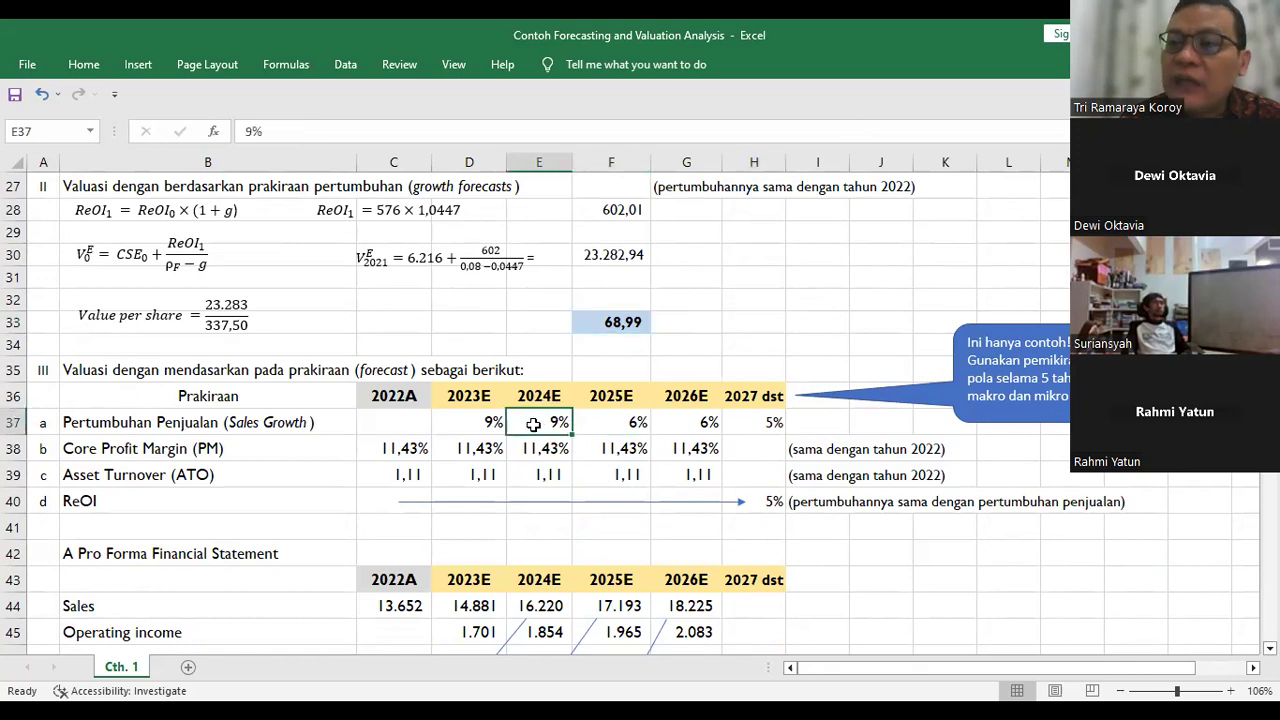
left_click(494, 426)
left_click(550, 426)
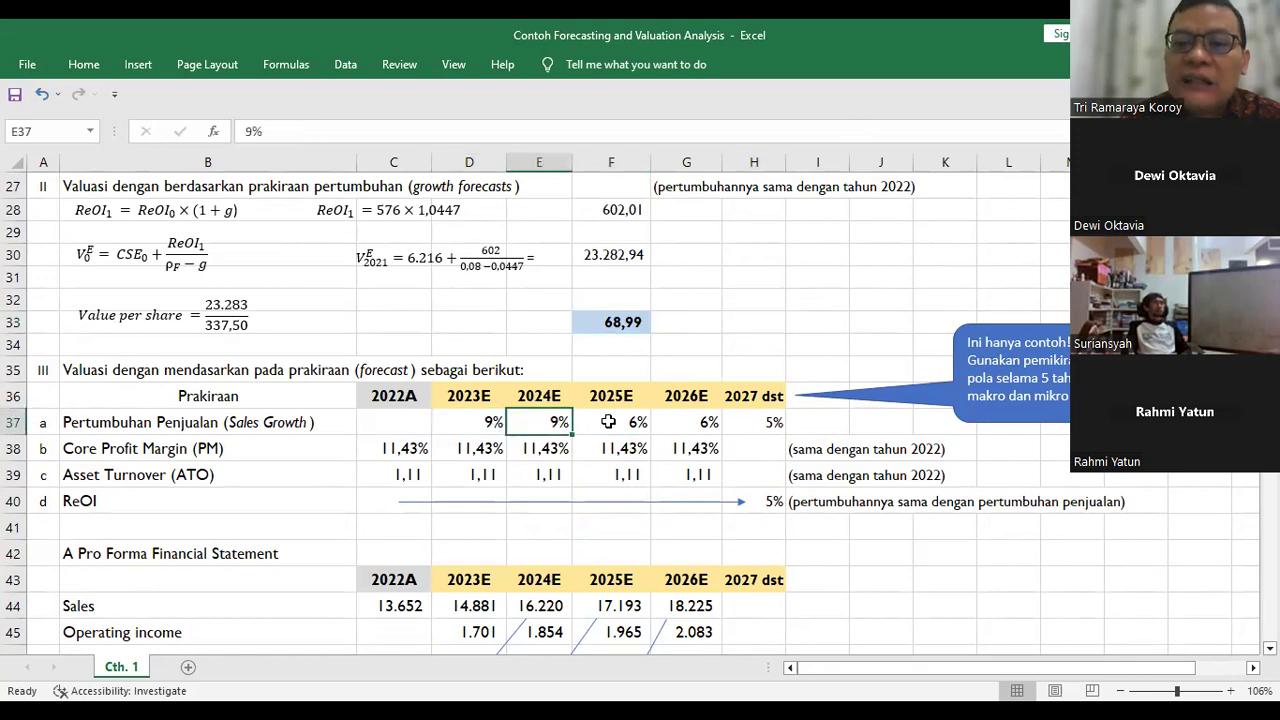
left_click(608, 422)
left_click(709, 422)
left_click(775, 423)
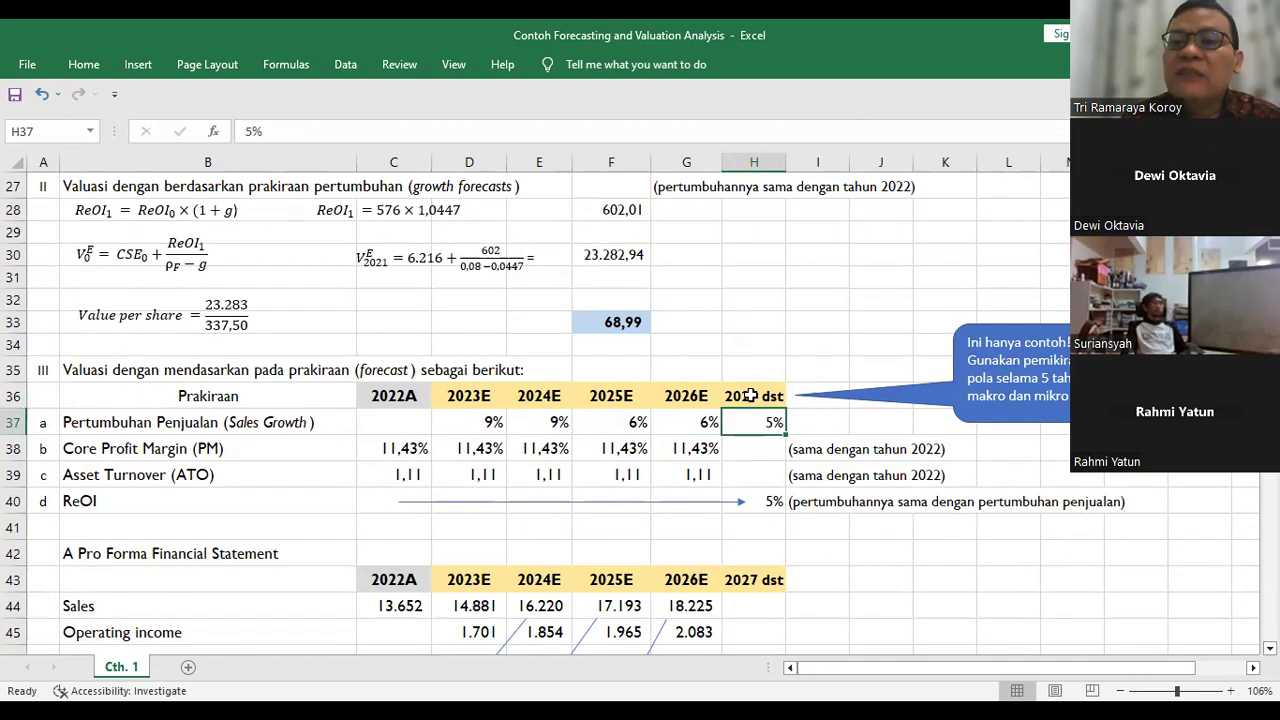
left_click(462, 424)
left_click(551, 424)
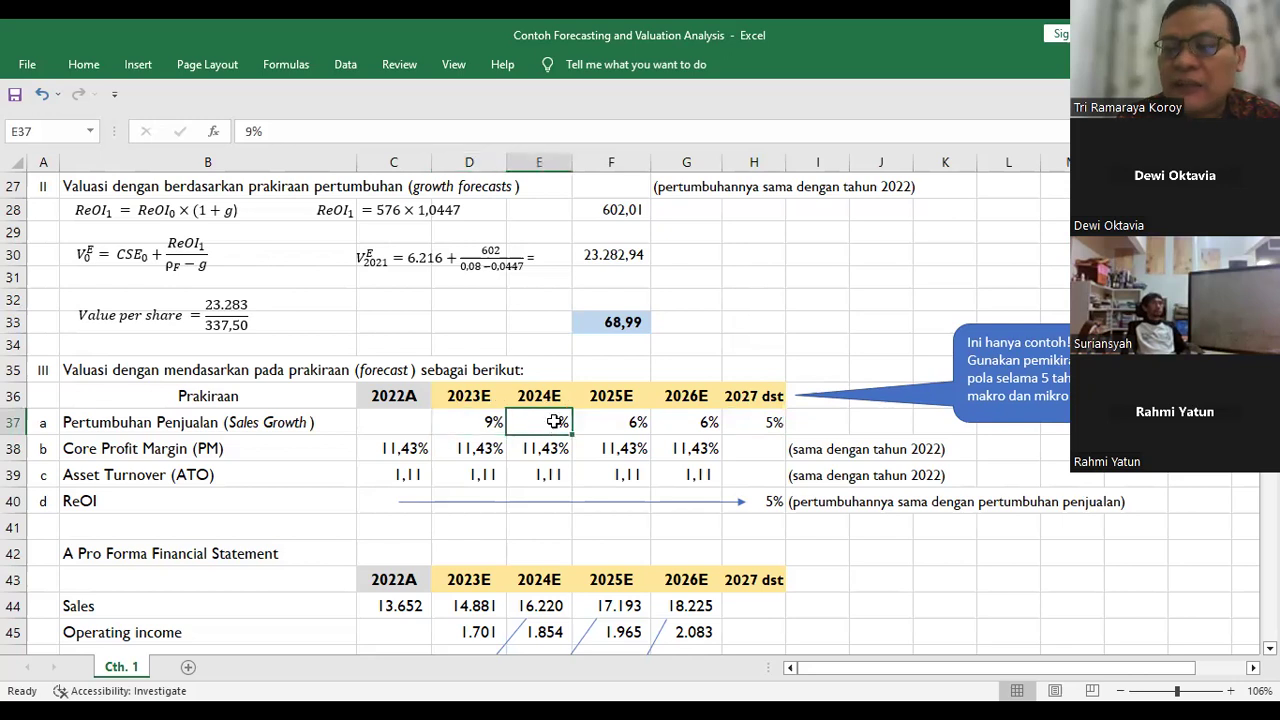
left_click(612, 423)
left_click(684, 414)
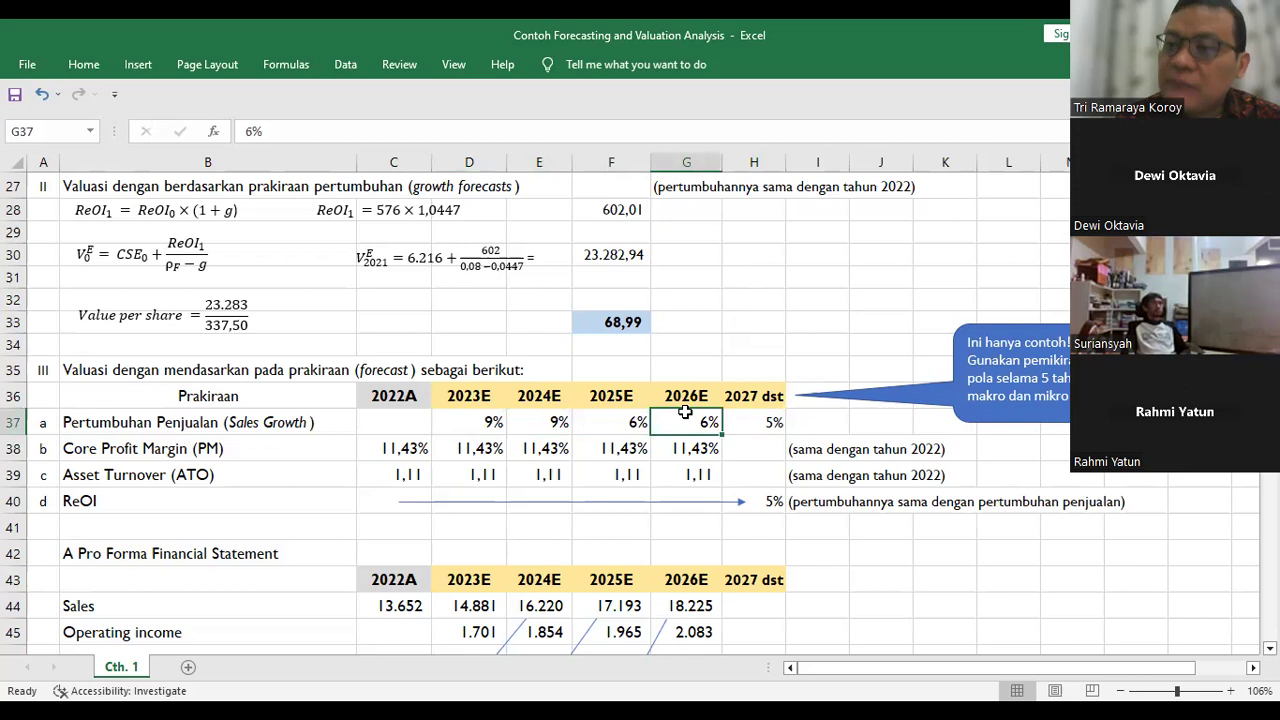
left_click(764, 422)
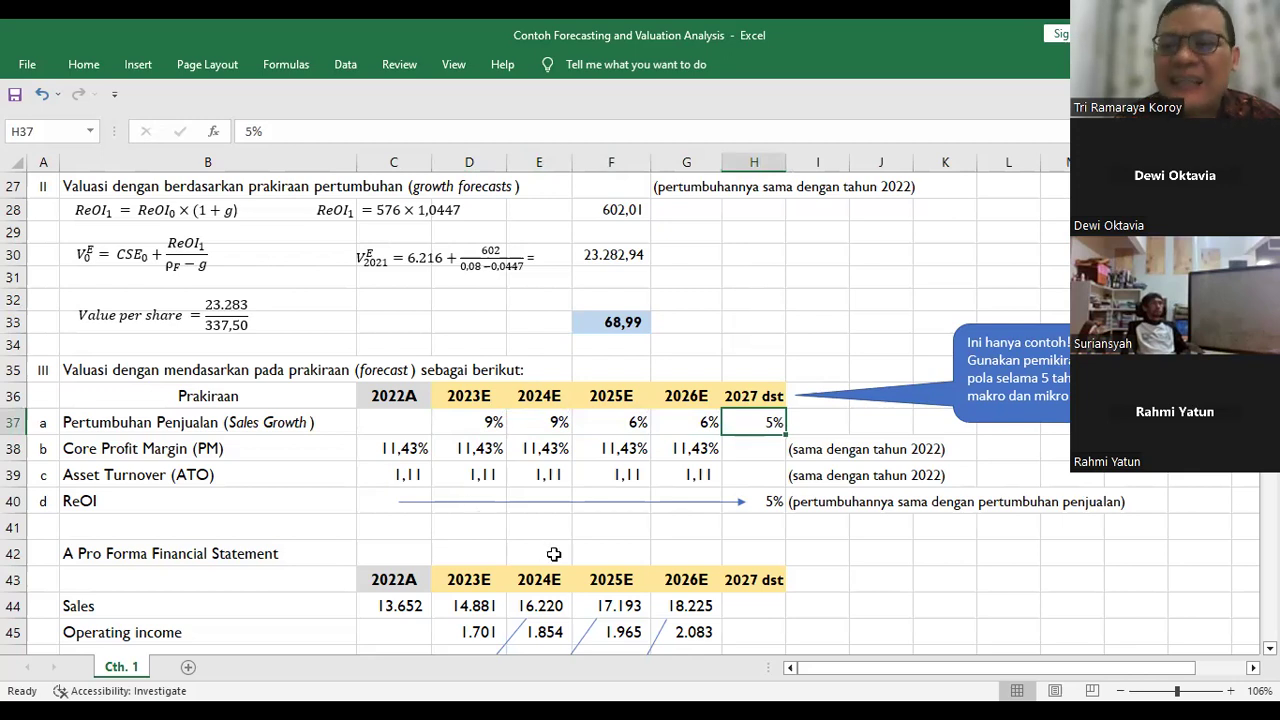
Step: Go over the Core Profit Margin assumptions in row 38 from the 2022A figure in C38 across the forecast years
left_click(622, 500)
left_click(483, 422)
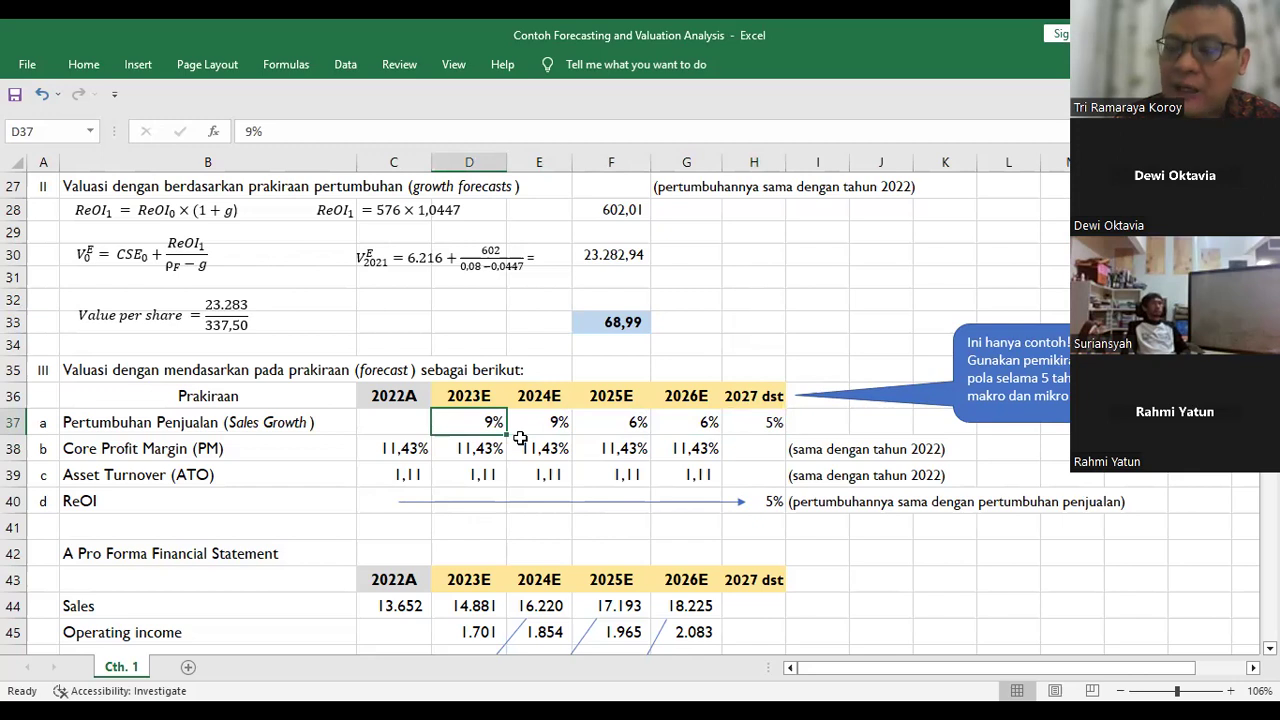
key("Down")
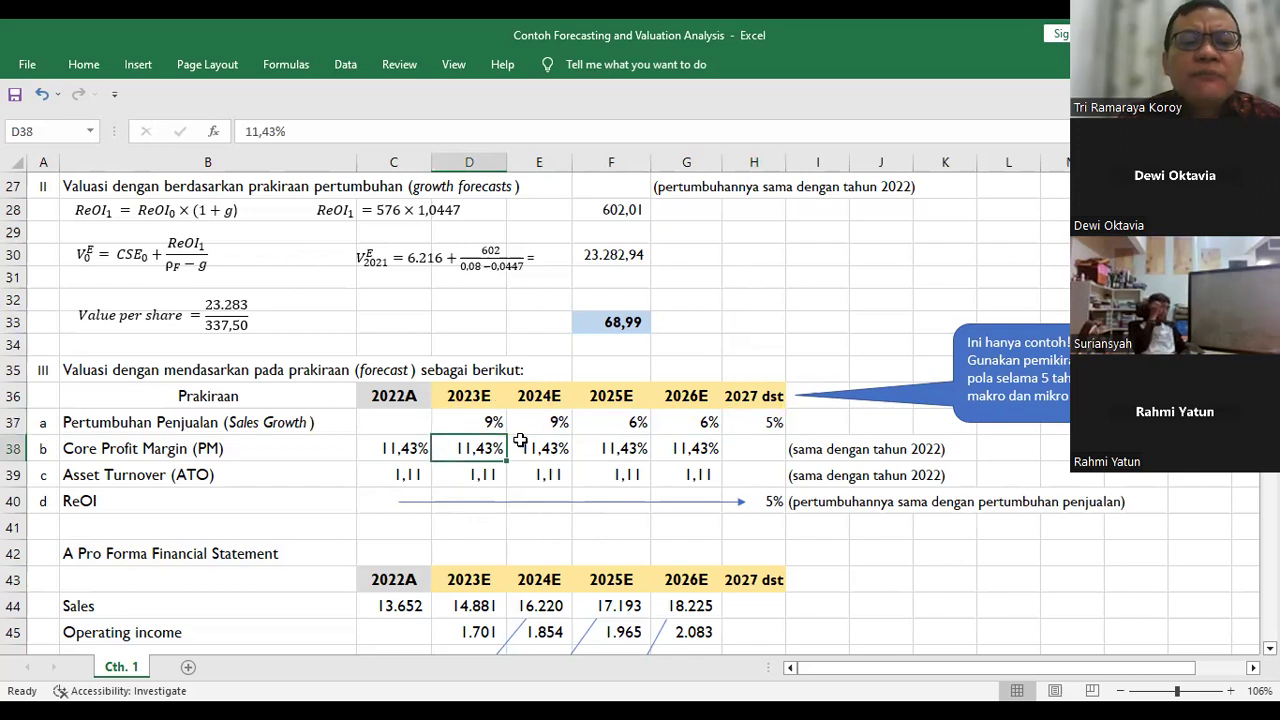
key("Left")
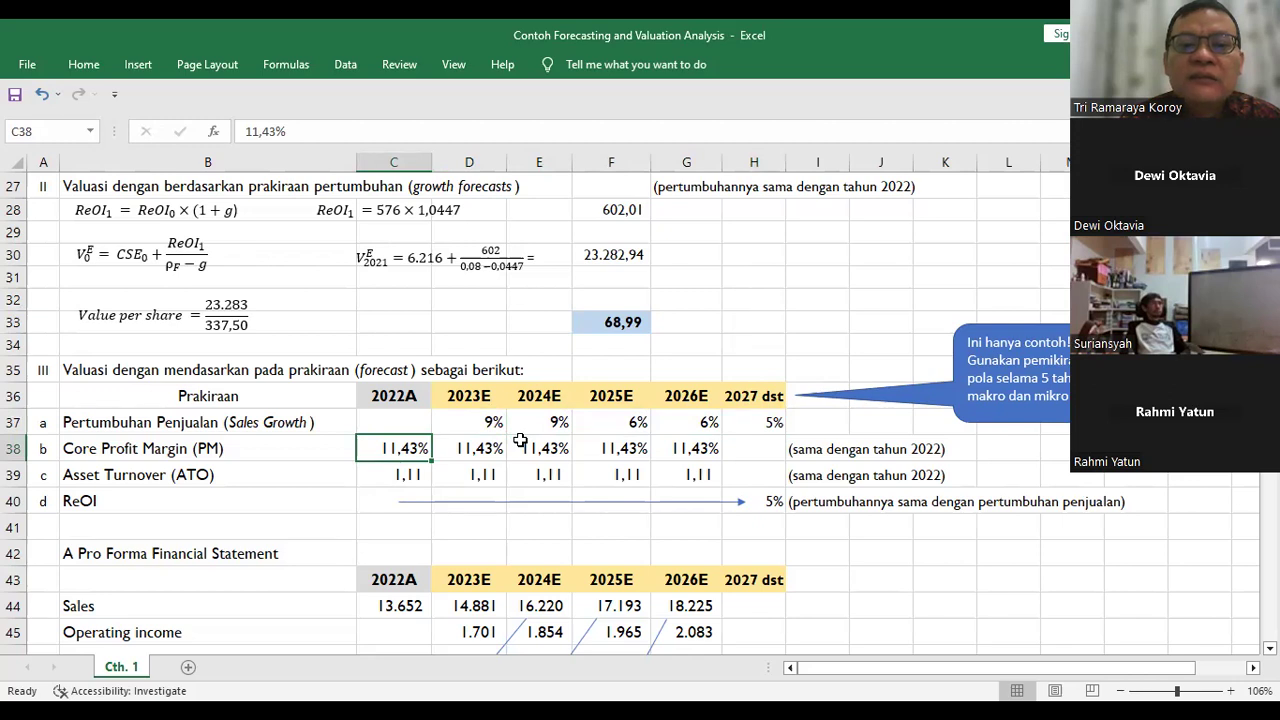
key("Right")
key("Right")
key("Right")
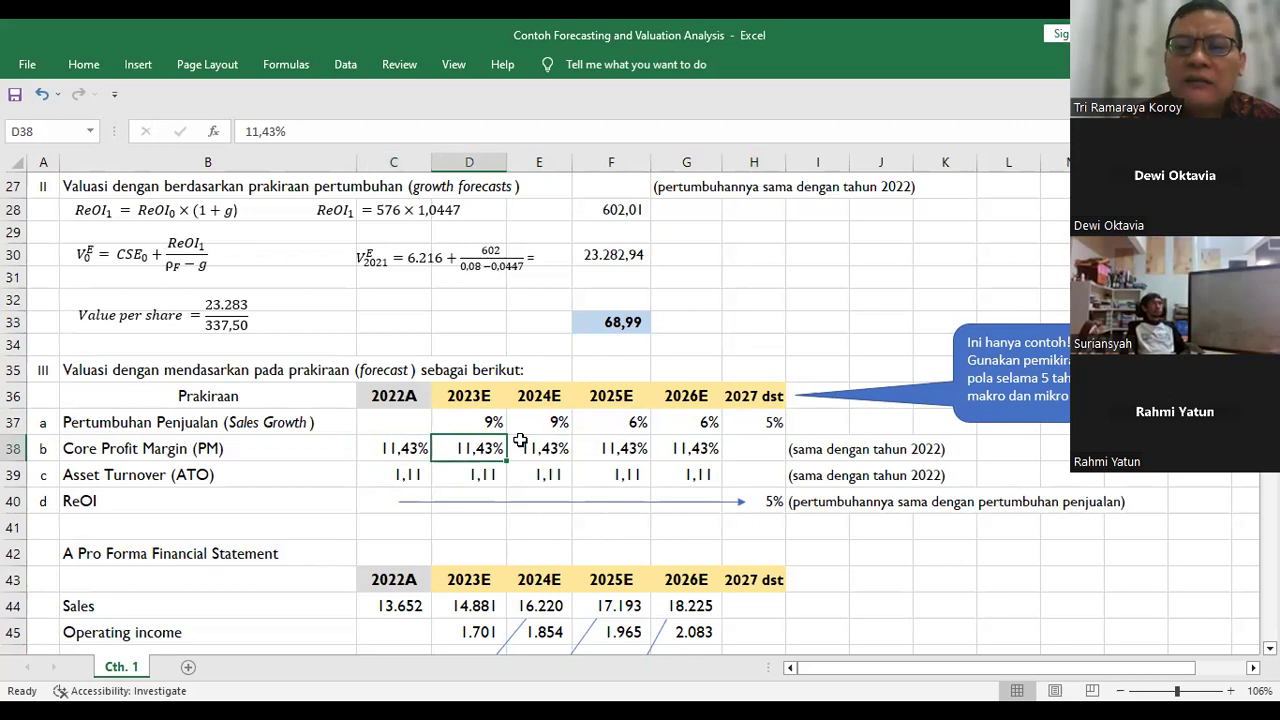
key("Right")
key("Right")
key("Left")
key("Left")
key("Left")
key("Left")
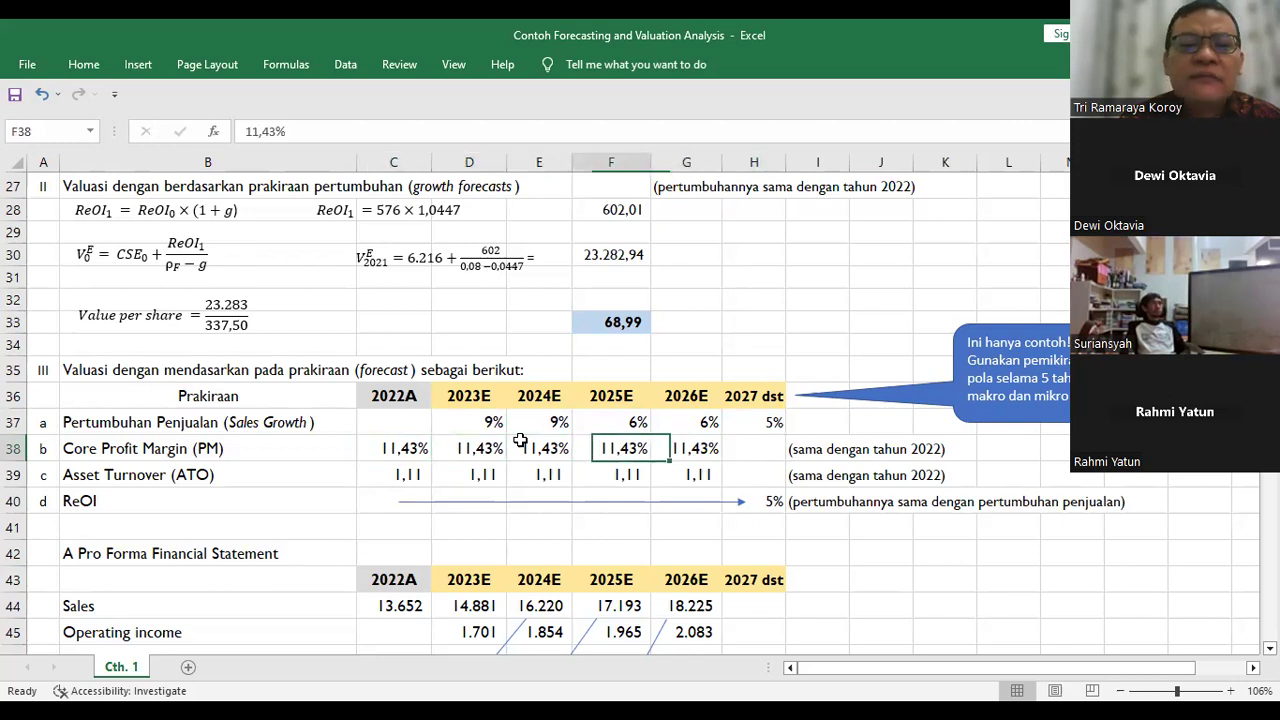
key("Left")
Step: Go over the Asset Turnover assumptions in row 39 from C39 to the 2026E cell G39
key("Down")
key("Right")
key("Right")
key("Right")
key("Right")
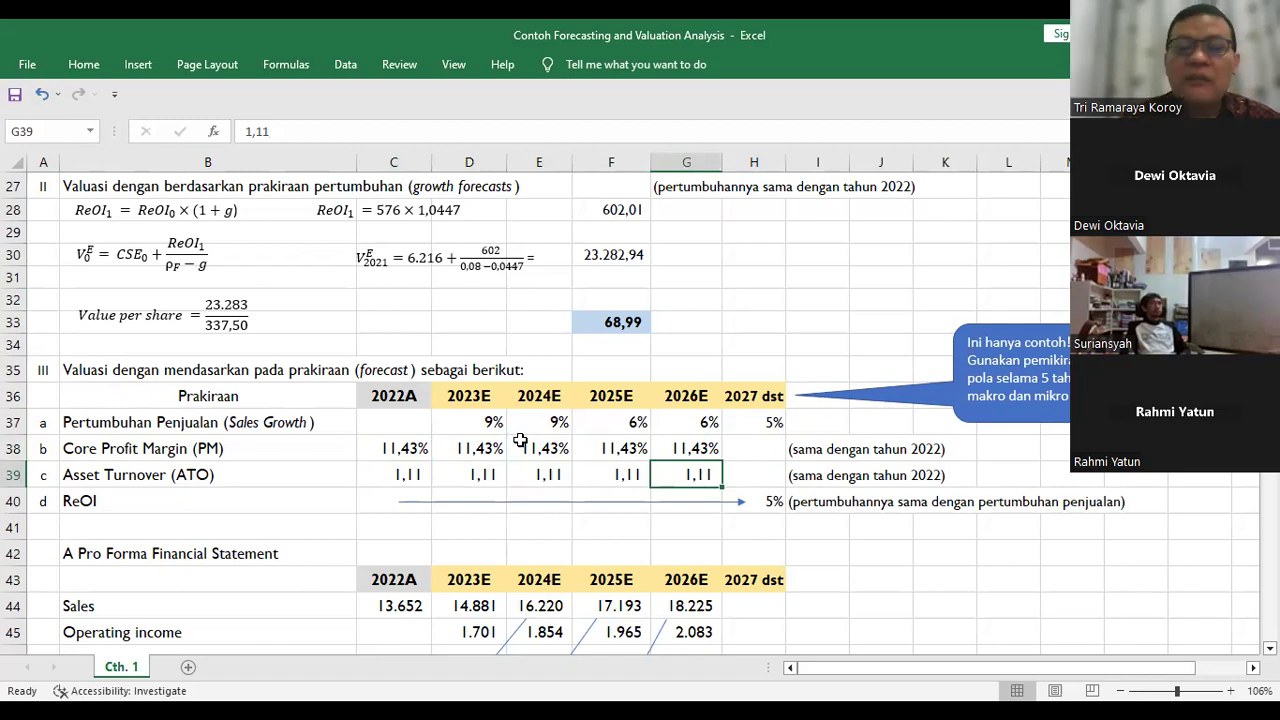
key("Up")
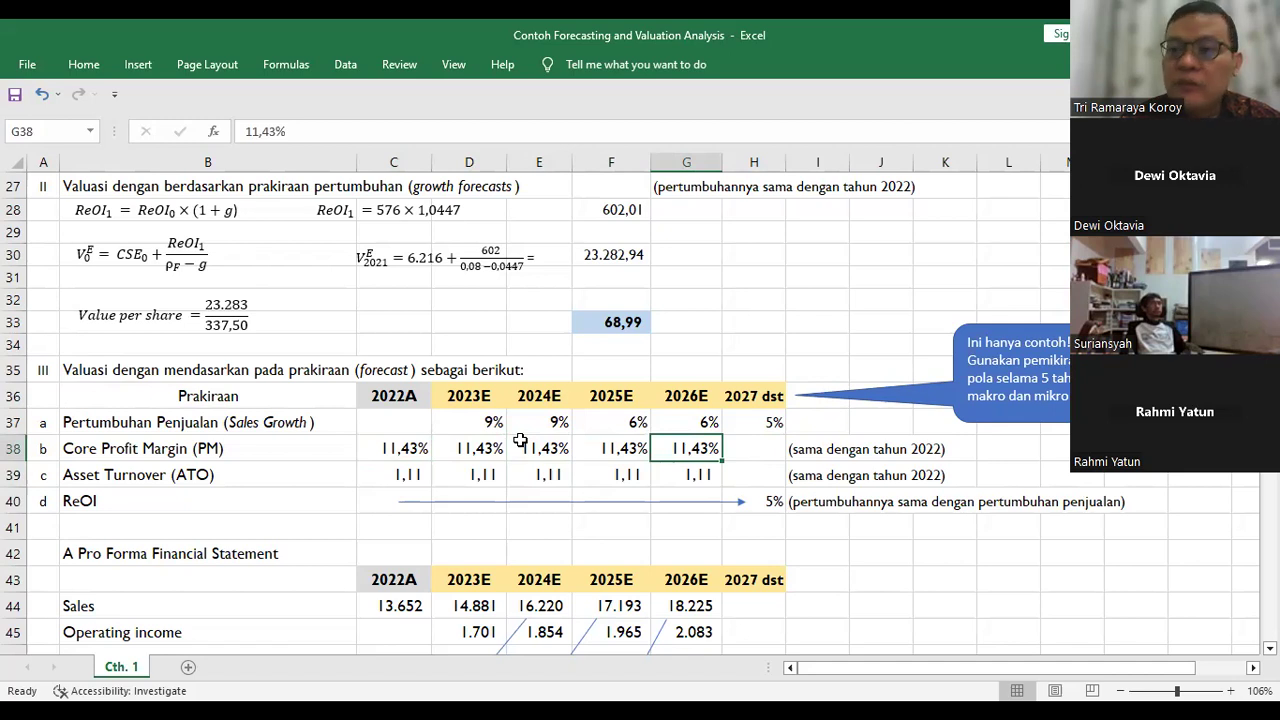
Step: Follow the ReOI assumption in row 40 from its label in B40 to the 2027 growth rate in H40
key("Left")
key("Left")
key("Left")
key("Left")
key("Left")
key("Down")
key("Down")
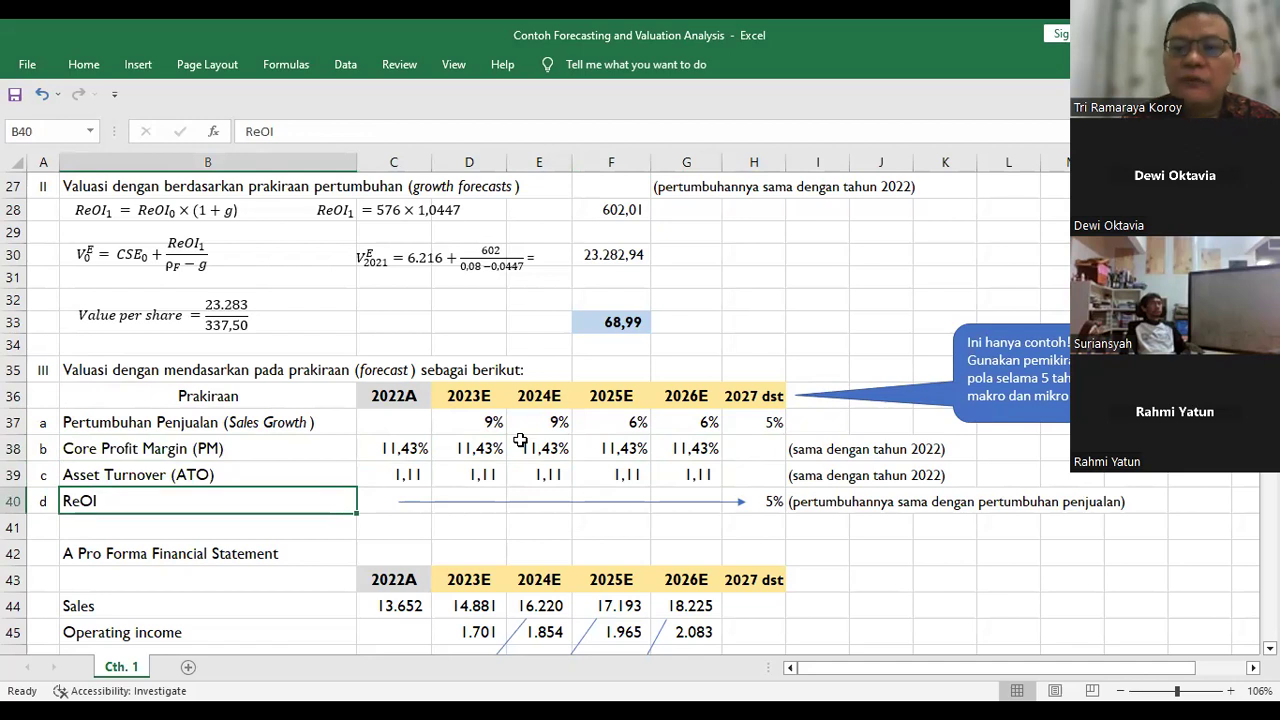
key("Right")
key("Right")
key("Right")
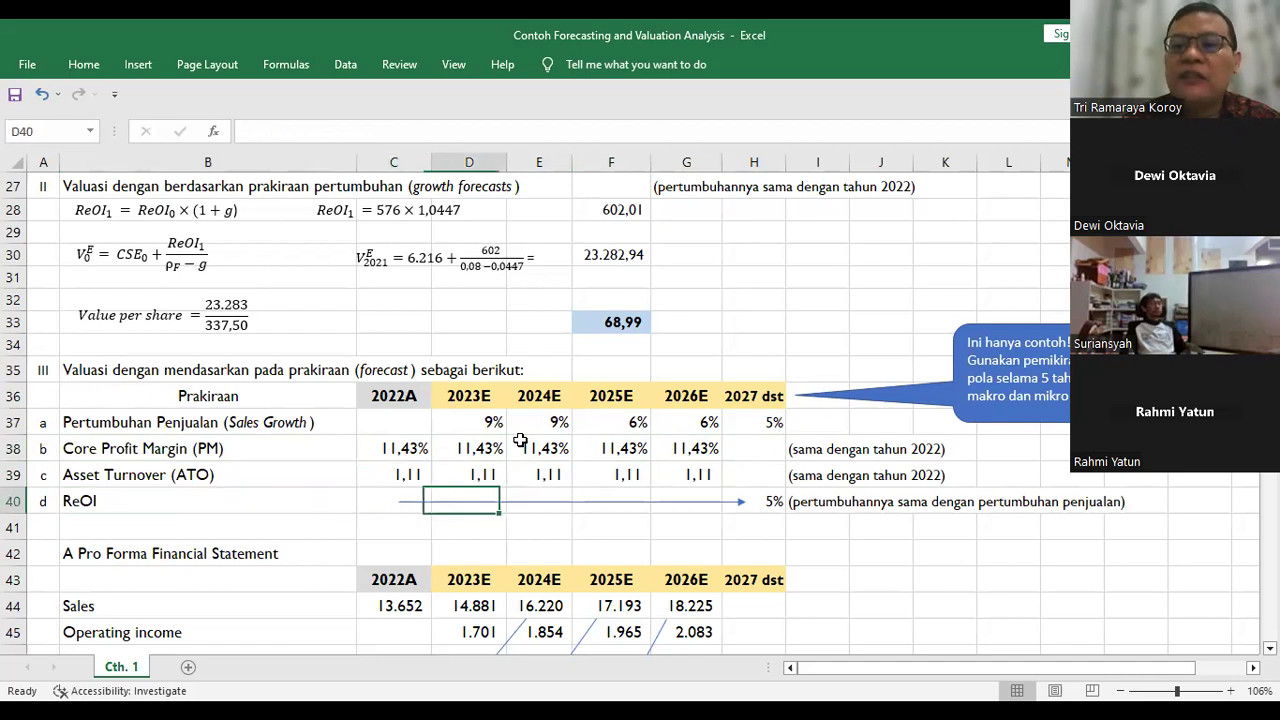
key("Right")
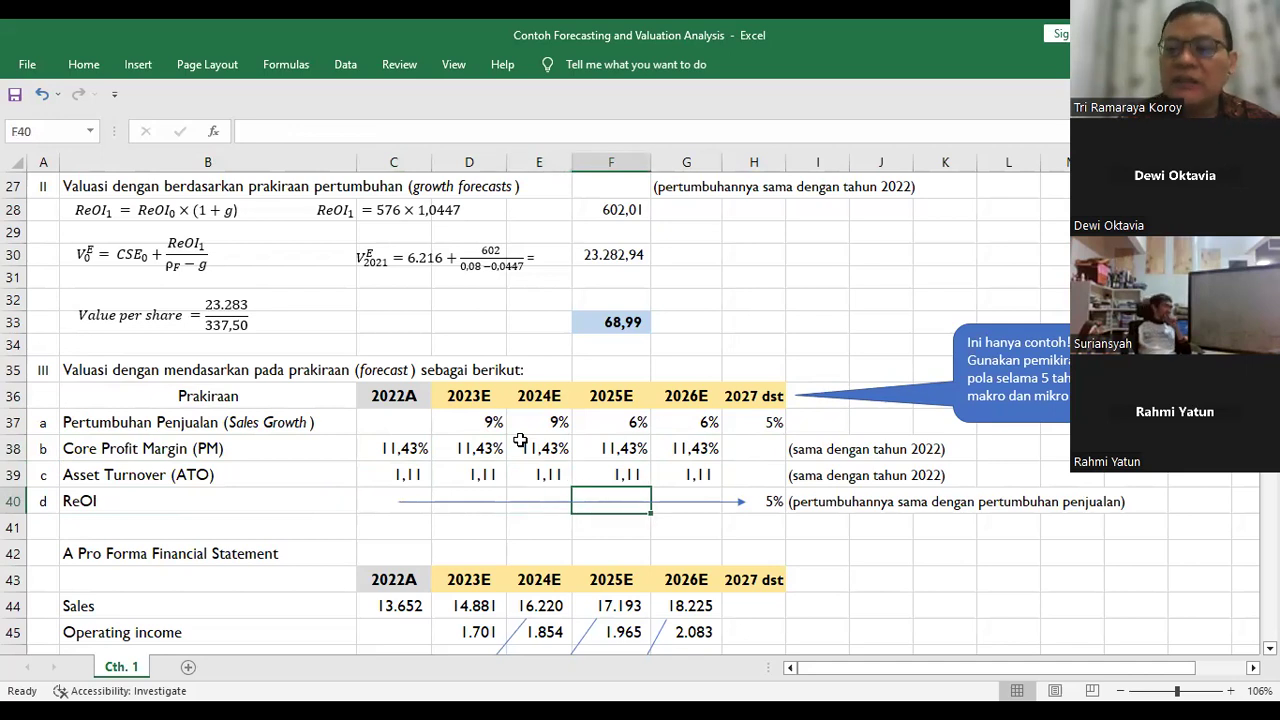
key("Right")
key("Right")
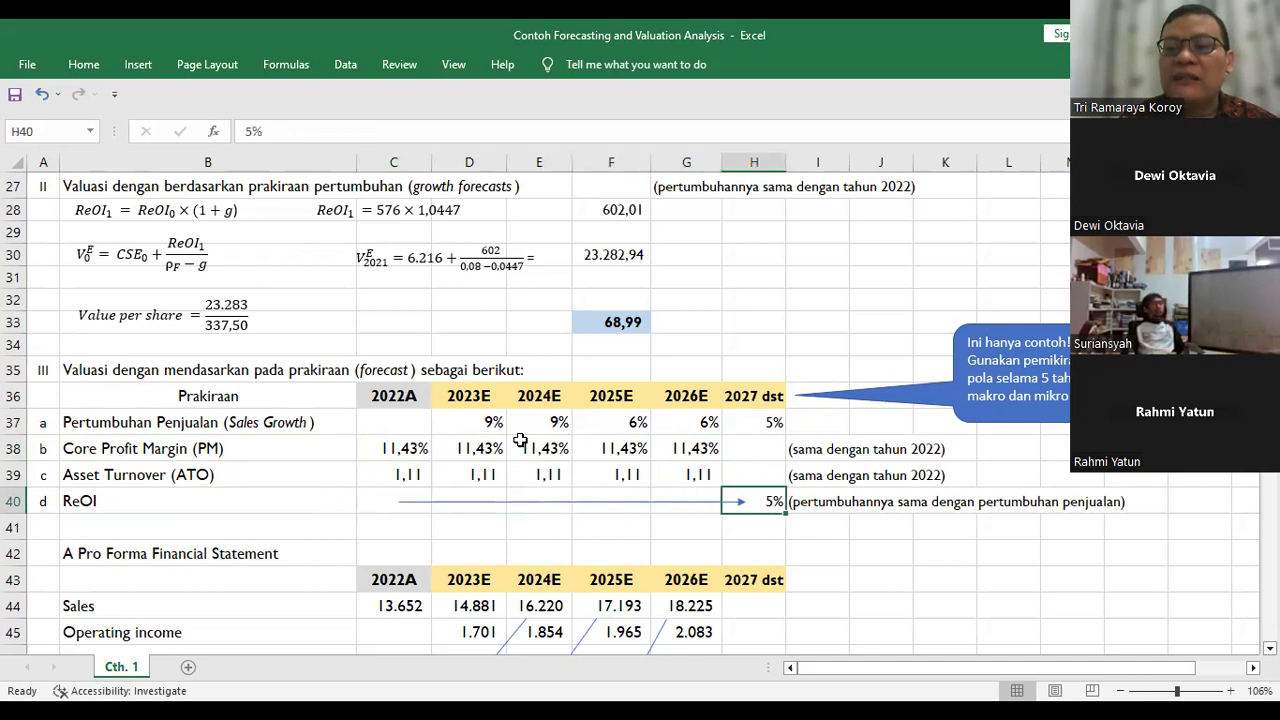
Step: Look ahead from the ReOI growth assumption in H40 down column H to the pro forma statement's ReOI row 51
key("Down")
key("Down")
key("Down")
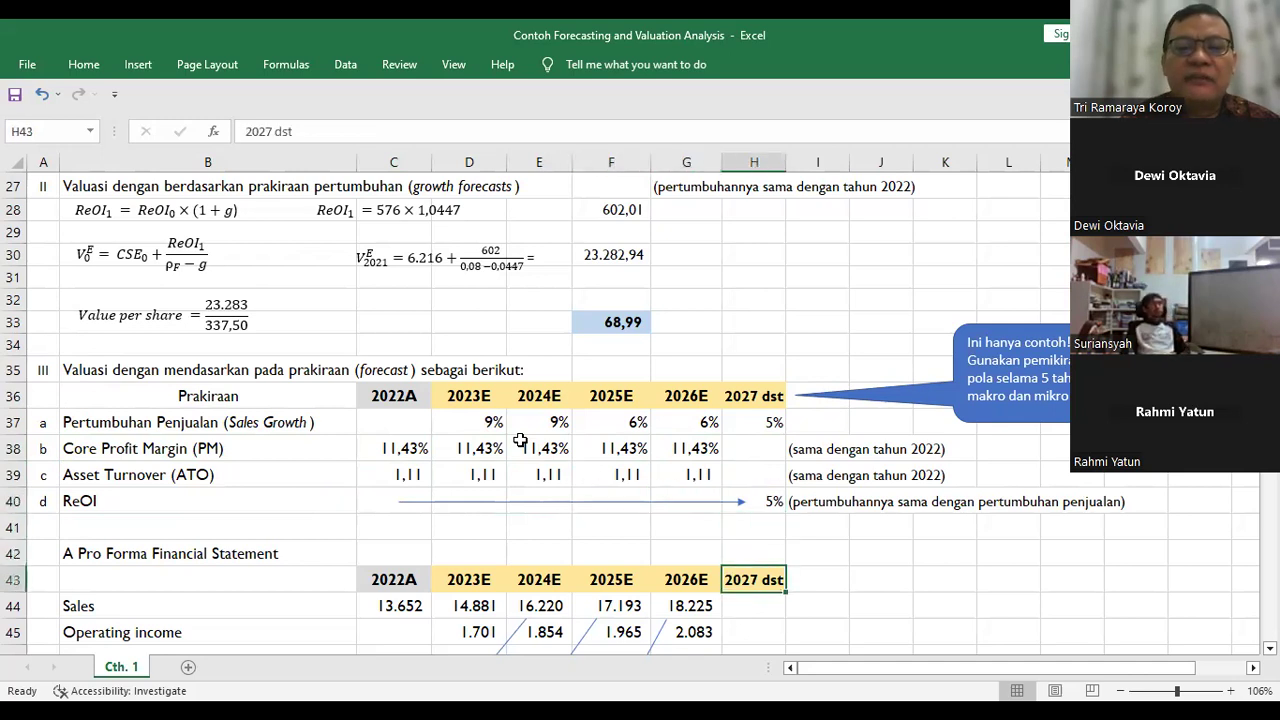
key("Up")
key("Up")
key("Up")
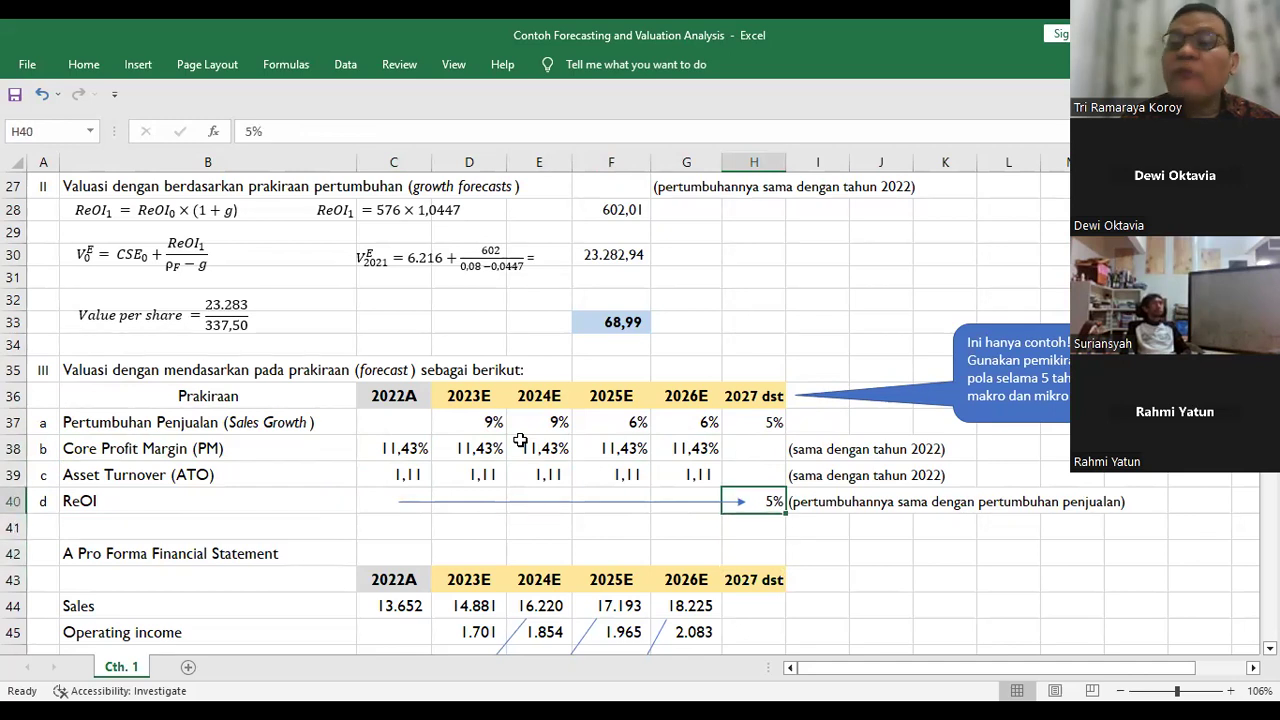
key("Down")
key("Down")
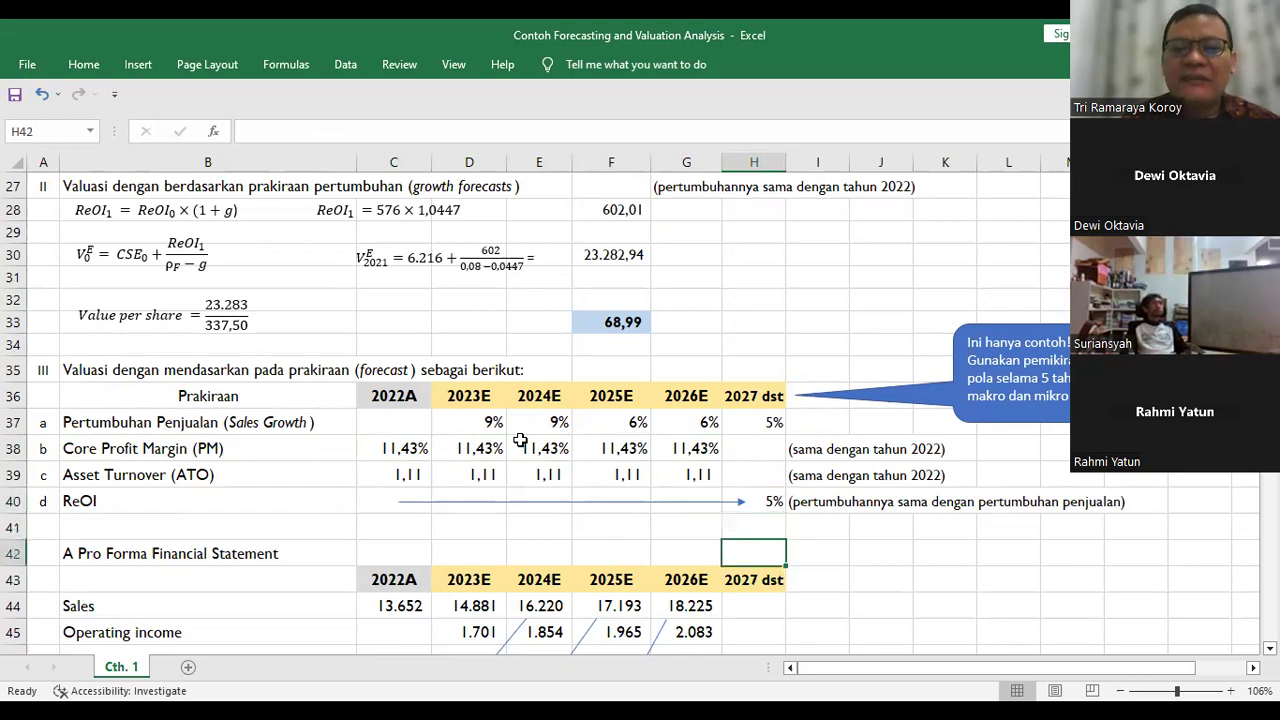
key("Down")
key("Down")
key("Down")
key("Down")
key("Down")
key("Down")
key("Down")
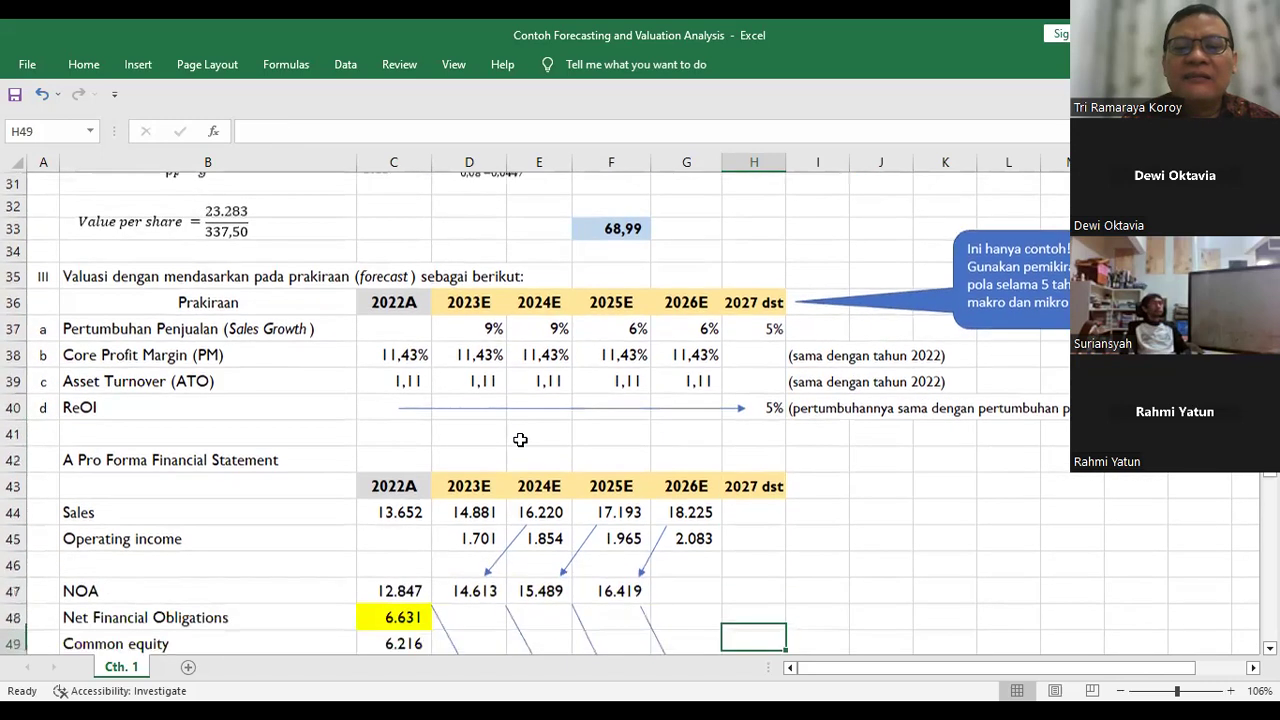
key("Down")
key("Down")
Step: Return to the pro forma Sales row and select the 2022A base figure in C44
key("Up")
key("Up")
key("Up")
key("Up")
key("Up")
key("Up")
key("Up")
key("Left")
key("Left")
key("Left")
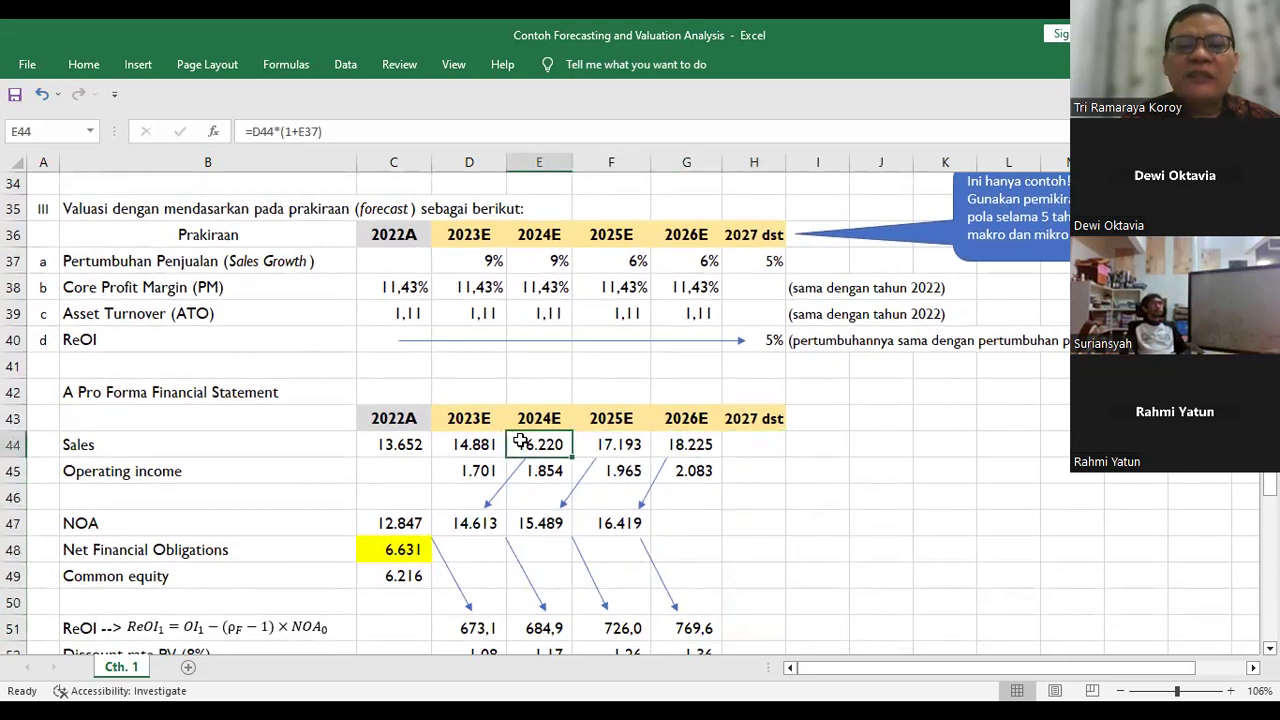
key("Left")
key("Left")
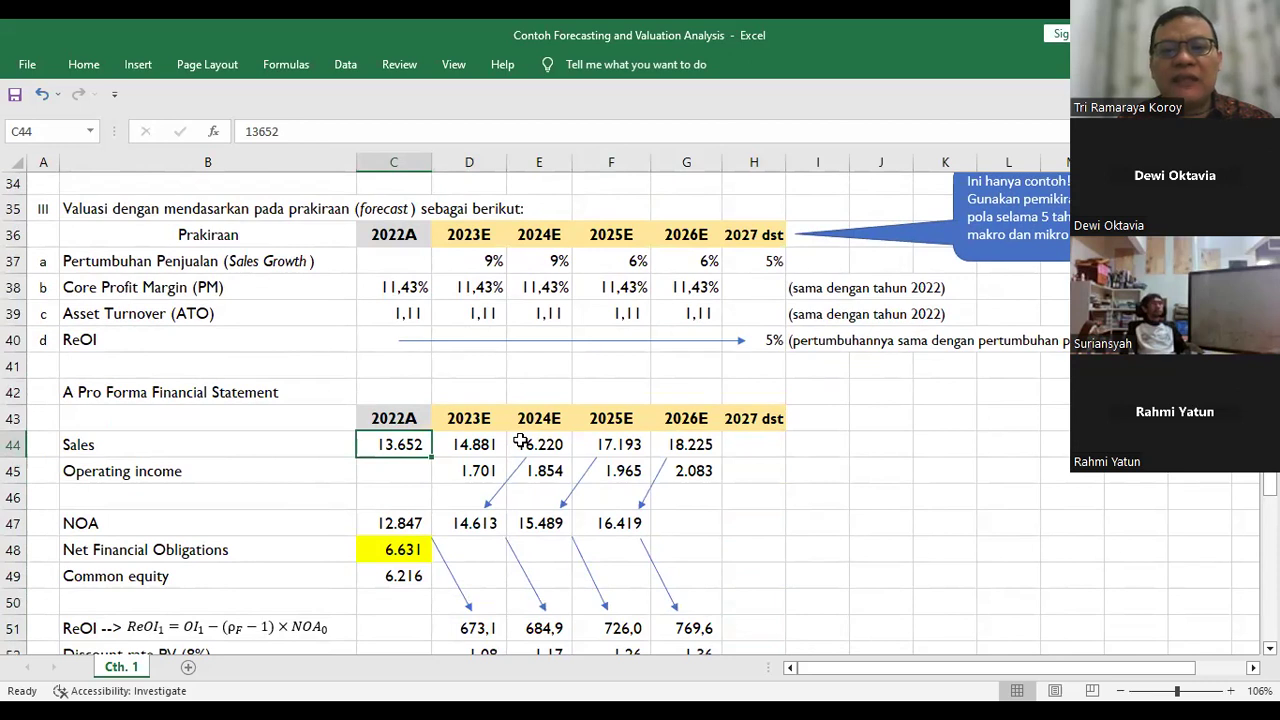
Step: Inspect the projected sales formulas for 2023E in D44 and 2024E in E44, leaving them as they are
key("Right")
key("F2")
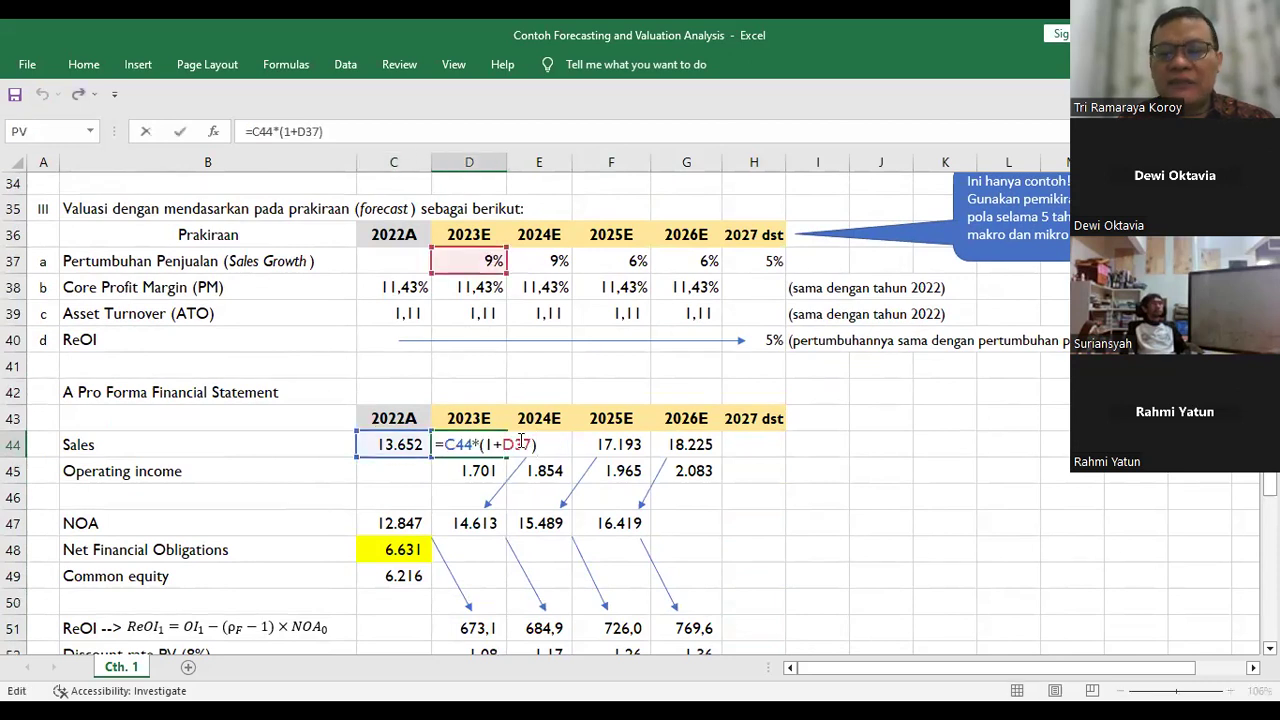
key("Return")
left_click(521, 444)
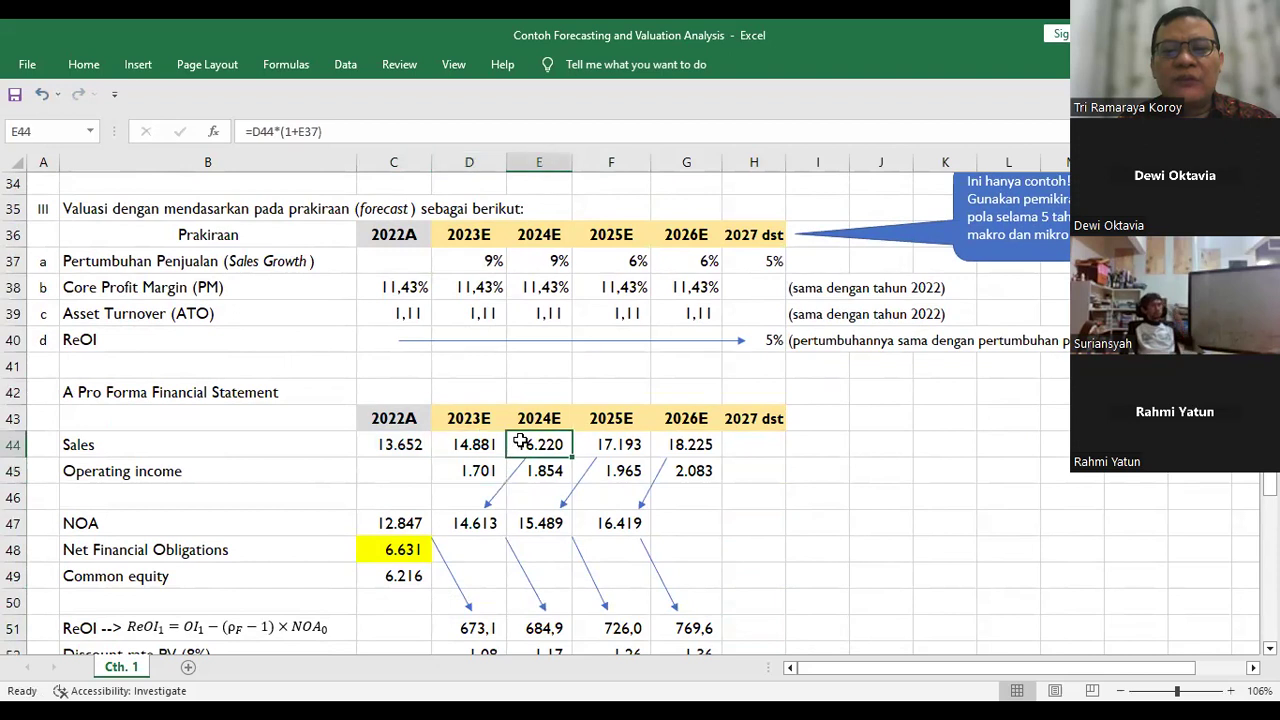
key("F2")
key("Return")
left_click(521, 444)
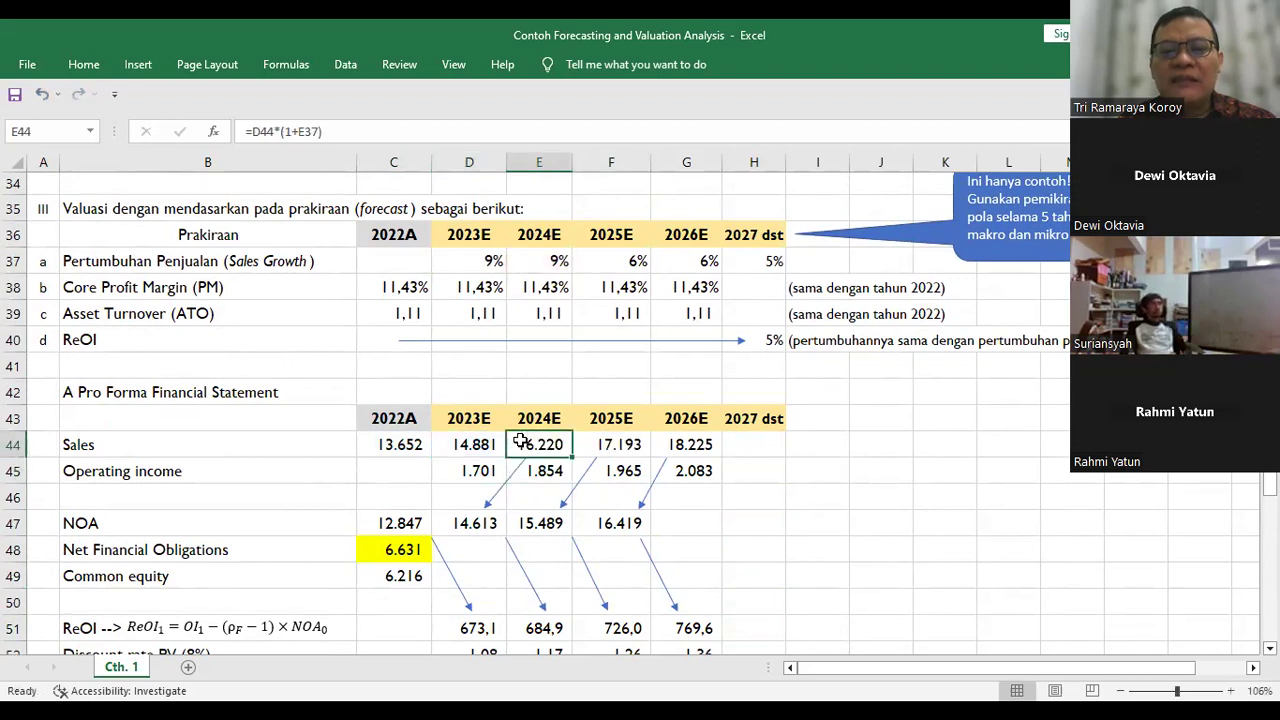
Step: Inspect the projected sales formulas for 2025E in F44 and 2026E in G44, keeping both intact
key("Right")
key("F2")
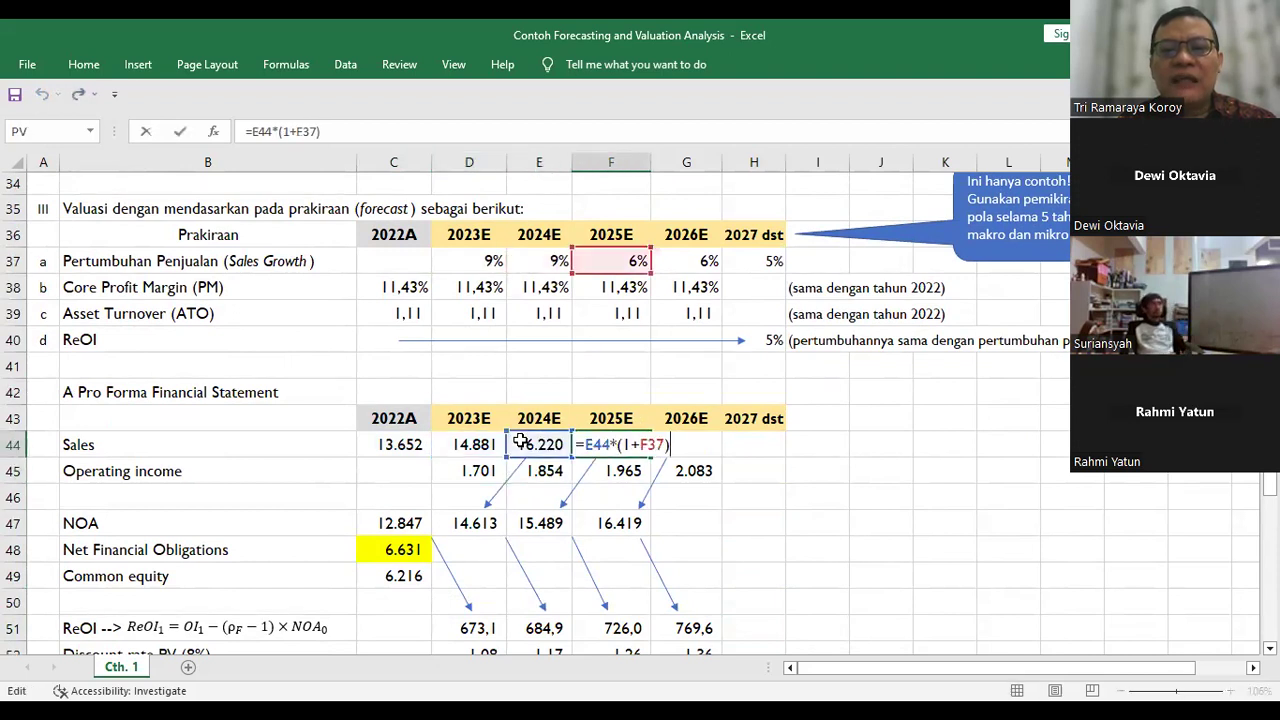
key("Return")
key("Up")
key("Right")
key("F2")
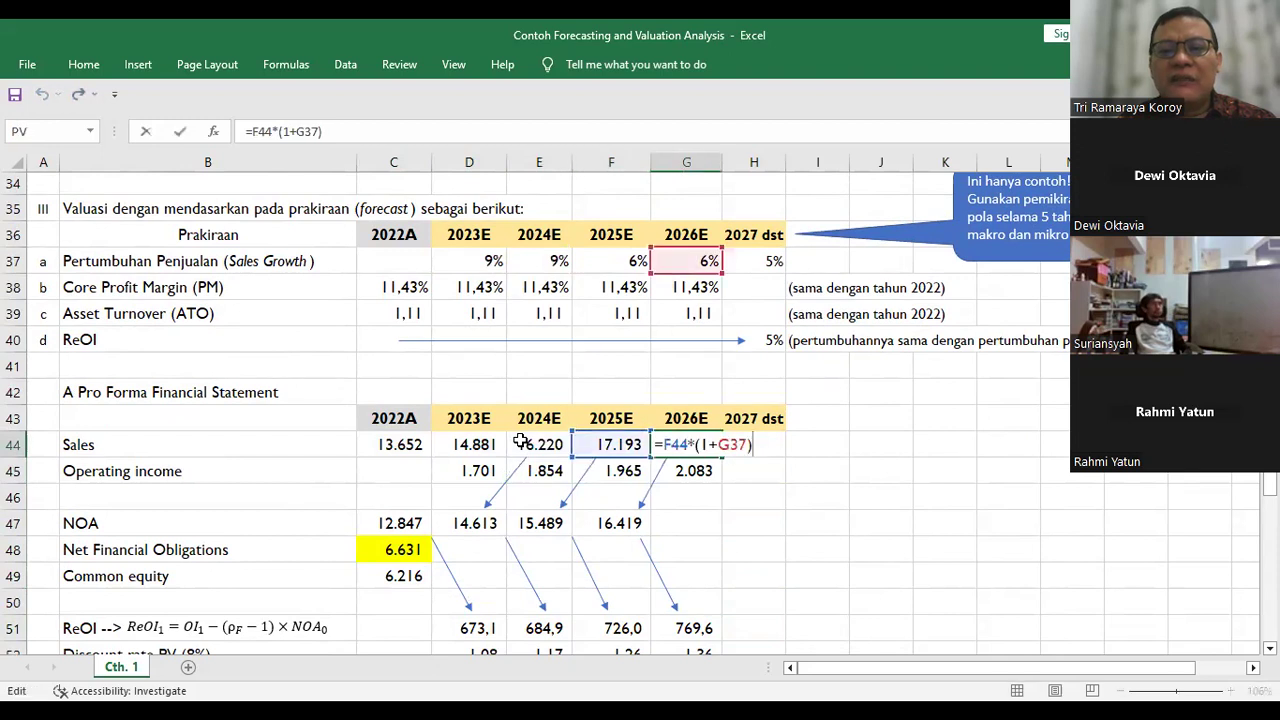
key("Return")
Step: Review the later sales projections in row 44, moving between the 2027 cell H44 and the 2024E cell E44
key("Up")
key("Right")
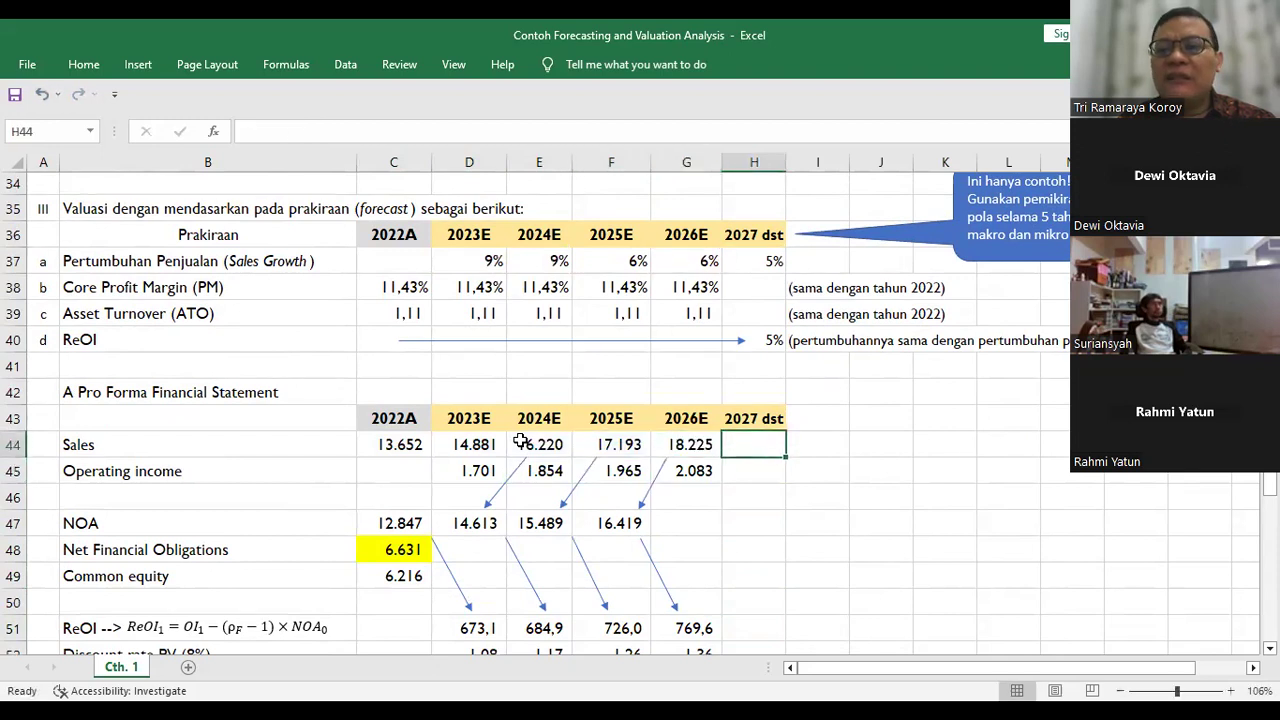
key("Left")
key("Left")
key("Right")
key("Right")
key("Left")
key("Left")
key("Left")
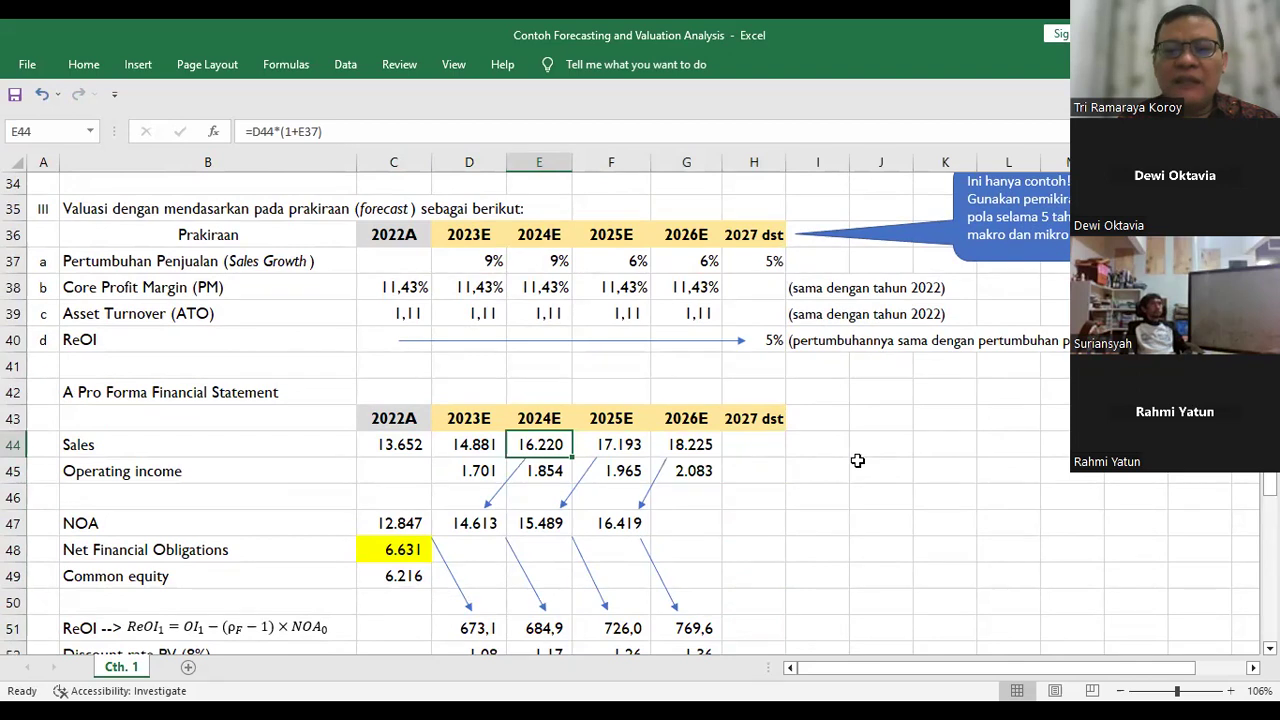
Step: Inspect the 2023E operating income formula in D45 and continue along the row to the 2026E cell G45
left_click(466, 470)
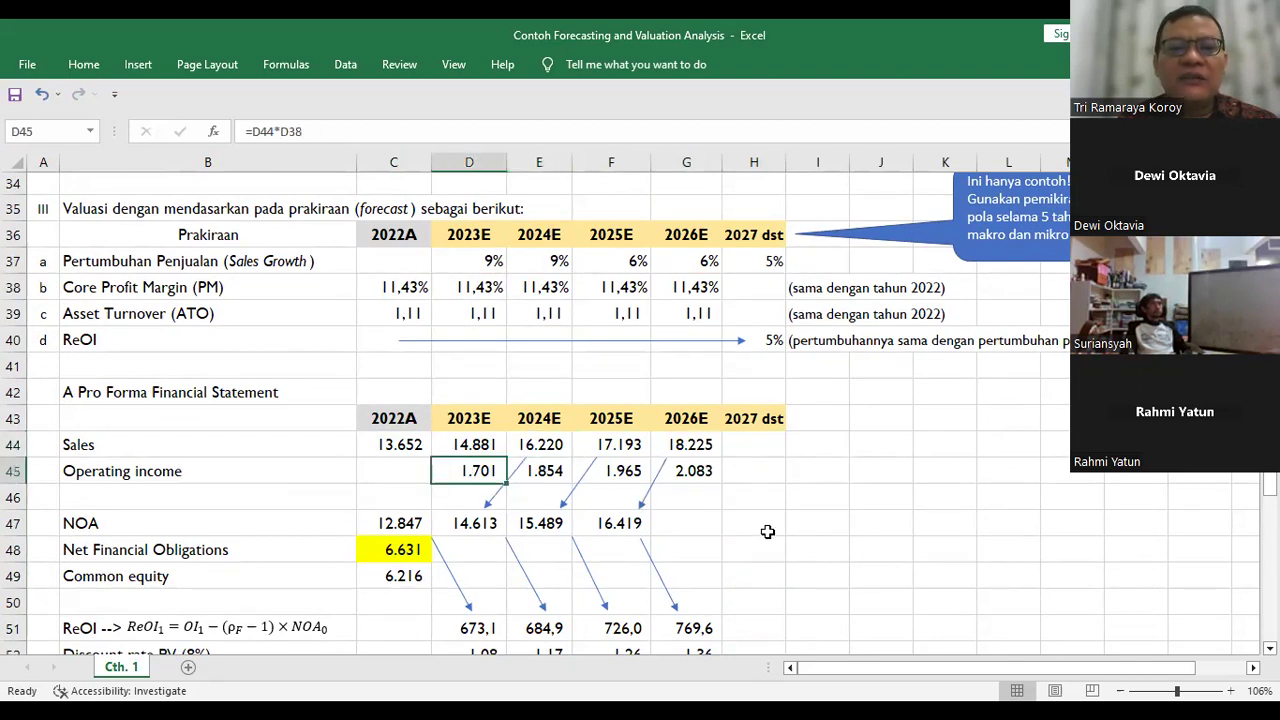
key("F2")
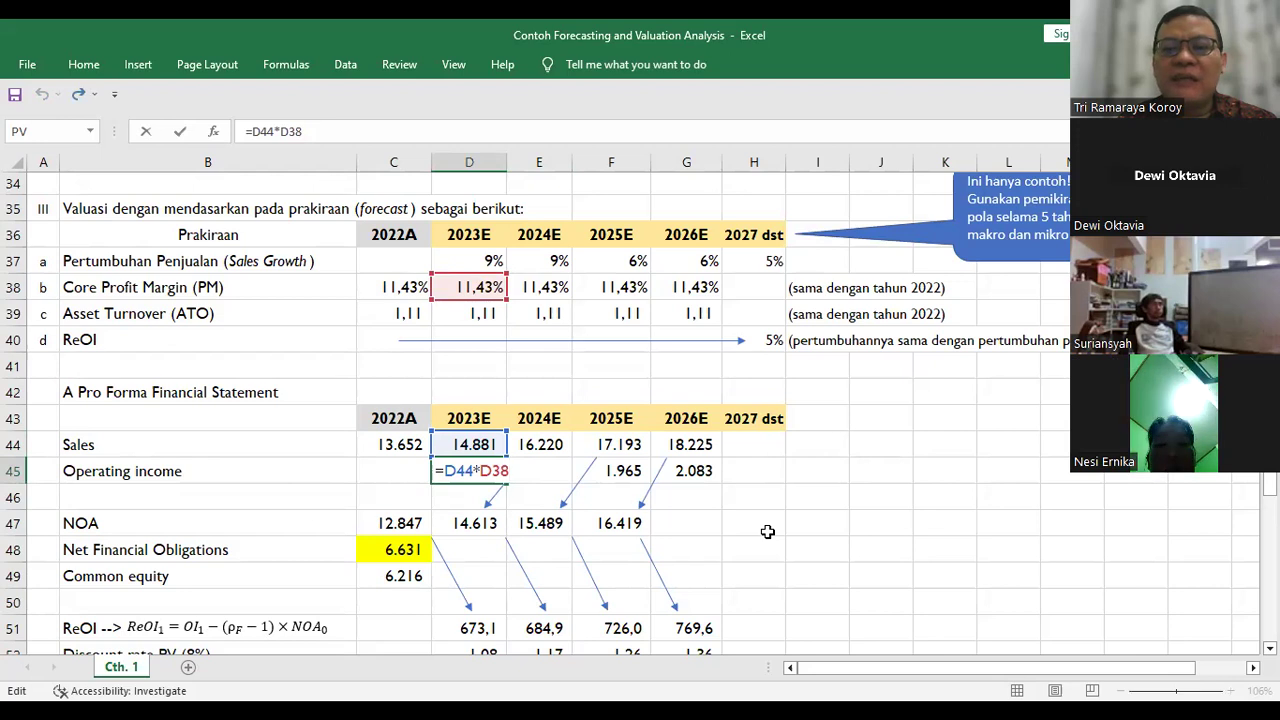
key("Return")
key("Up")
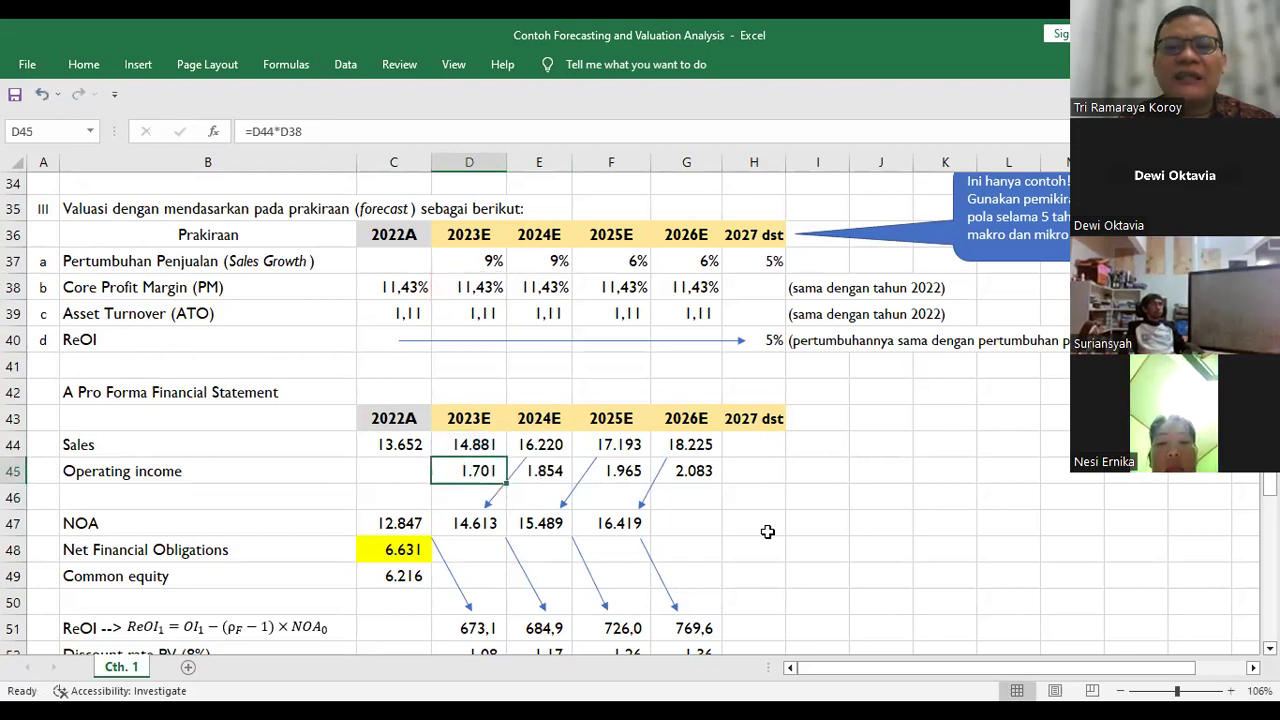
key("F2")
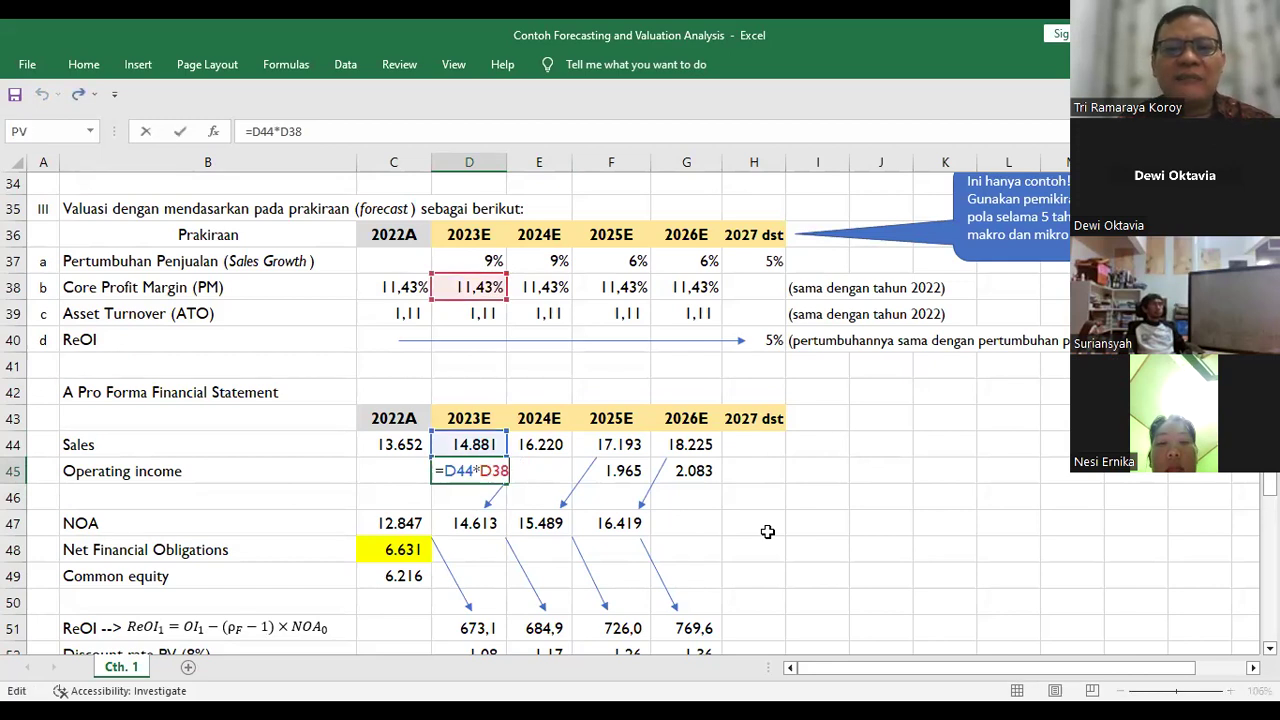
key("Tab")
key("Tab")
key("Tab")
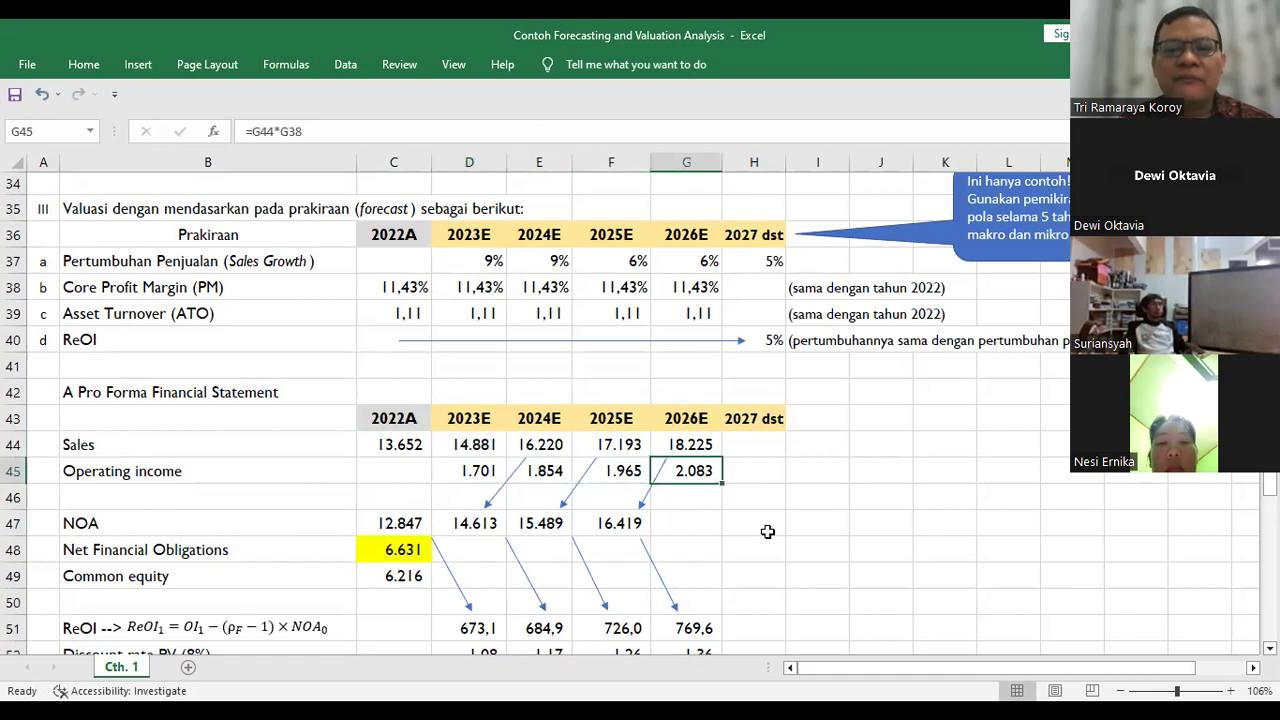
Step: Review the NOA row of the pro forma statement, from the label in B47 through 2022A in C47 to 2023E in D47
key("Left")
key("Left")
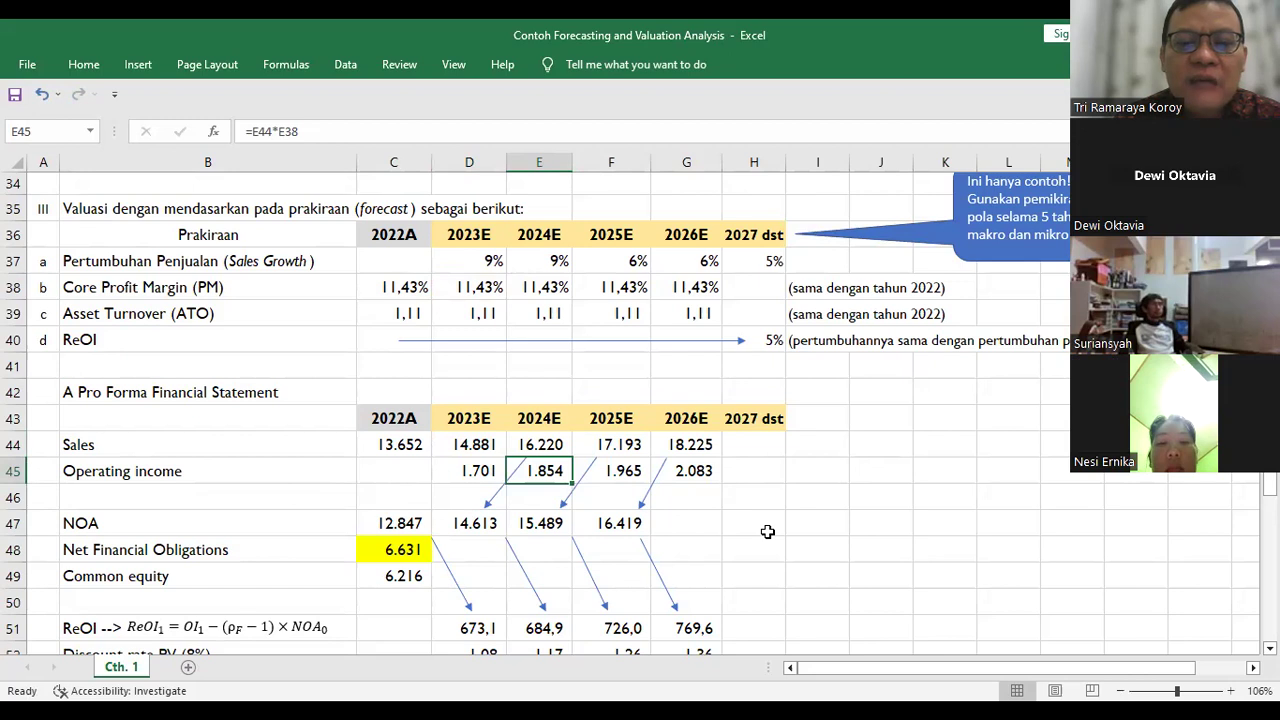
key("Down")
key("Down")
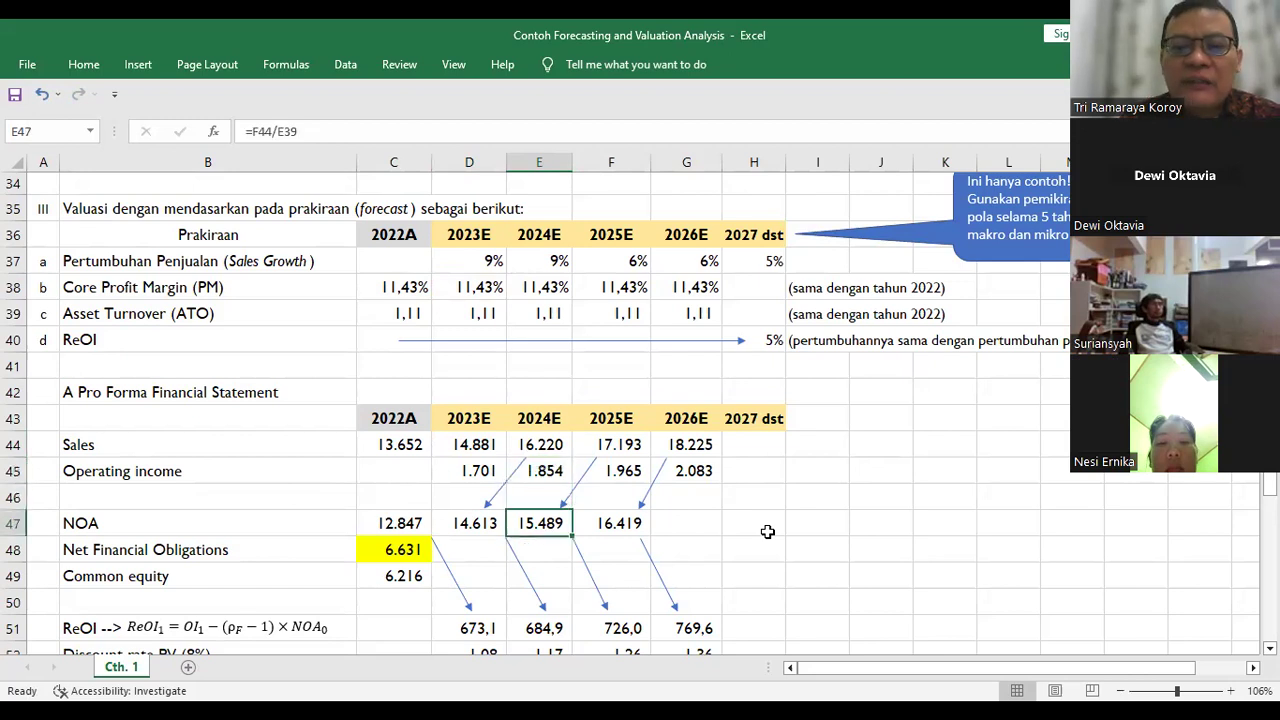
key("Left")
key("Left")
key("Left")
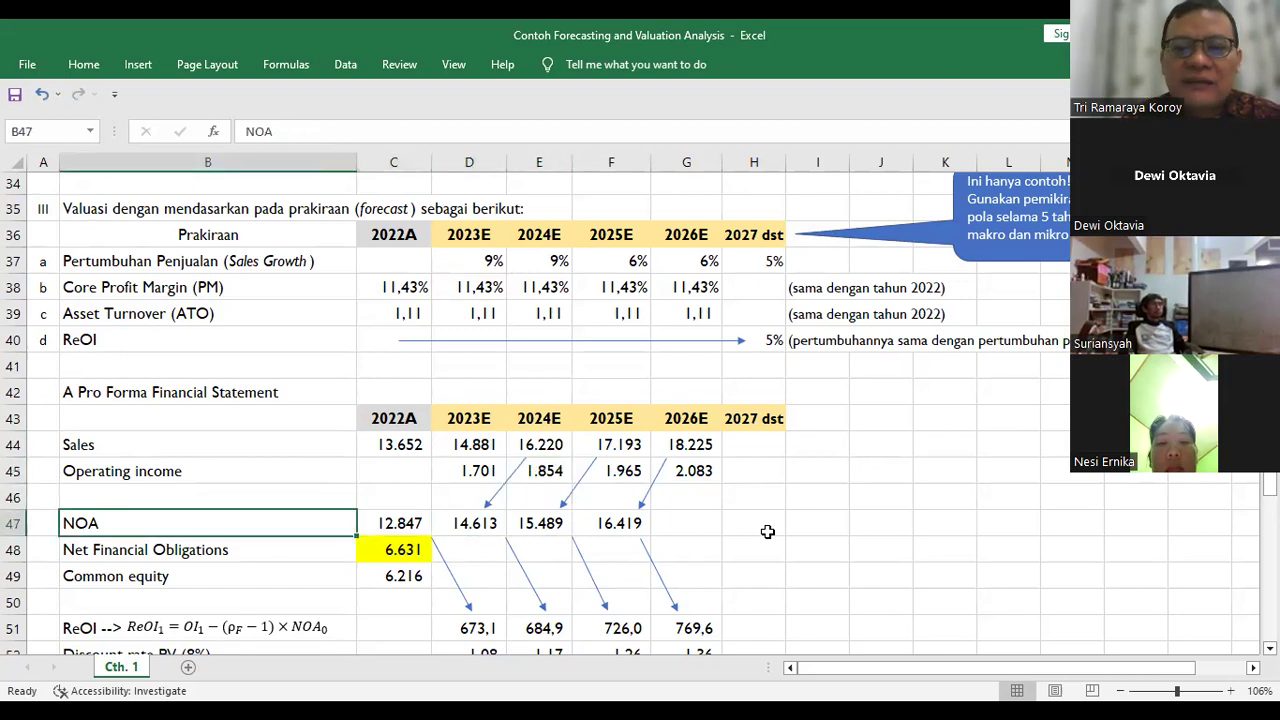
key("Right")
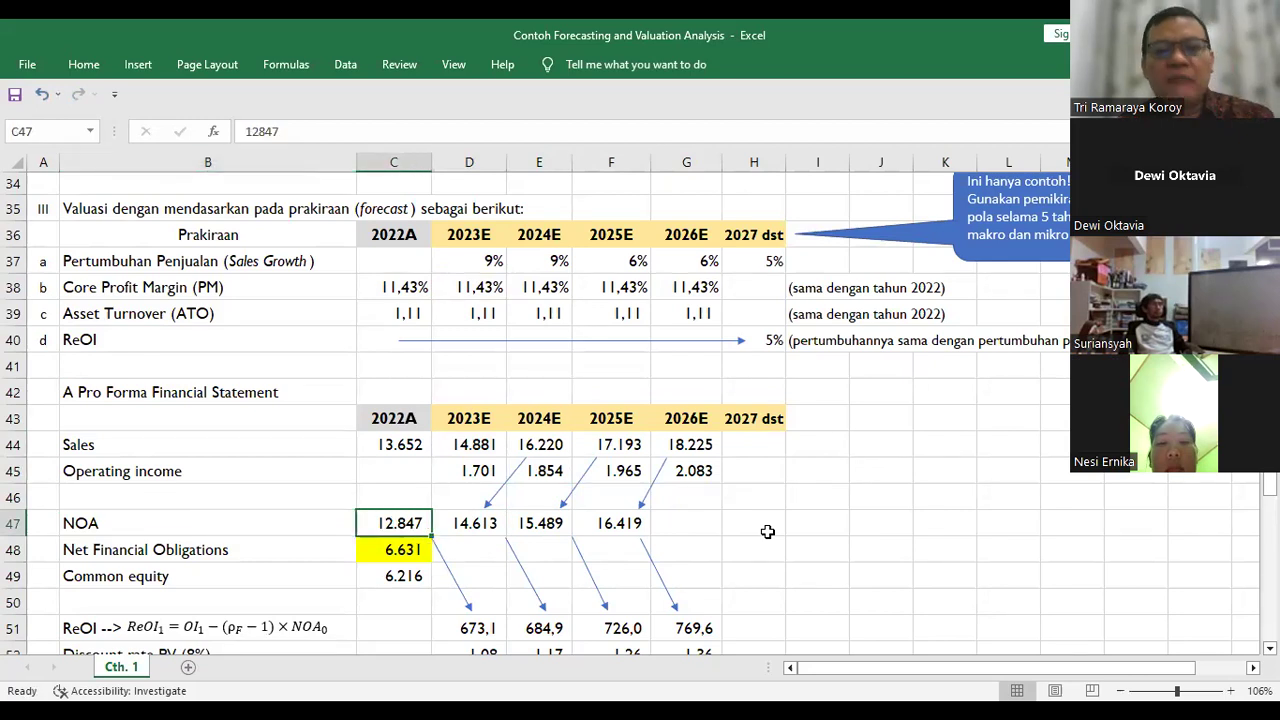
key("Right")
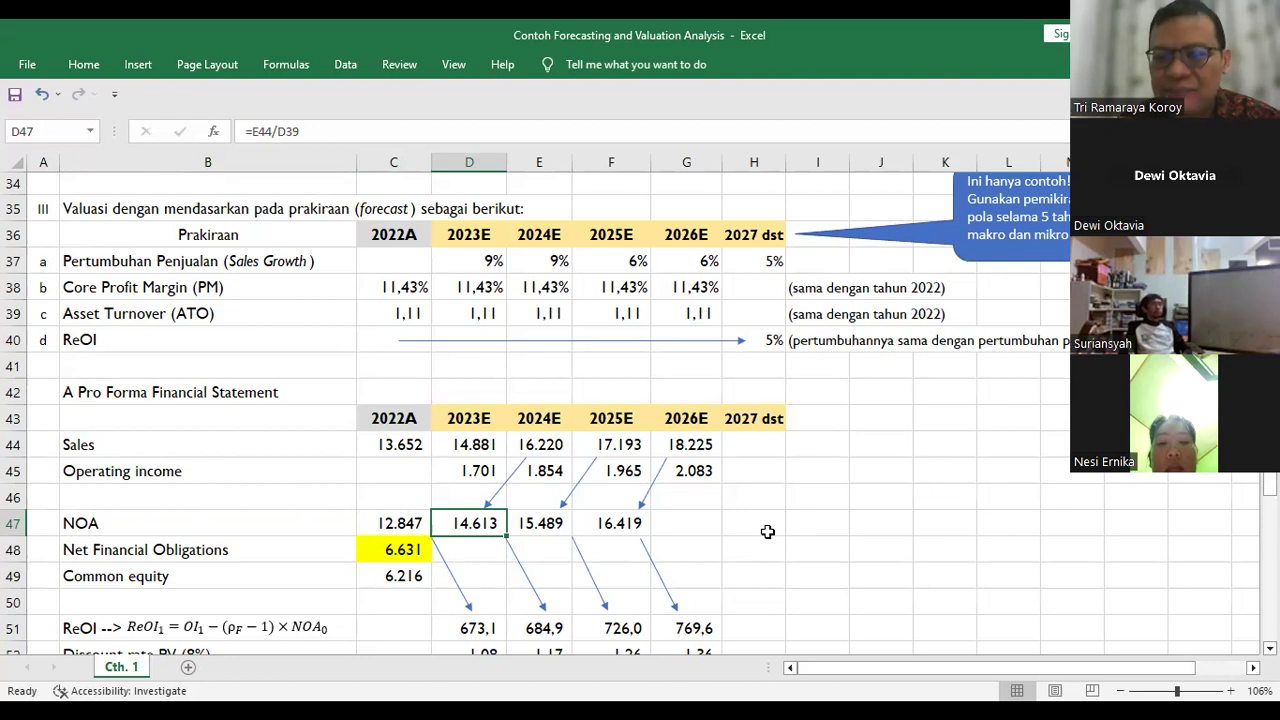
Step: Check the 2023E asset turnover in D39 and the 2023E sales formula in D44, returning to the NOA cell D47
left_click(468, 318)
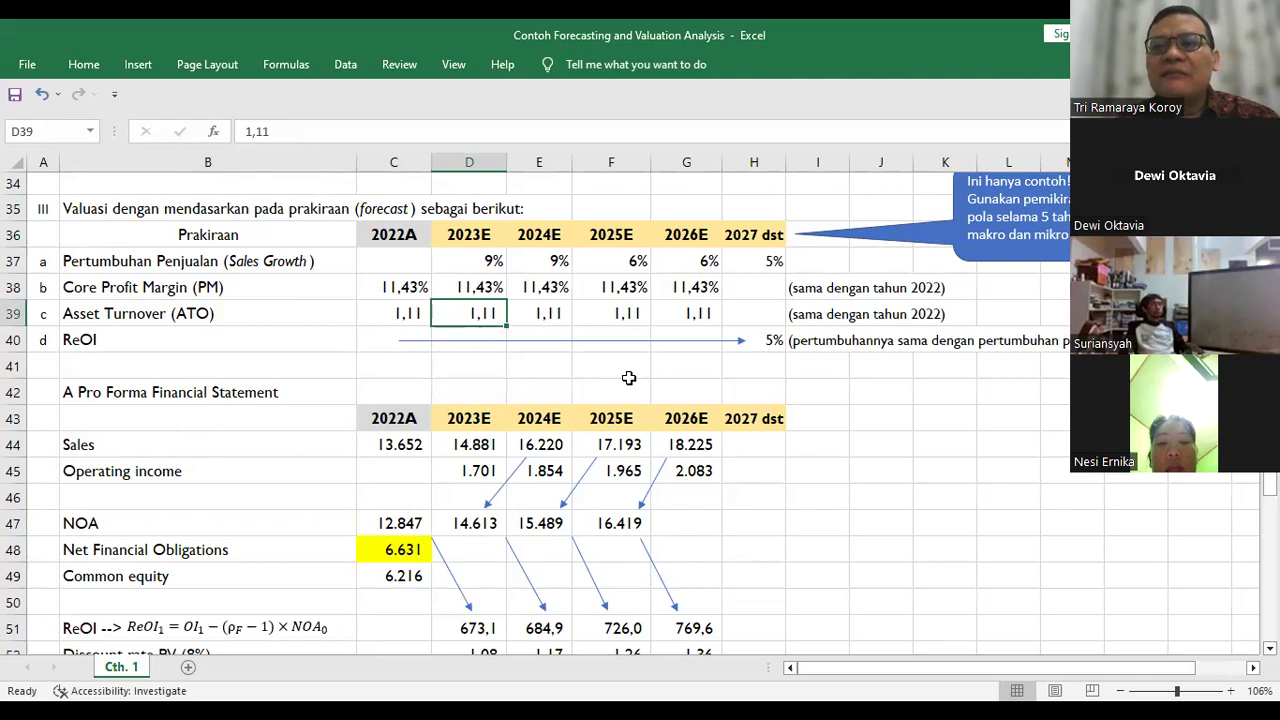
key("Down")
key("Down")
key("Down")
key("Down")
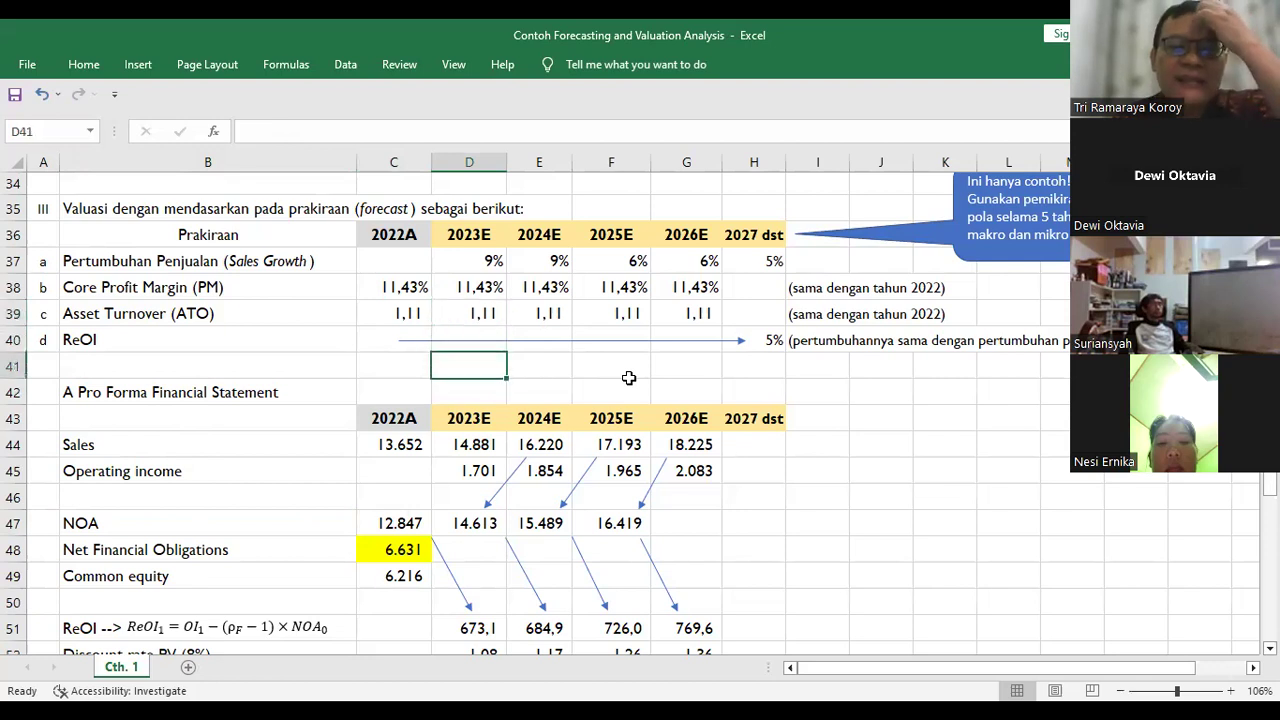
key("Down")
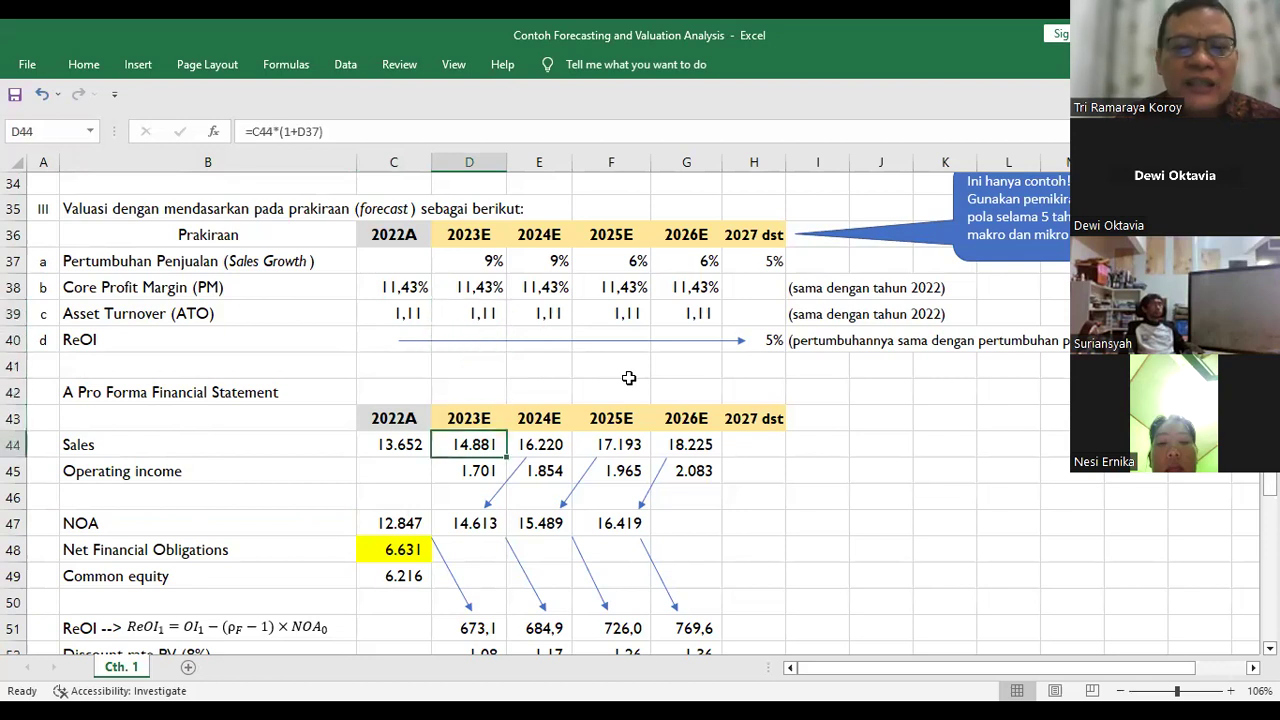
key("Down")
key("Down")
key("Down")
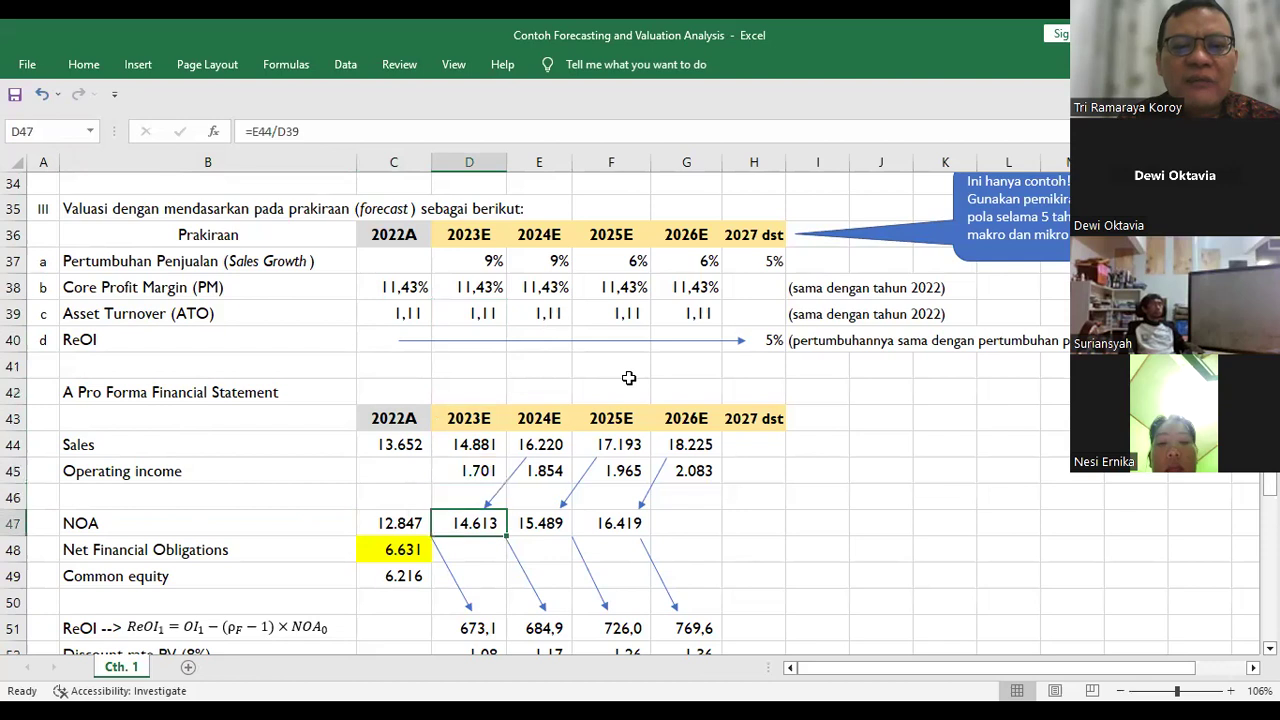
Step: Inspect the 2023E NOA formula in D47 with its referenced cells and the NOA formulas in E47 and F47, keeping them intact
key("F2")
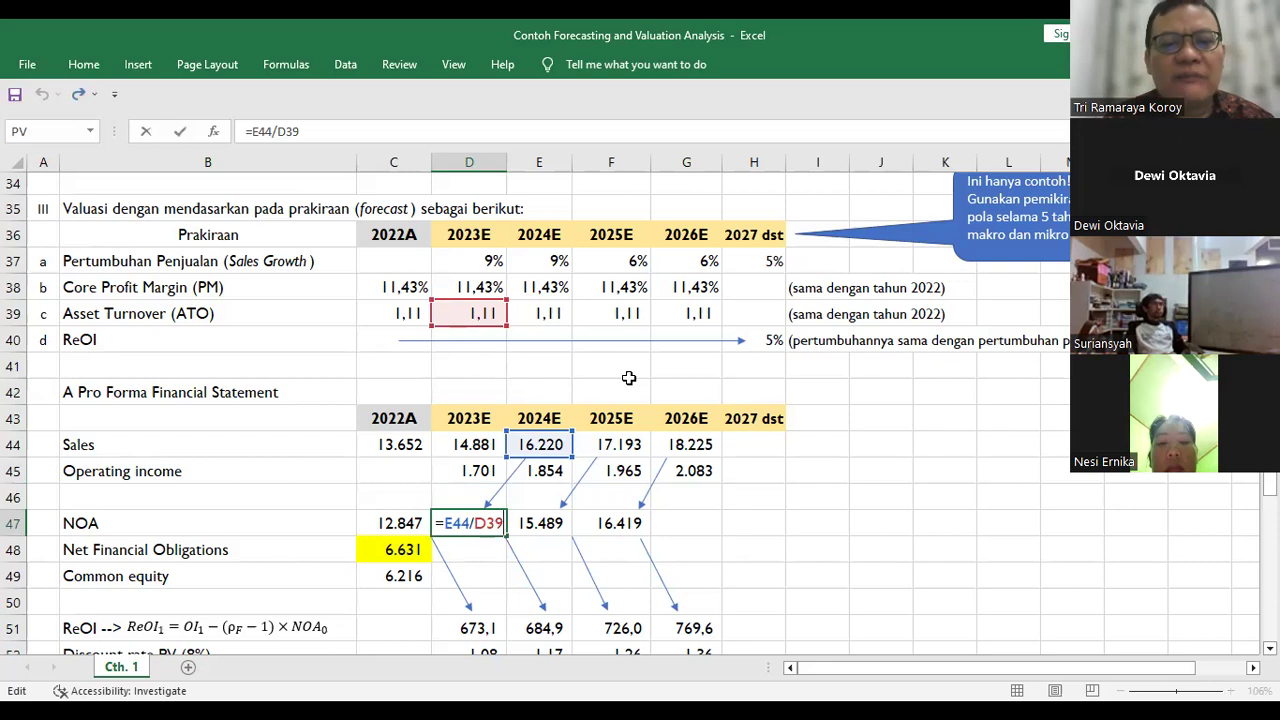
key("Return")
key("Up")
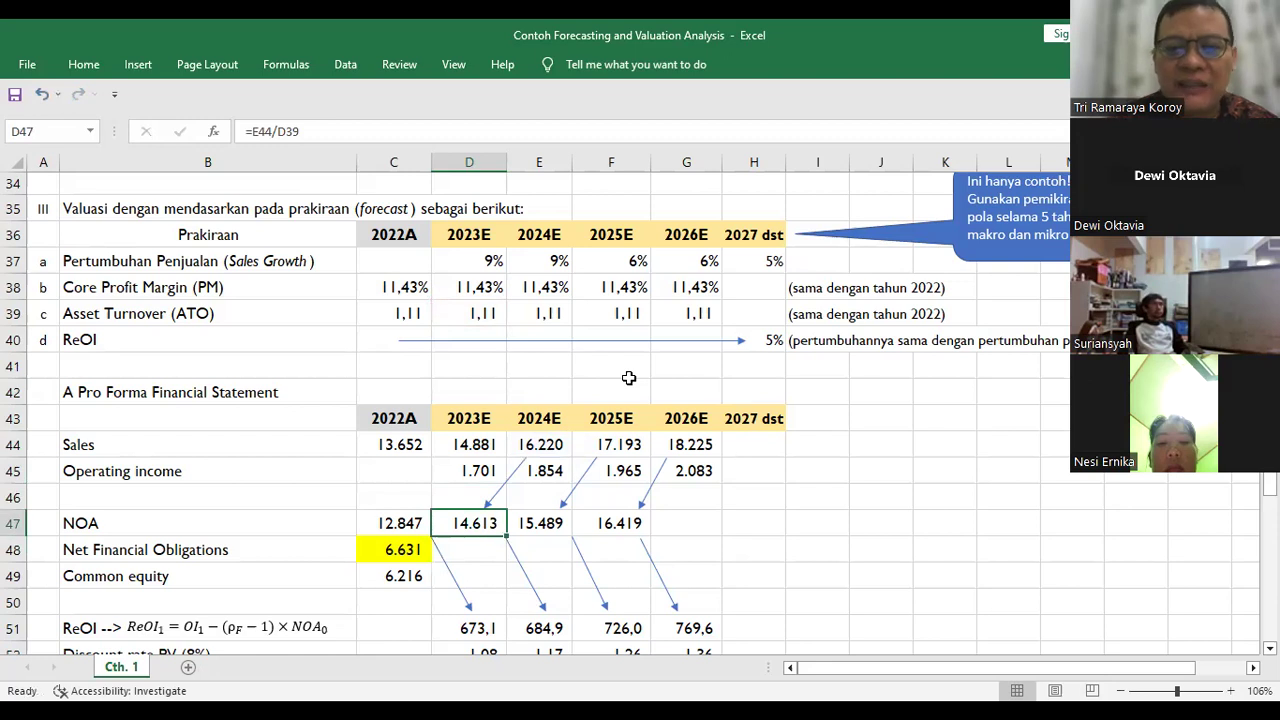
key("Right")
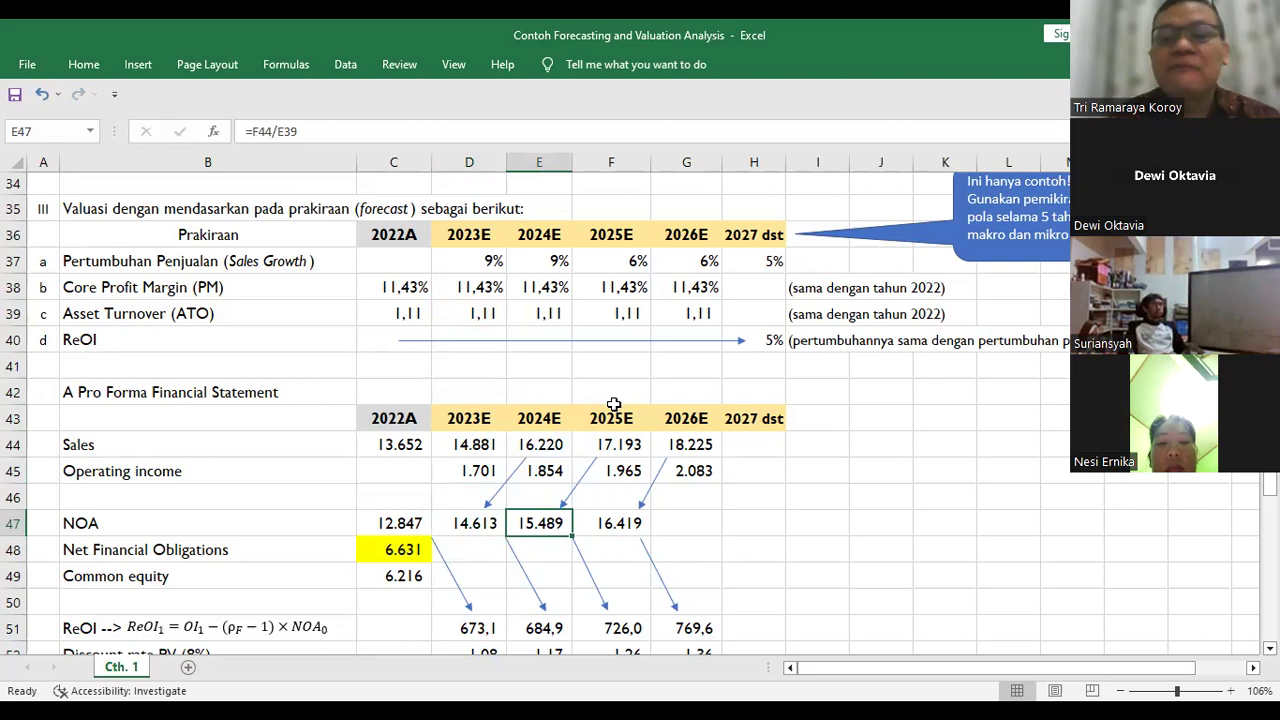
key("Right")
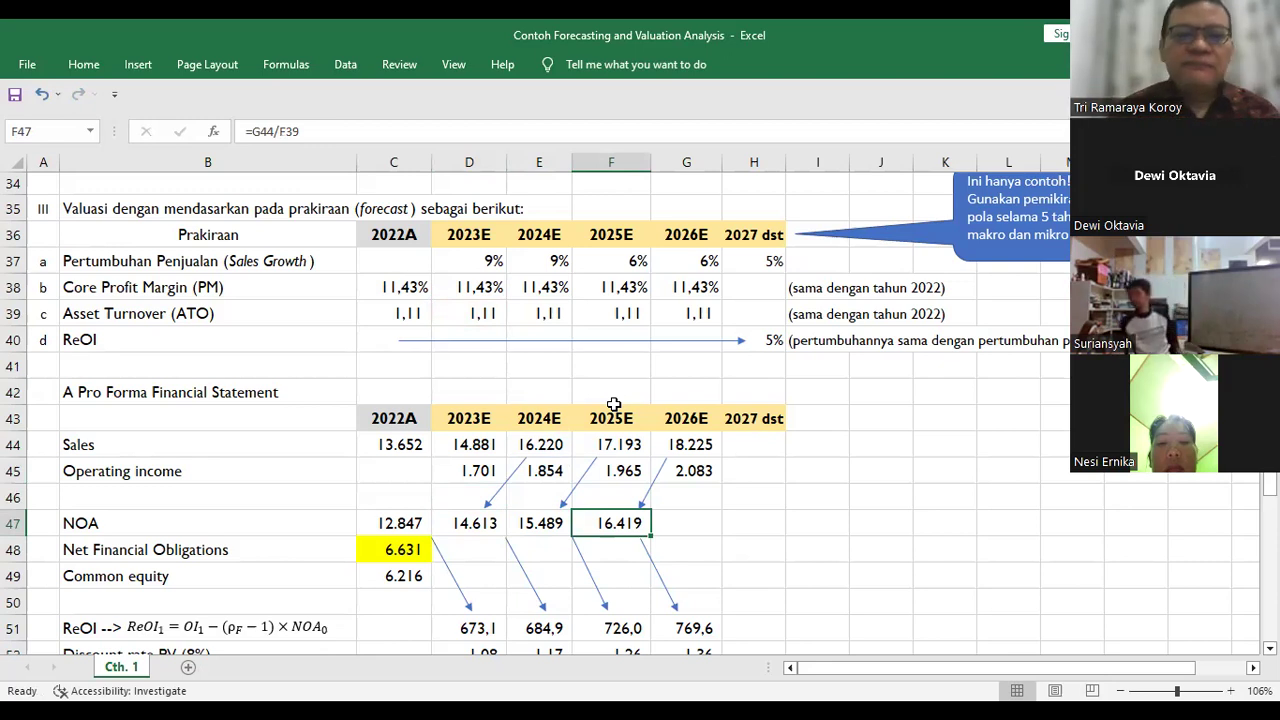
Step: Compare the 2022A NOA in C47 with the Net Financial Obligations in C48
key("Left")
key("Left")
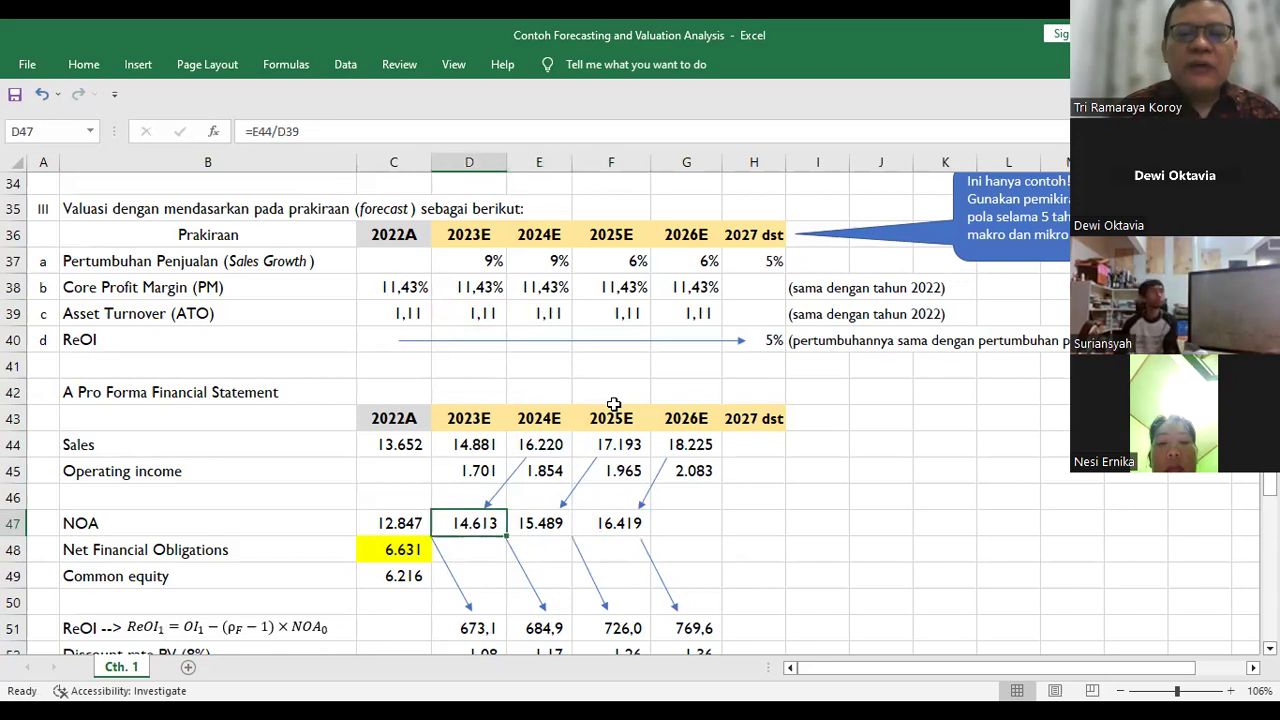
key("Left")
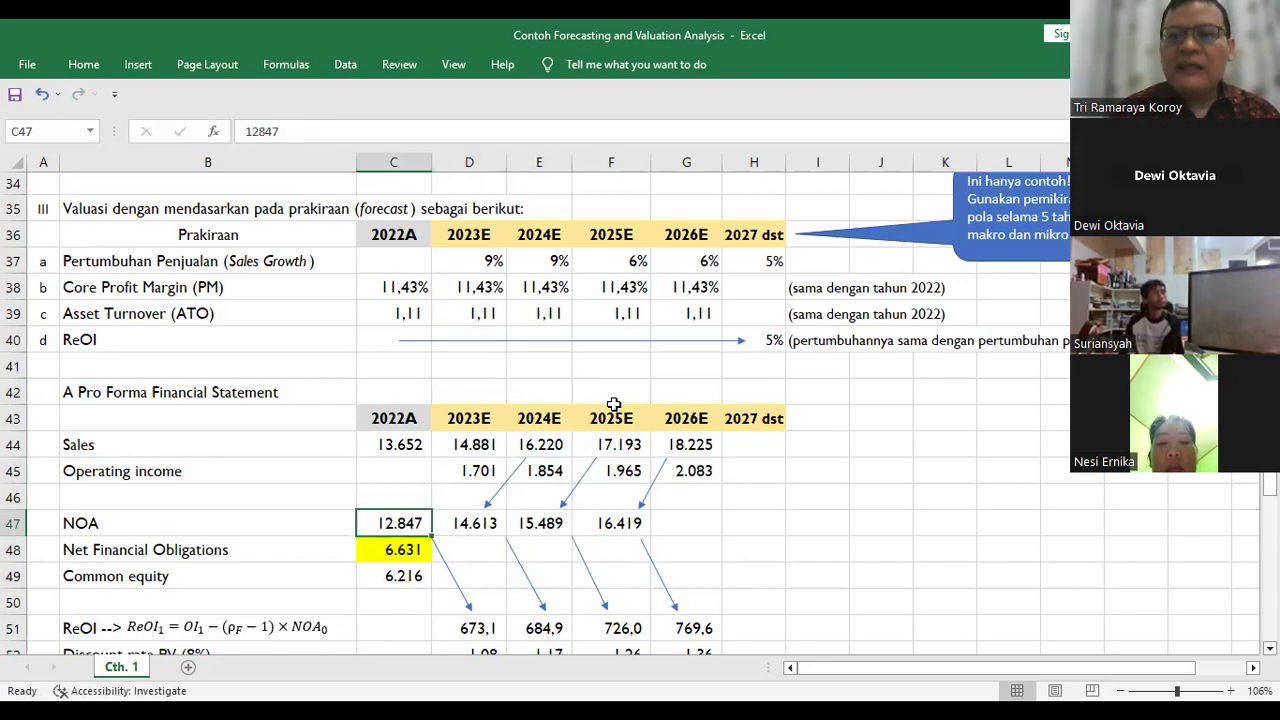
key("Down")
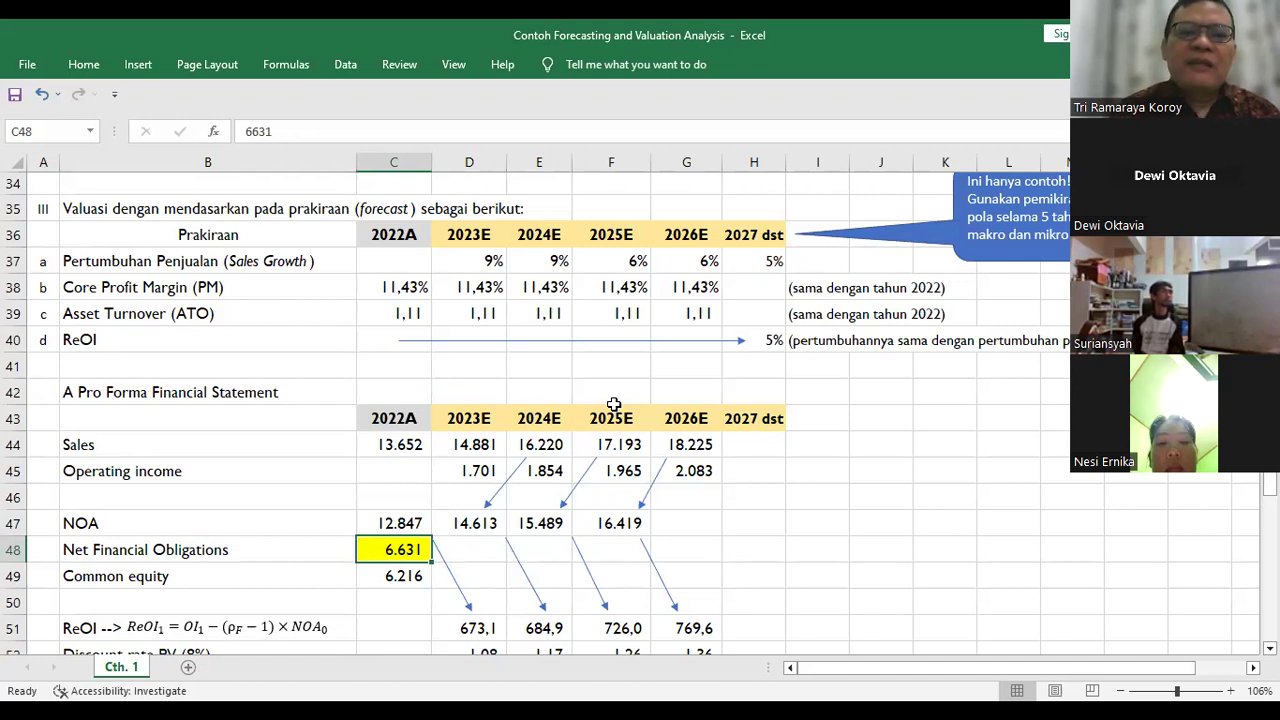
key("Up")
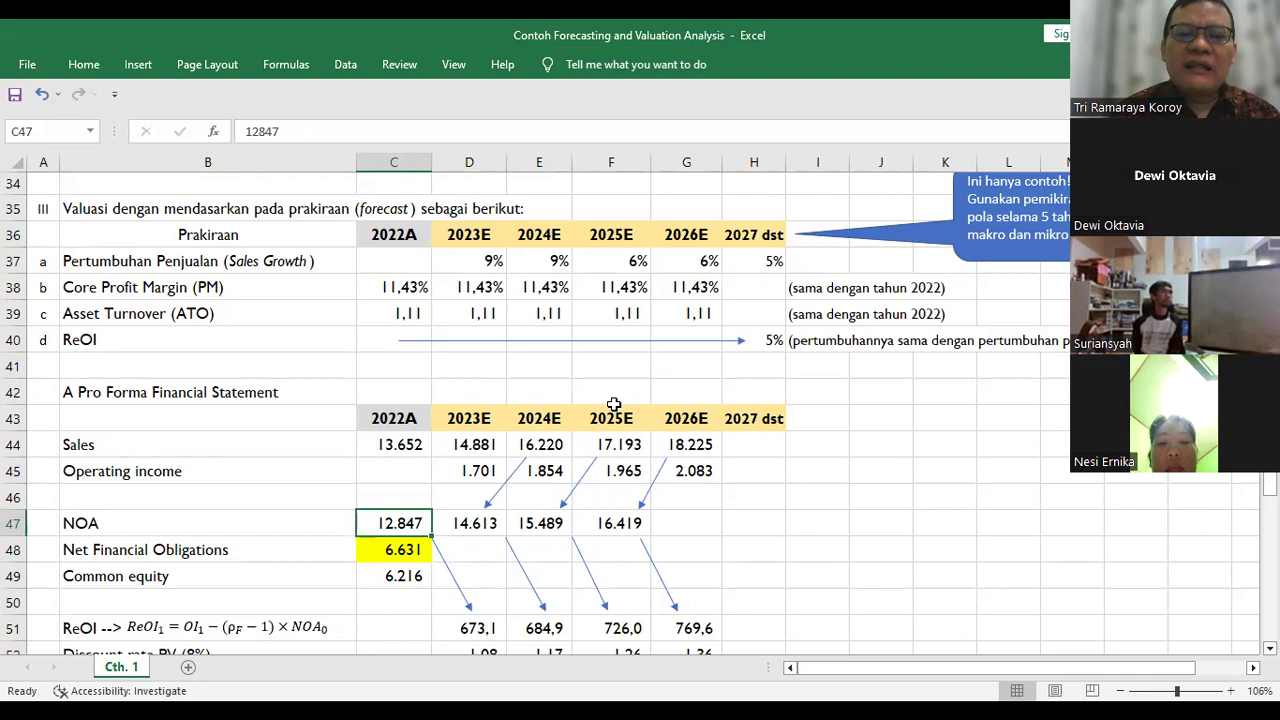
key("Down")
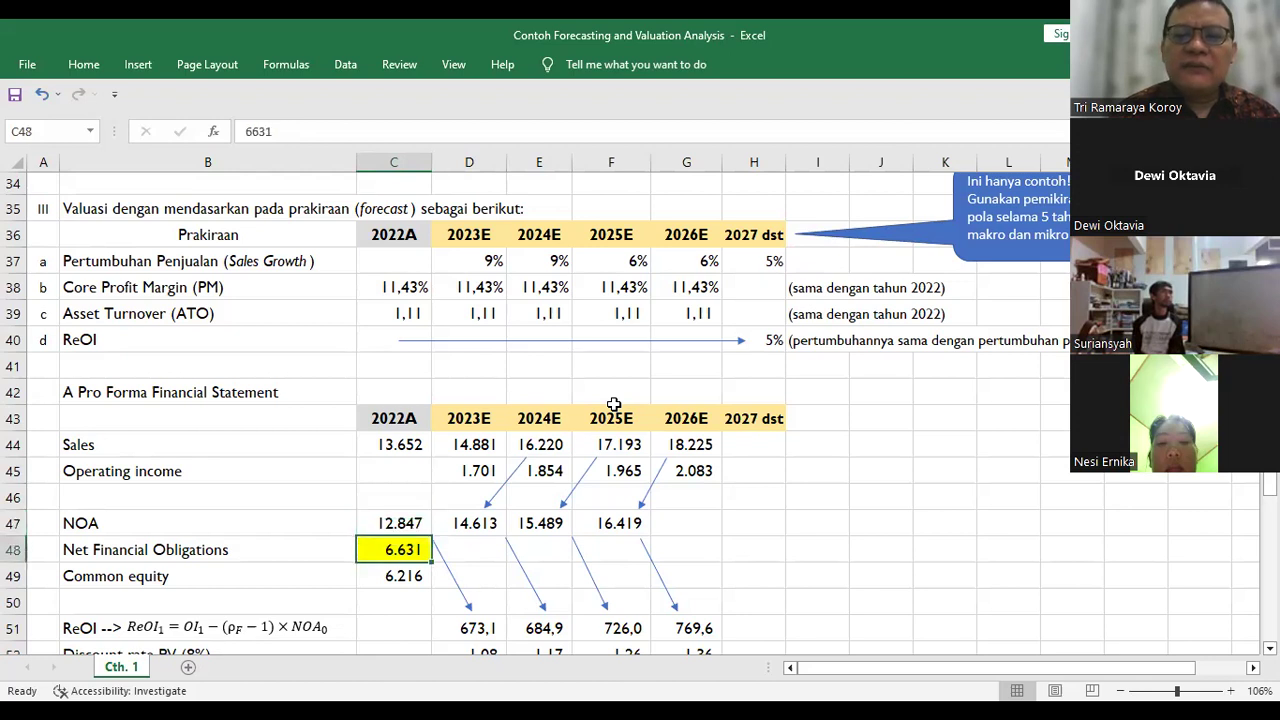
Step: Look back at the Company Information table at the start of the sheet for the 2022 NOA and common equity
key("Down")
key("Up")
key("Up")
key("Up")
key("Up")
key("Up")
key("Up")
key("Up")
key("Up")
key("Up")
key("Up")
key("Up")
key("Up")
key("Up")
key("Up")
key("Up")
key("Up")
key("Up")
key("Up")
key("Up")
key("Up")
key("Up")
key("Up")
key("Up")
key("Up")
key("Up")
key("Up")
key("Up")
key("Up")
key("Up")
key("Up")
key("Up")
key("Up")
key("Up")
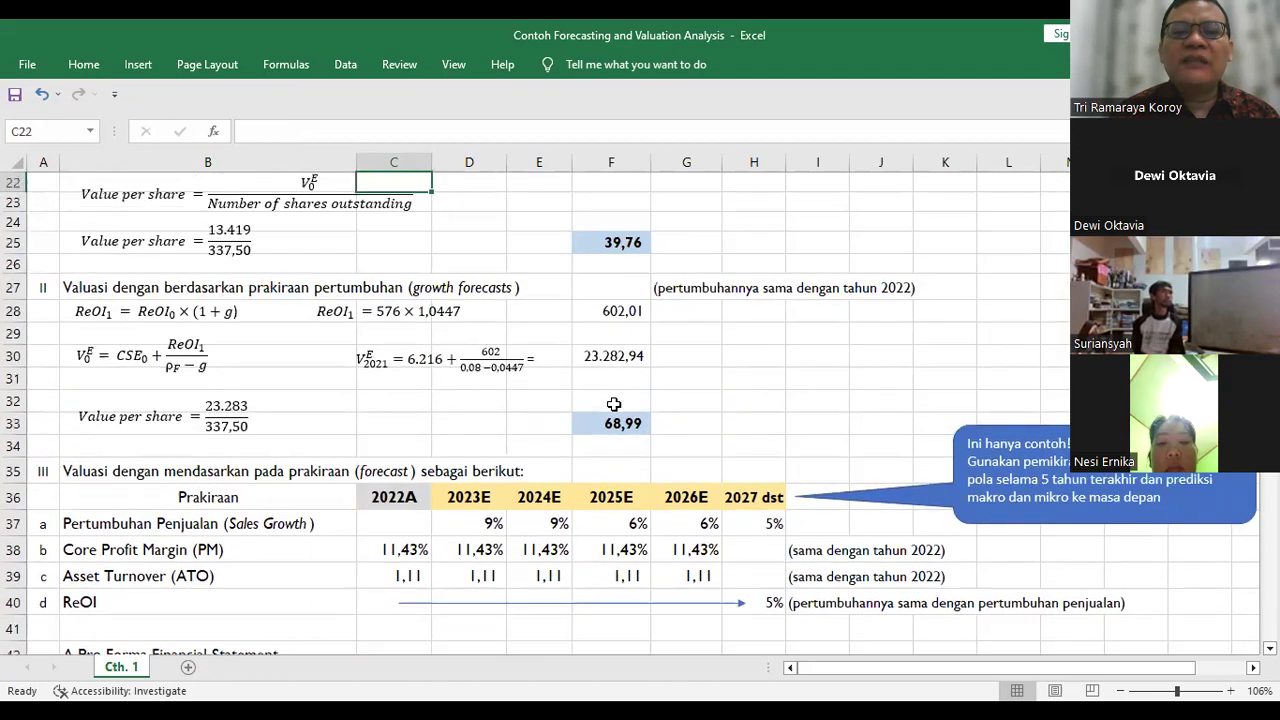
Step: Return to the pro forma statement and review the 2022A Net Financial Obligations in C48 and the neighbouring Common equity row
key("Down")
key("Down")
key("Down")
key("Down")
key("Down")
key("Down")
key("Down")
key("Down")
key("Down")
key("Down")
key("Down")
key("Down")
key("Down")
key("Down")
key("Down")
key("Down")
key("Down")
key("Down")
key("Down")
key("Down")
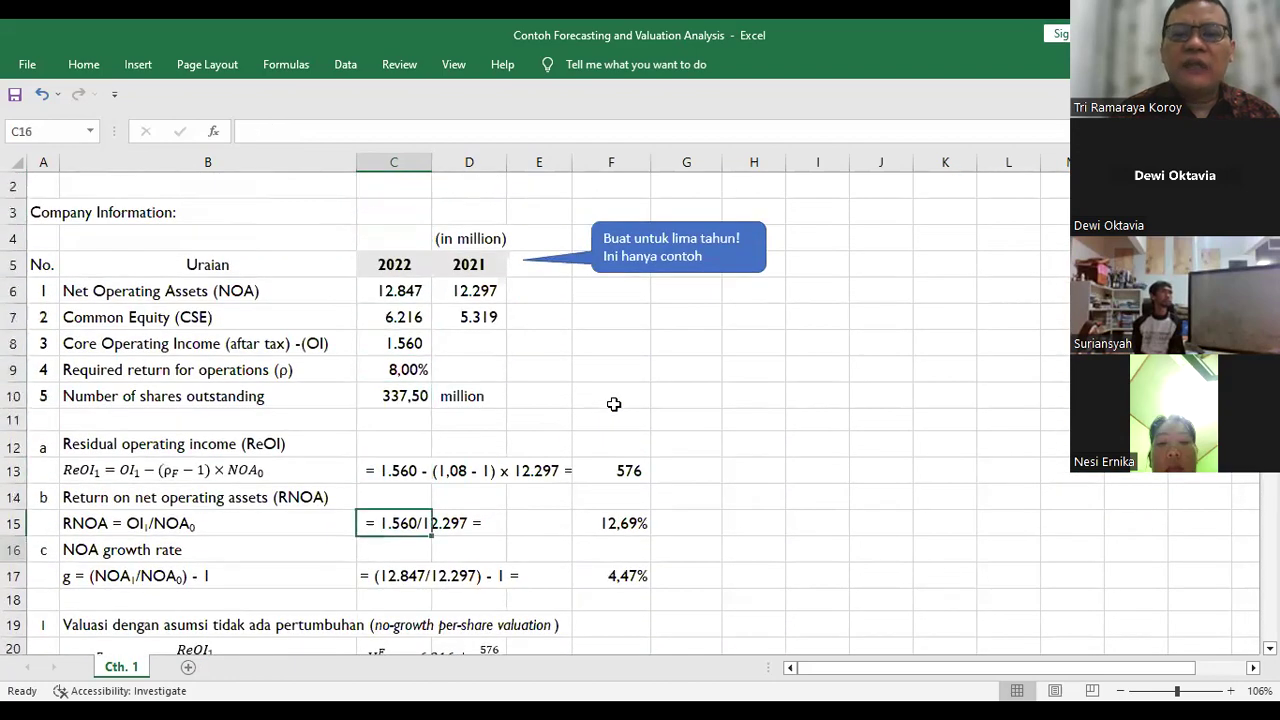
key("Down")
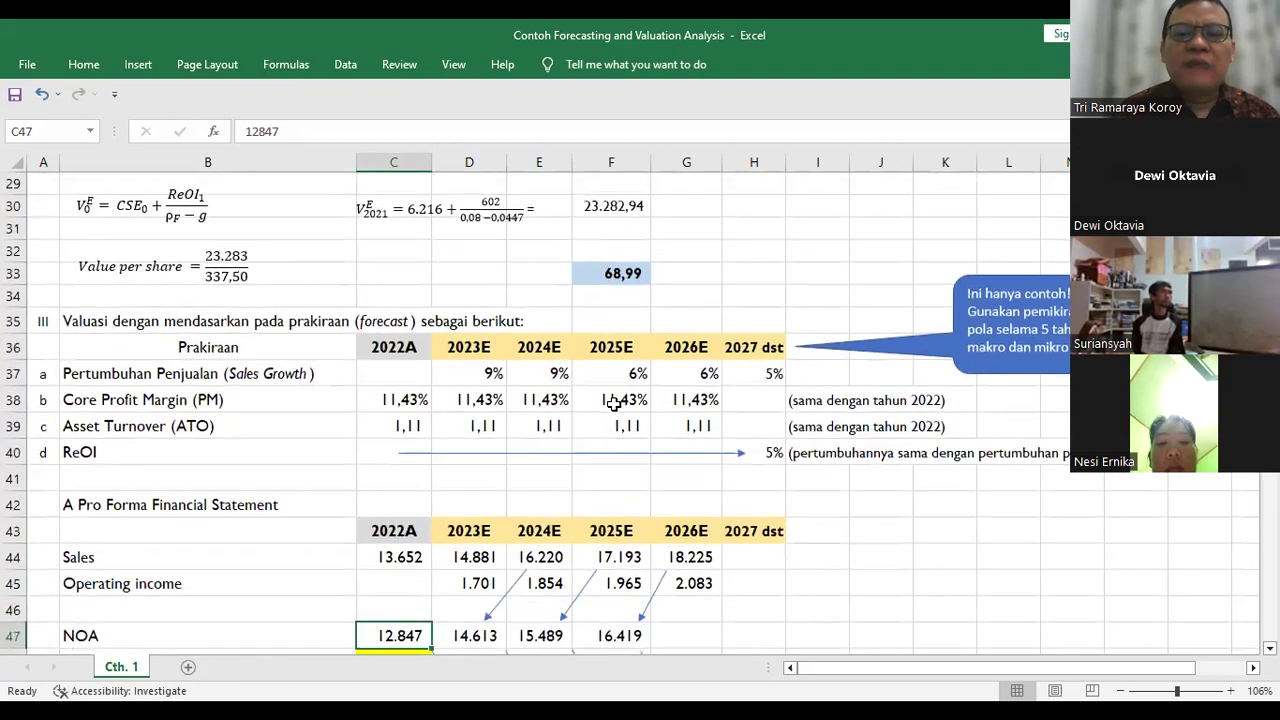
key("Down")
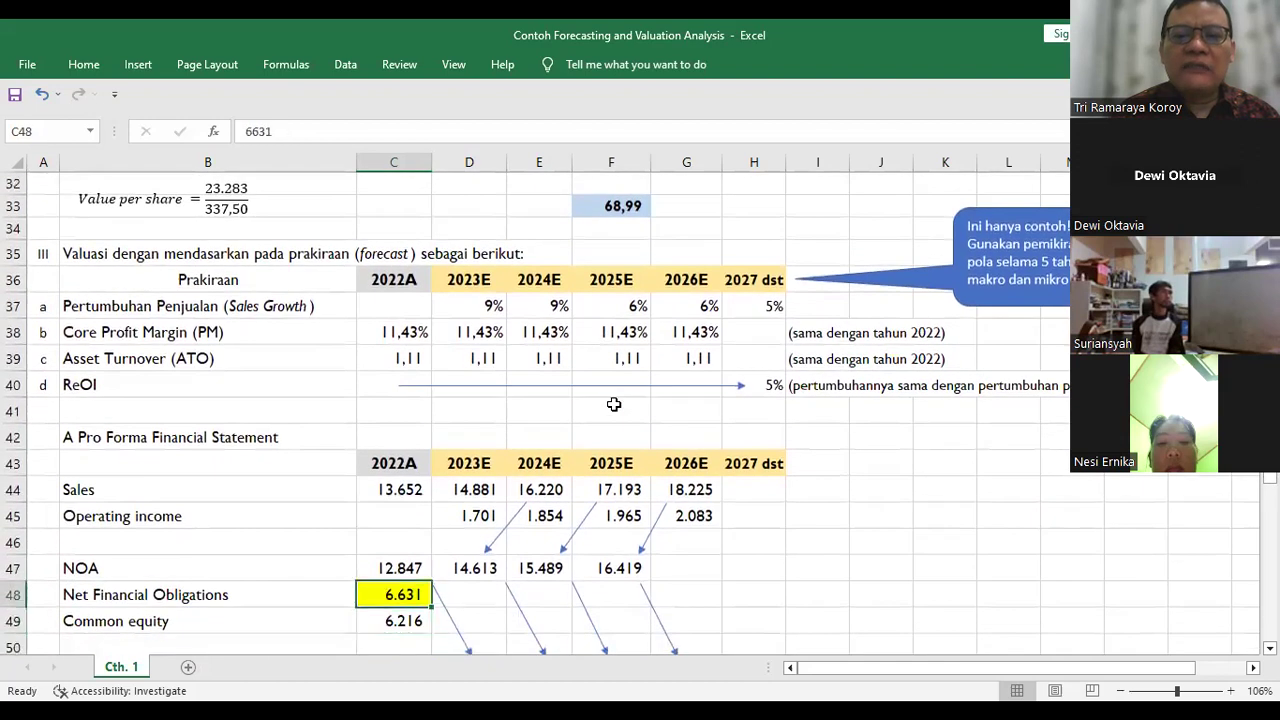
key("Down")
key("Up")
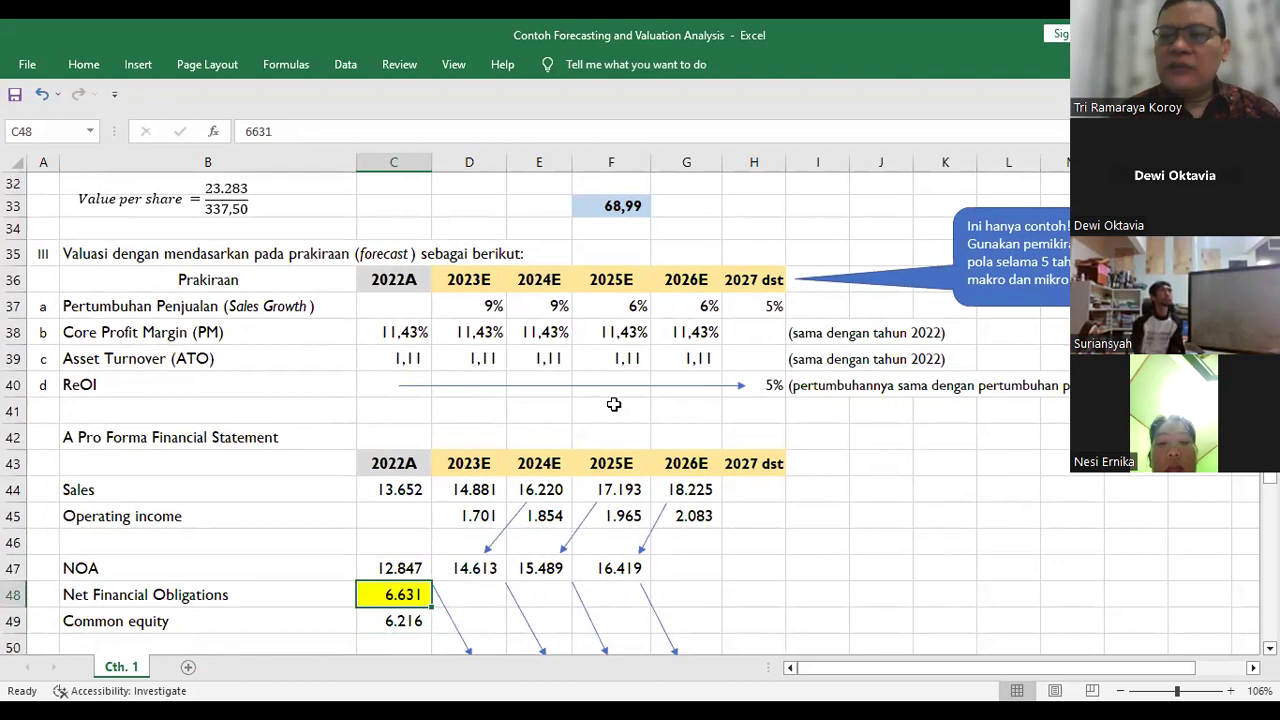
key("Down")
key("Down")
key("Up")
key("Up")
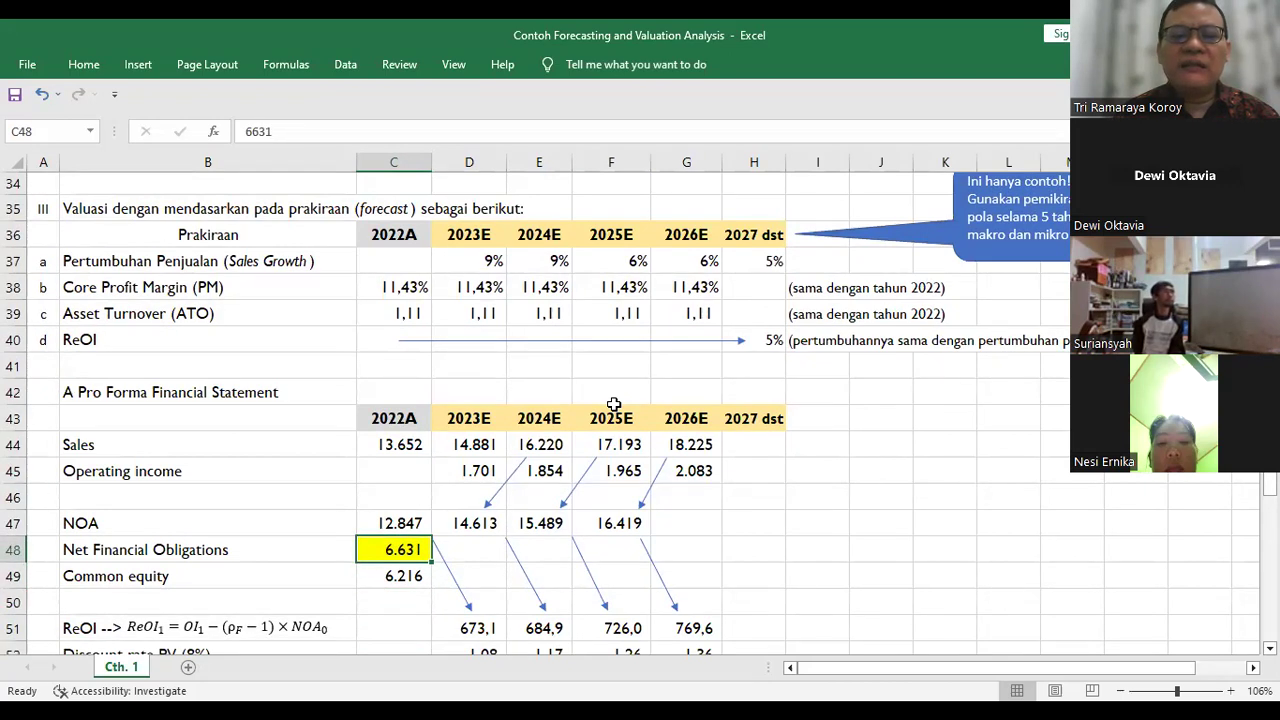
Step: Inspect the 2022A common equity formula in C49 against the NOA in C47
key("Down")
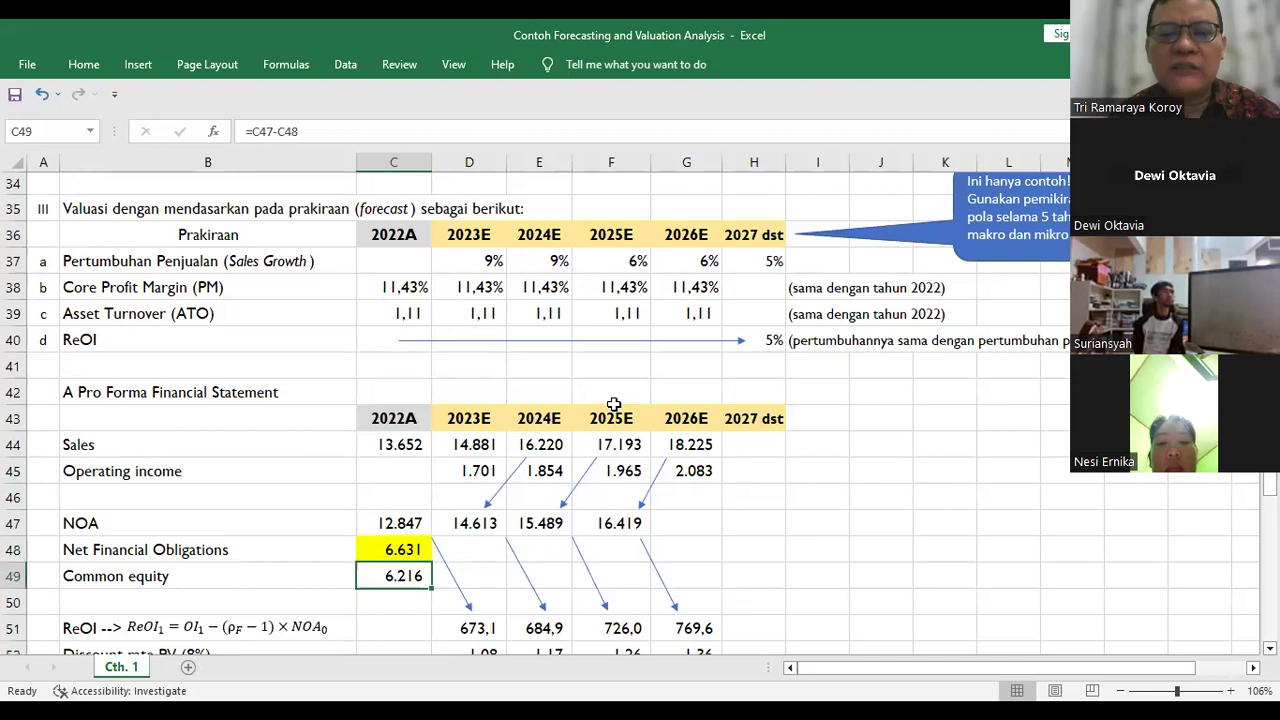
key("Up")
key("Up")
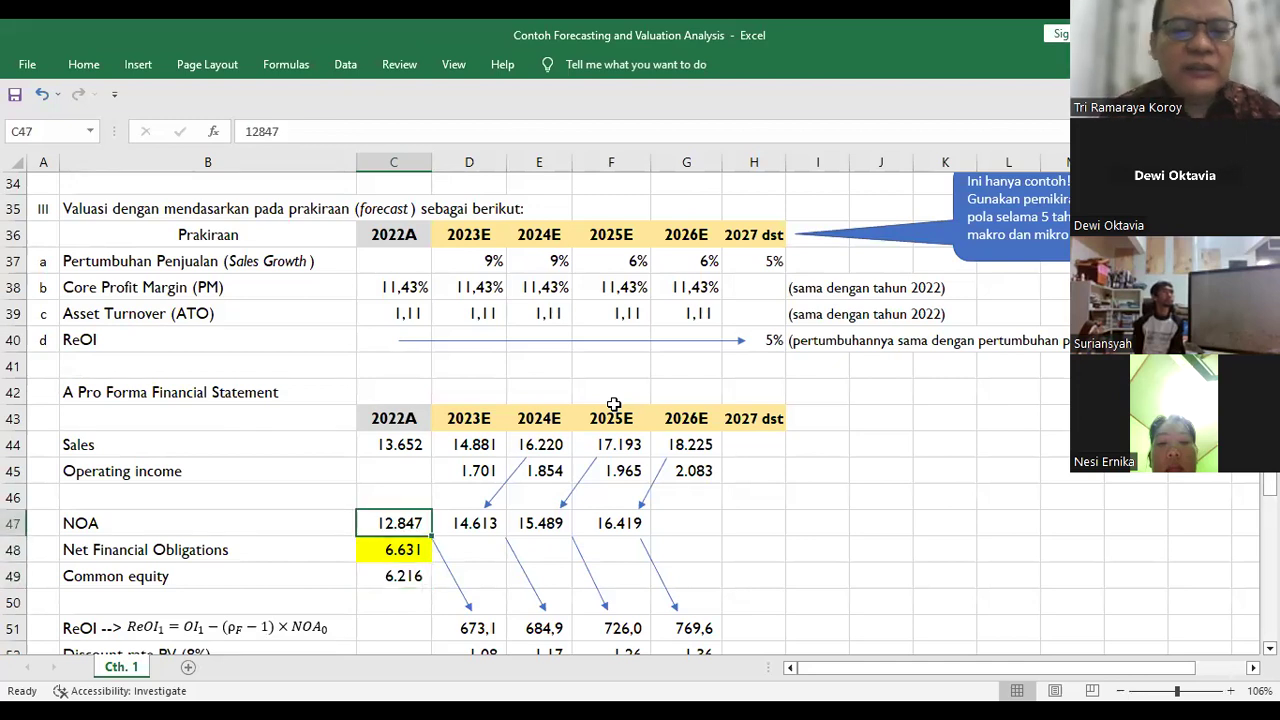
key("Down")
key("Down")
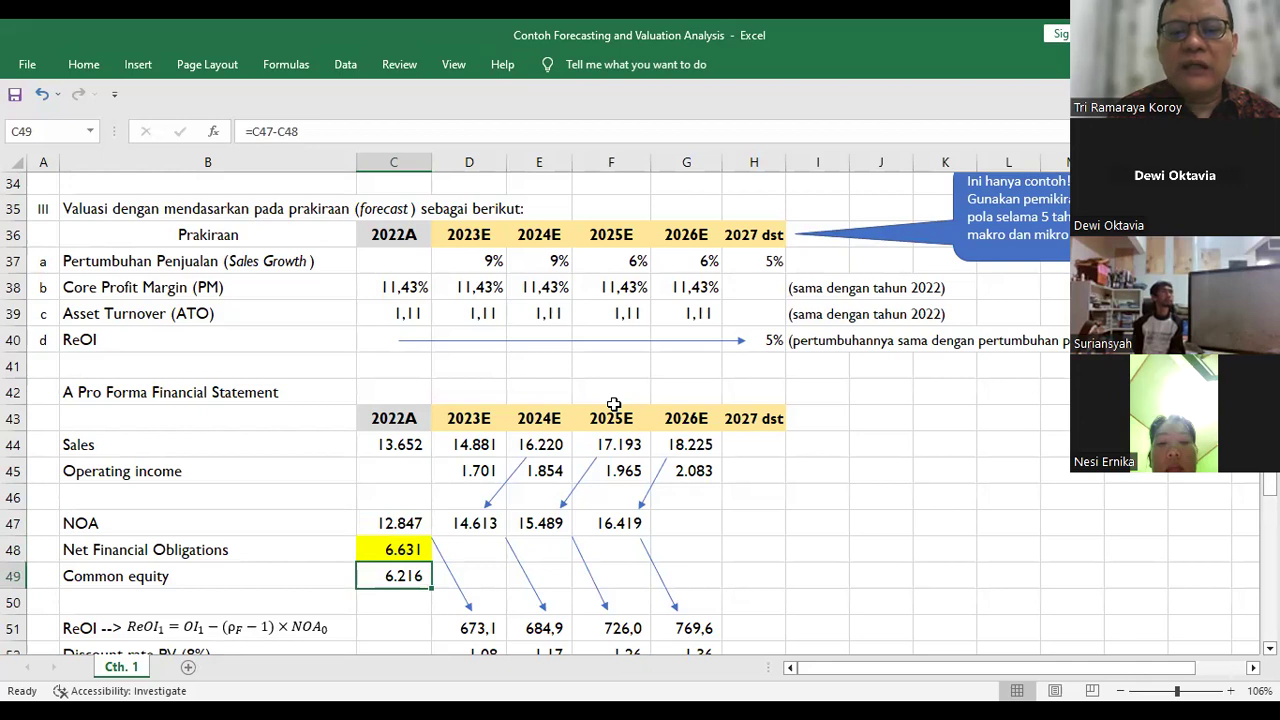
Step: Review the ReOI, discount rate and PV of ReOI rows down to the total in C54, returning to the ReOI row at C51
key("Down")
key("Down")
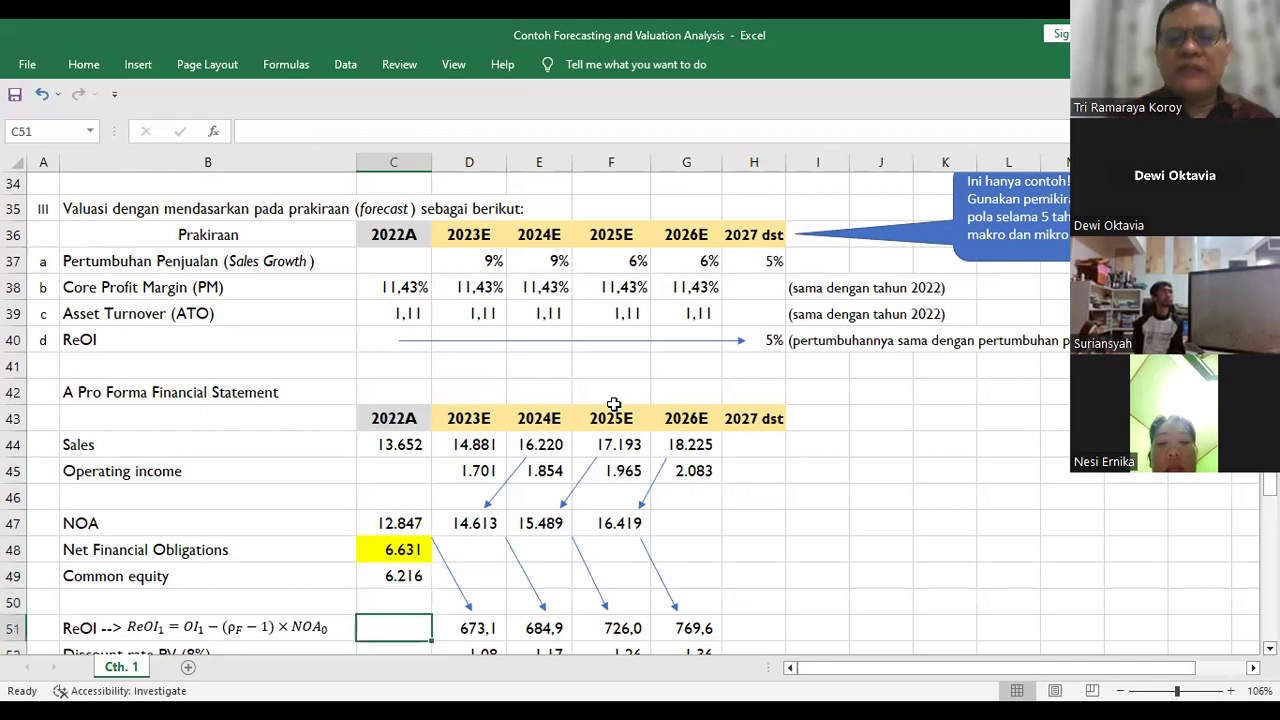
key("Down")
key("Down")
key("Up")
key("Down")
key("Down")
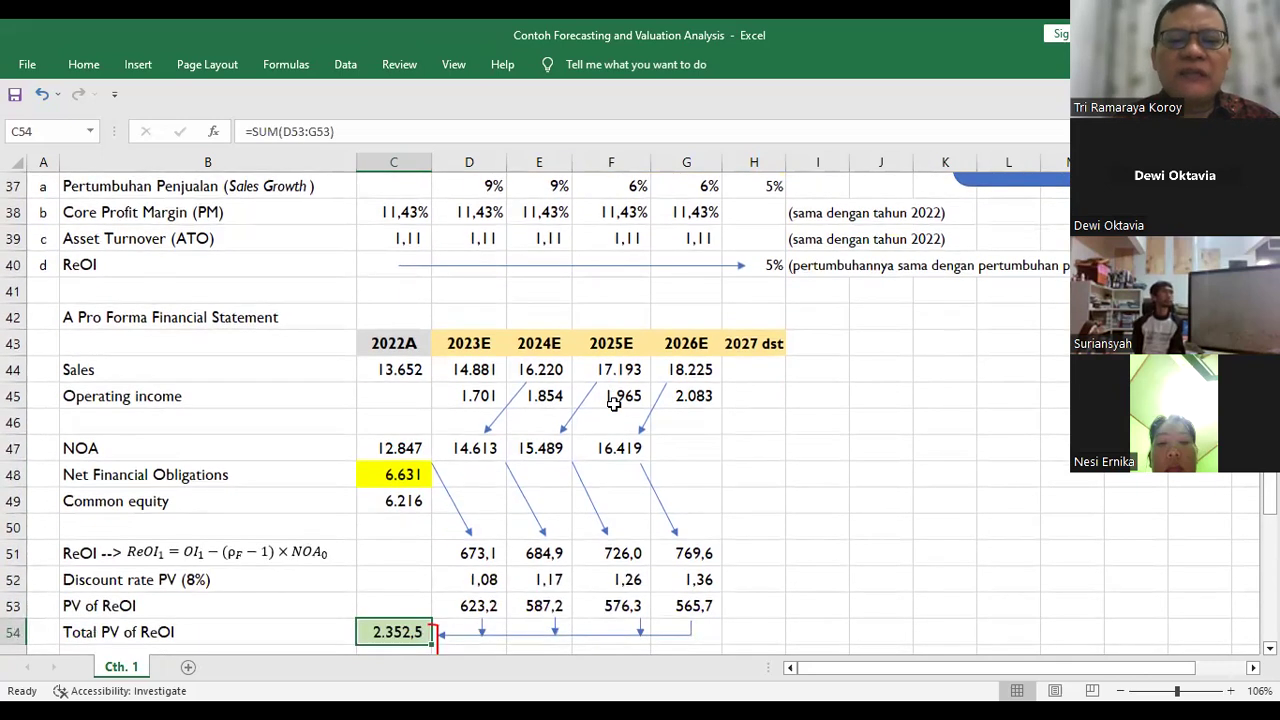
key("Down")
key("Up")
key("Up")
key("Up")
key("Up")
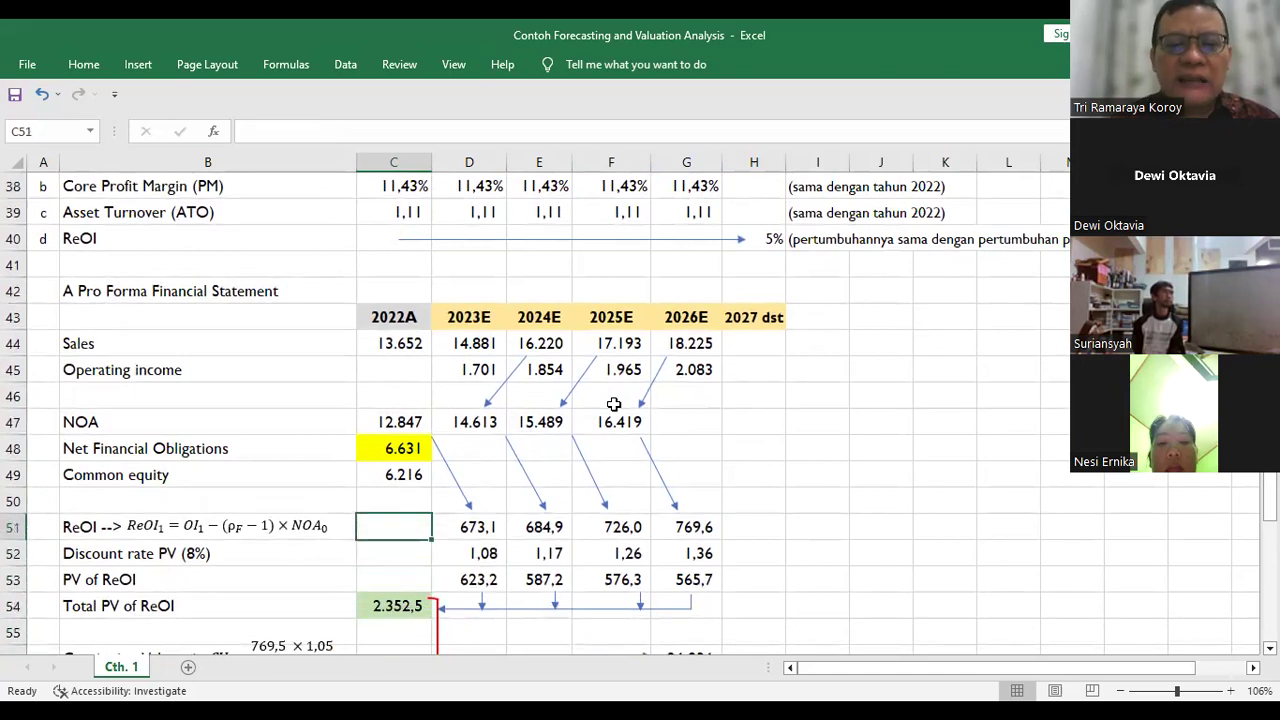
Step: Inspect the 2023E ReOI formula in D51 and the cells it references, leaving it as it is
key("Right")
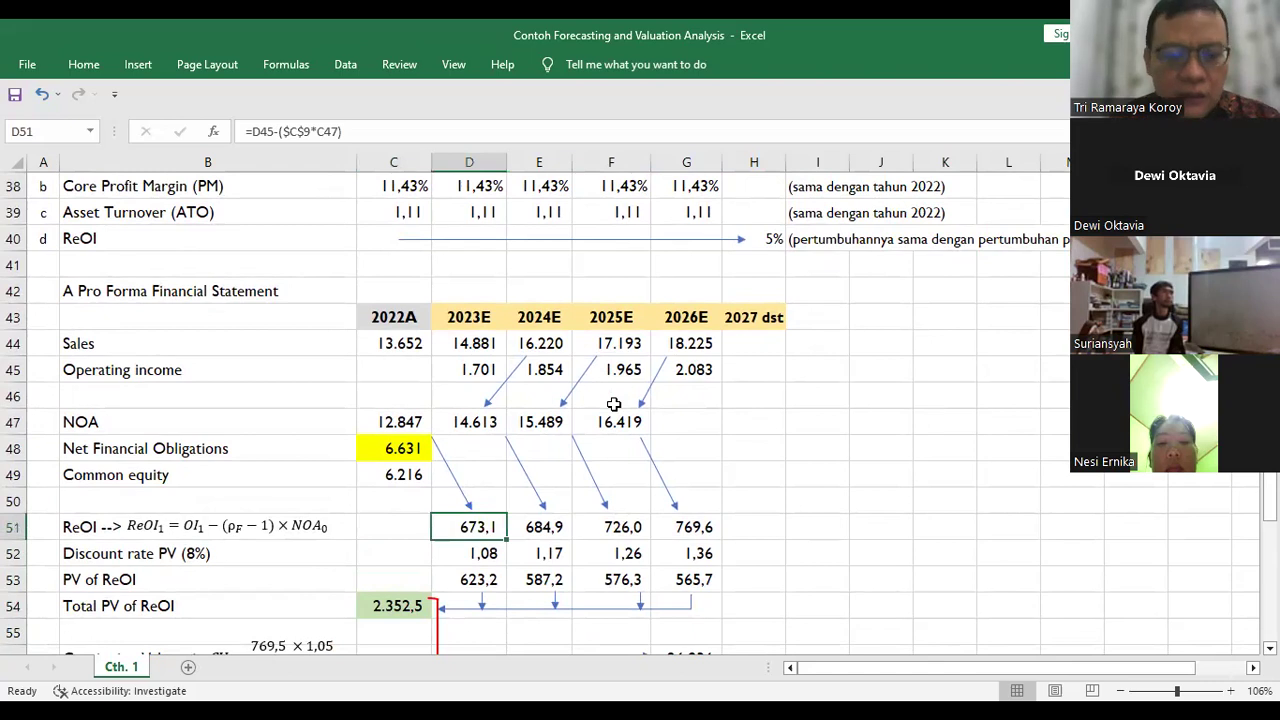
key("F2")
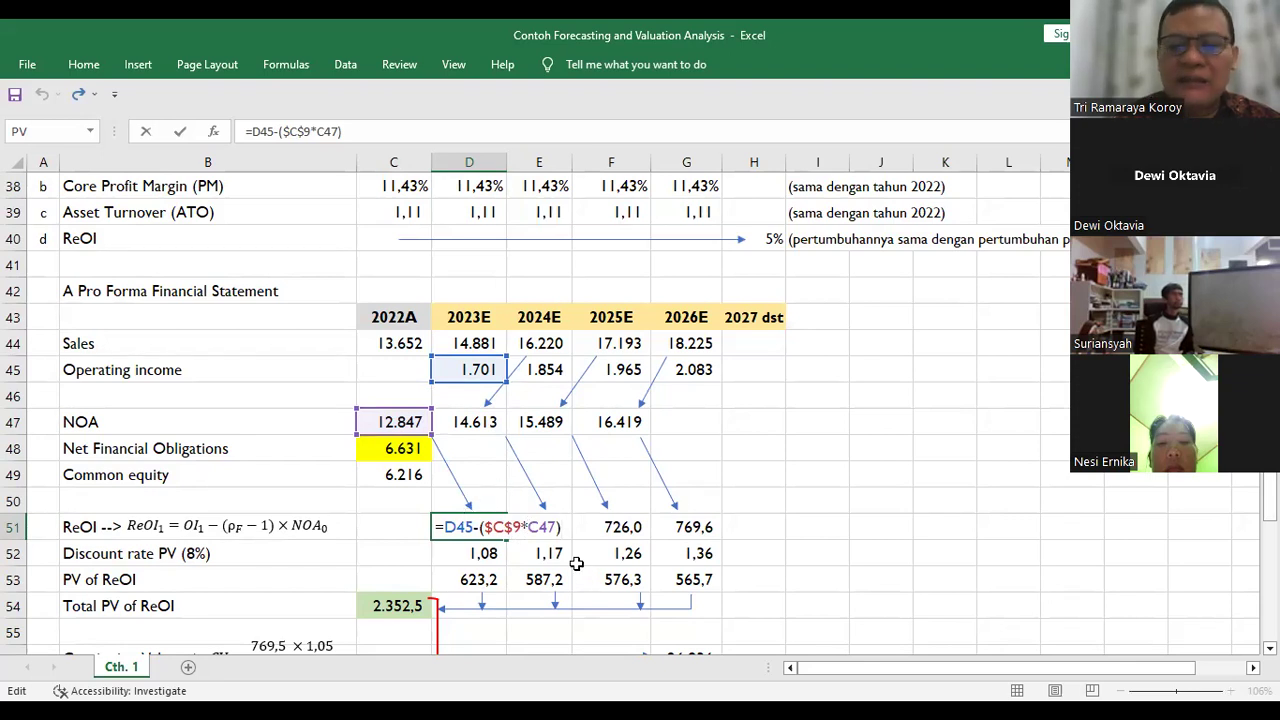
key("Return")
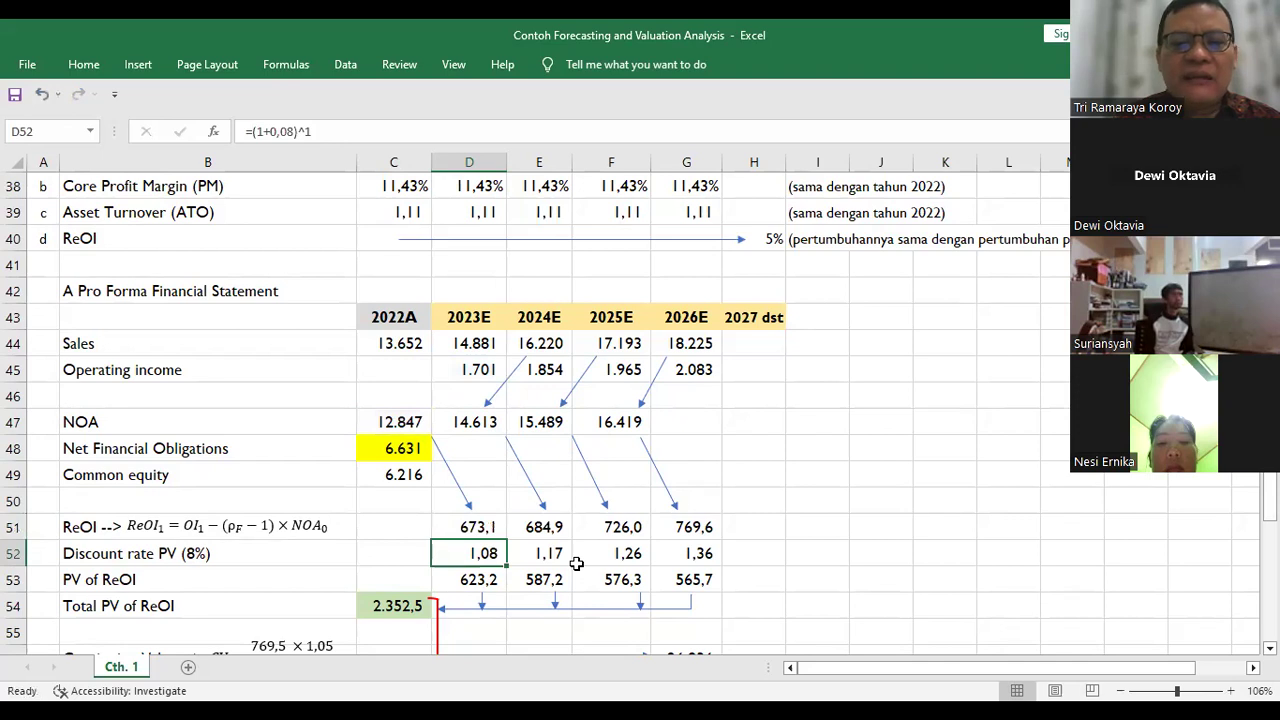
key("Up")
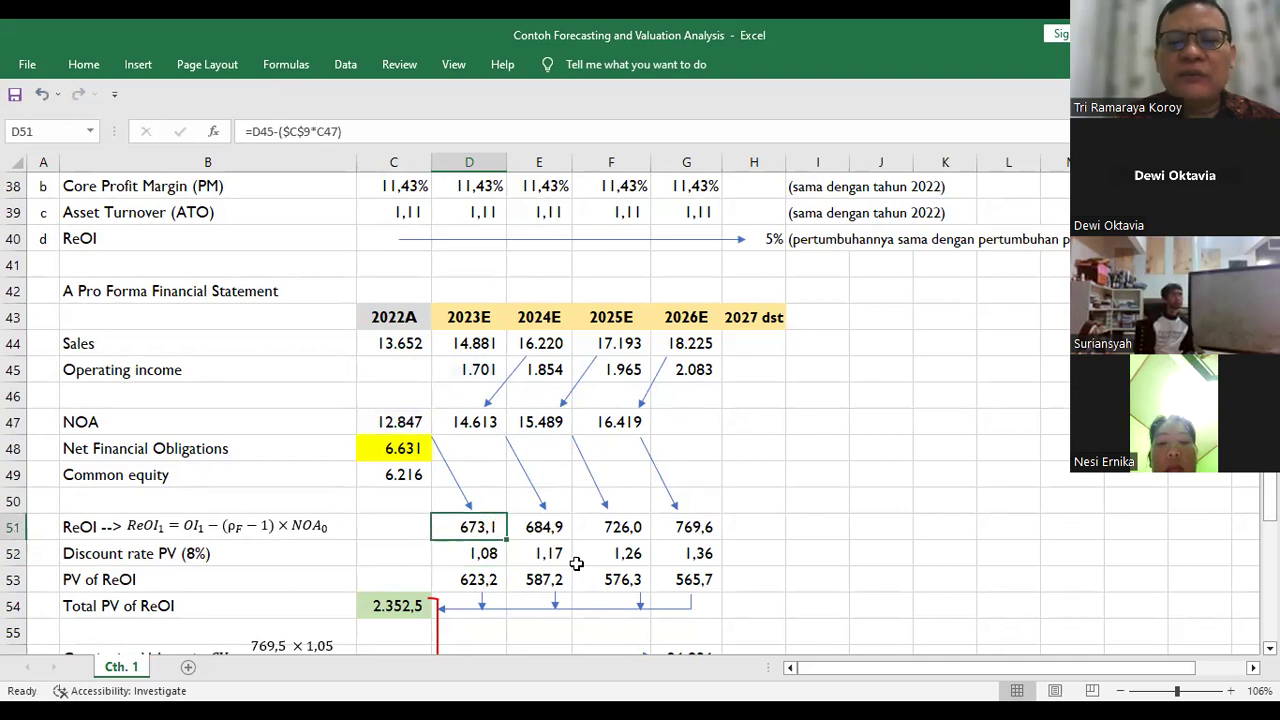
Step: Inspect the remaining ReOI formulas along row 51, from 2024E in E51 to 2026E in G51
key("Right")
key("Right")
key("Right")
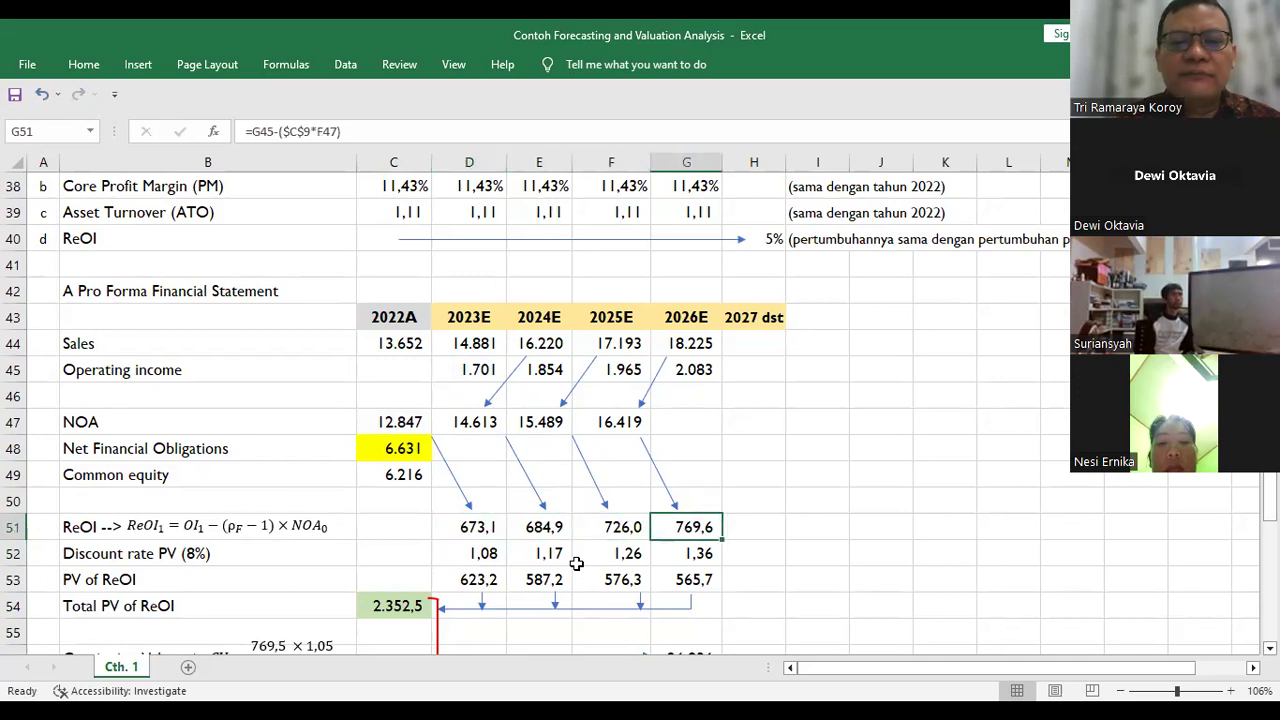
Step: Recheck the ReOI formulas from 2023E to 2026E in row 51, ending on the 2026E figure in G51
key("Left")
key("Left")
key("Left")
key("Right")
key("Right")
key("Right")
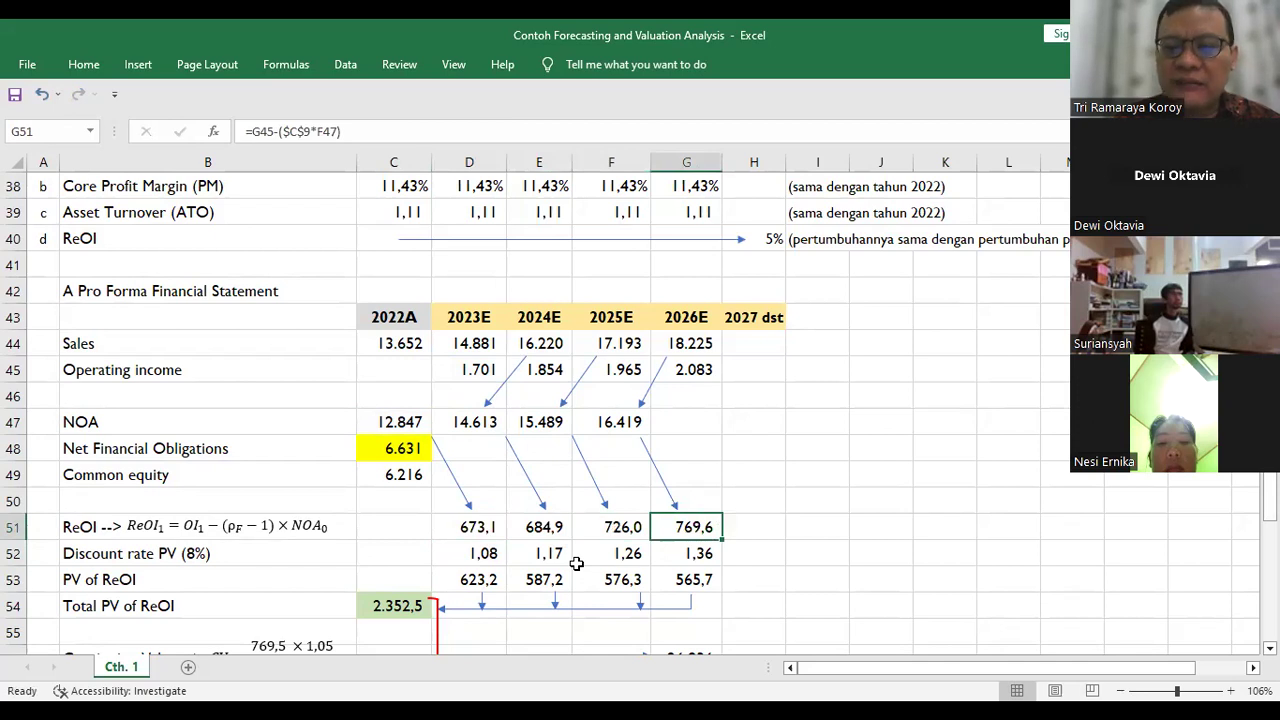
Step: Inspect the 8% discount rate formulas along row 52, starting from 2023E in D52
key("Down")
key("Left")
key("Left")
key("Left")
key("Right")
key("Left")
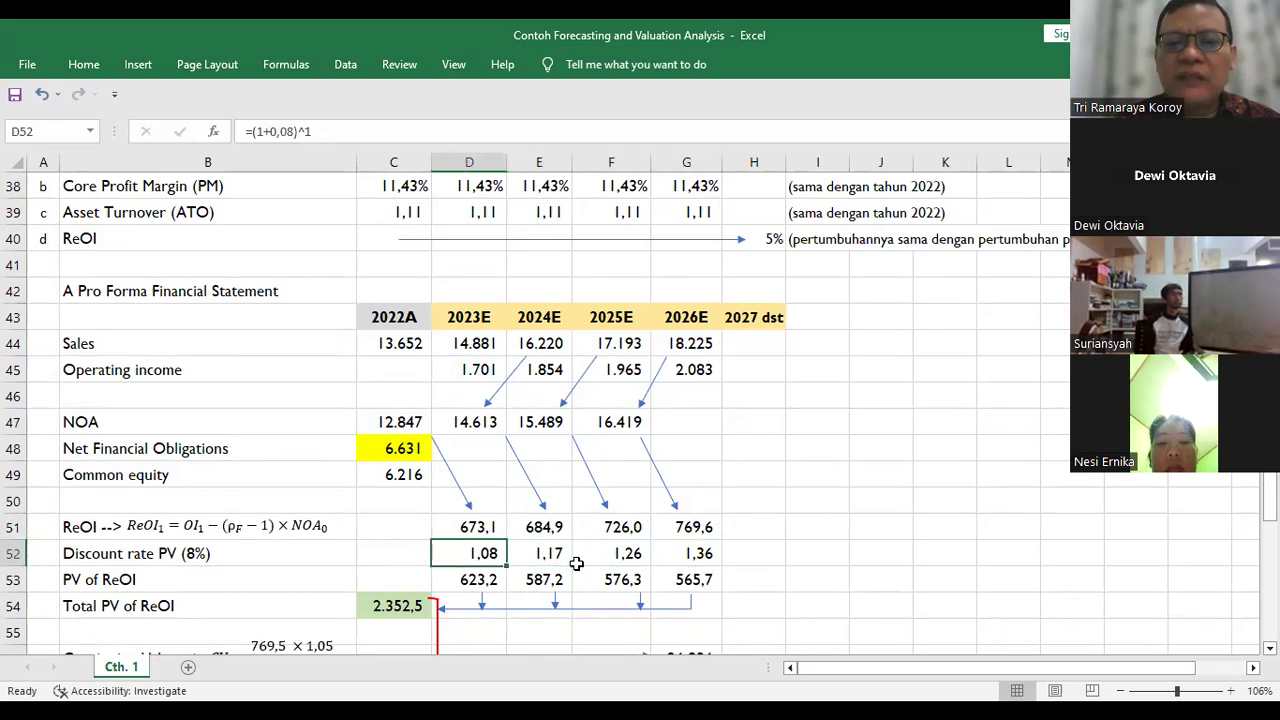
key("Right")
key("Right")
key("Right")
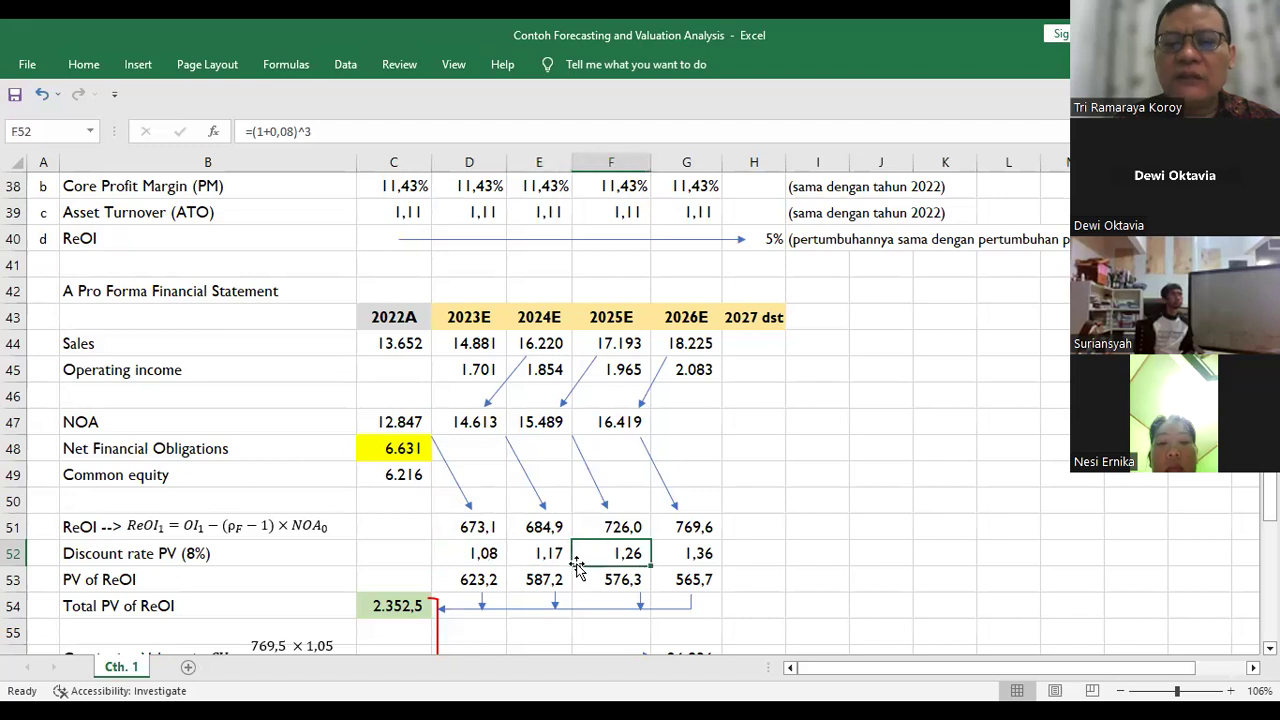
Step: Inspect the 2026E PV of ReOI formula in G53 and the Total PV of ReOI sum in C54
key("Down")
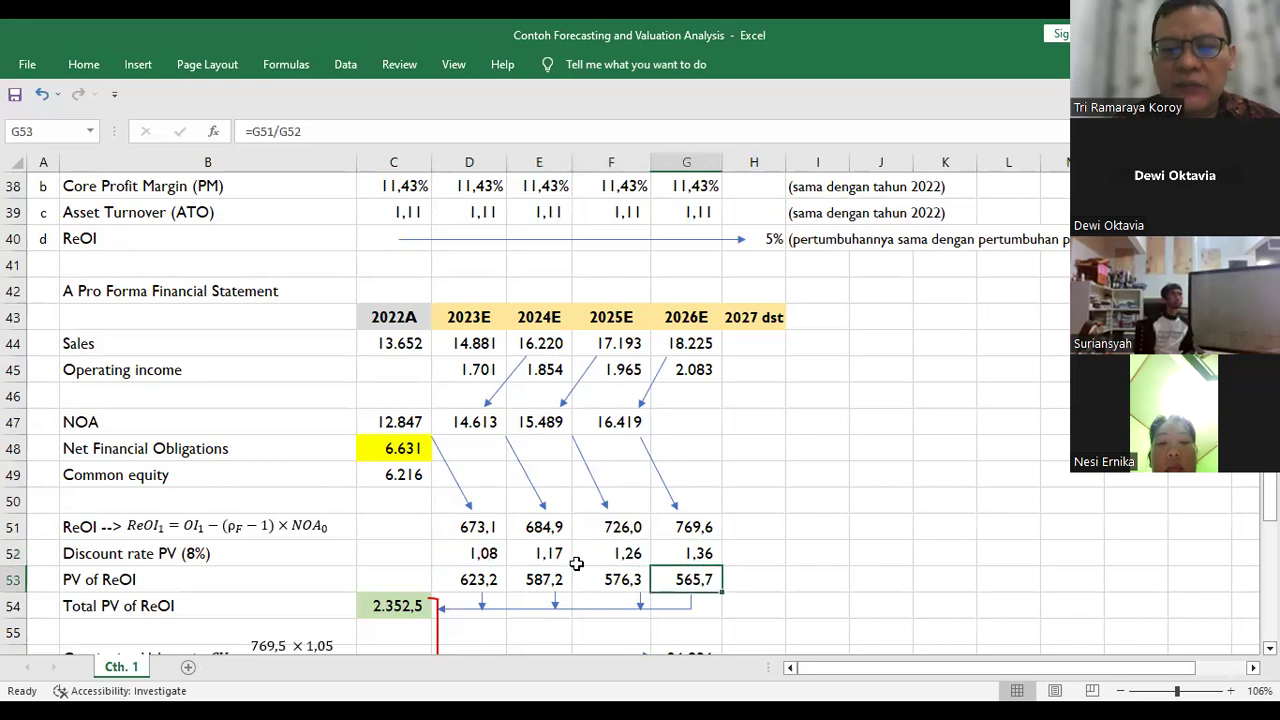
key("Down")
key("Left")
key("Left")
key("Left")
key("Left")
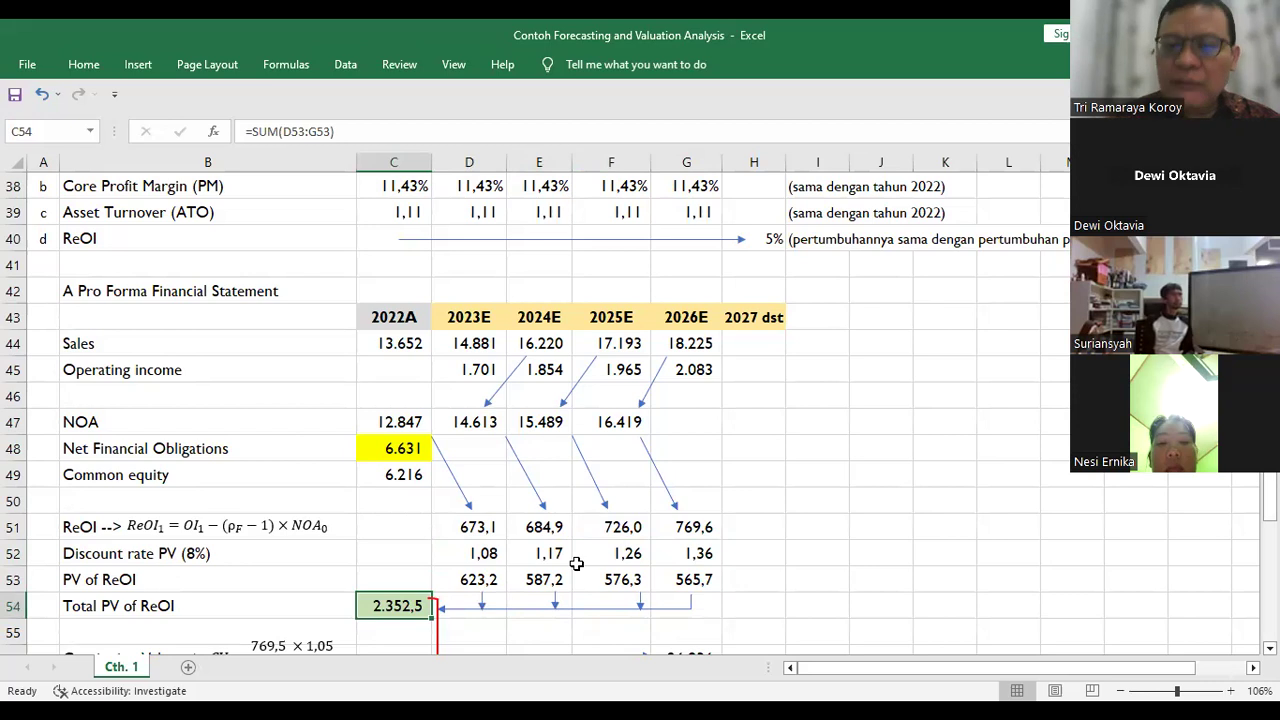
Step: Inspect the Continuing Value formula in G56 against the CV equation beside its label in row 56
key("Down")
key("Down")
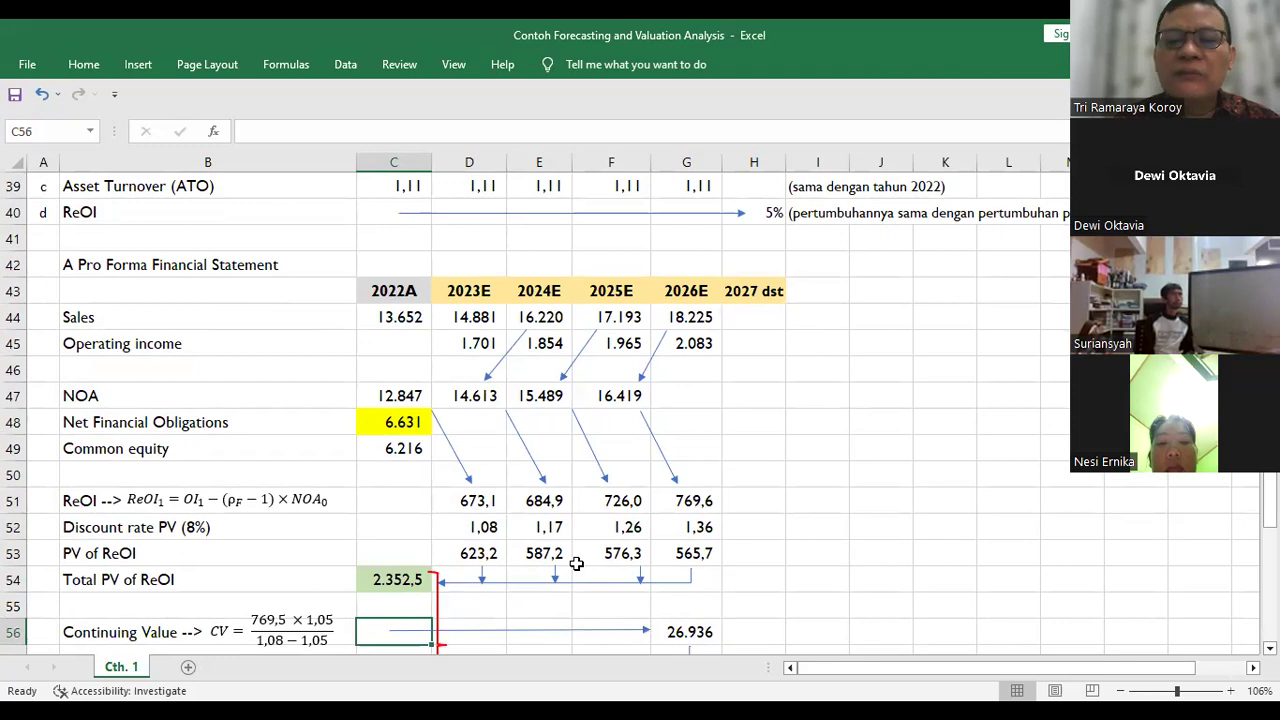
key("Right")
key("Right")
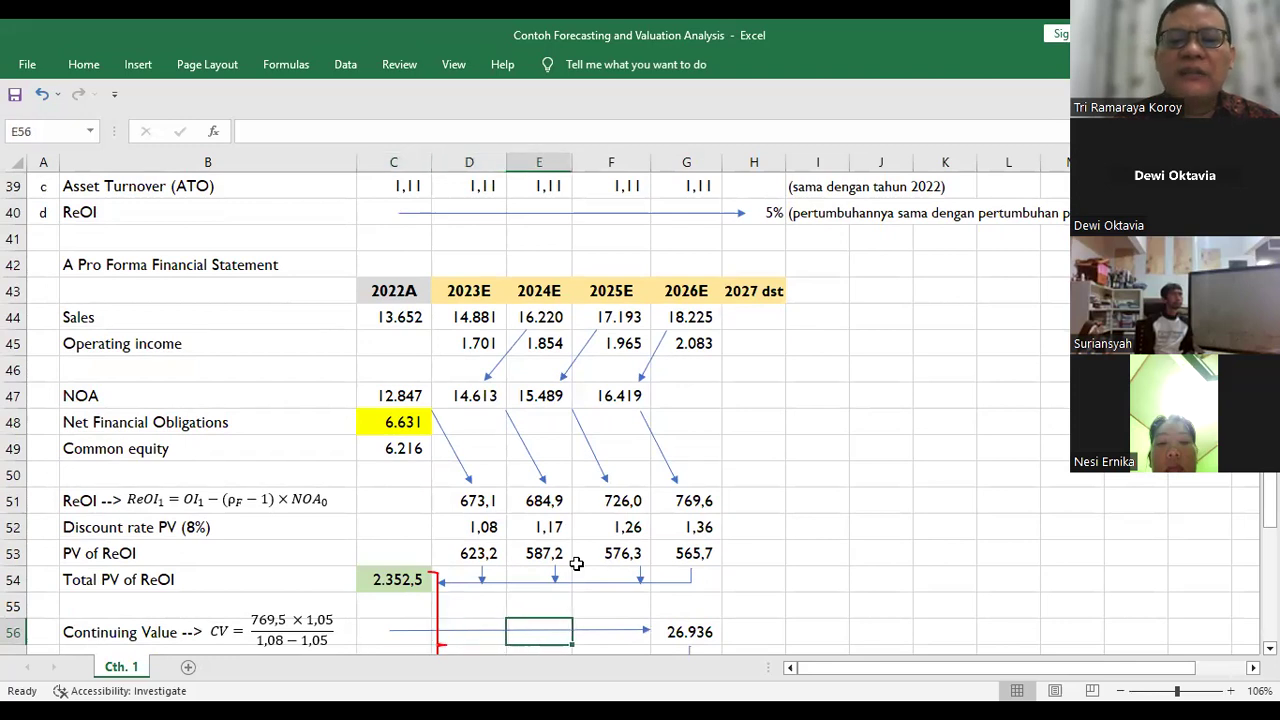
key("Right")
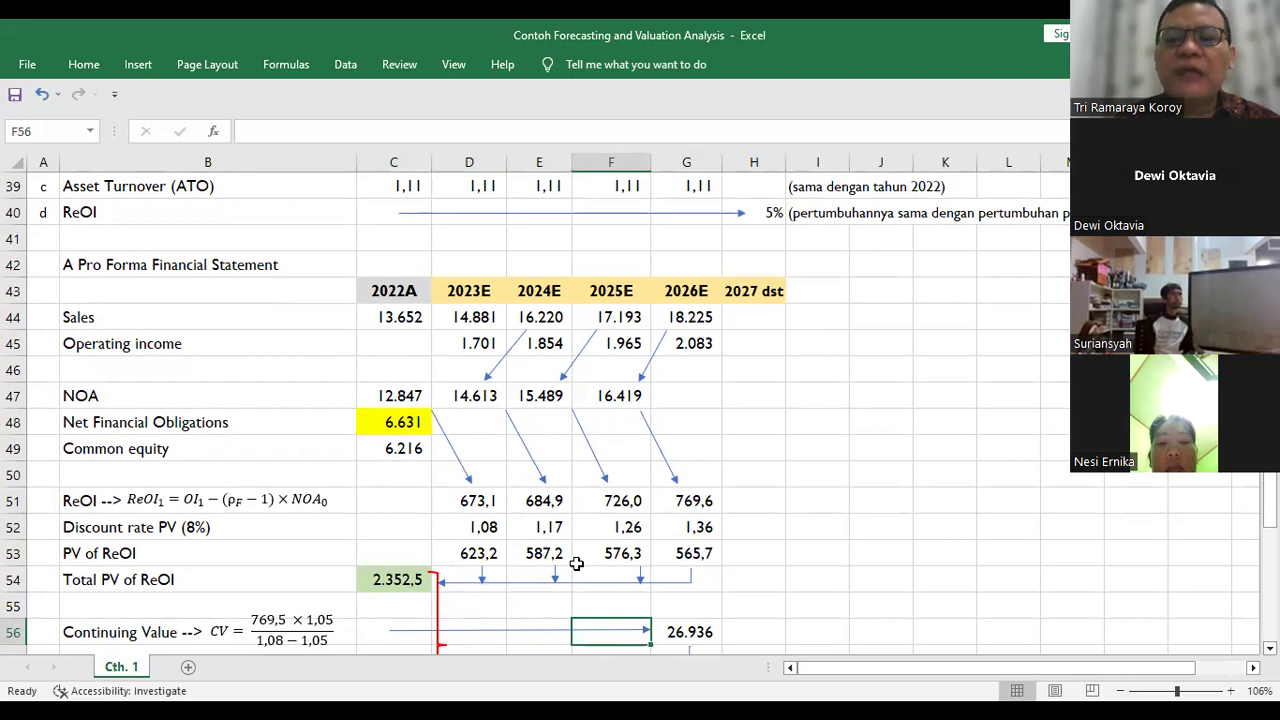
key("Right")
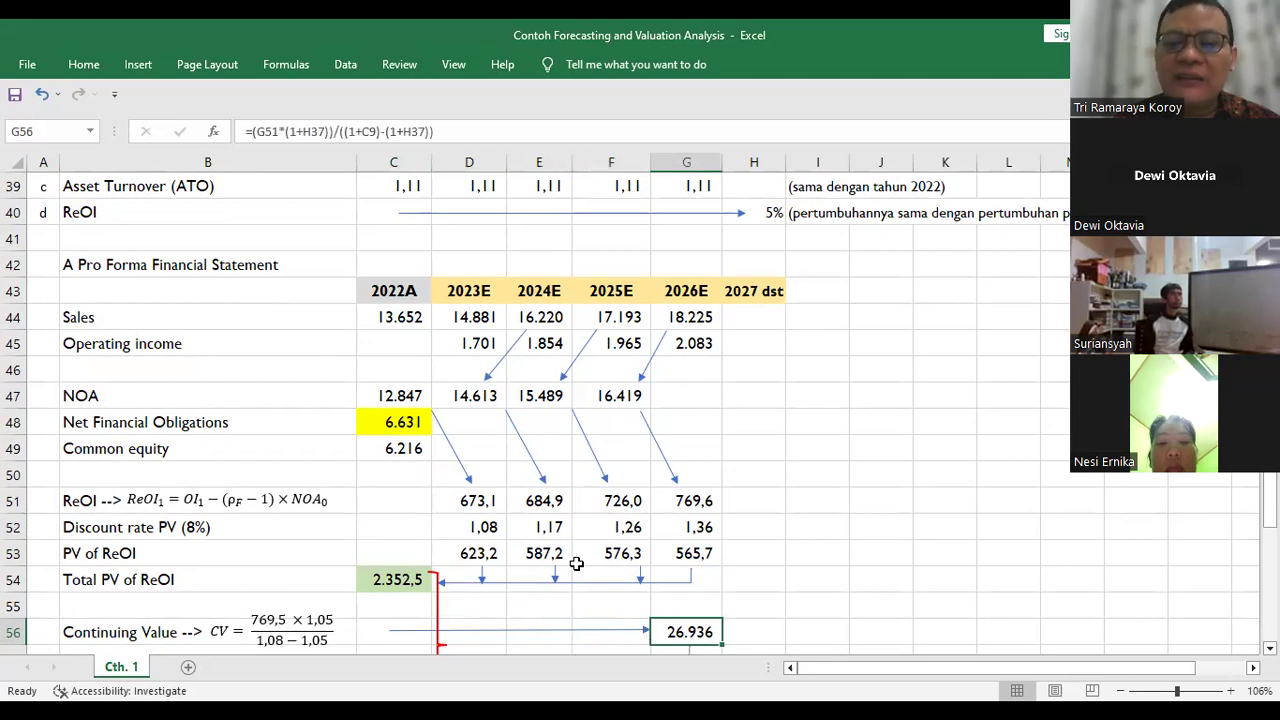
scroll(549, 563, "down", 2)
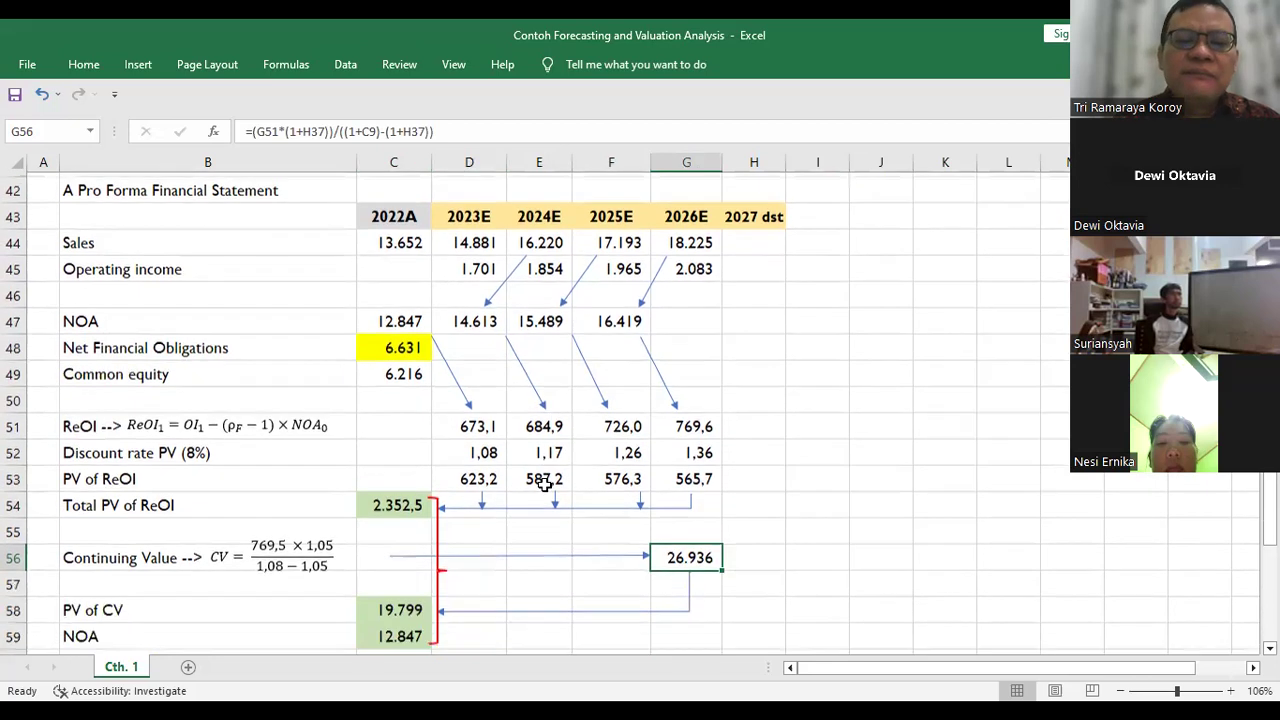
left_click(392, 481)
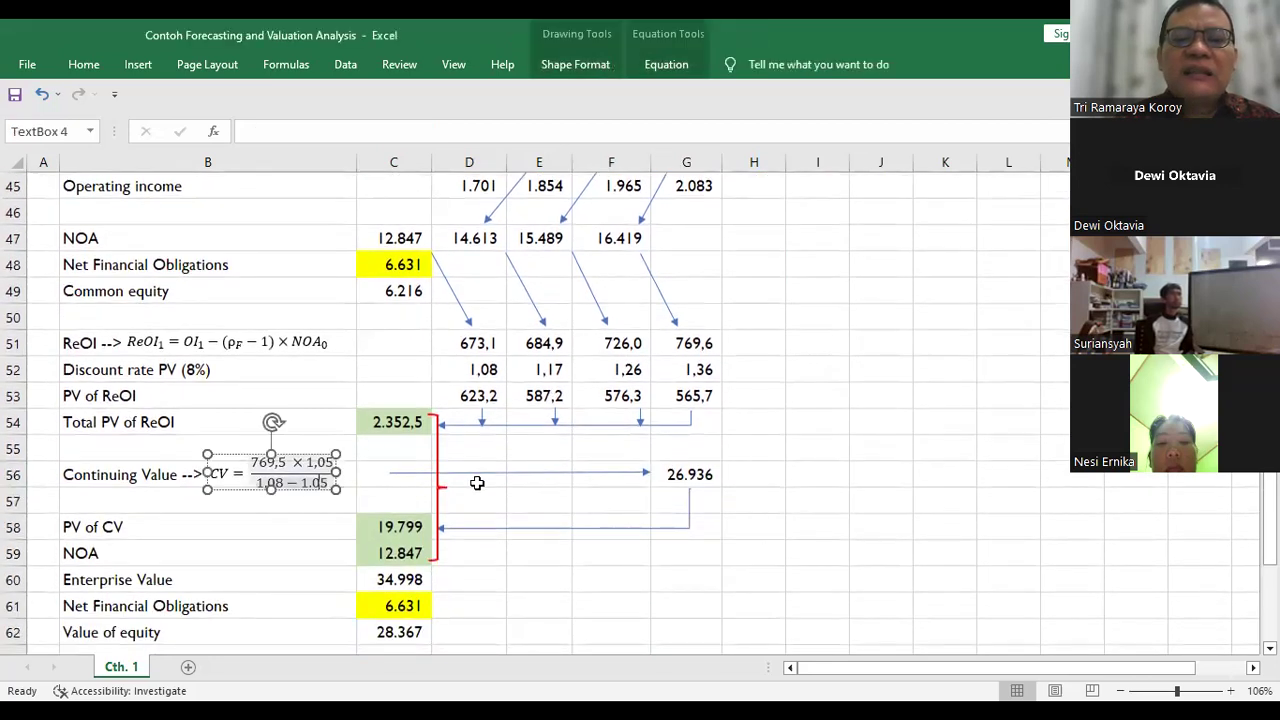
left_click(689, 506)
left_click(685, 463)
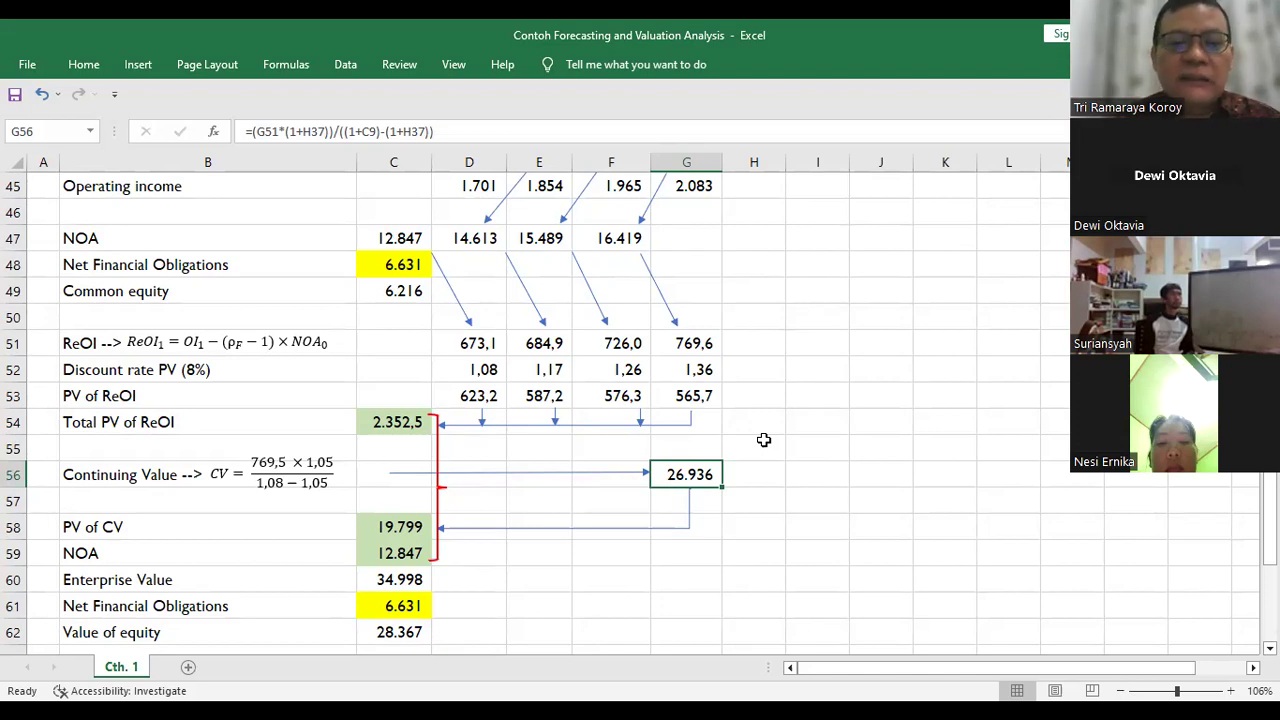
Step: Inspect the PV of CV formula in C58, which discounts the continuing value from G56
key("Down")
key("Down")
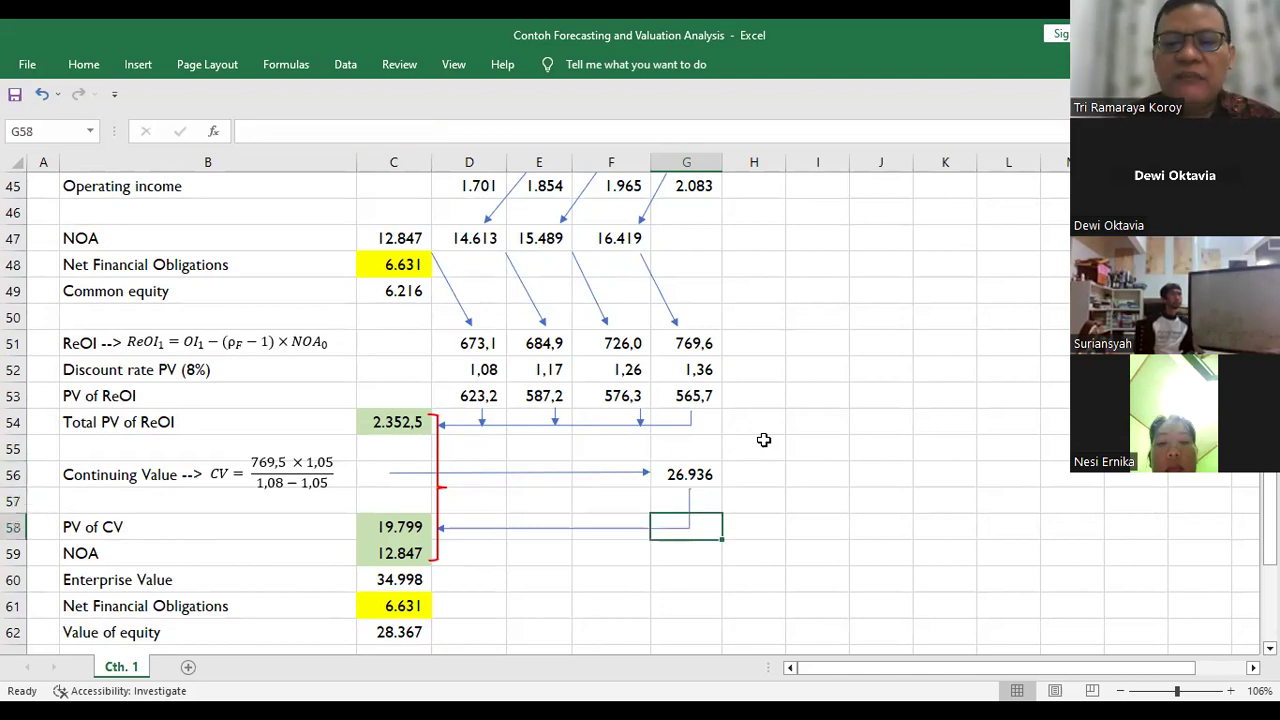
key("Left")
key("Left")
key("Left")
key("Left")
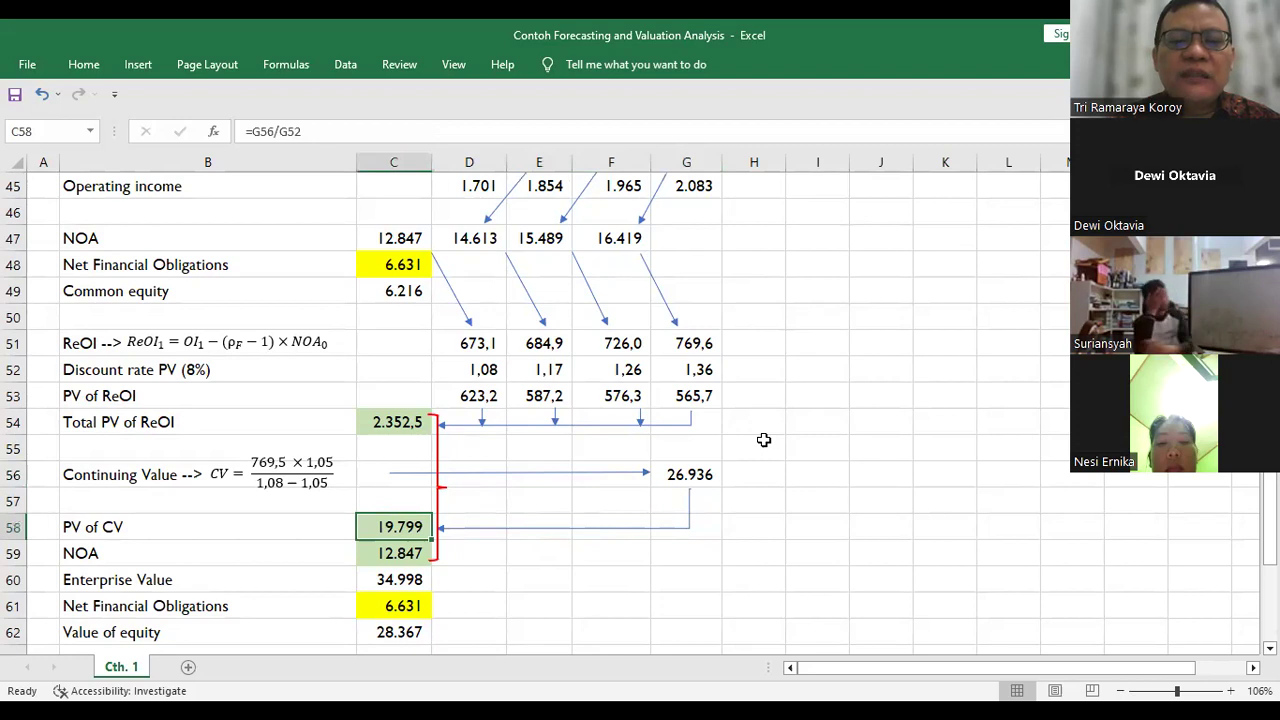
key("Down")
key("Up")
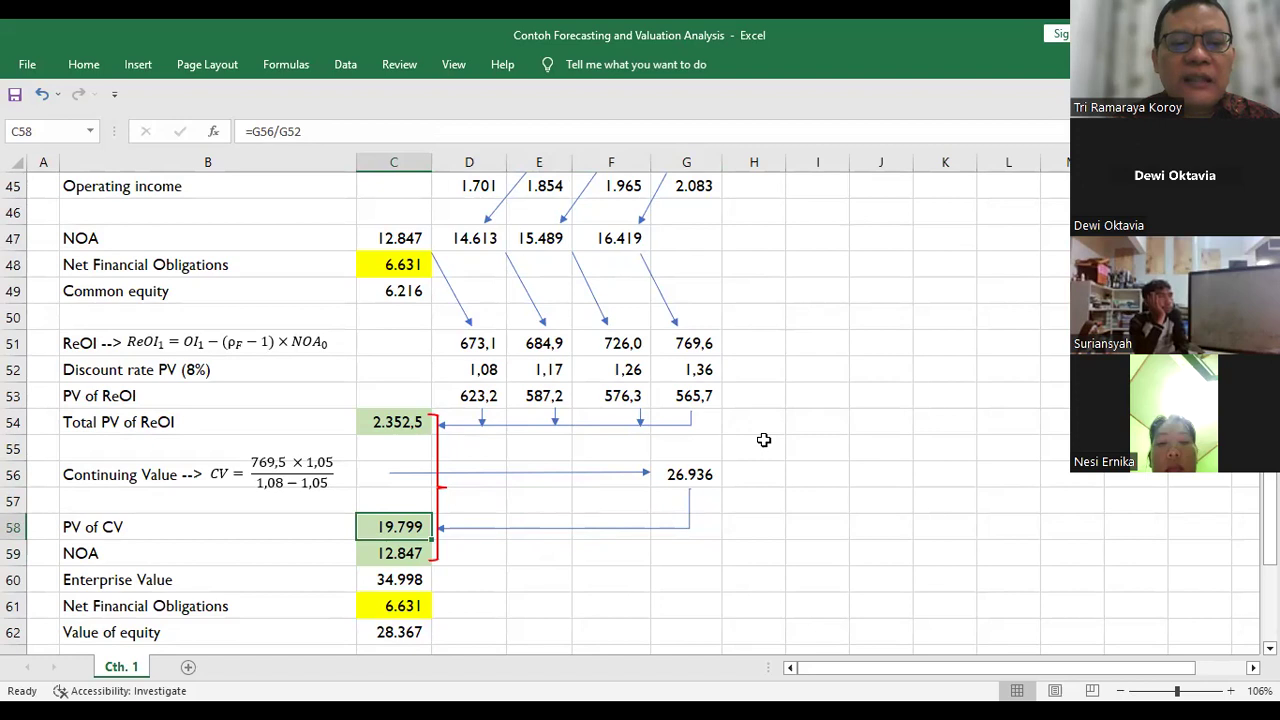
key("Down")
key("Up")
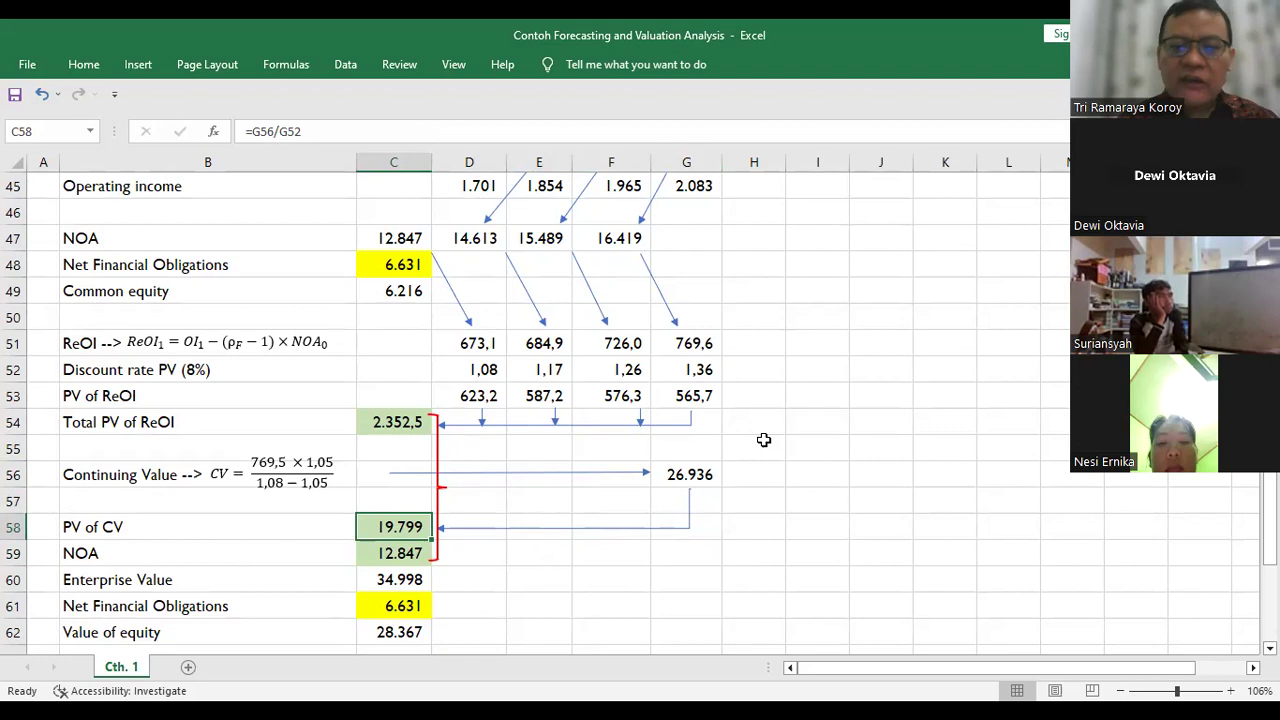
Step: Review the NOA in C59, the Enterprise Value sum in C60 and the Net Financial Obligations link in C61
key("Down")
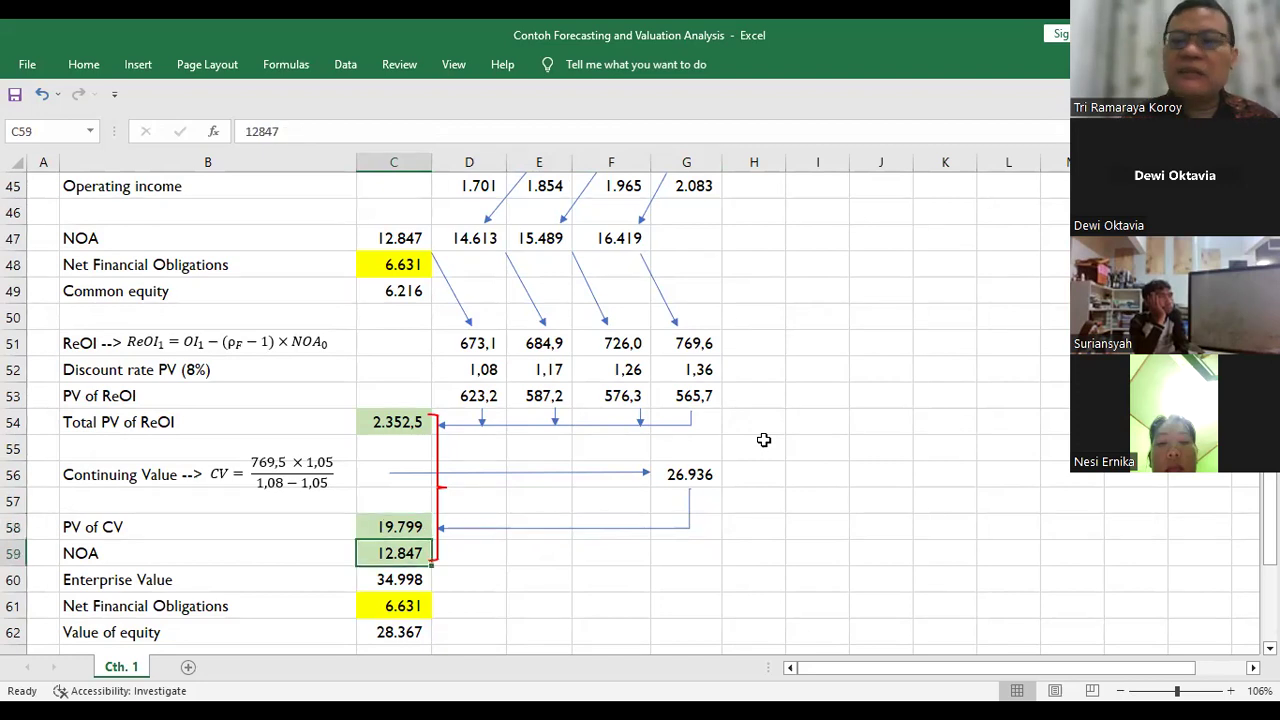
key("Down")
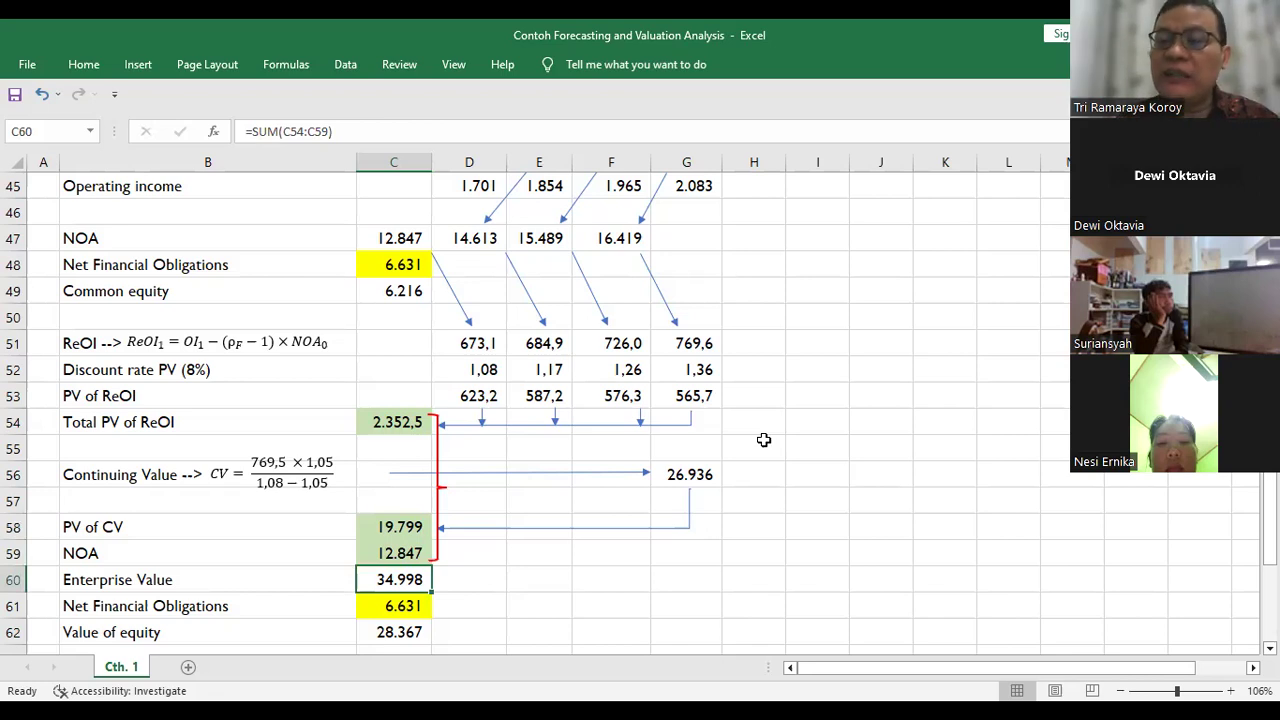
key("Down")
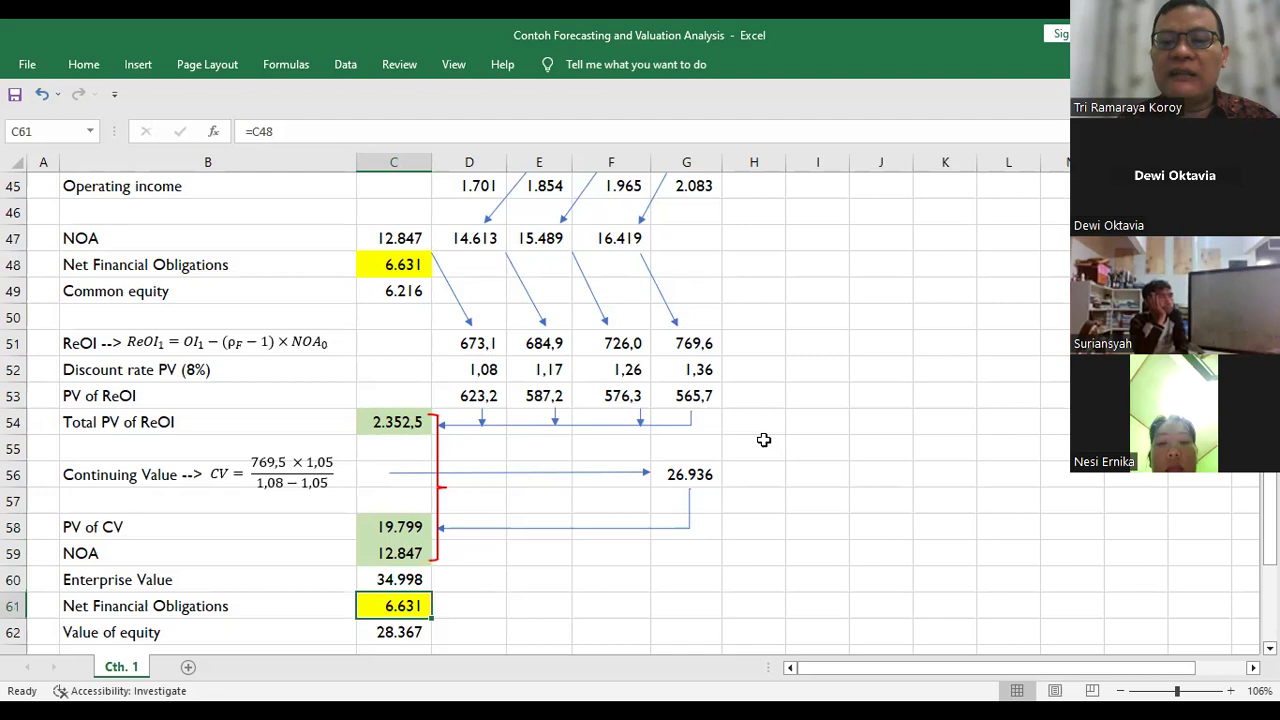
key("Up")
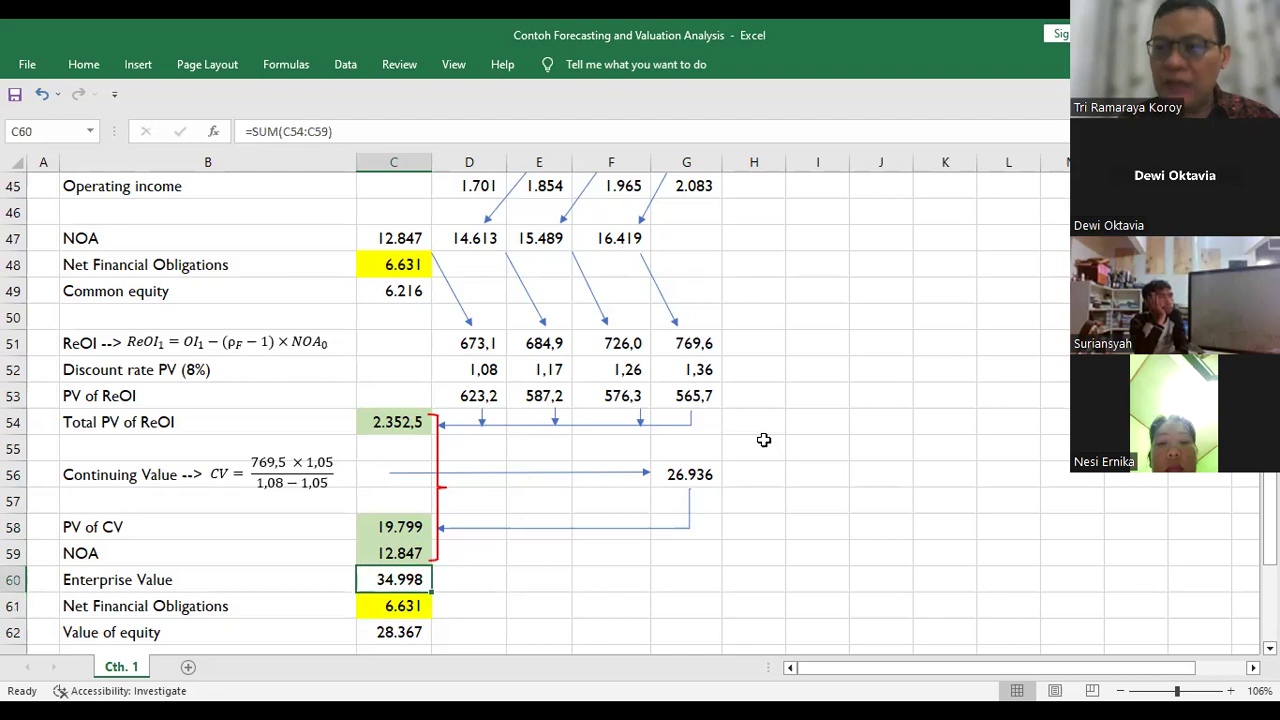
key("Down")
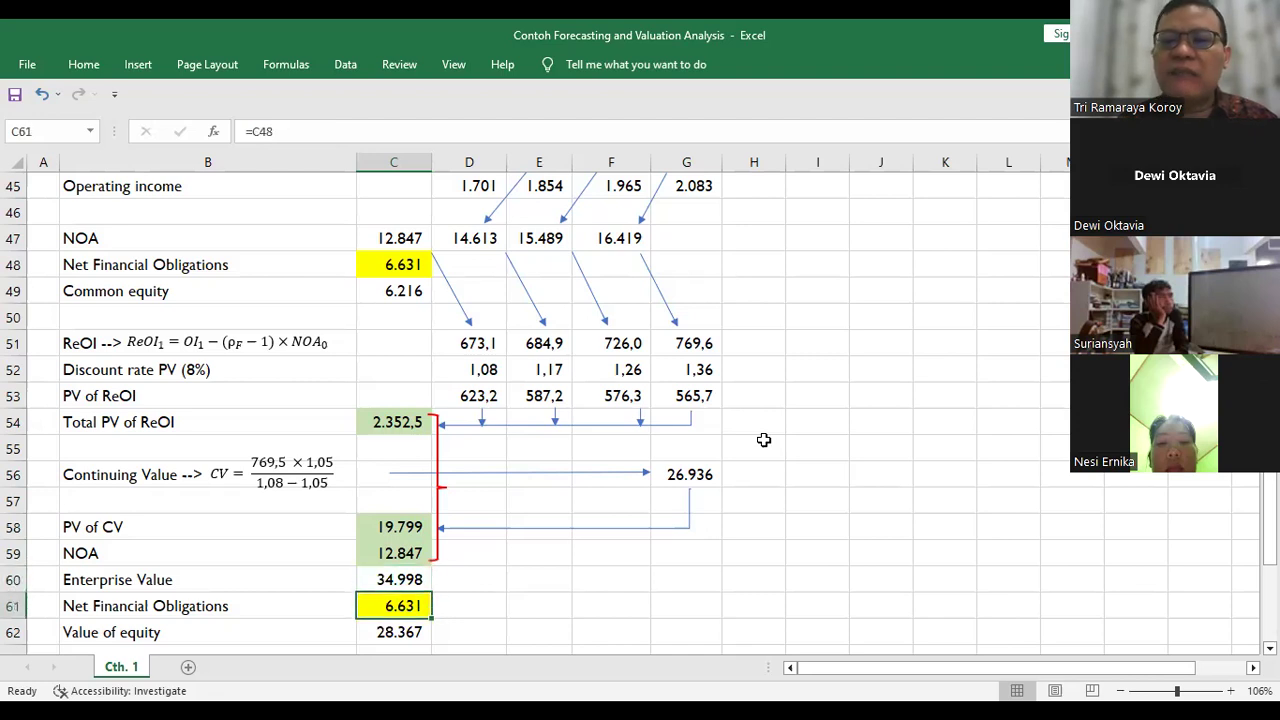
Step: Review the Value of equity in C62 and inspect the value per share formula in C64
key("Down")
key("Down")
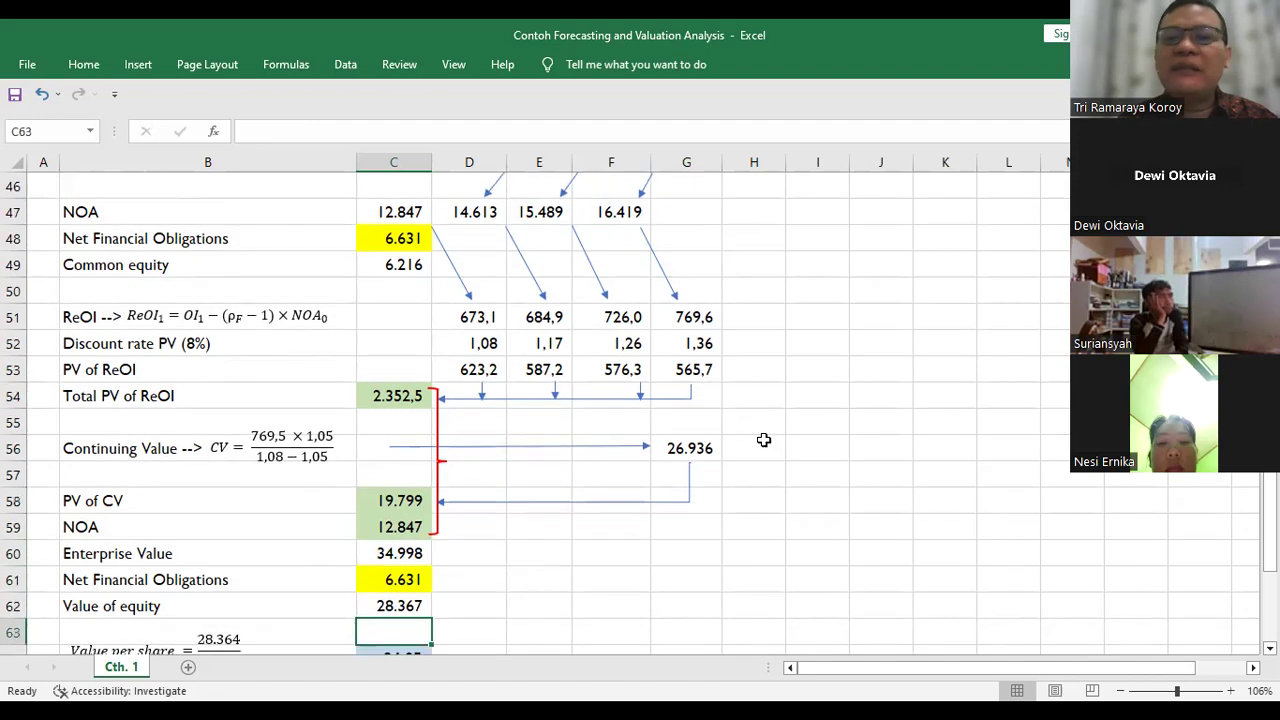
key("Up")
key("Down")
key("Down")
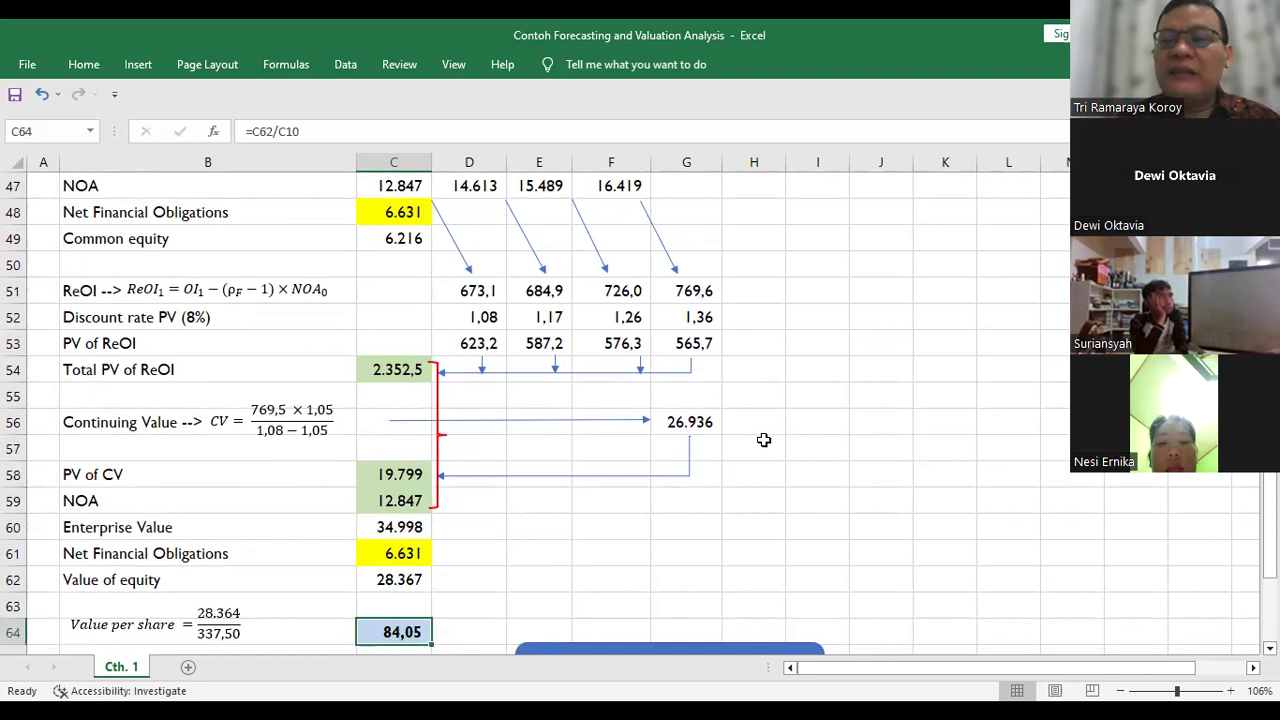
key("Down")
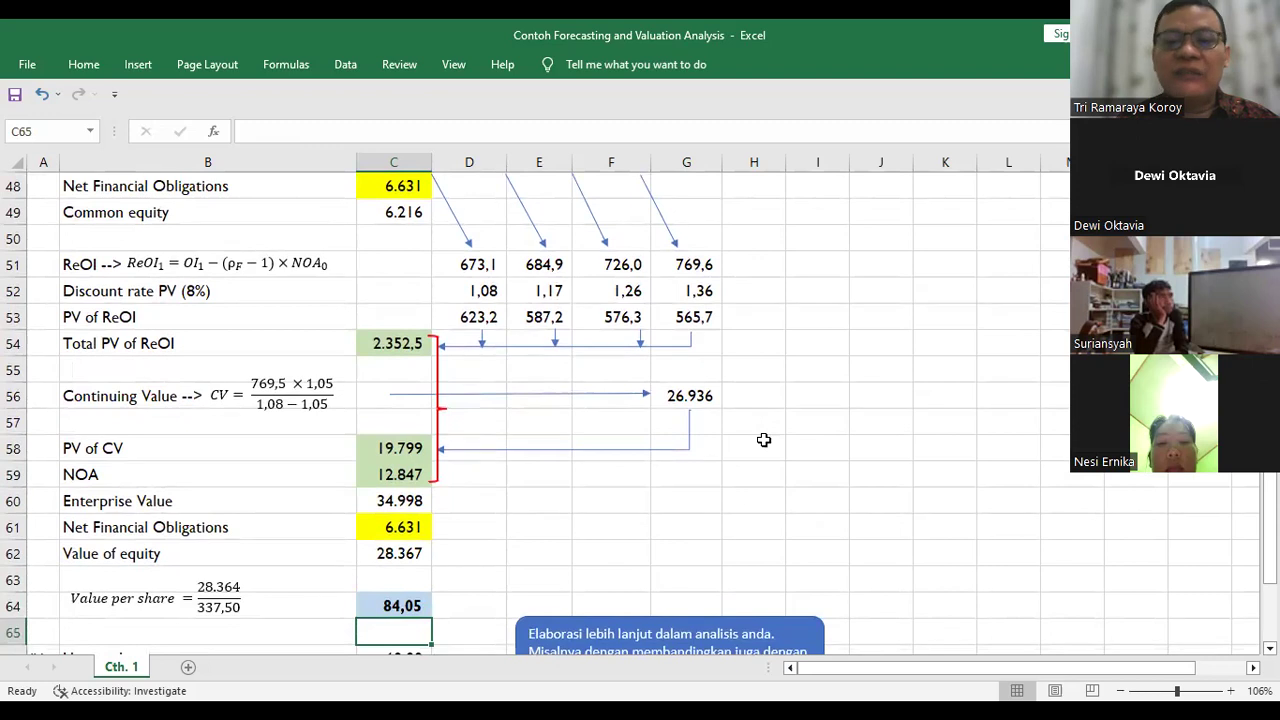
key("Up")
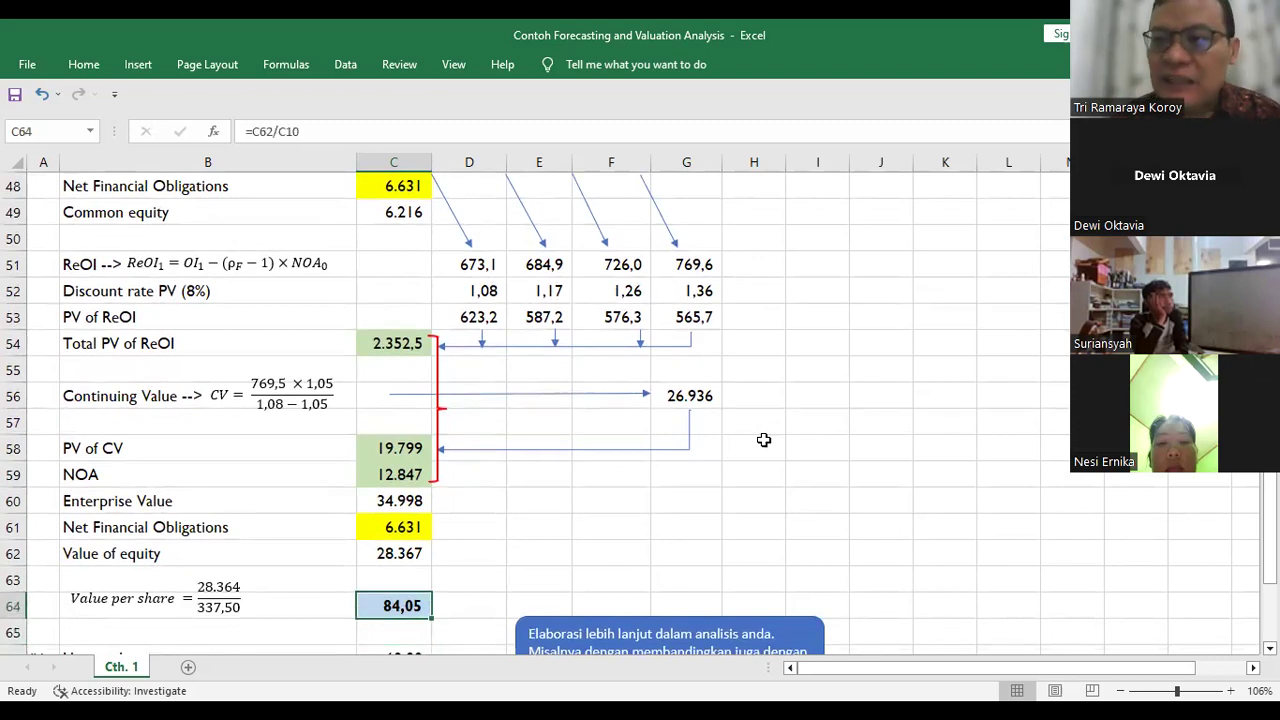
Step: Review the section IV comparison in C66 to C68, returning to the Harga saham entry in row 66
key("Down")
key("Down")
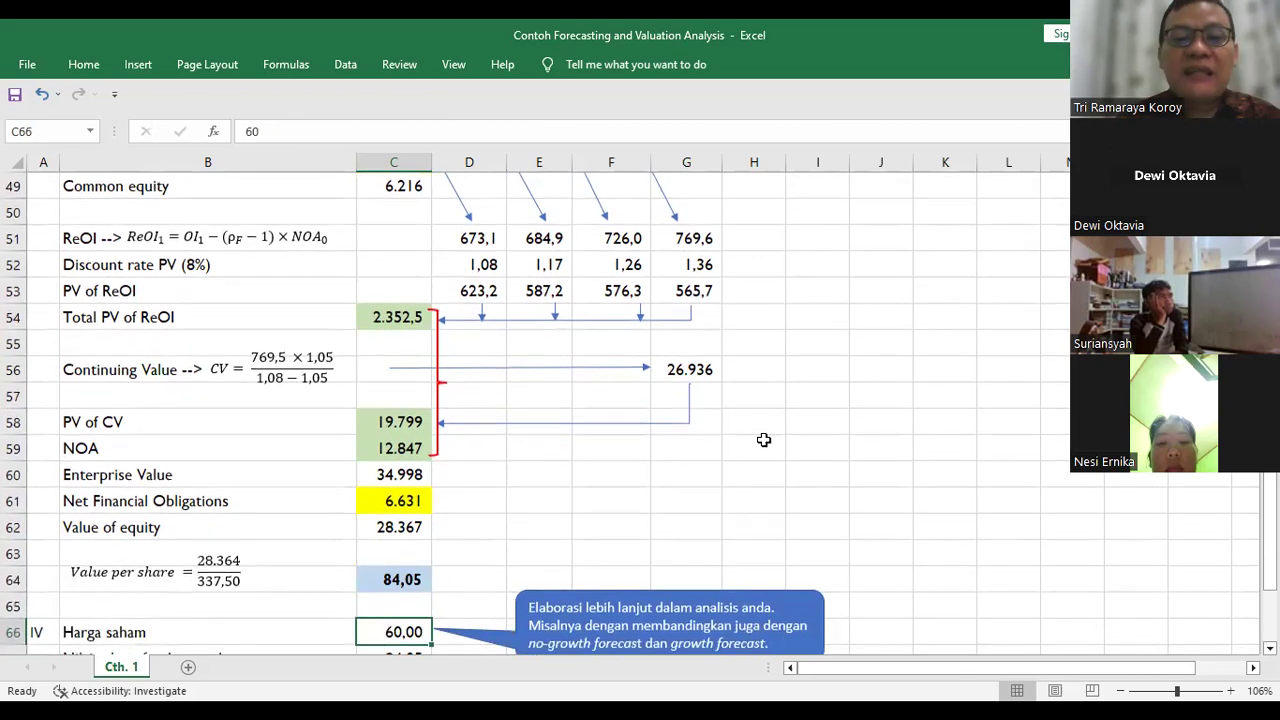
key("Down")
key("Down")
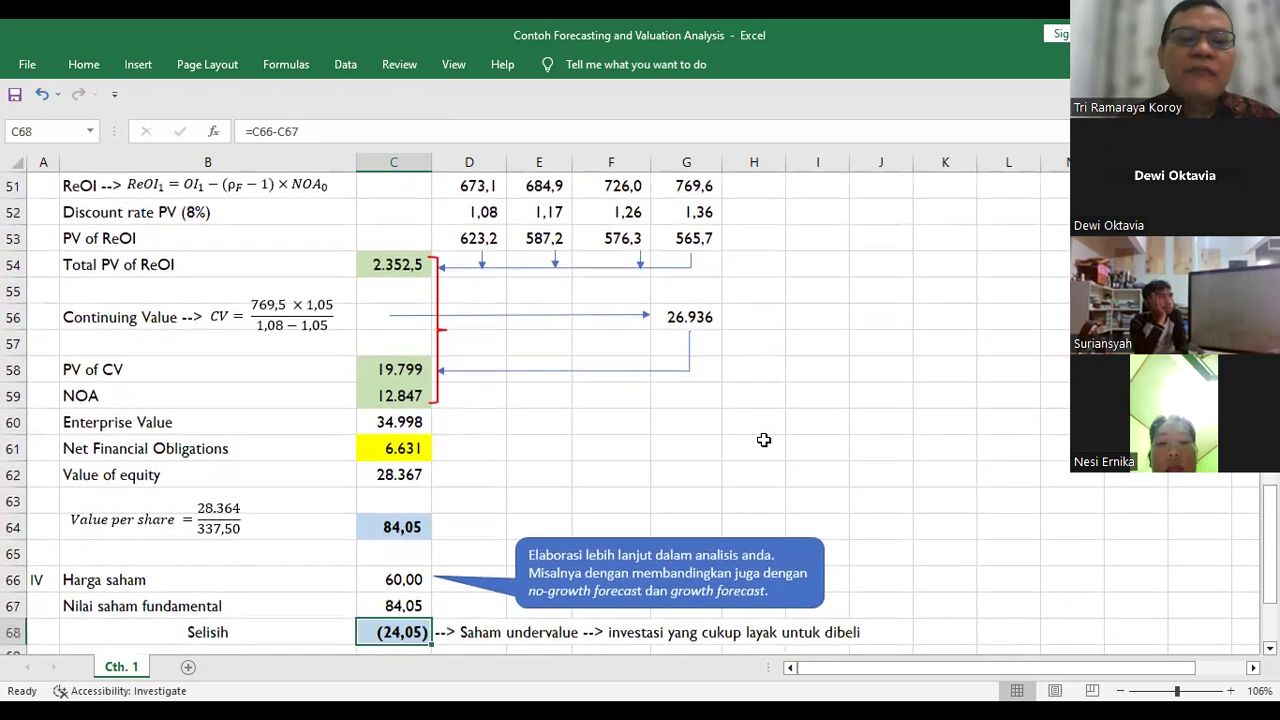
key("Up")
key("Up")
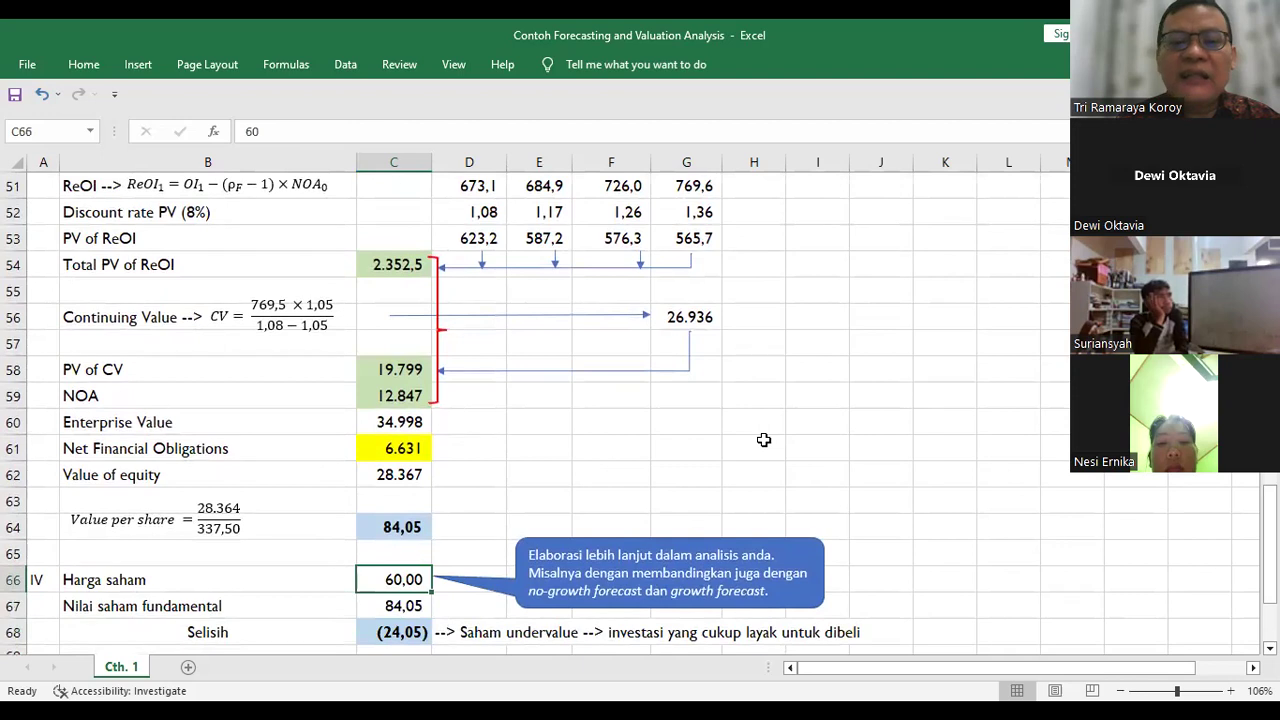
key("Left")
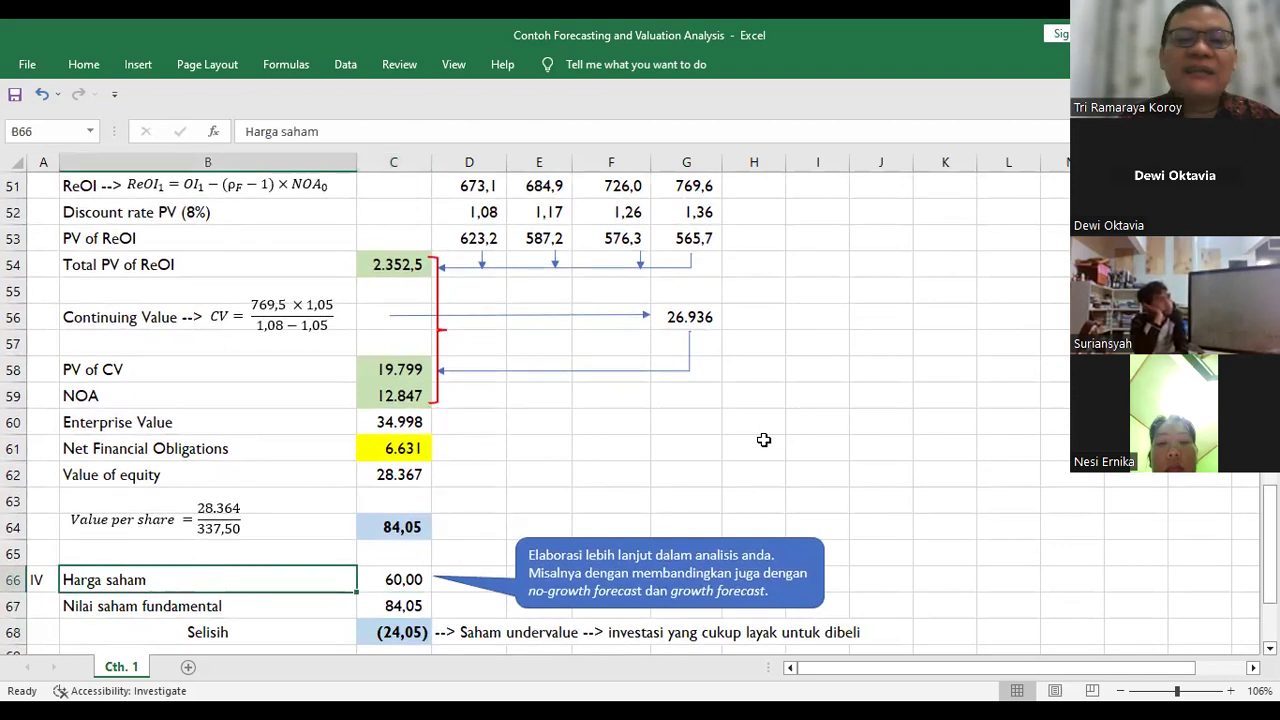
key("Right")
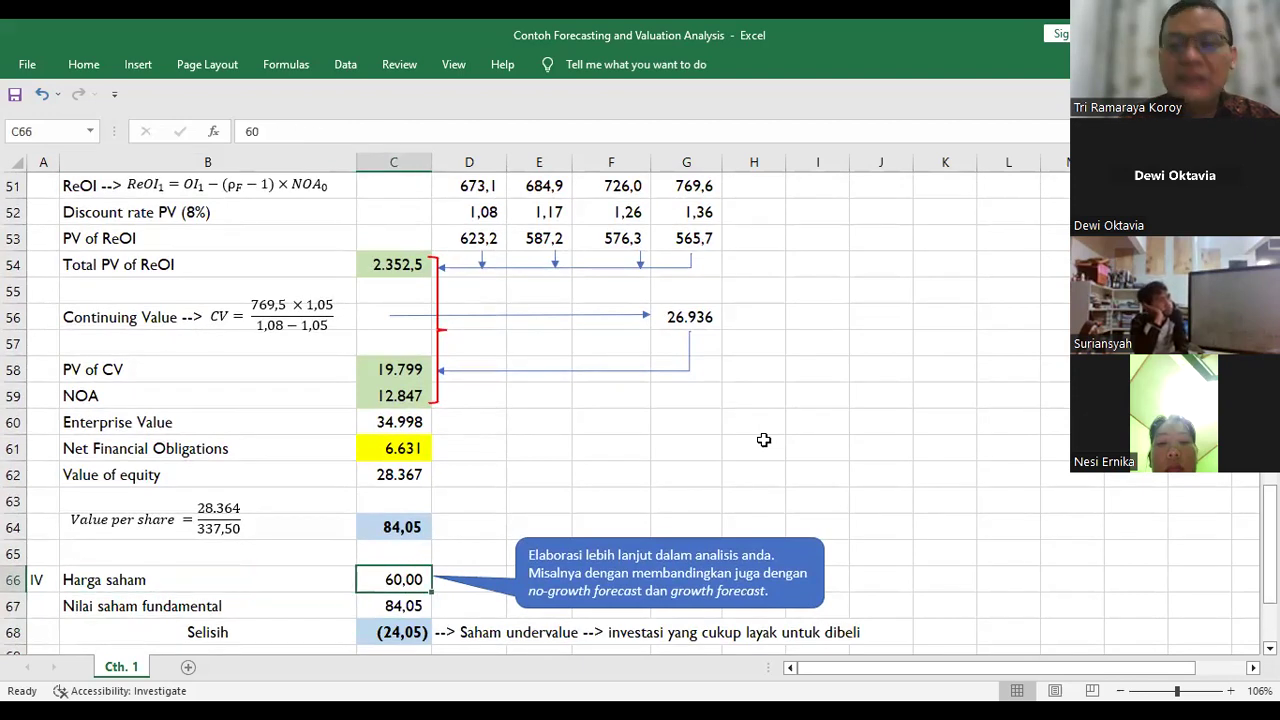
Step: Compare the value per share in C64 with the section IV price, fundamental value and Selisih formulas, ending on the investment conclusion in D68
key("Up")
key("Down")
key("Up")
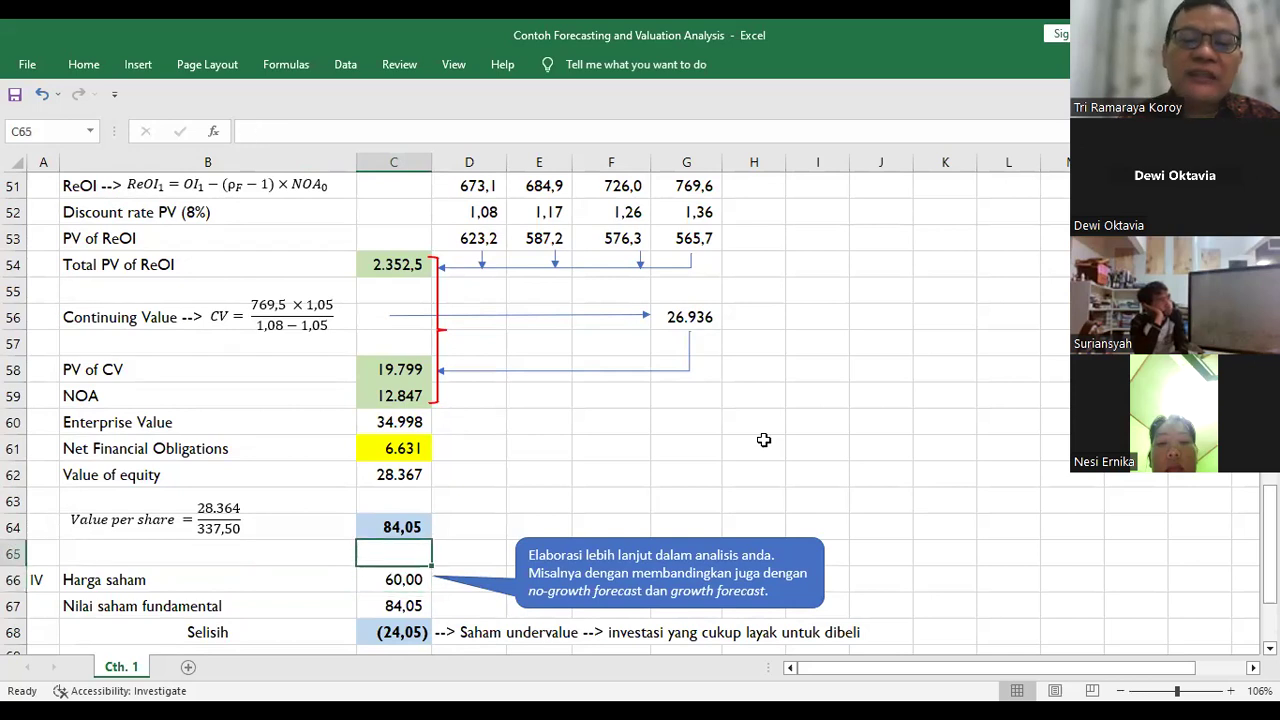
key("Up")
key("Down")
key("Down")
key("Down")
key("Down")
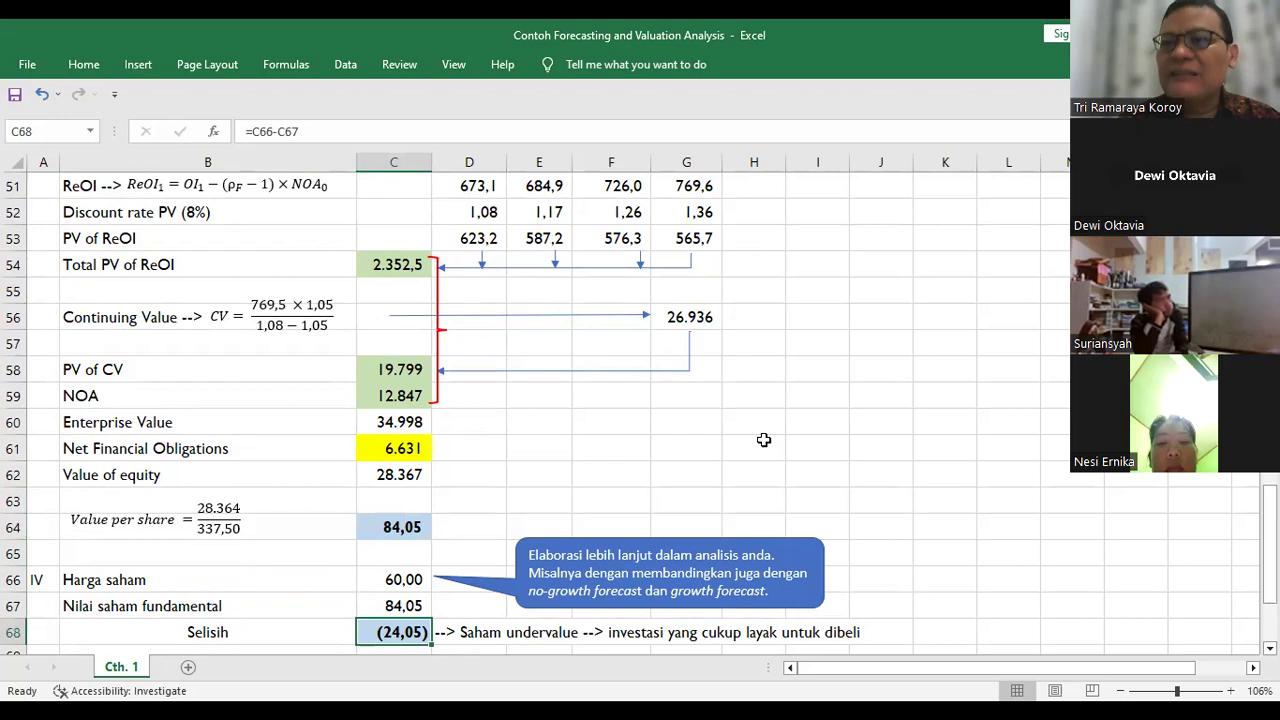
key("Up")
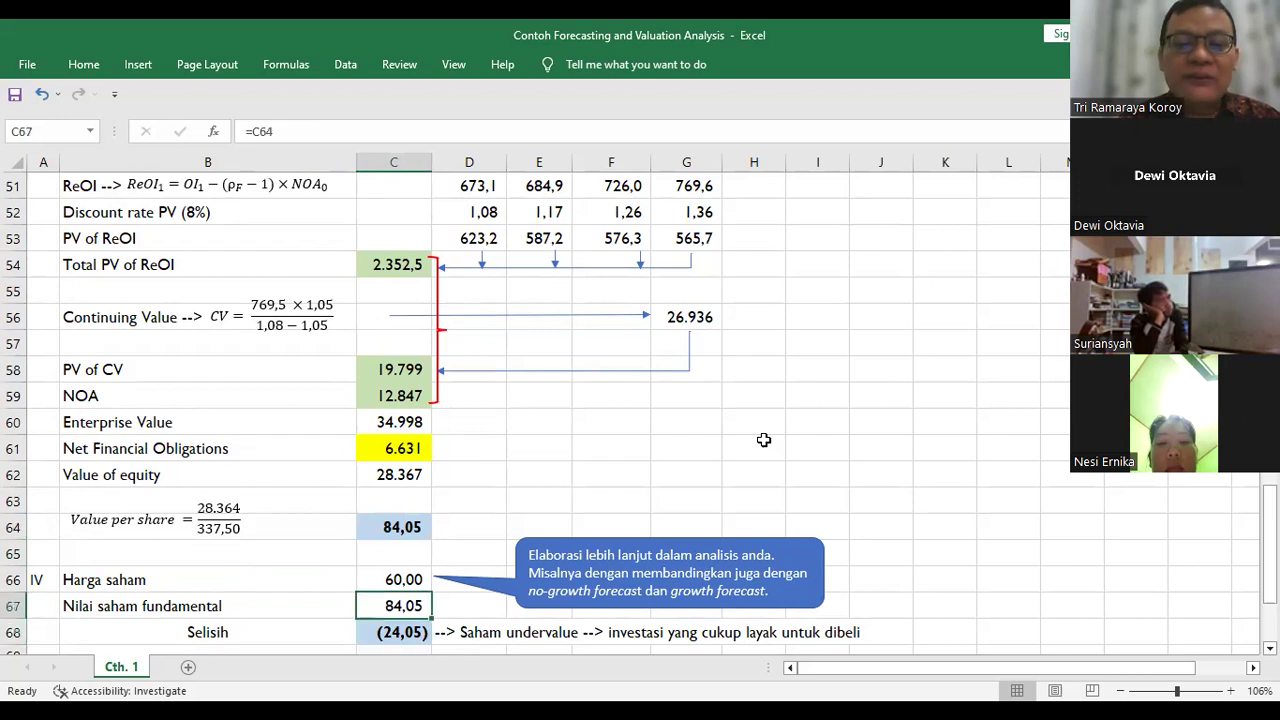
key("Down")
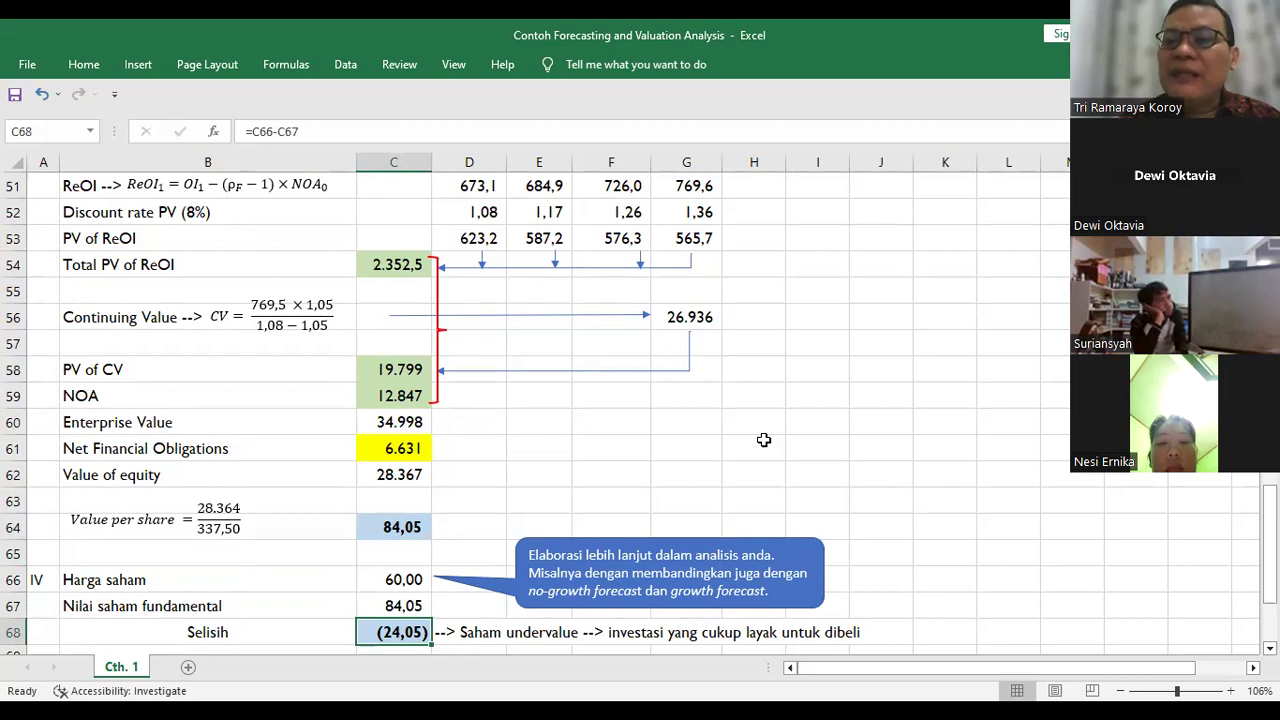
key("Right")
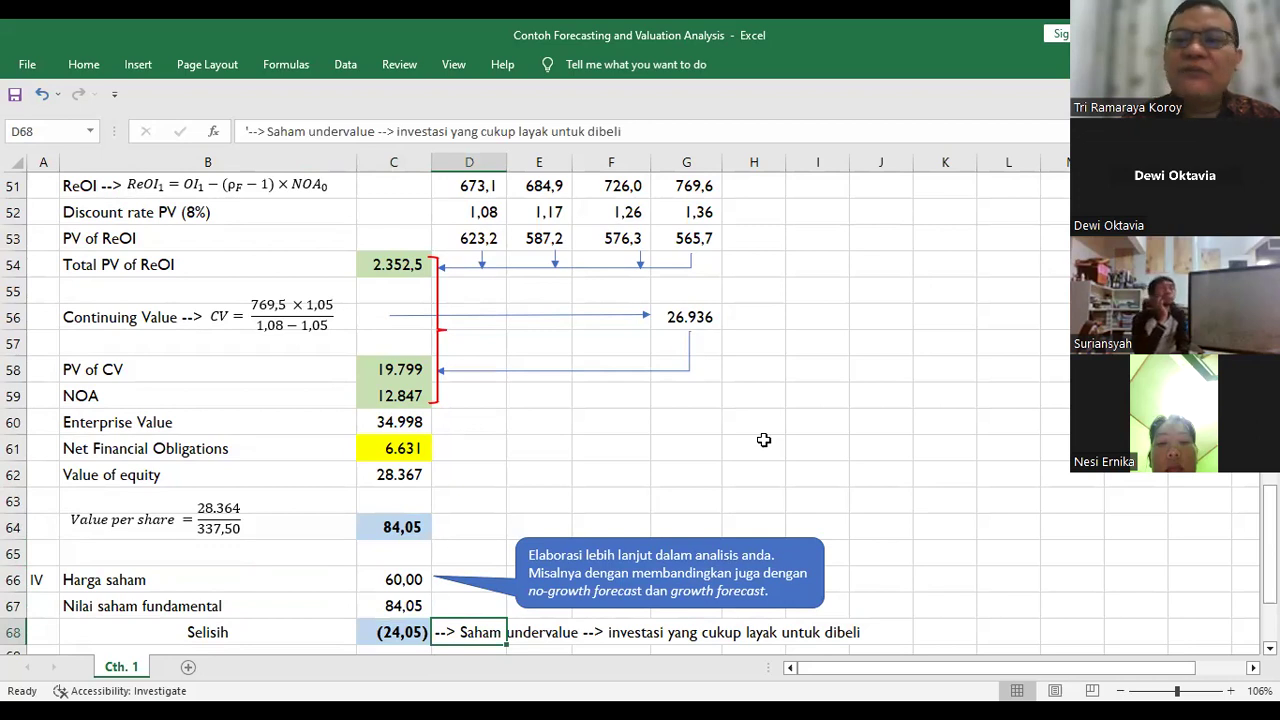
Step: Review the investment conclusion in D68 against the section III forecast assumptions, returning to the Harga saham value in C66
key("Right")
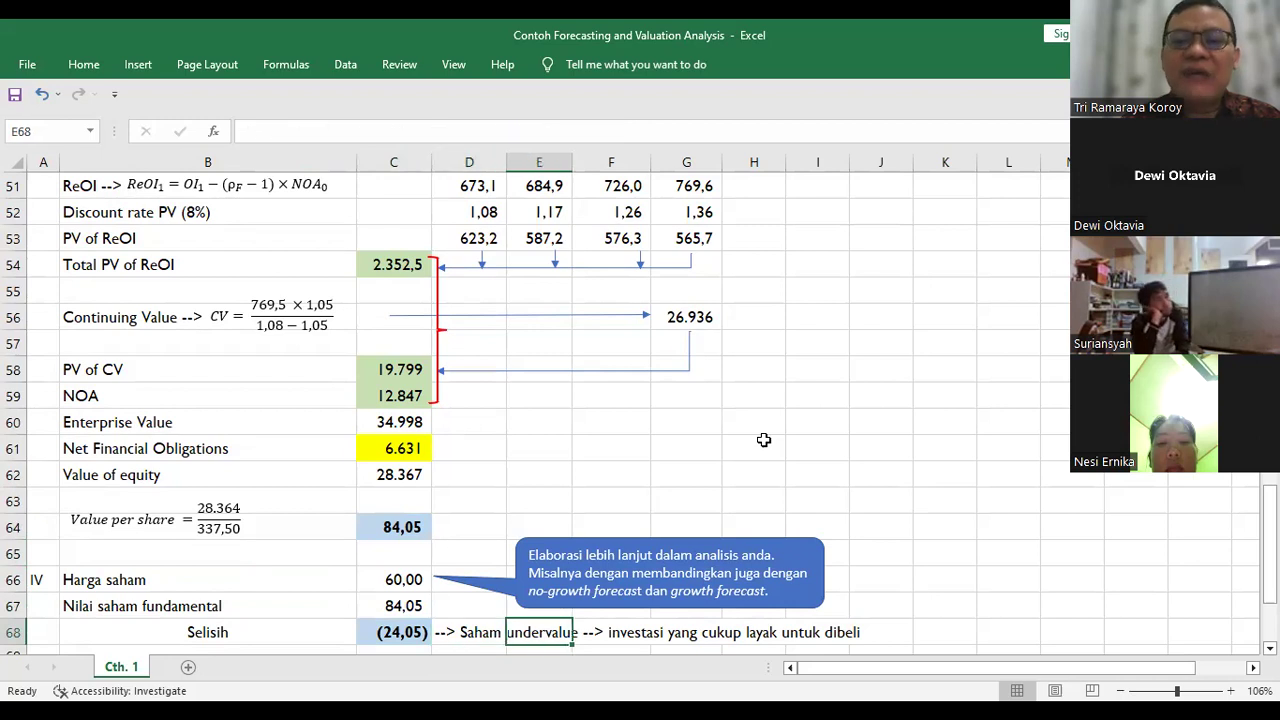
key("Left")
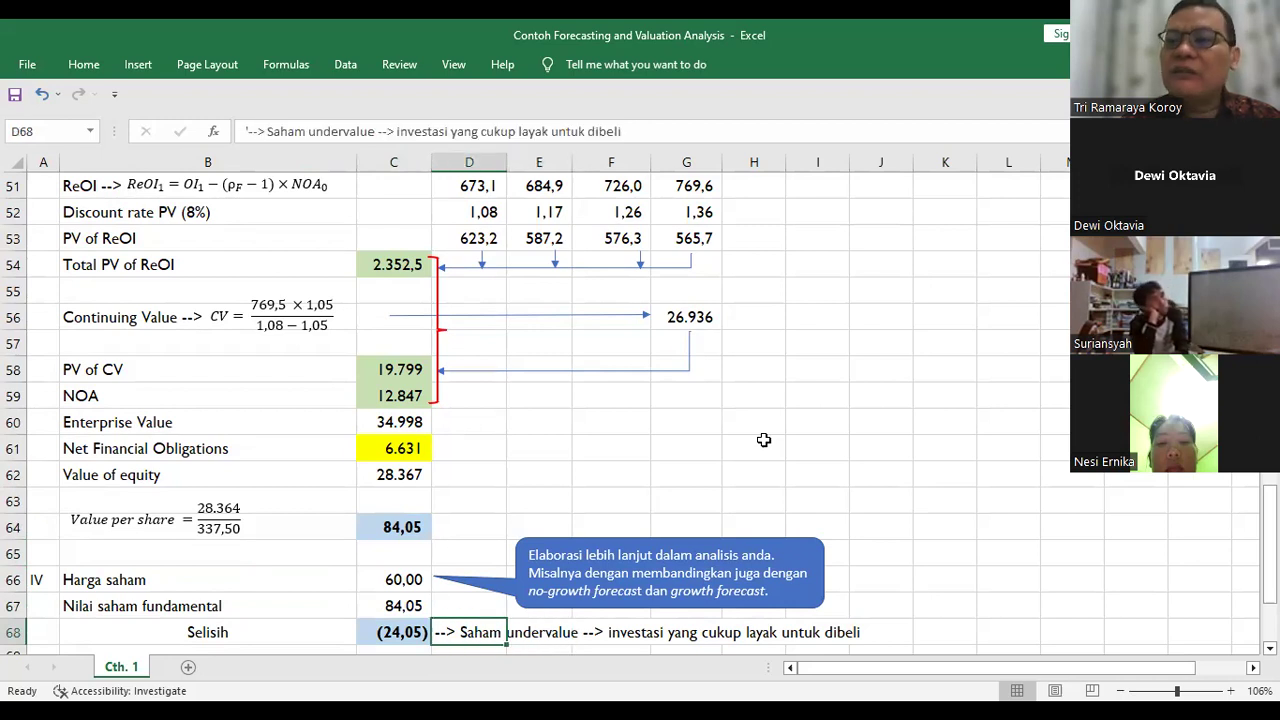
scroll(763, 440, "down", 1)
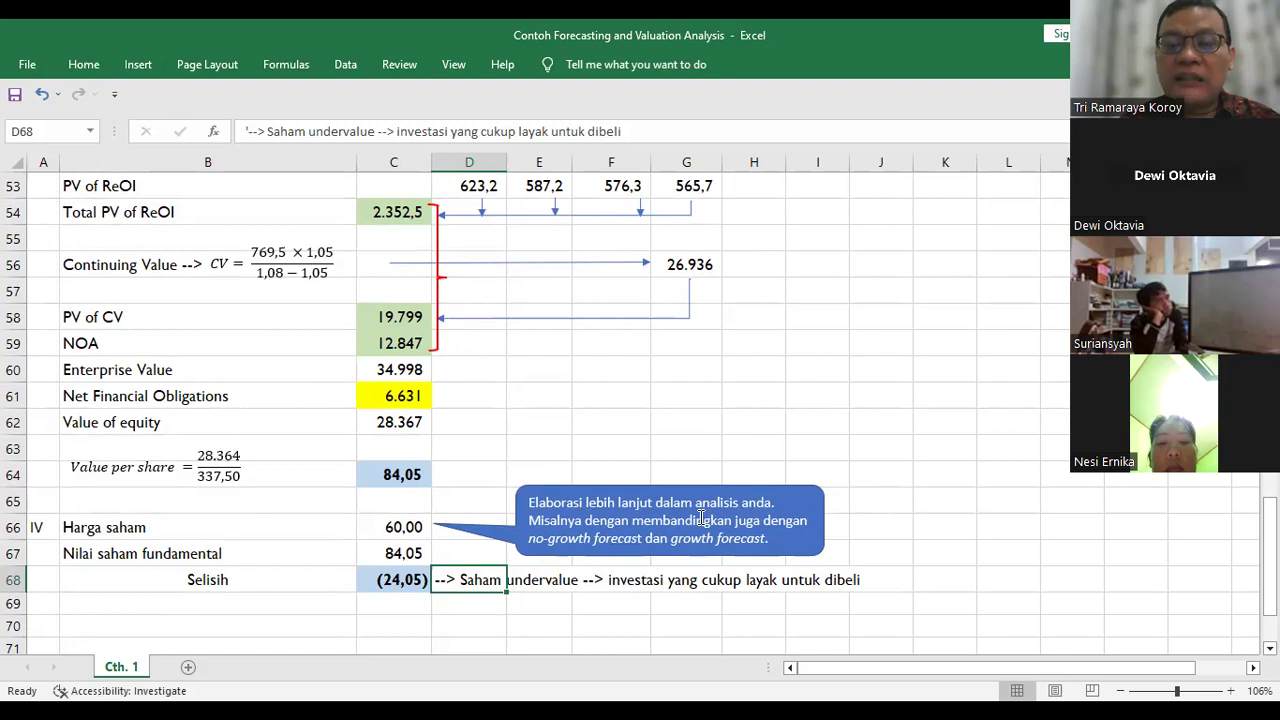
scroll(703, 517, "up", 7)
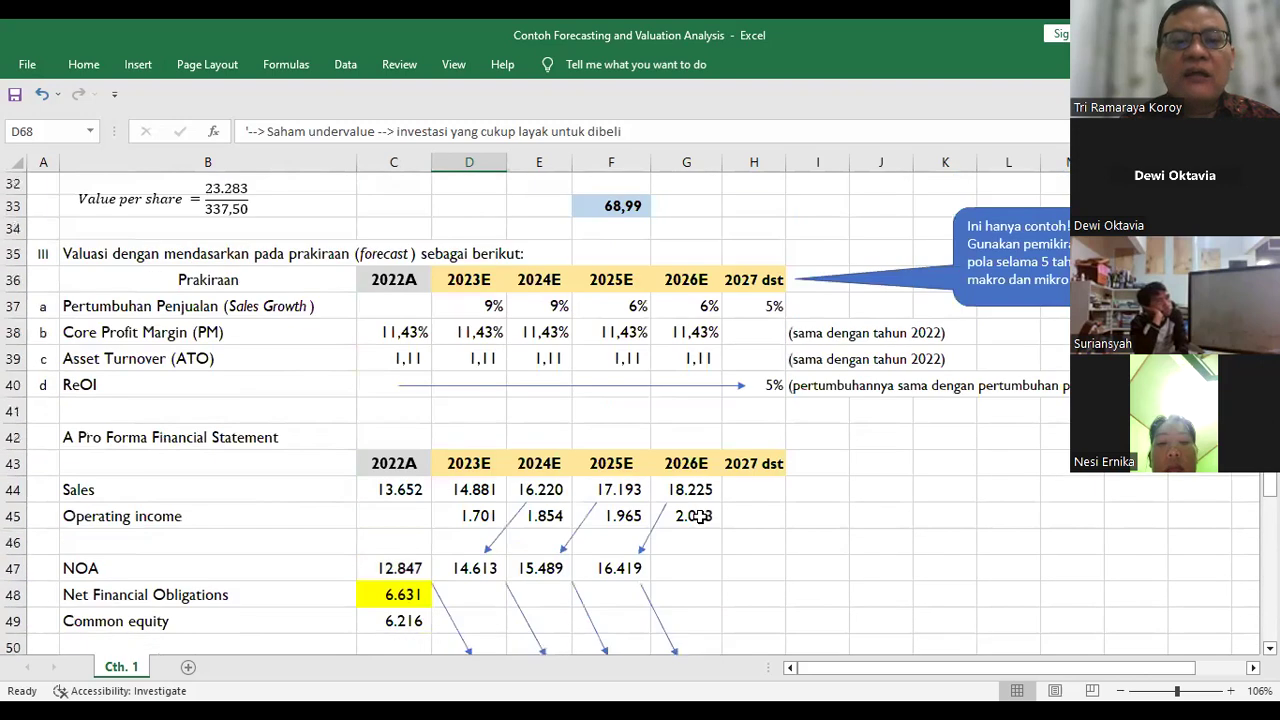
scroll(697, 516, "up", 3)
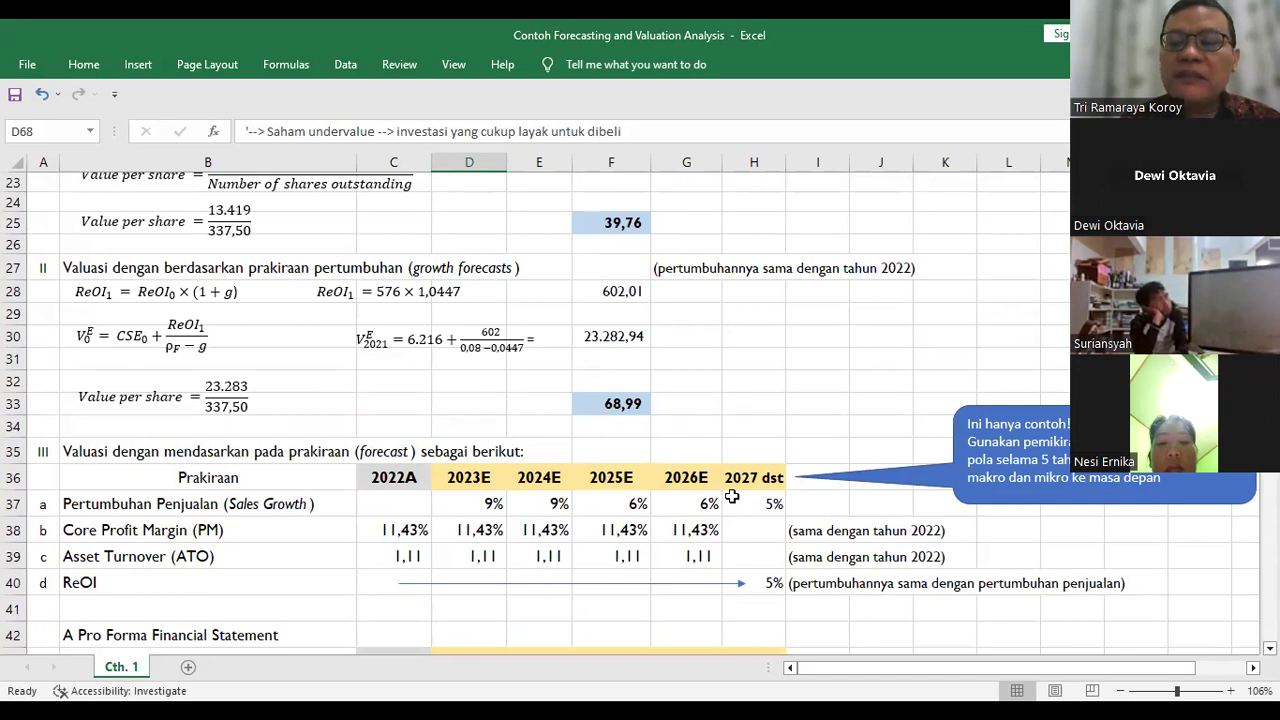
scroll(732, 496, "down", 2)
scroll(732, 496, "down", 9)
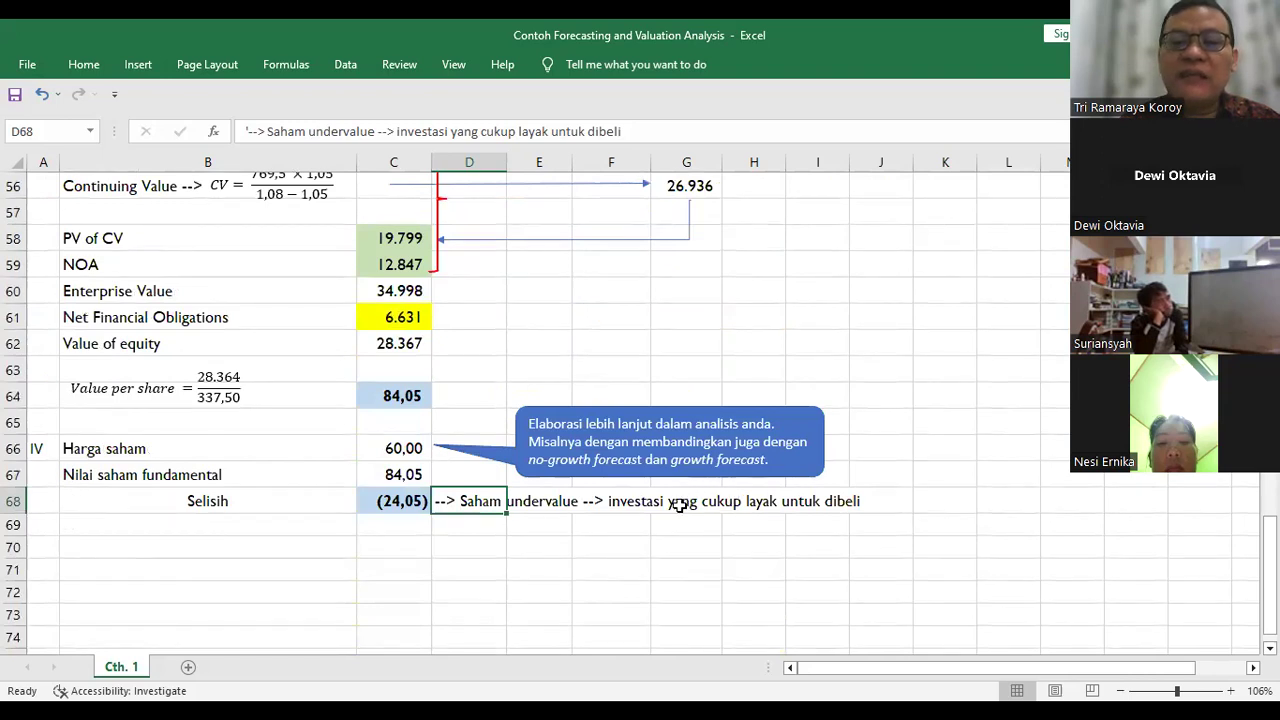
left_click(404, 447)
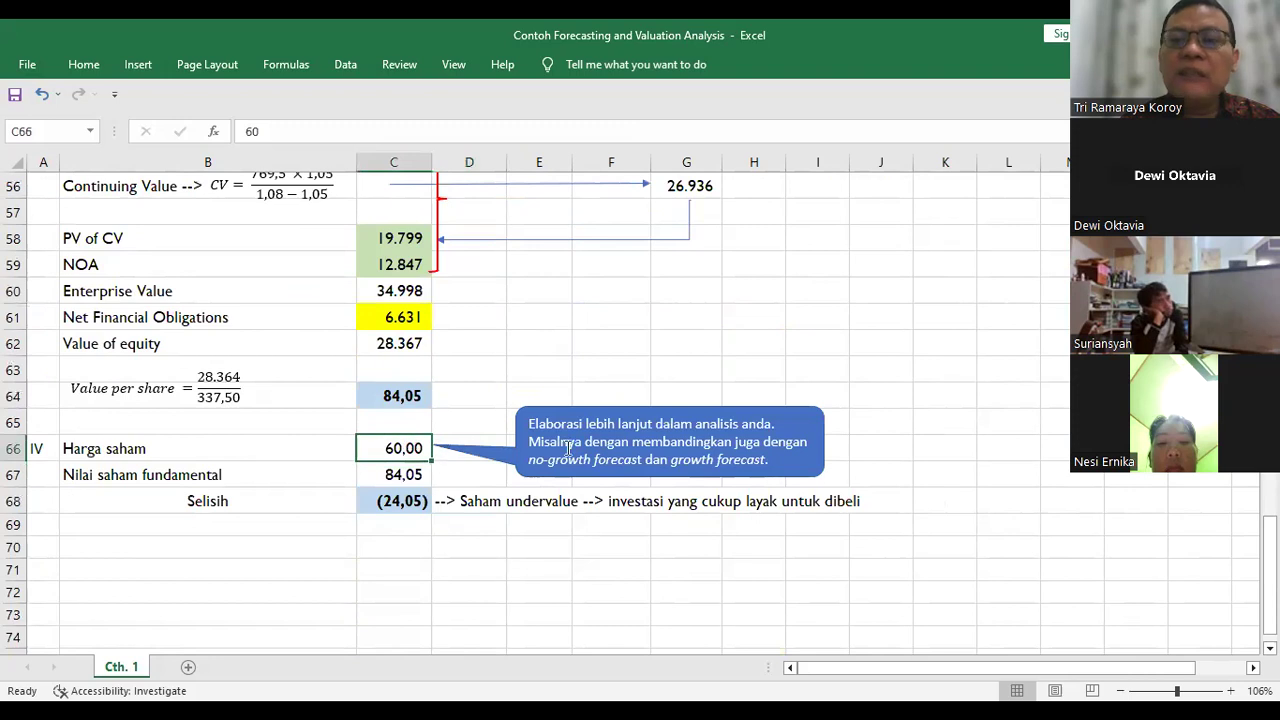
Step: Compare the growth-forecast value per share formula in F33 with the Harga saham value in C66
scroll(568, 447, "up", 3)
scroll(568, 442, "up", 1)
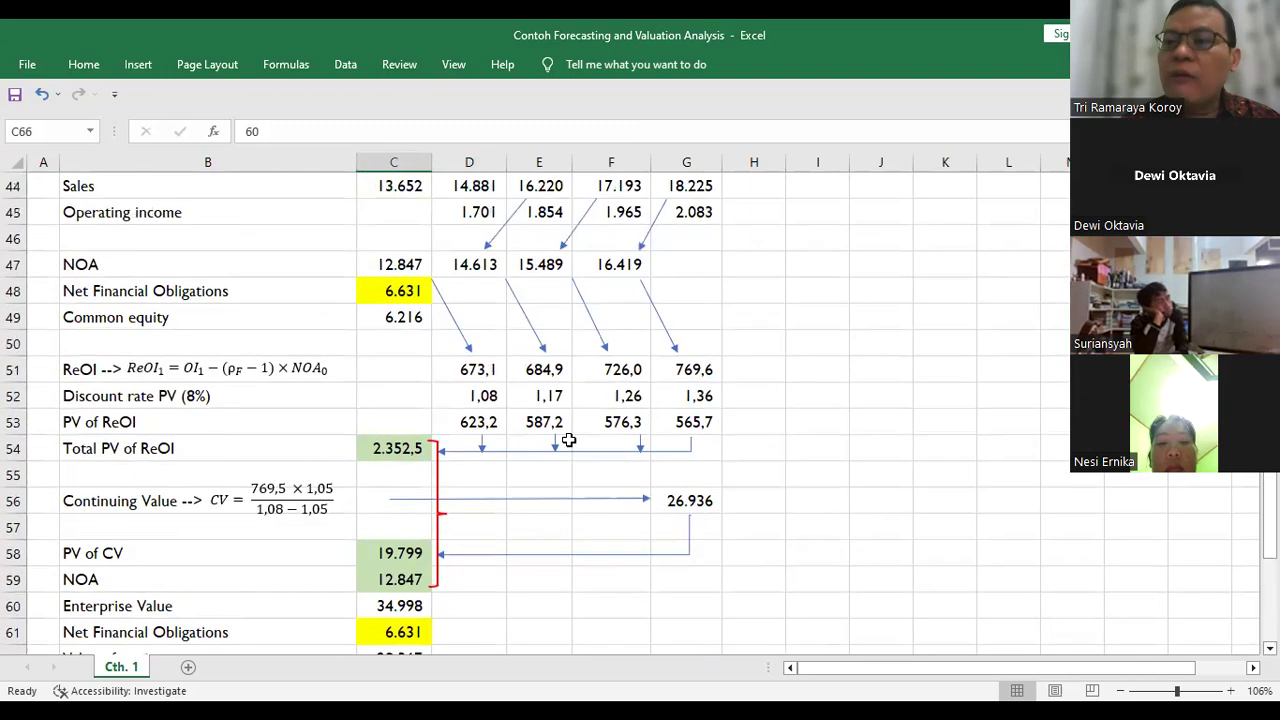
scroll(568, 440, "up", 5)
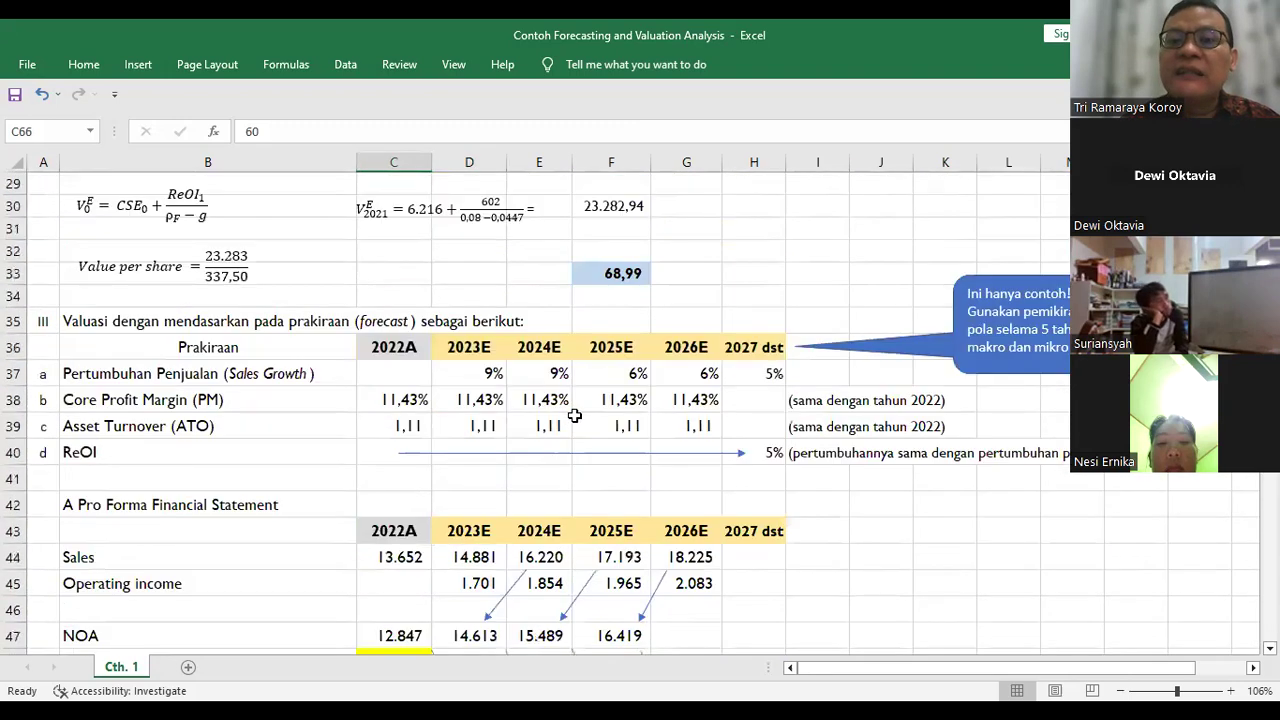
scroll(575, 415, "up", 2)
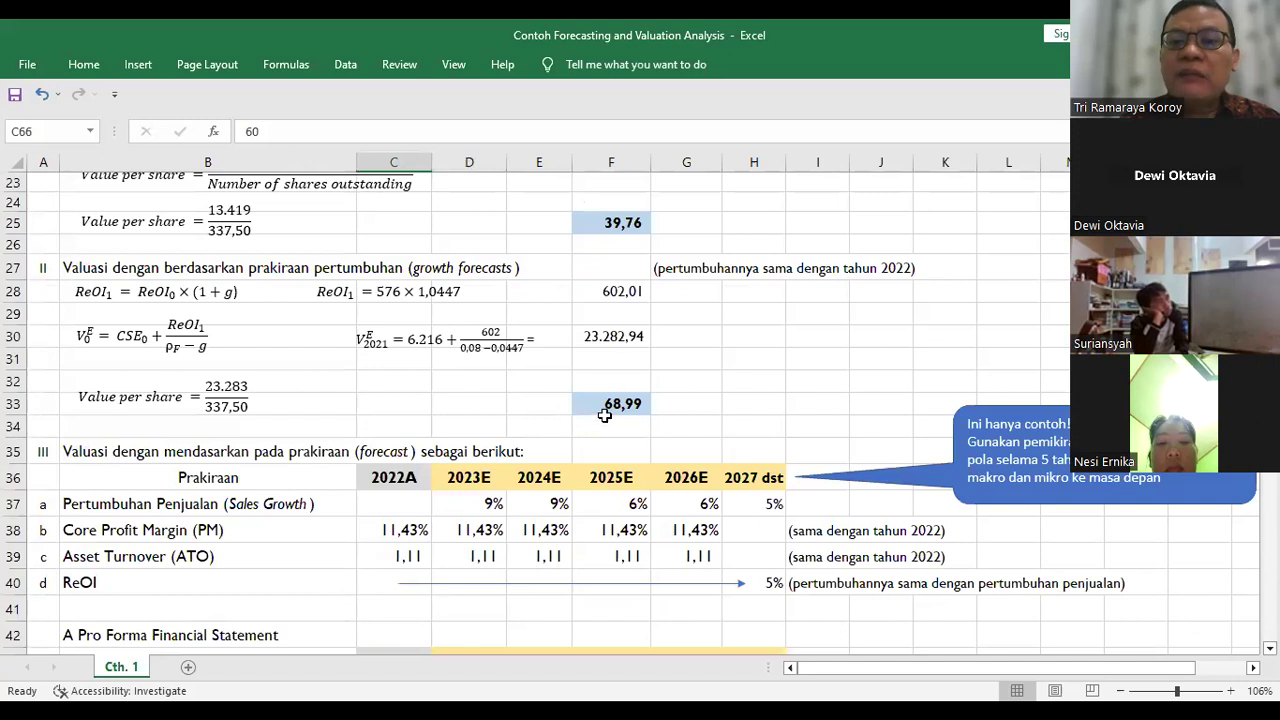
left_click(604, 415)
scroll(705, 457, "down", 6)
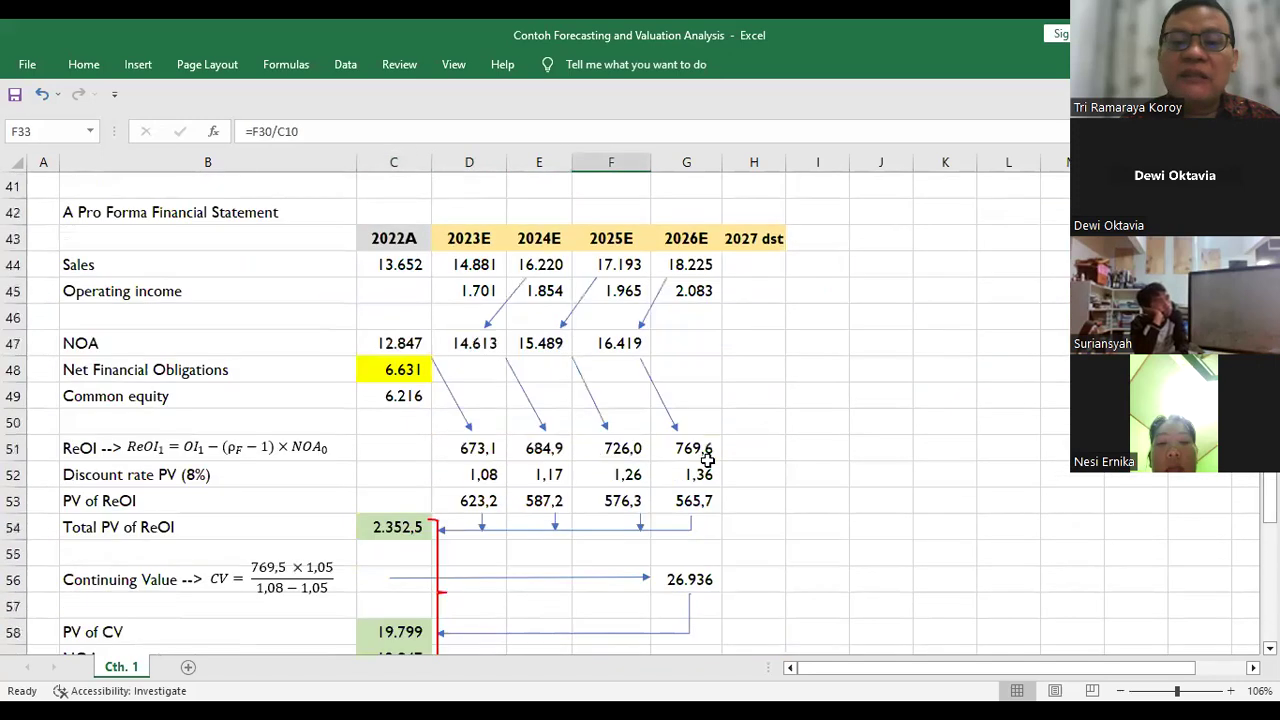
scroll(707, 457, "down", 5)
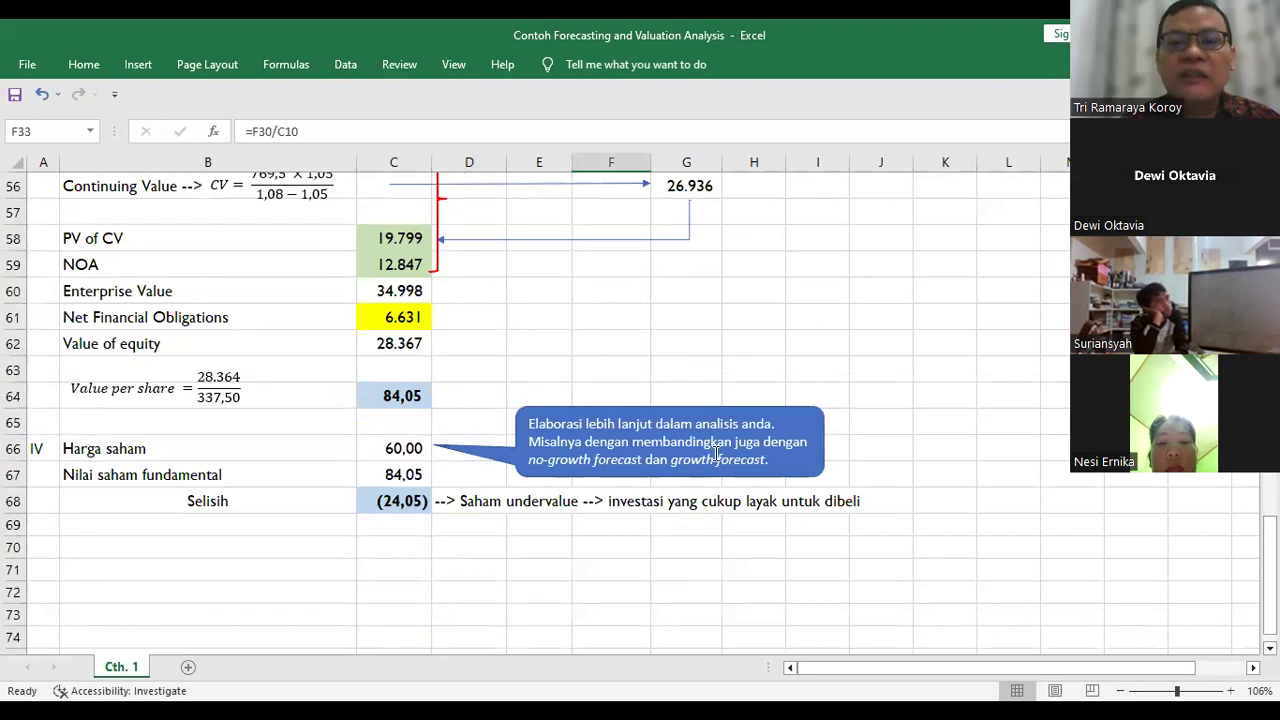
left_click(382, 456)
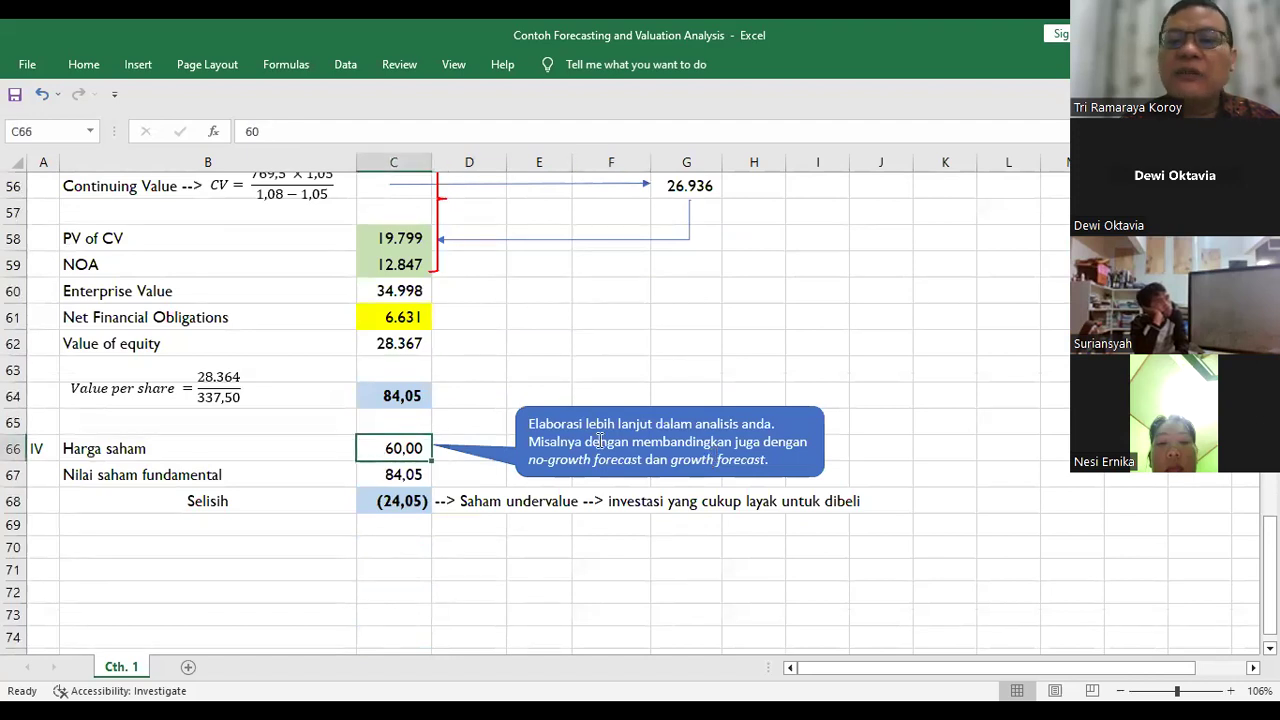
Step: Inspect the 2023E Sales formula in D44 and the Nilai saham fundamental link in C67
scroll(600, 440, "up", 7)
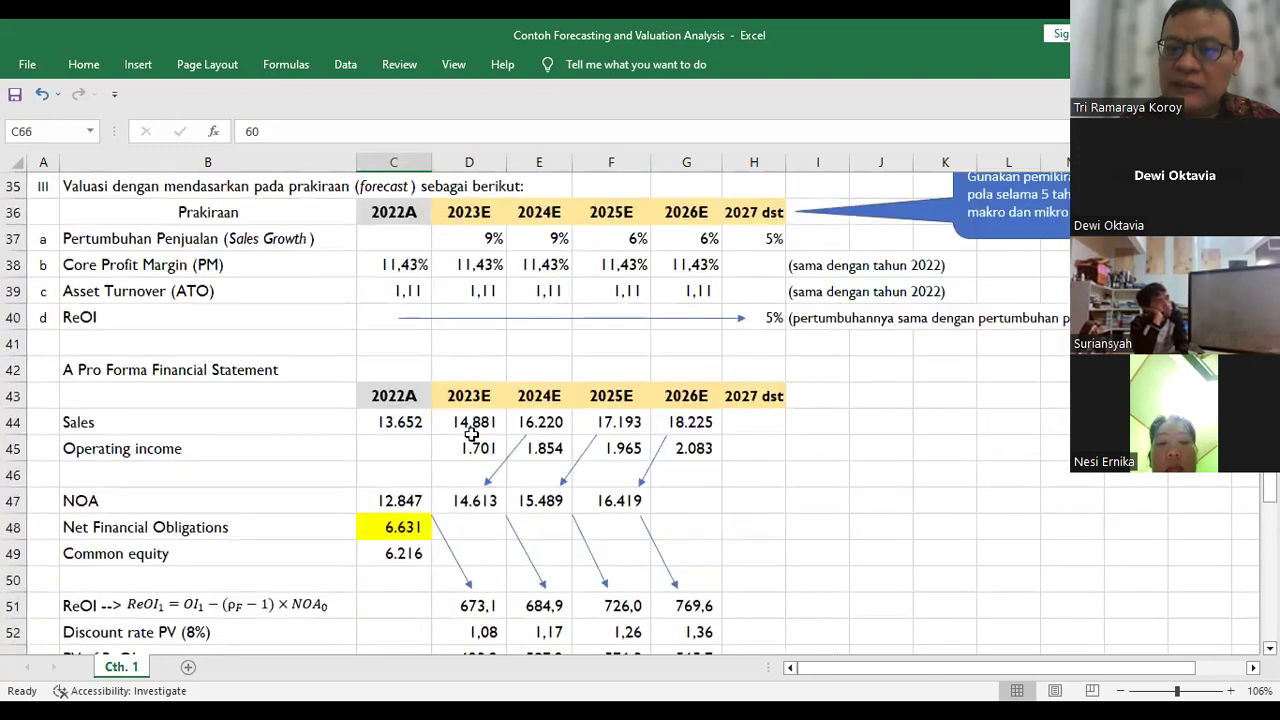
left_click(471, 433)
scroll(472, 420, "down", 8)
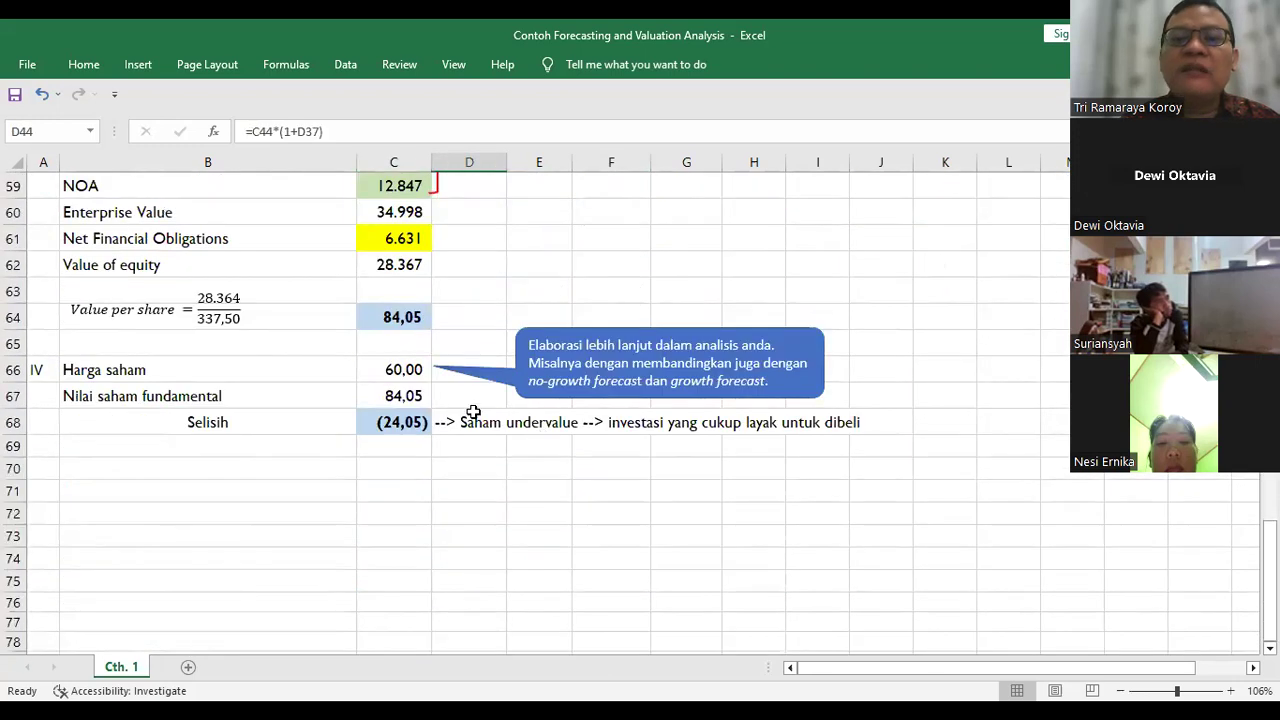
left_click(400, 398)
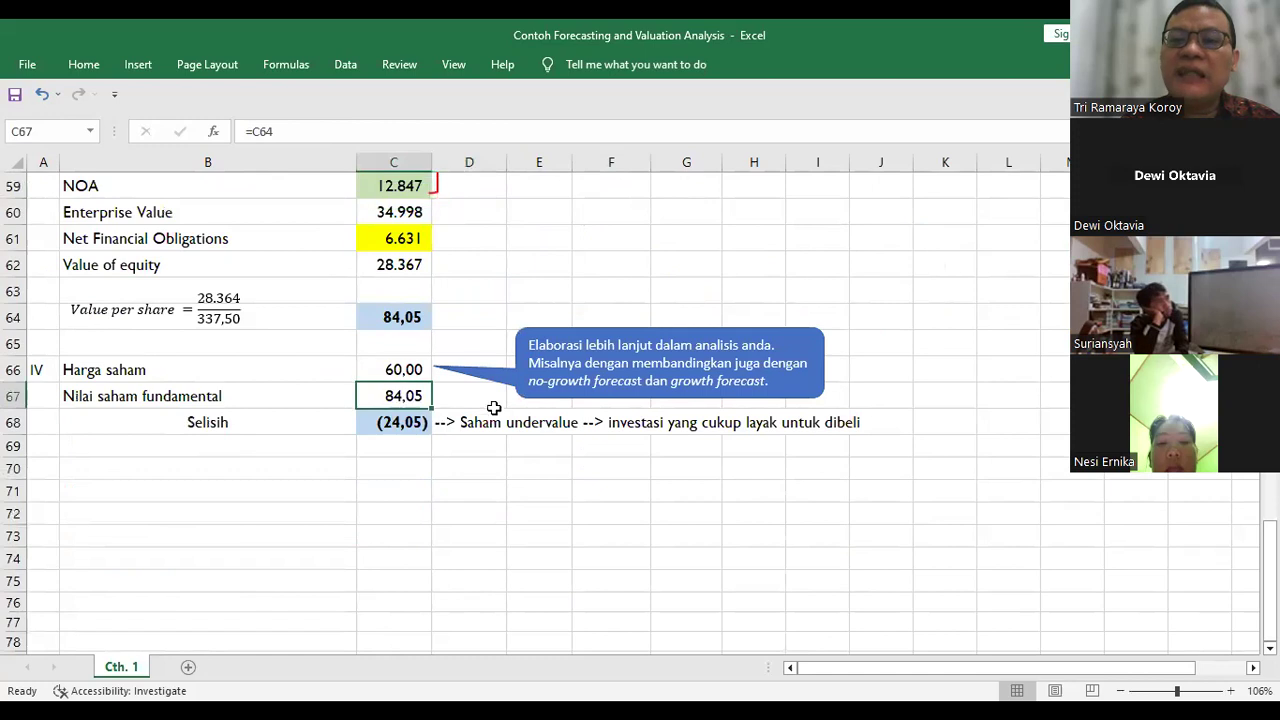
scroll(578, 428, "up", 3)
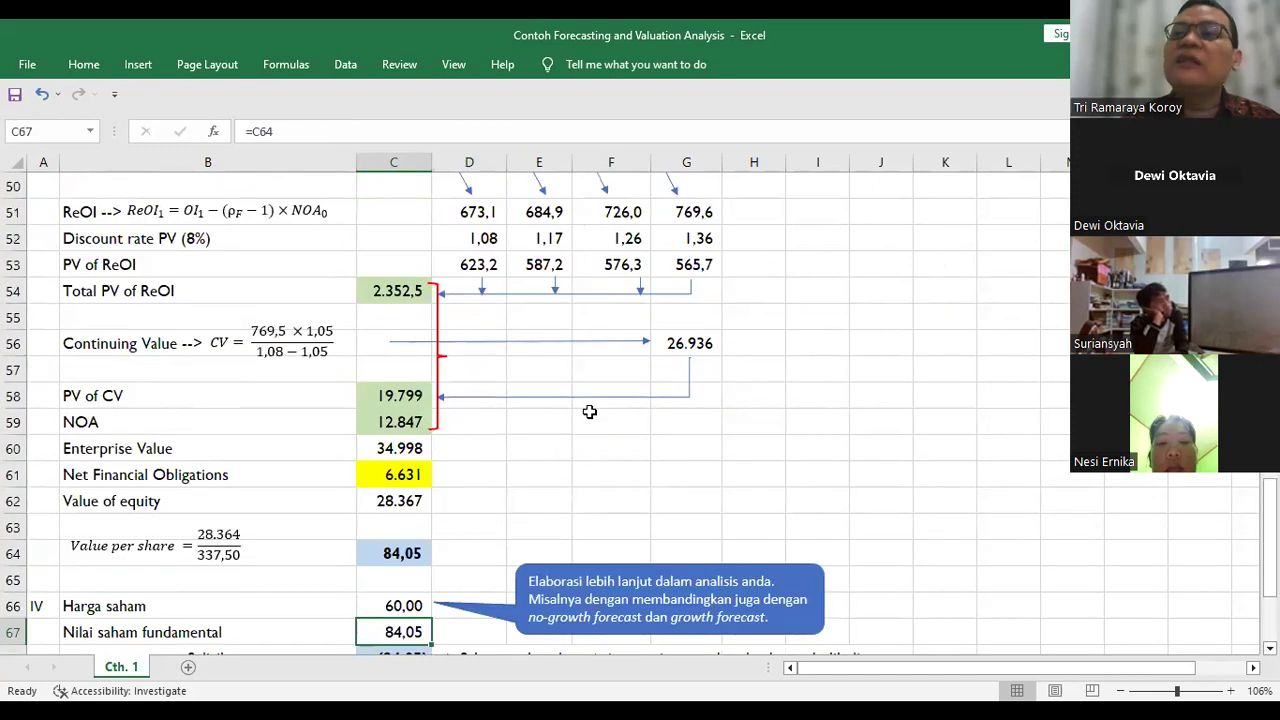
scroll(590, 411, "up", 4)
scroll(590, 411, "down", 6)
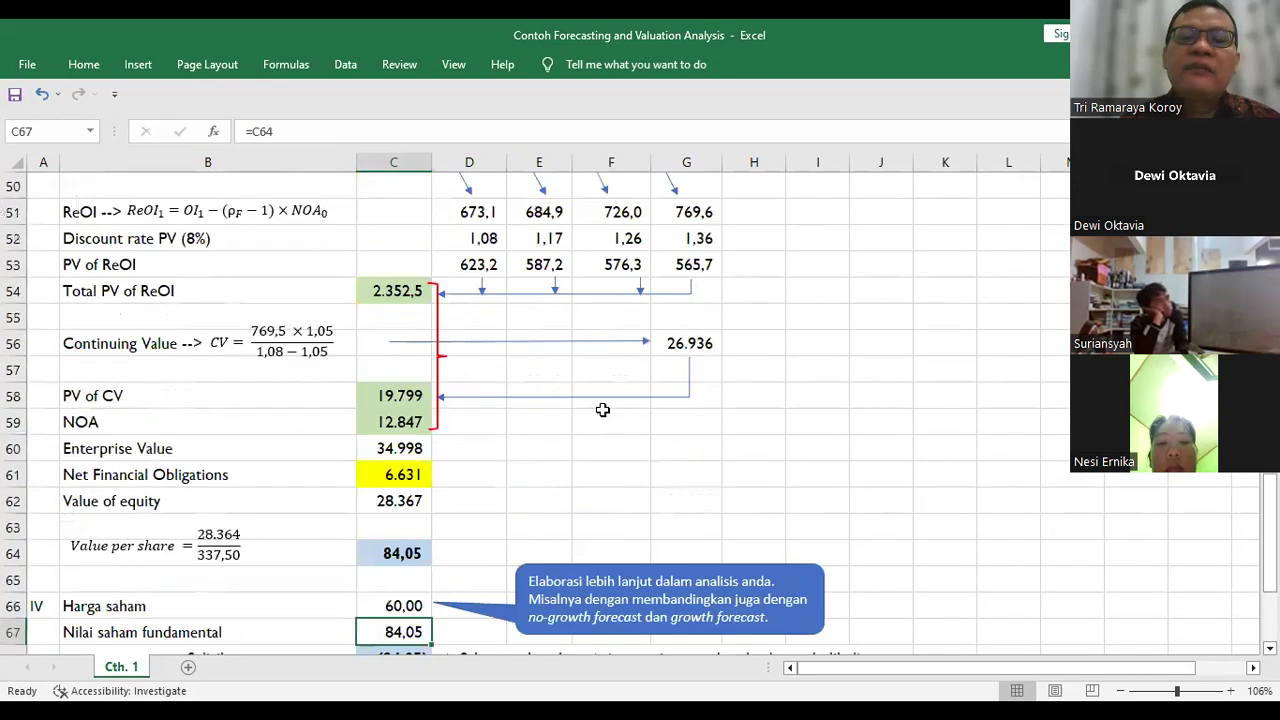
Step: Look over the pro forma statement and the valuation rows from ReOI down to the Selisih conclusion
left_click(640, 343)
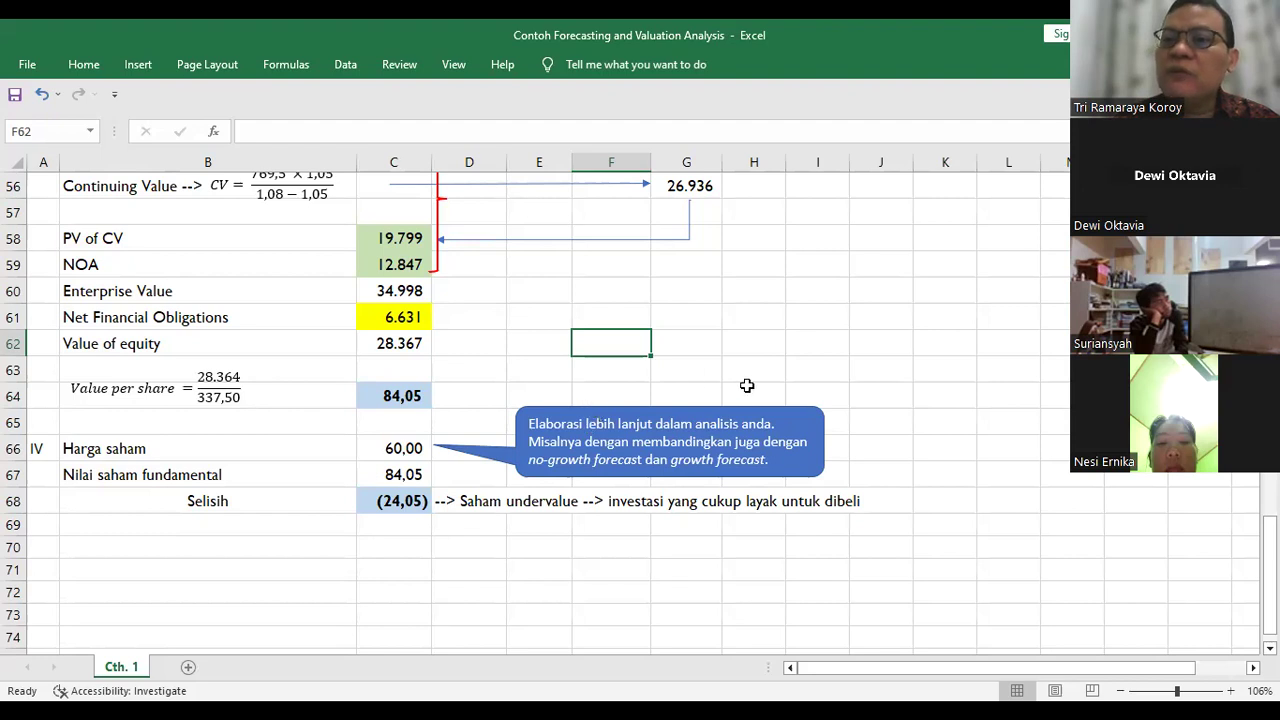
left_click(783, 362)
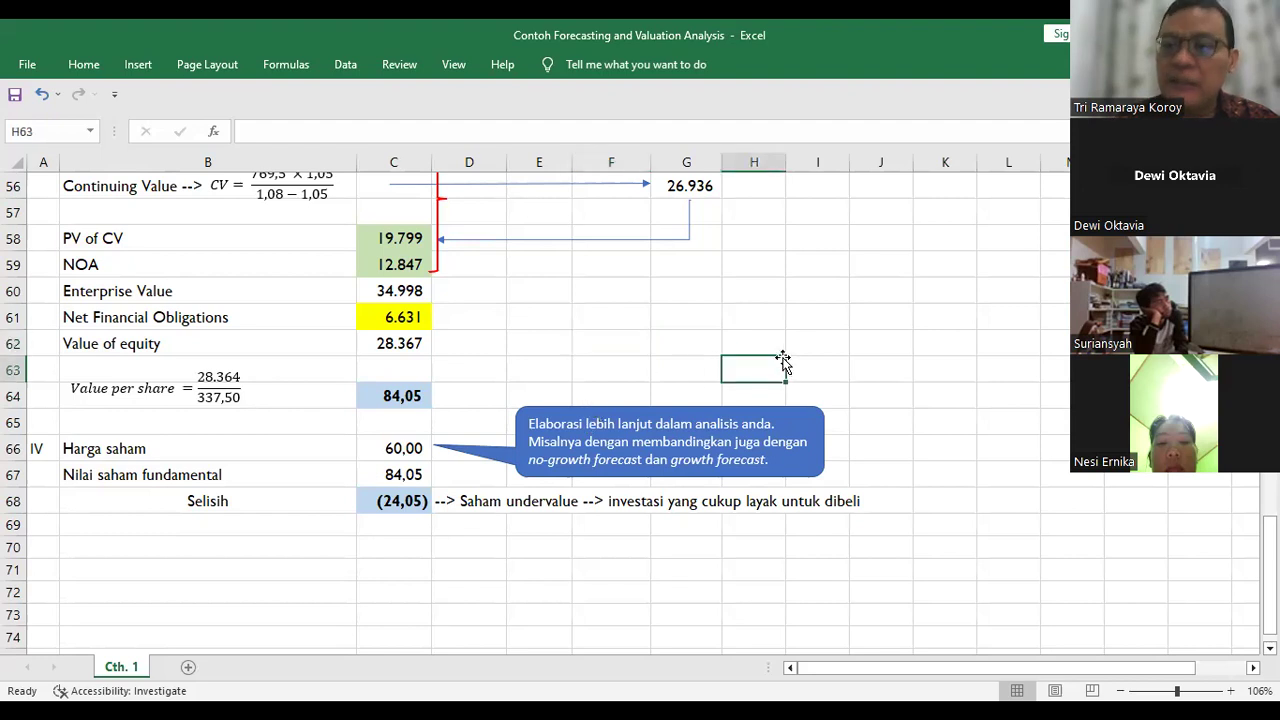
scroll(783, 362, "up", 1)
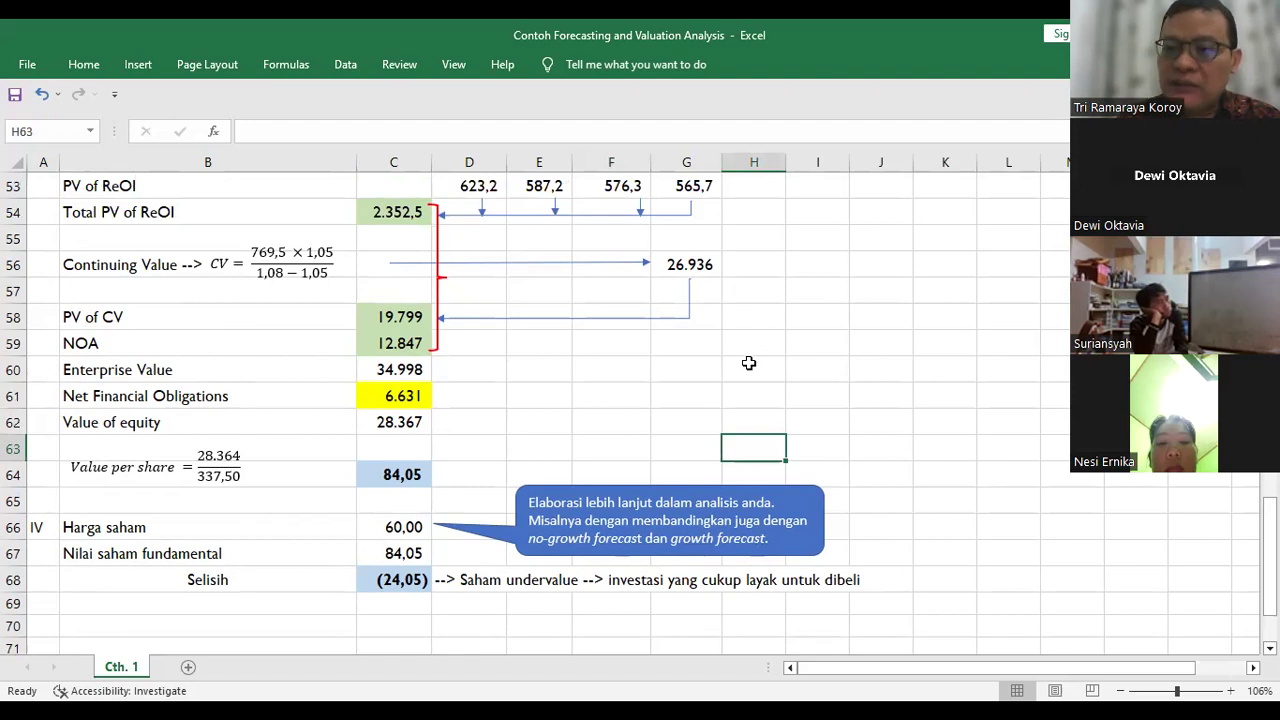
scroll(748, 363, "up", 4)
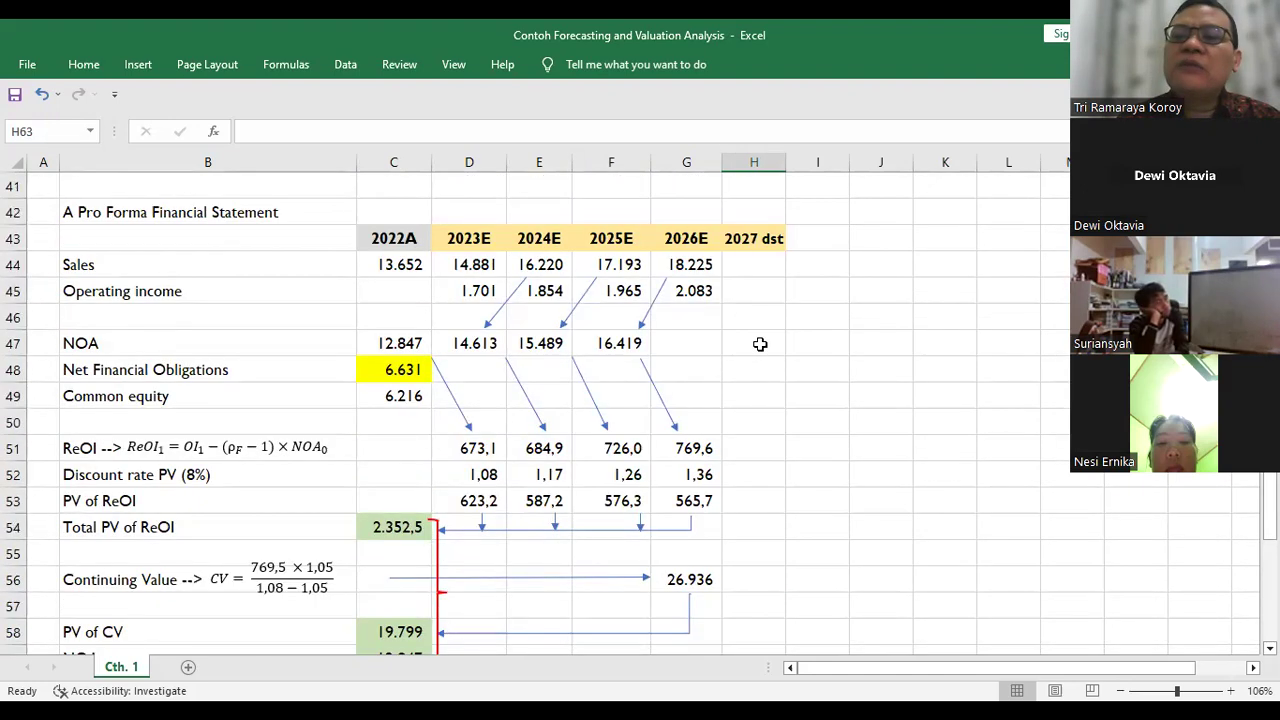
scroll(760, 344, "down", 2)
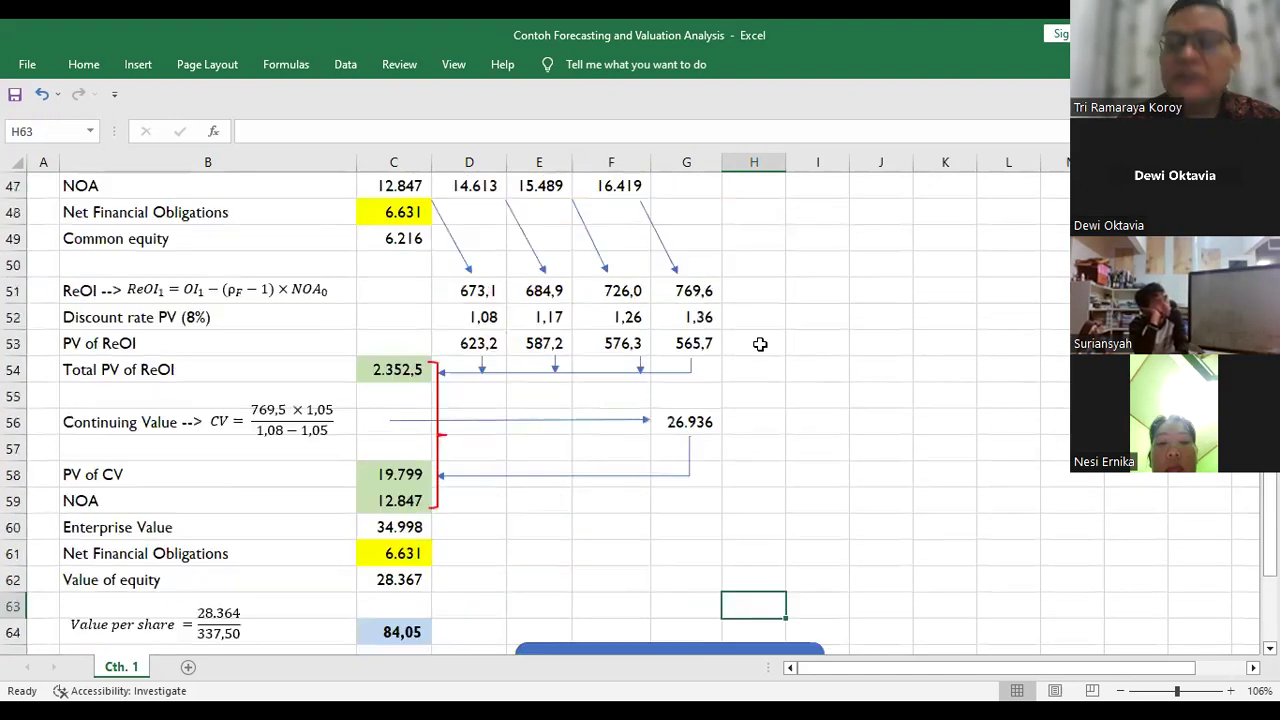
scroll(760, 344, "down", 2)
left_click(831, 339)
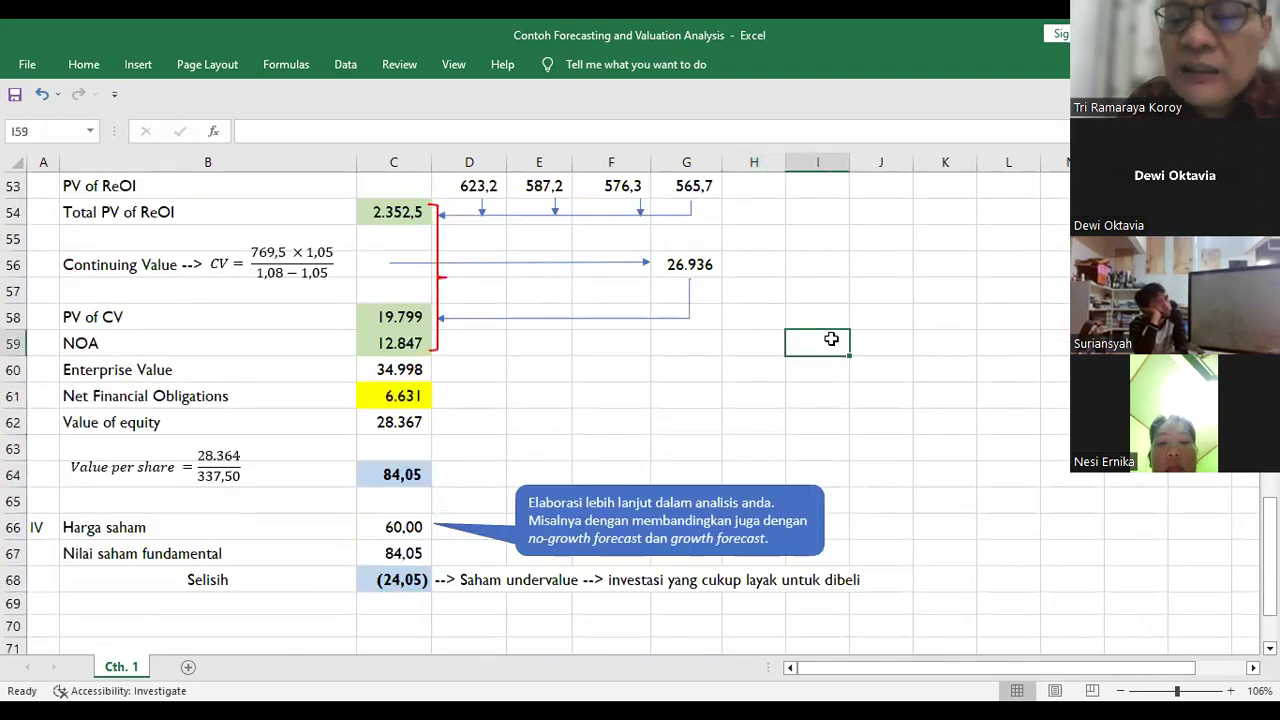
Step: Look back over the growth and no-growth valuations up to the Company Information table
scroll(831, 339, "up", 3)
scroll(838, 337, "up", 8)
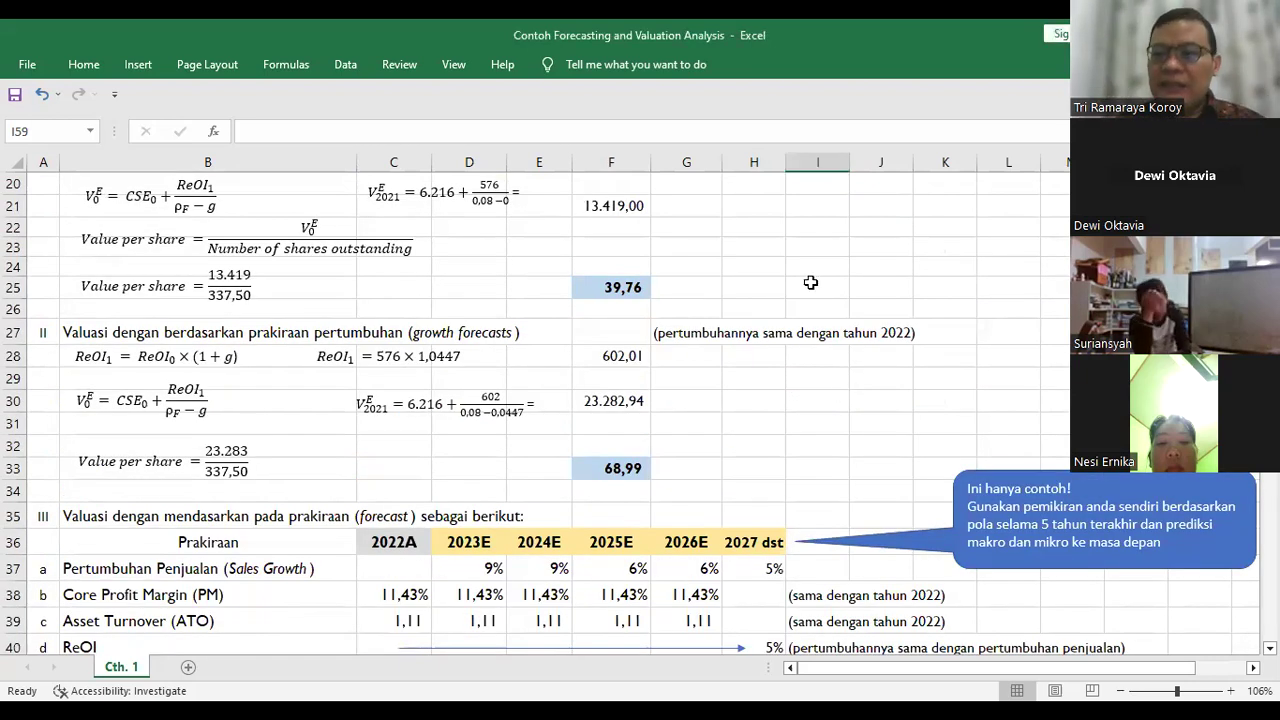
scroll(810, 283, "down", 1)
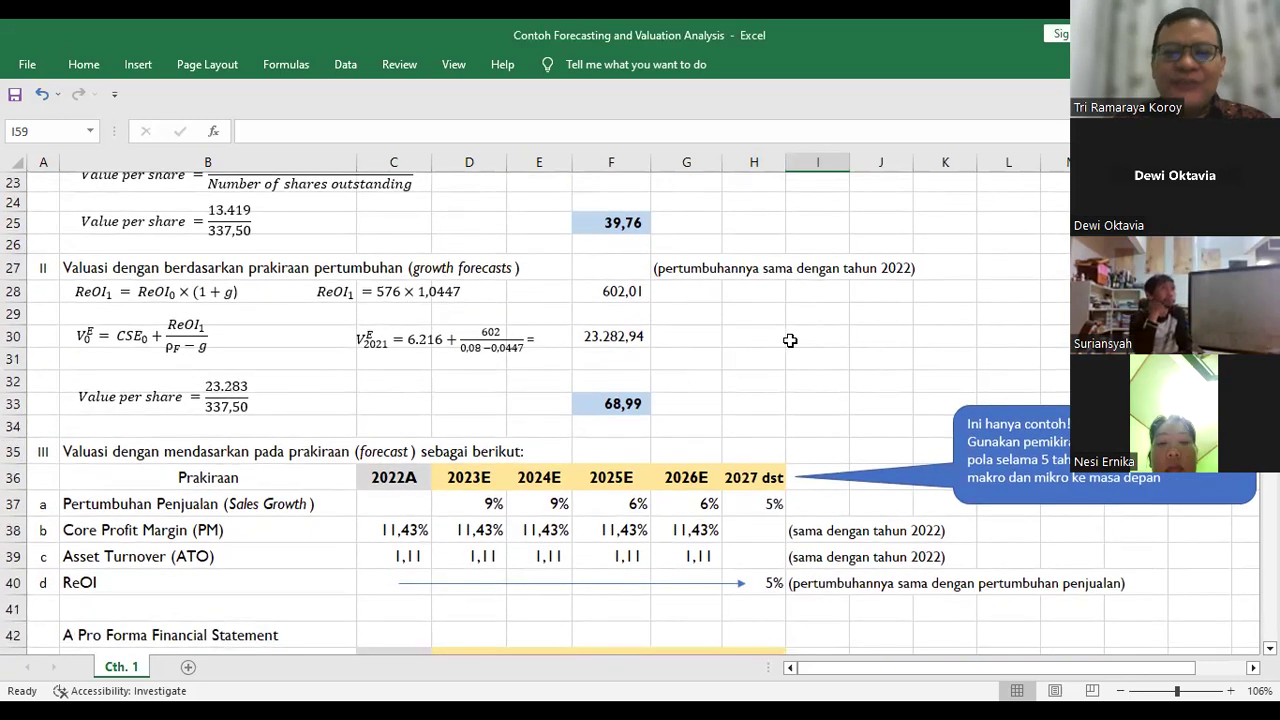
scroll(790, 340, "up", 7)
left_click(810, 390)
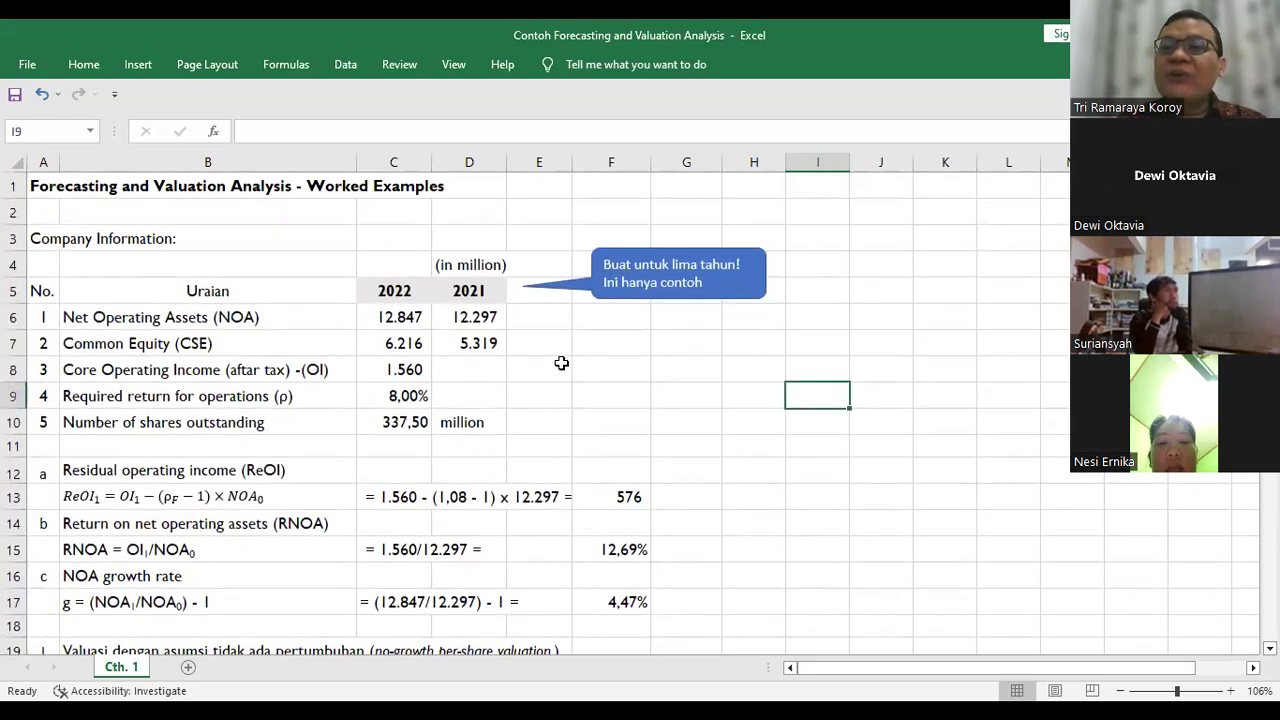
Step: Review the worked example from the ReOI calculation through the forecast assumptions and pro forma to the value per share
scroll(561, 363, "down", 4)
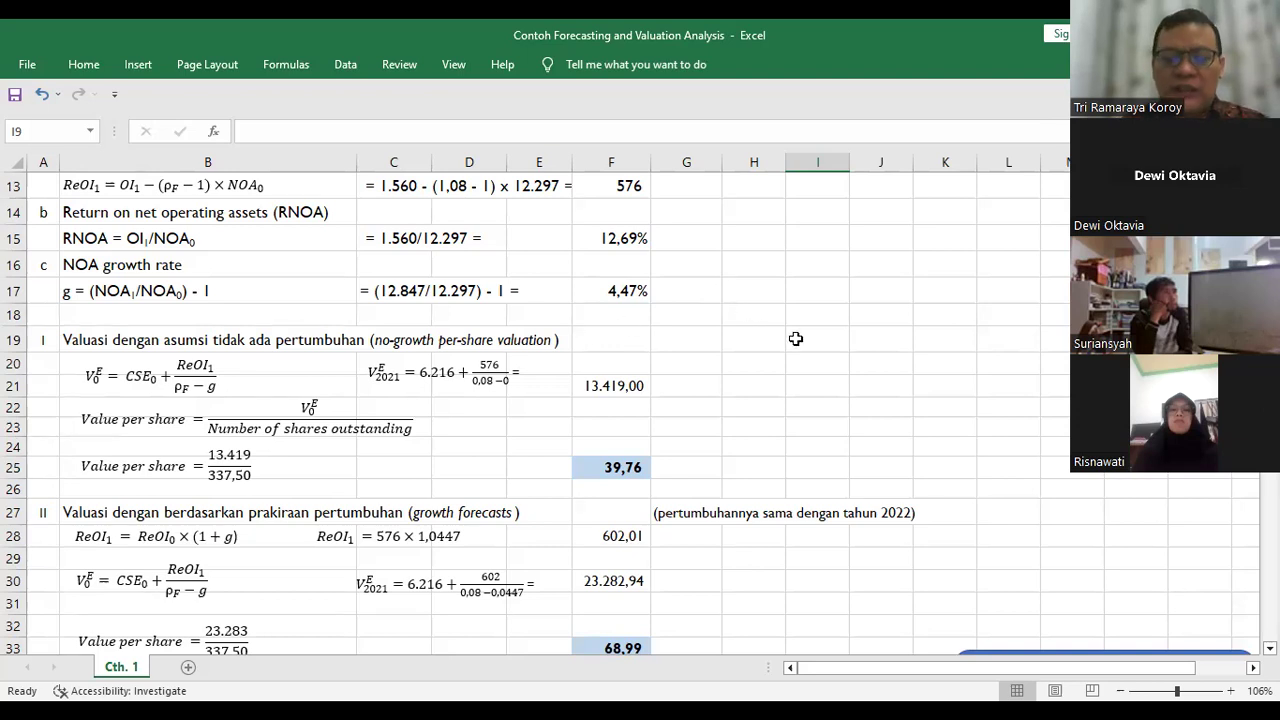
scroll(798, 343, "down", 5)
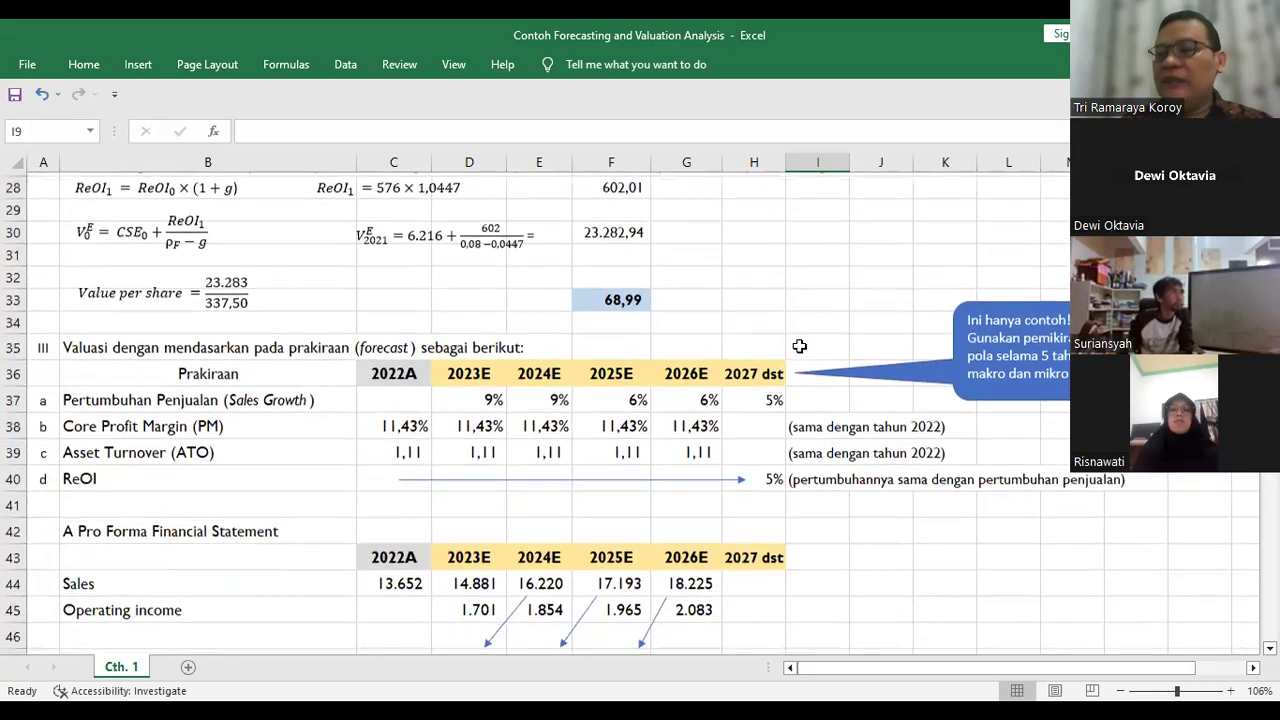
scroll(867, 441, "down", 1)
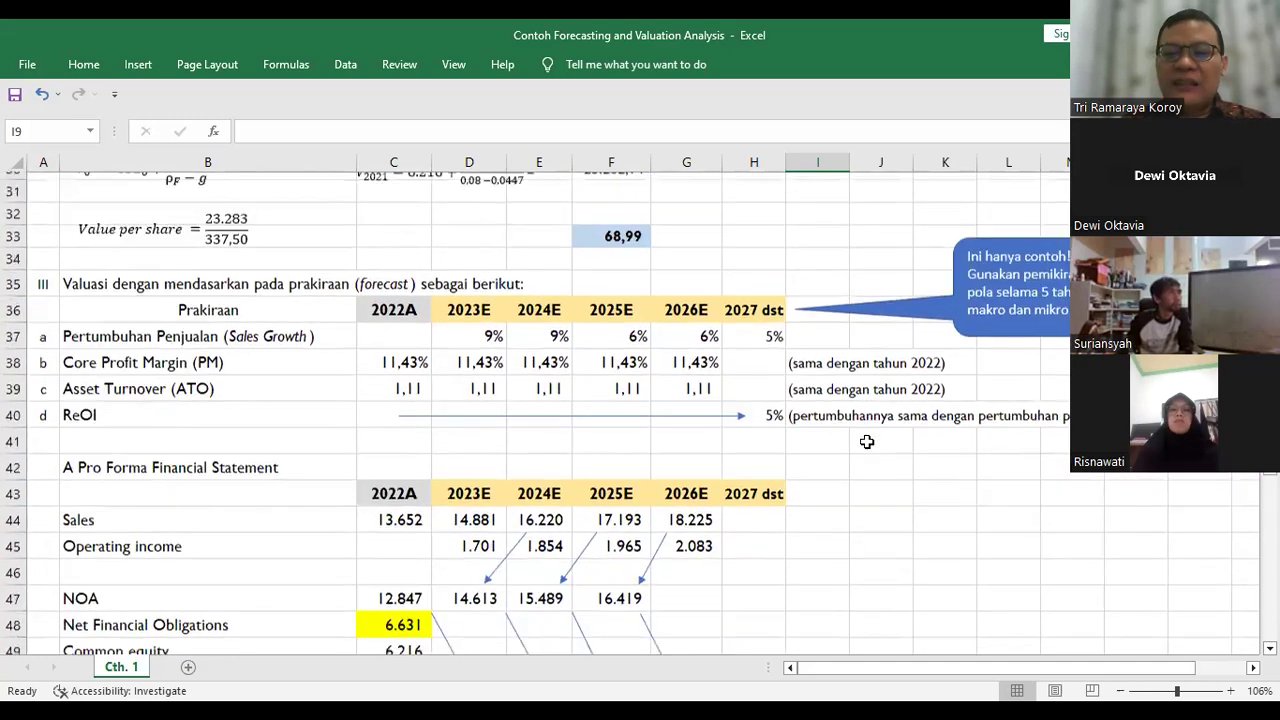
scroll(867, 441, "down", 1)
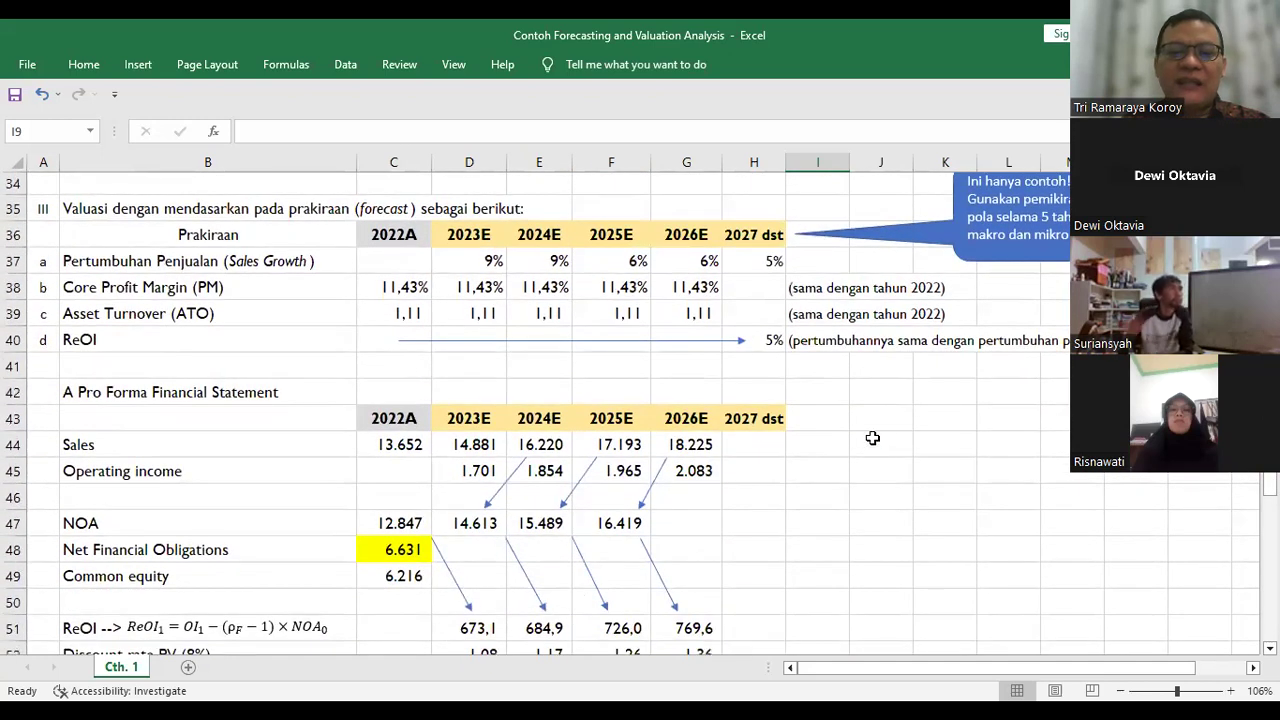
left_click(872, 438)
scroll(871, 439, "down", 3)
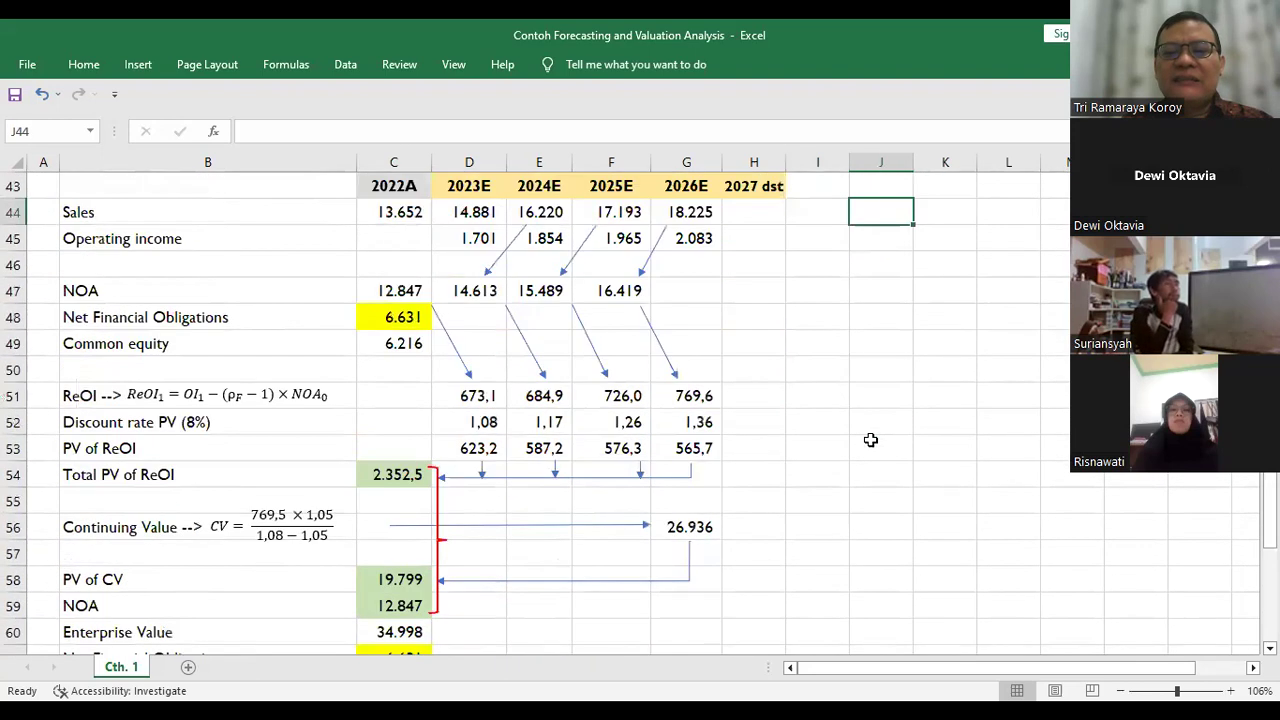
scroll(871, 440, "down", 2)
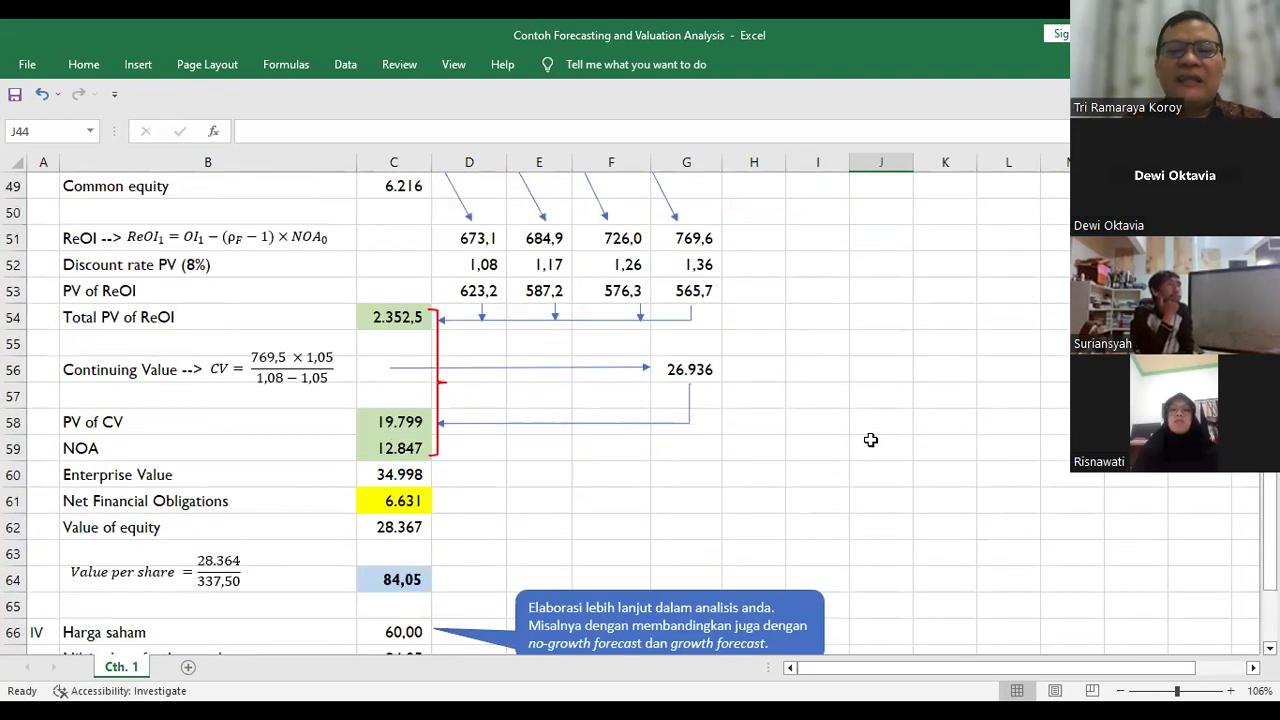
Step: Return to the Company Information table at the start of the worksheet, selecting blank cell I9
scroll(871, 440, "up", 13)
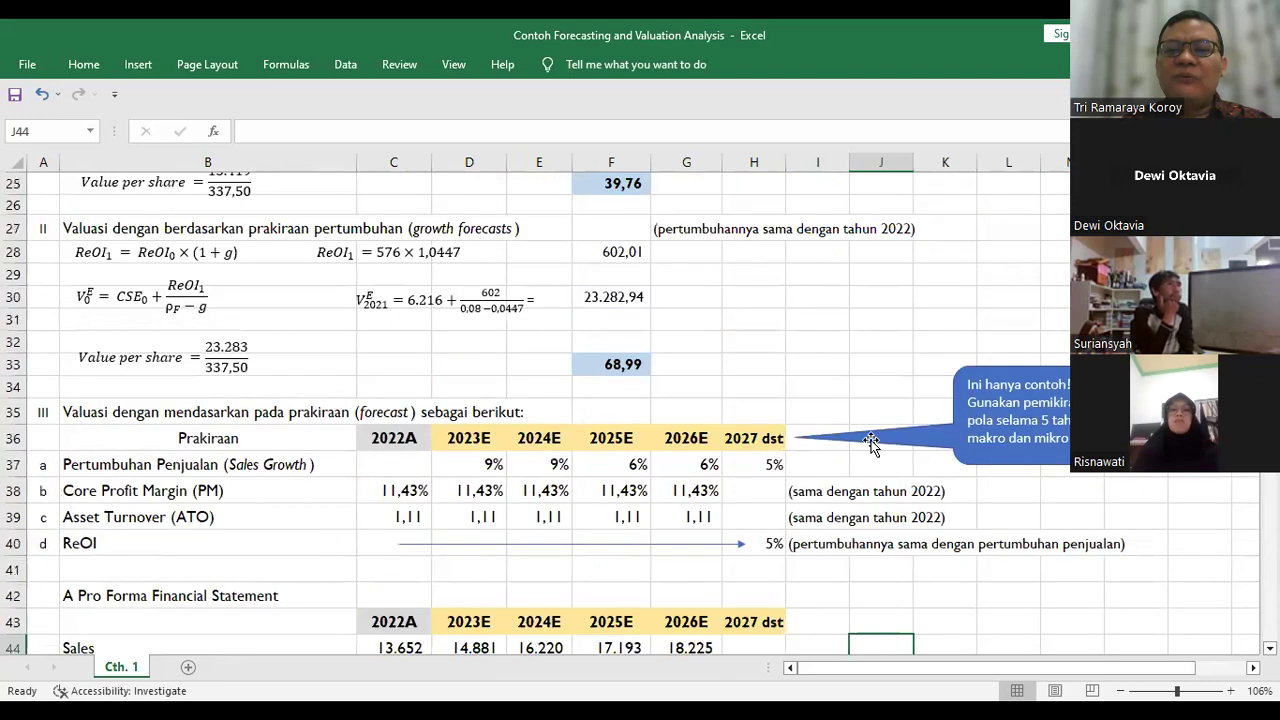
scroll(871, 443, "up", 4)
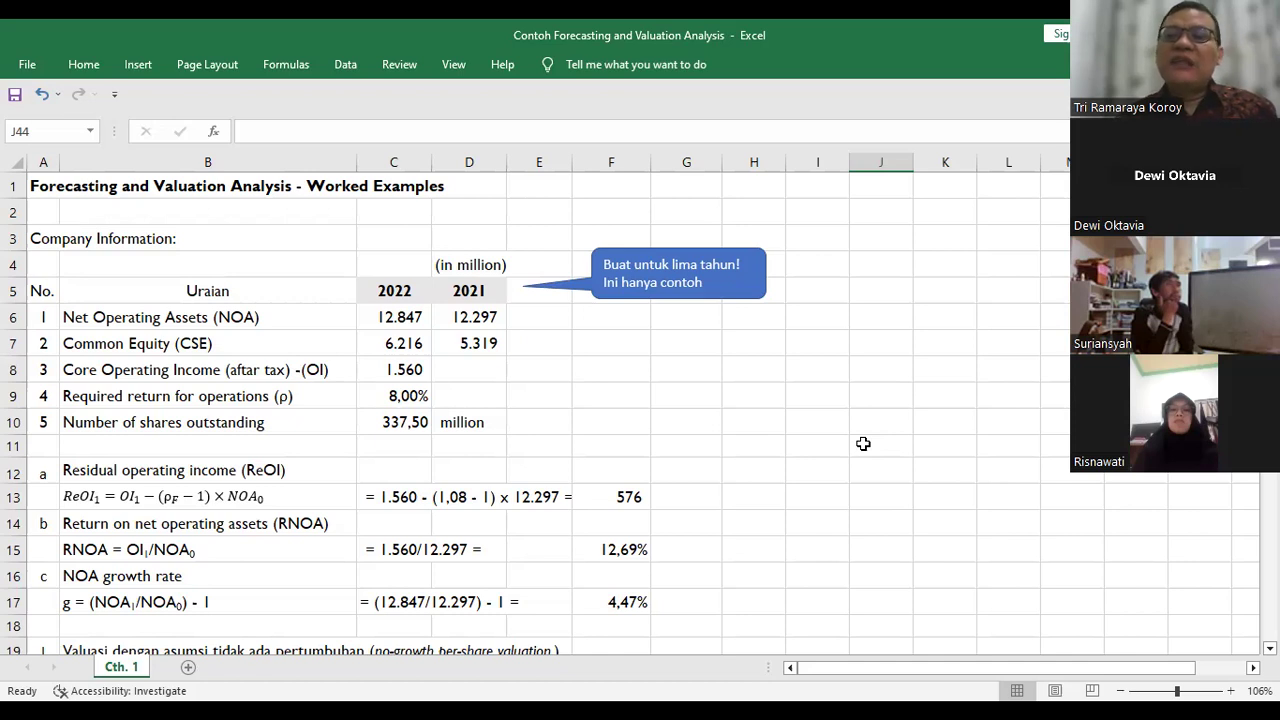
left_click(842, 490)
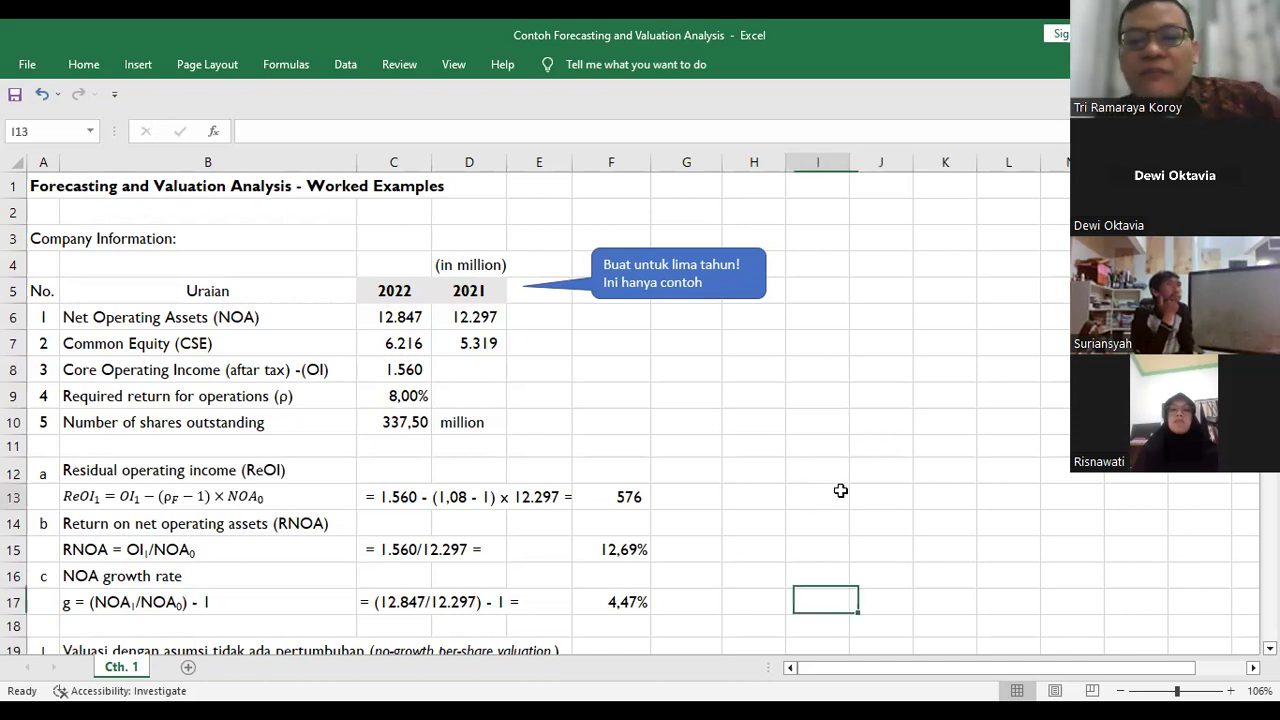
left_click(826, 392)
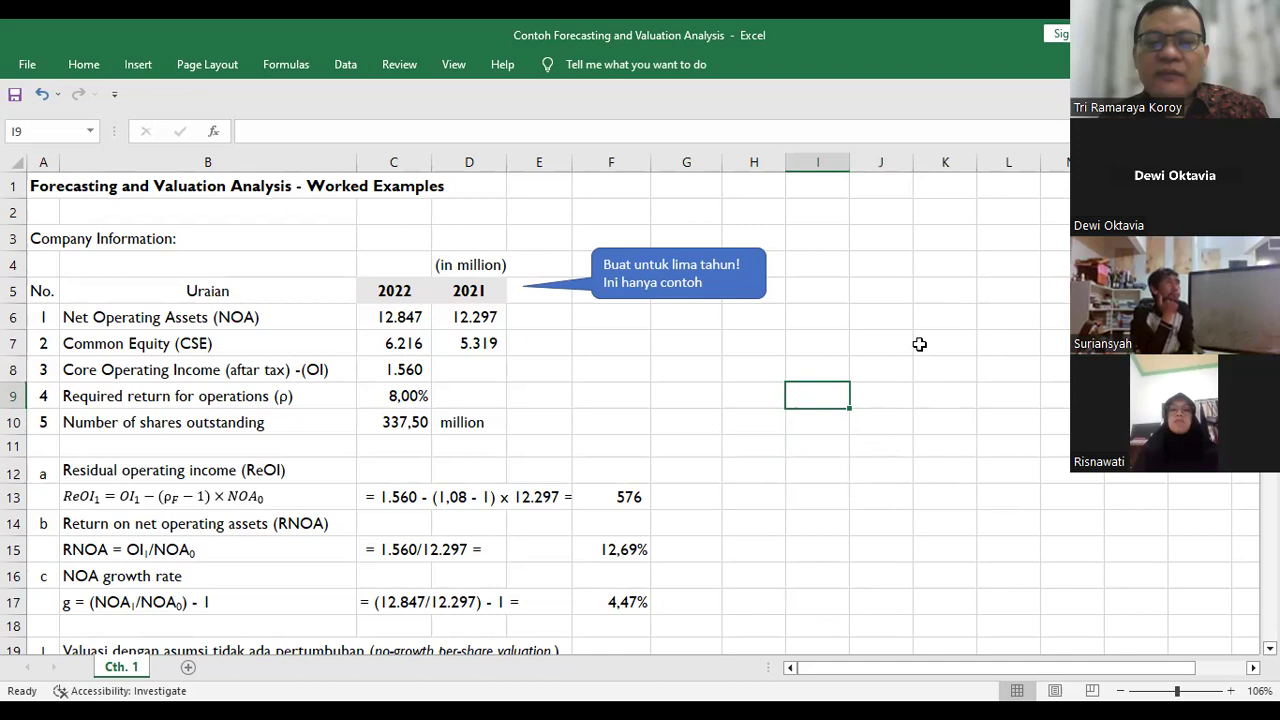
Step: Skim the worked-example sheet from the company information through the no-growth and growth valuations to the section III forecast
left_click(801, 346)
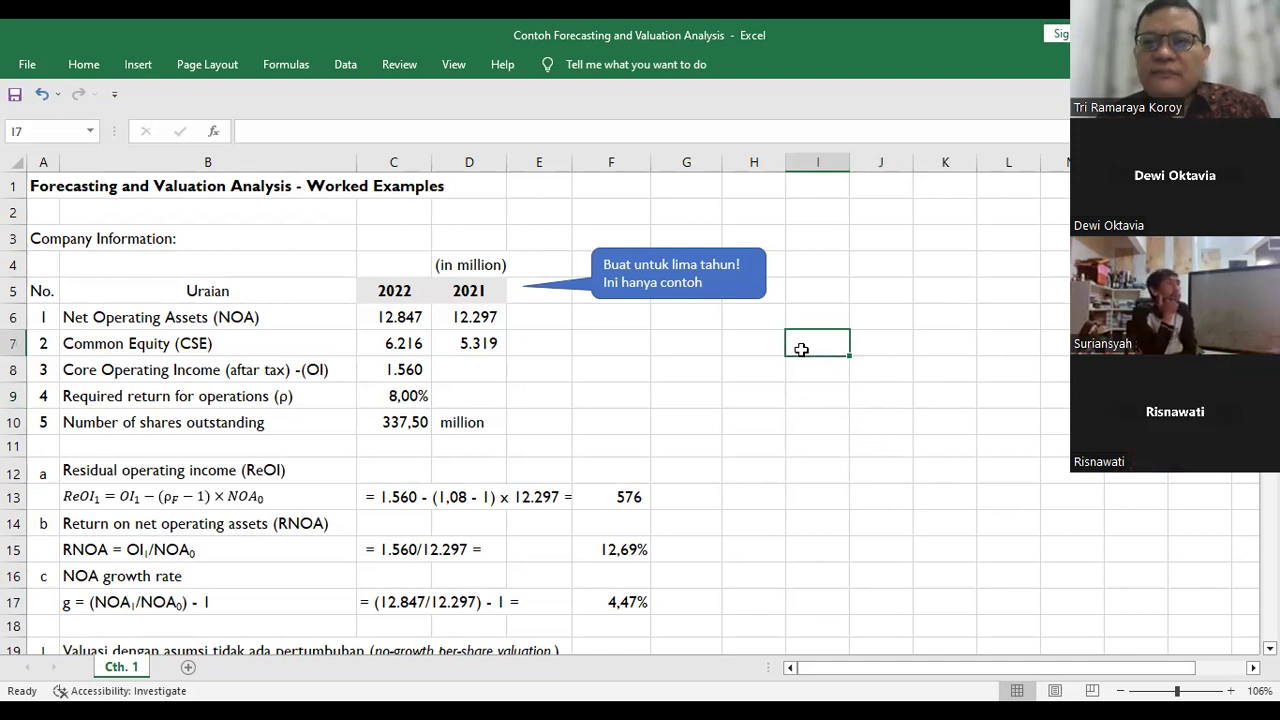
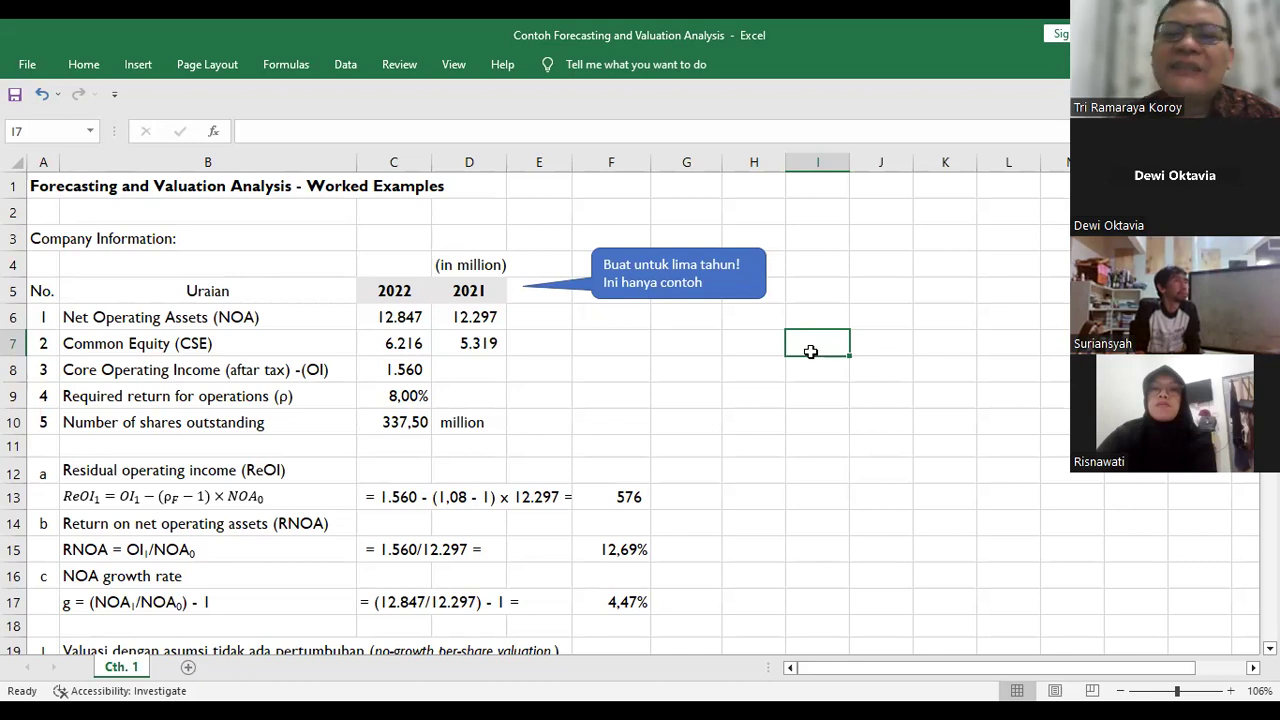
scroll(842, 344, "down", 1)
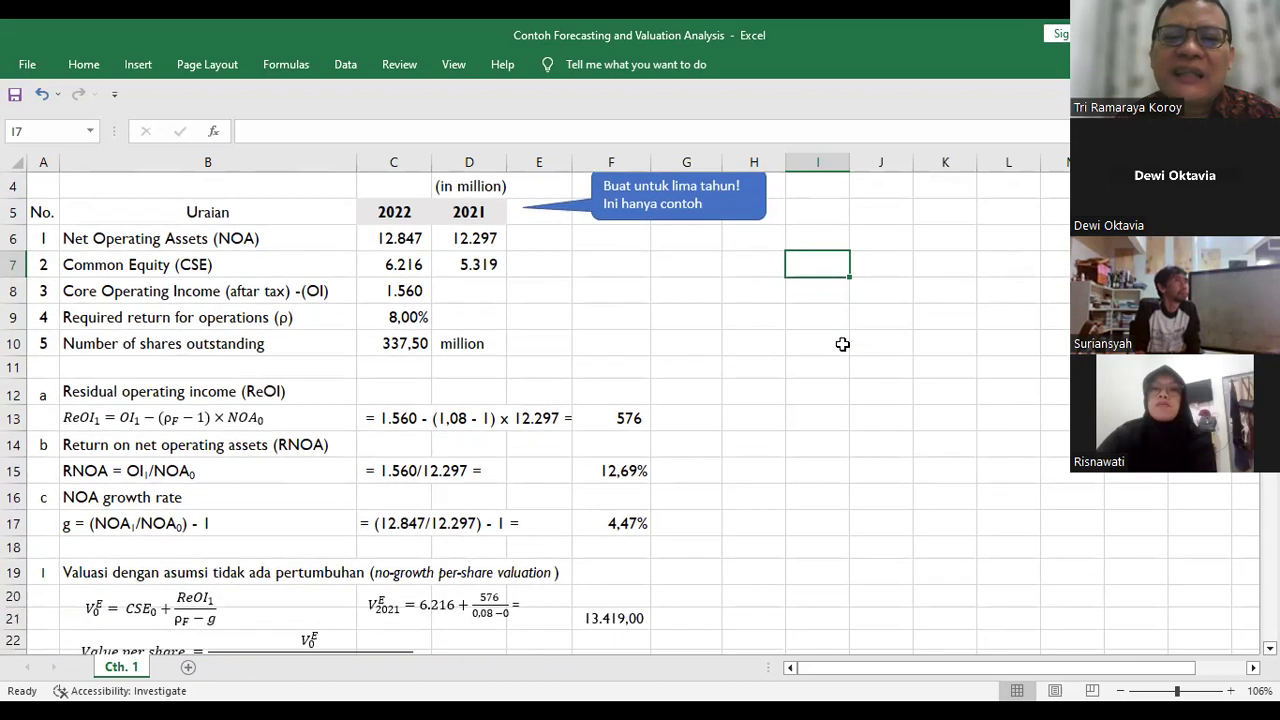
scroll(842, 344, "down", 2)
scroll(842, 344, "up", 2)
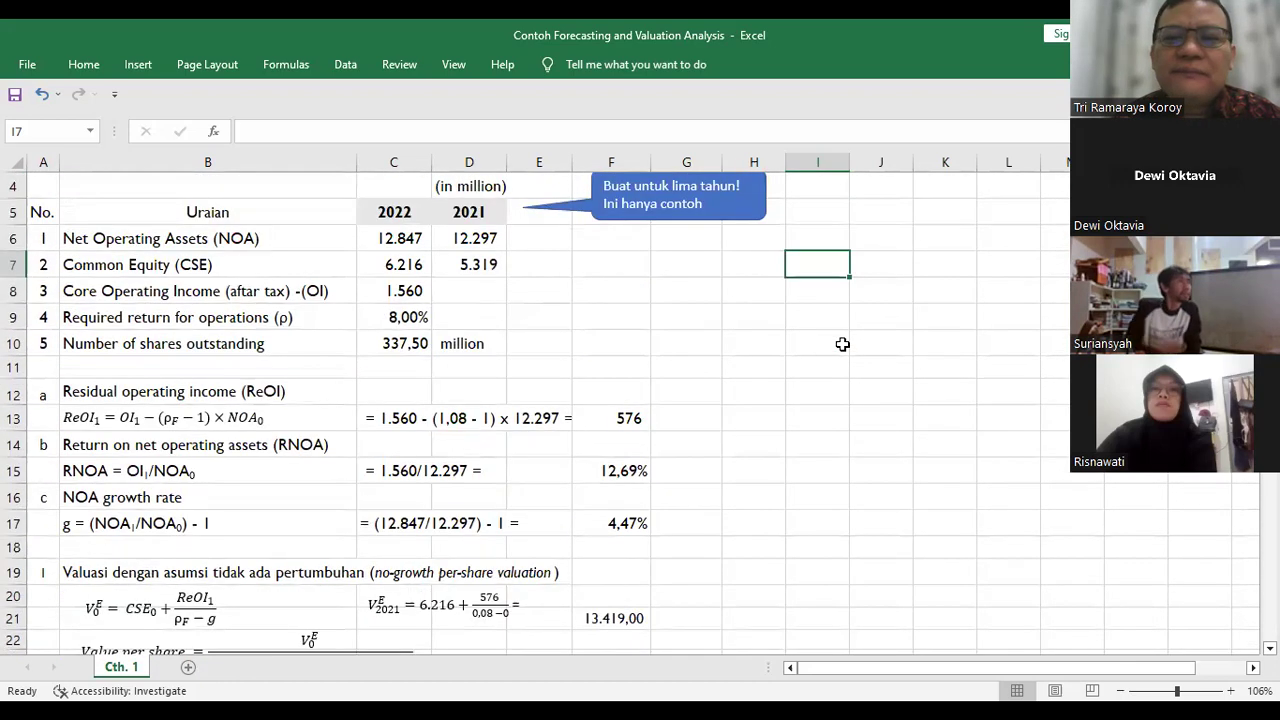
scroll(842, 344, "down", 5)
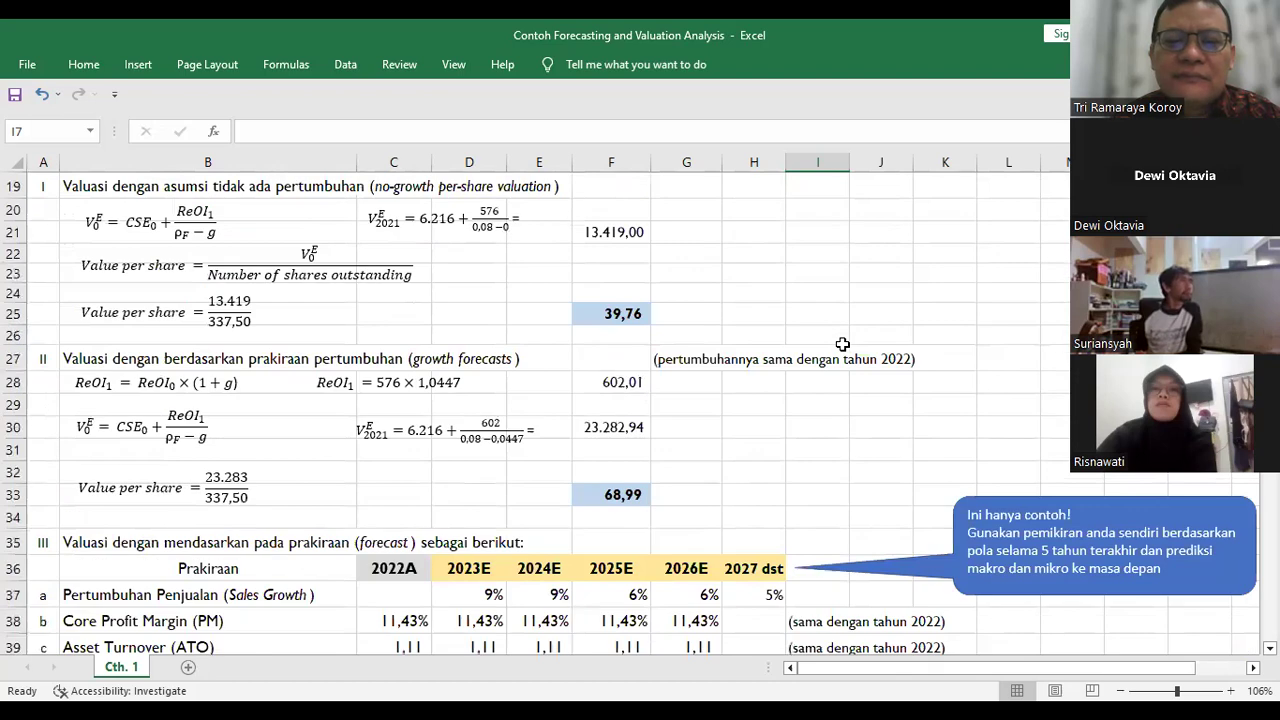
scroll(842, 344, "down", 1)
scroll(842, 344, "up", 7)
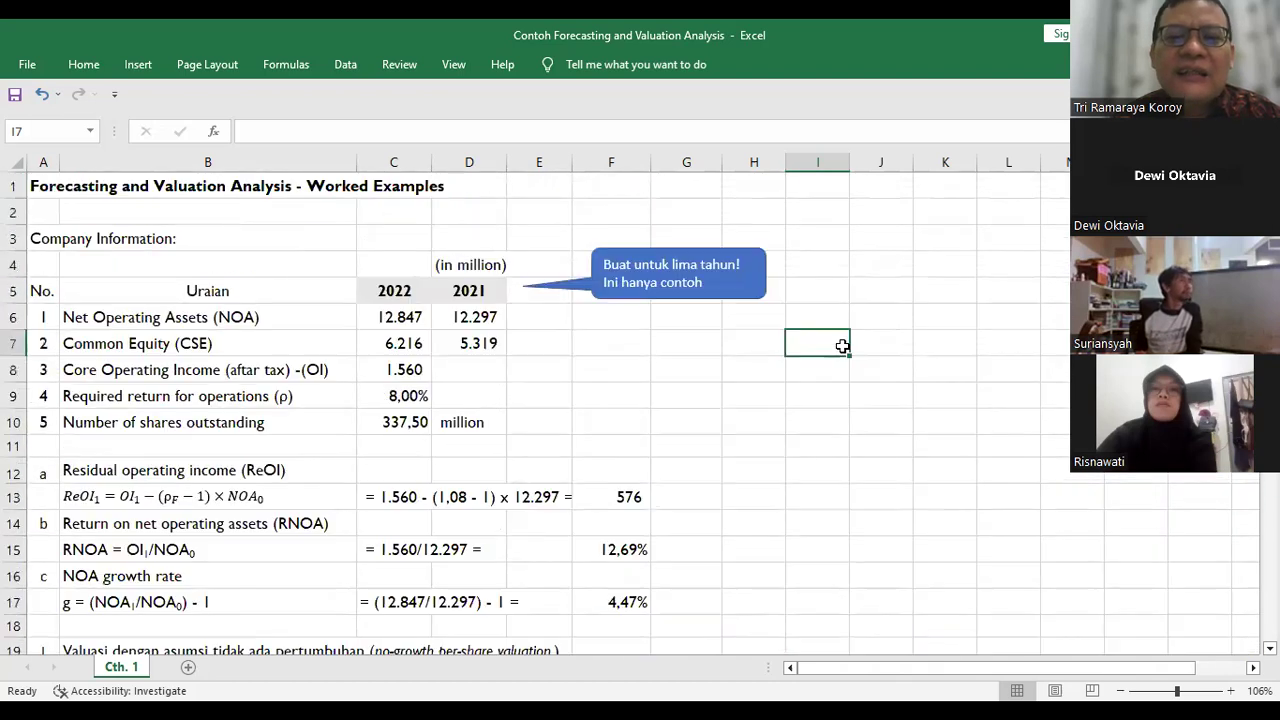
Step: Examine the year columns of the company information and the ReOI, RNOA and NOA growth rate items a to c
left_click_drag(398, 290, 612, 300)
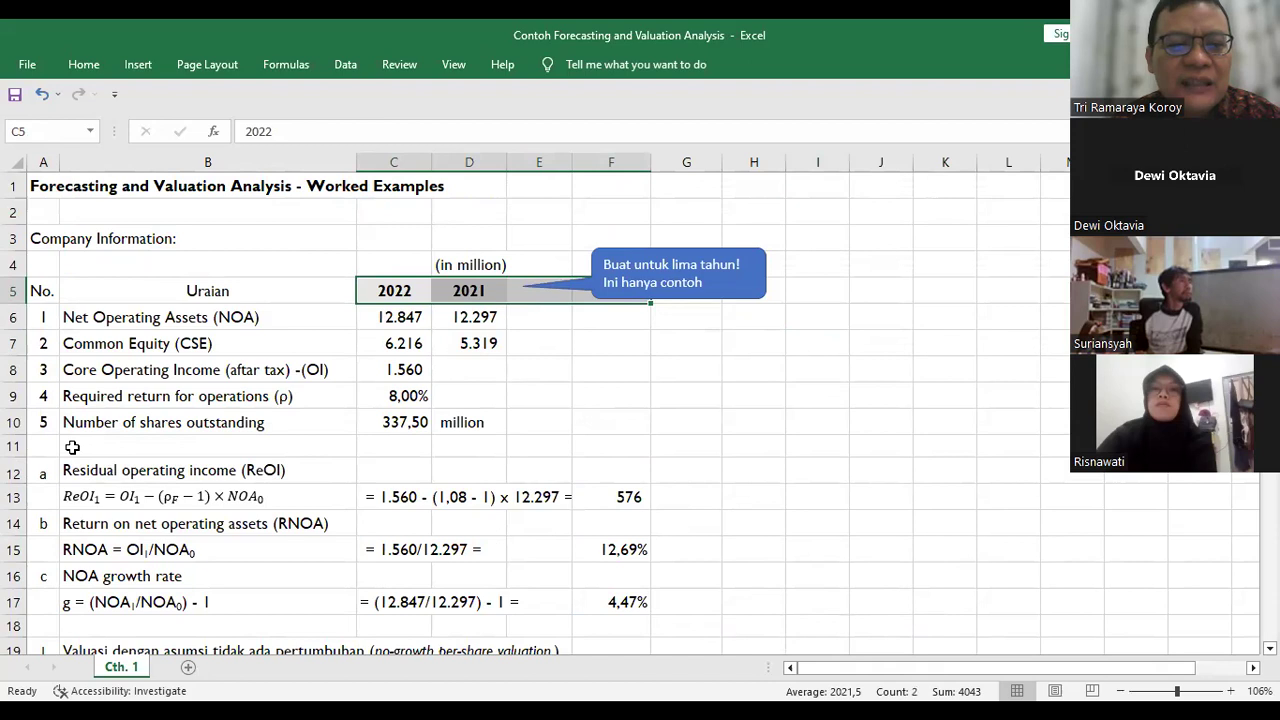
left_click(72, 447)
left_click(37, 446)
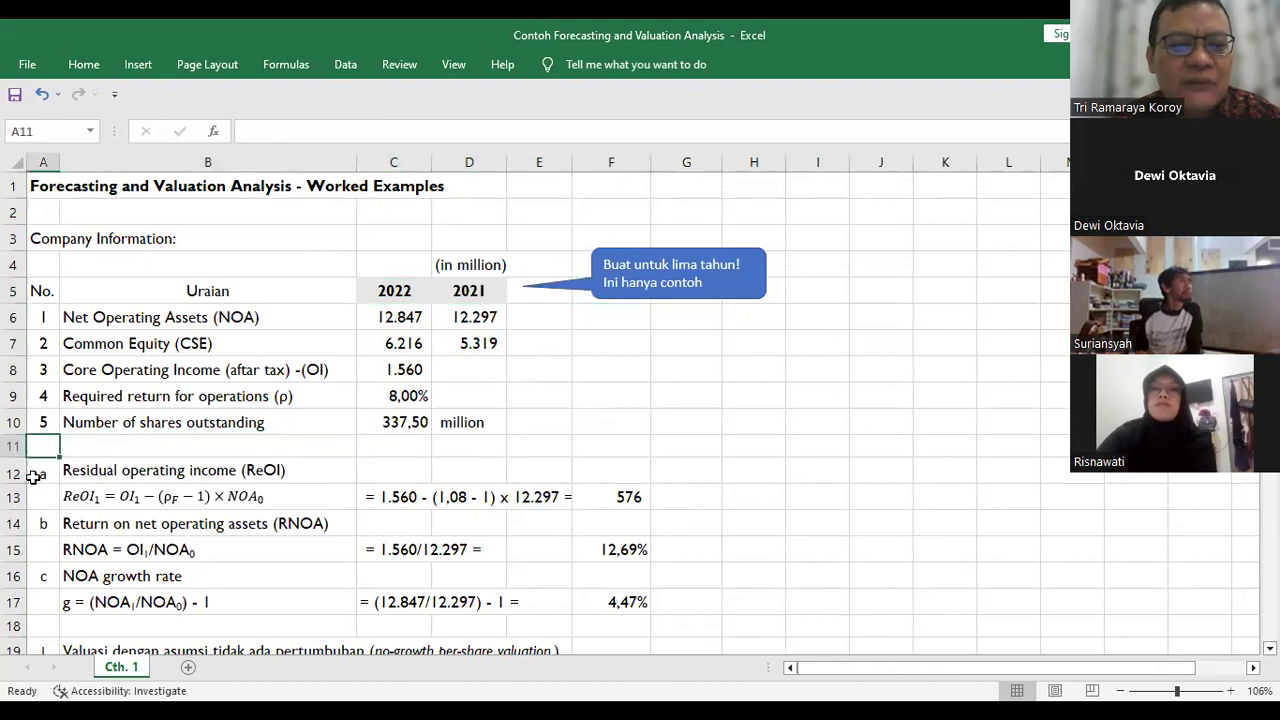
left_click(46, 527)
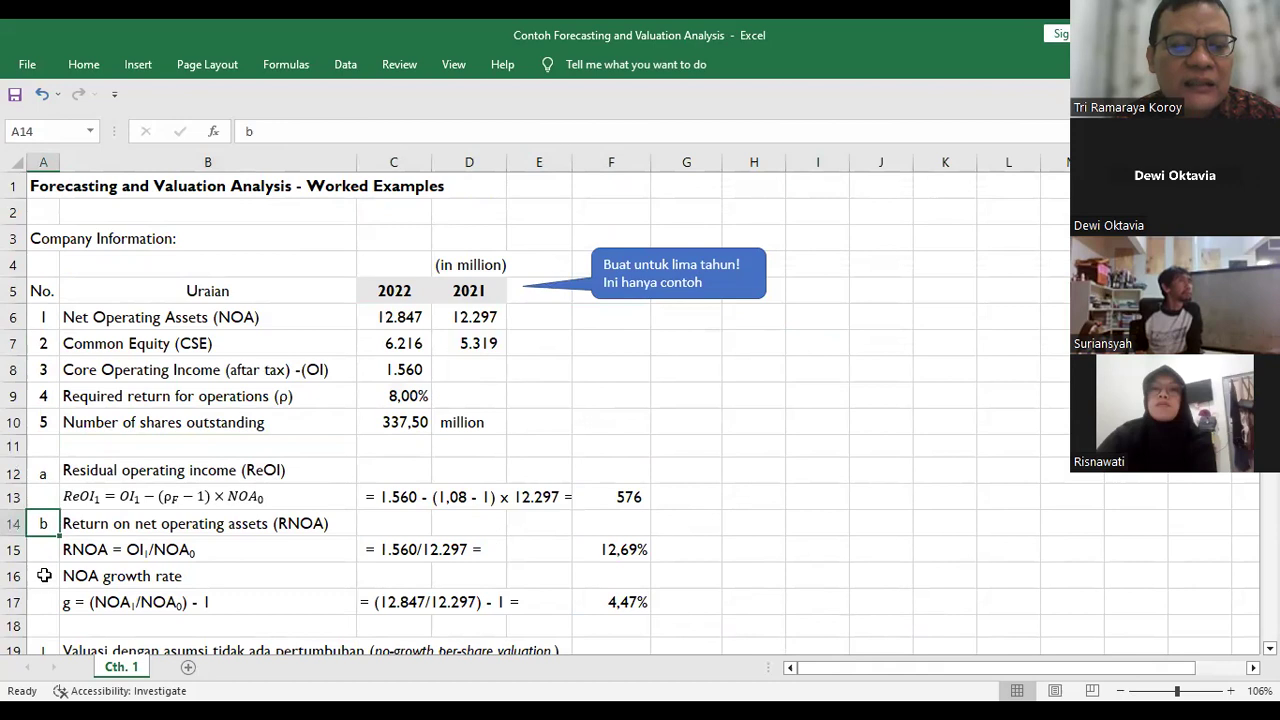
left_click(108, 575)
scroll(297, 366, "down", 1)
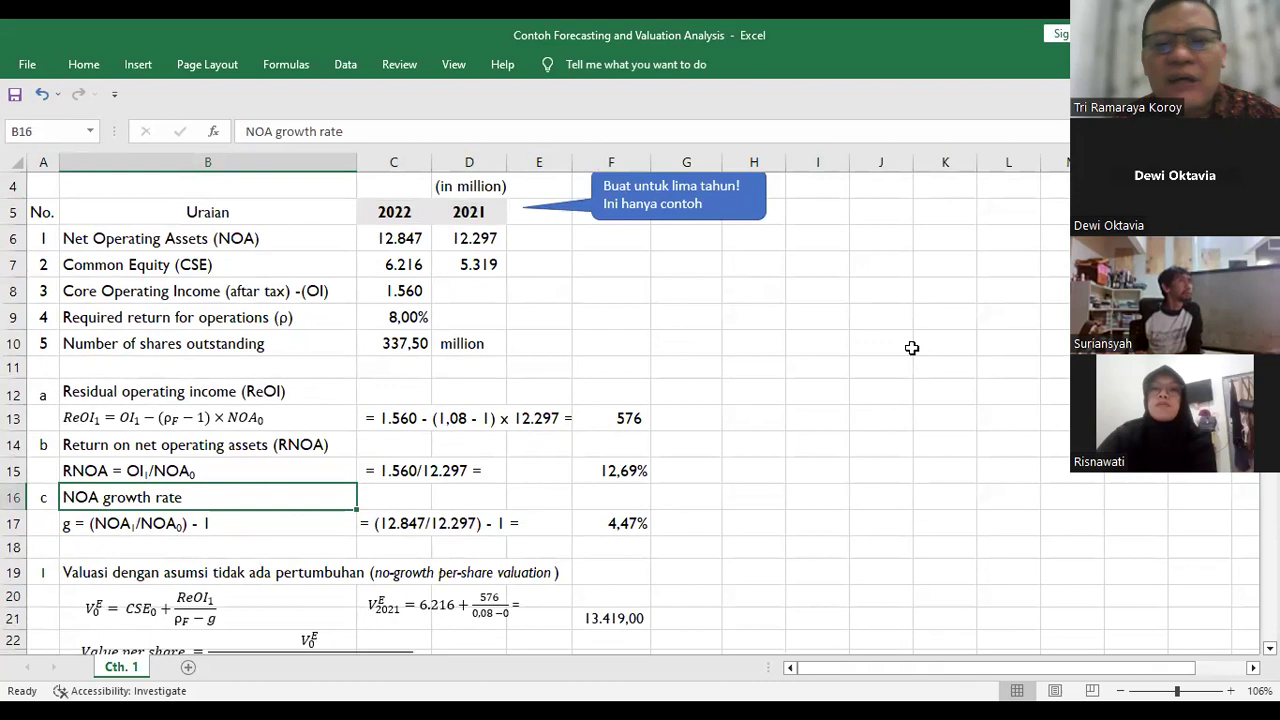
left_click(851, 372)
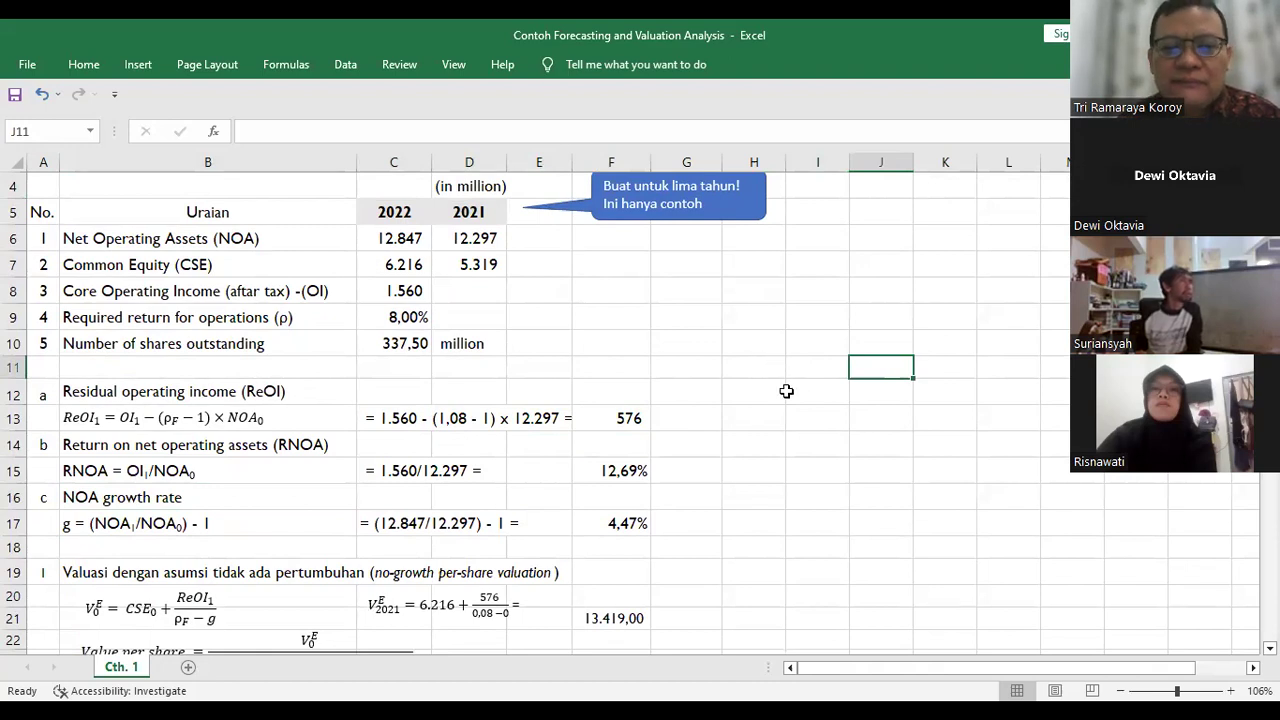
Step: Trace how 2022 common equity, the required return and the ReOI calculation feed the no-growth valuation formula
scroll(786, 391, "down", 2)
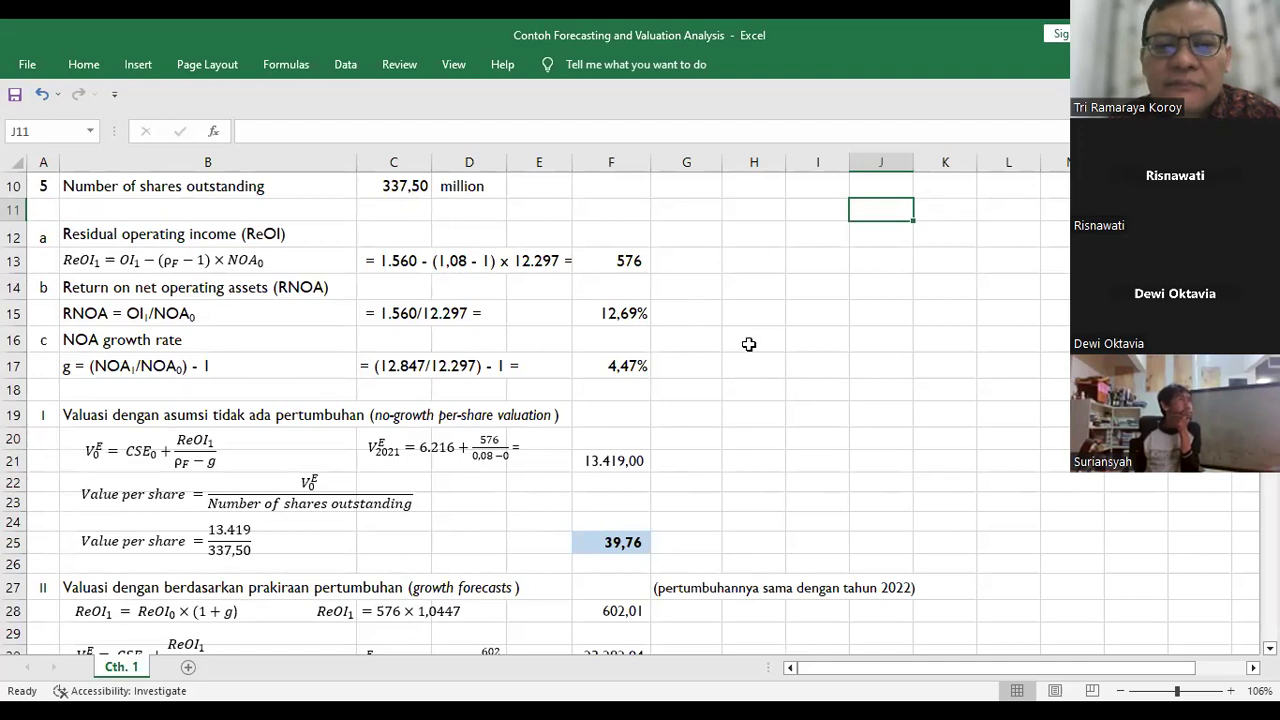
scroll(749, 344, "up", 1)
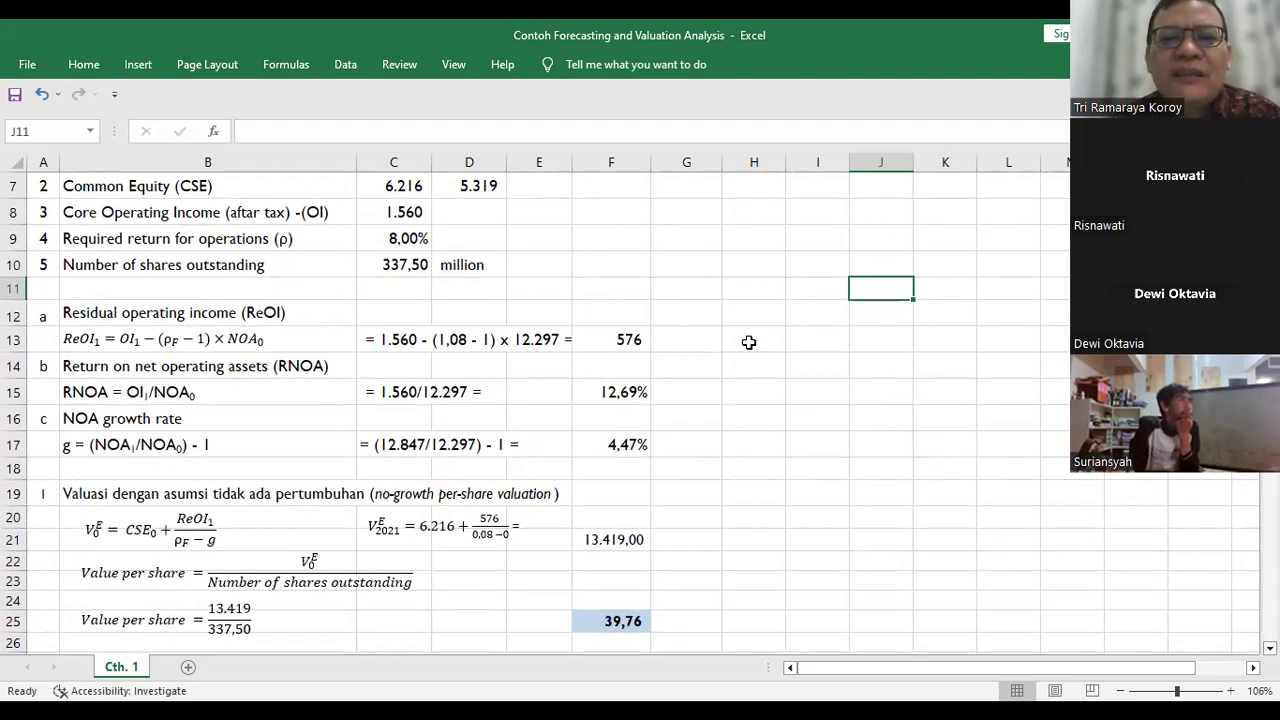
scroll(748, 342, "up", 2)
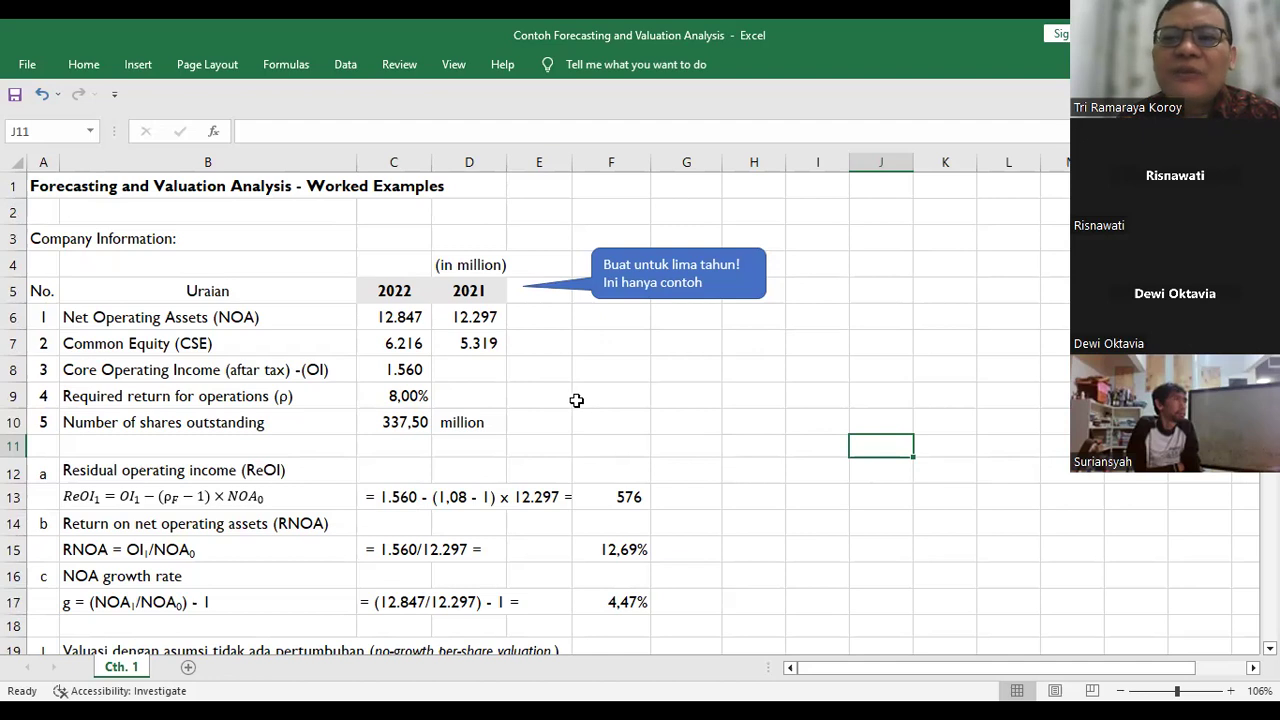
scroll(577, 402, "down", 1)
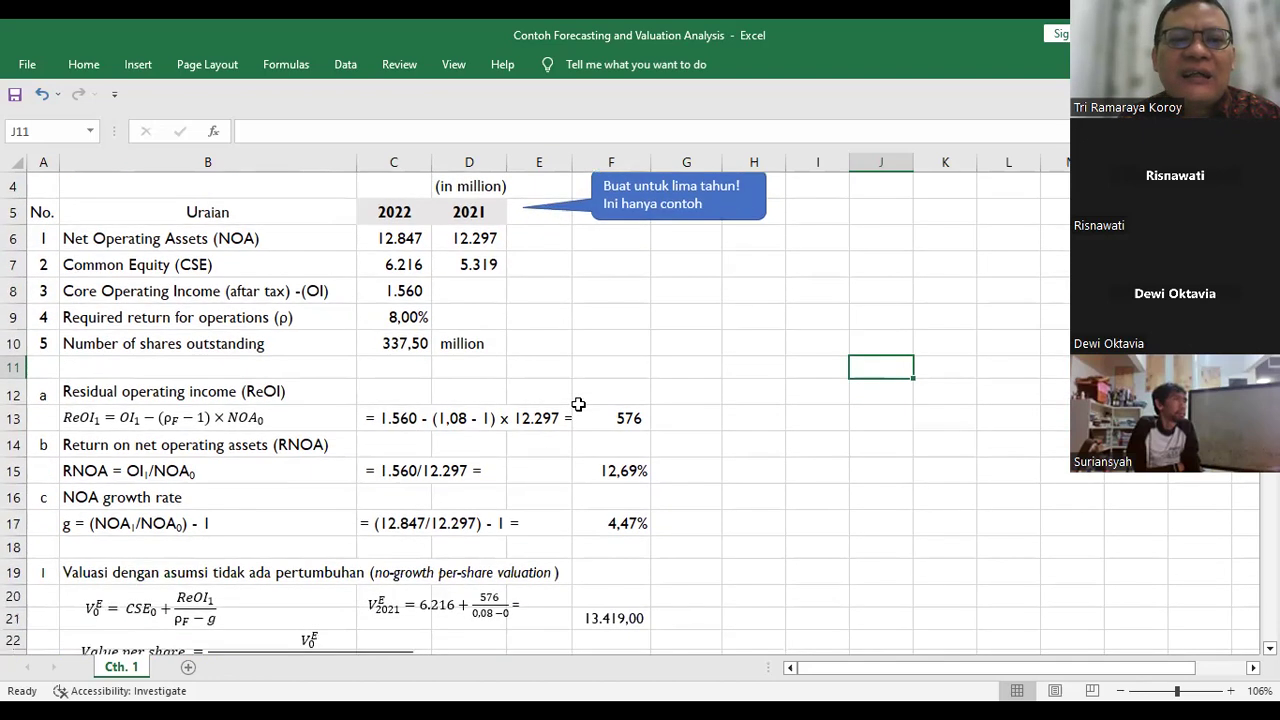
left_click(425, 268)
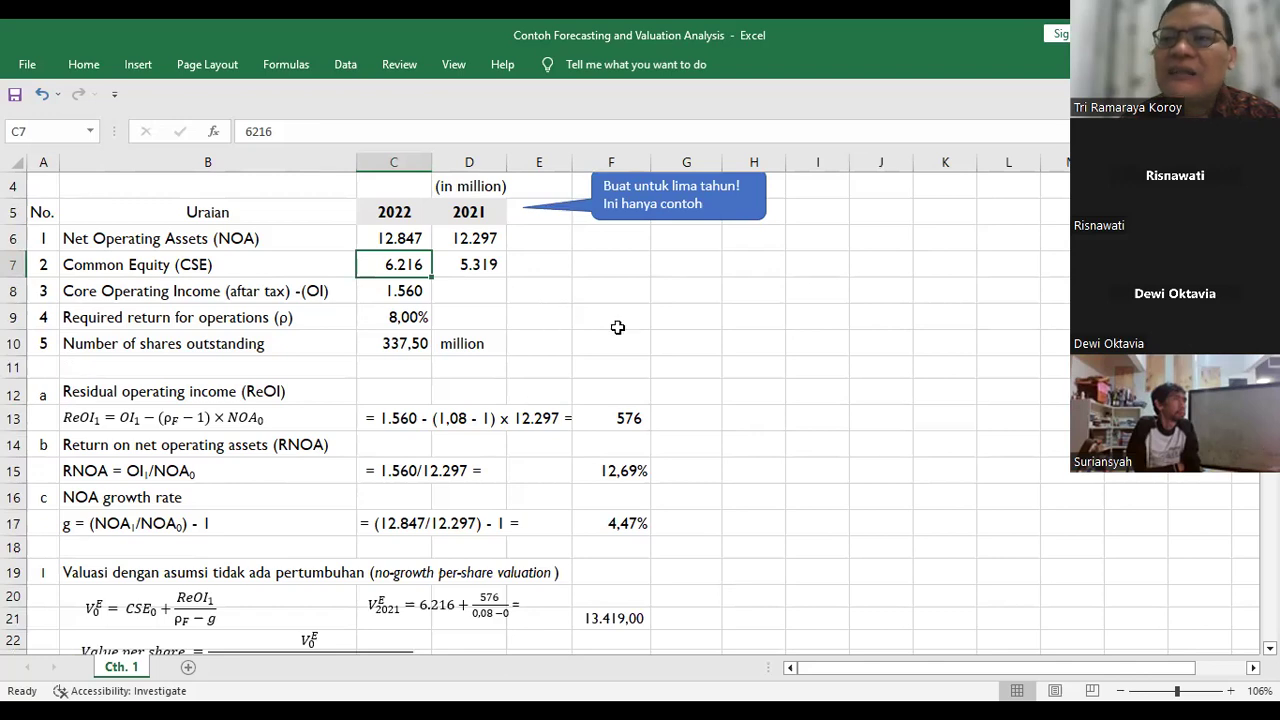
left_click(695, 310)
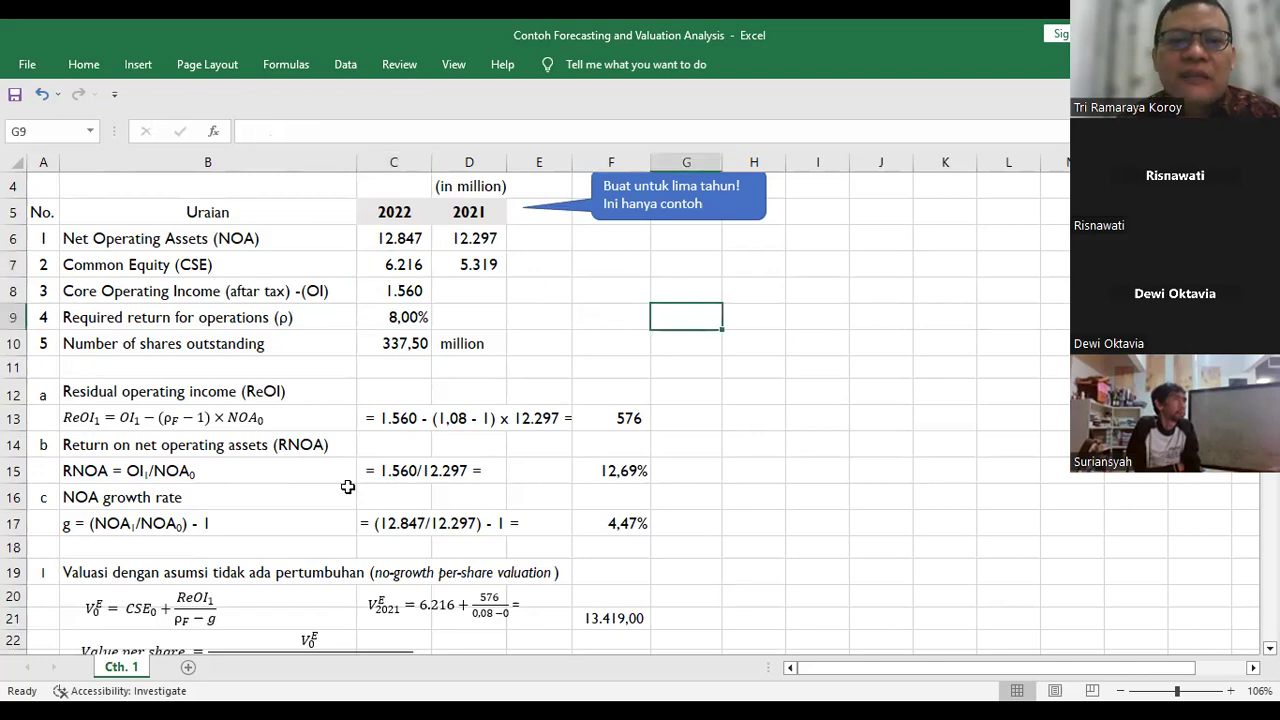
left_click(376, 421)
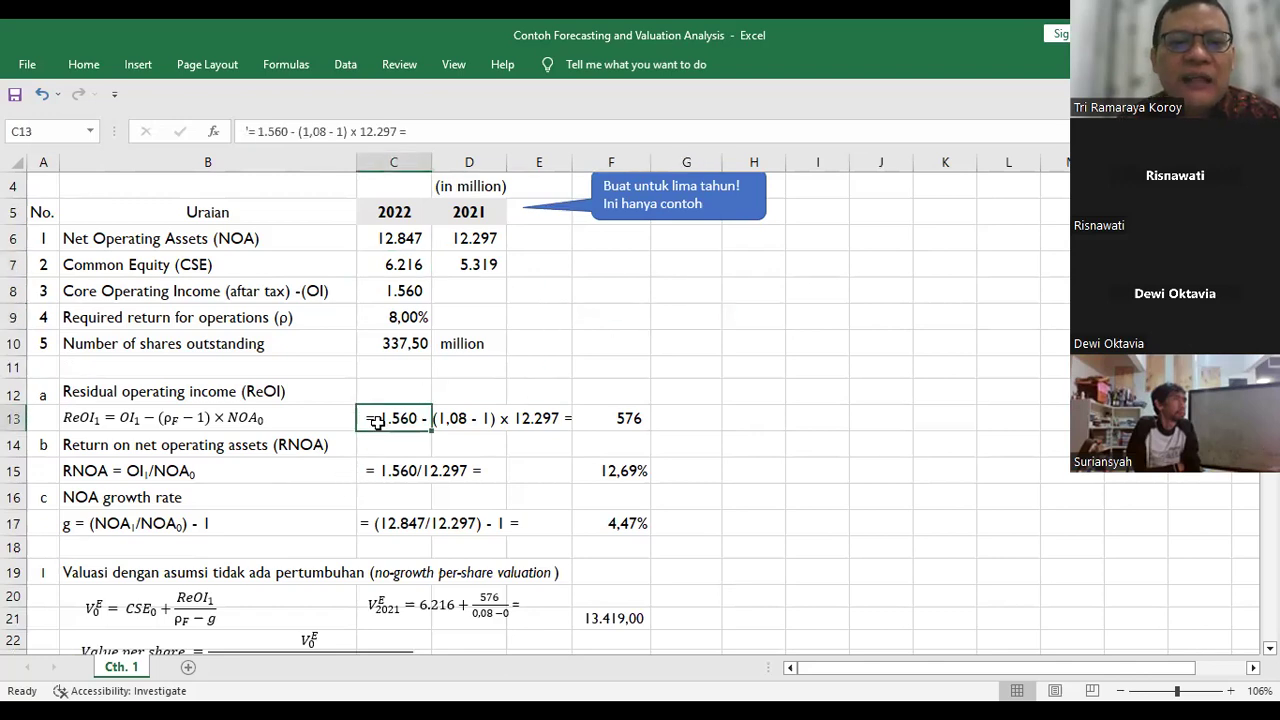
scroll(376, 429, "down", 2)
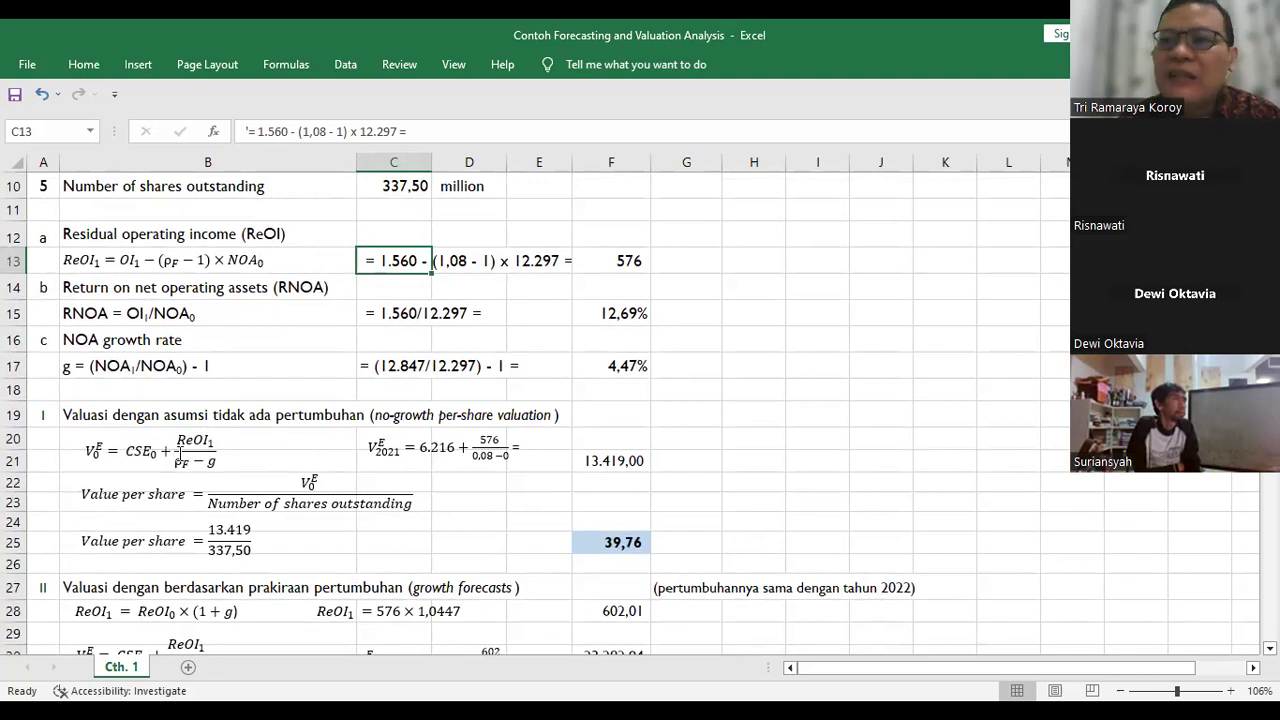
scroll(178, 452, "up", 2)
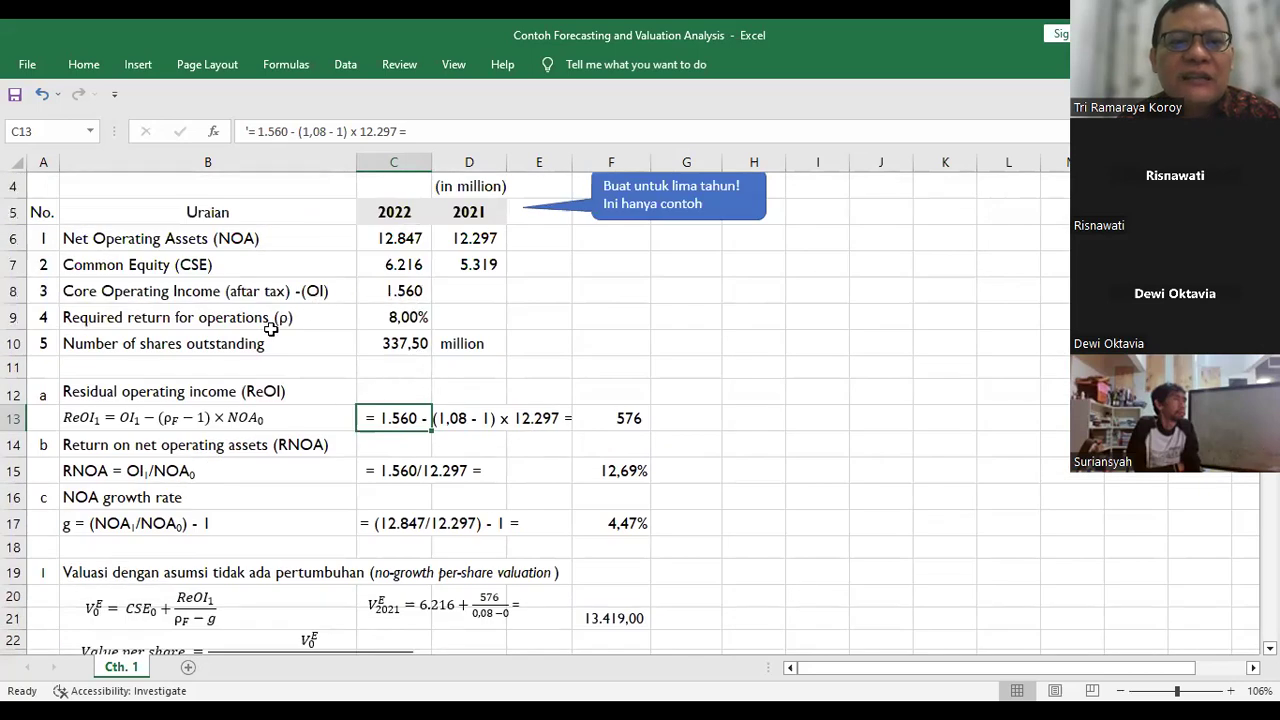
left_click(398, 267)
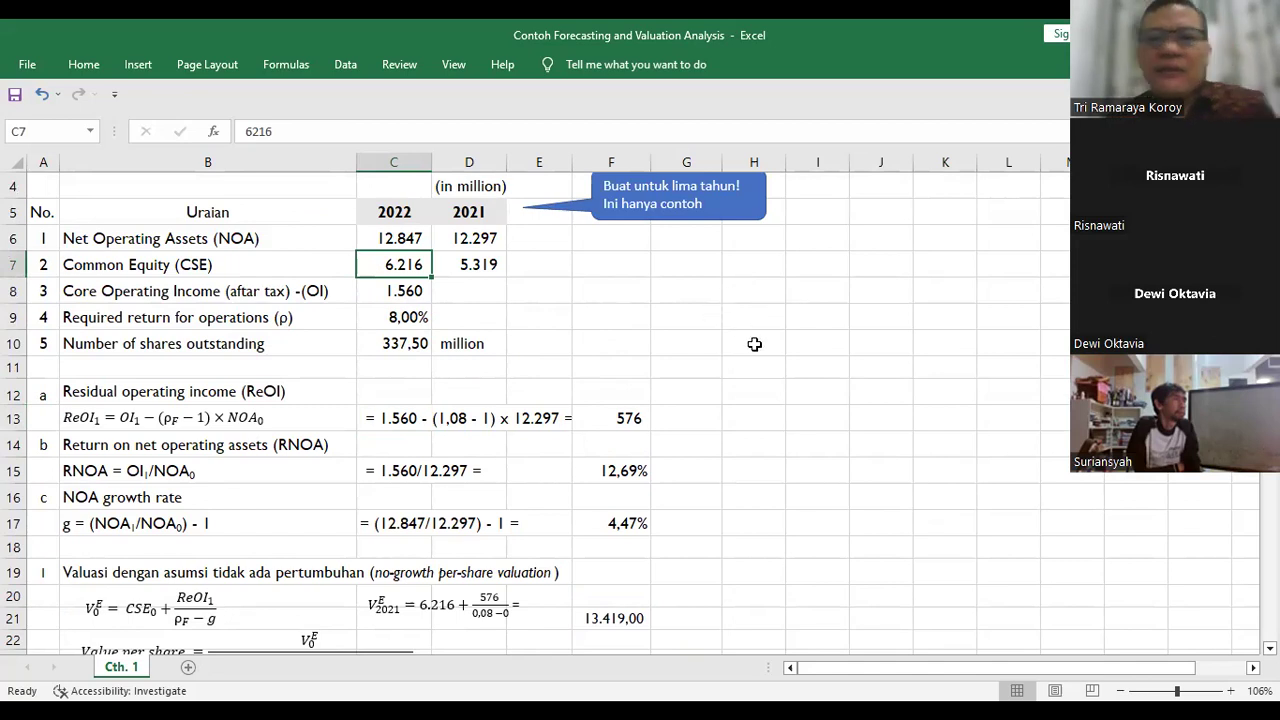
left_click(874, 368)
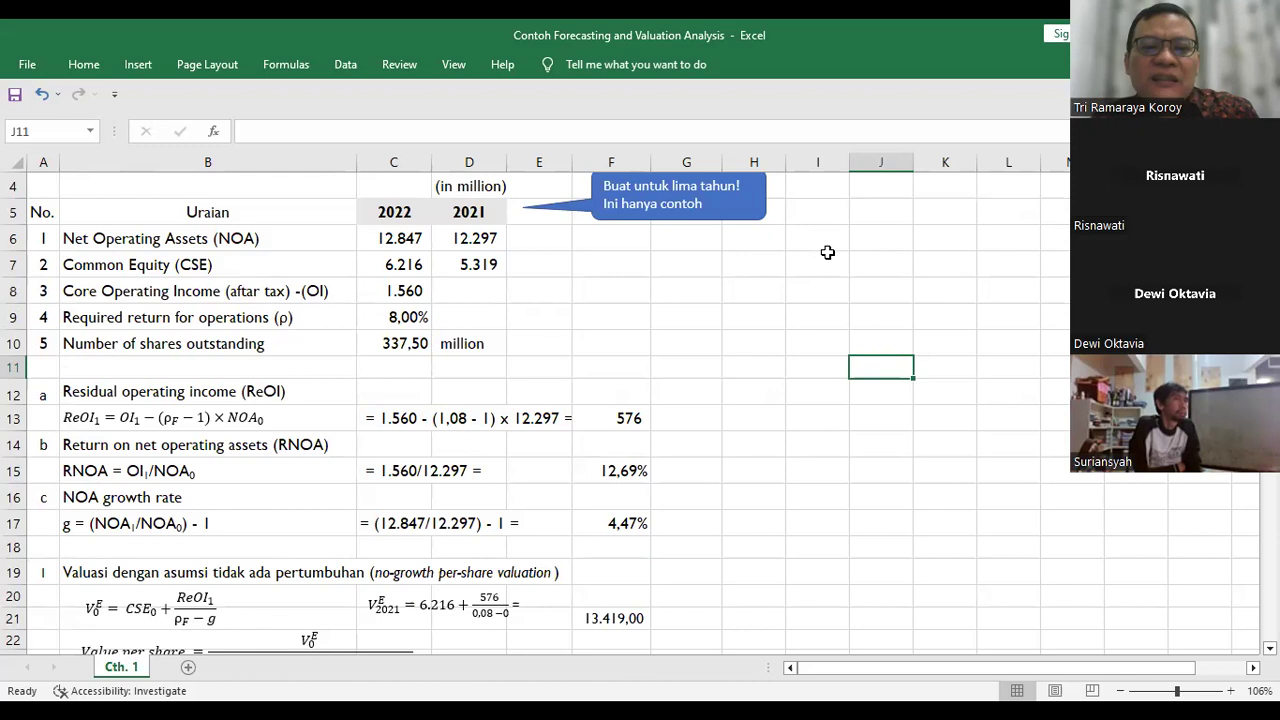
Step: Review the no-growth and growth-forecast per-share valuations alongside the sales growth assumptions in section III
scroll(790, 550, "down", 2)
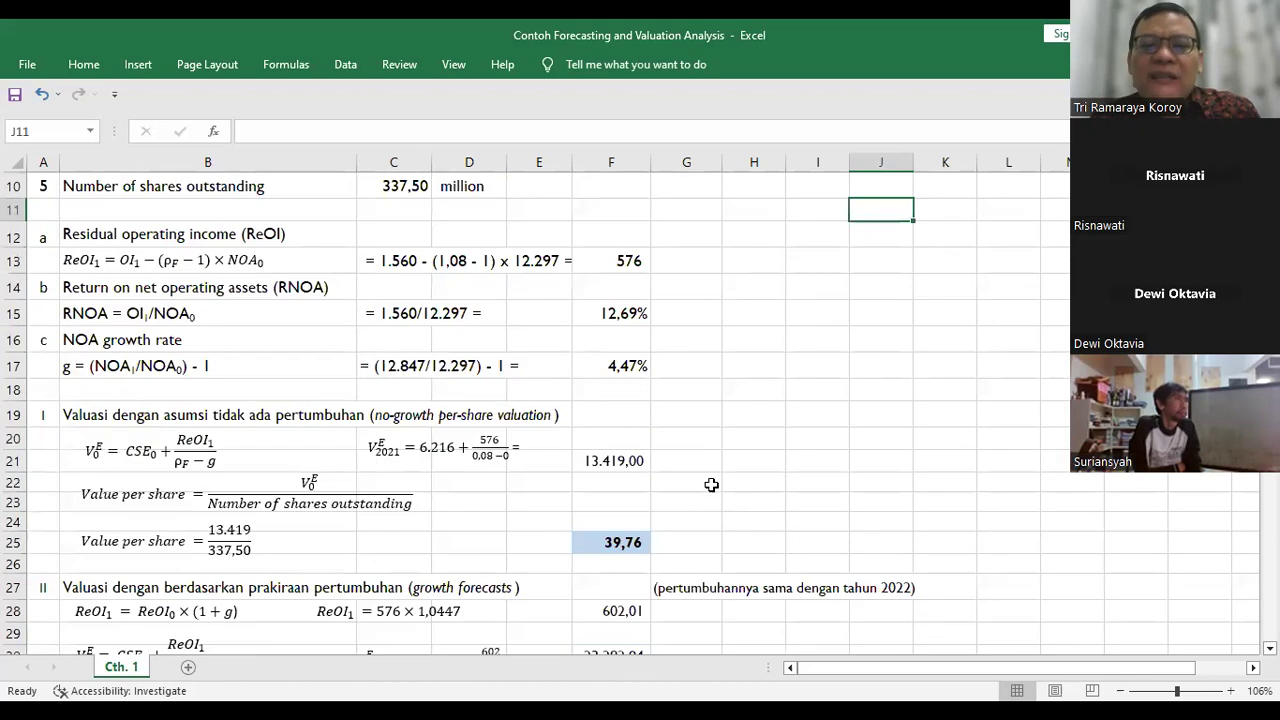
left_click(690, 417)
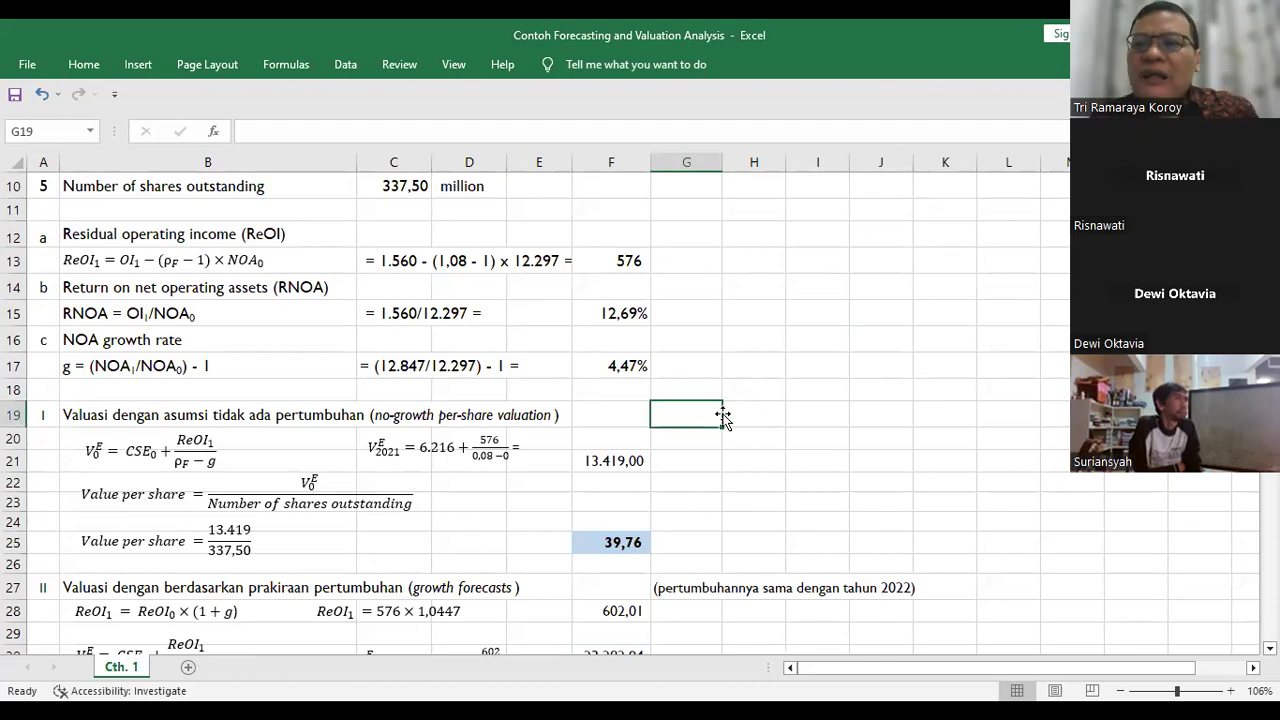
scroll(732, 412, "down", 3)
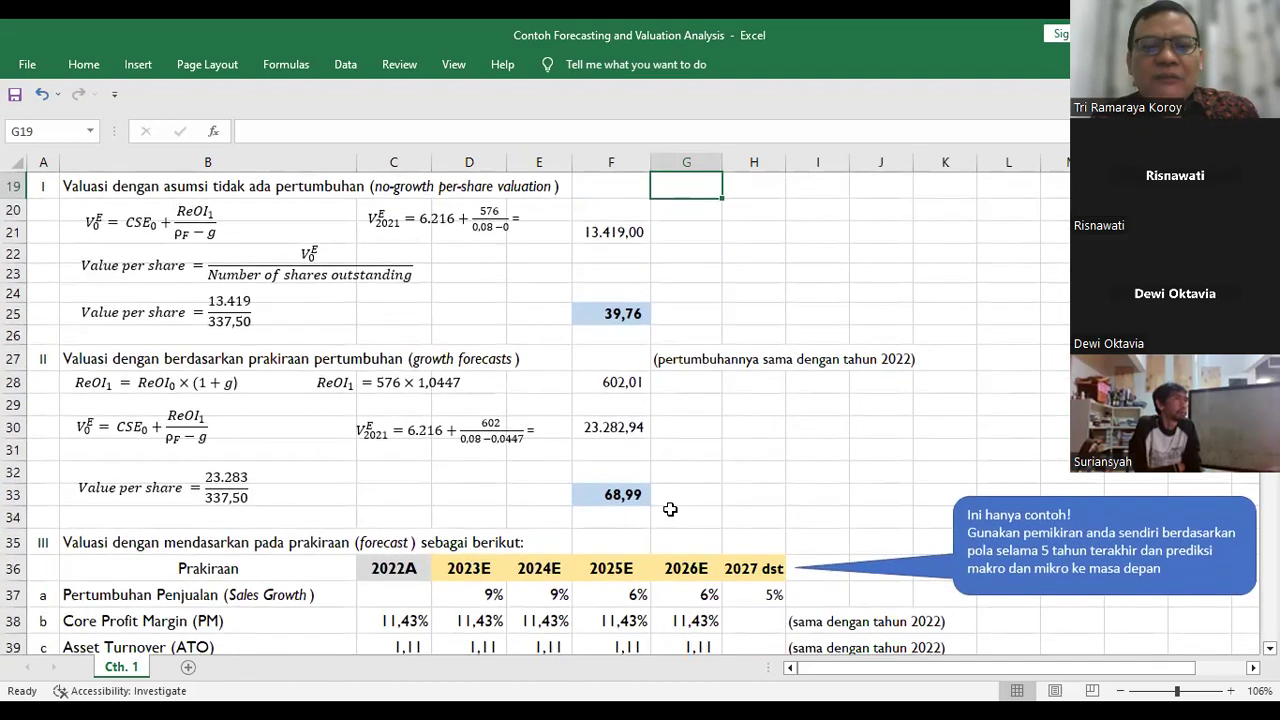
scroll(670, 509, "down", 1)
left_click(549, 525)
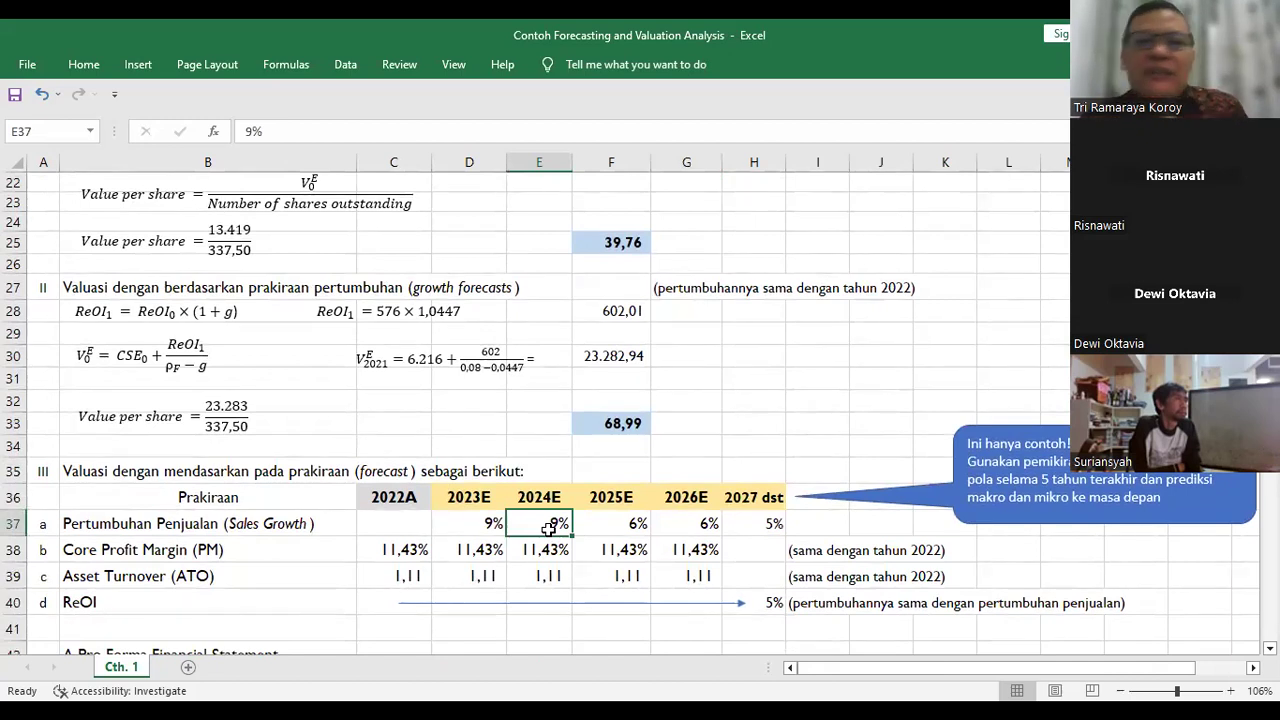
scroll(570, 490, "up", 1)
left_click(605, 448)
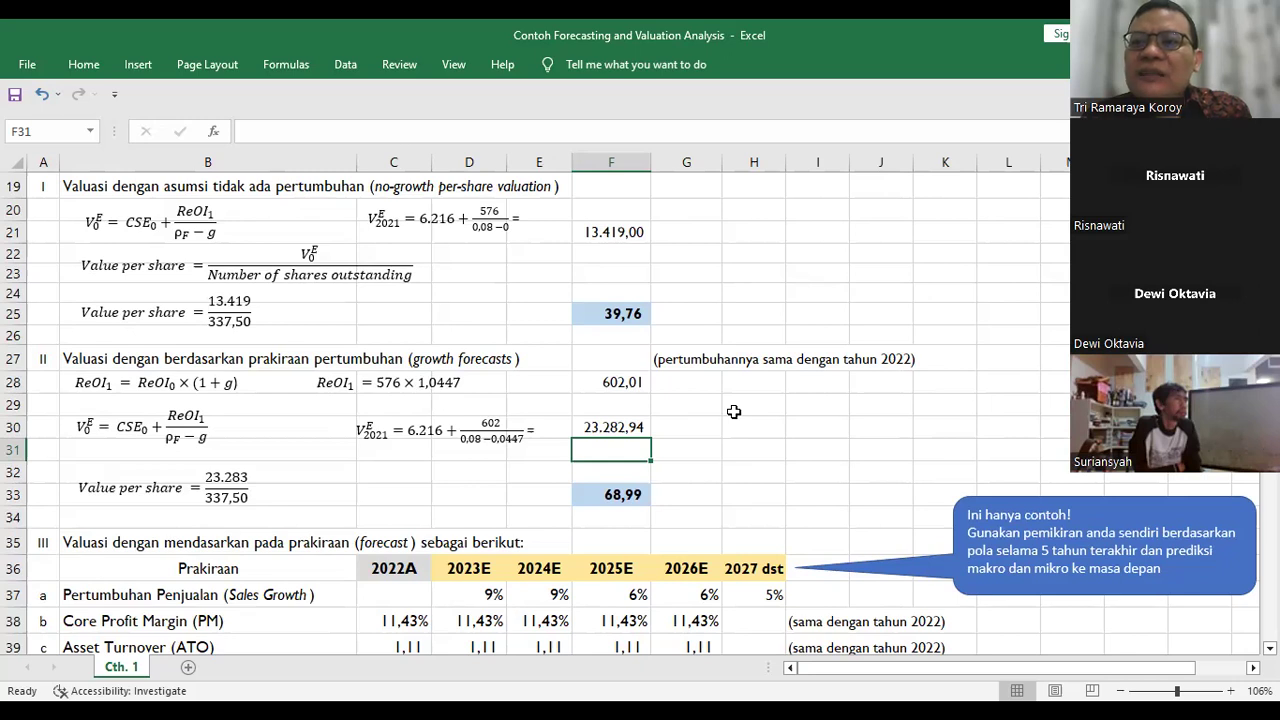
Step: Inspect the section III forecast assumptions, including the 2025E core profit margin and asset turnover
scroll(733, 409, "down", 3)
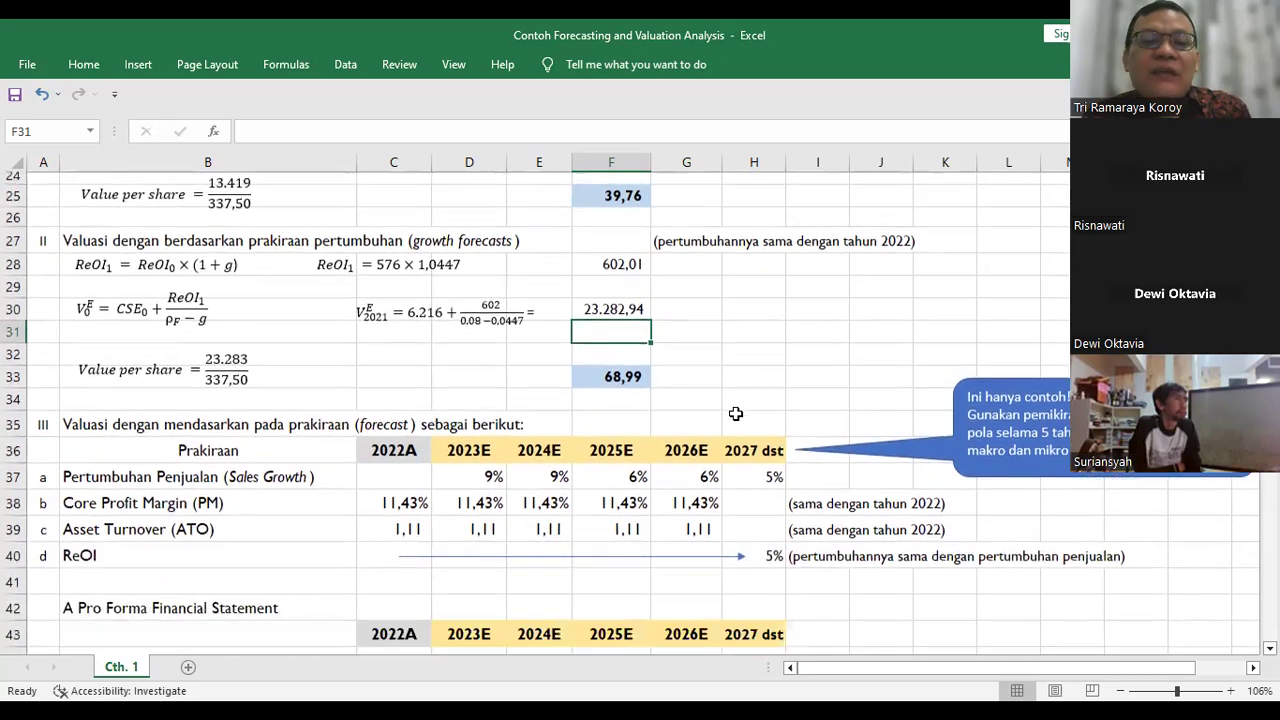
left_click(507, 472)
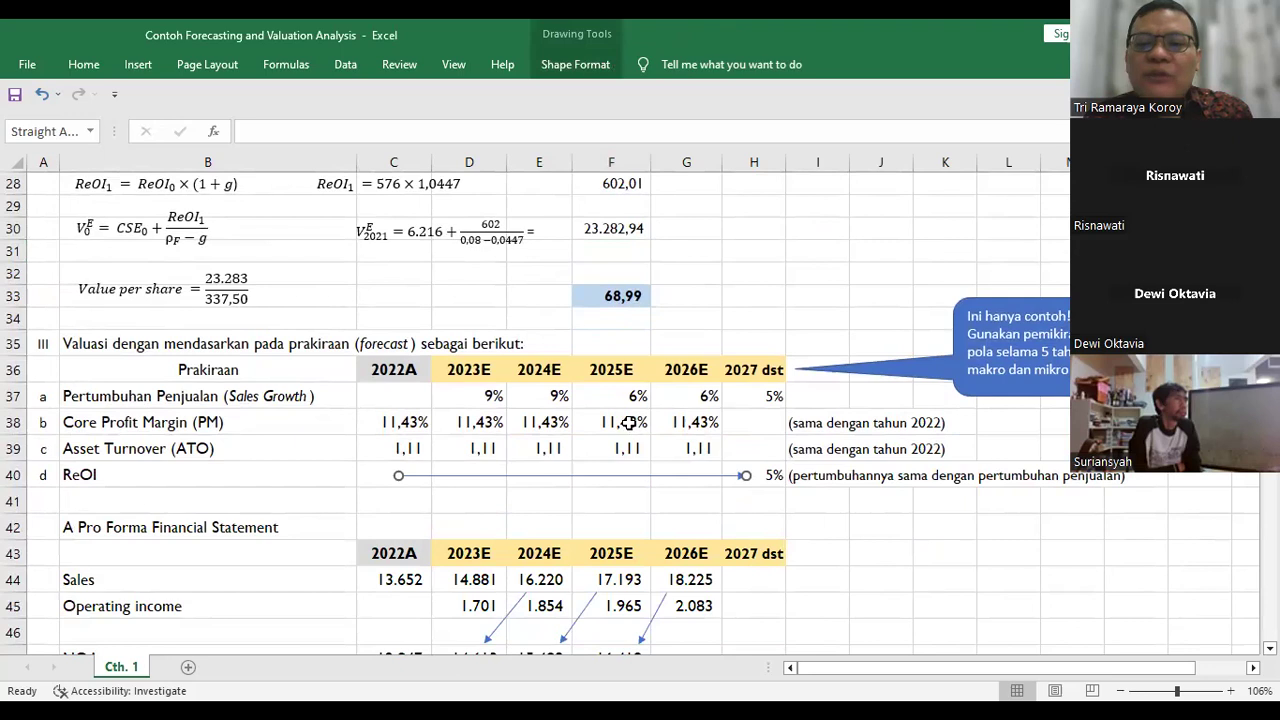
left_click(625, 426)
left_click(620, 453)
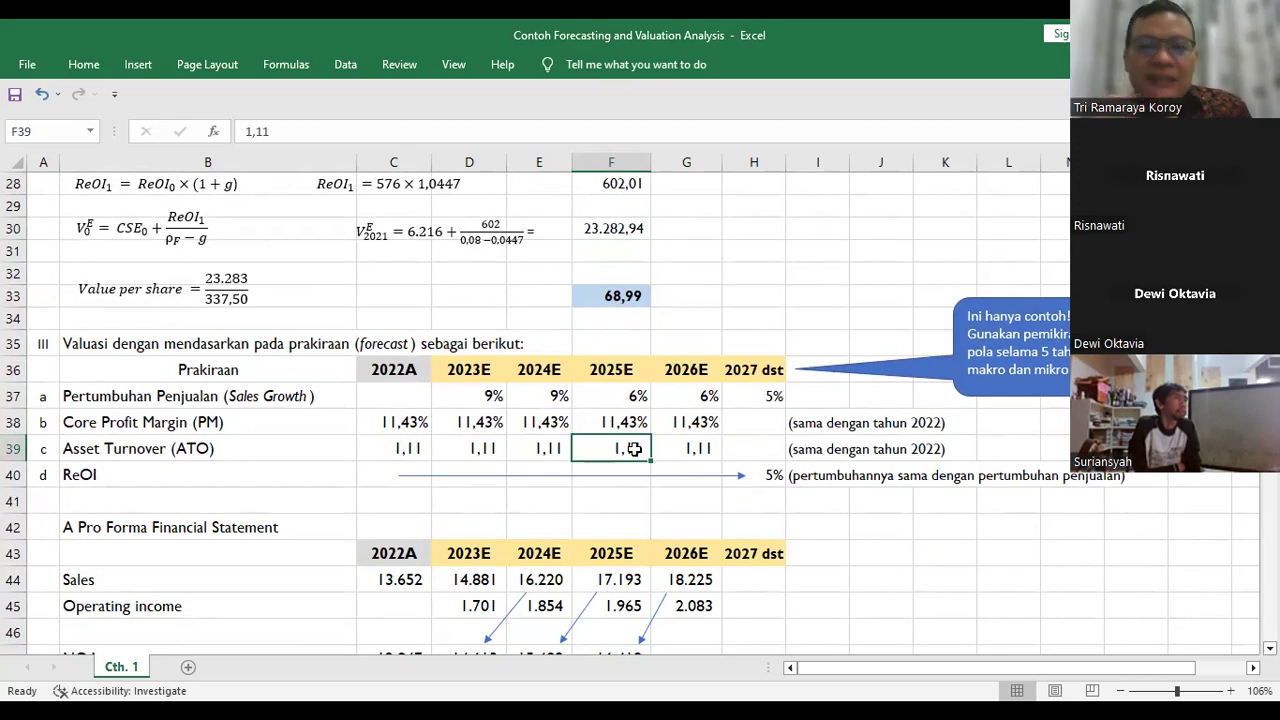
Step: Read through the pro forma financial statement, the continuing value and equity valuation, and the comparison with the share price
scroll(634, 448, "down", 4)
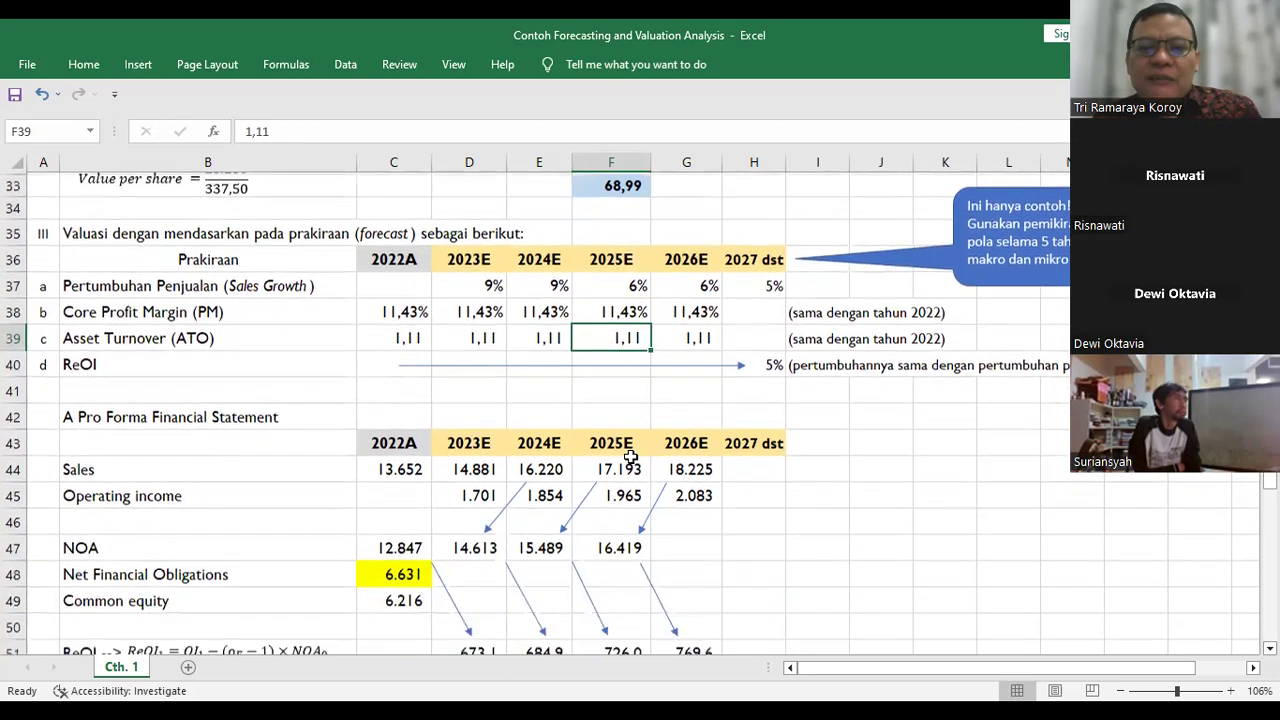
scroll(630, 456, "down", 1)
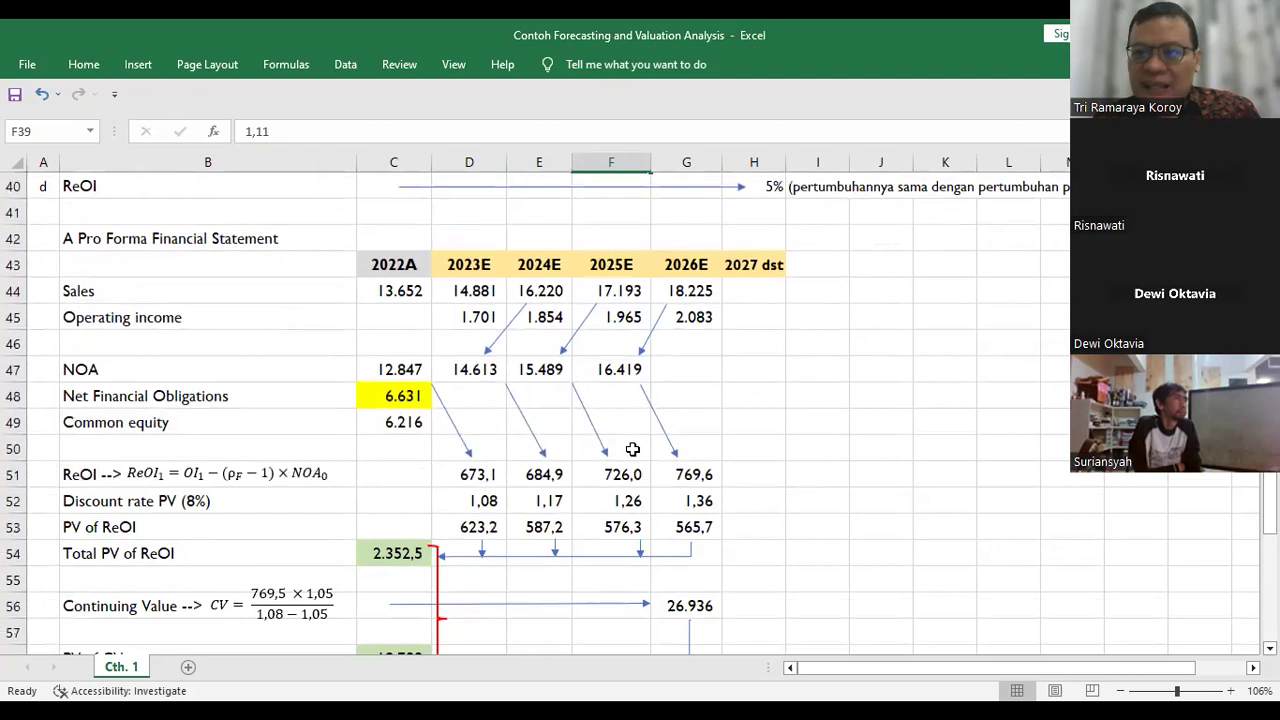
scroll(634, 440, "down", 2)
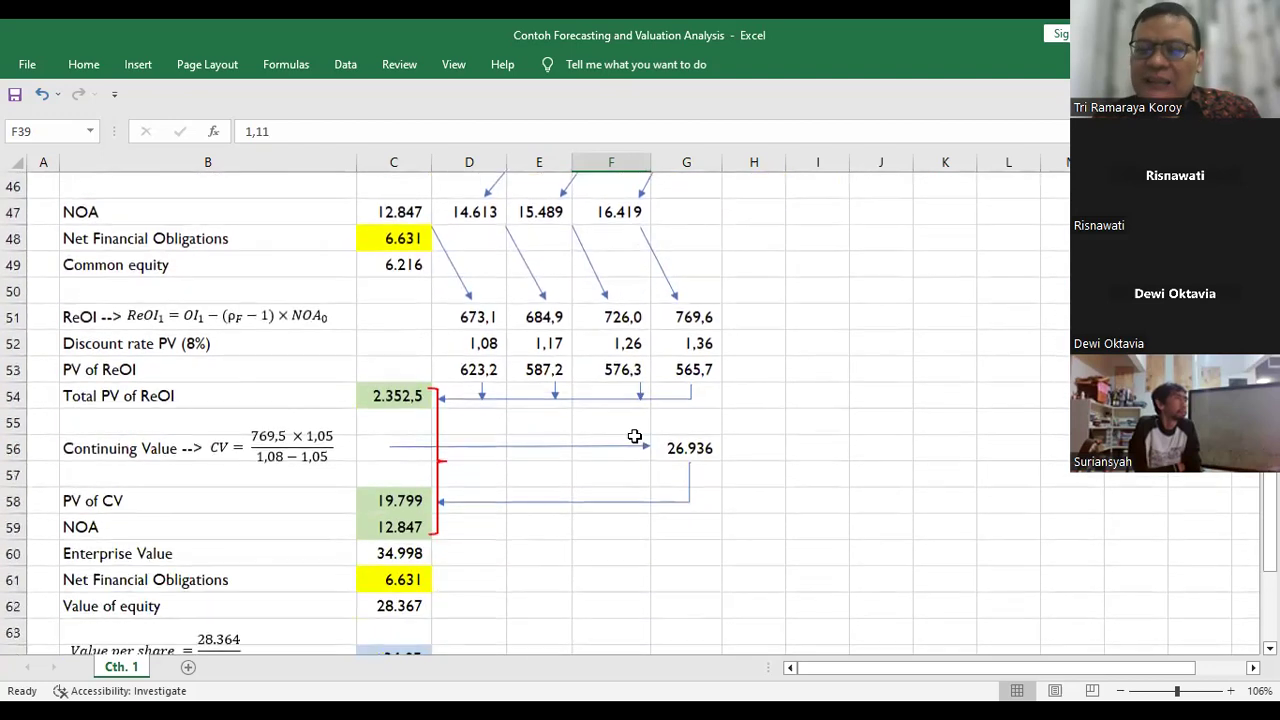
scroll(634, 436, "down", 1)
scroll(634, 436, "down", 1)
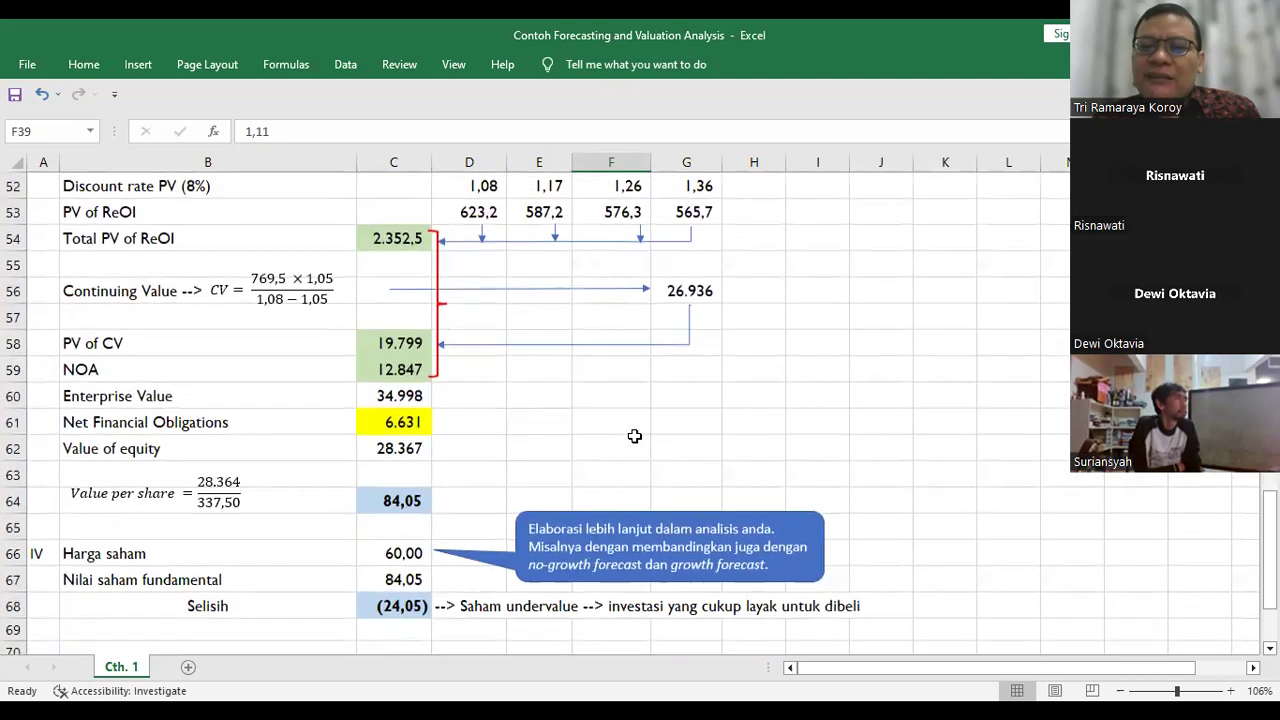
scroll(634, 436, "up", 6)
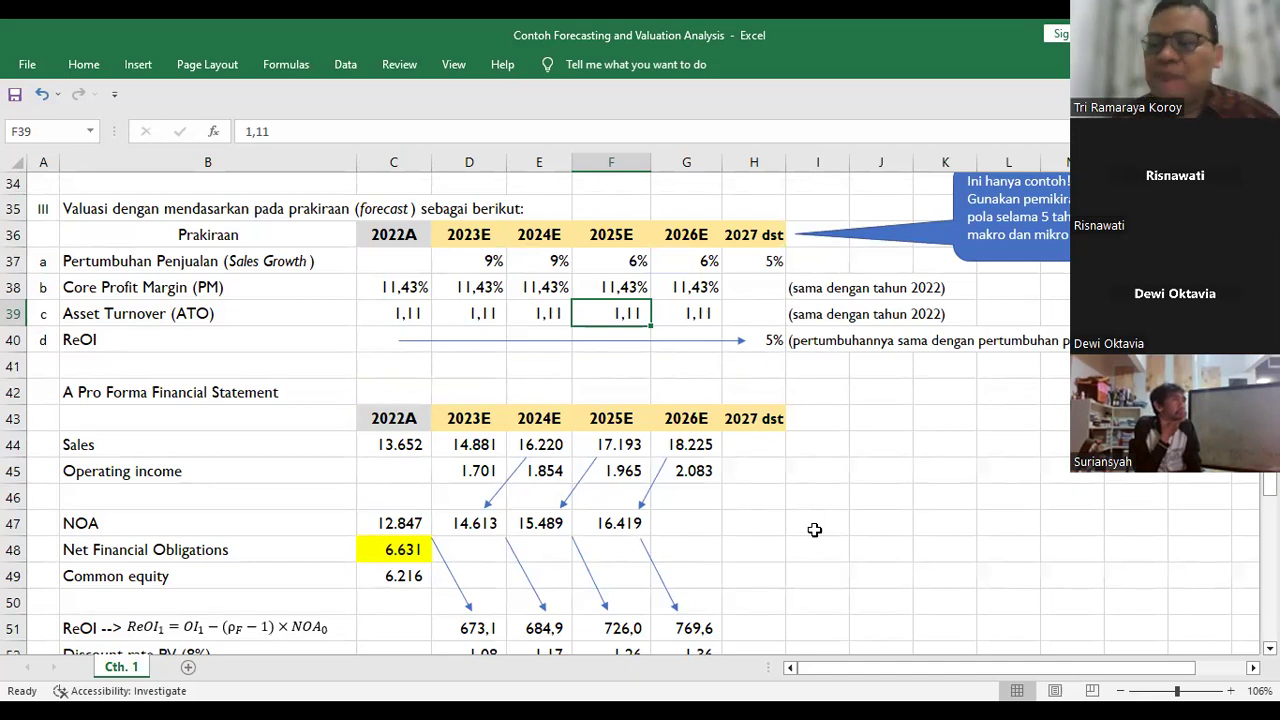
left_click(825, 527)
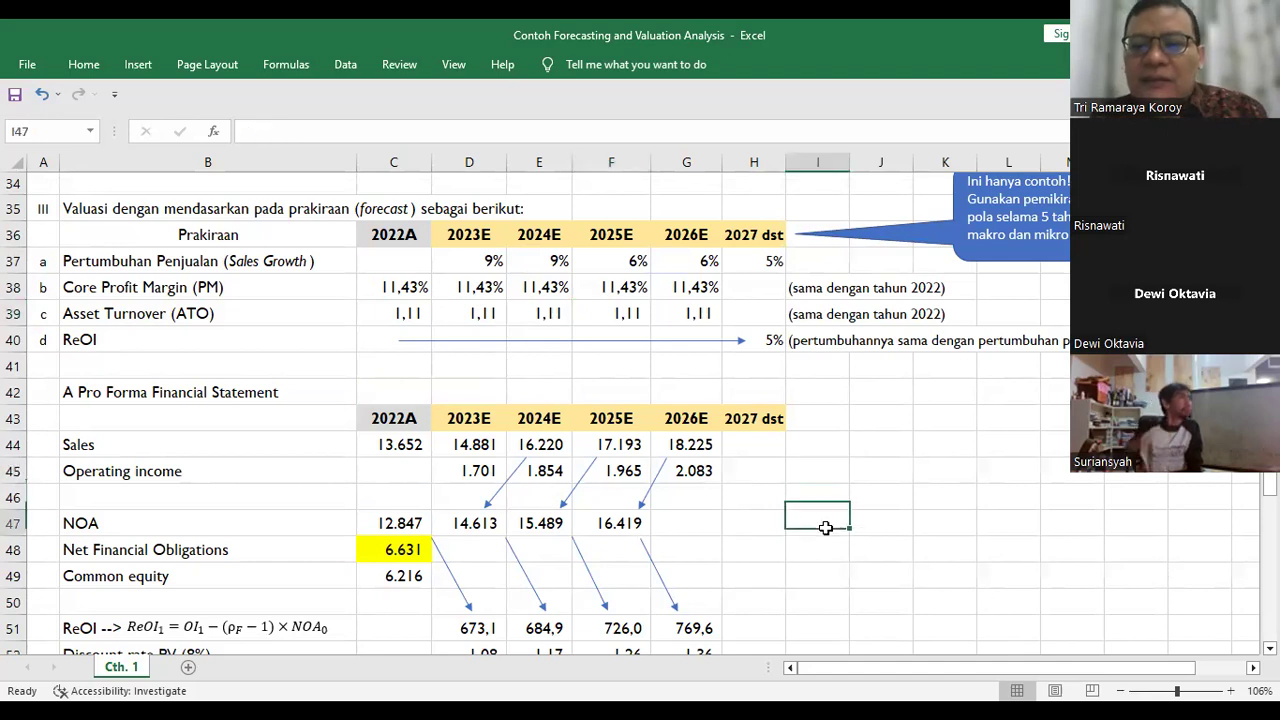
left_click(803, 467)
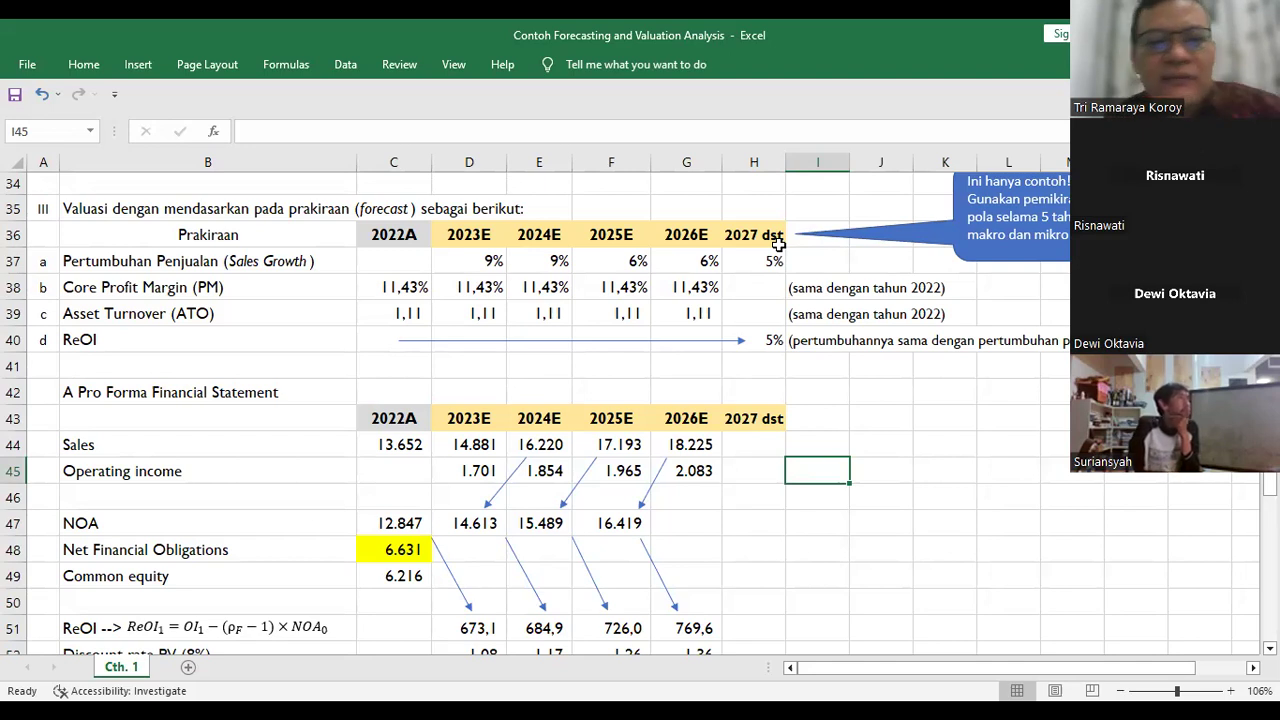
left_click(799, 528)
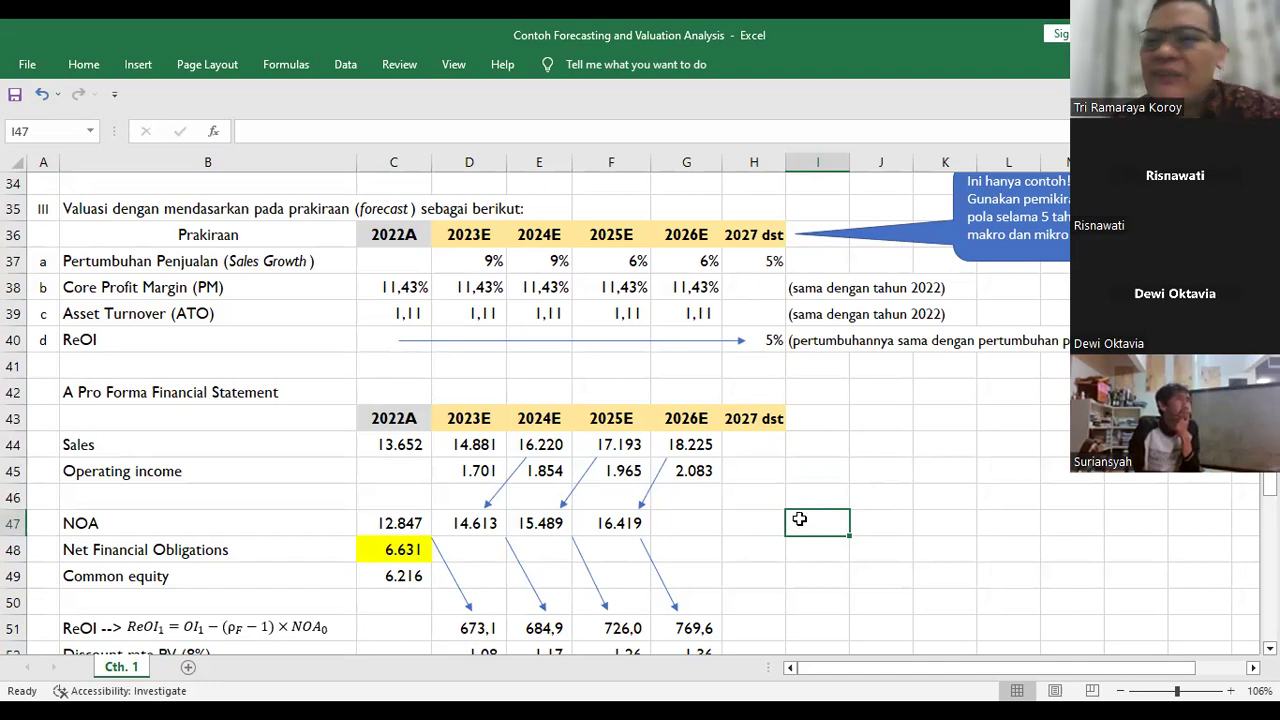
left_click(852, 440)
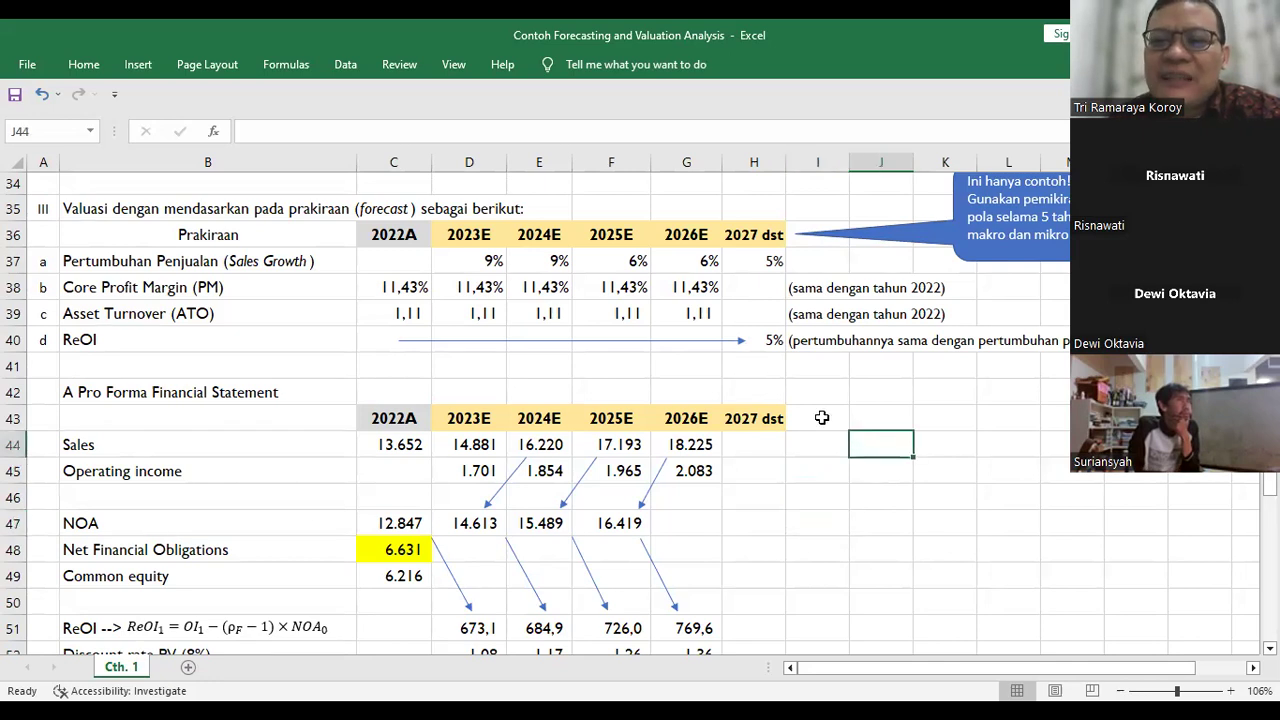
left_click(820, 418)
left_click(893, 426)
left_click(890, 449)
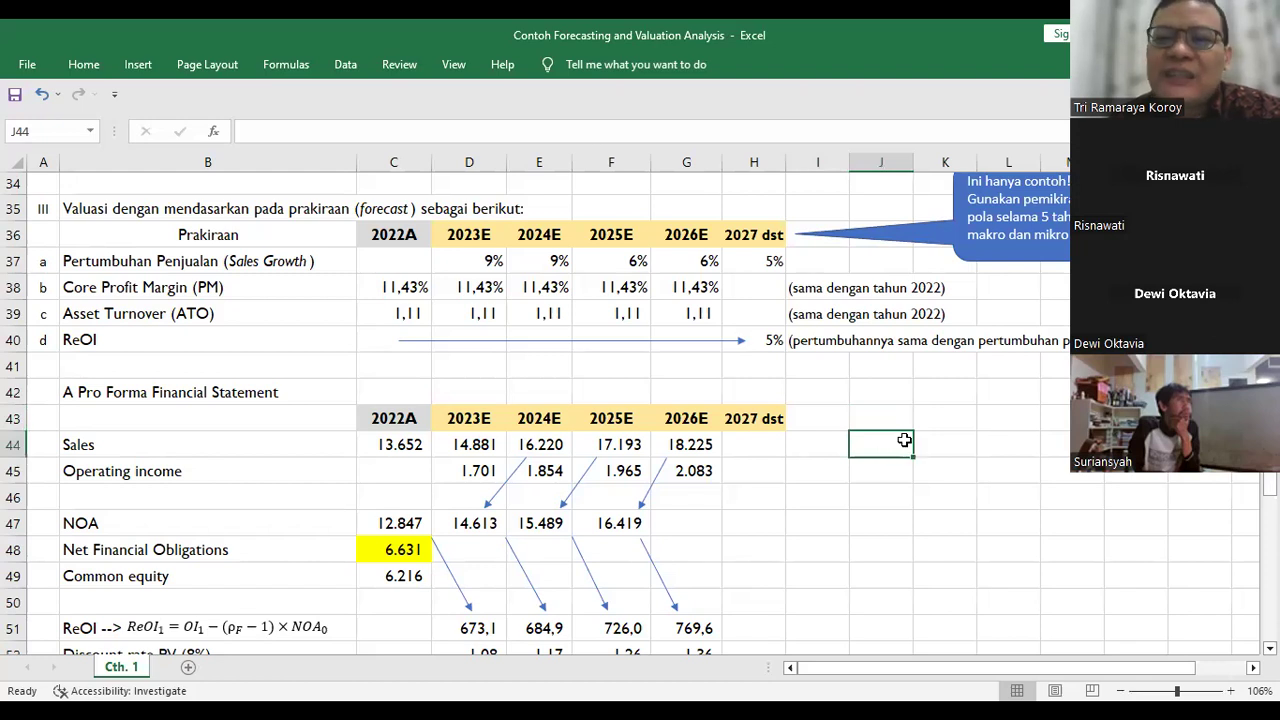
Step: Look back over the pro forma ReOI and continuing value calculations, the earlier per-share valuations and the company information
scroll(900, 437, "down", 3)
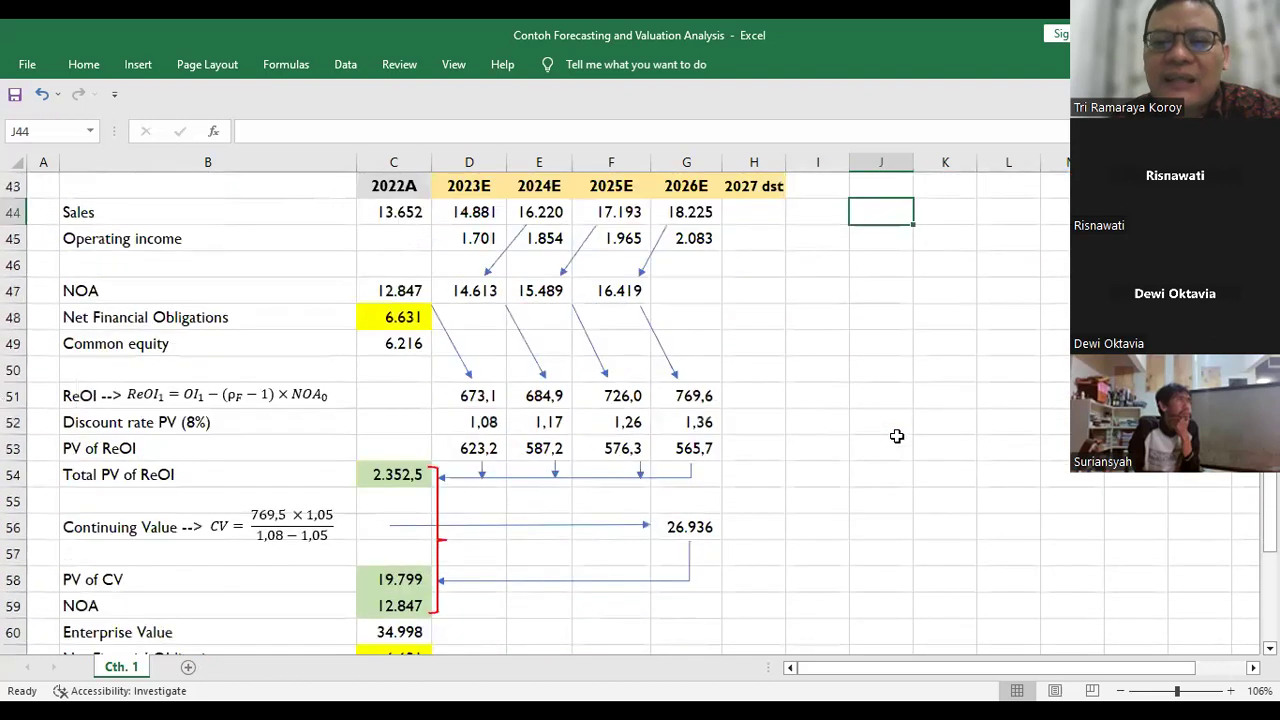
left_click(812, 414)
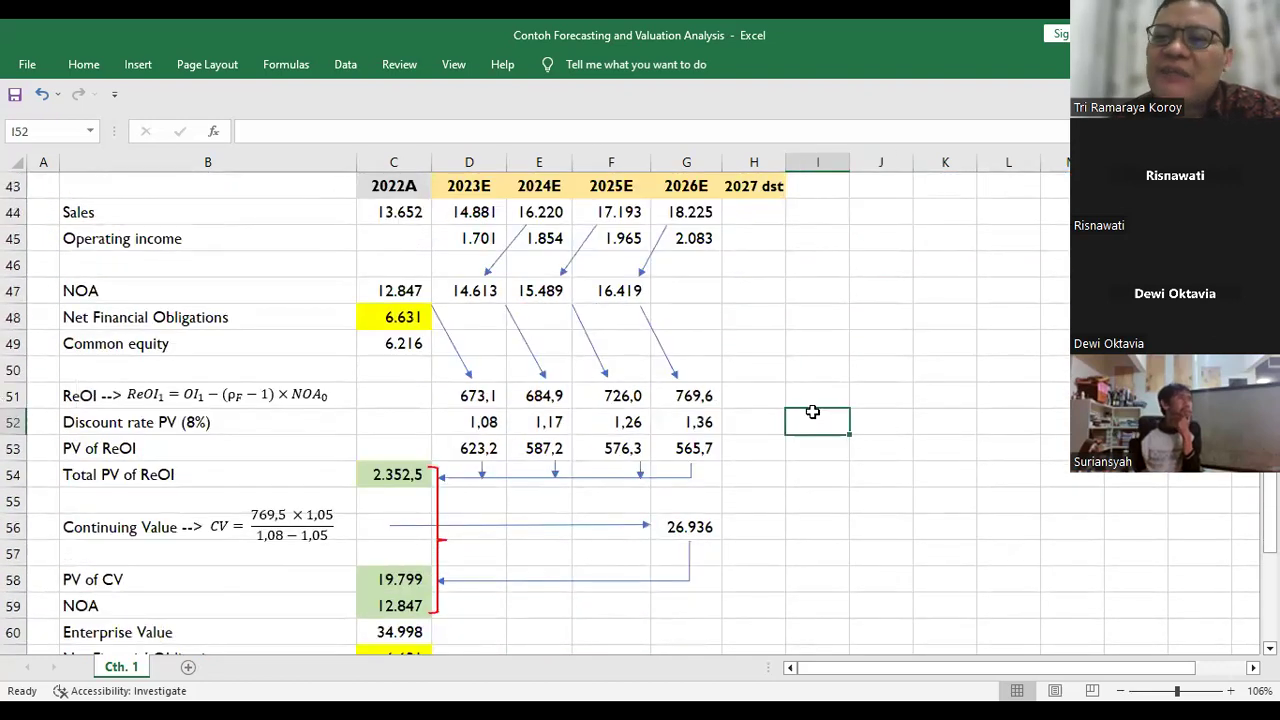
scroll(812, 412, "up", 1)
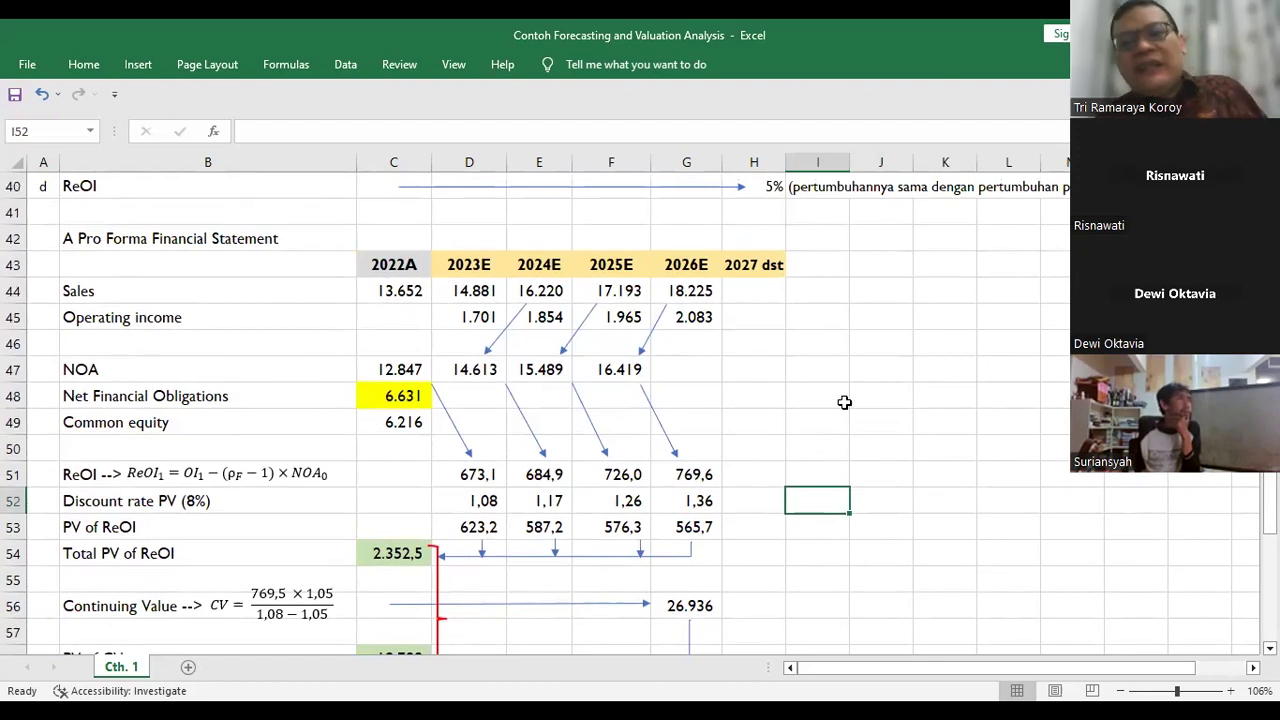
left_click(838, 389)
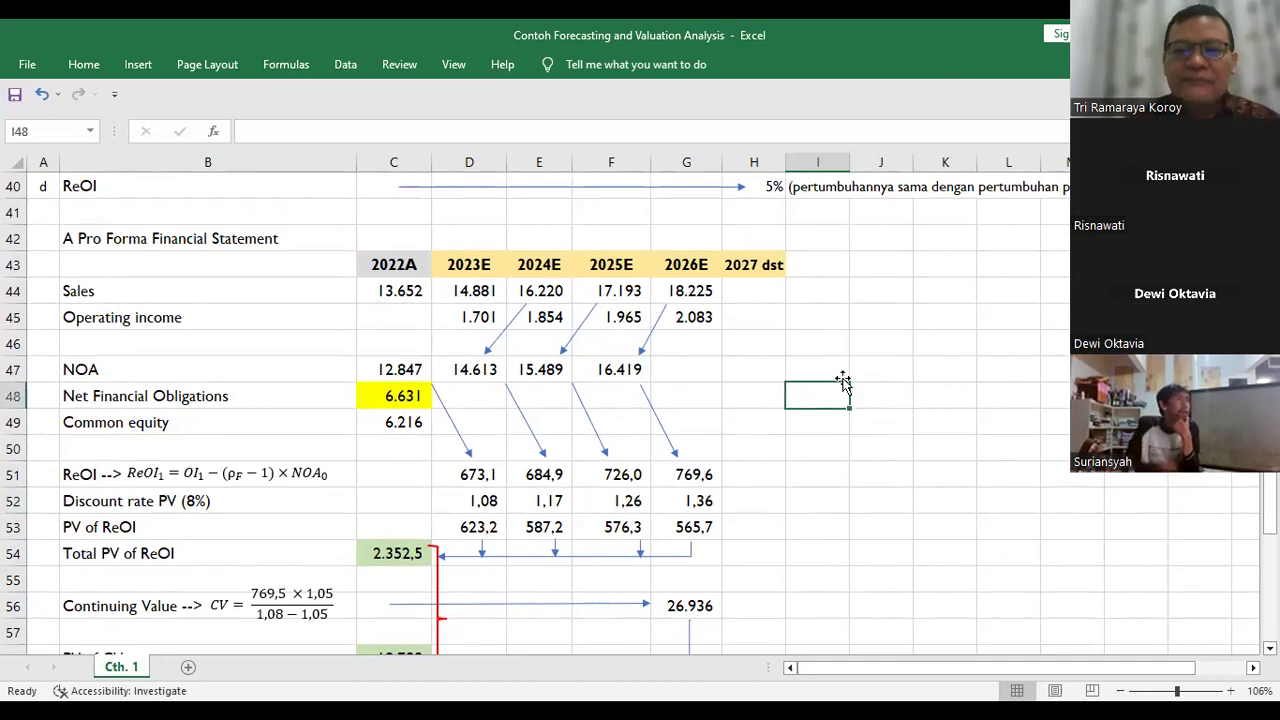
key("Down")
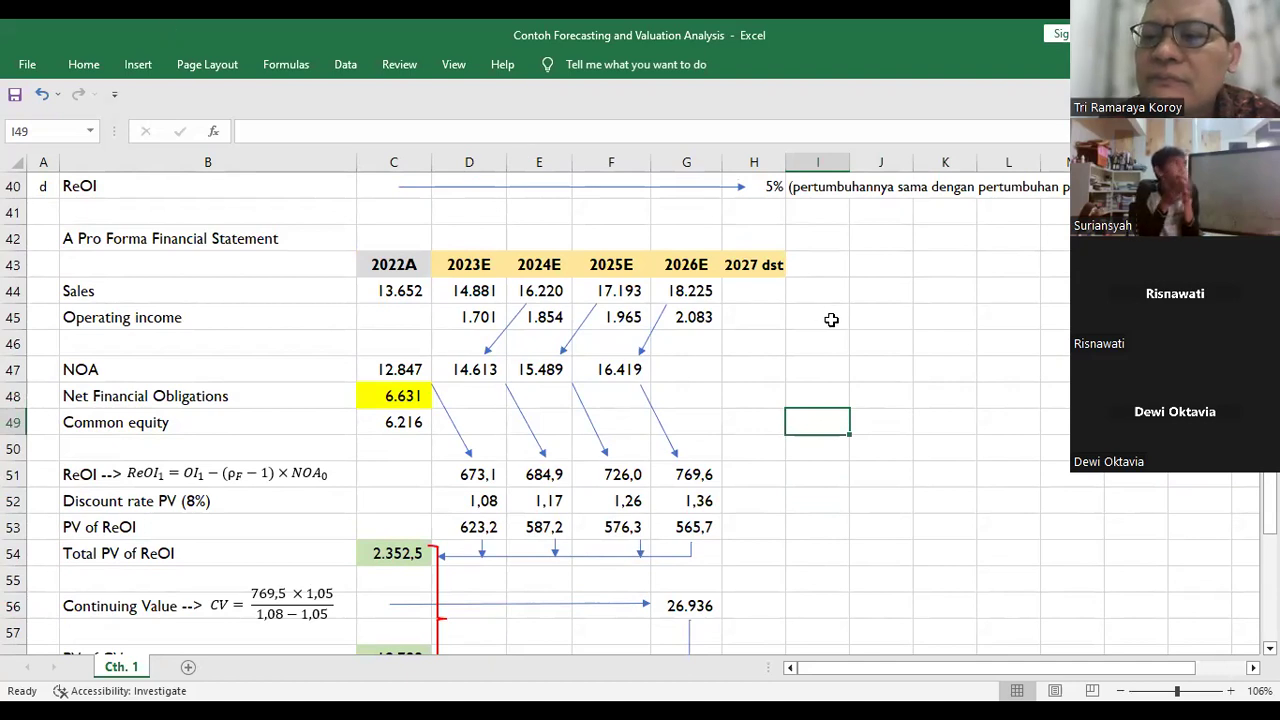
scroll(831, 320, "up", 1)
scroll(831, 320, "up", 7)
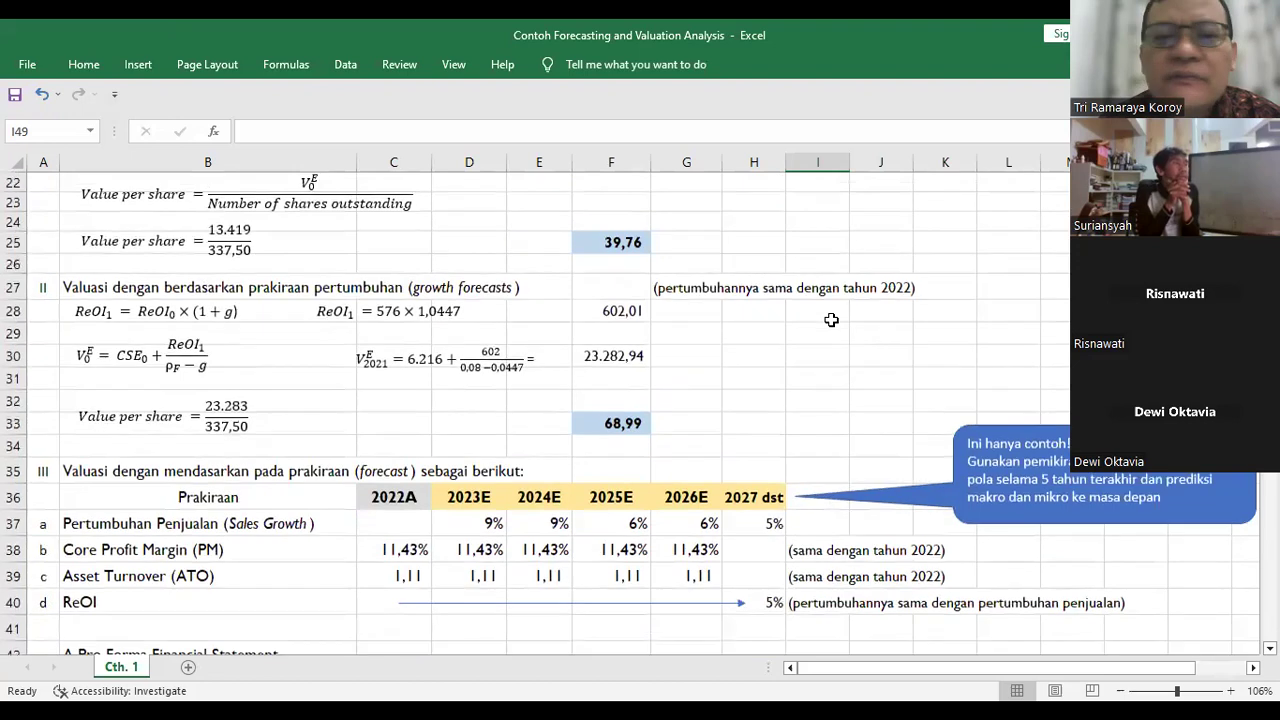
scroll(837, 318, "up", 5)
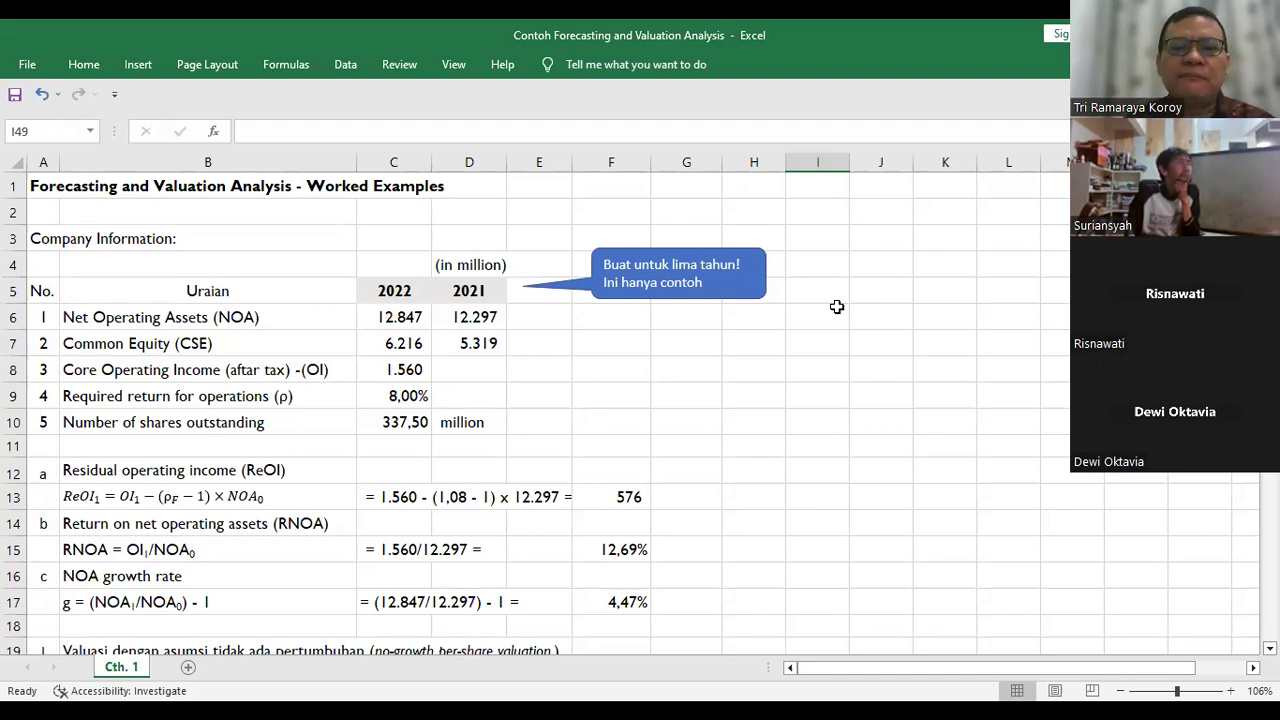
scroll(837, 307, "down", 11)
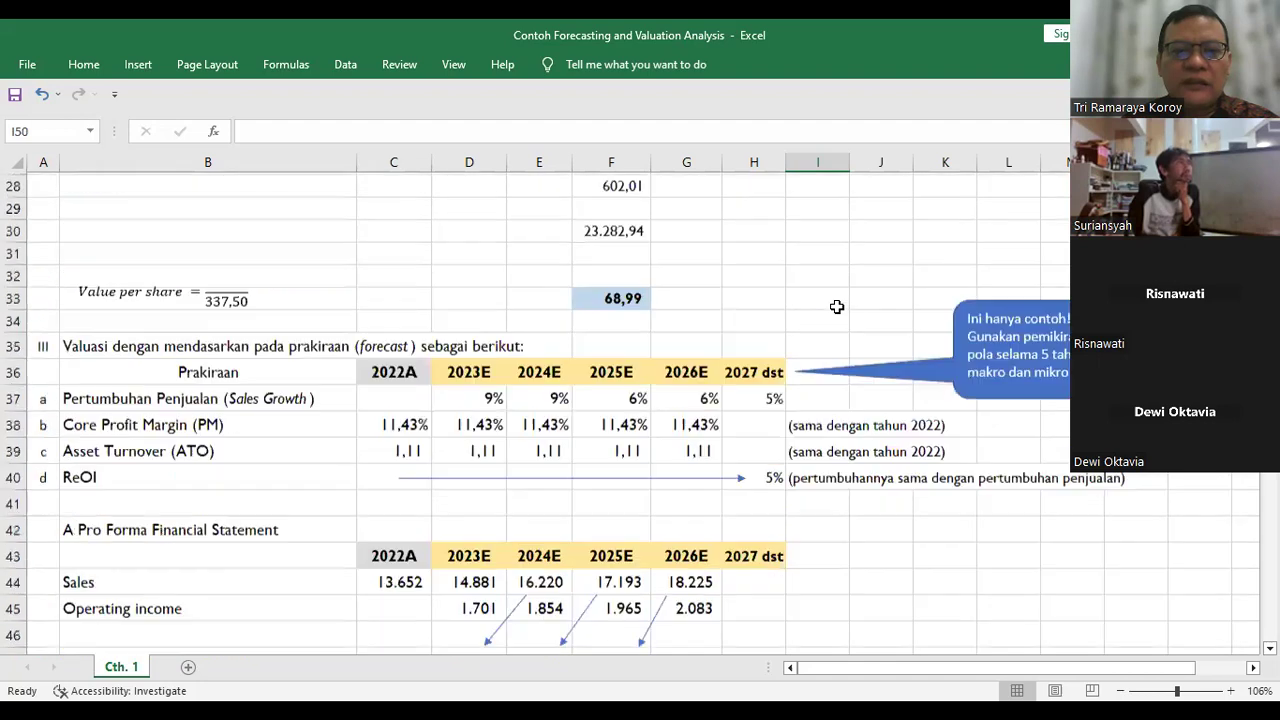
Step: Return to the Company Information table and its 2022 and 2021 columns
left_click(837, 307)
key("Up")
key("Up")
key("Up")
key("Up")
key("Up")
key("Up")
key("Up")
key("Up")
key("Up")
key("Up")
key("Up")
key("Up")
key("Up")
key("Up")
key("Up")
key("Up")
key("Up")
key("Up")
key("Up")
key("Up")
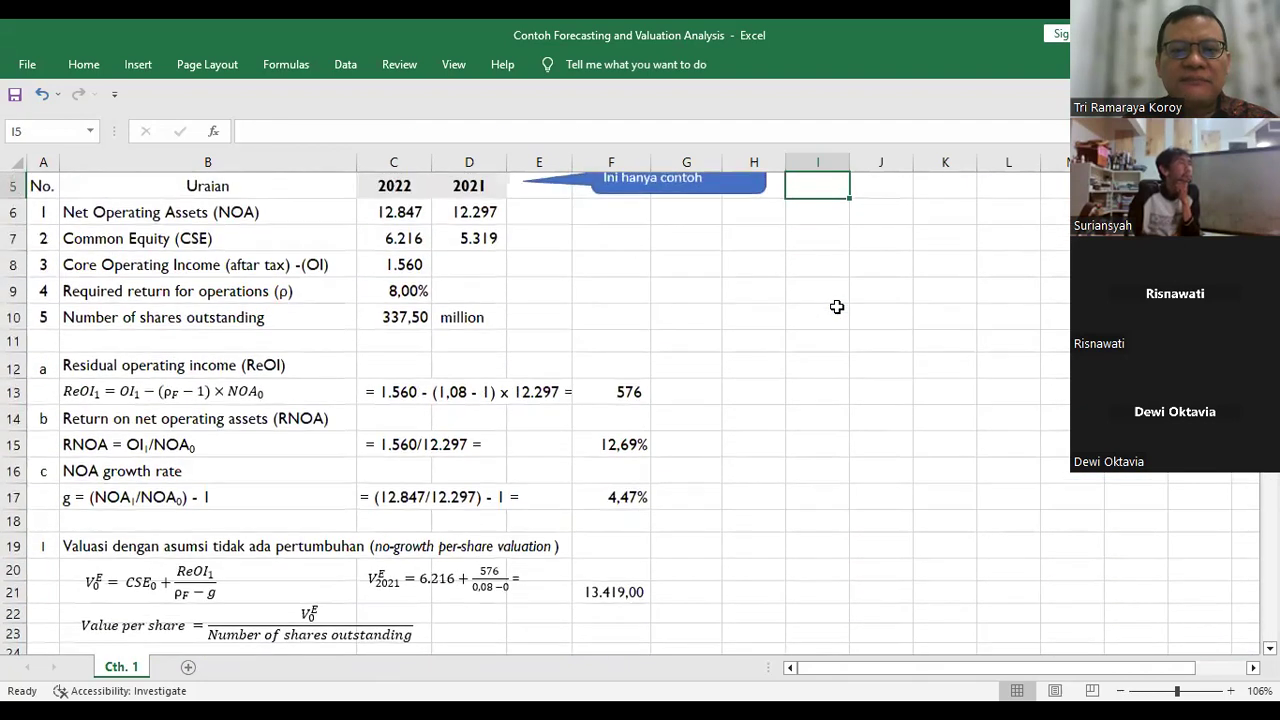
key("Left")
key("Left")
key("Left")
key("Left")
key("Left")
key("Left")
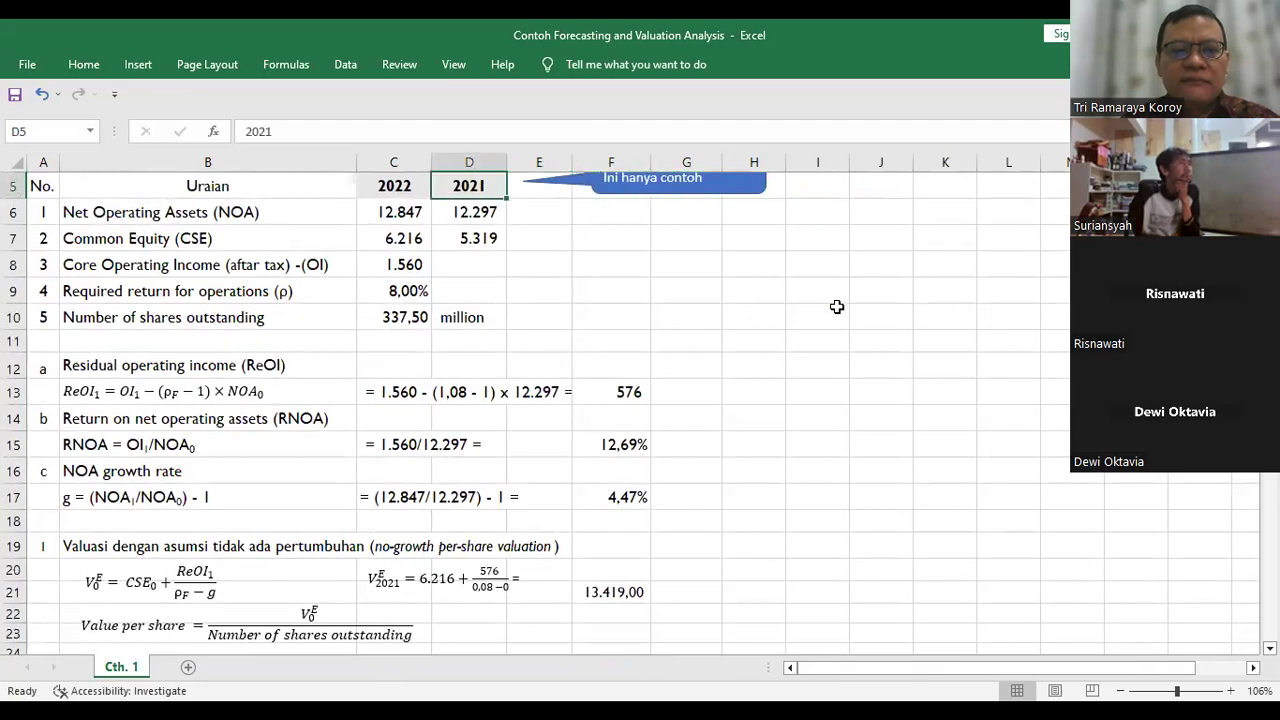
Step: Go through the 2022 company data and the ReOI, RNOA and NOA growth rate calculations in column C
key("Down")
key("Down")
key("Down")
key("Down")
key("Down")
key("Down")
key("Down")
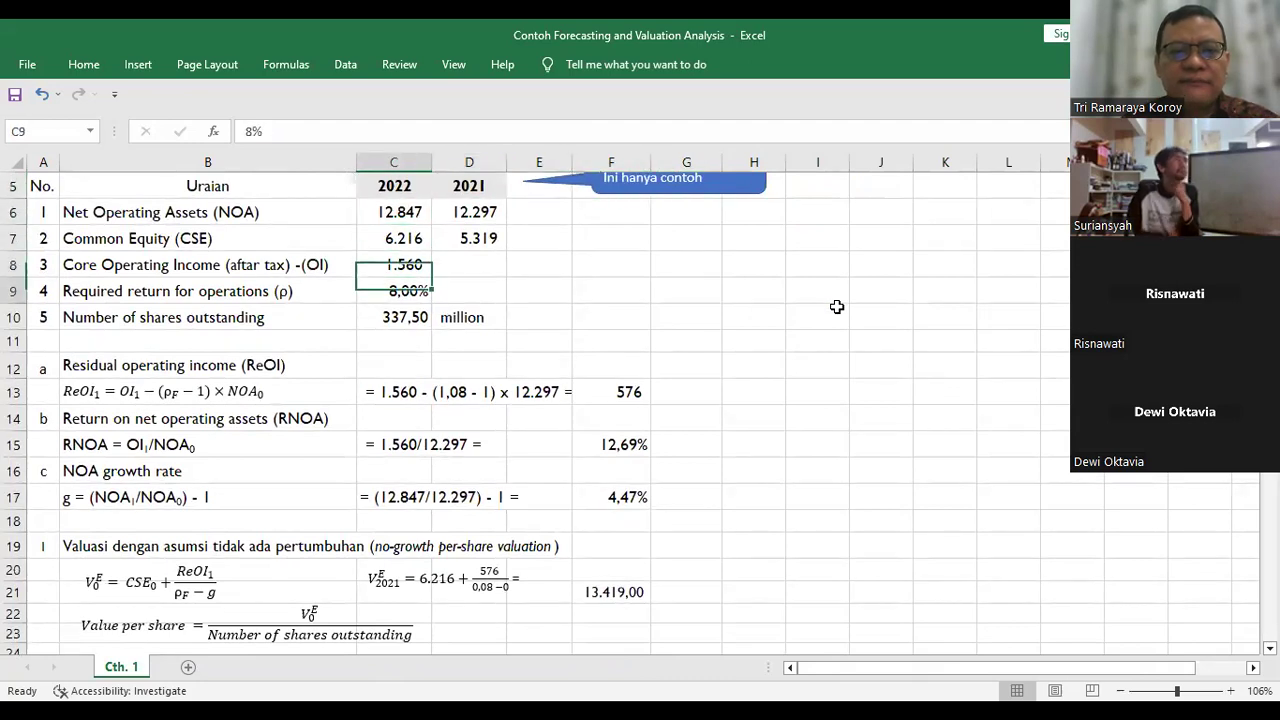
key("Down")
key("Down")
key("Down")
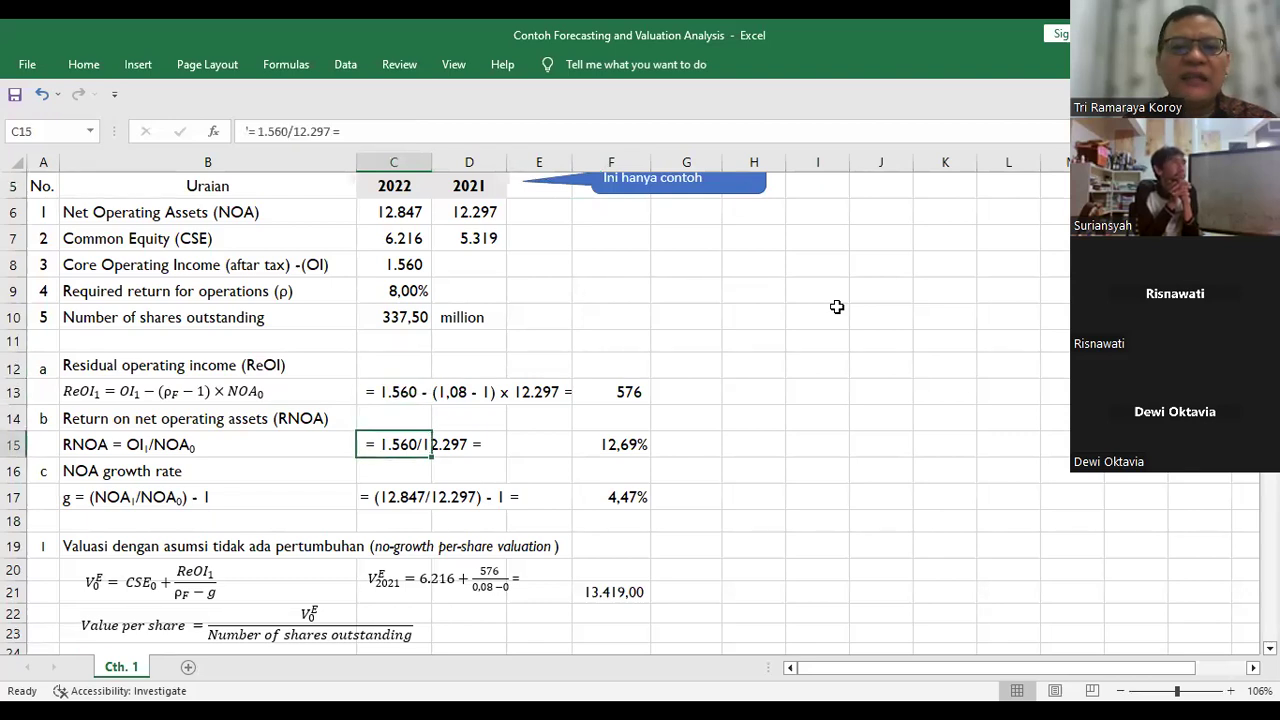
key("Down")
key("Down")
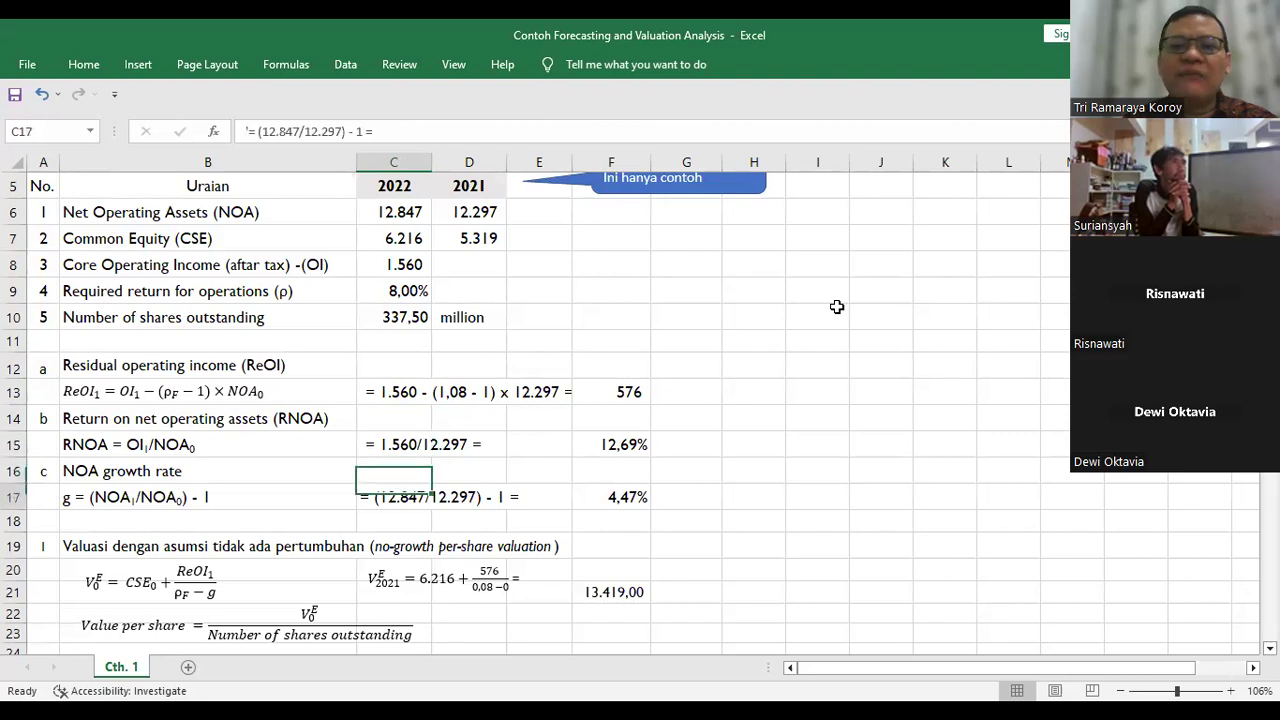
Step: Follow the no-growth per-share valuation in section I through to the ReOI formula of the growth forecasts section
key("Down")
key("Down")
key("Down")
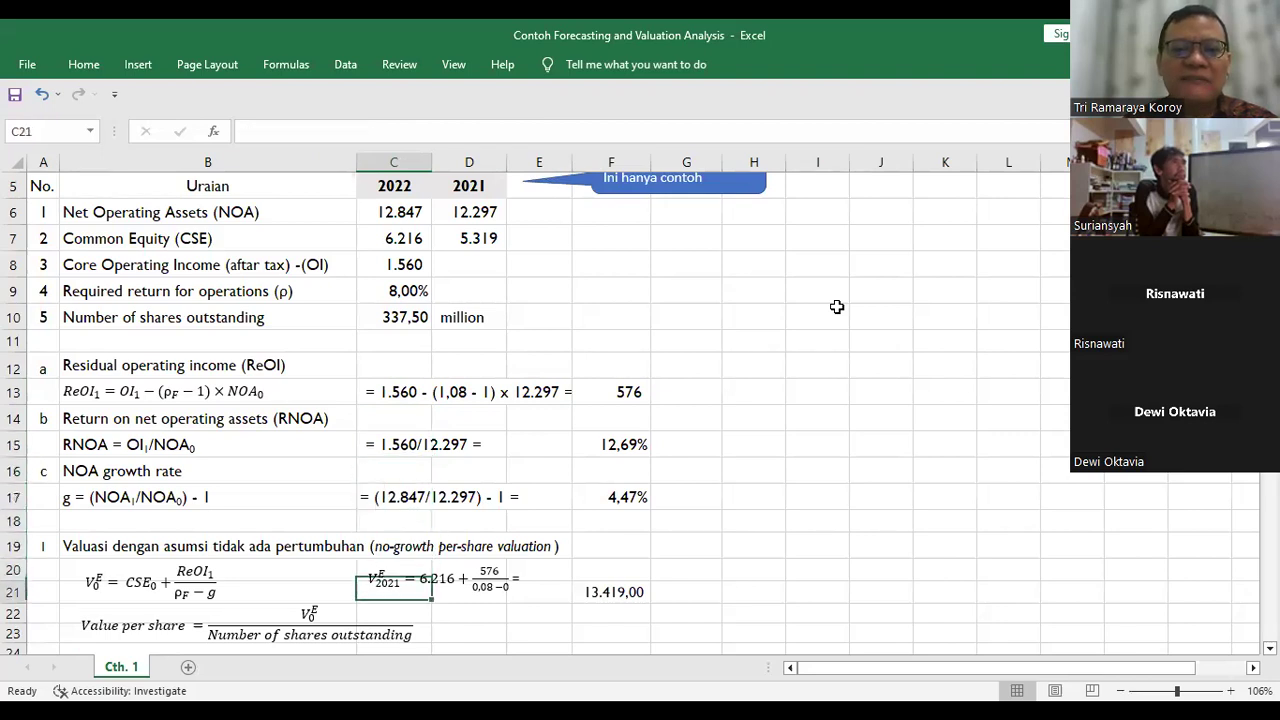
key("Down")
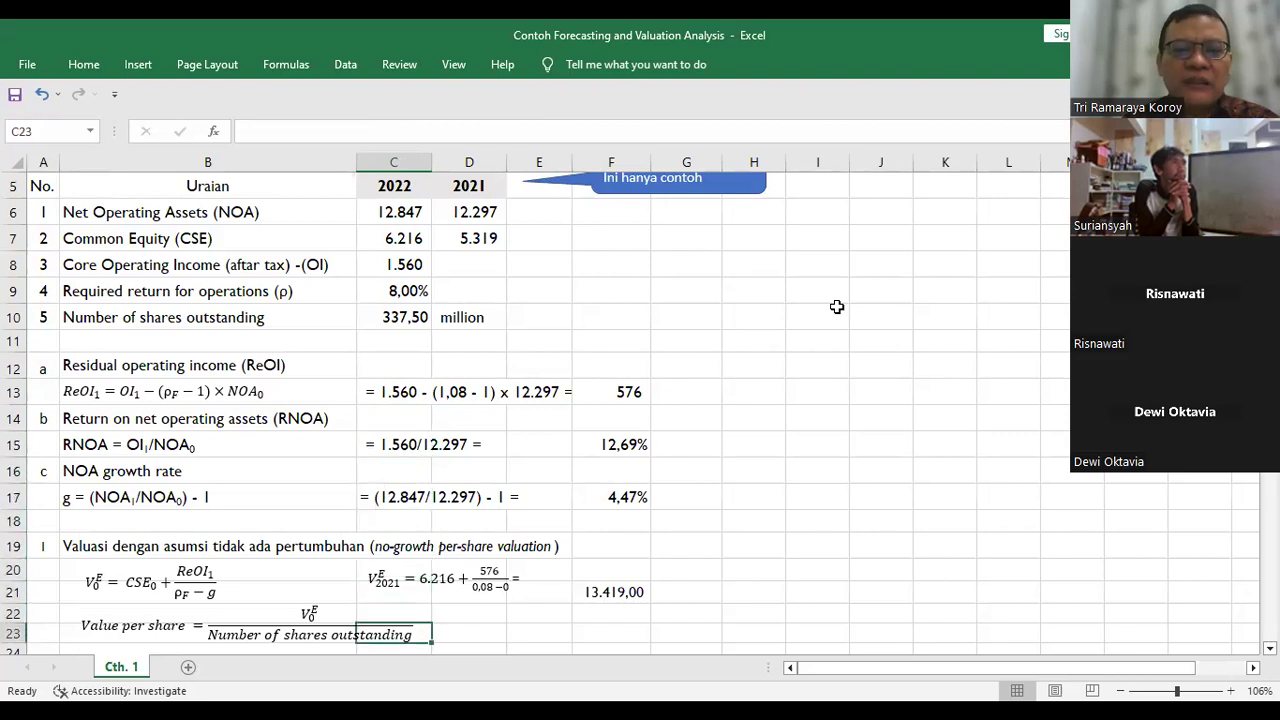
key("Down")
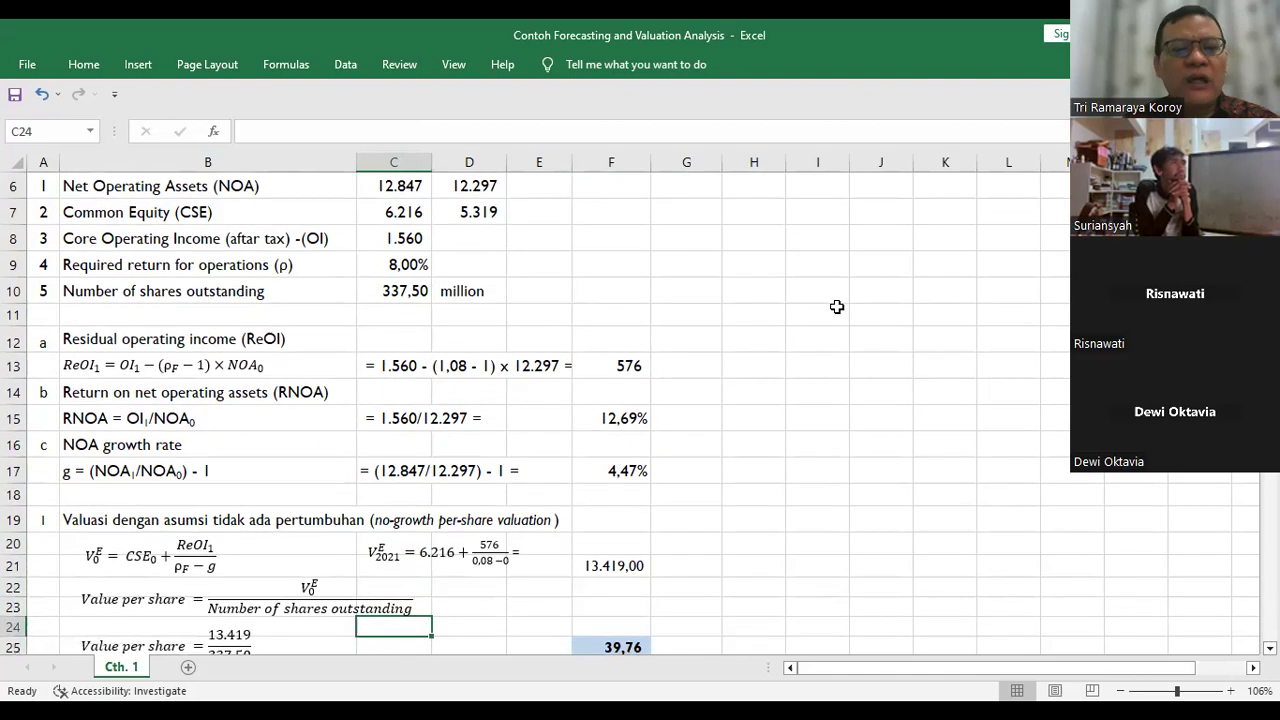
key("Down")
key("Down")
key("Down")
key("Down")
key("Down")
key("Down")
key("Down")
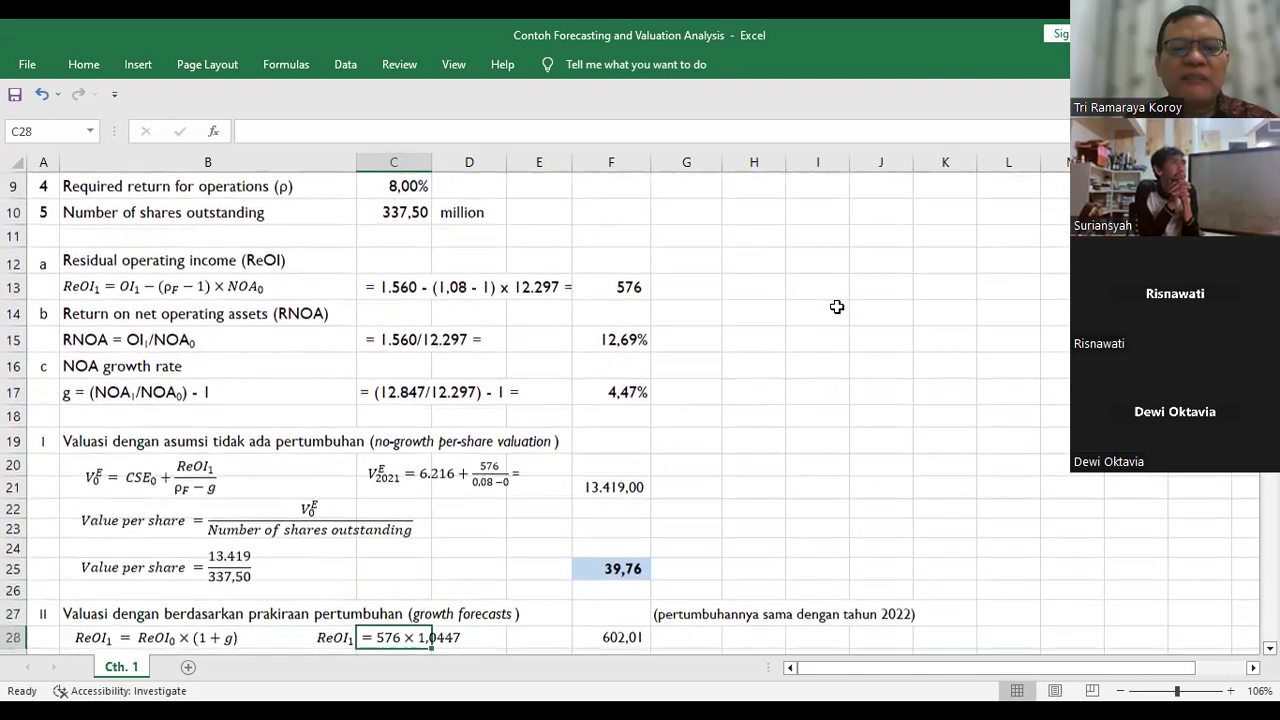
Step: Follow the growth-forecast valuation and its value per share down to the forecast table header in section III
key("Down")
key("Down")
key("Down")
key("Down")
key("Down")
key("Down")
key("Down")
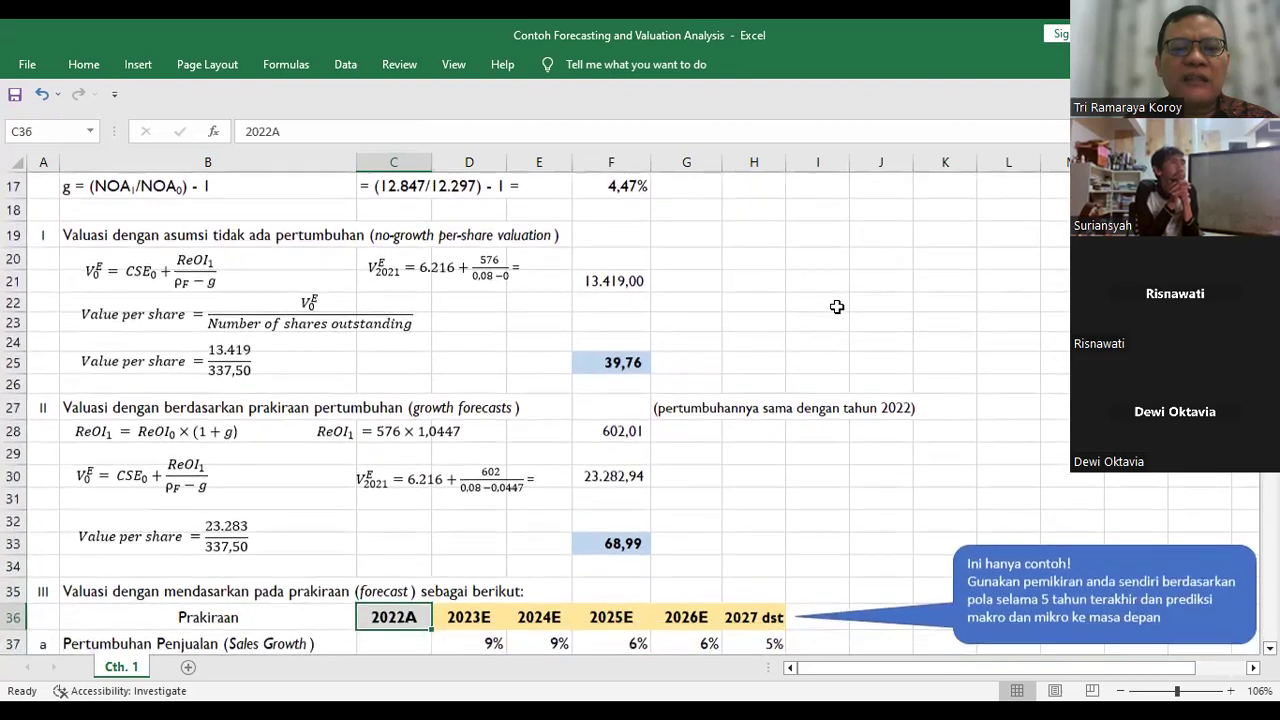
key("Down")
key("Up")
key("Up")
key("Up")
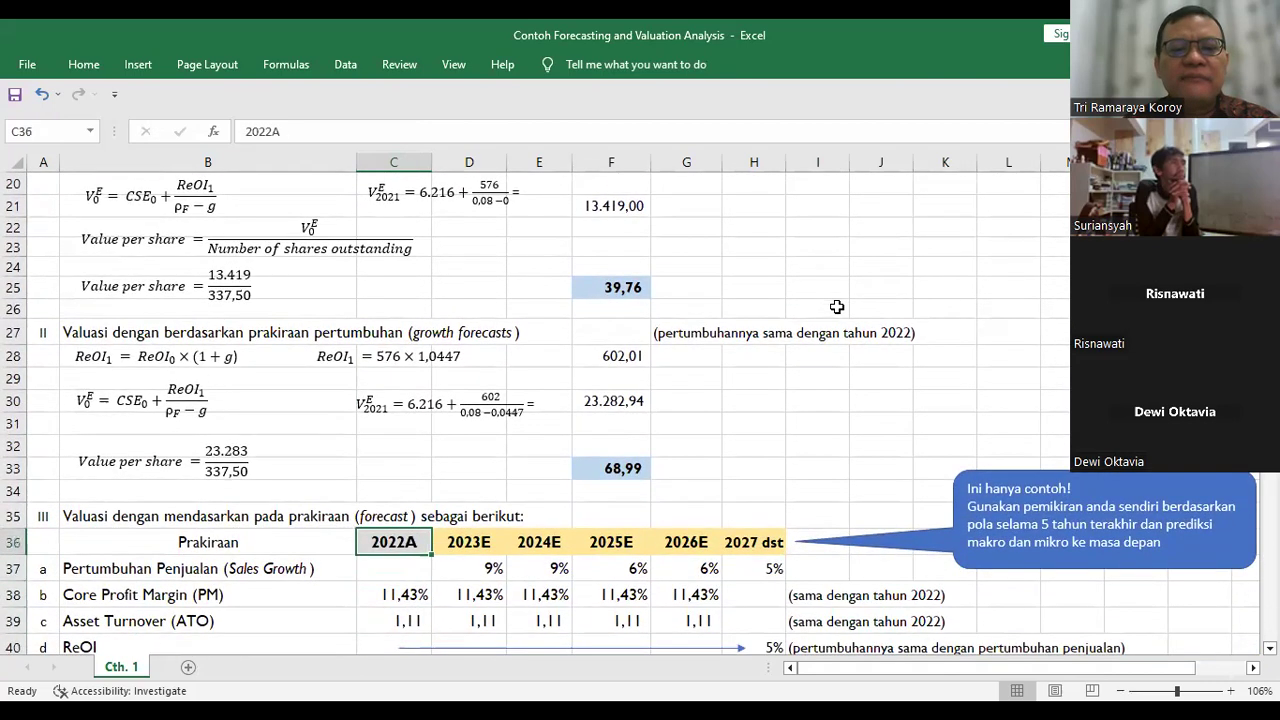
Step: Examine the section III assumptions for sales growth, core profit margin, asset turnover and ReOI, starting from the 2022A column
key("Down")
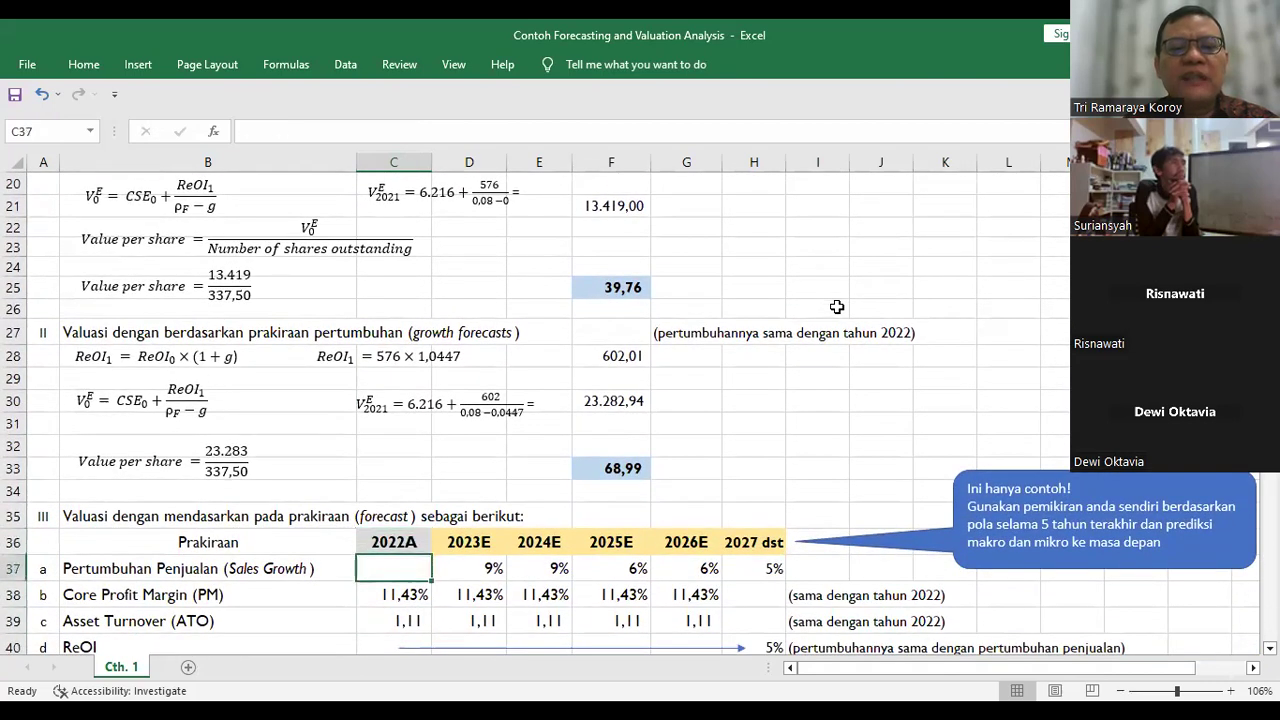
key("Down")
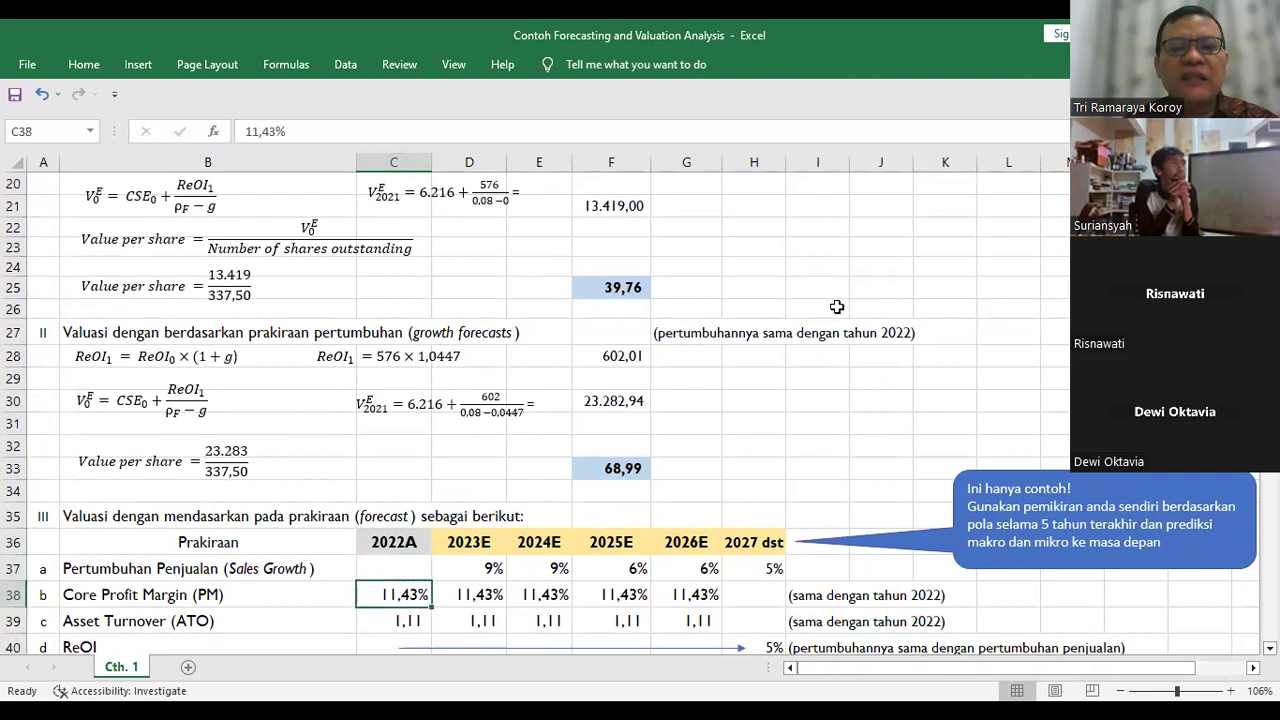
key("Down")
key("Down")
key("Down")
key("Down")
key("Down")
key("Down")
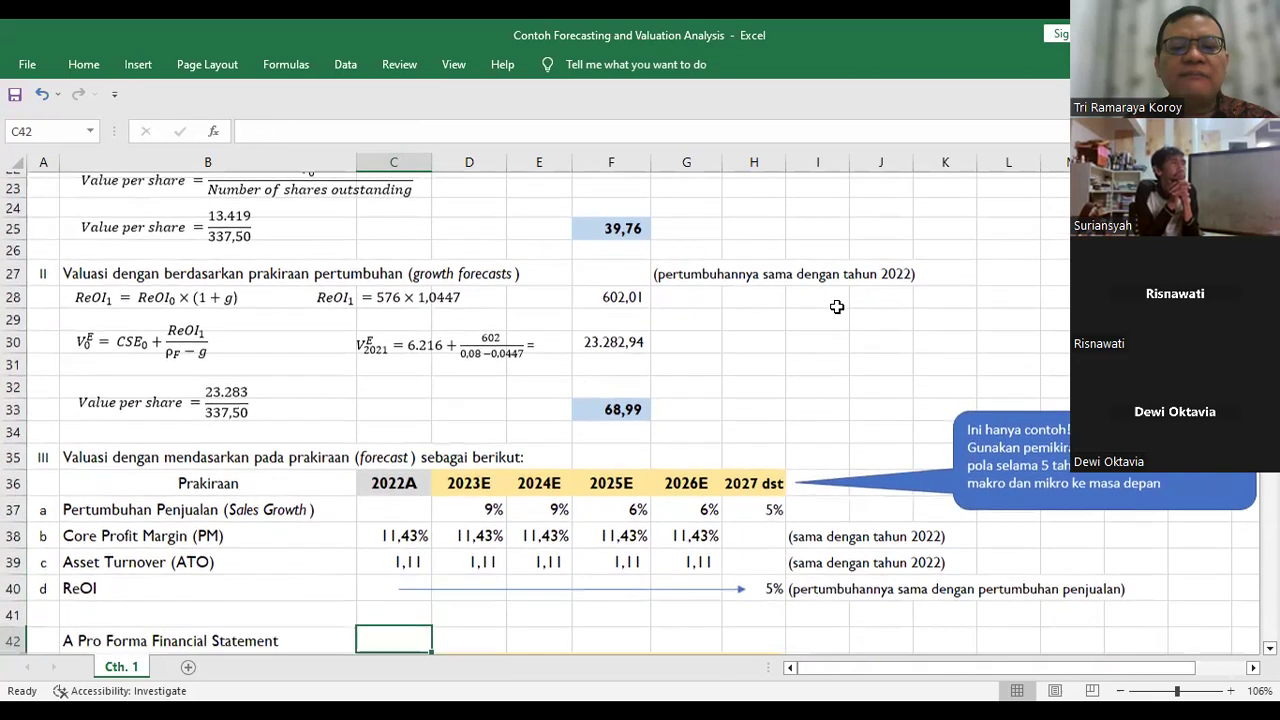
key("Up")
key("Up")
key("Up")
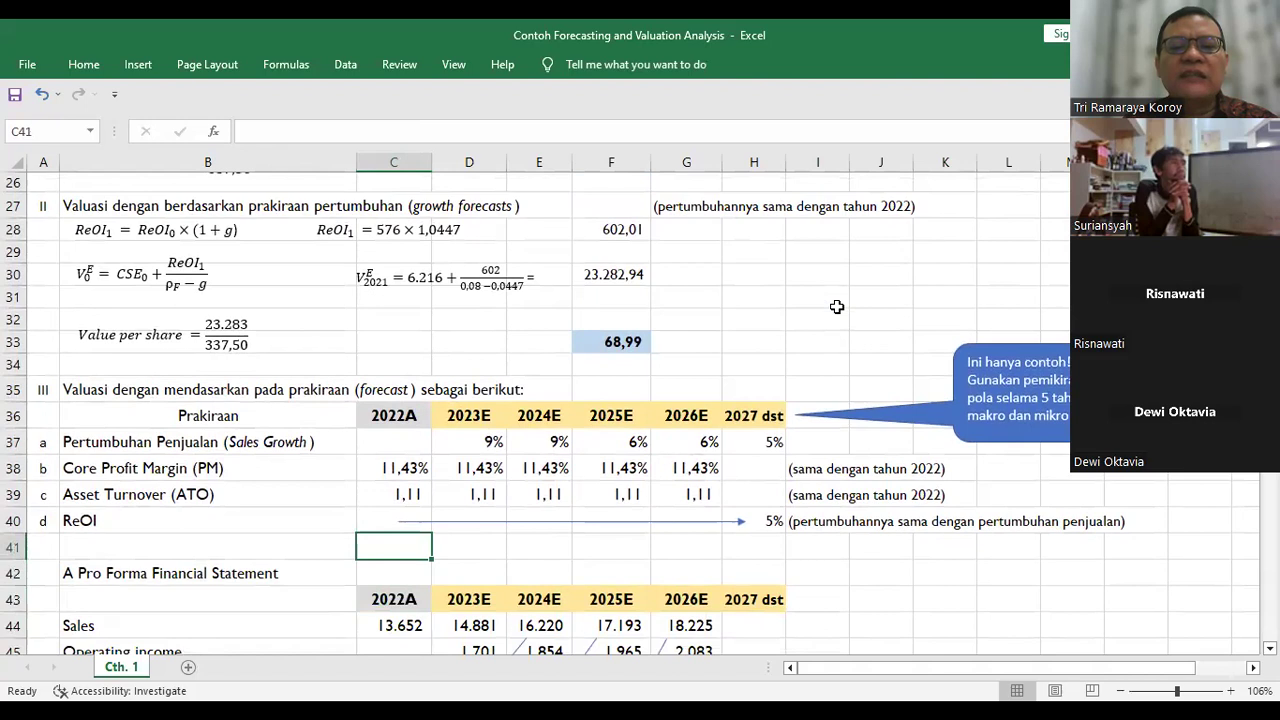
Step: Examine the sales growth assumptions in row 37 year by year, comparing 2023E and 2024E with 2025E and 2026E
key("Right")
key("Up")
key("Up")
key("Up")
key("Up")
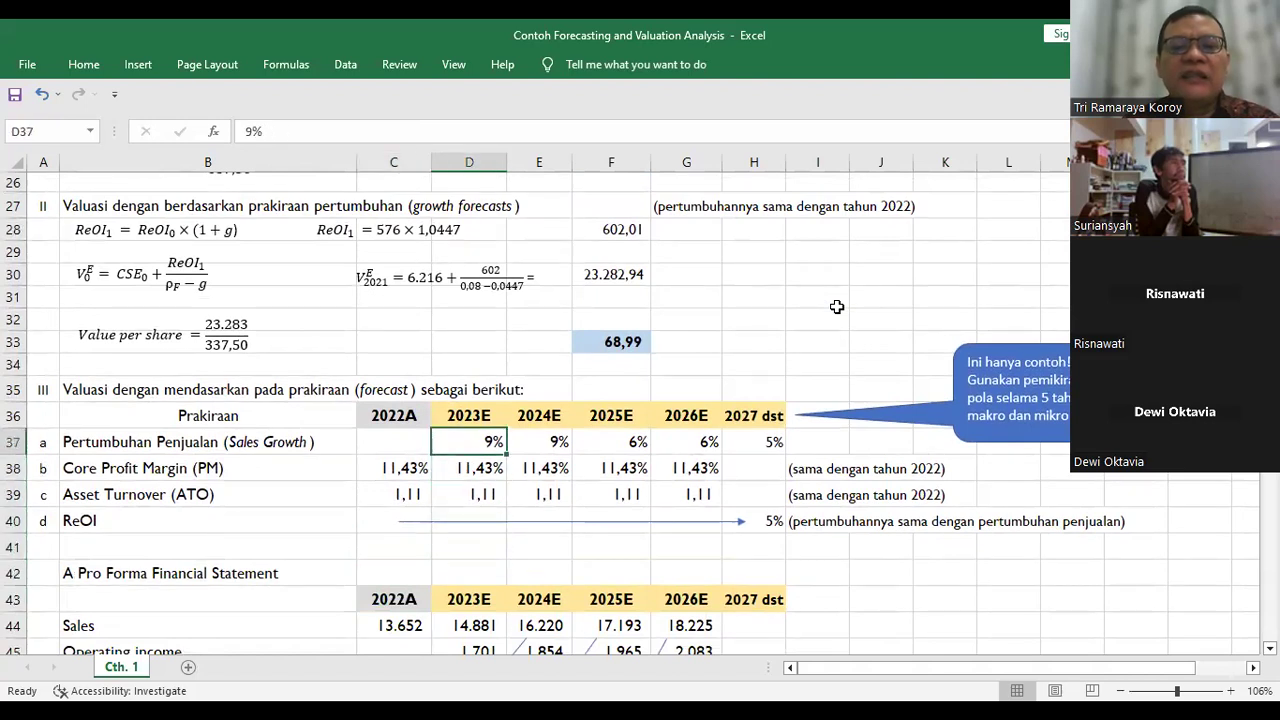
key("shift+Right")
key("shift+Left")
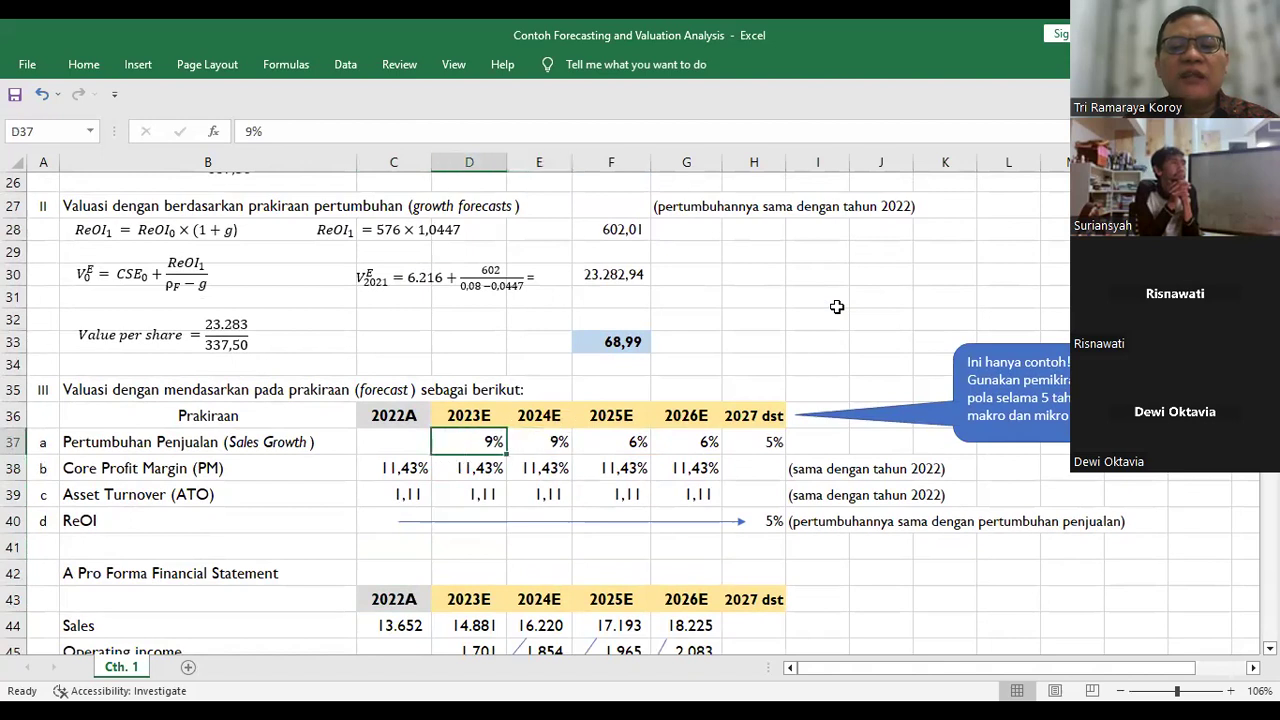
key("Right")
key("Right")
key("Right")
key("Right")
key("Left")
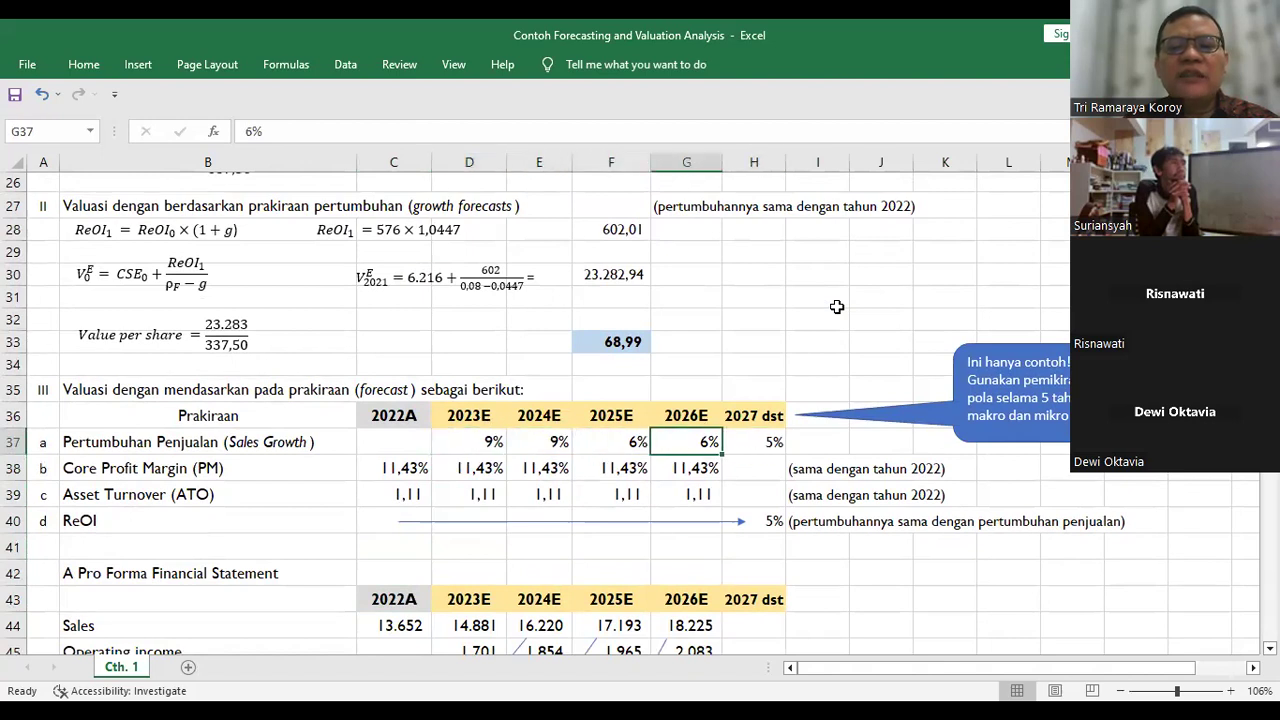
key("Left")
key("Left")
key("Left")
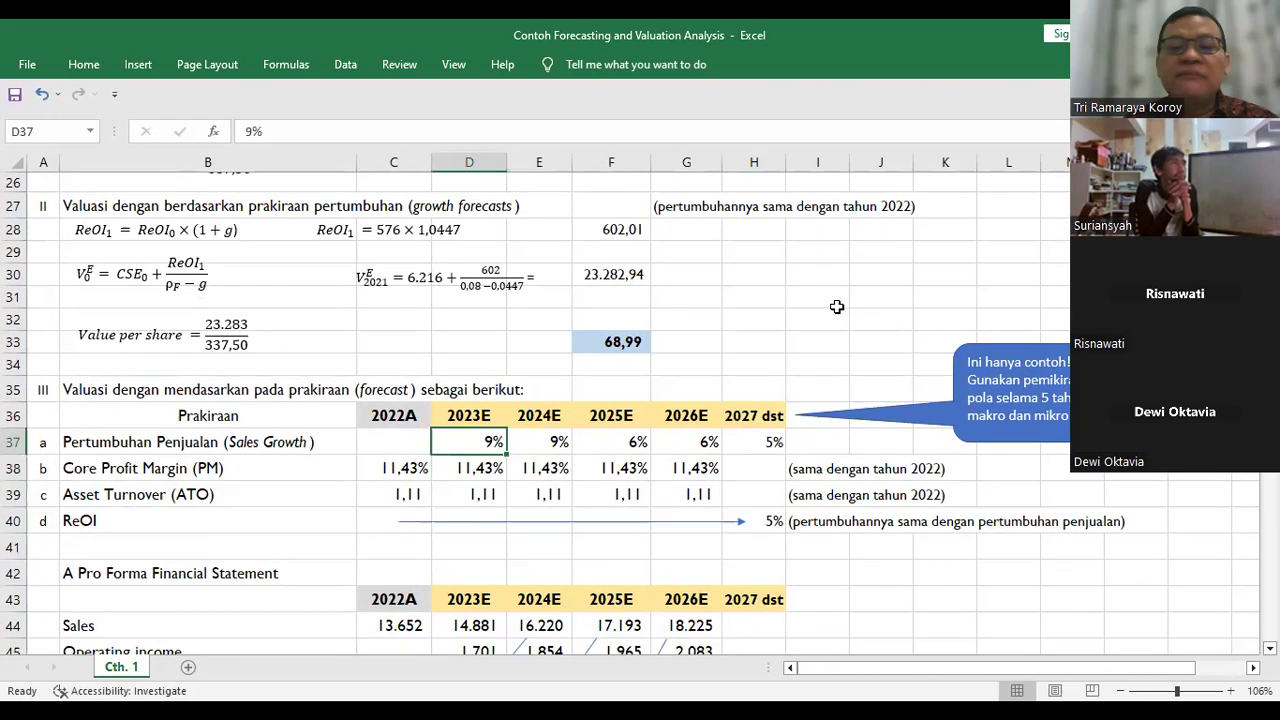
key("Right")
key("Right")
key("Right")
key("Left")
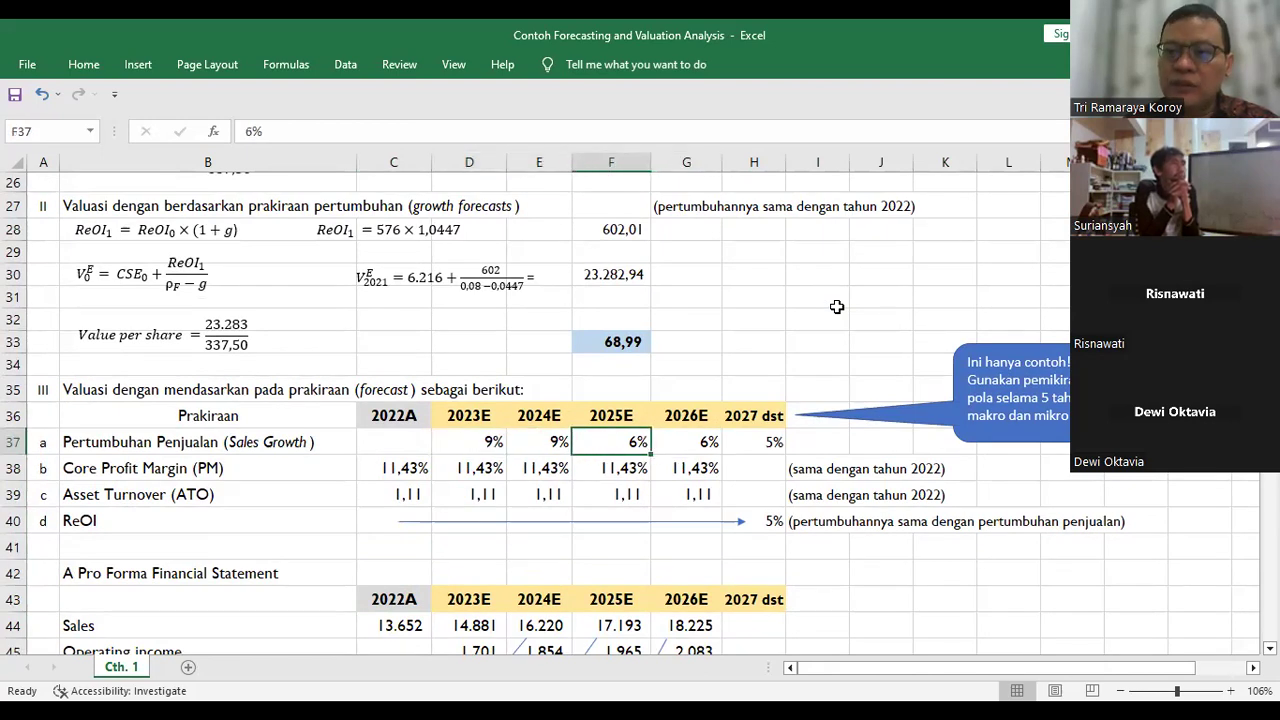
key("Left")
key("Left")
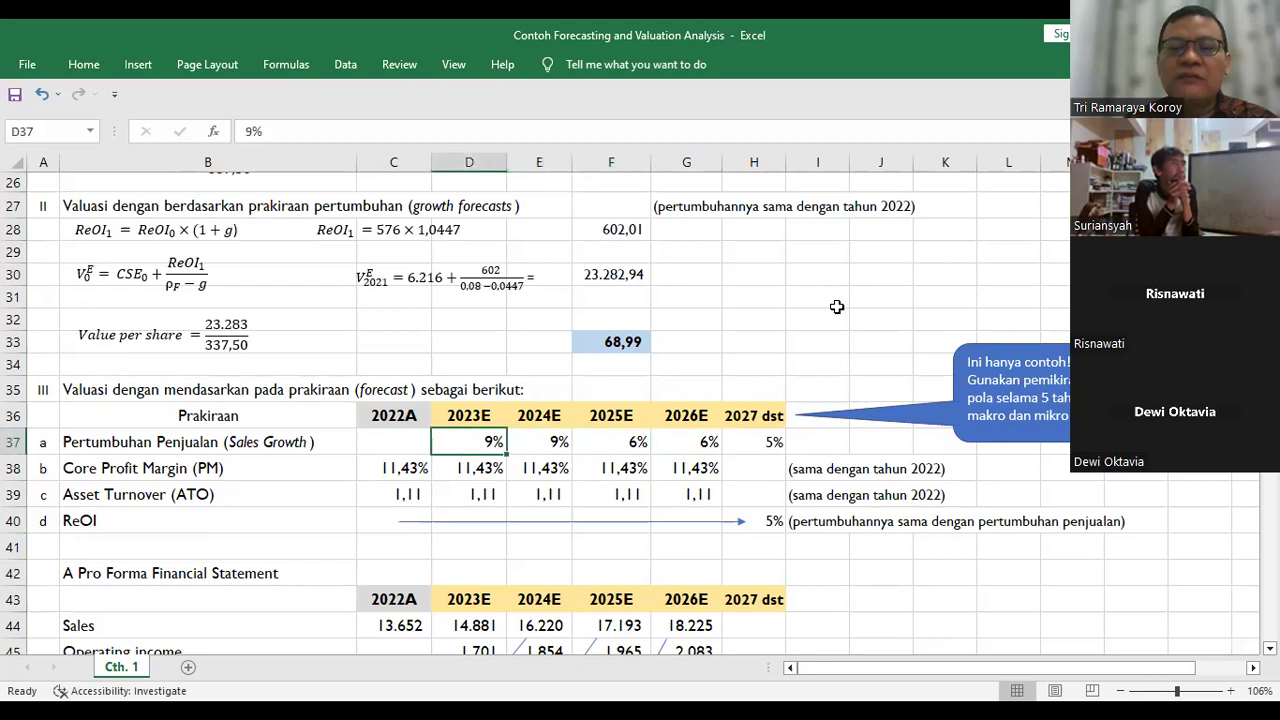
key("Left")
key("Right")
key("Left")
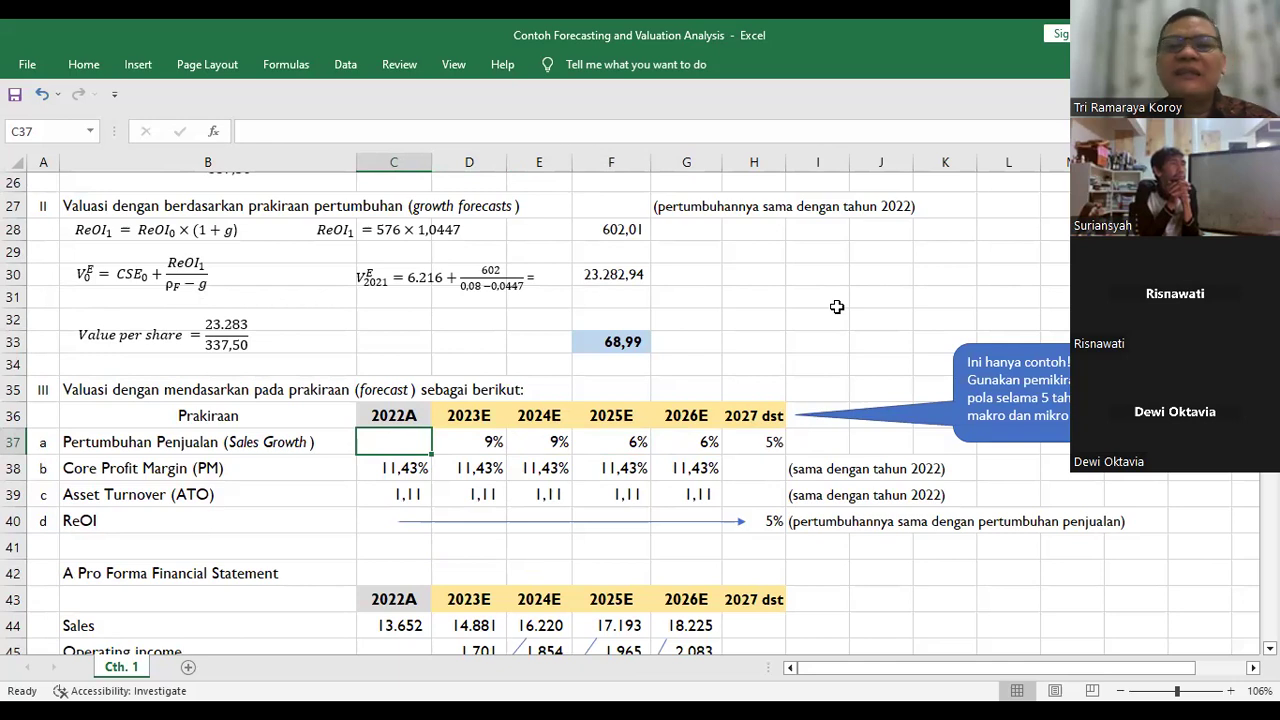
Step: Revisit the company information for 2022 and 2021, then return to the header of the section III forecast
scroll(837, 307, "up", 8)
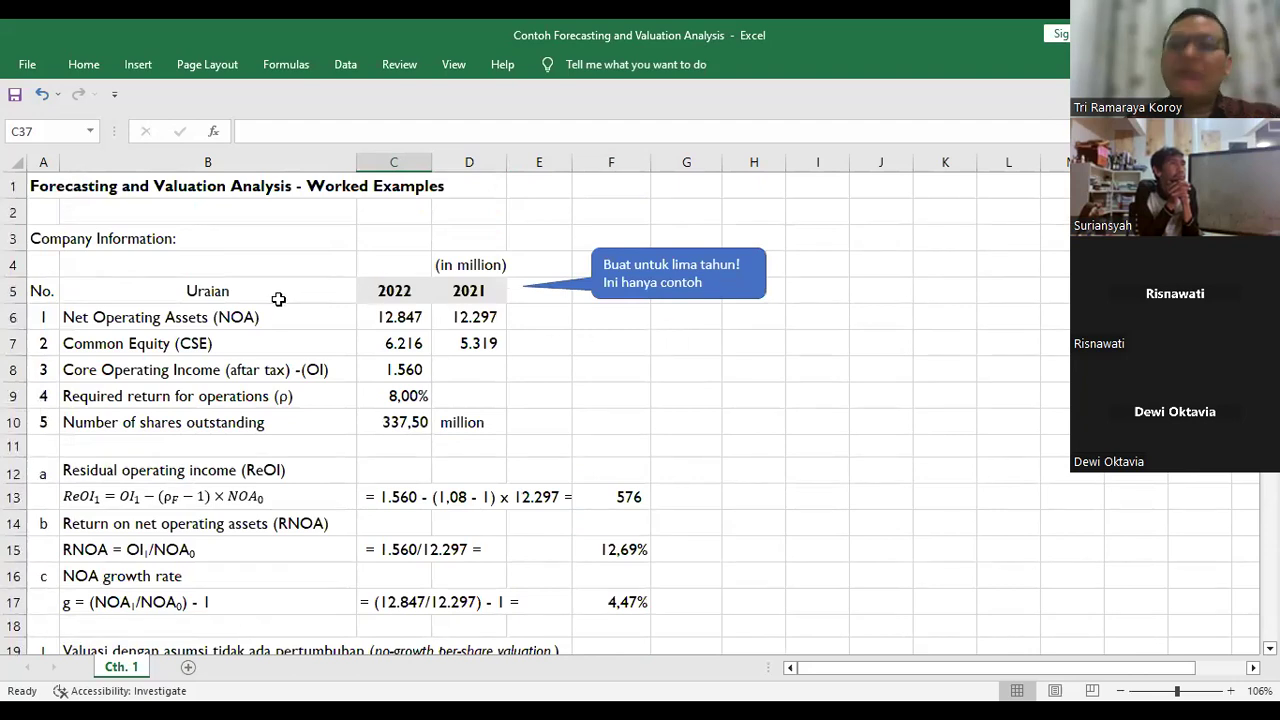
left_click(565, 346)
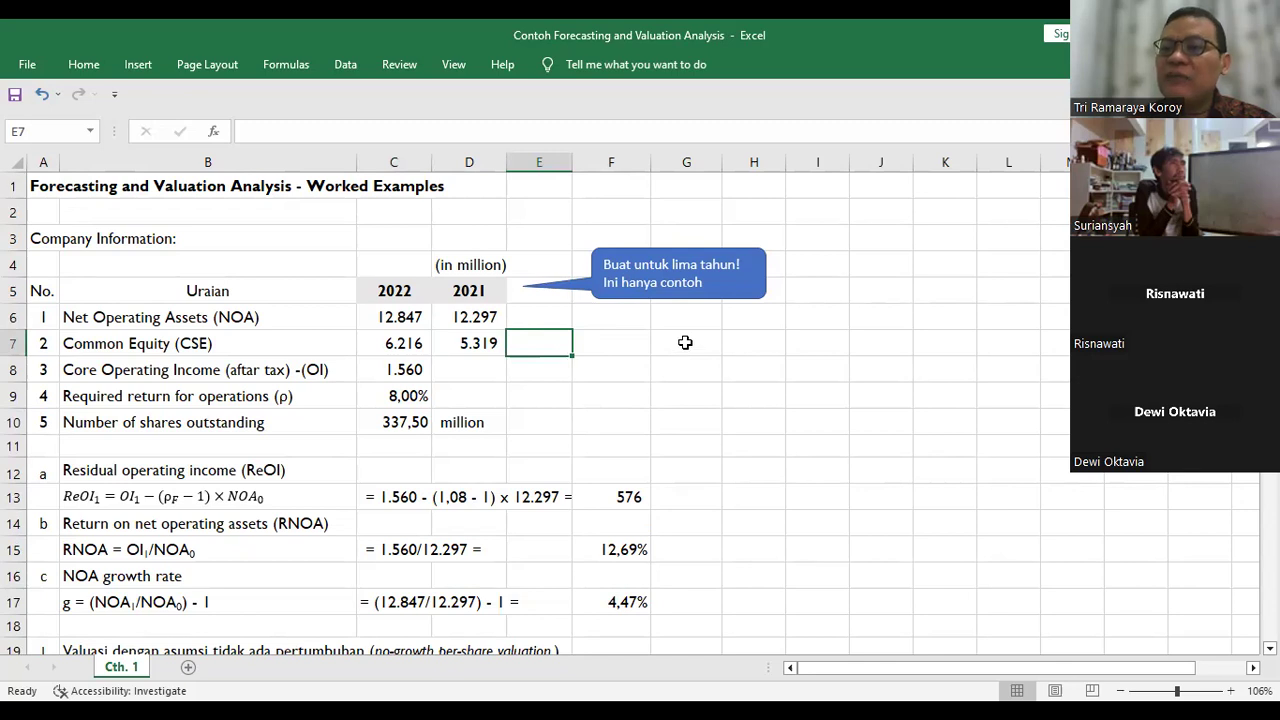
scroll(685, 343, "down", 6)
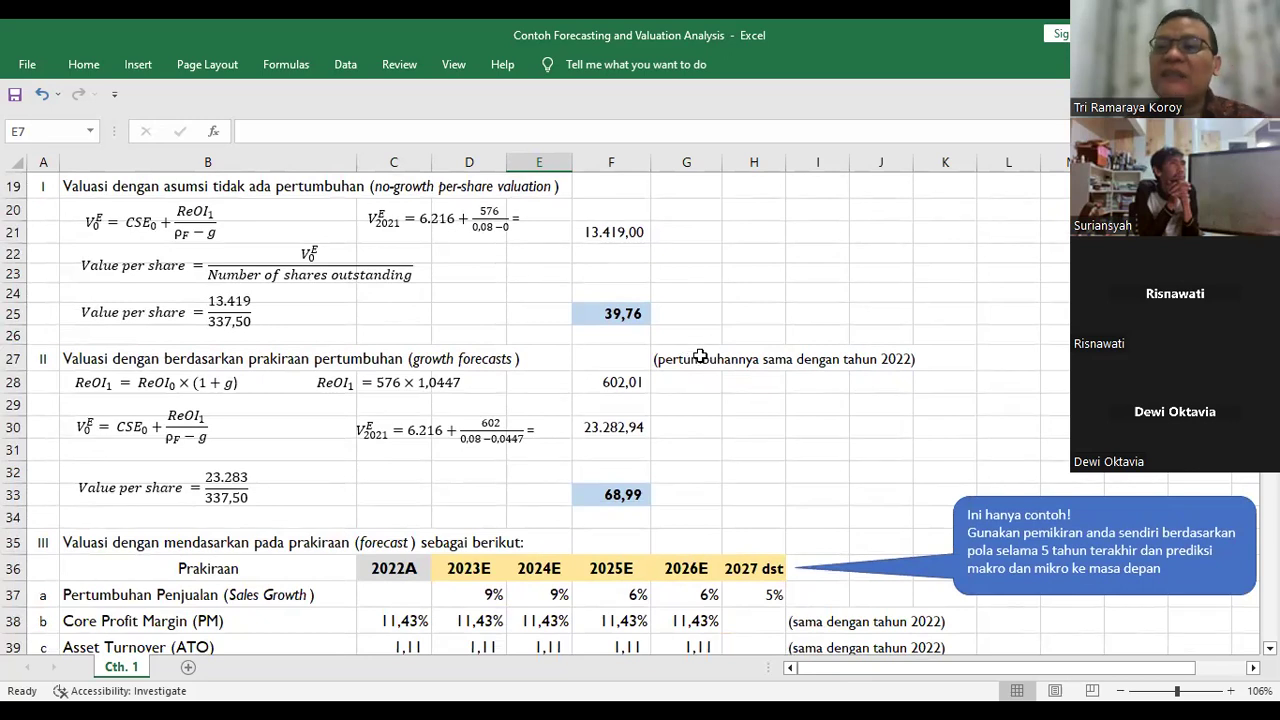
scroll(723, 414, "down", 2)
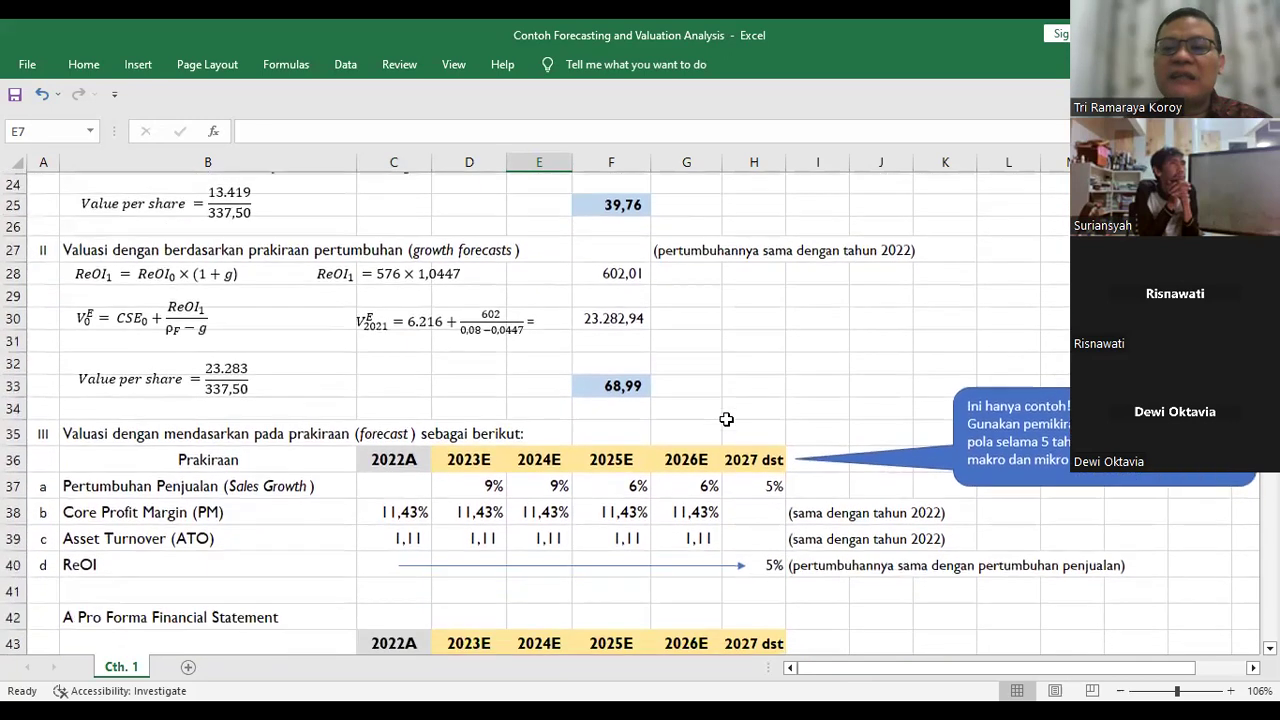
left_click(735, 408)
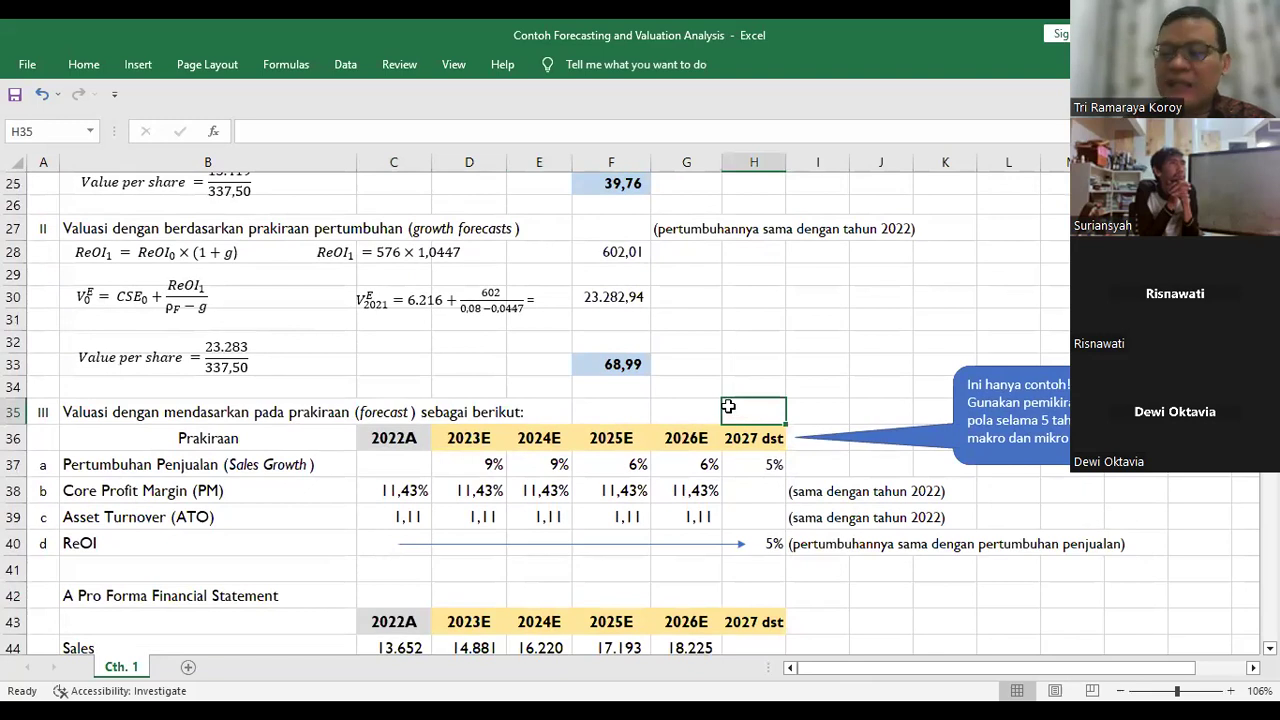
Step: Follow the section III assumptions down through the pro forma financial statement to the ReOI row
key("Down")
key("Down")
key("Down")
key("Down")
key("Down")
key("Down")
key("Down")
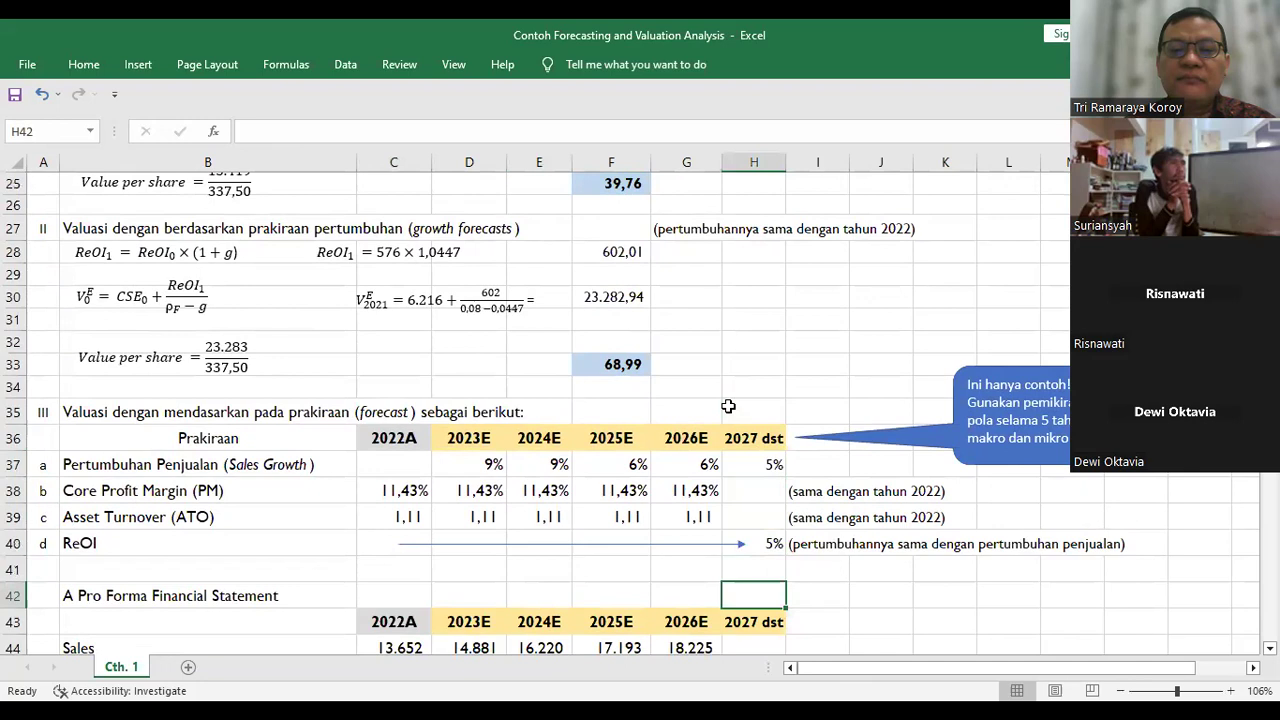
key("Down")
key("Down")
key("Down")
key("Down")
key("Down")
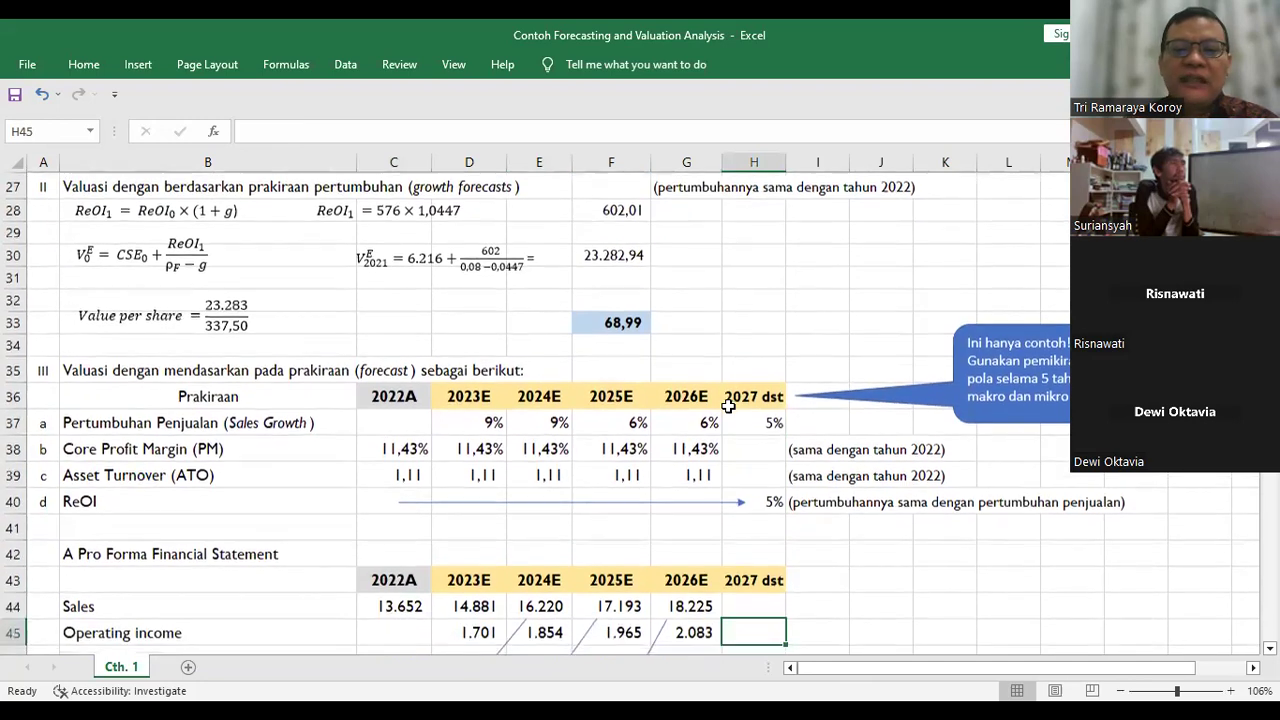
key("Down")
key("Down")
key("Down")
key("Down")
key("Down")
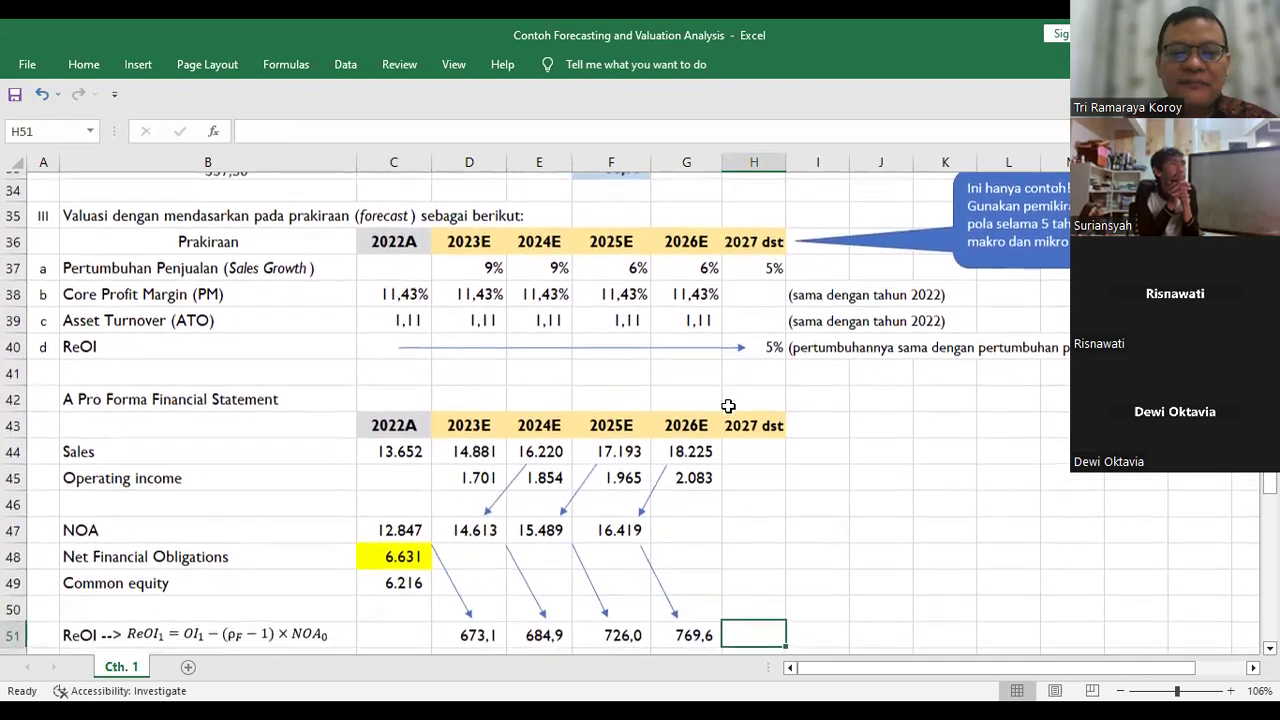
Step: Examine the Sales and Operating income rows of the pro forma statement, checking the 2026E sales formula and the operating income formulas
key("Up")
key("Up")
key("Up")
key("Up")
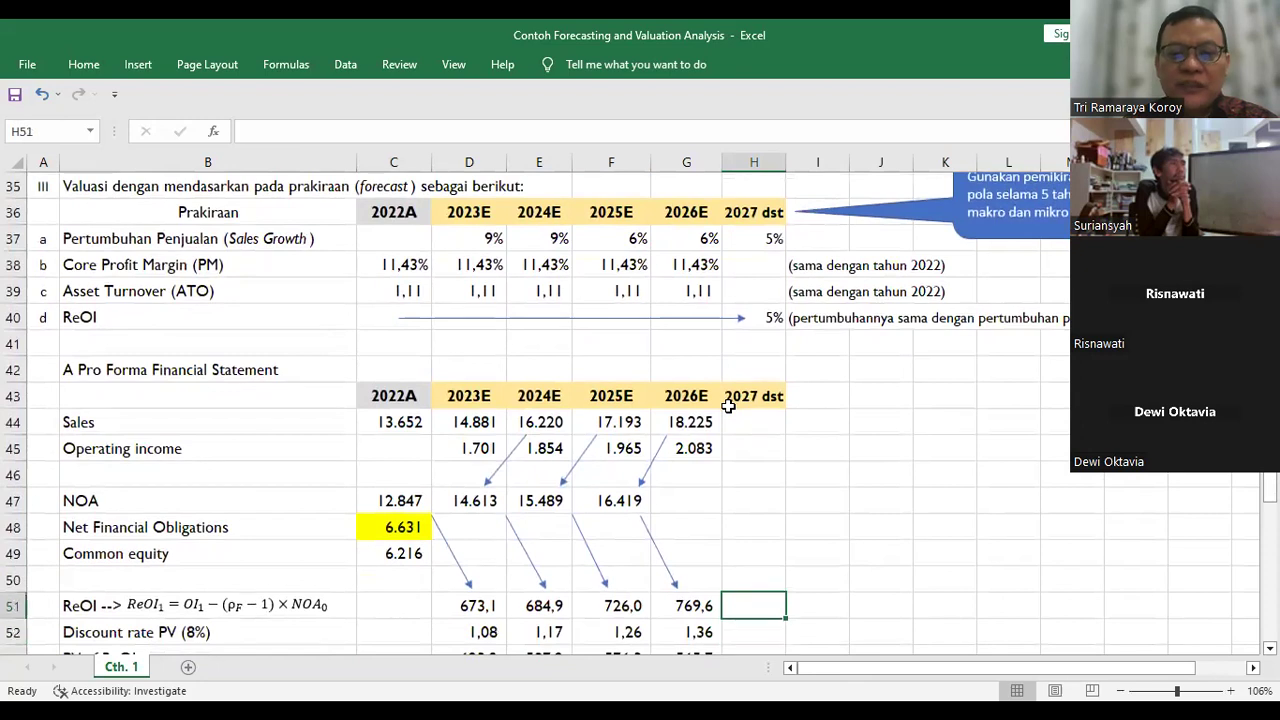
key("Up")
key("Up")
key("Up")
key("Up")
key("Up")
key("Up")
key("Down")
key("Down")
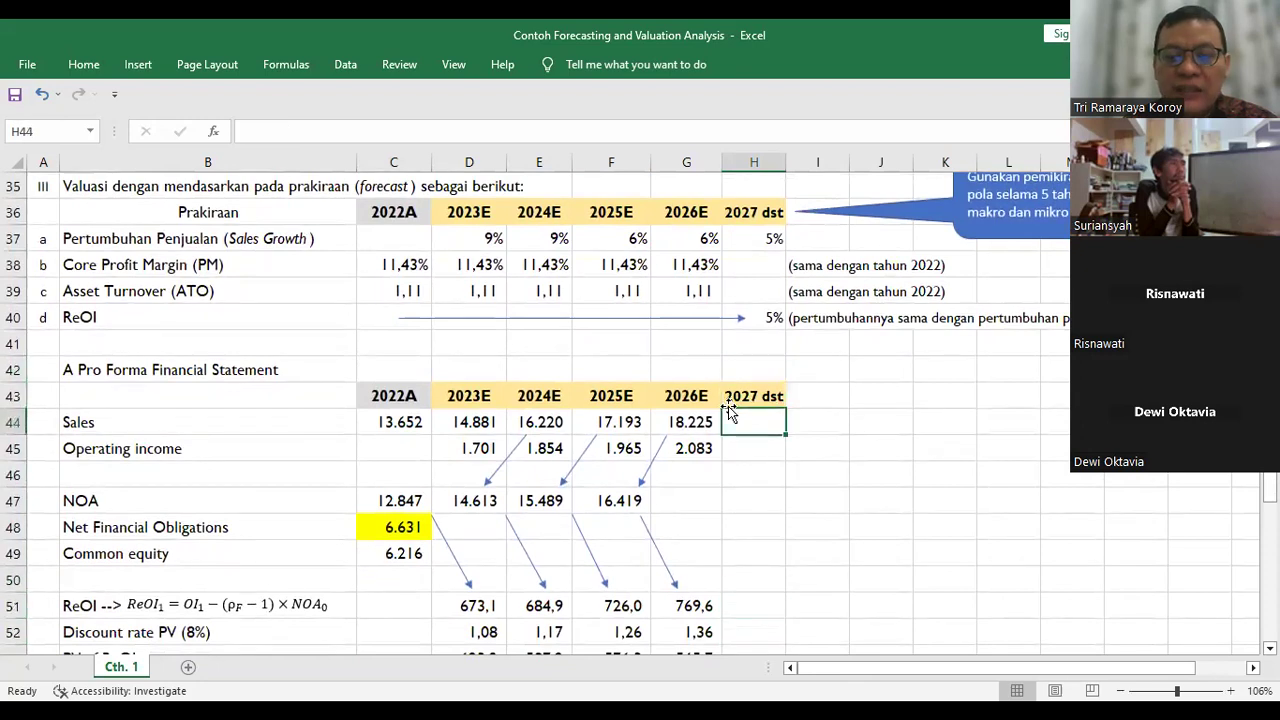
key("Left")
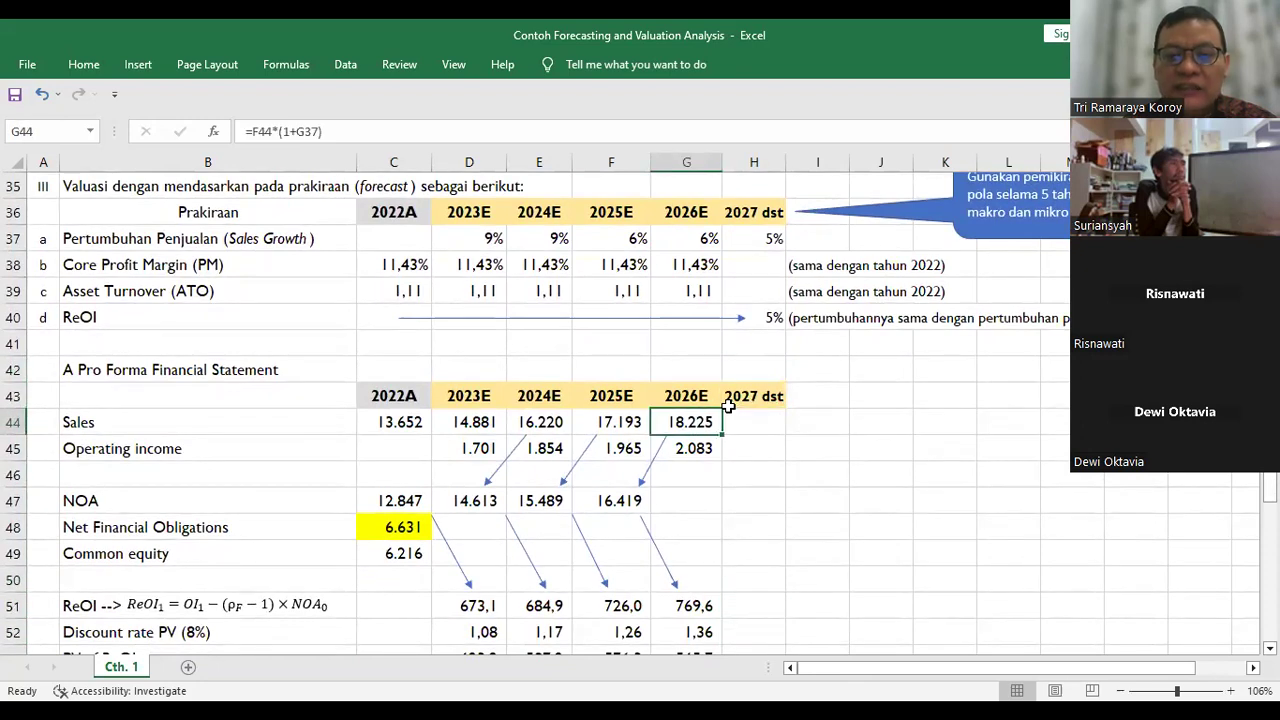
key("Down")
key("Left")
key("Left")
key("Left")
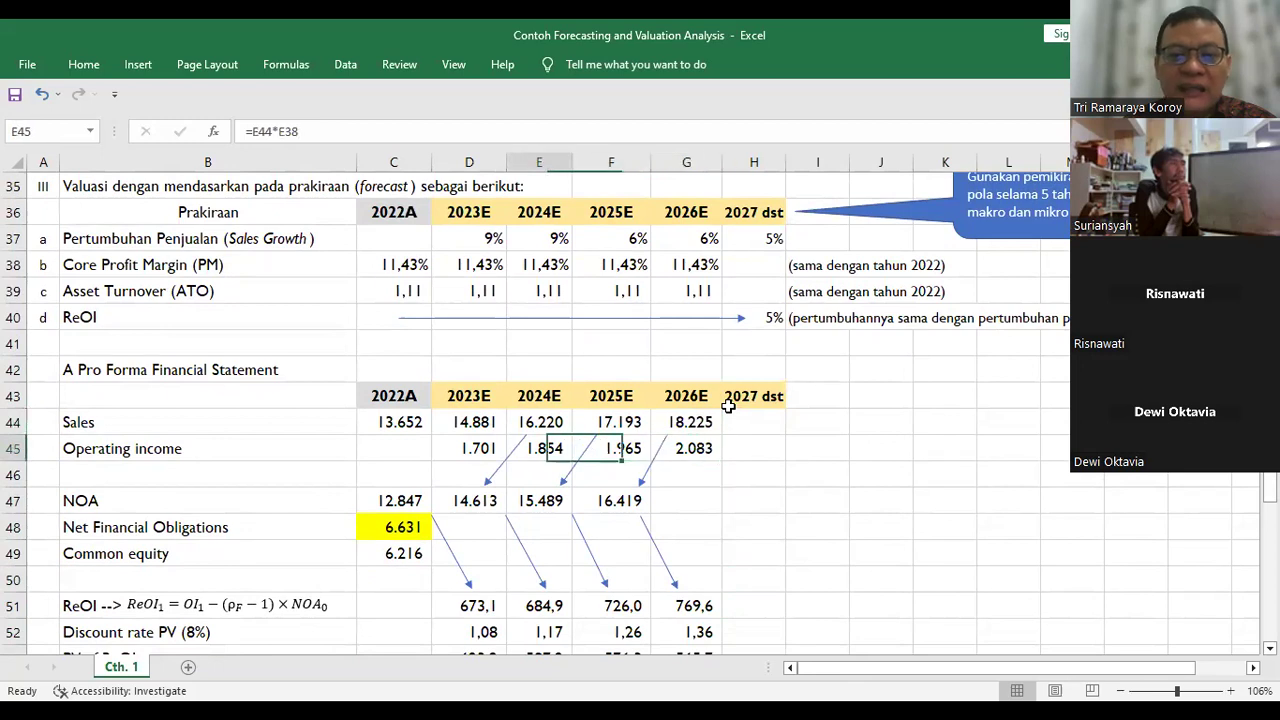
Step: Check the 2023E NOA formula and follow the column past Net Financial Obligations and Common equity
key("Down")
key("Down")
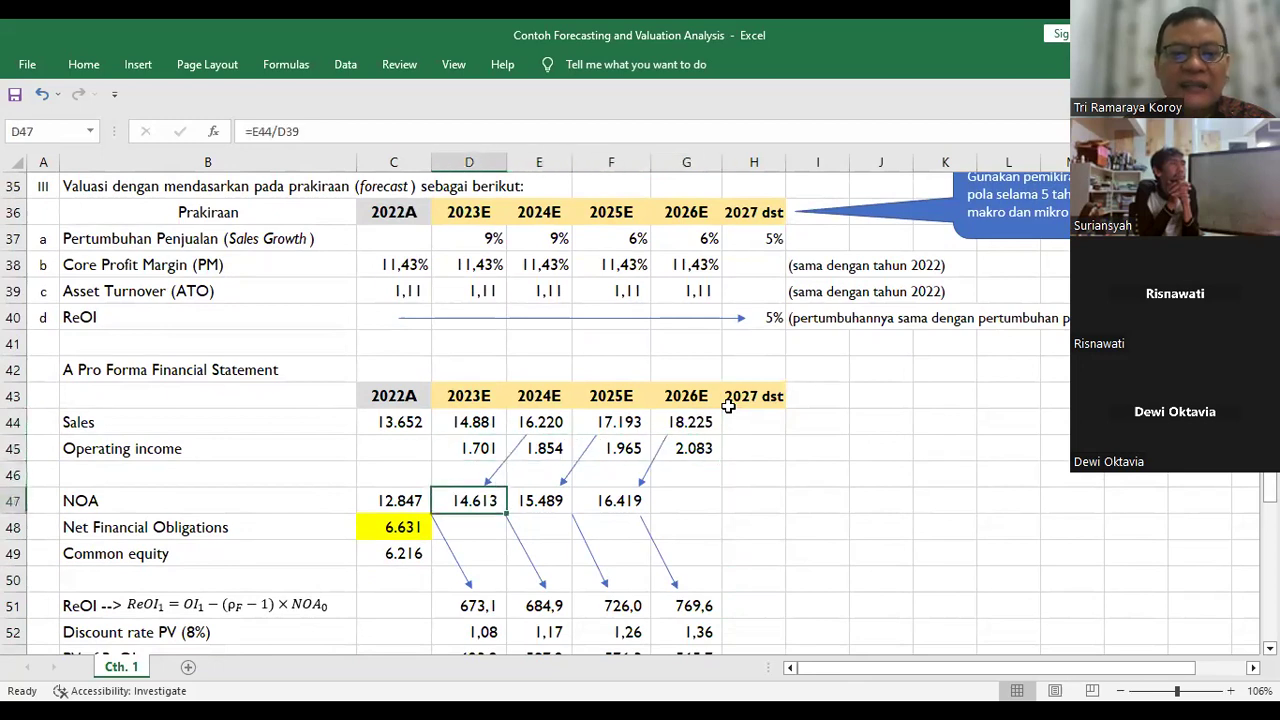
key("Down")
key("Down")
key("Down")
key("Down")
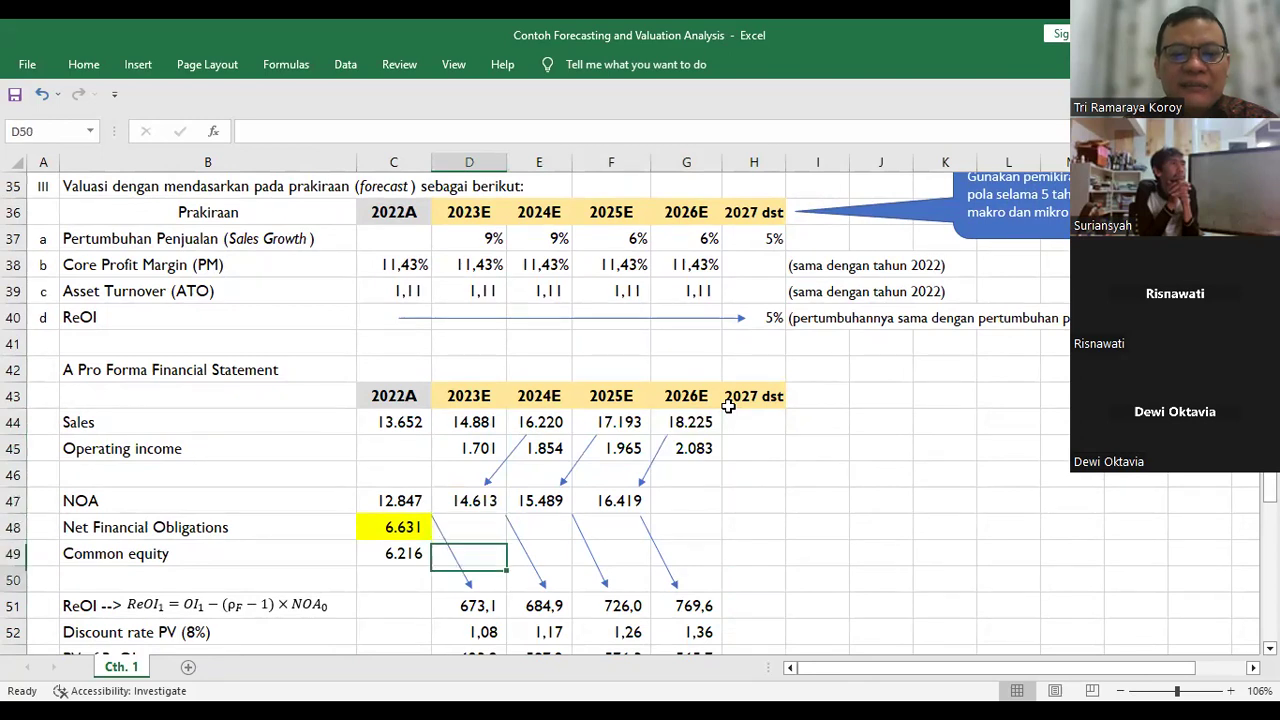
Step: Follow the valuation from the ReOI and present value rows through Continuing Value down to Value of equity
key("Down")
key("Down")
key("Down")
key("Down")
key("Down")
key("Down")
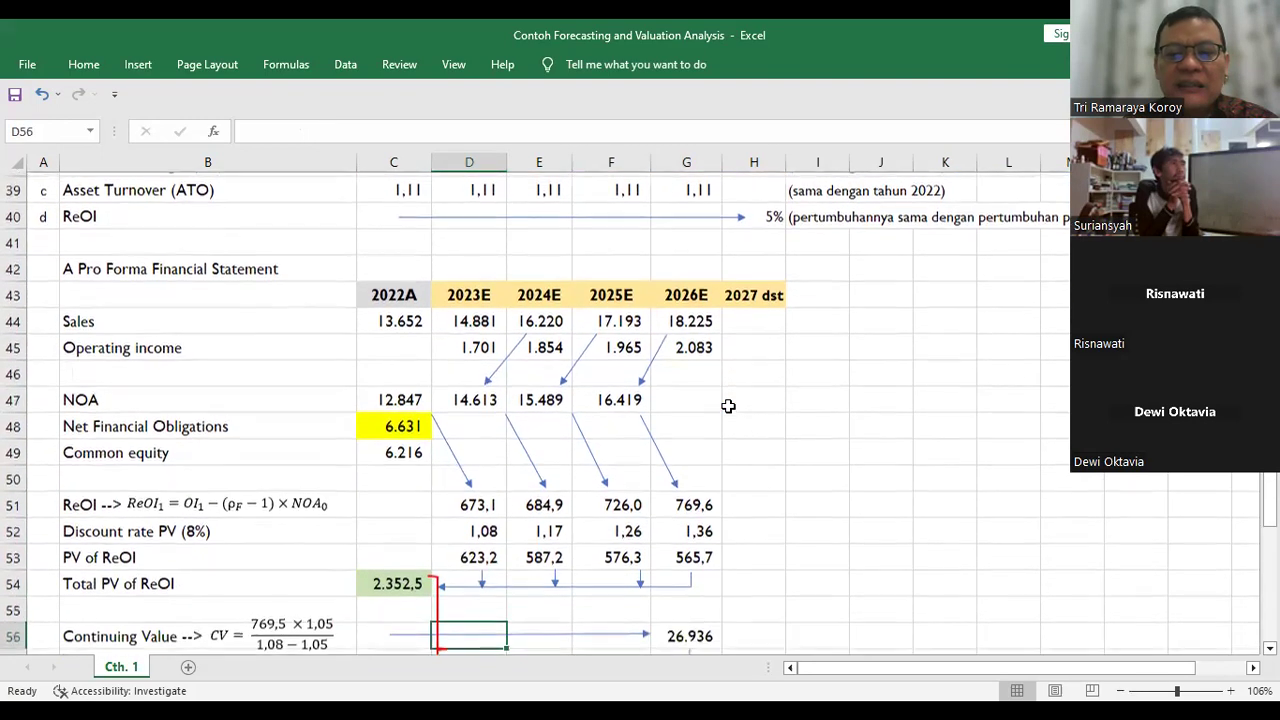
key("Down")
key("Down")
key("Down")
key("Down")
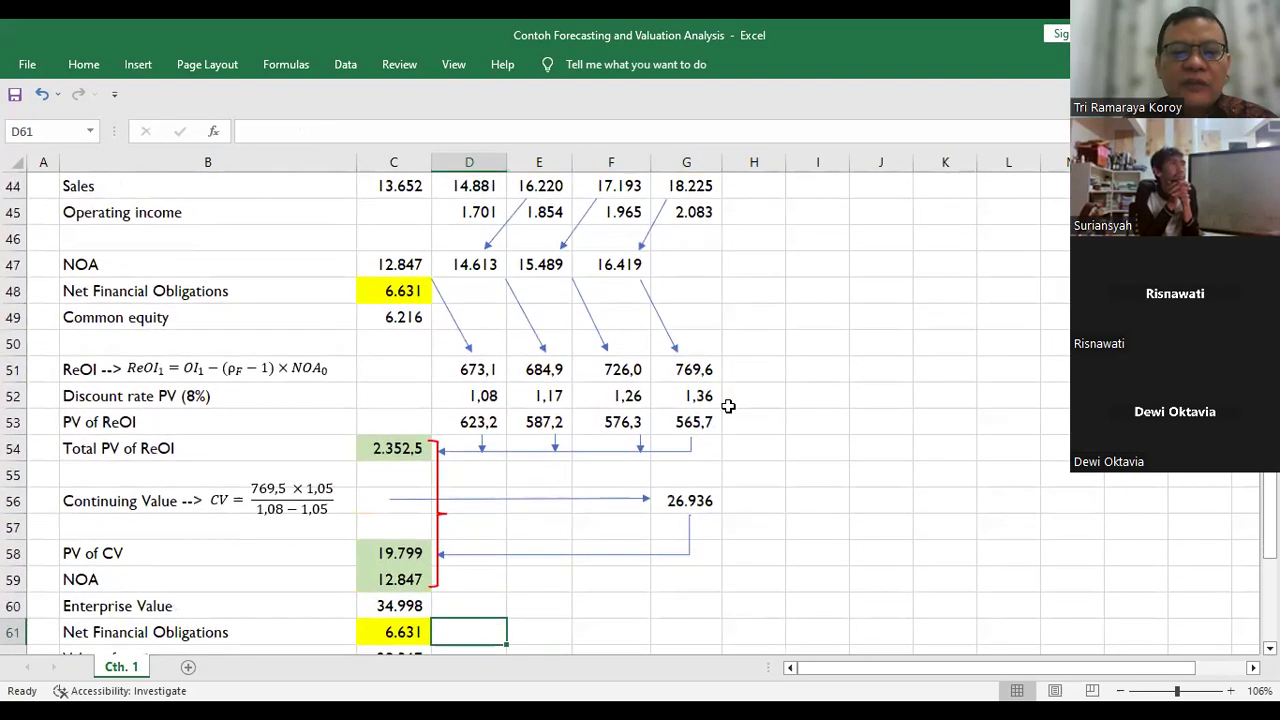
key("Down")
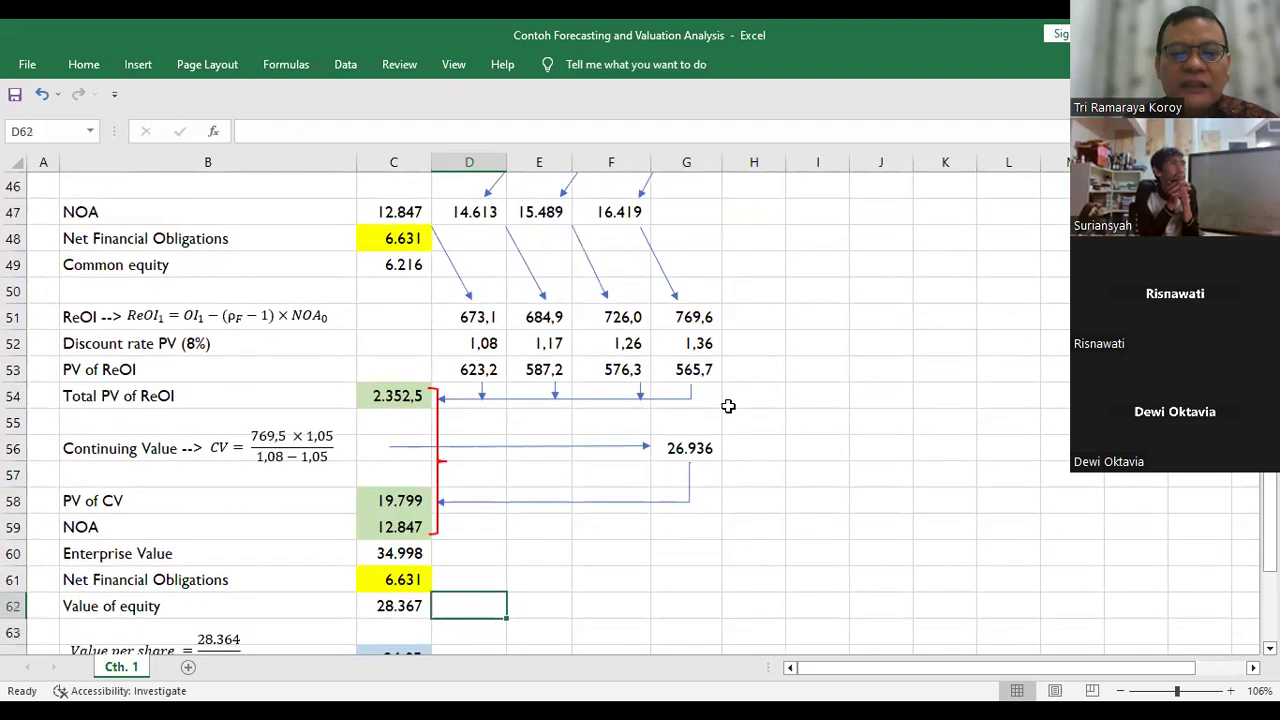
Step: Examine the forecast-based value per share and the share price (Harga saham) entry in section IV
key("Left")
key("Down")
key("Down")
key("Down")
key("Down")
key("Down")
key("Down")
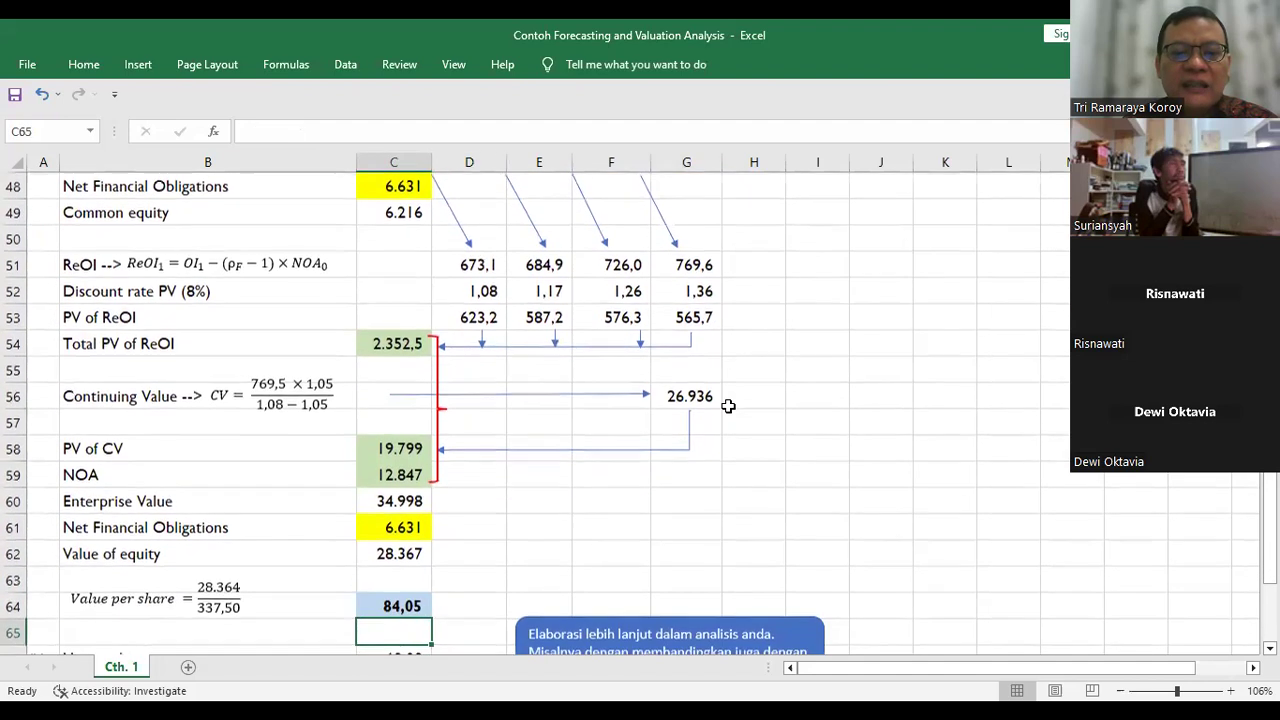
key("Down")
key("Down")
key("Up")
key("Up")
key("Up")
key("Up")
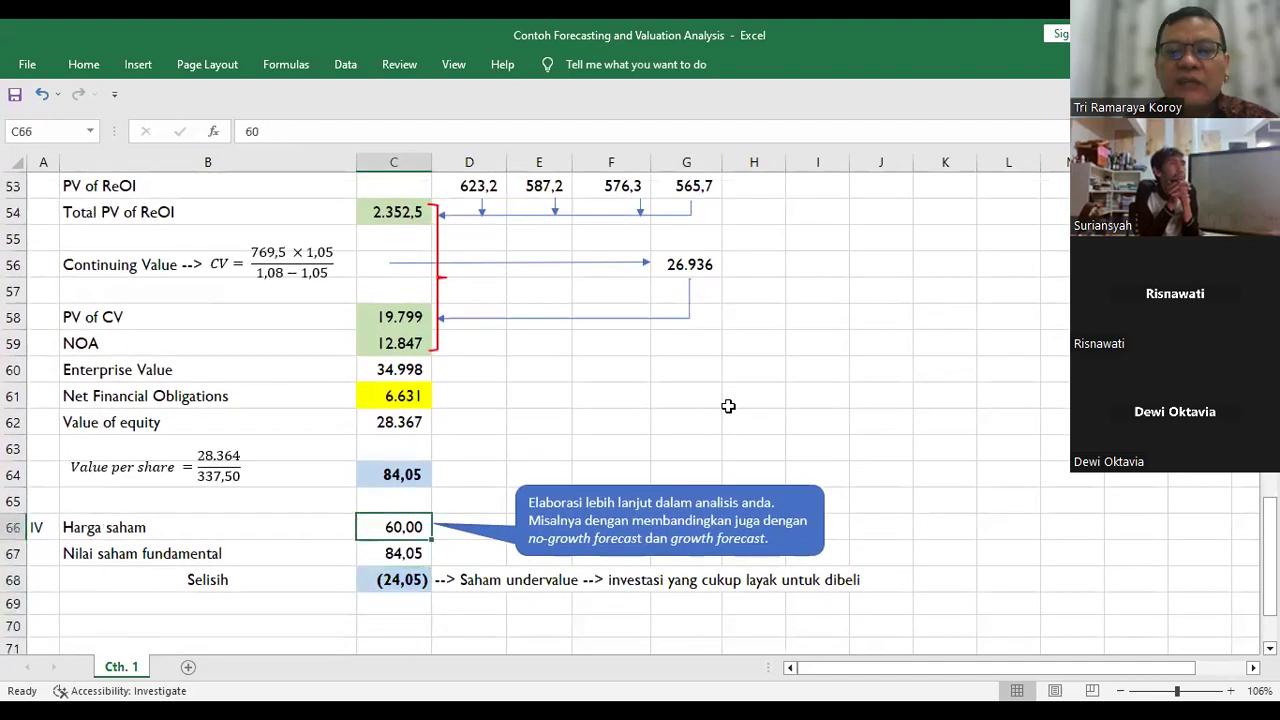
key("Up")
key("Right")
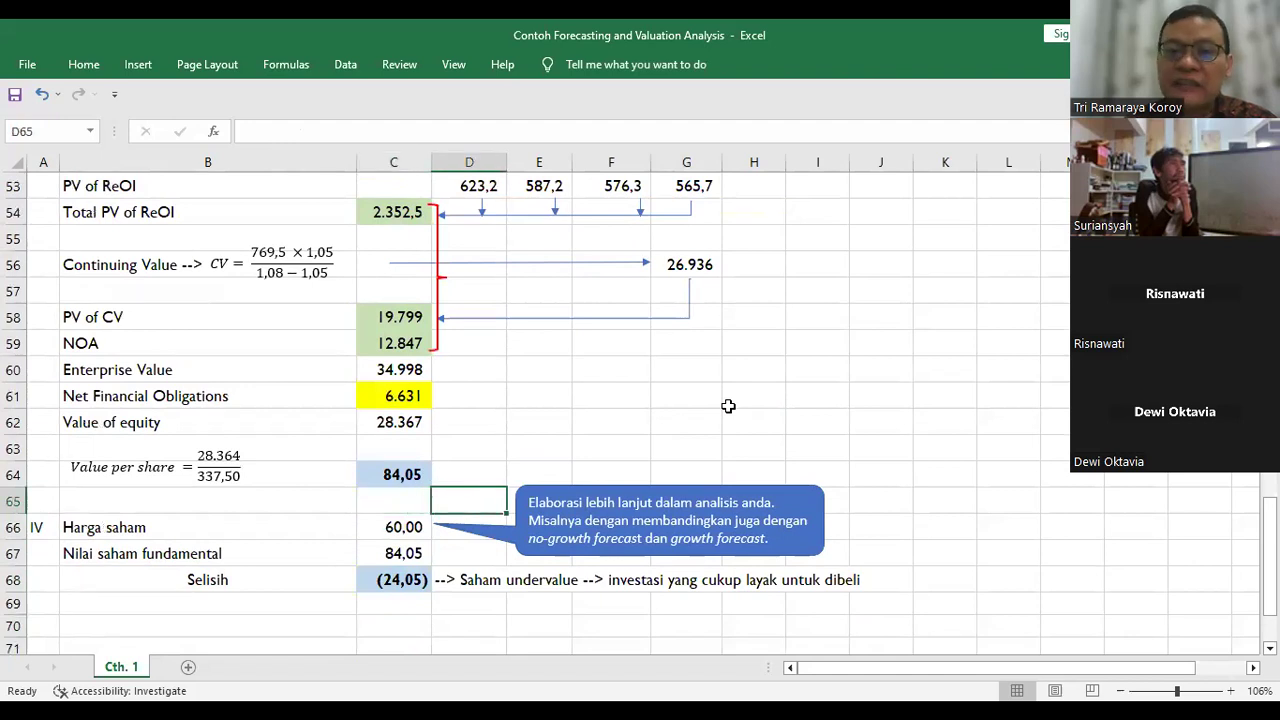
Step: Look back over the pro forma calculations above section IV and return below the share price comparison
key("Up")
key("Up")
key("Up")
key("Up")
key("Up")
key("Up")
key("Up")
key("Up")
key("Up")
key("Up")
key("Up")
key("Up")
key("Up")
key("Up")
key("Up")
key("Up")
key("Up")
key("Up")
key("Up")
key("Up")
key("Down")
key("Down")
key("Down")
key("Down")
key("Down")
key("Down")
key("Down")
key("Down")
key("Down")
key("Down")
key("Down")
key("Down")
key("Down")
key("Down")
key("Down")
key("Down")
key("Down")
key("Down")
key("Down")
key("Down")
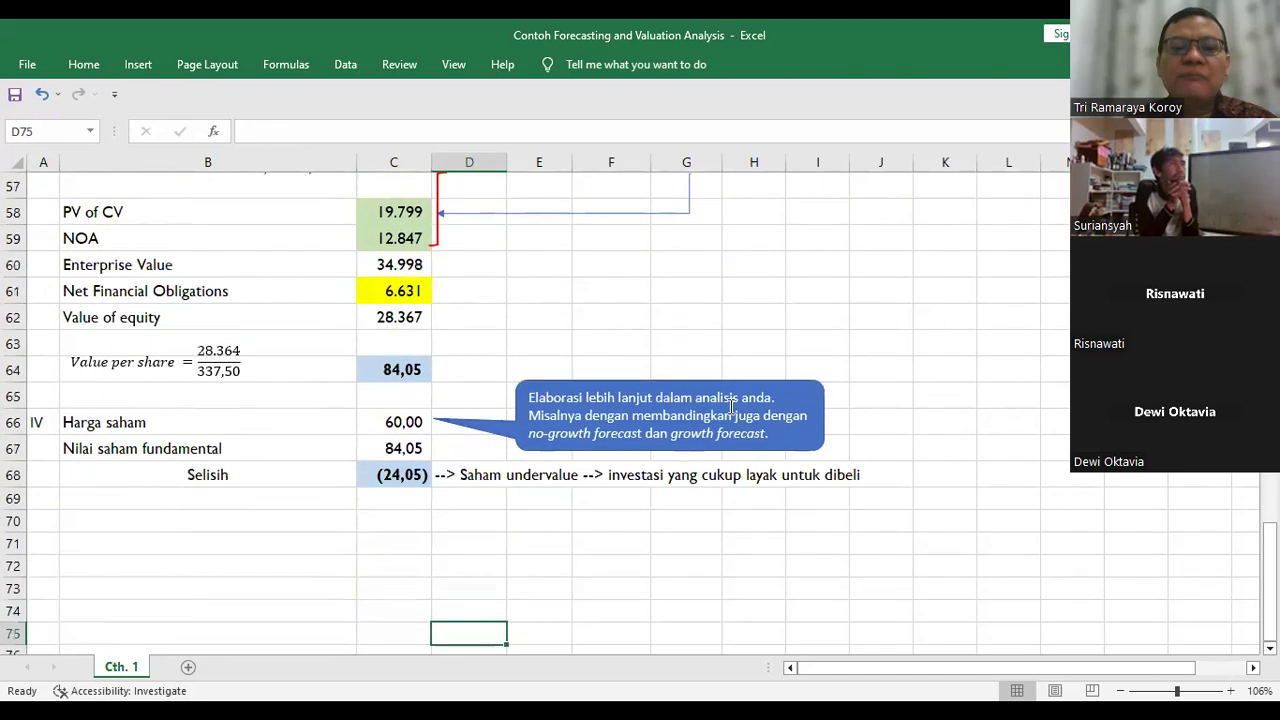
Step: Read the investment conclusion beside the Selisih row, then go back to the Harga saham row
key("Up")
key("Up")
key("Up")
key("Up")
key("Up")
key("Up")
key("Up")
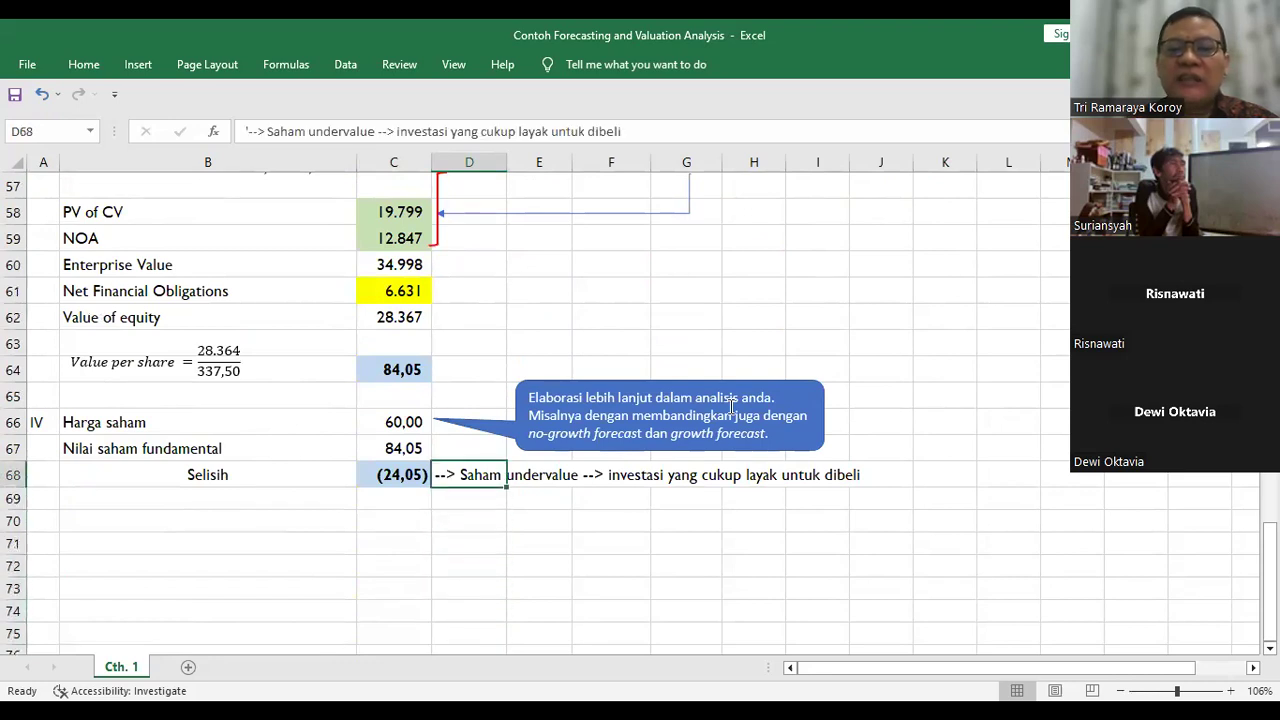
key("Up")
key("Up")
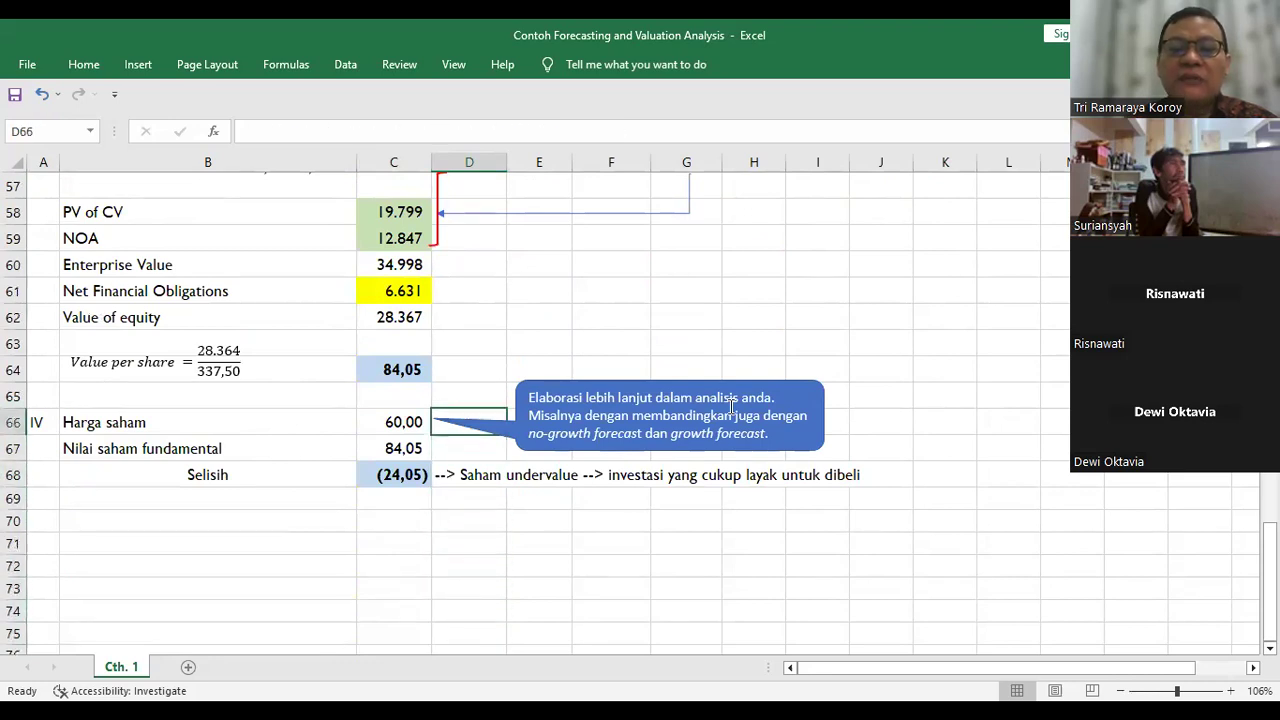
Step: Compare the share price in C66 with the fundamental share value in C67
key("Left")
key("Down")
key("Up")
key("Down")
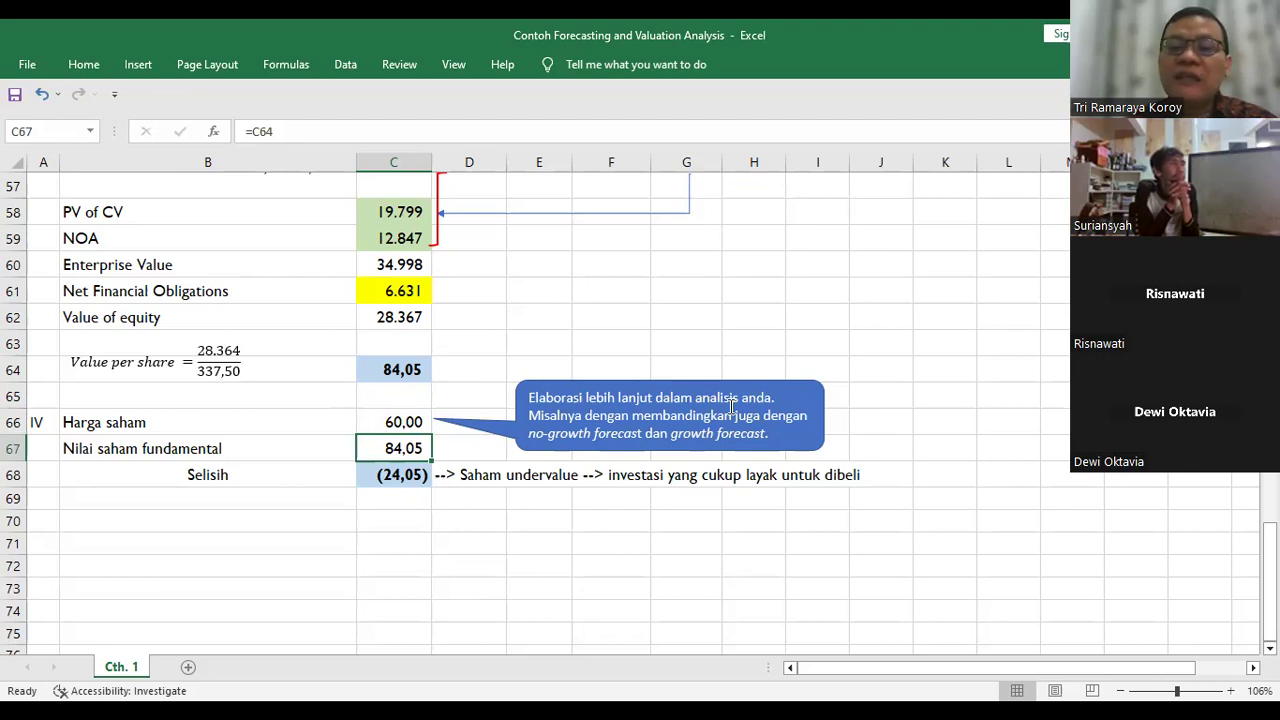
key("Up")
key("Down")
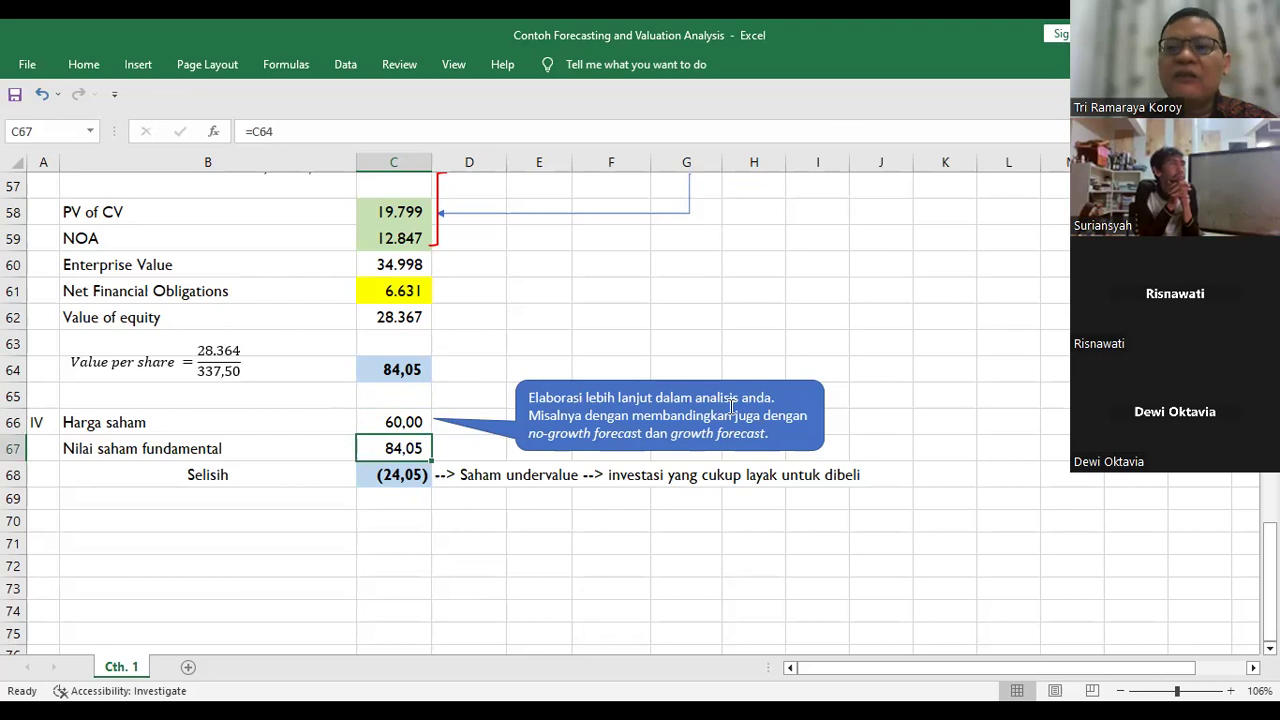
key("Right")
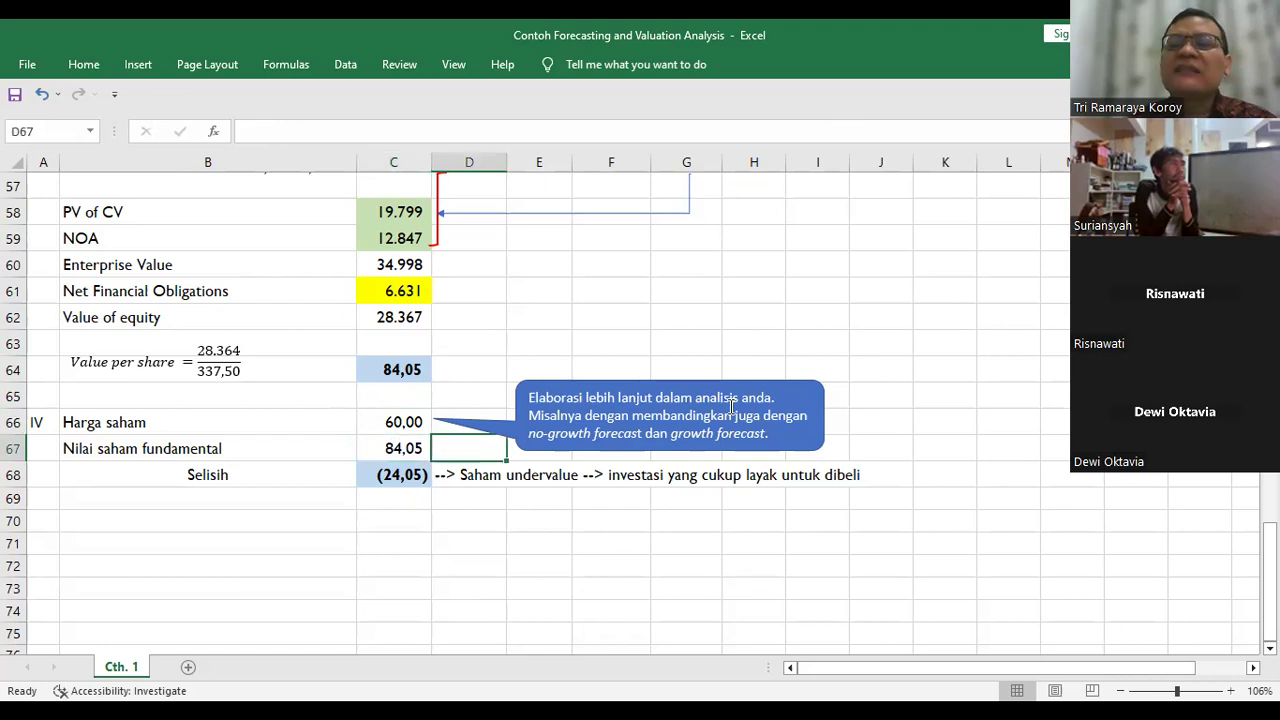
key("Left")
key("Right")
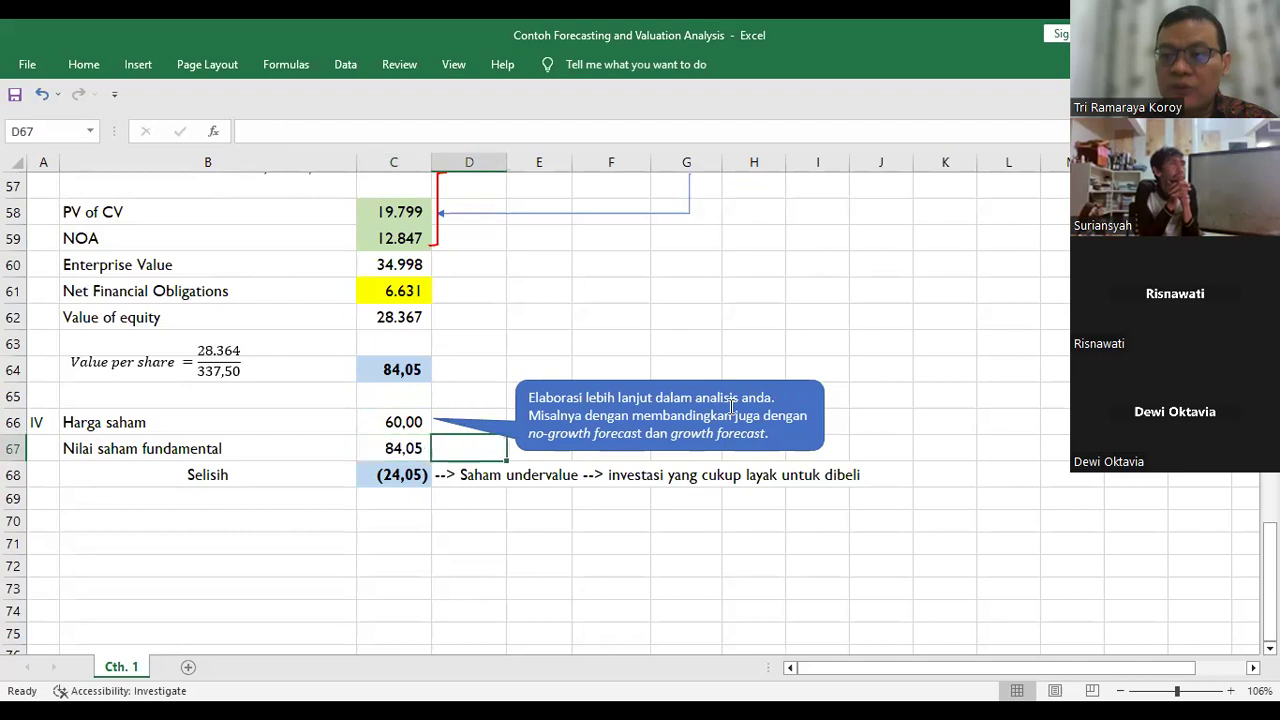
Step: Recheck Harga saham against Nilai saham fundamental and inspect the Selisih formula in C68
key("Up")
key("Left")
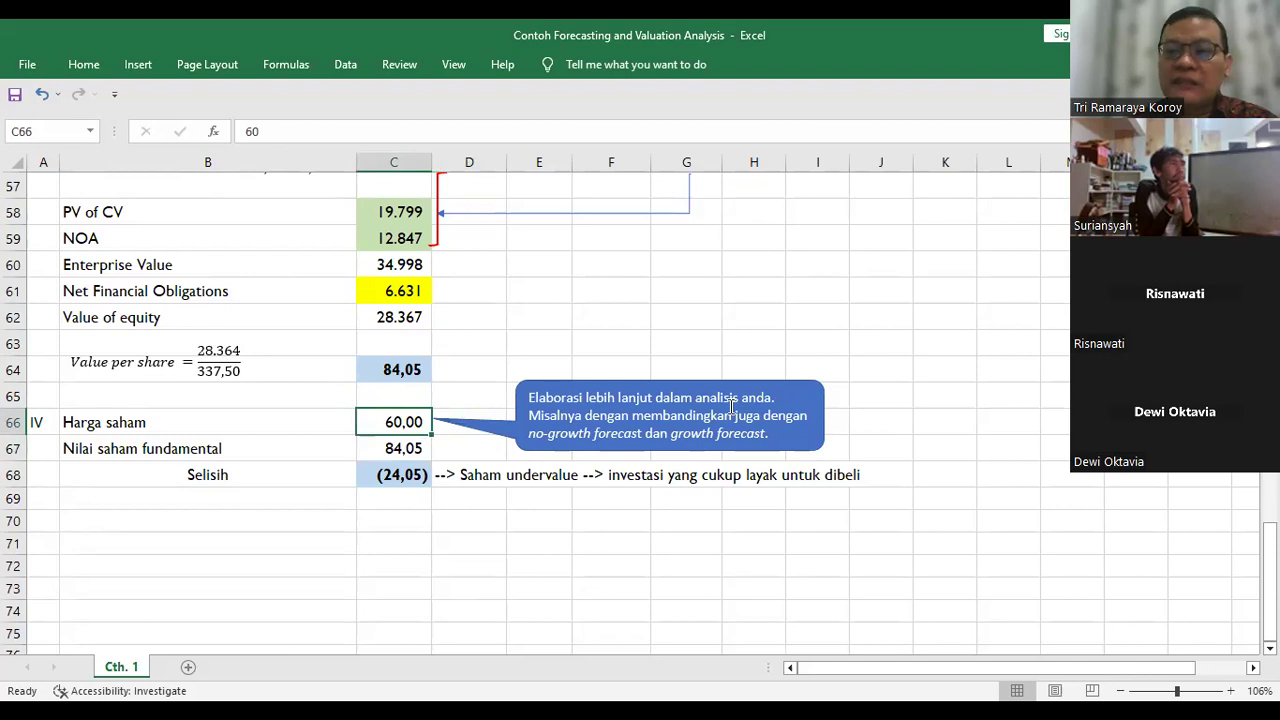
key("Down")
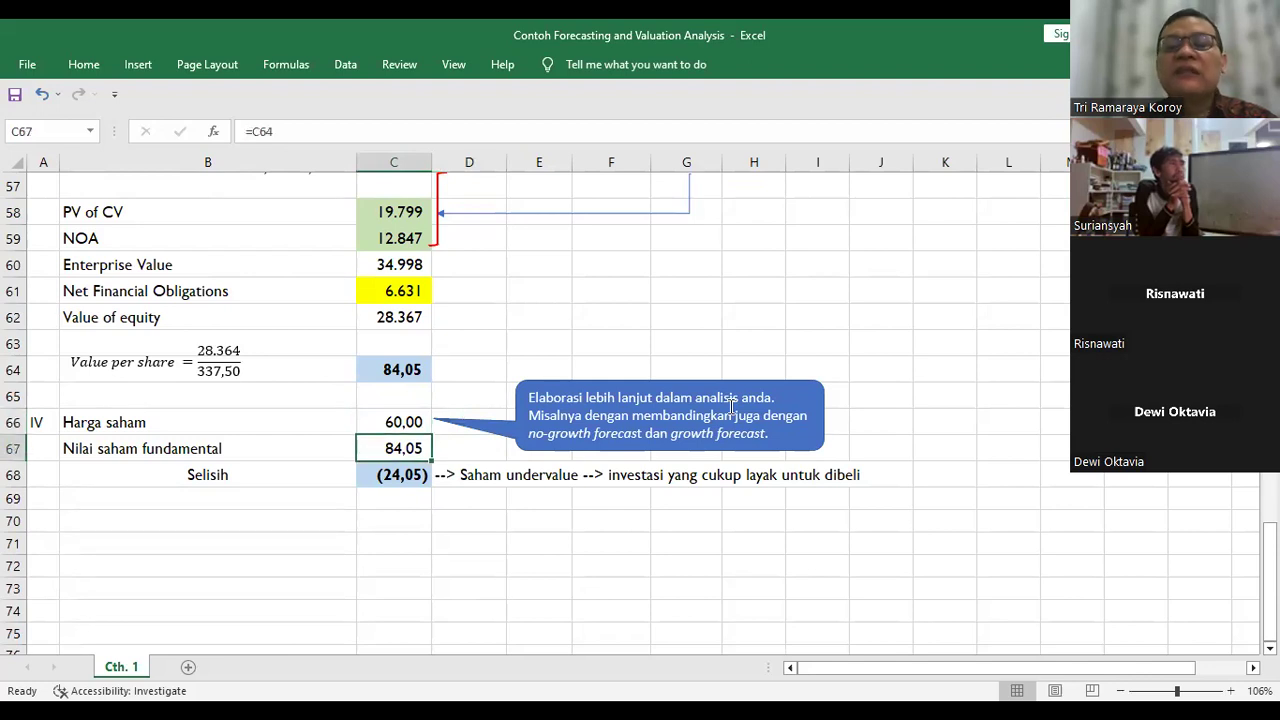
key("Up")
key("Up")
key("Down")
key("Down")
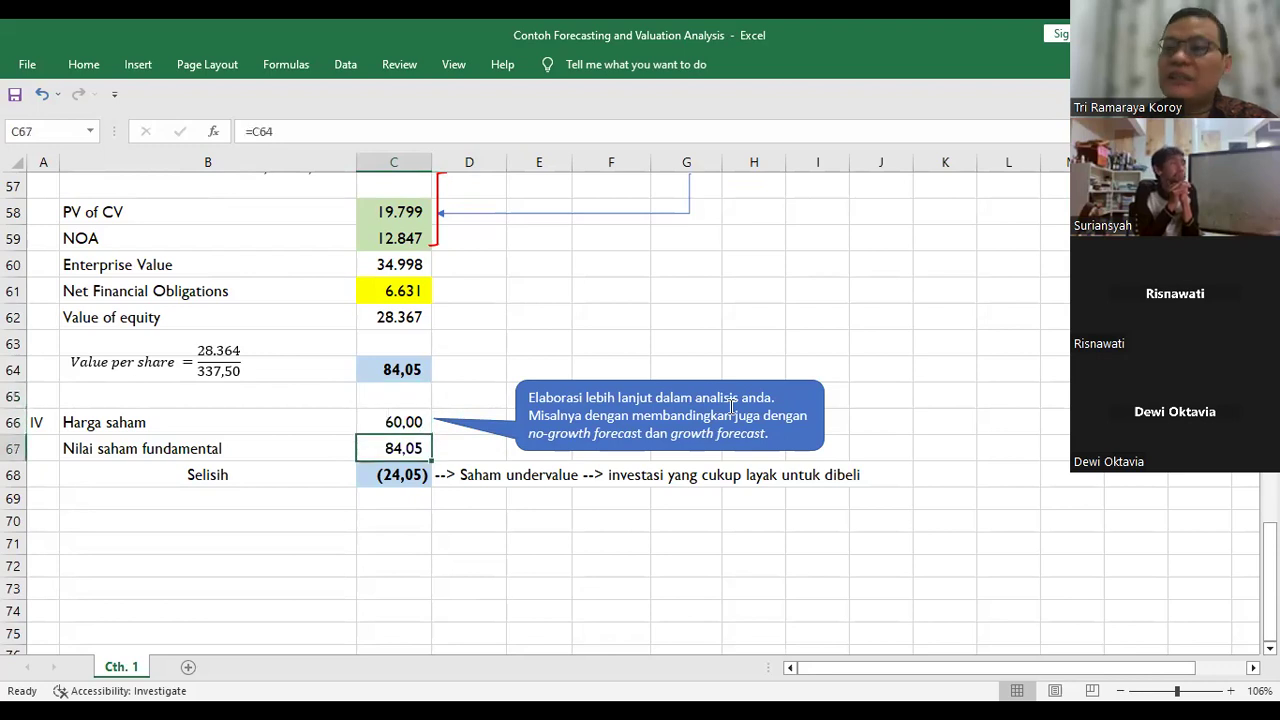
key("Down")
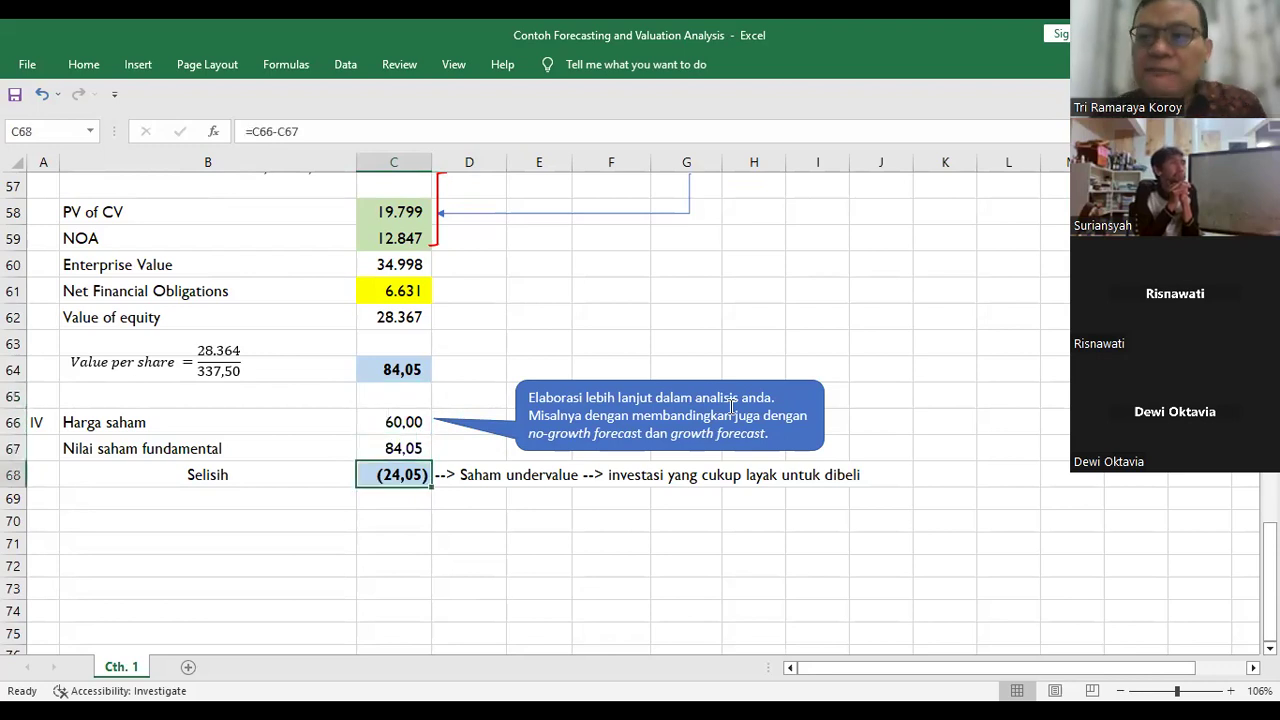
Step: Check the value per share formula in C64 and return to the pro forma financial statement
key("Up")
key("Up")
key("Up")
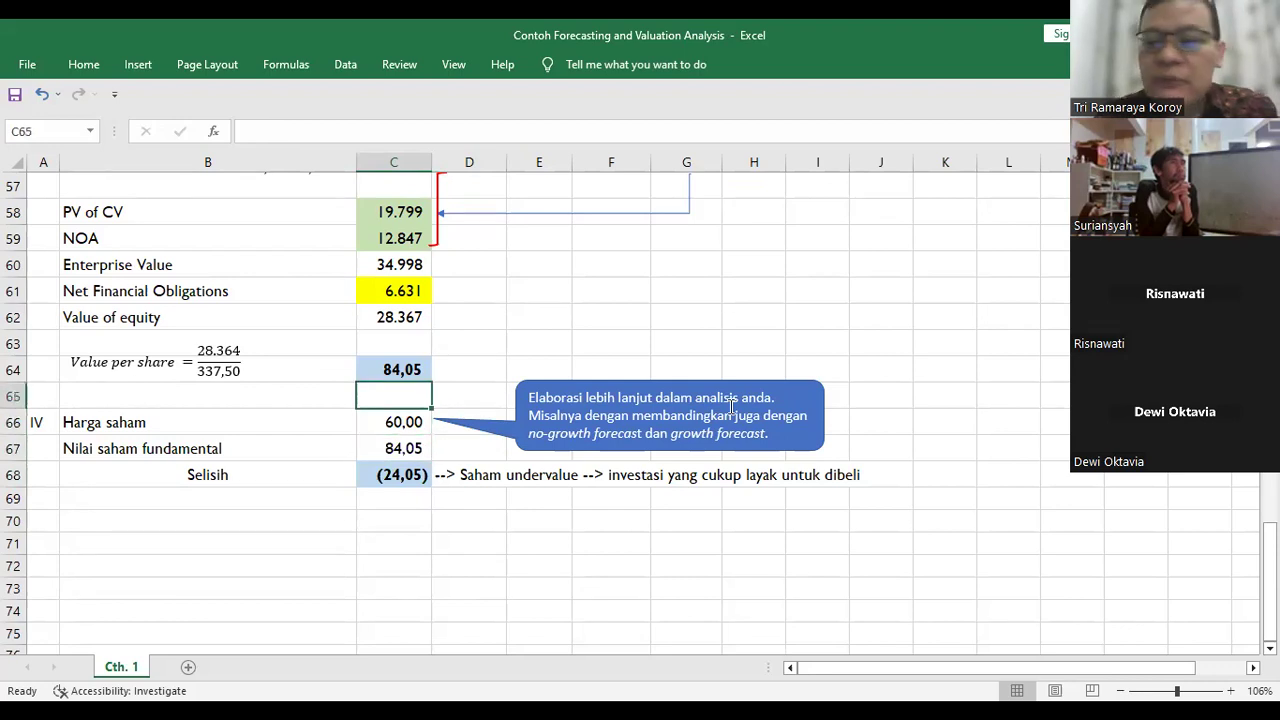
key("Up")
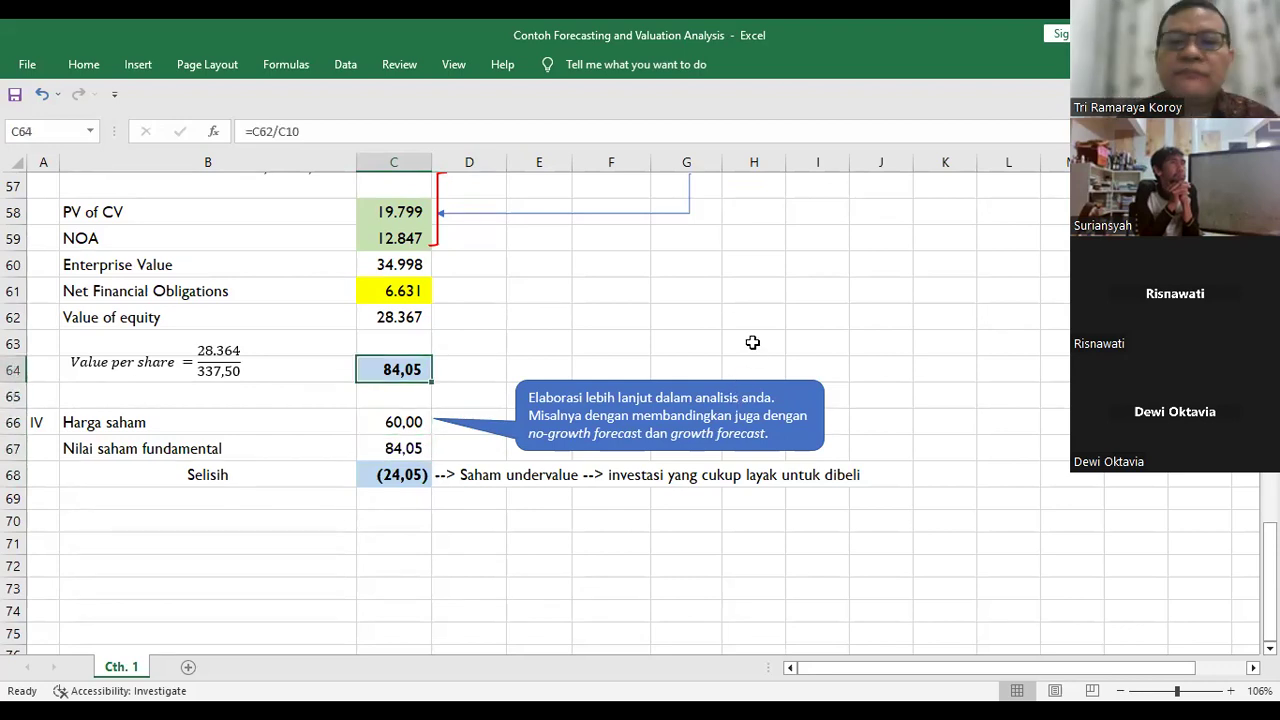
scroll(780, 352, "up", 2)
left_click(840, 318)
scroll(841, 342, "up", 4)
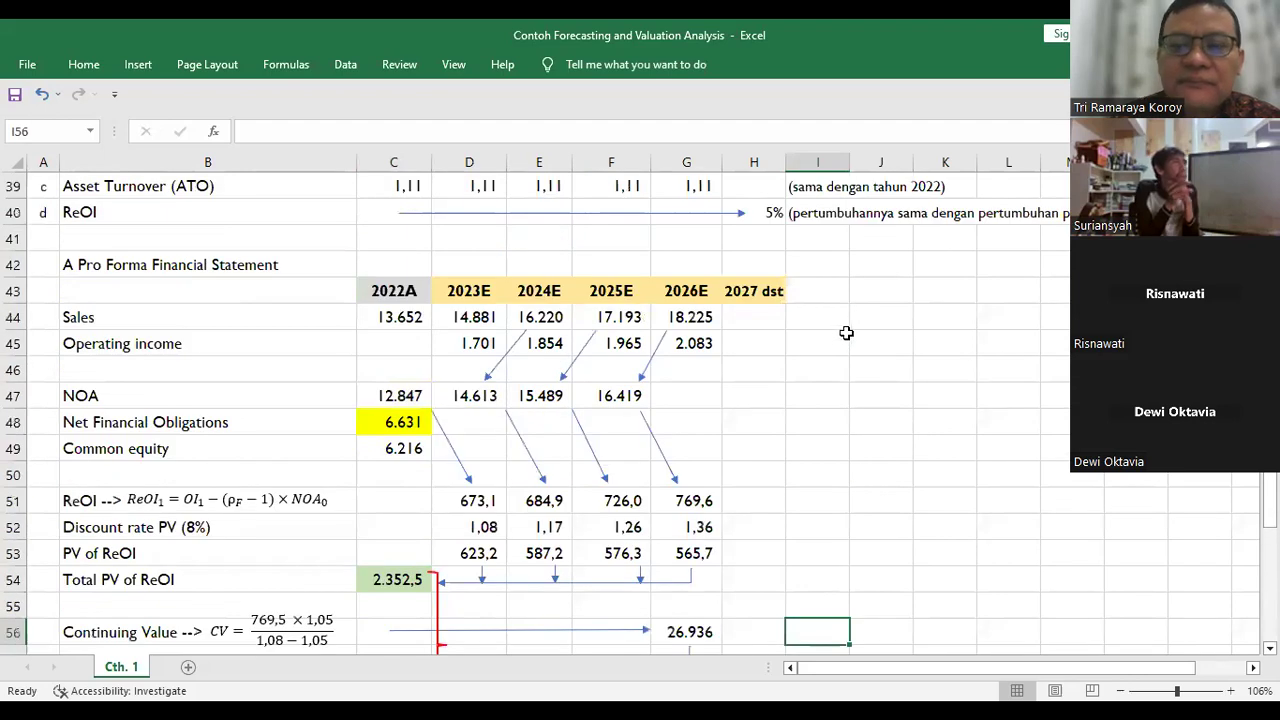
scroll(855, 320, "up", 10)
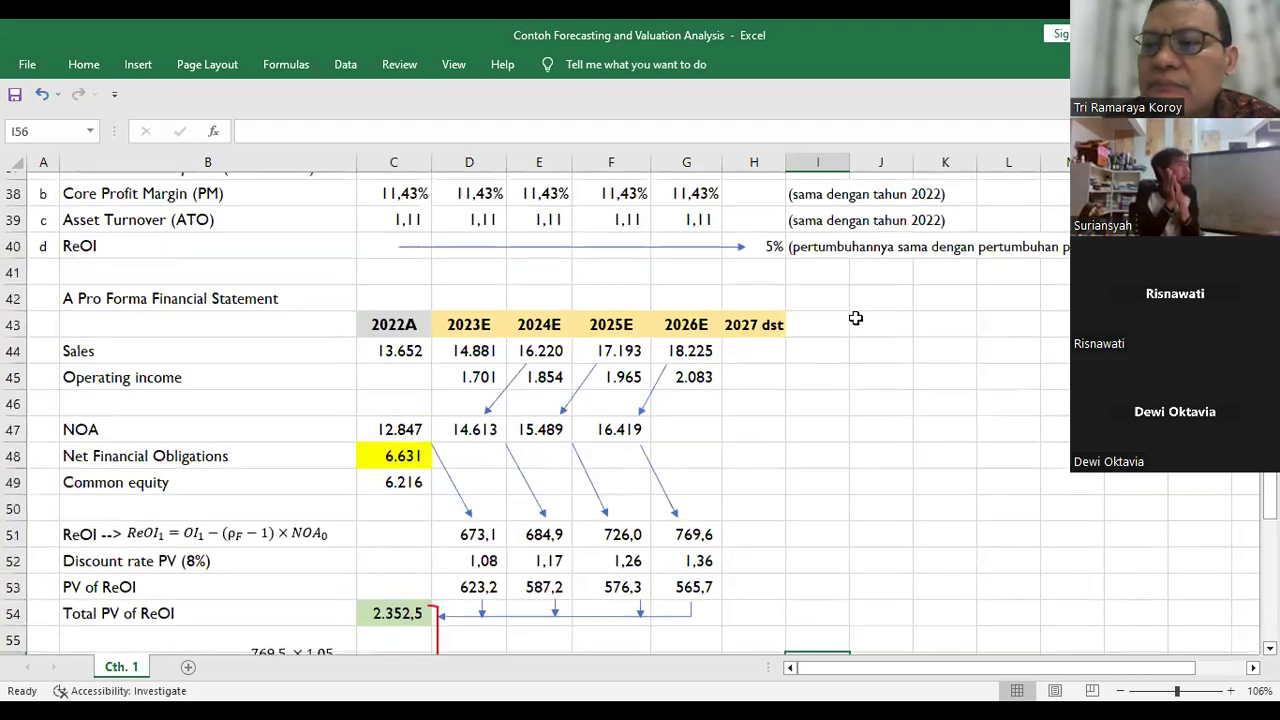
Step: Enter 3000 in the empty cell I6 beside the company information
scroll(857, 321, "up", 3)
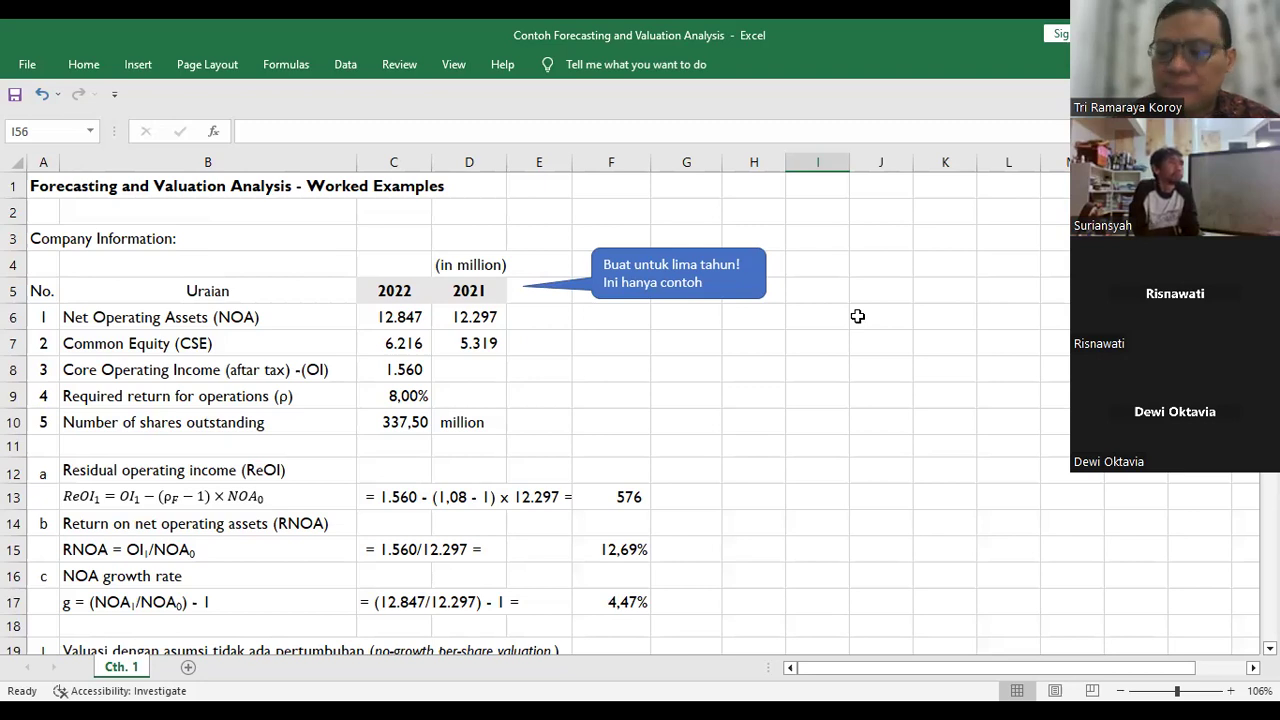
left_click(806, 309)
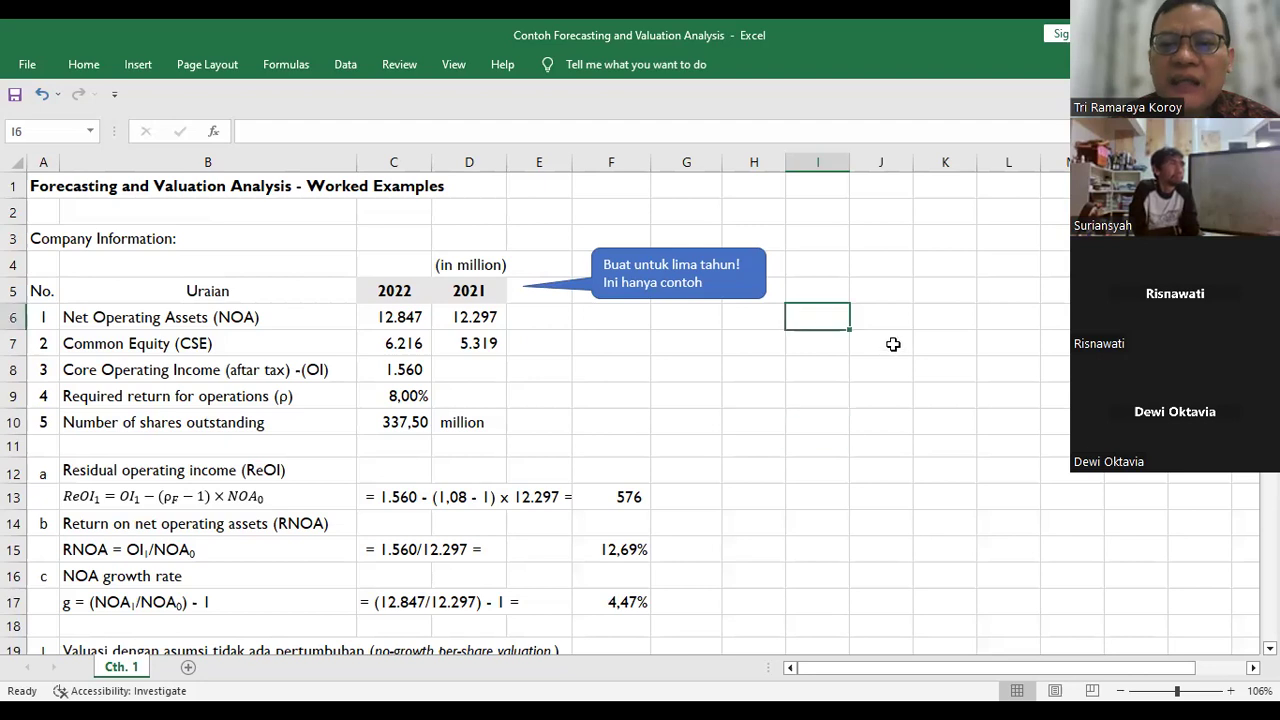
type("3000")
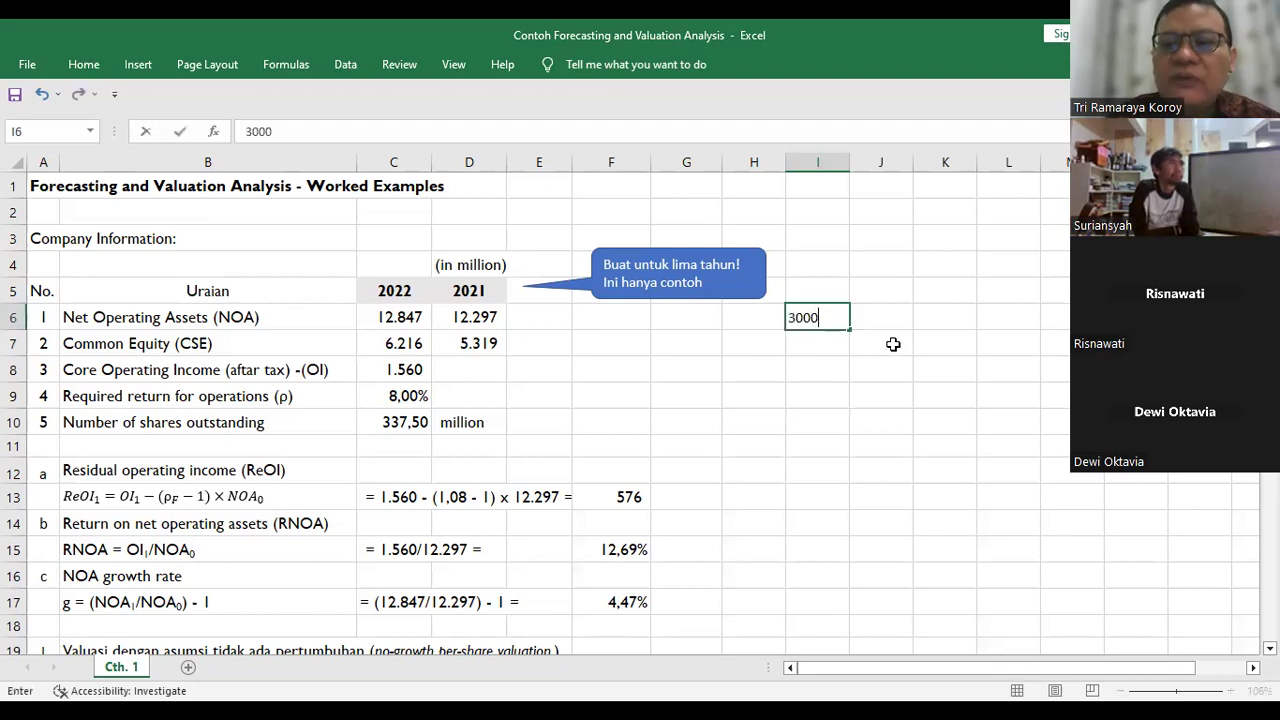
key("Return")
key("Up")
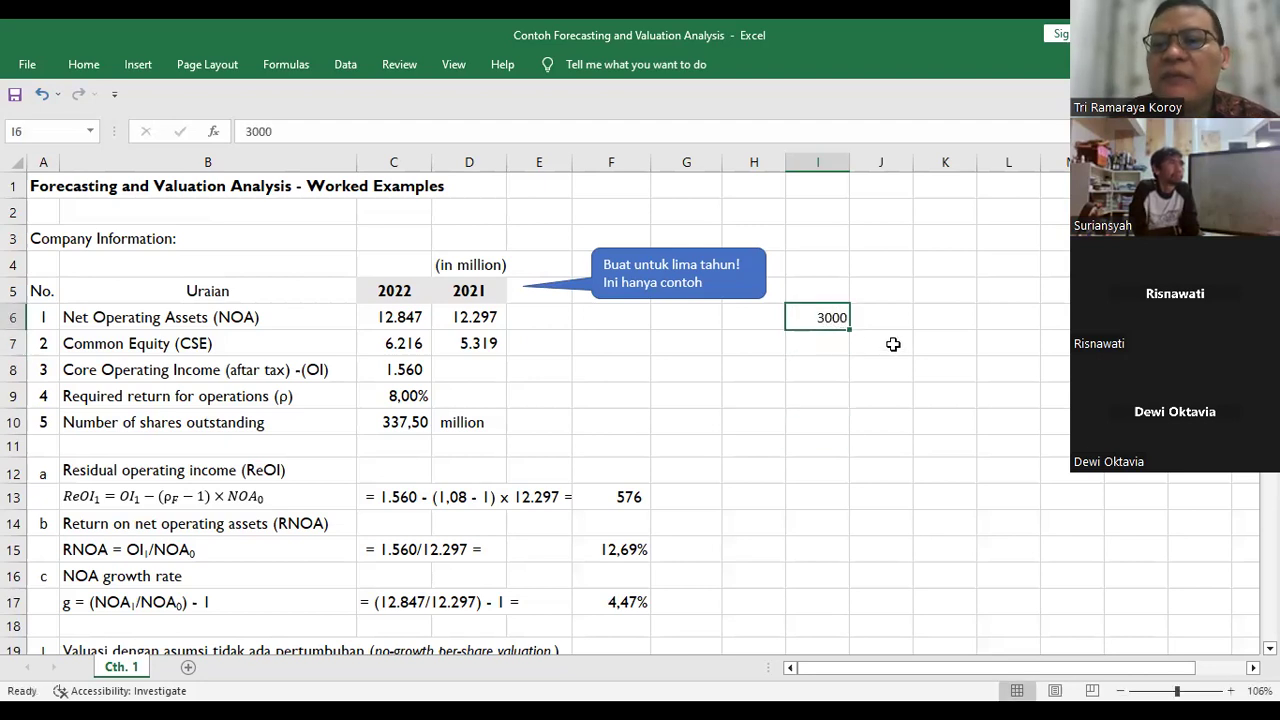
Step: Annualise the nine-month figure in J6 with the formula =I6/9*12
key("Right")
type("=")
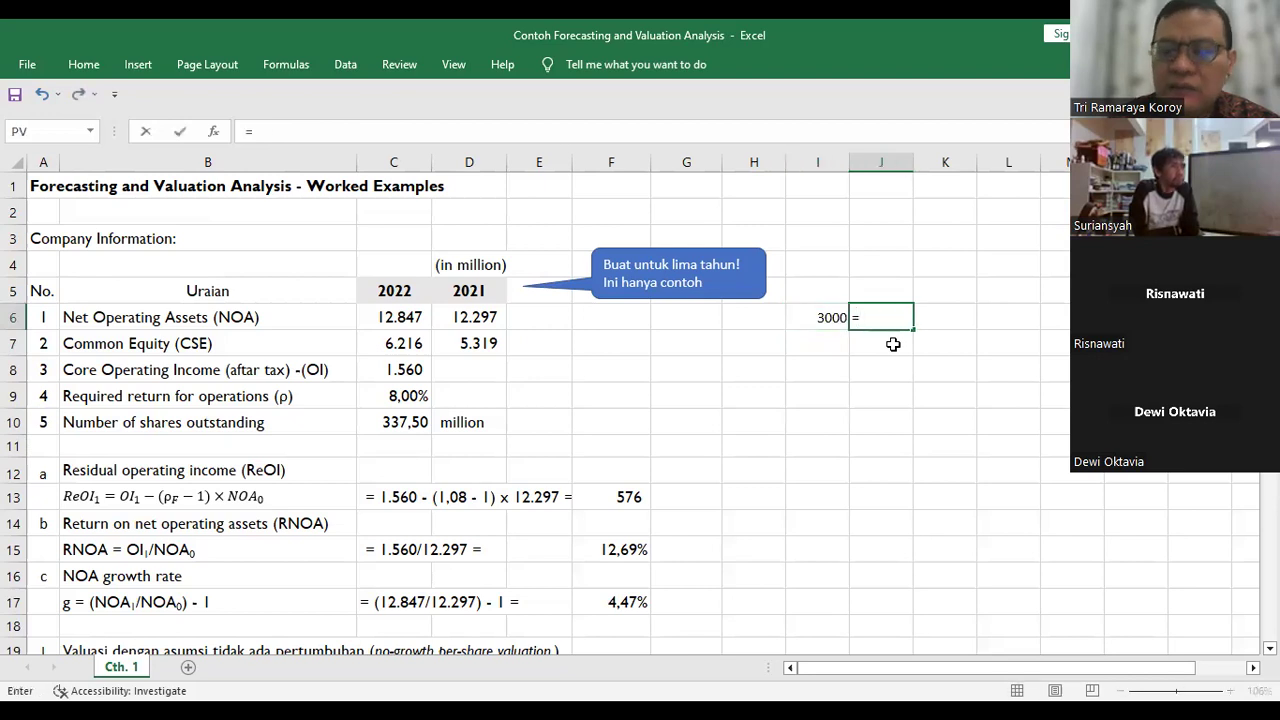
key("Left")
type("/")
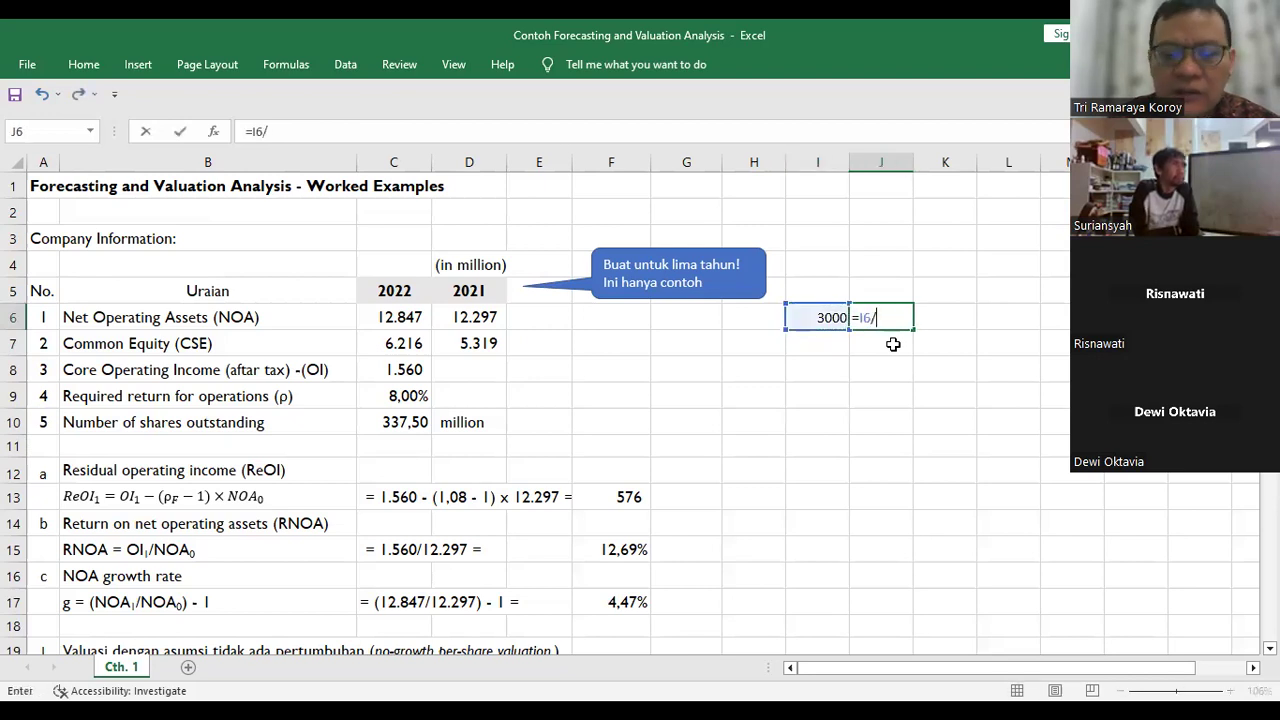
type("9")
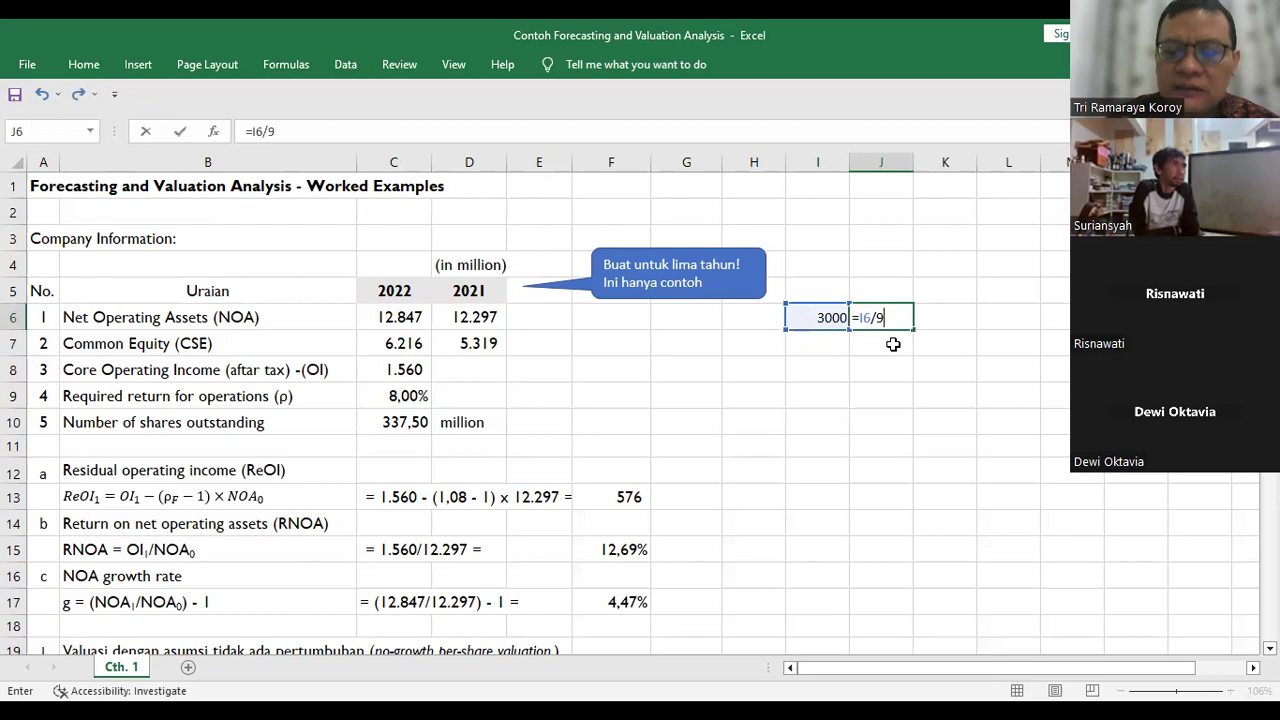
type("*12")
key("Return")
key("Up")
key("Left")
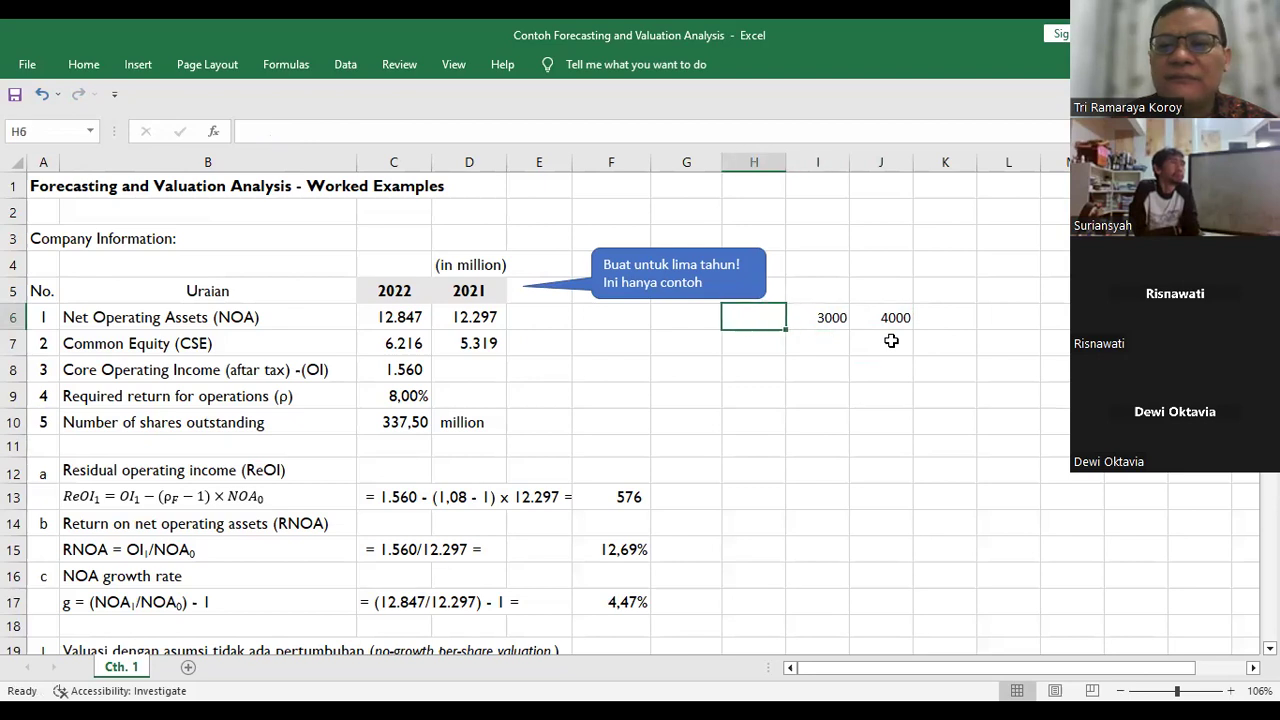
Step: Clear the sample annualisation figures from I6:K6
key("shift+Right")
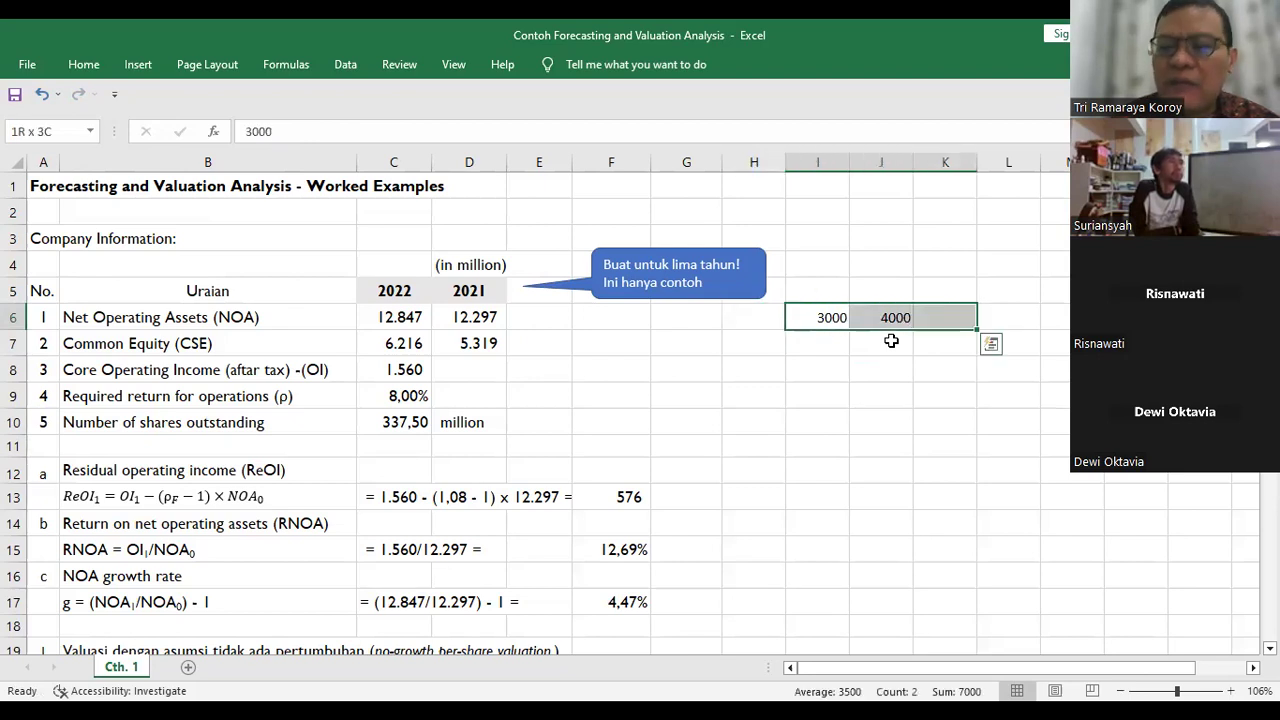
key("Delete")
key("shift+Left")
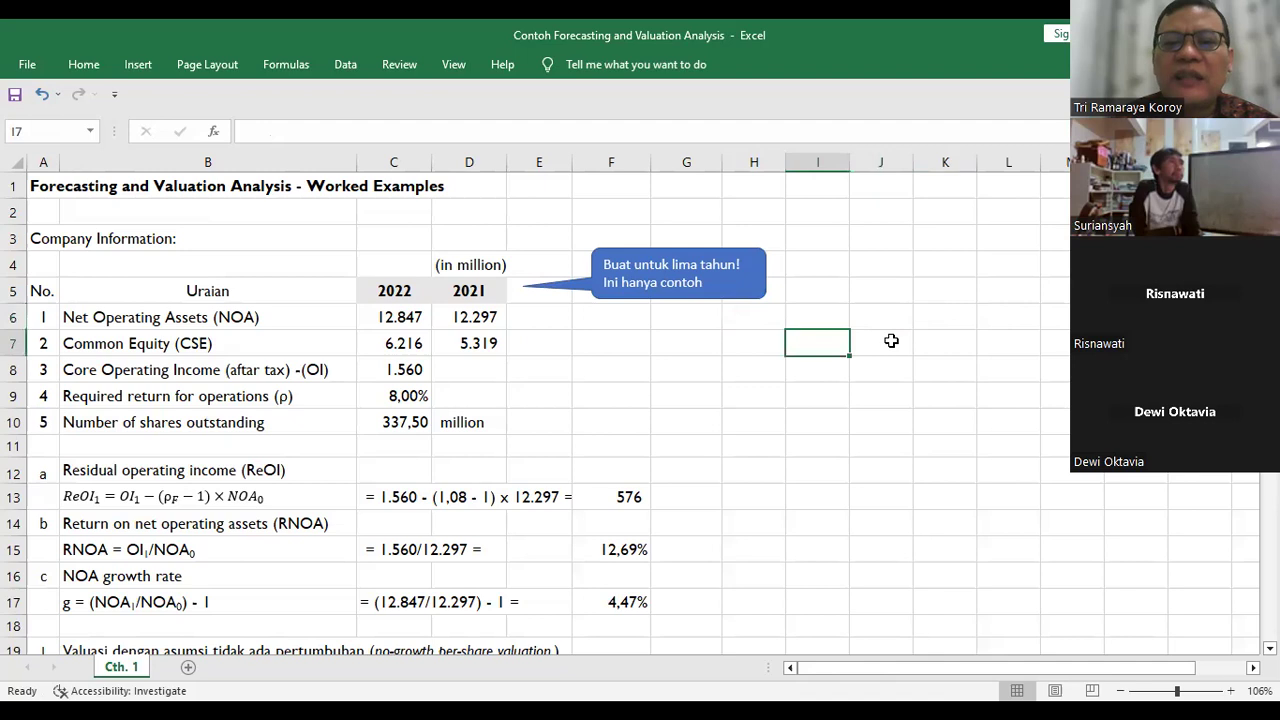
key("Left")
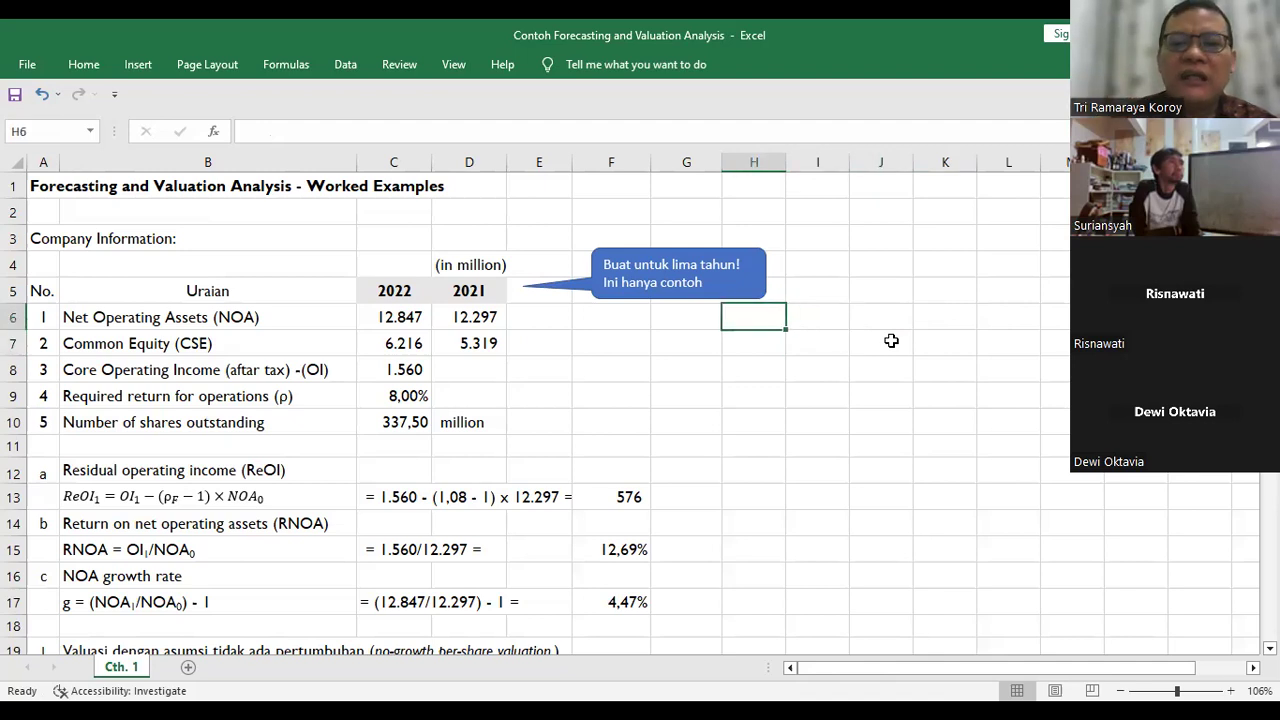
Step: Enter the years 2021, 2022, 2023, 2024, 2025 and 2026 across C34:H34 above the forecast assumptions table
key("Down")
key("Down")
key("Down")
key("Down")
key("Down")
key("Down")
key("Down")
key("Down")
key("Down")
key("Down")
key("Down")
key("Down")
key("Down")
key("Down")
key("Down")
key("Down")
key("Down")
key("Down")
key("Down")
key("Down")
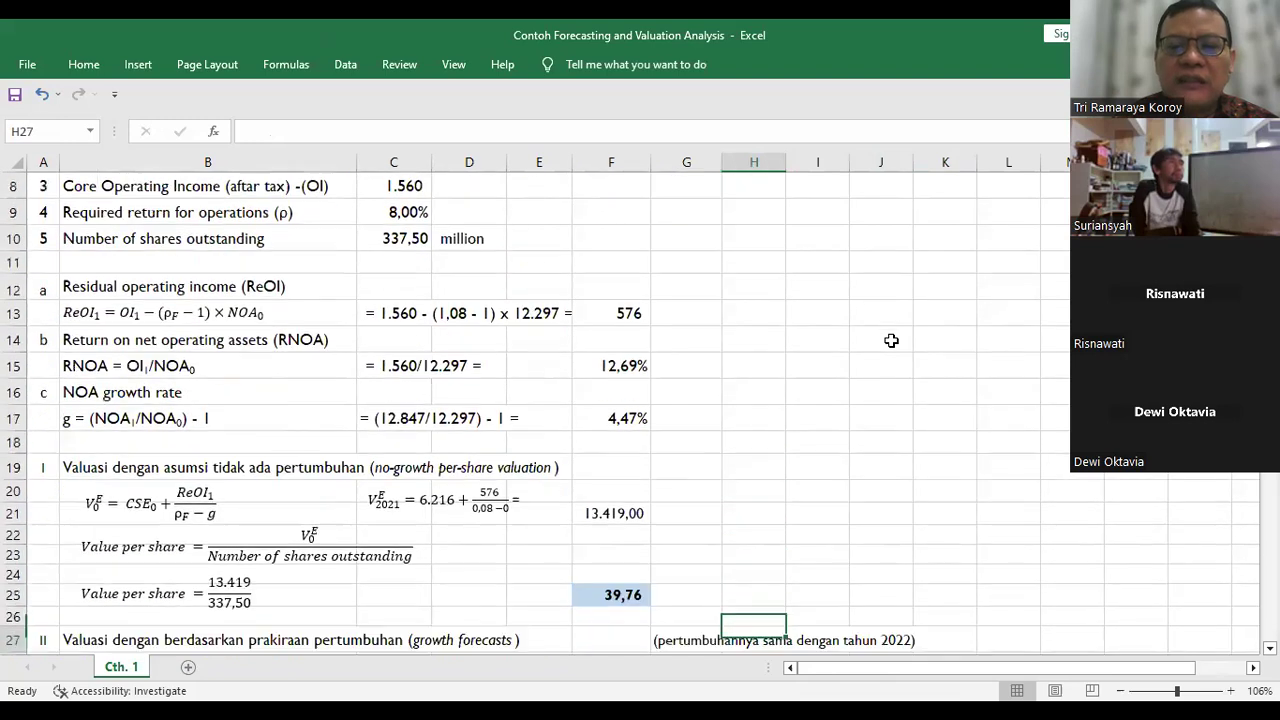
key("Down")
key("Down")
key("Down")
key("Down")
key("Down")
key("Down")
key("Down")
key("Down")
key("Down")
key("Down")
key("Down")
key("Up")
key("Up")
key("Up")
key("Up")
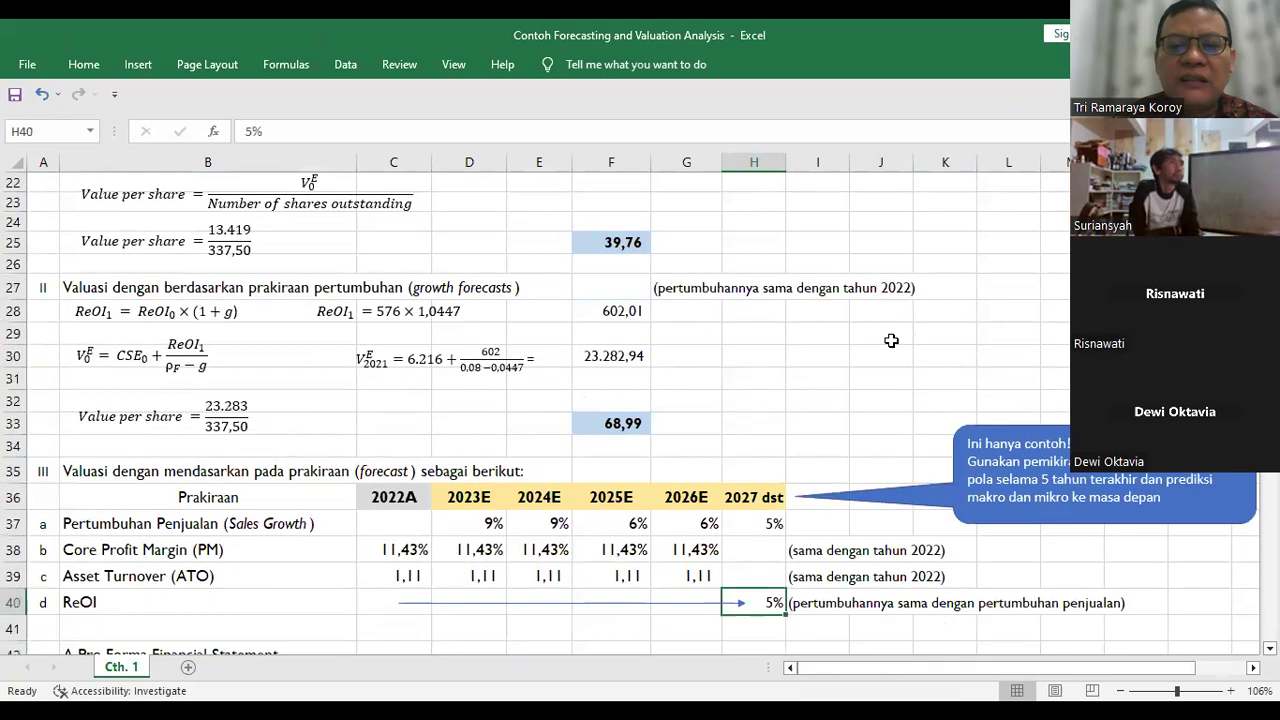
key("Up")
key("Up")
key("Up")
key("Left")
key("Left")
key("Left")
key("Left")
key("Left")
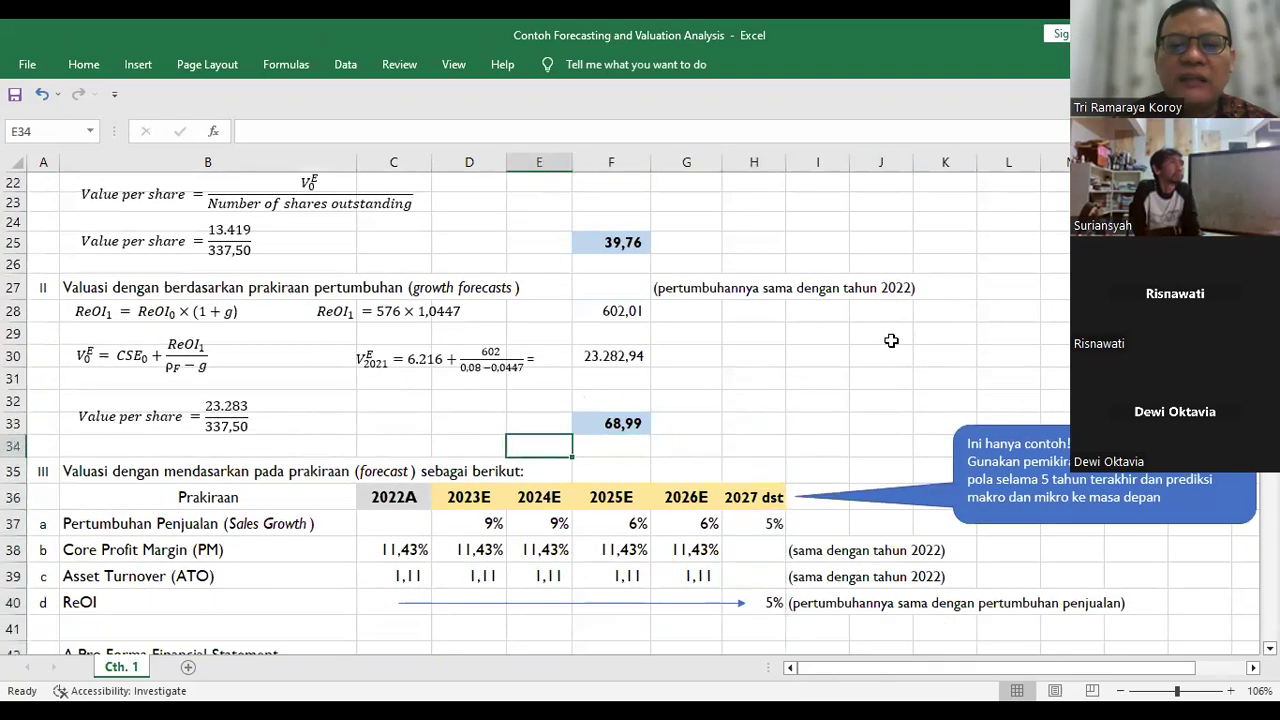
type("202")
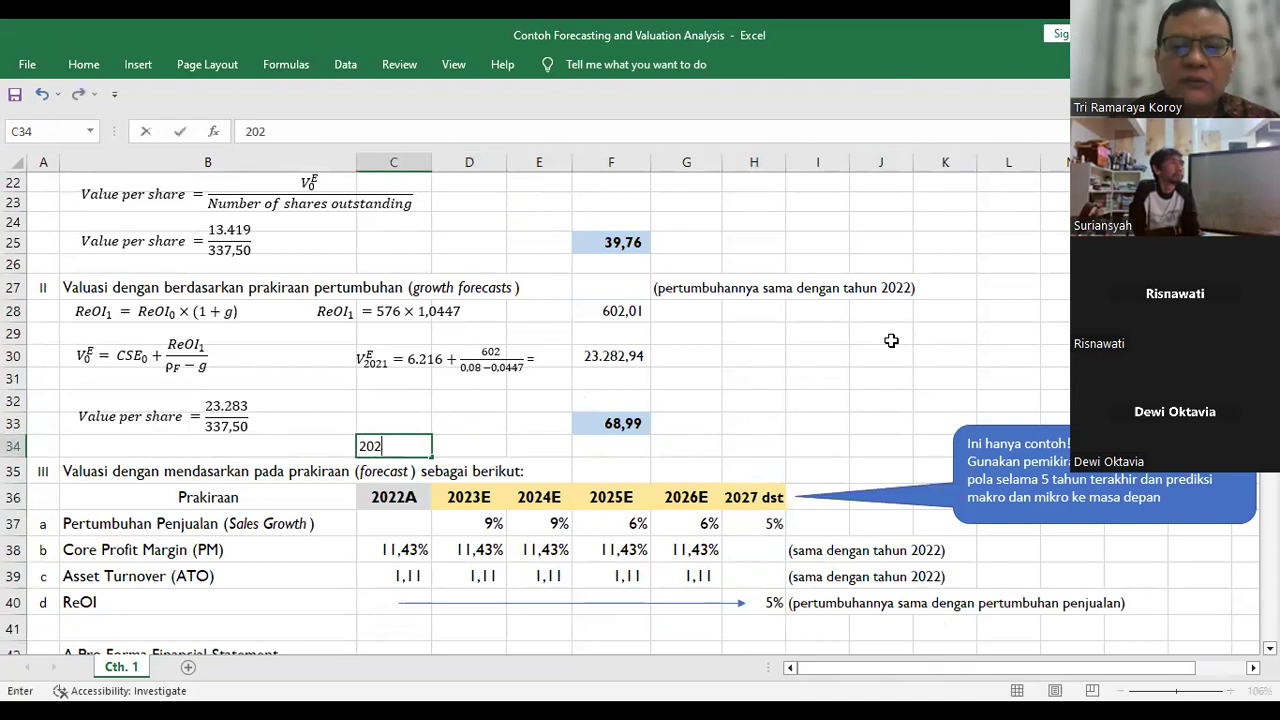
type("1")
key("Tab")
type("2022")
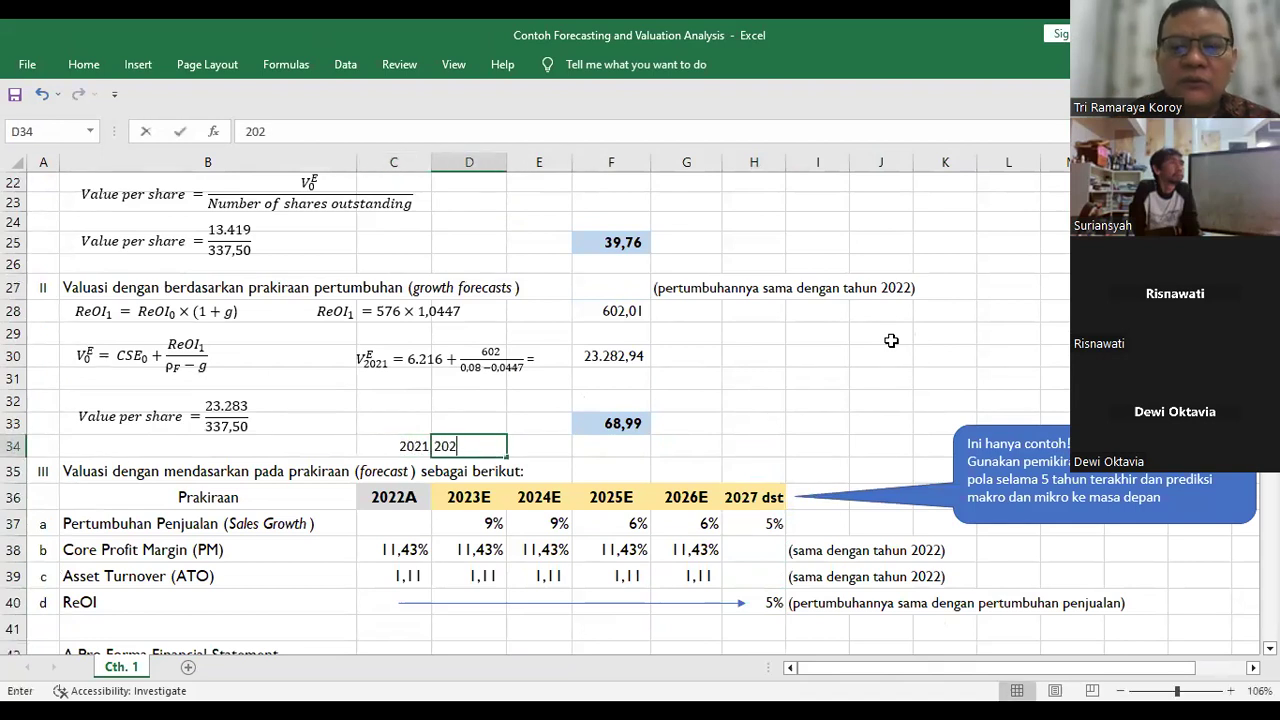
key("Tab")
type("2023")
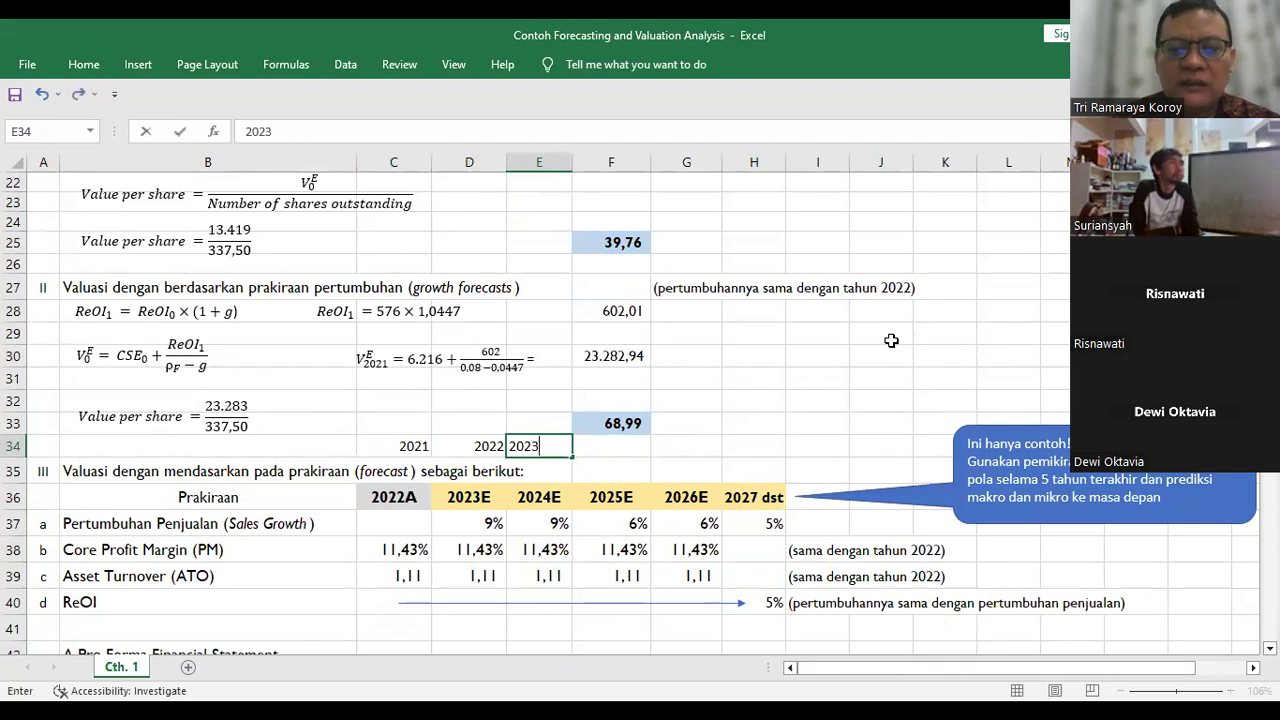
key("Tab")
type("2024")
key("Tab")
type("2025")
key("Tab")
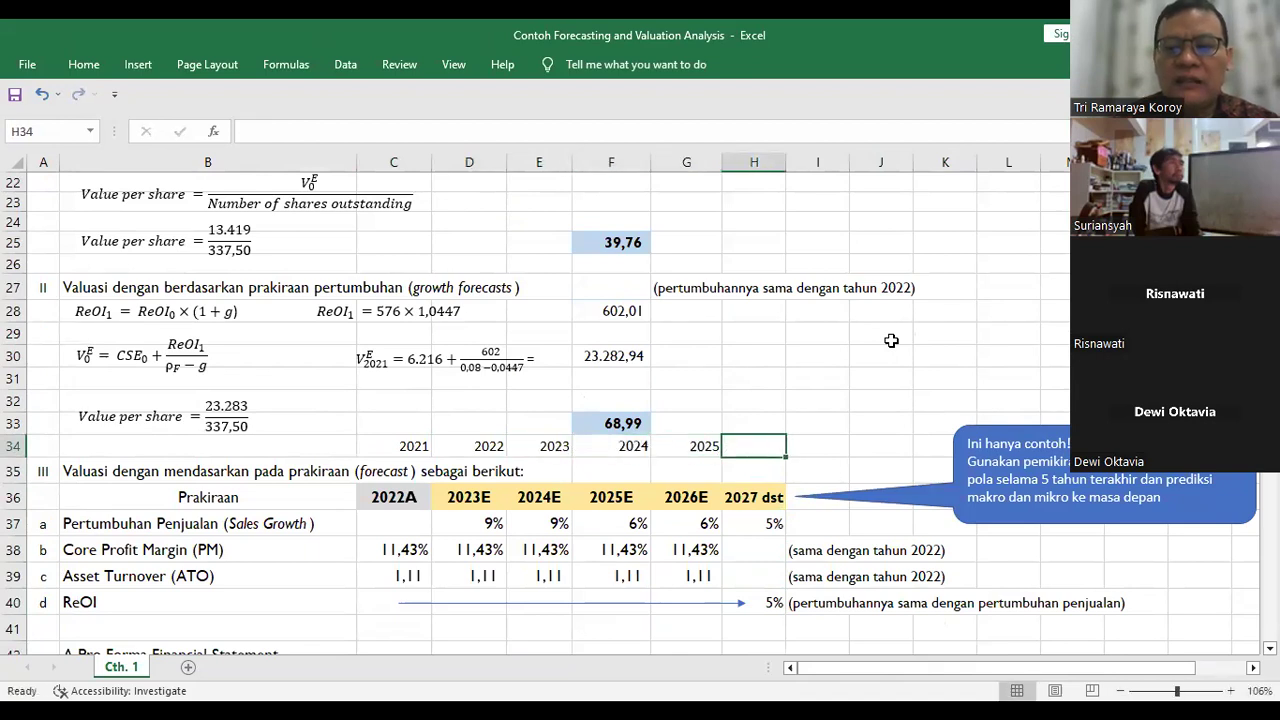
type("2026")
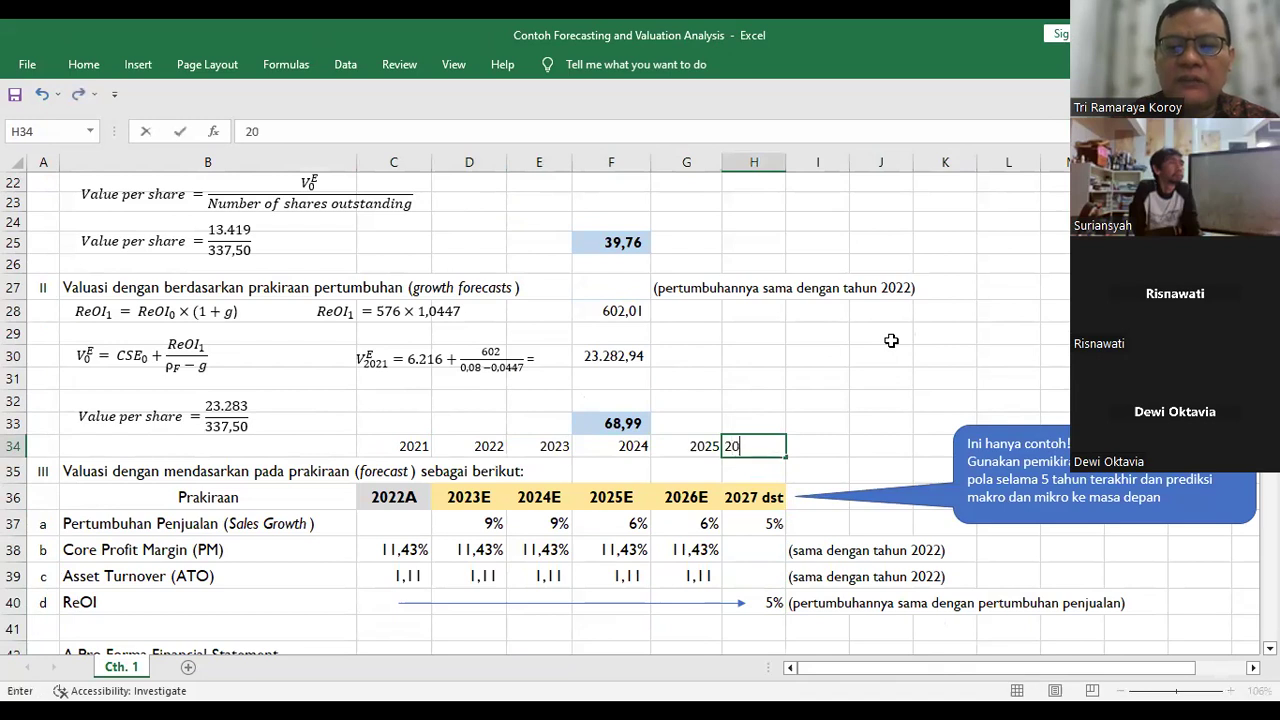
key("Return")
Step: Go over the years in C34:H34 against the forecast table's column headings
key("Up")
key("Left")
key("Left")
key("Left")
key("Left")
key("Left")
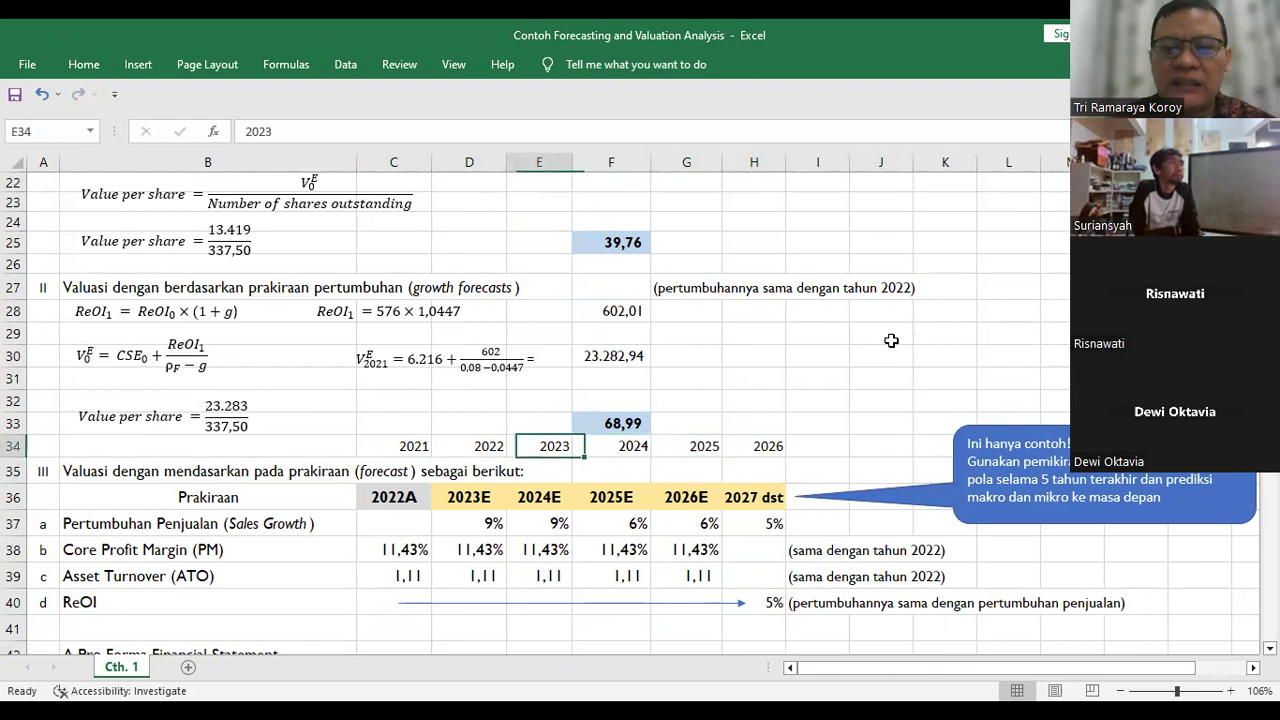
key("Right")
key("Right")
key("Right")
key("Right")
key("Right")
key("Left")
key("Left")
key("Left")
key("Left")
key("Left")
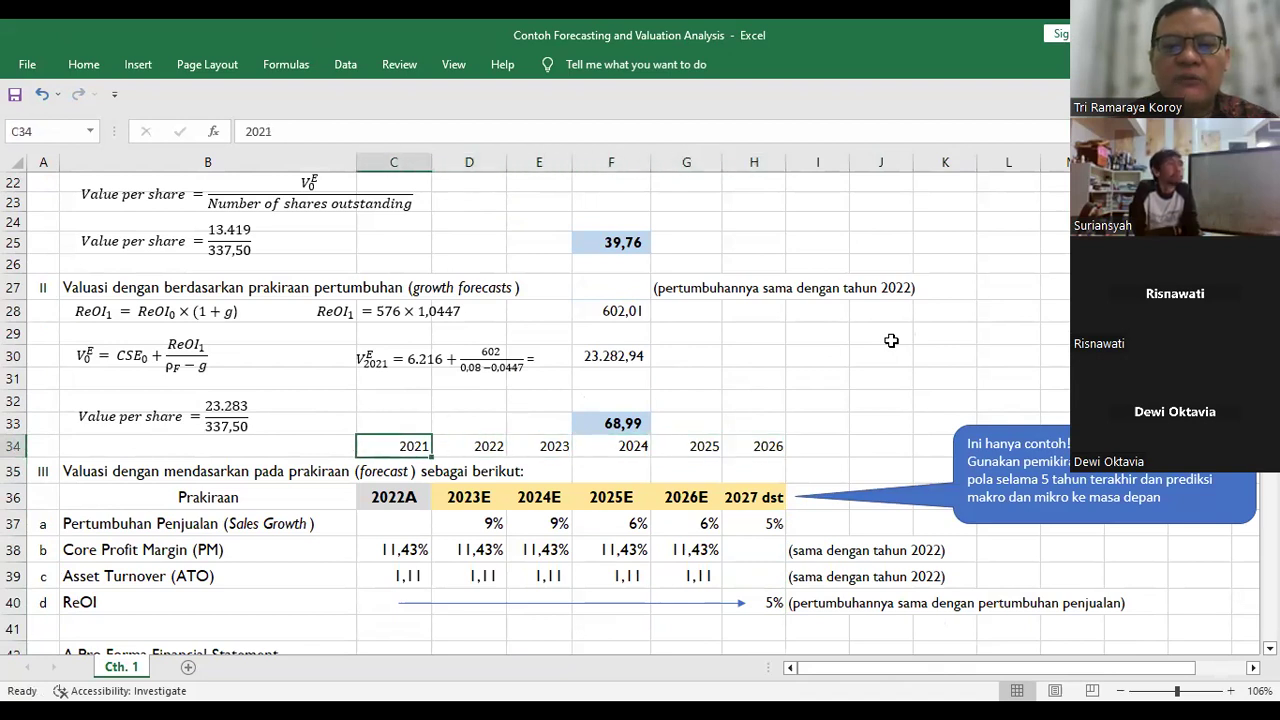
Step: Move the "Buat untuk lima tahun!" callout up beside the worksheet title, clear of row 5
key("Up")
key("Up")
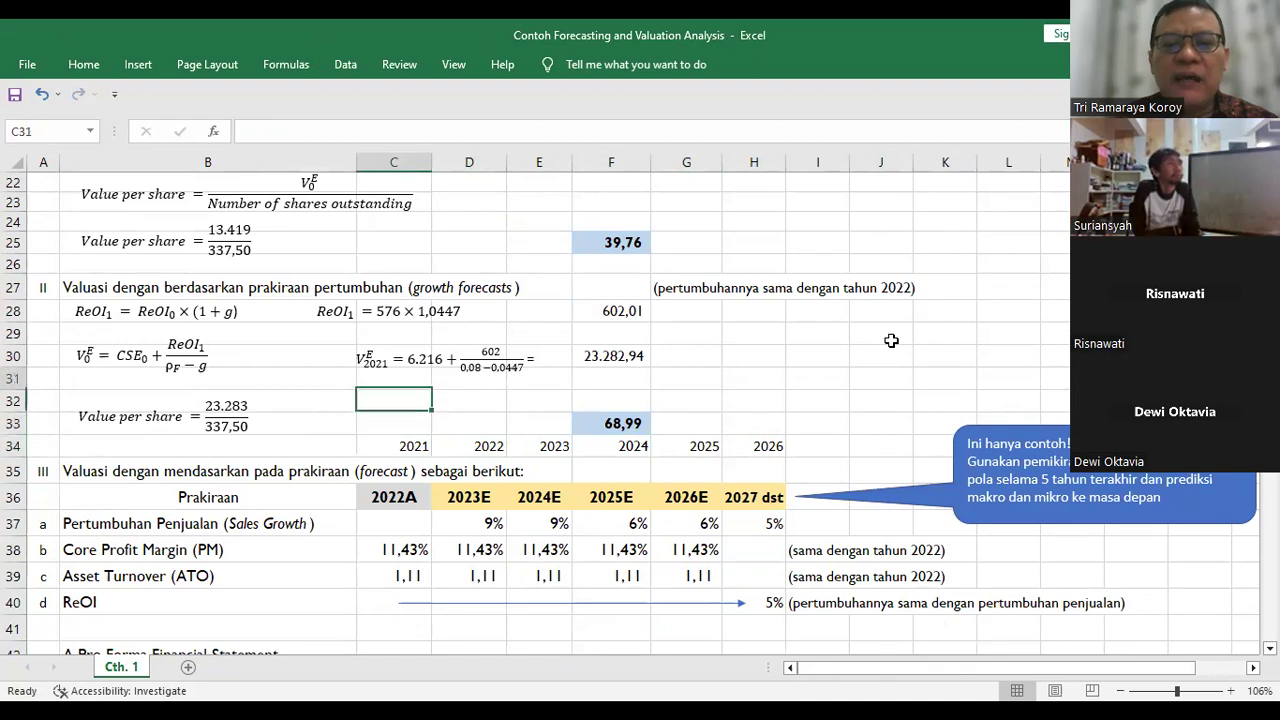
key("Up")
key("Up")
key("Up")
key("Up")
key("Up")
key("Up")
key("Up")
key("Up")
key("Up")
key("Up")
key("Up")
key("Up")
key("Up")
key("Up")
key("Up")
key("Up")
key("Up")
key("Up")
key("Up")
key("Up")
key("Down")
key("Down")
key("Down")
key("Down")
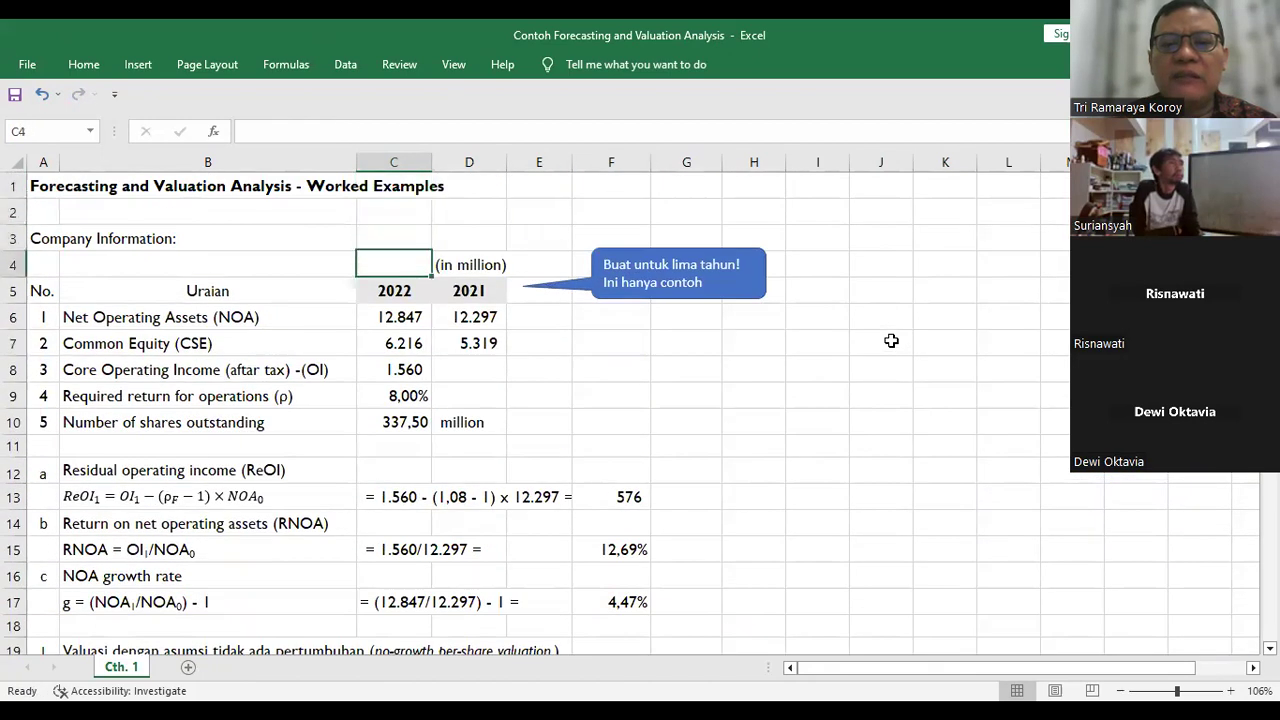
key("Right")
key("Right")
key("Right")
key("Down")
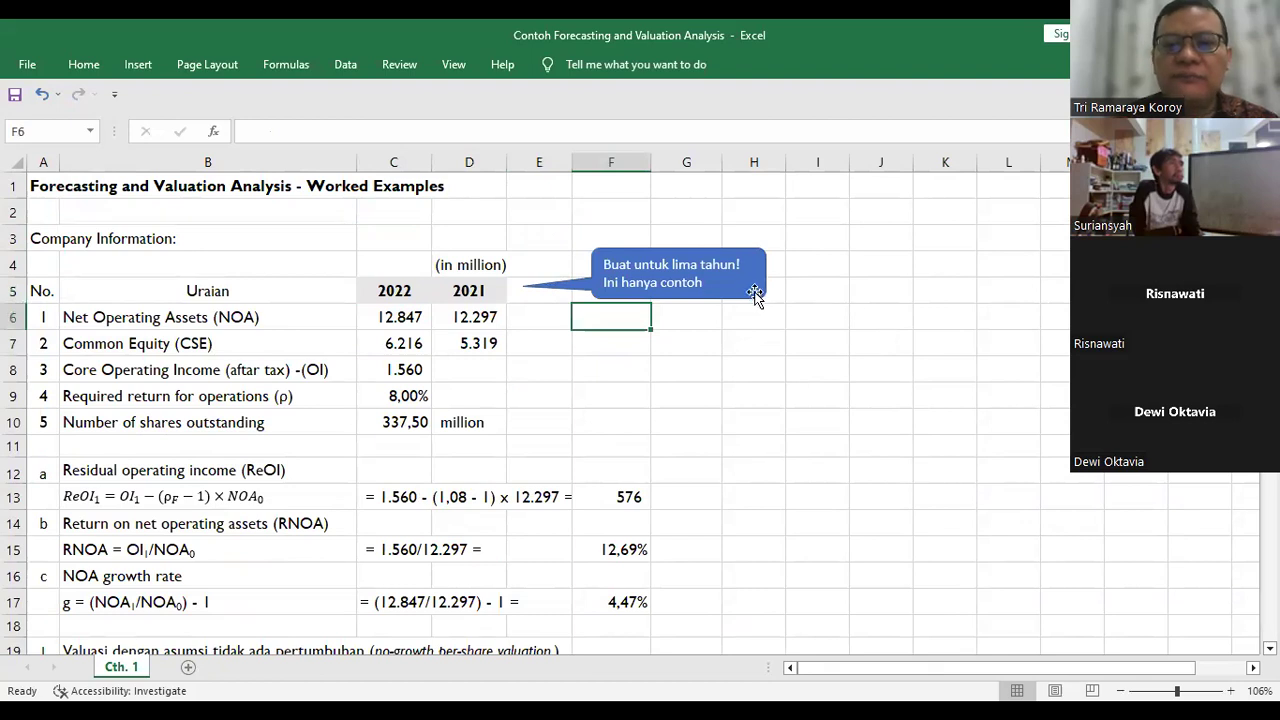
left_click_drag(746, 300, 731, 226)
Step: Enter the historical years 2021, 2020, 2019, 2018 and 2017 across F5:J5 beside the company information
left_click(632, 290)
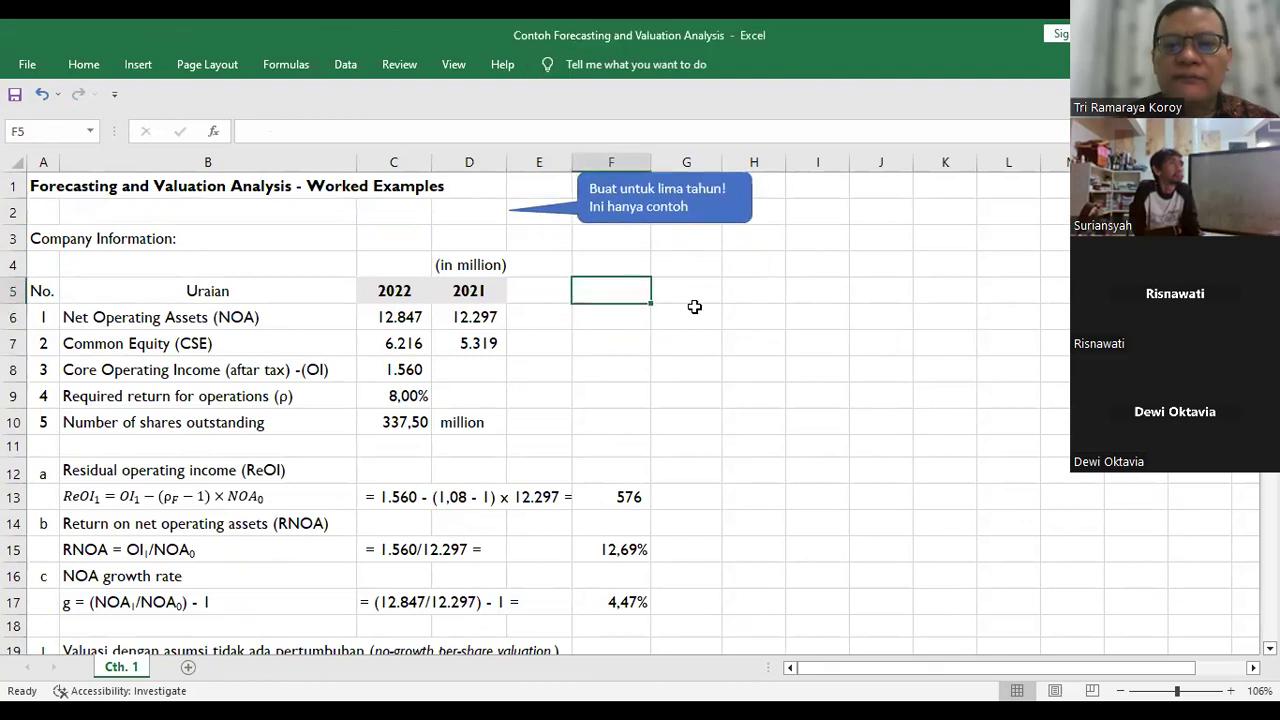
type("202")
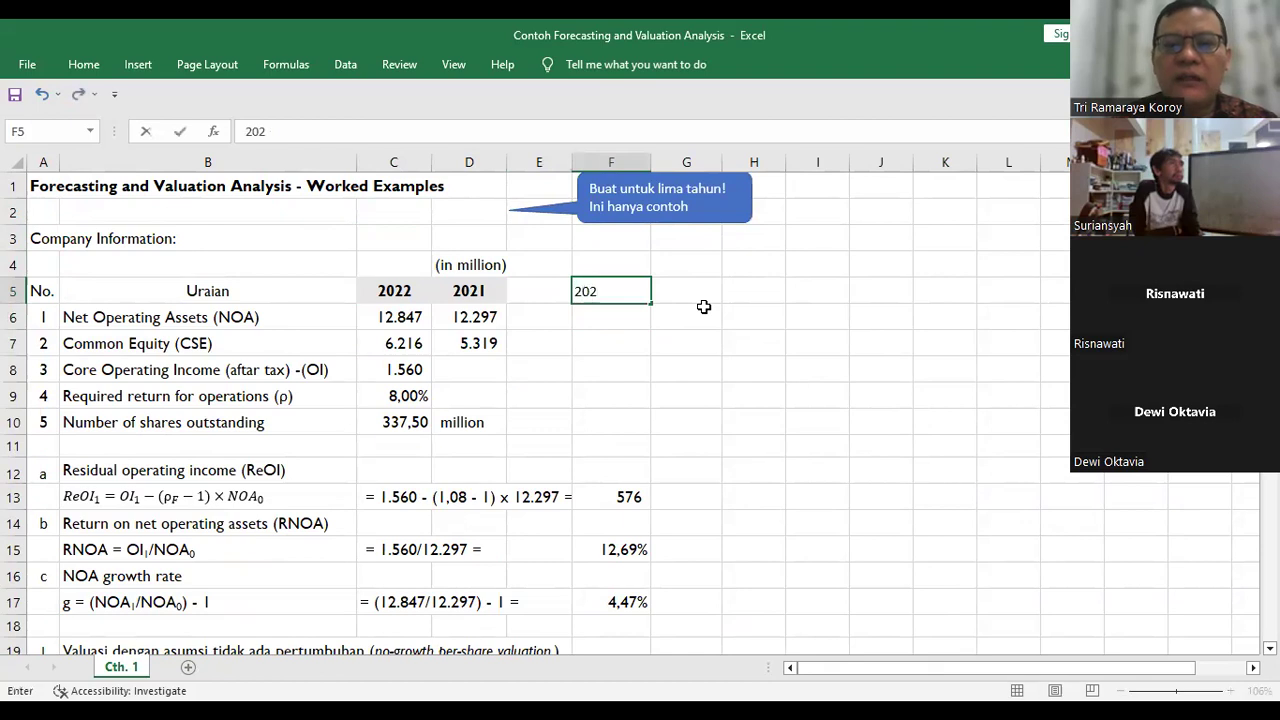
type("1")
key("Tab")
type("2022")
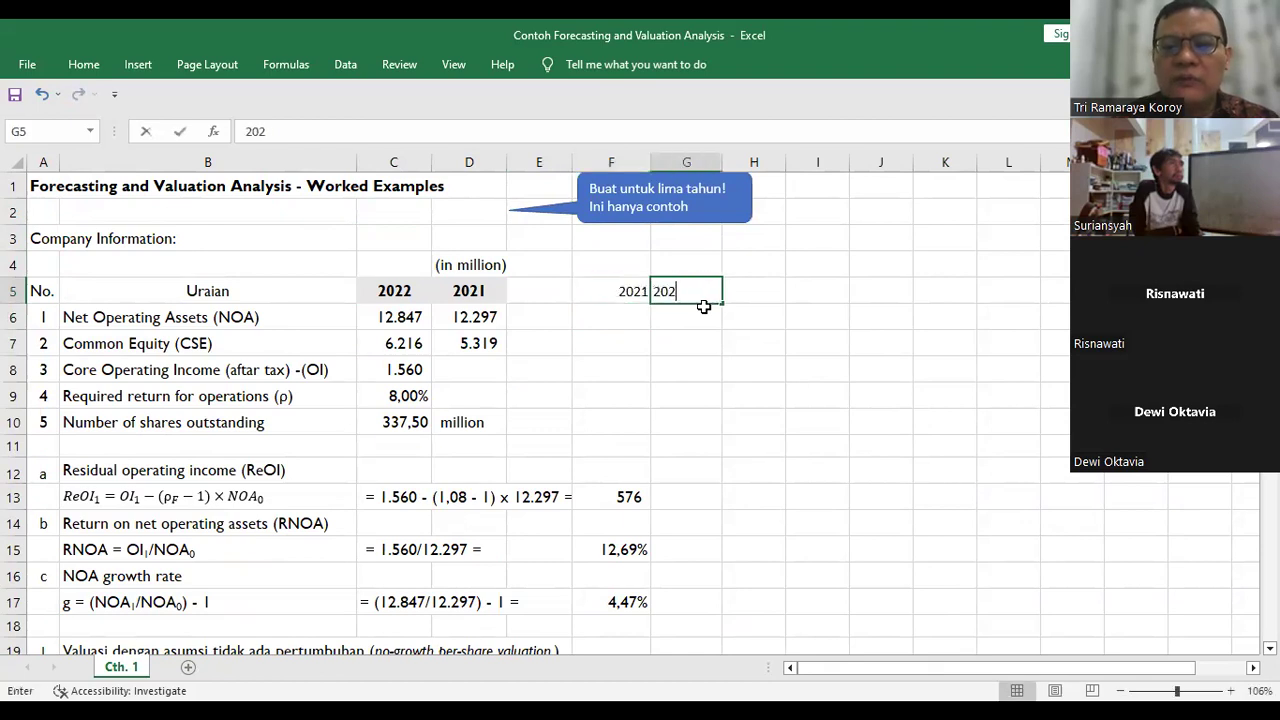
key("BackSpace")
type("0")
key("Tab")
type("202")
key("BackSpace")
type("19")
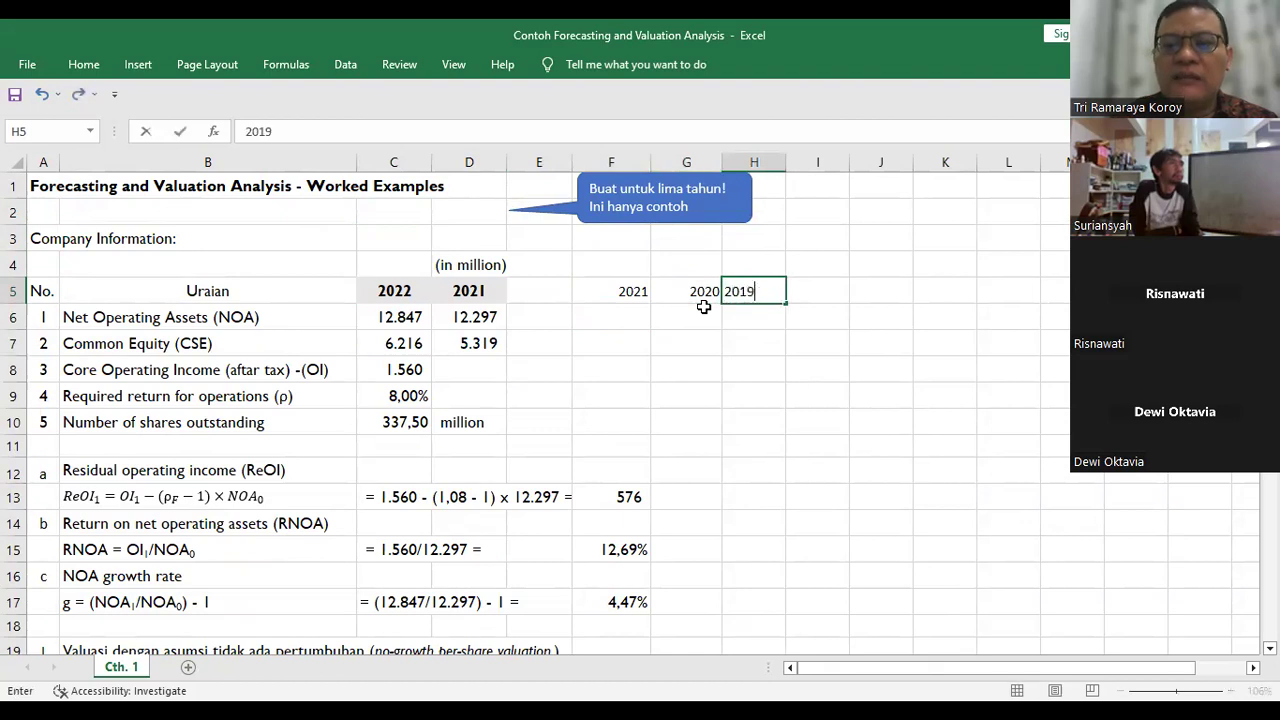
key("Tab")
type("2018")
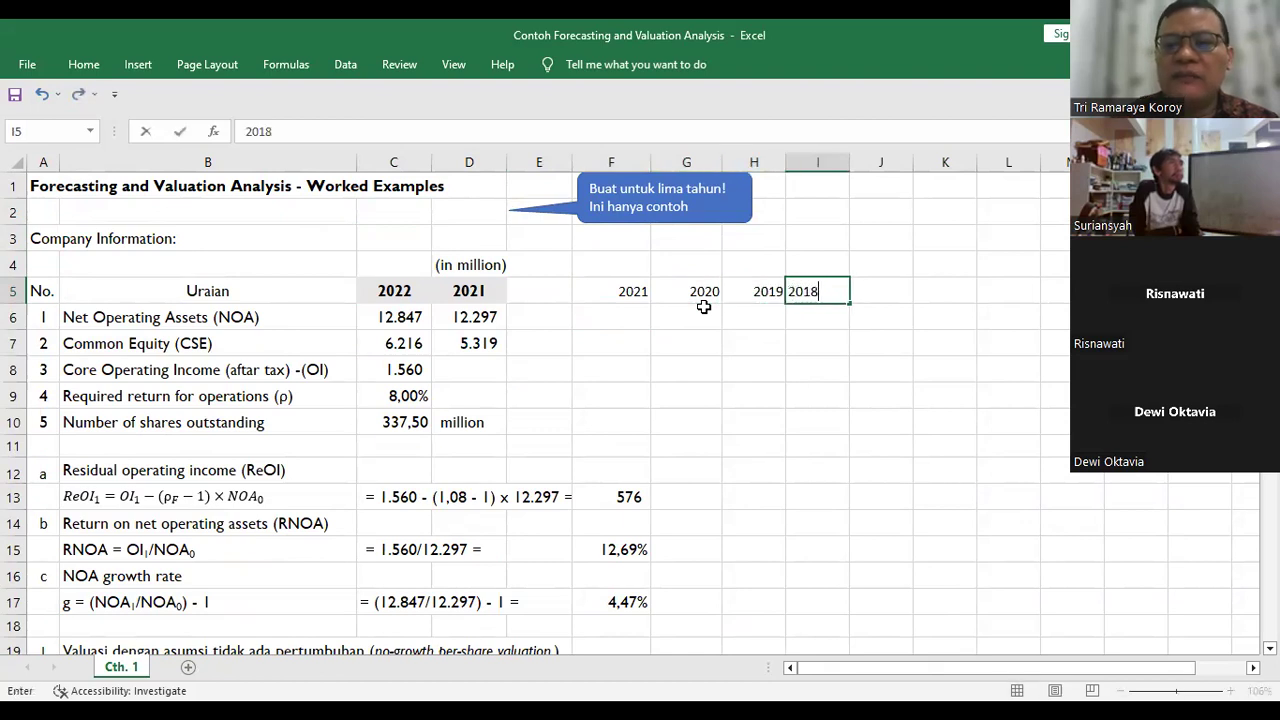
key("Tab")
type("2017")
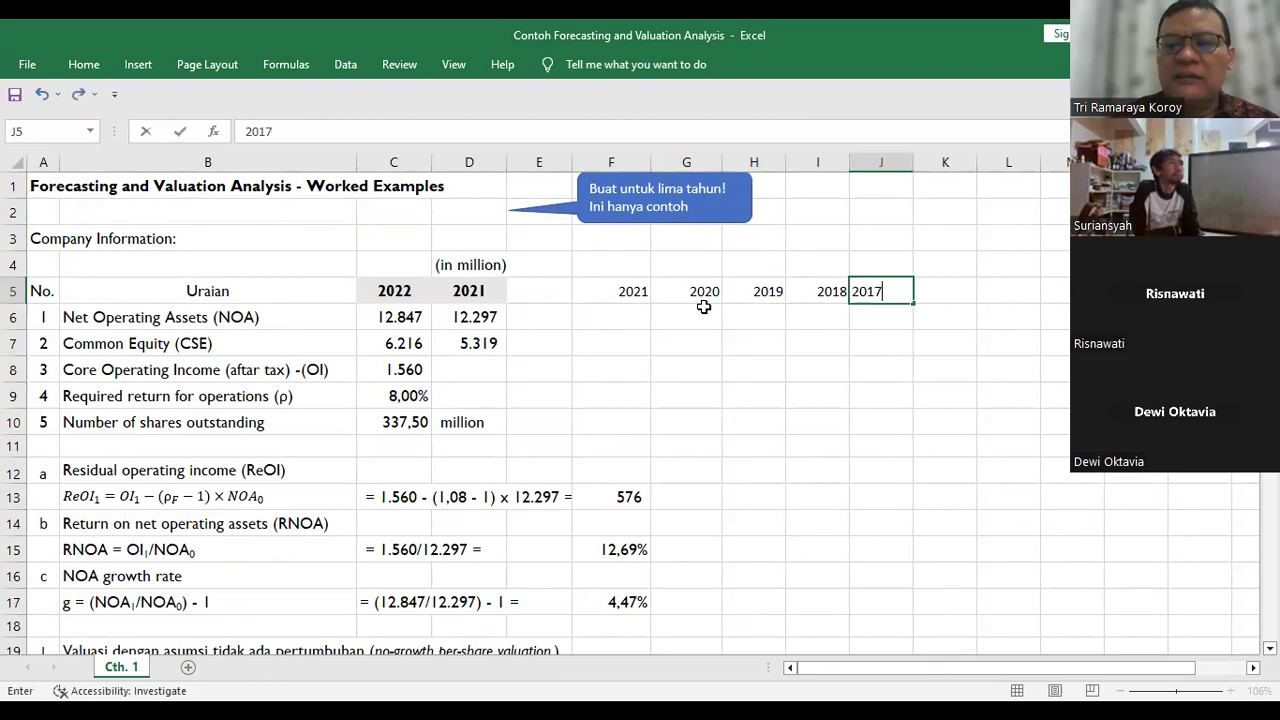
key("Page_Down")
key("Page_Up")
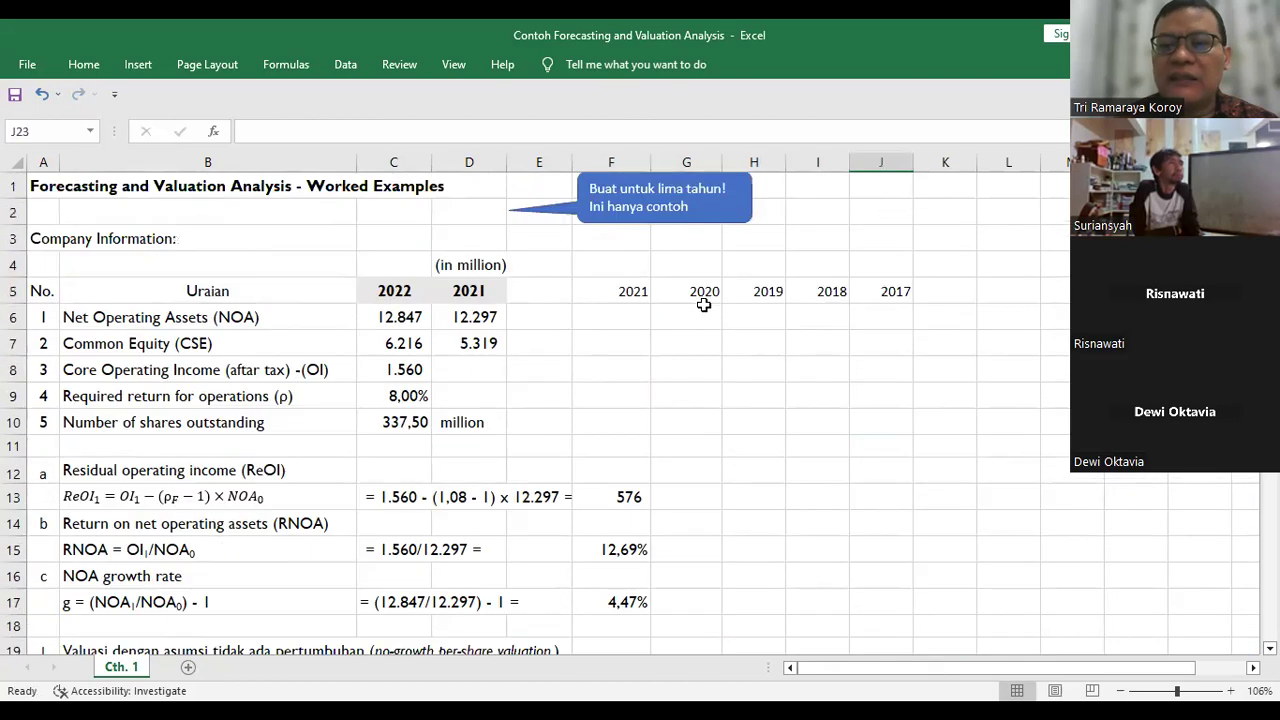
Step: Go over the five historical years in F5:J5 one by one
left_click(642, 288)
key("Right")
key("Right")
key("Right")
key("Right")
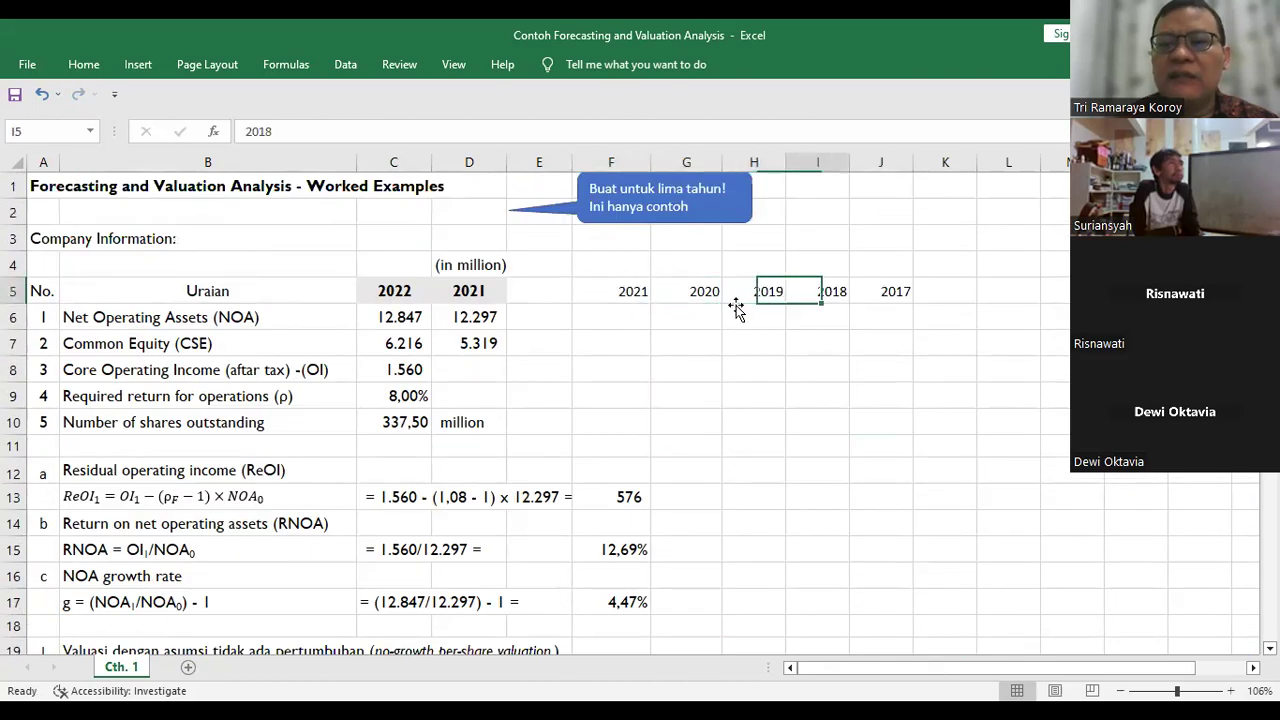
key("Down")
key("Up")
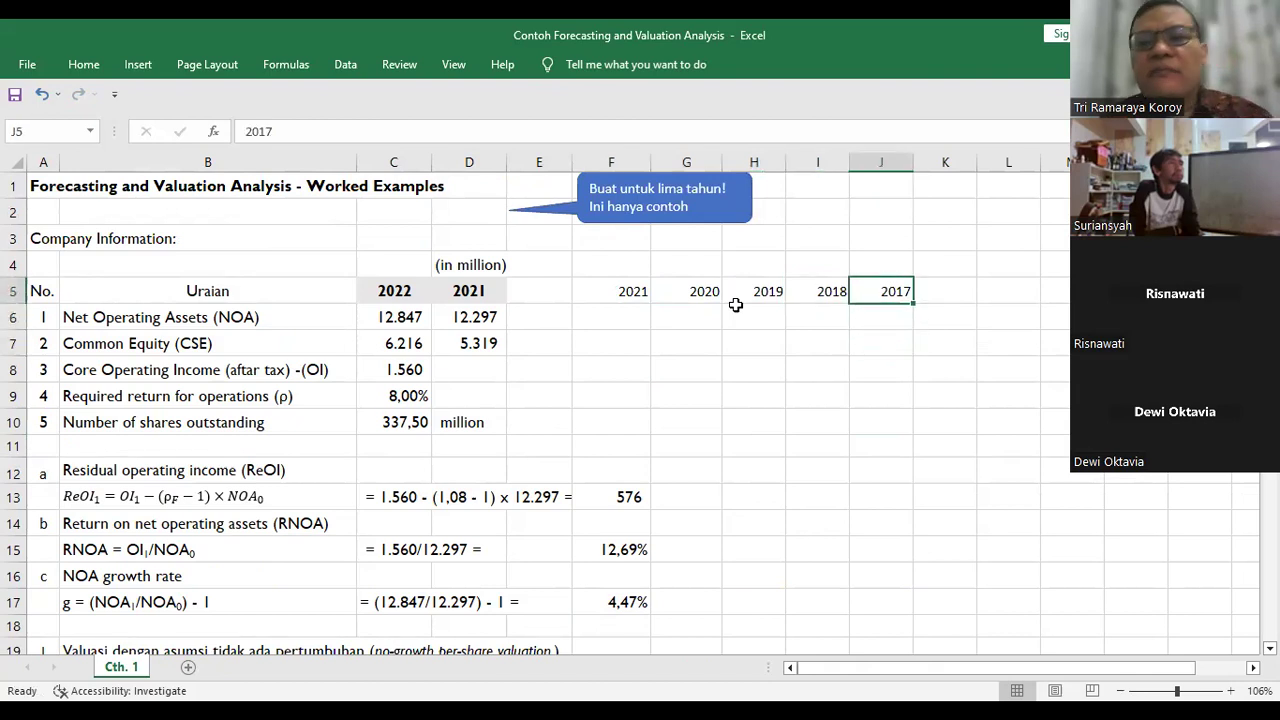
key("Left")
key("Left")
key("Left")
key("Left")
key("Right")
key("Right")
key("Right")
key("Right")
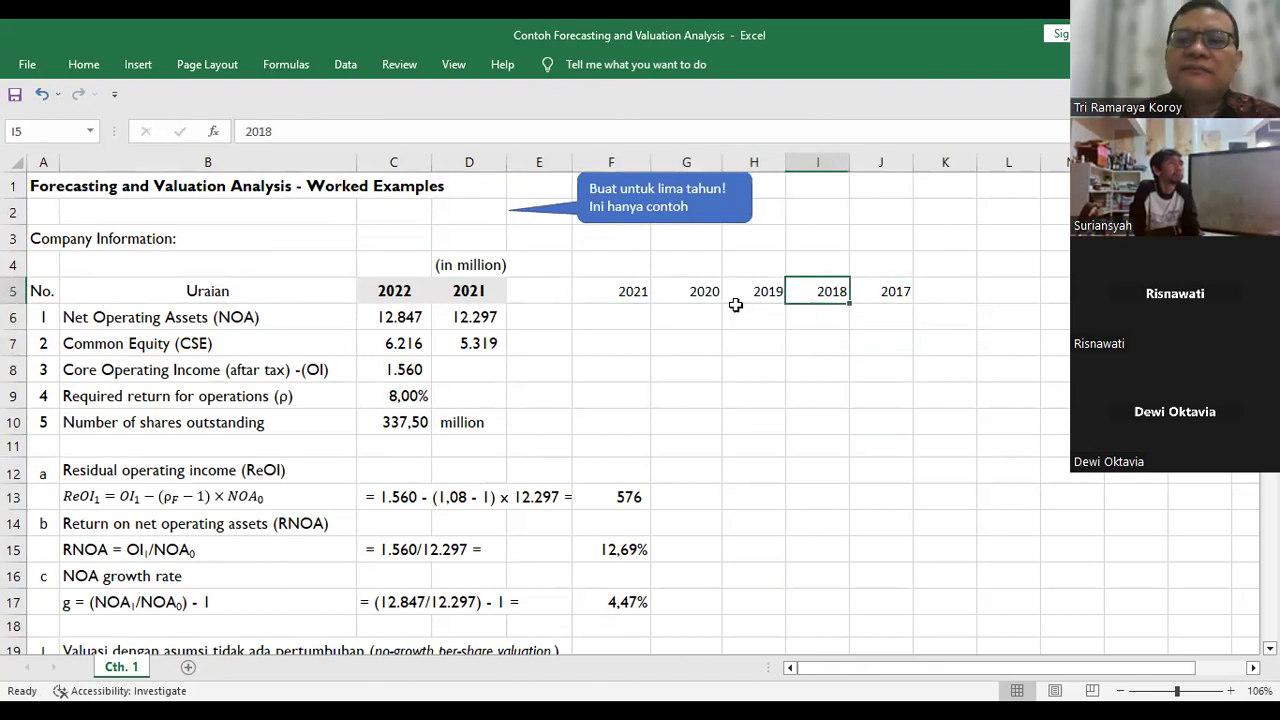
Step: Reposition the "Buat untuk lima tahun!" callout above row 5, with its pointer aimed beside the 2021 column heading
mouse_move(536, 217)
left_mouse_down()
mouse_move(563, 241)
mouse_move(531, 276)
left_mouse_up()
left_click(702, 368)
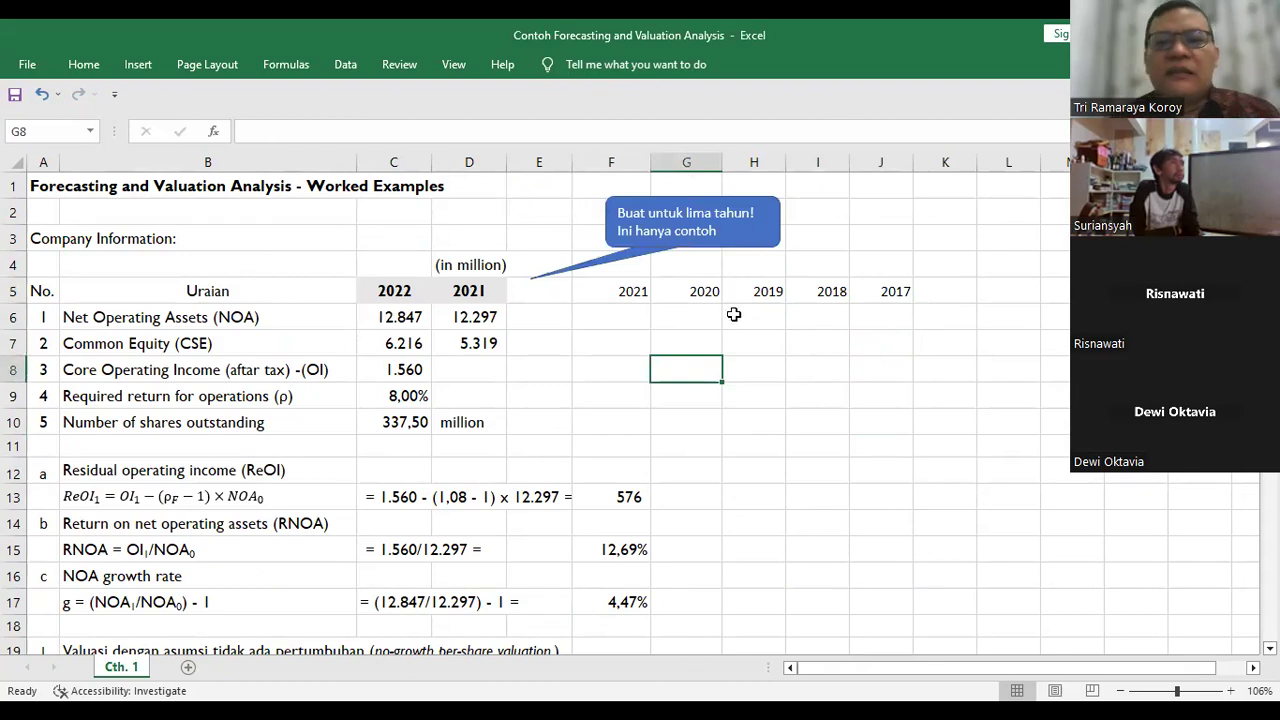
Step: Go over the empty range F6:J10 beneath the historical year headings, checking the row 6 cells year by year
left_click_drag(634, 314, 831, 443)
left_click(831, 443)
left_click_drag(646, 320, 886, 427)
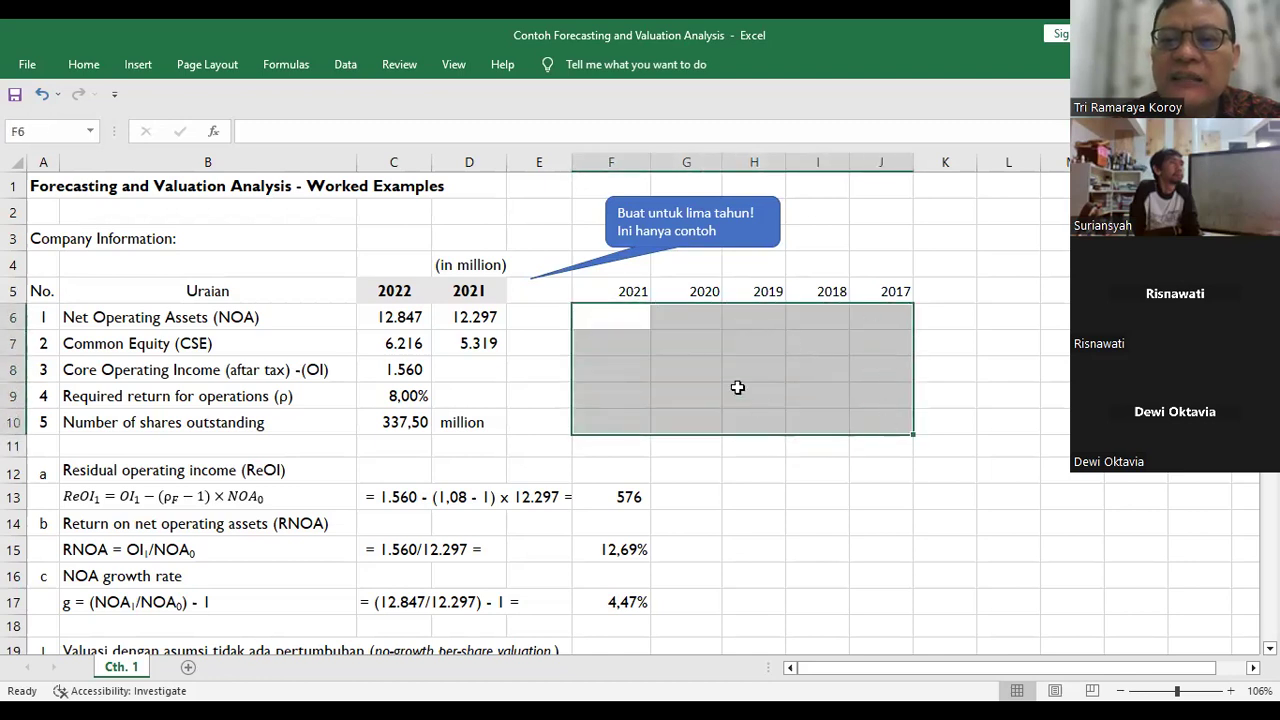
left_click(752, 518)
left_click(770, 316)
left_click(818, 316)
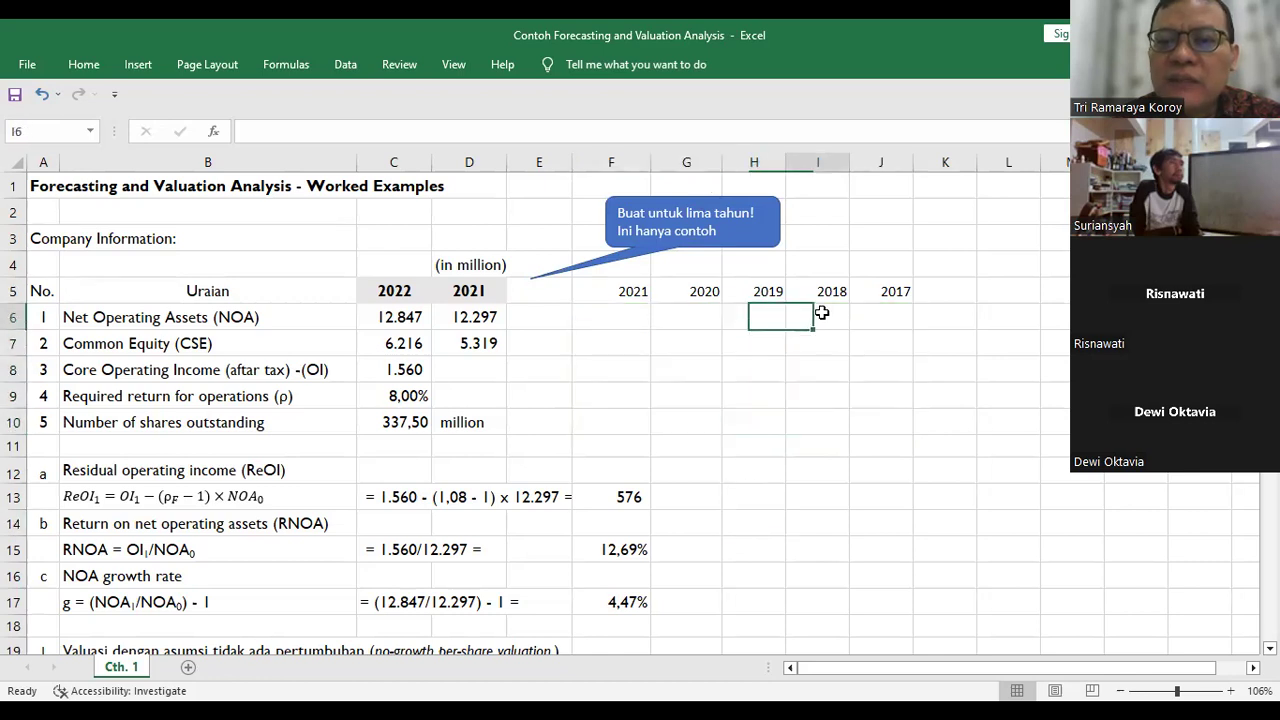
left_click(876, 317)
left_click(695, 315)
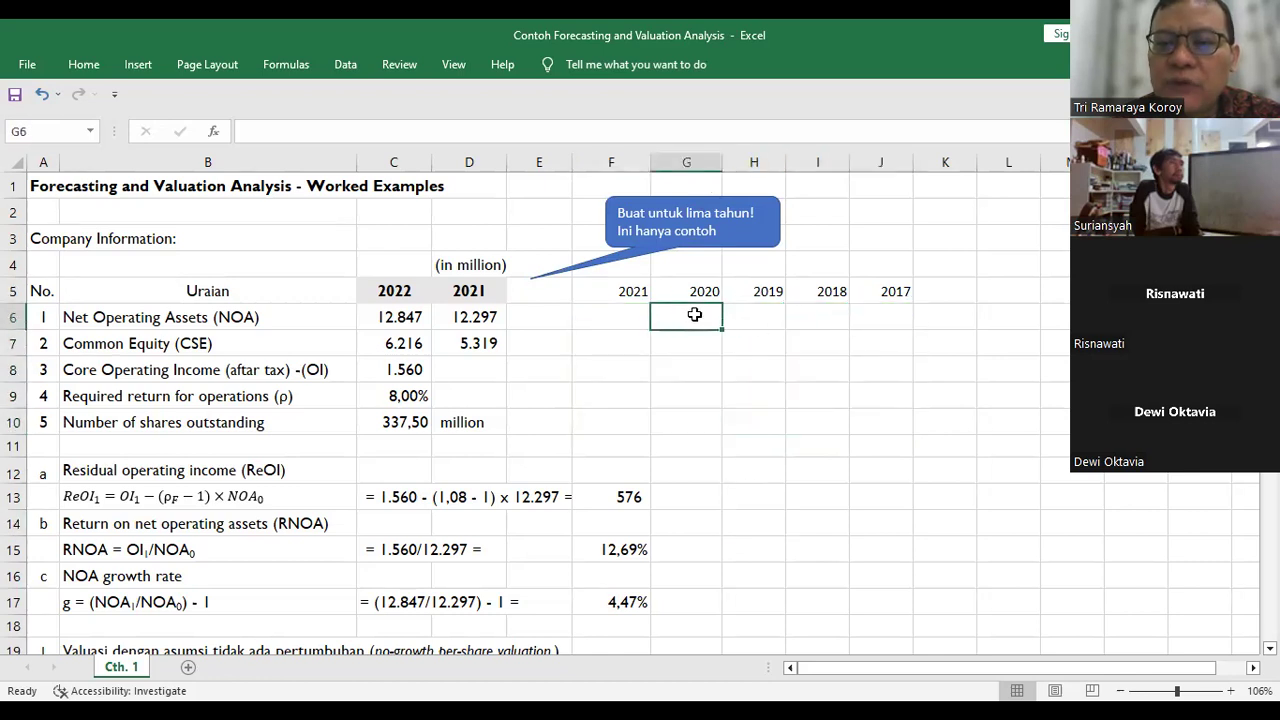
left_click(758, 312)
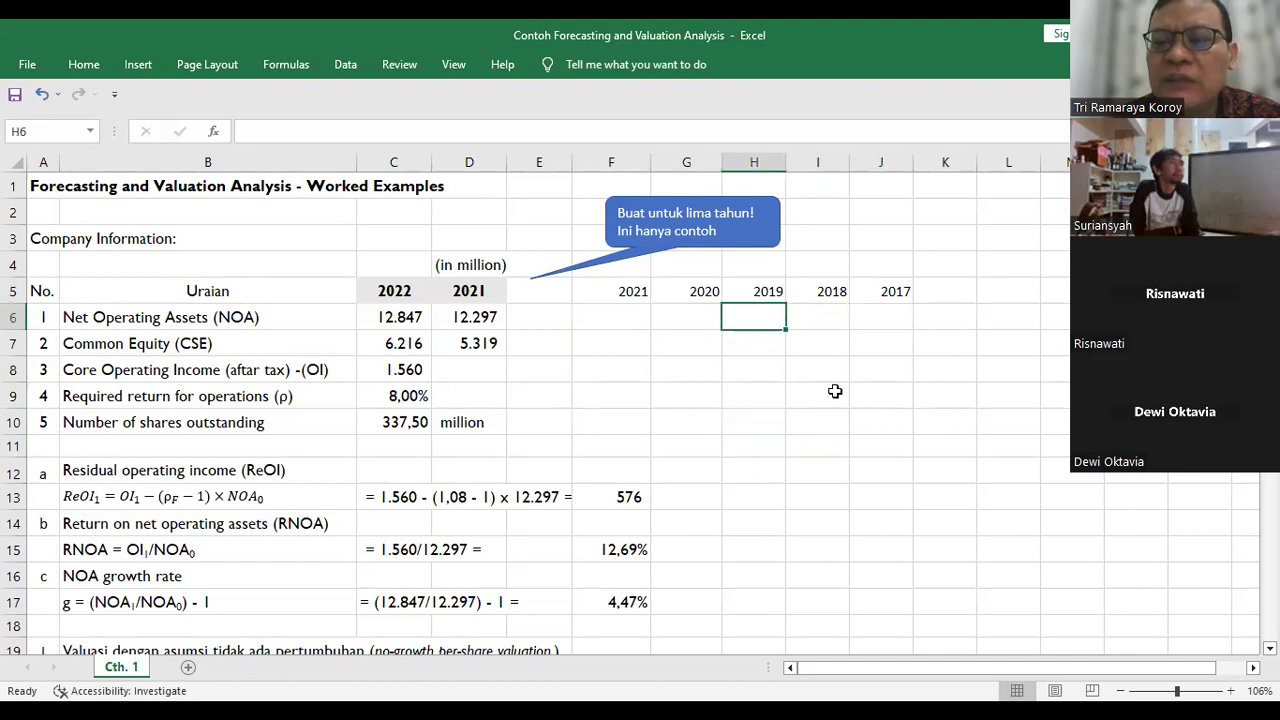
left_click(836, 422)
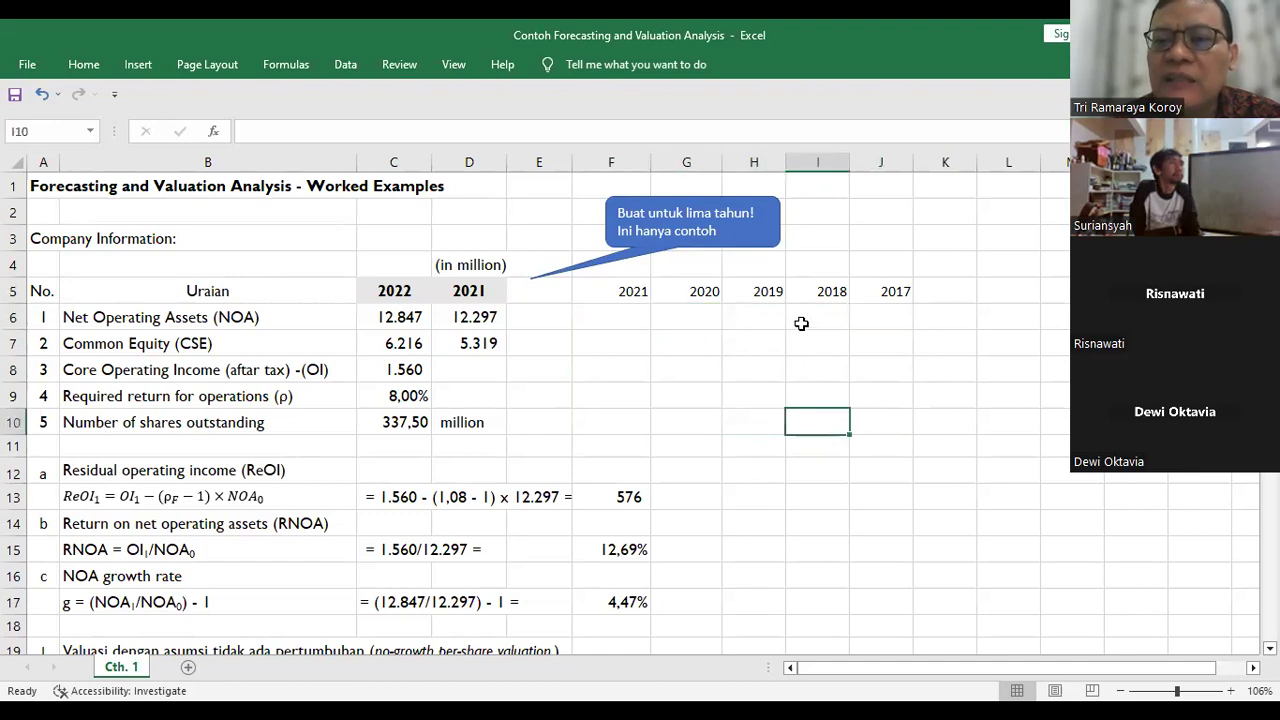
left_click(758, 316)
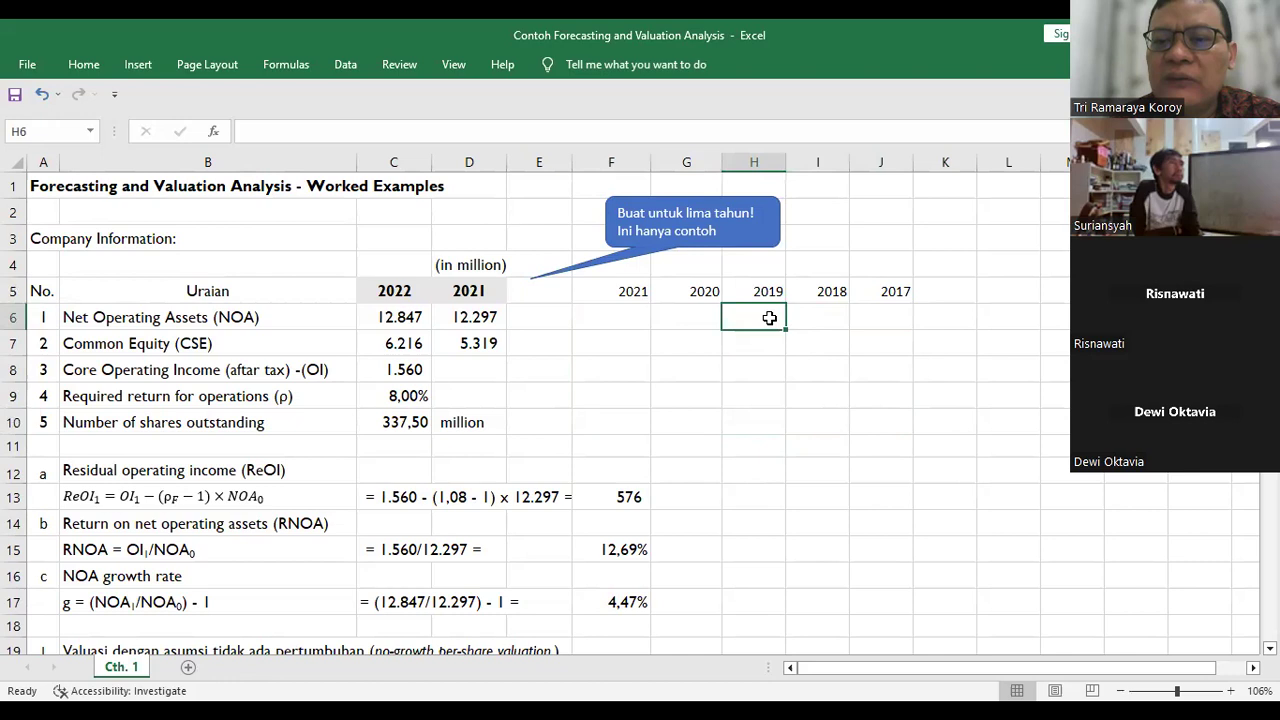
Step: Compare the 2023E and 2024E sales growth forecasts in row 37 with the historical-year area beside the company information
scroll(769, 317, "down", 8)
left_click(484, 459)
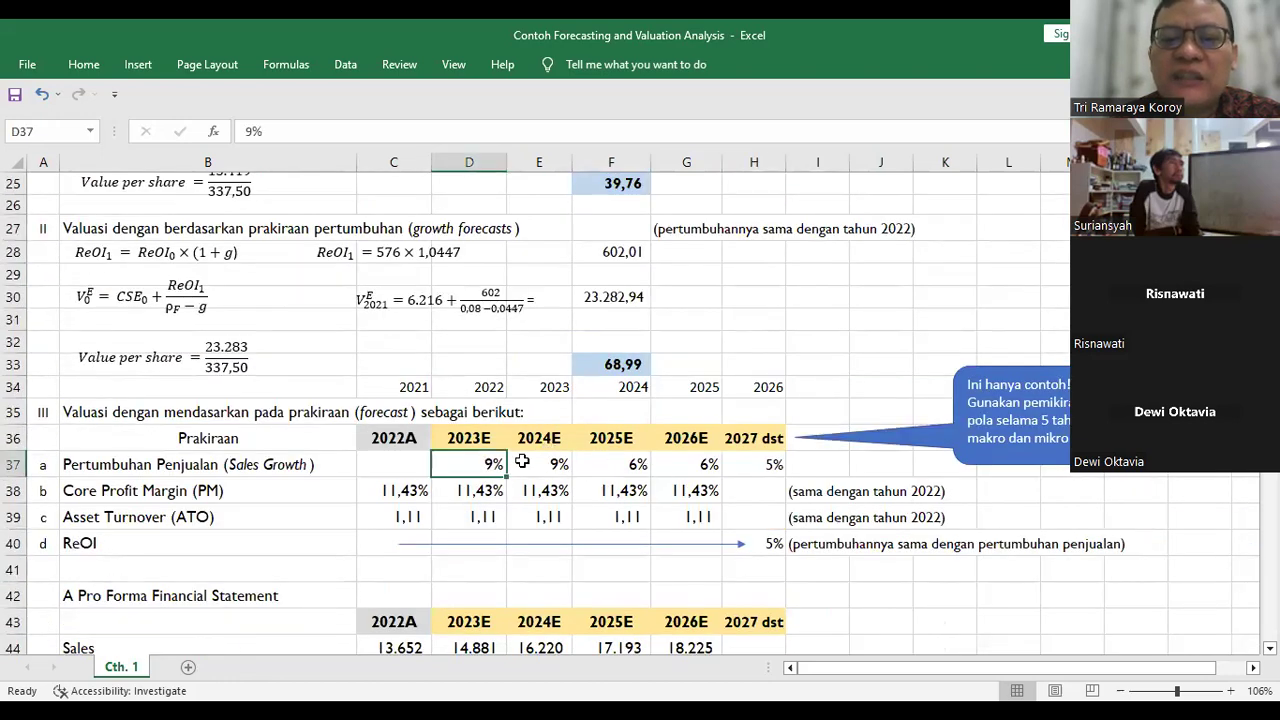
left_click(521, 461)
scroll(685, 434, "up", 8)
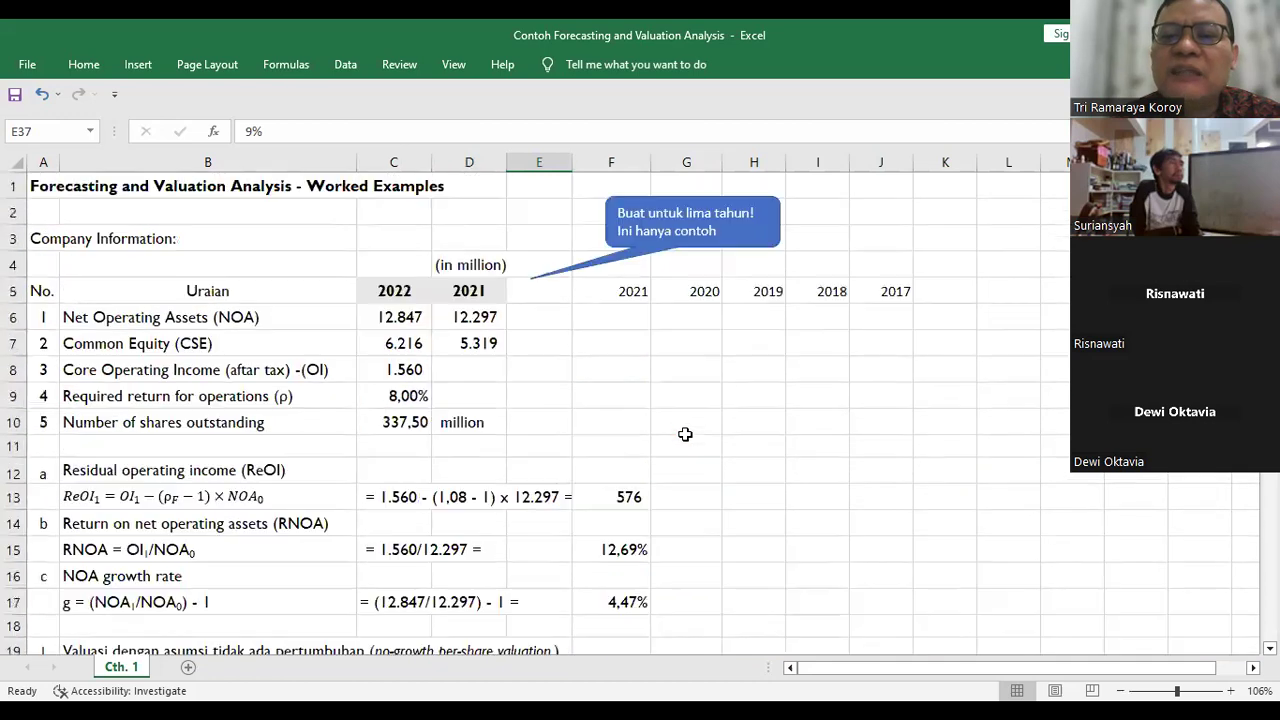
left_click(811, 366)
left_click(628, 316)
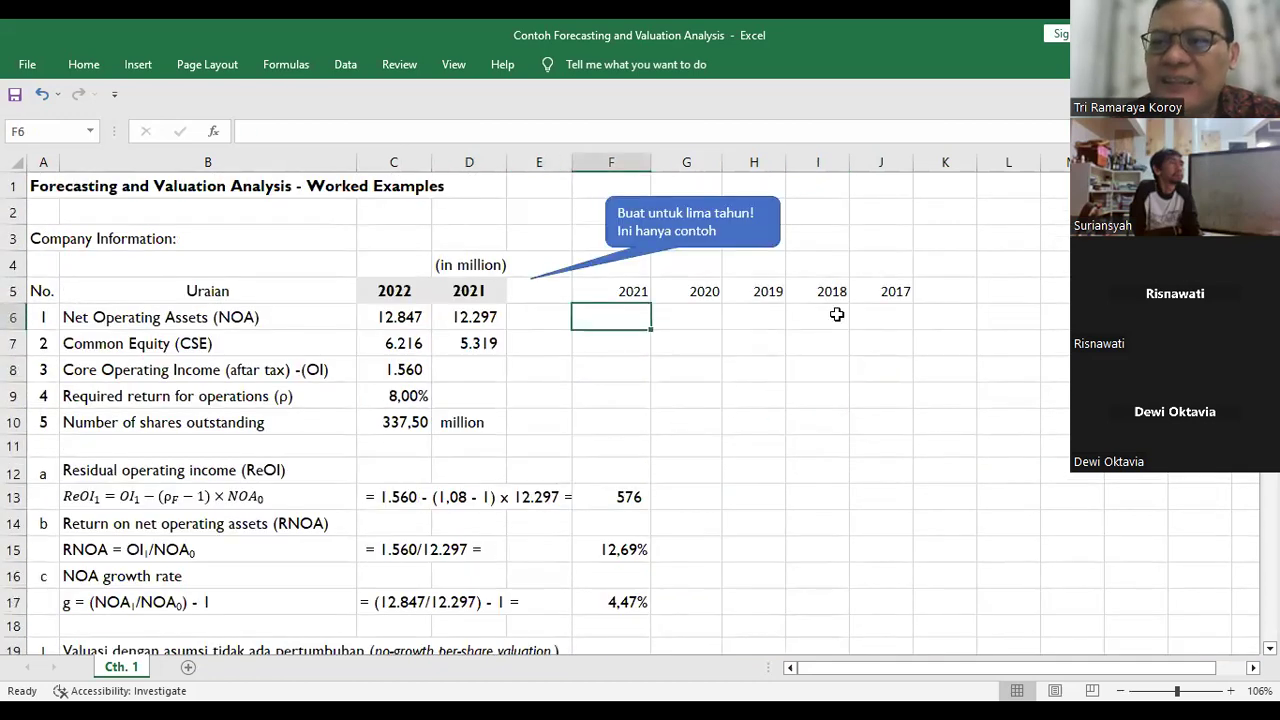
scroll(826, 305, "down", 2)
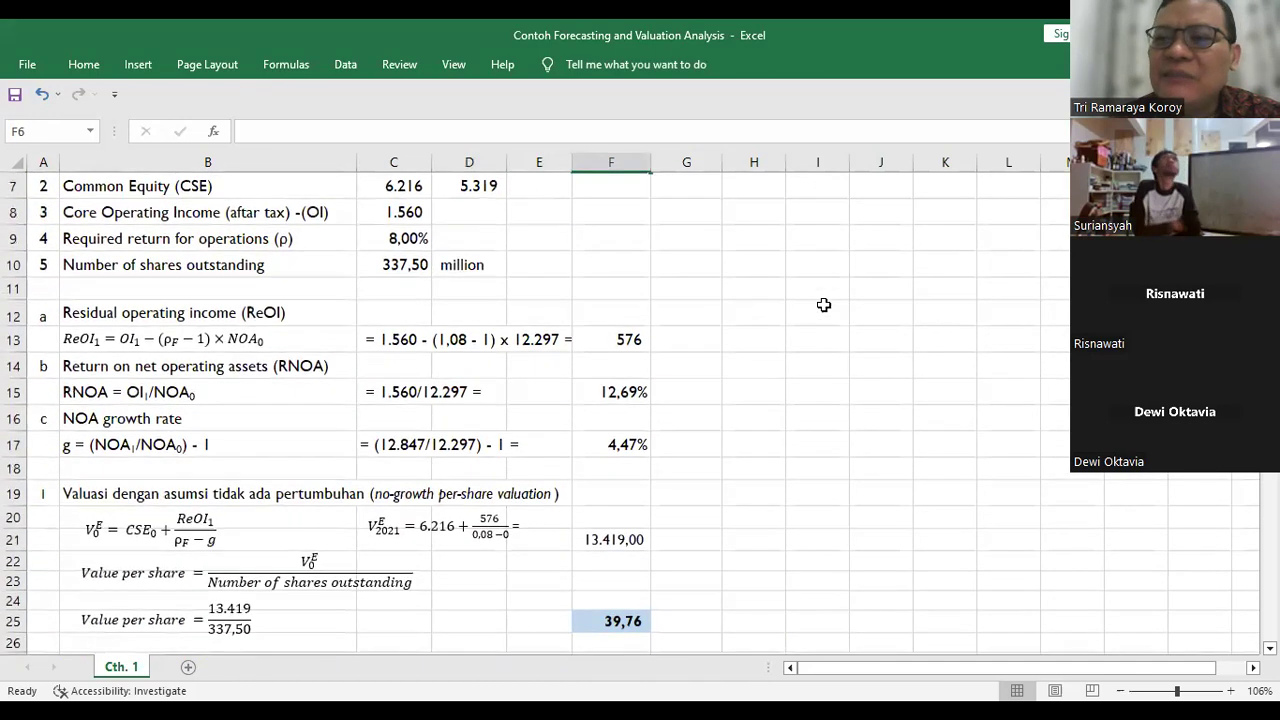
scroll(823, 305, "down", 2)
scroll(823, 305, "down", 3)
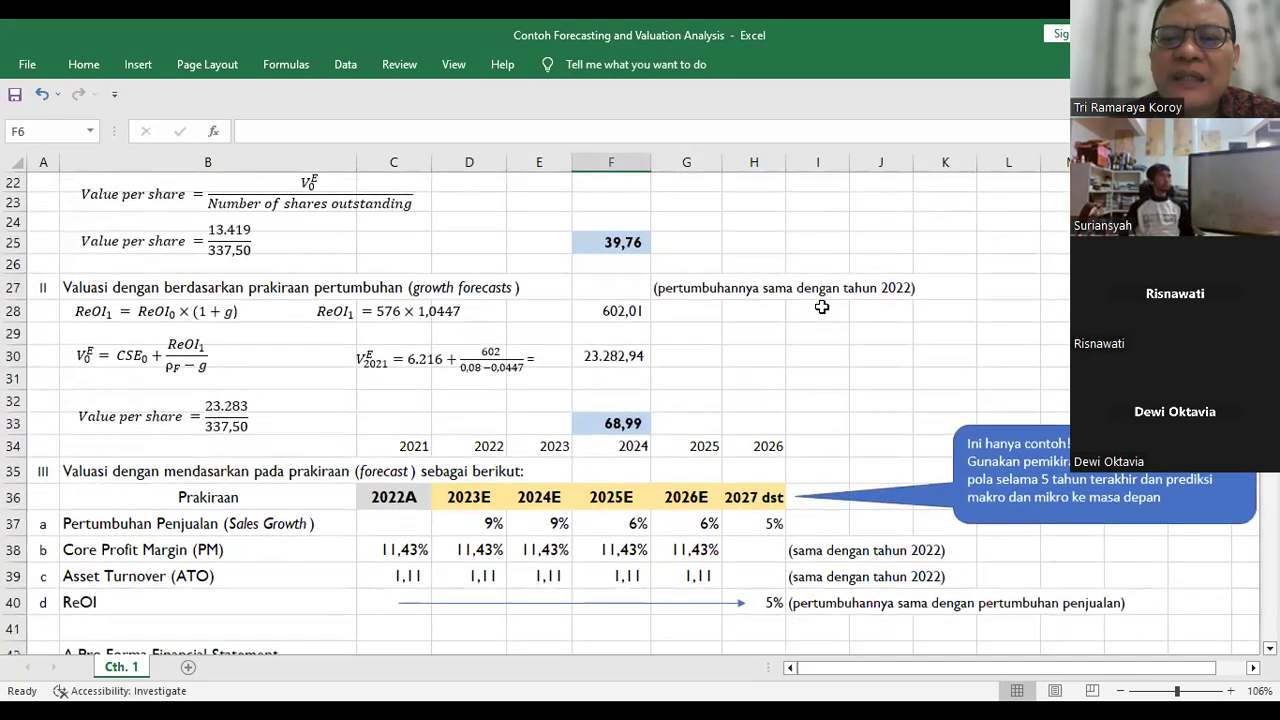
scroll(821, 307, "up", 7)
Step: Step through the blank Net Operating Assets cells in row 6 under the 2019, 2018 and 2017 headings
left_click(835, 395)
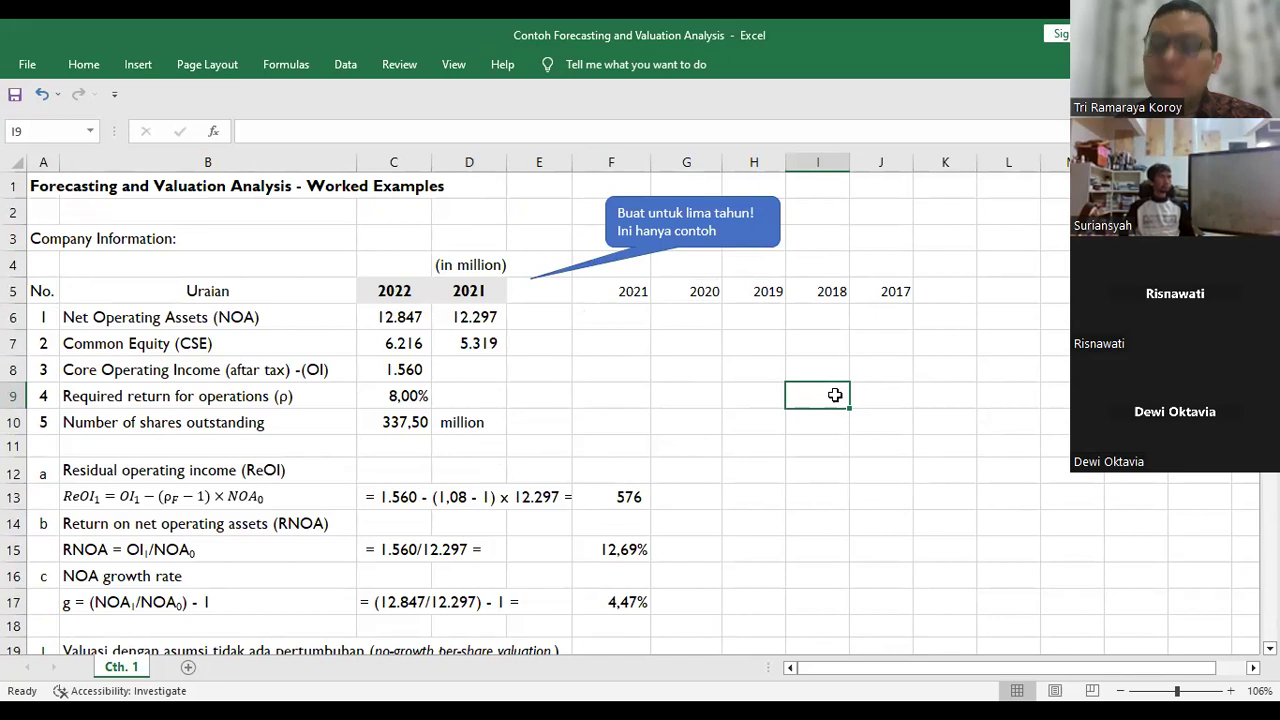
key("Up")
key("Up")
key("Up")
key("Left")
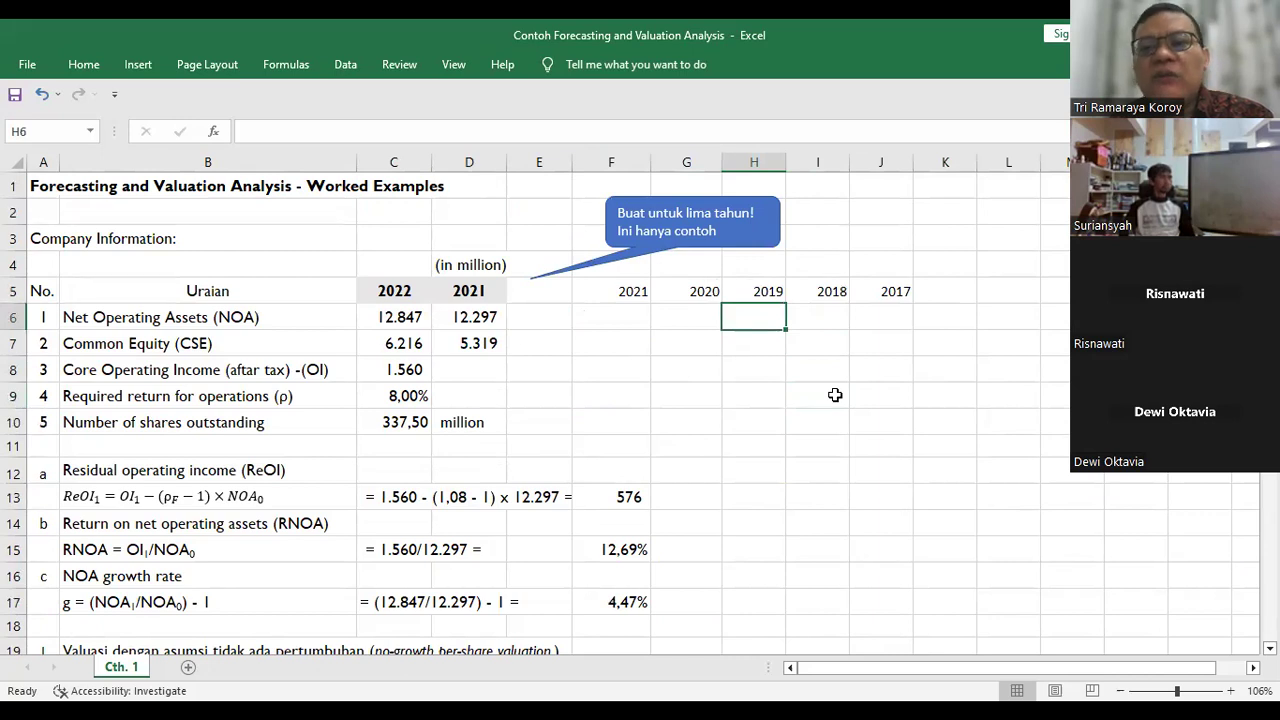
key("Right")
key("Right")
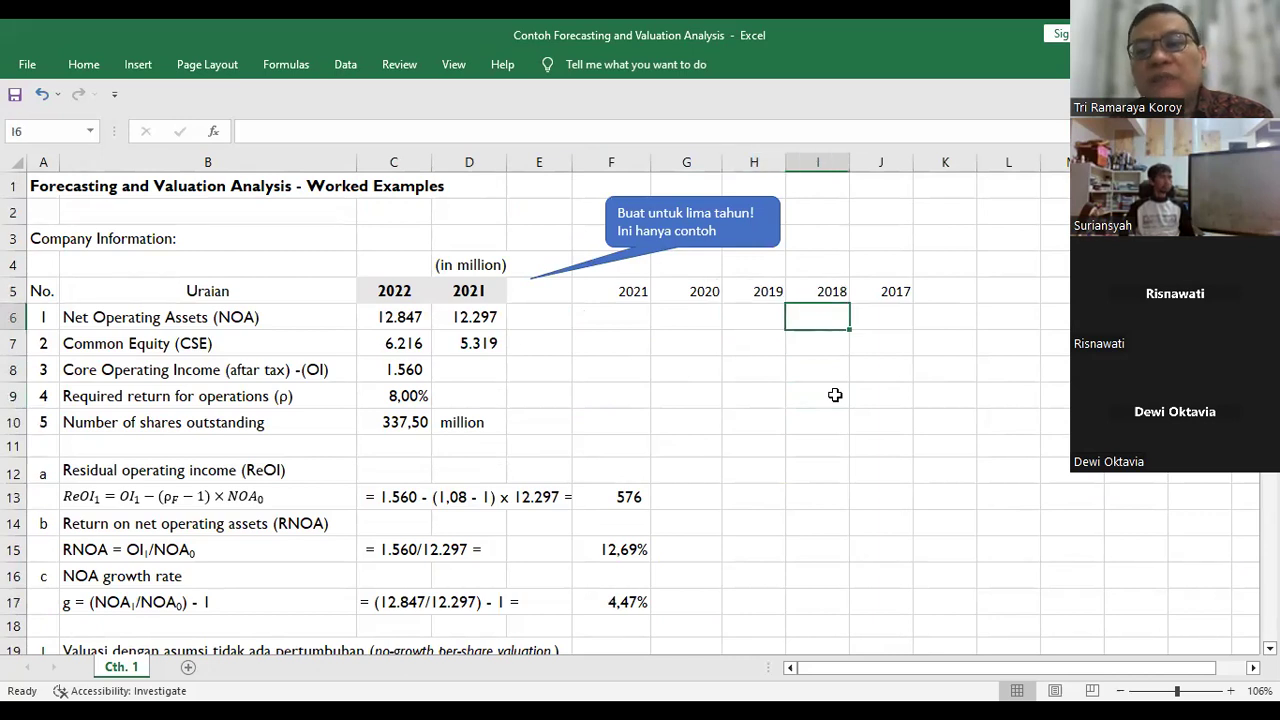
key("Right")
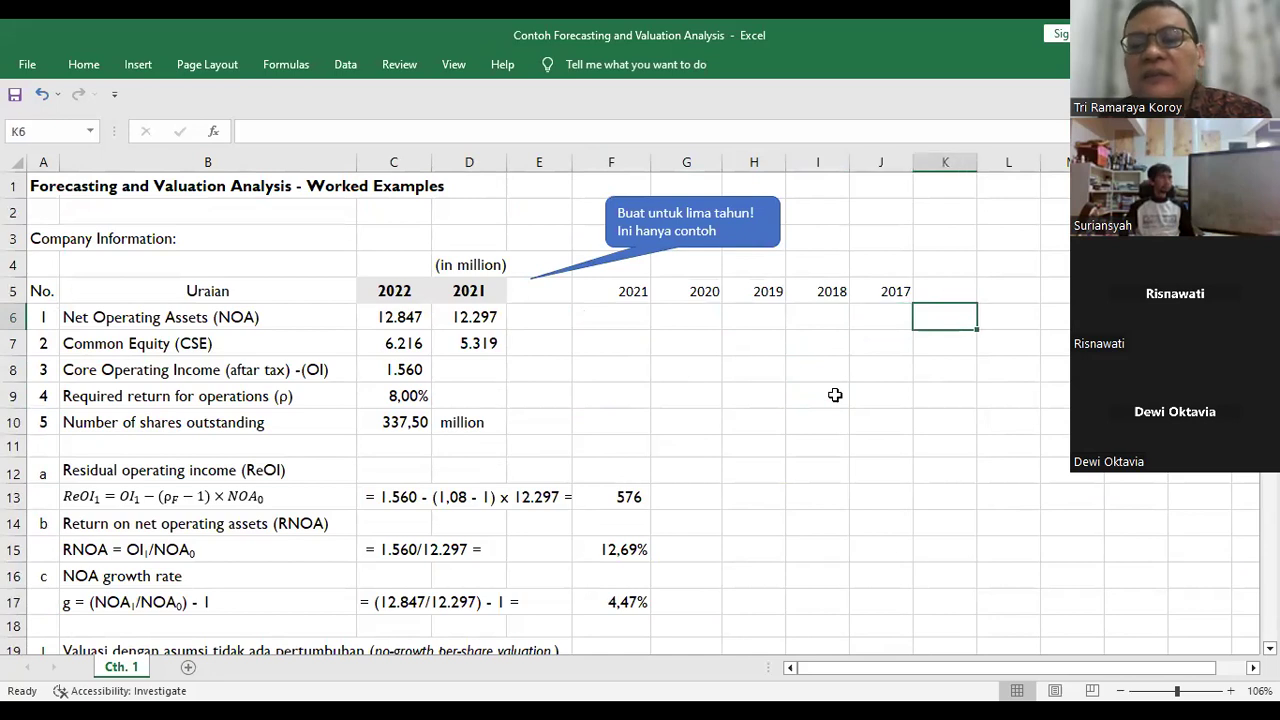
key("Left")
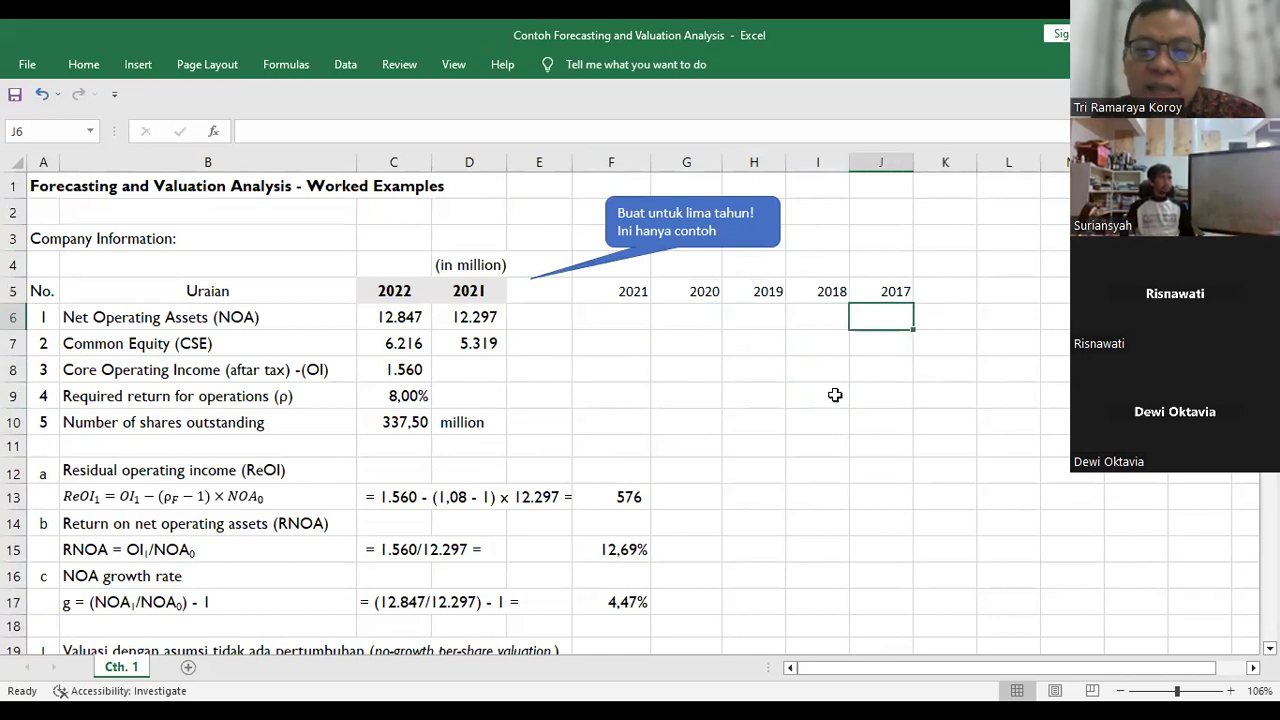
key("Left")
key("Left")
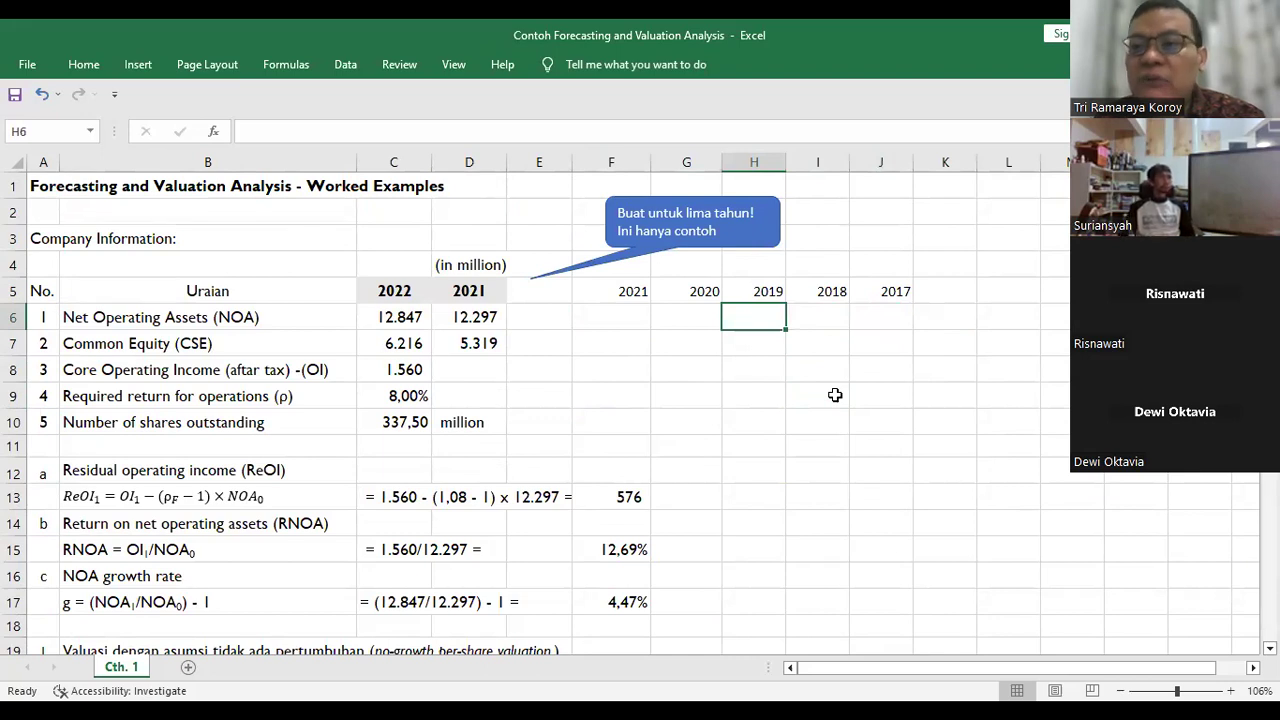
key("Right")
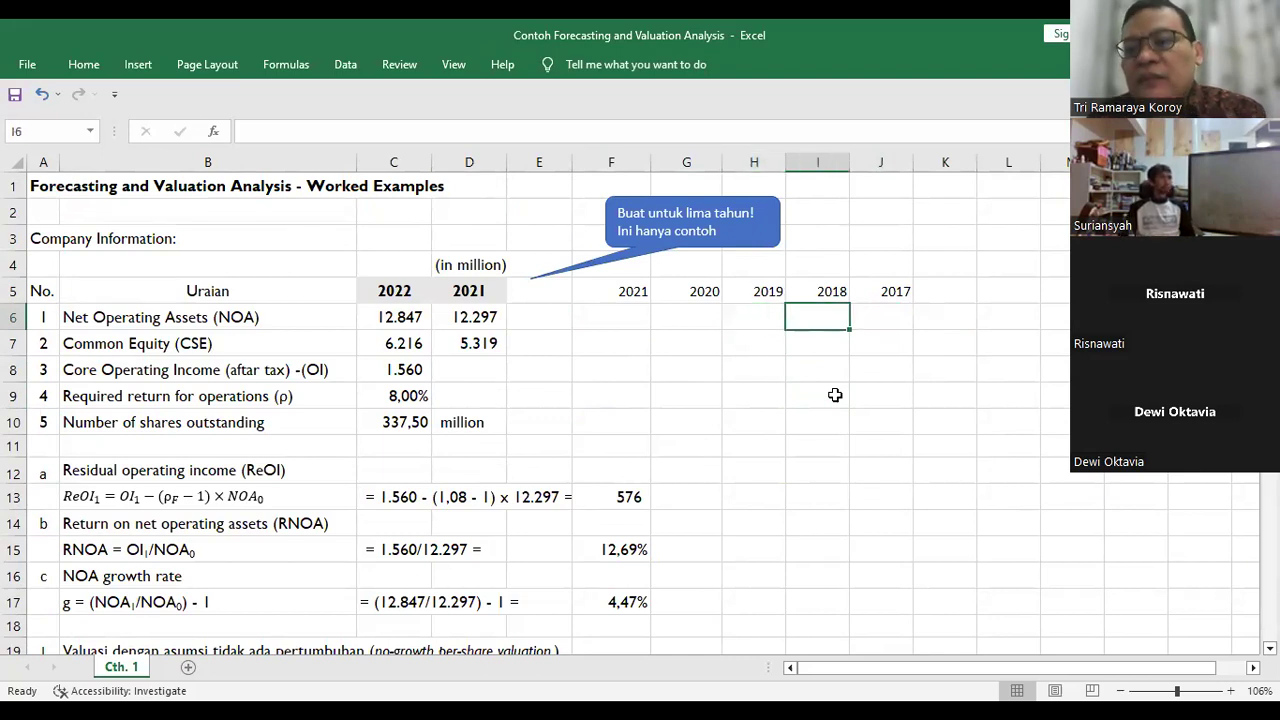
key("Right")
key("Right")
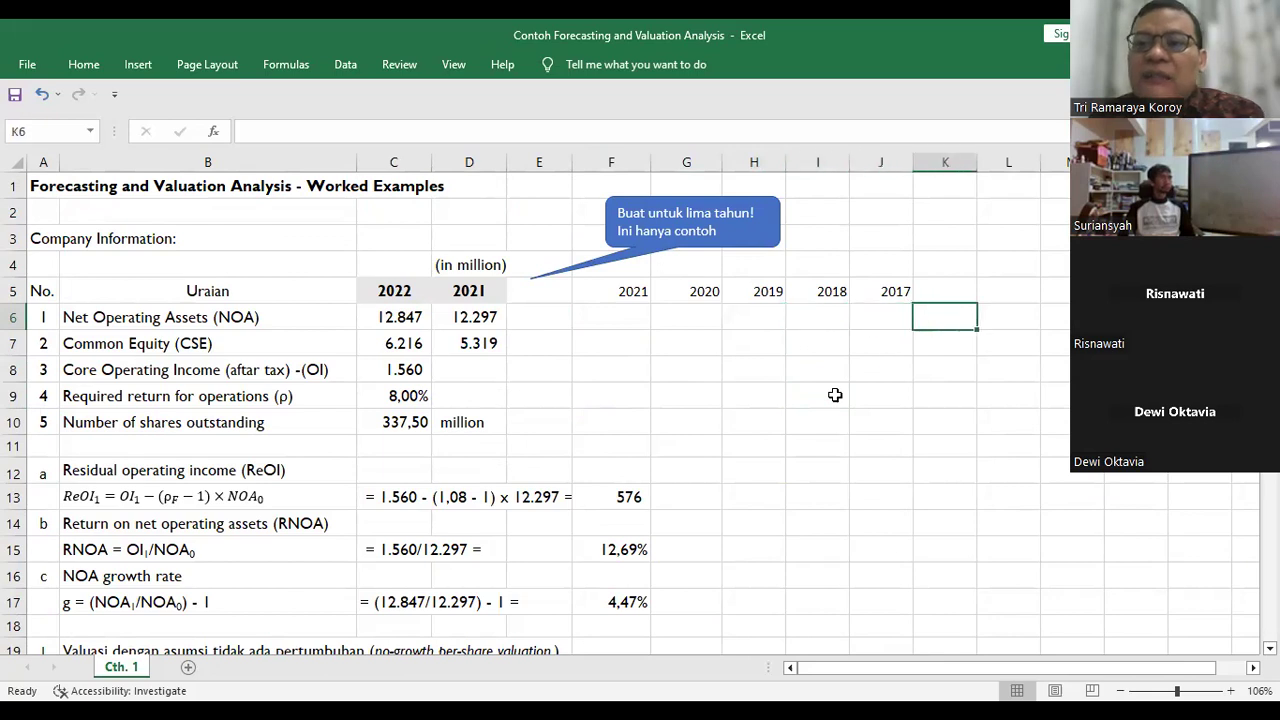
key("Left")
key("Left")
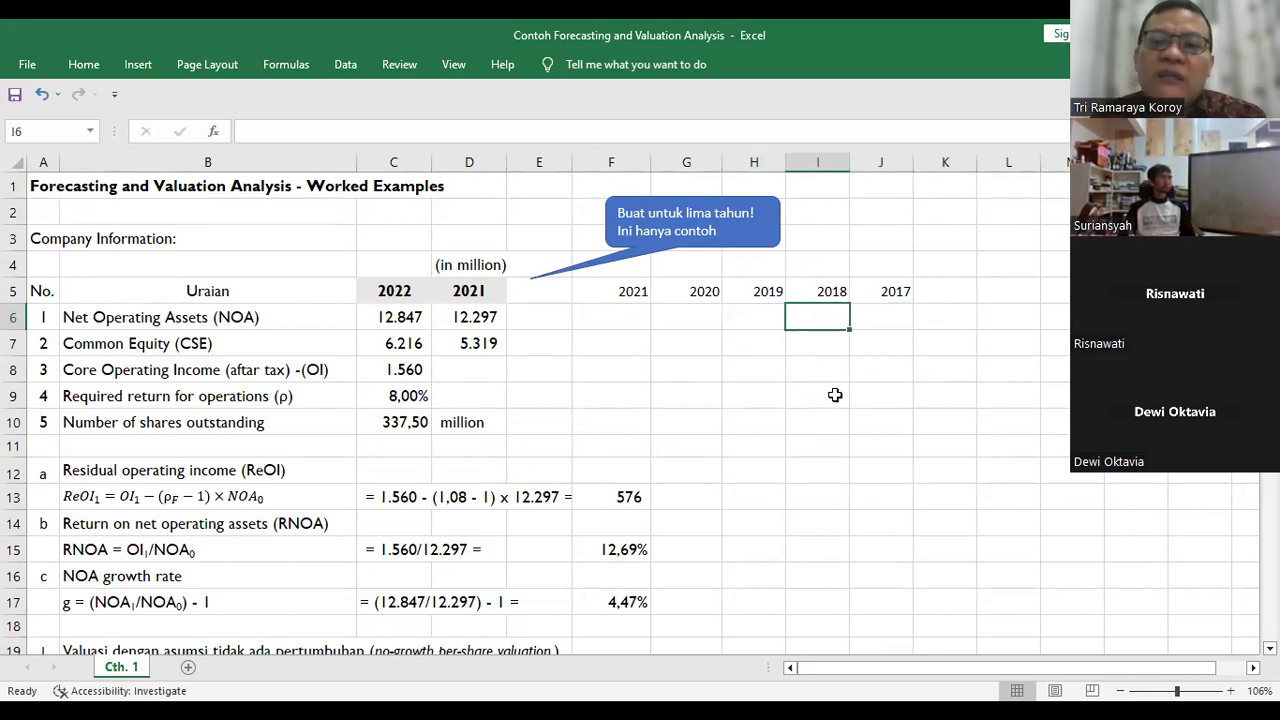
key("Left")
Step: Review the sales growth forecasts in D37:H37, covering 2023E through 2027 onward
key("Down")
key("Down")
key("Down")
key("Down")
key("Down")
key("Down")
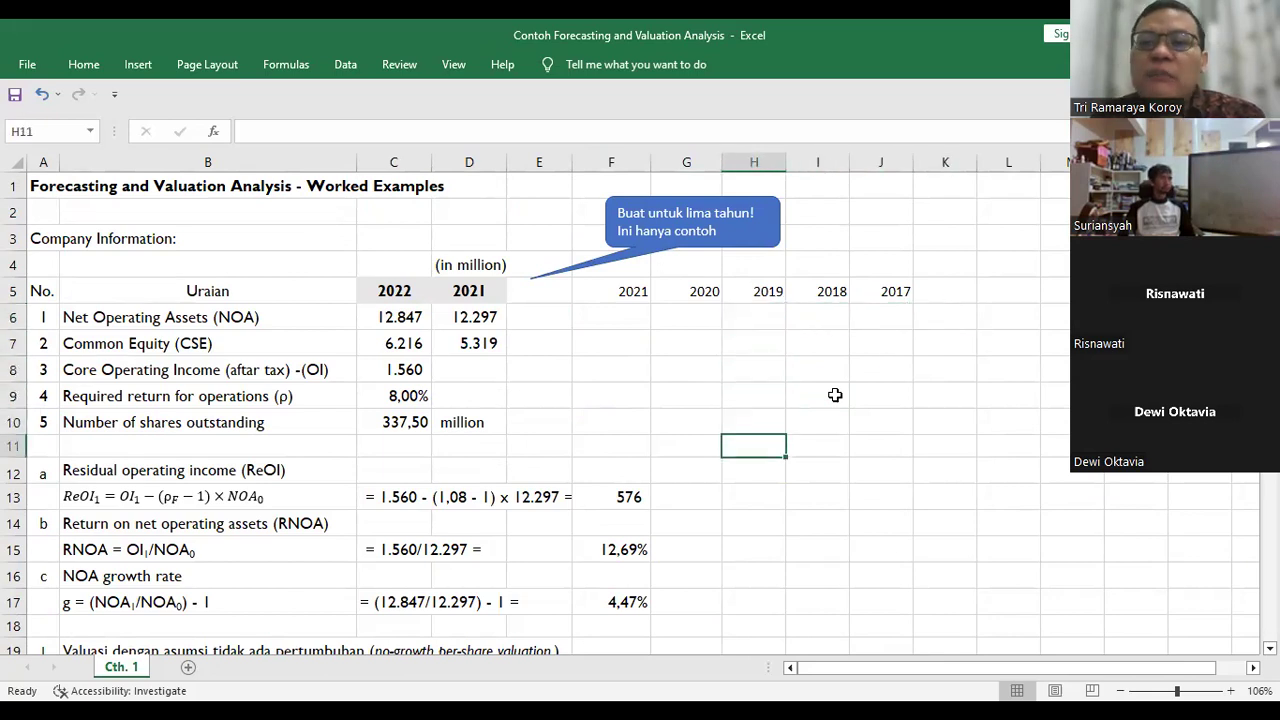
key("Down")
key("Down")
key("Down")
key("Down")
key("Down")
key("Down")
key("Down")
key("Down")
key("Down")
key("Down")
key("Down")
key("Down")
key("Down")
key("Down")
key("Down")
key("Down")
key("Down")
key("Down")
key("Down")
key("Down")
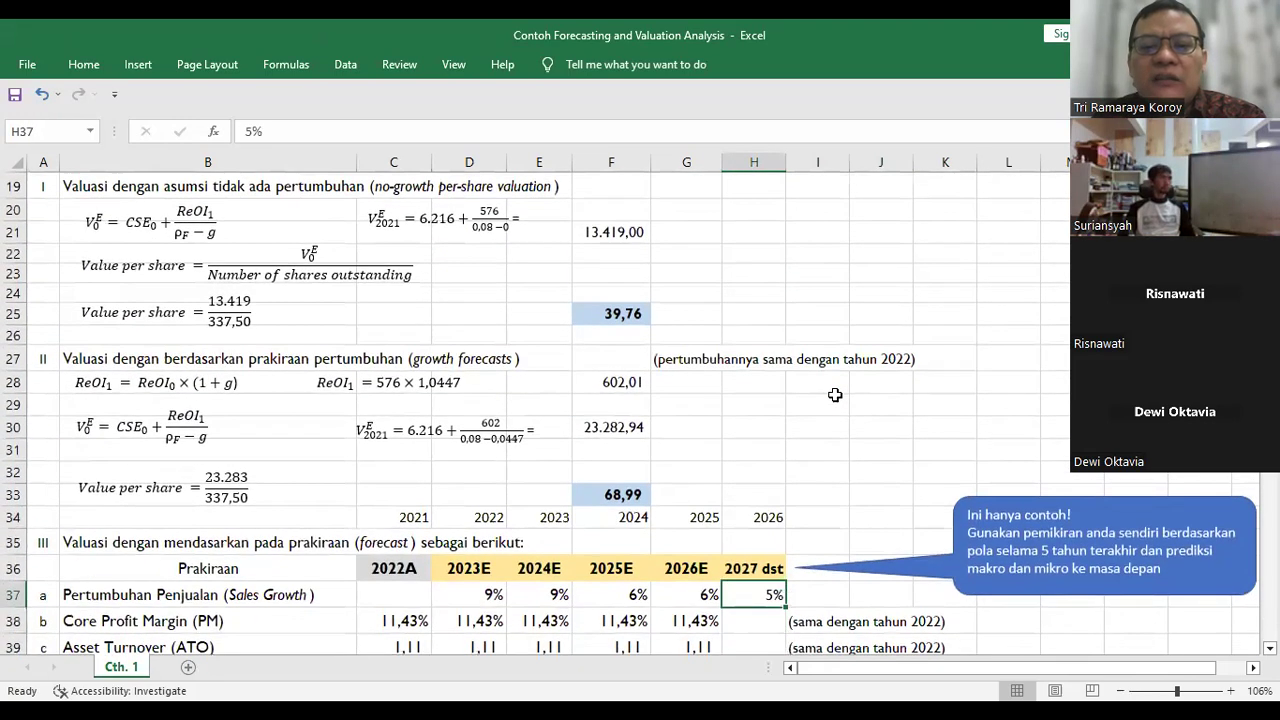
key("Left")
key("Left")
key("Left")
key("Left")
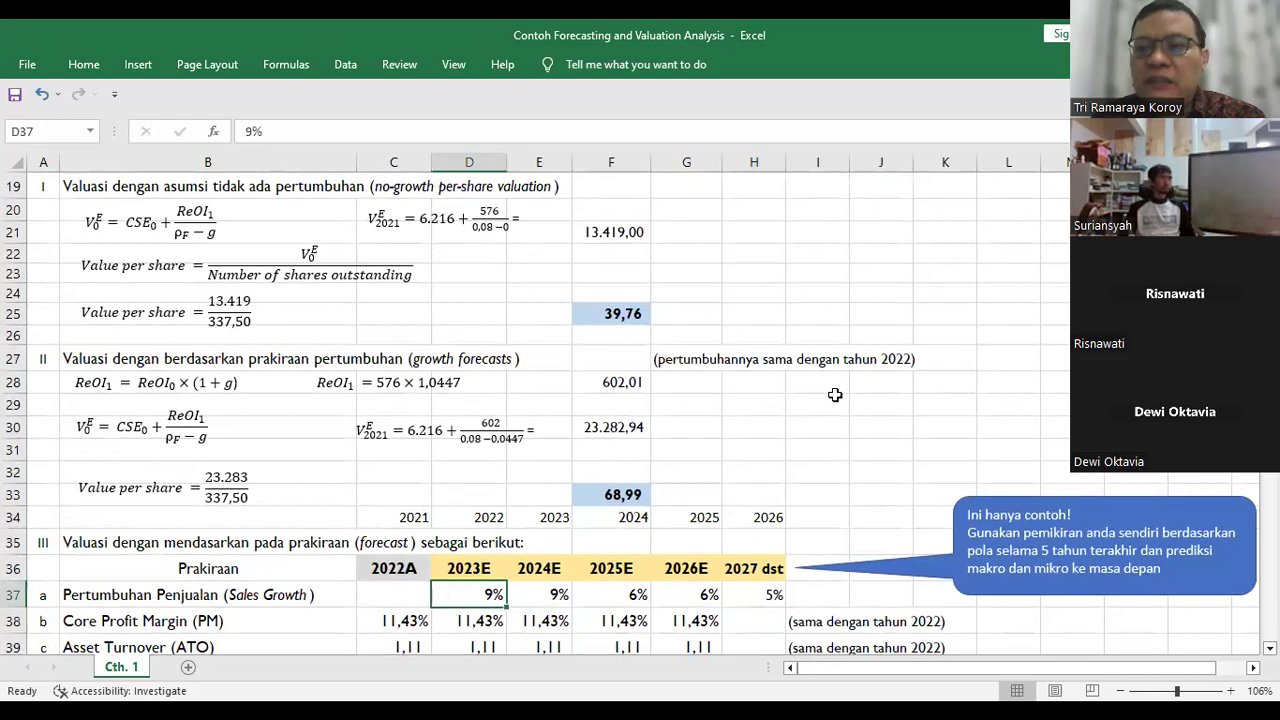
key("Right")
key("Right")
key("Right")
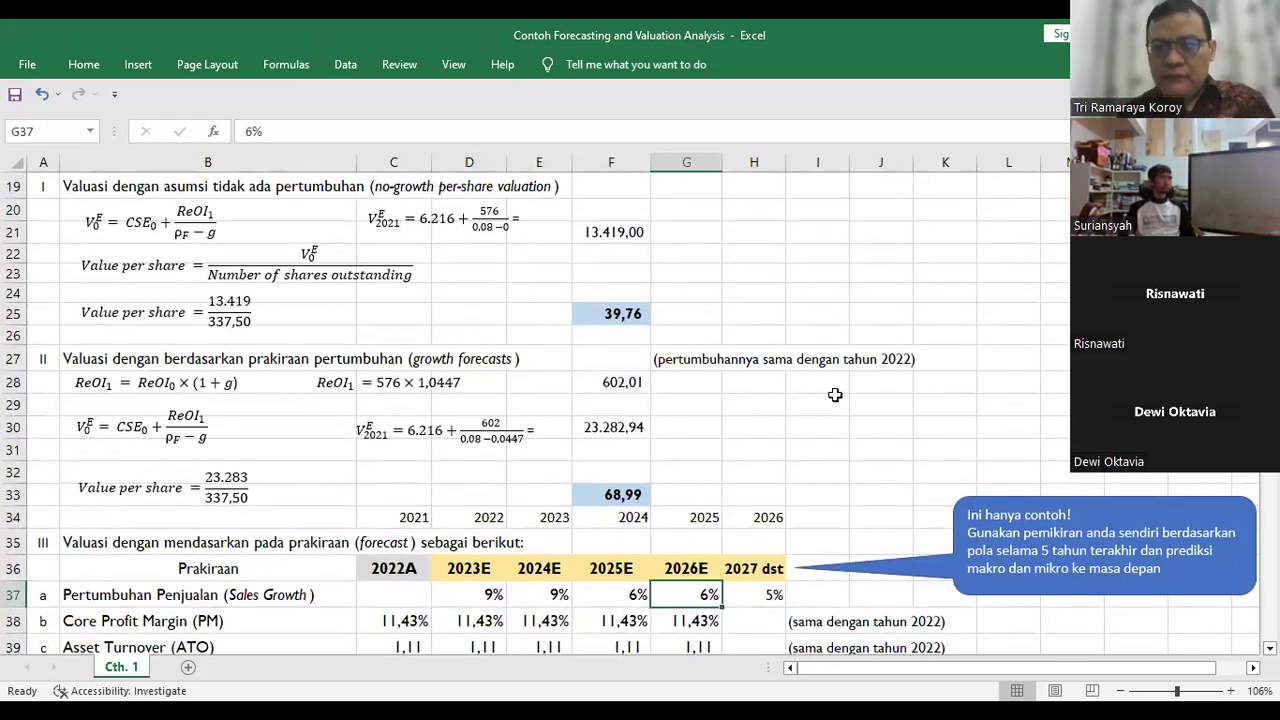
Step: Examine the pro forma financial statement and the Sales formulas for 2026E back to 2023E in row 44
left_click(792, 452)
scroll(795, 455, "down", 2)
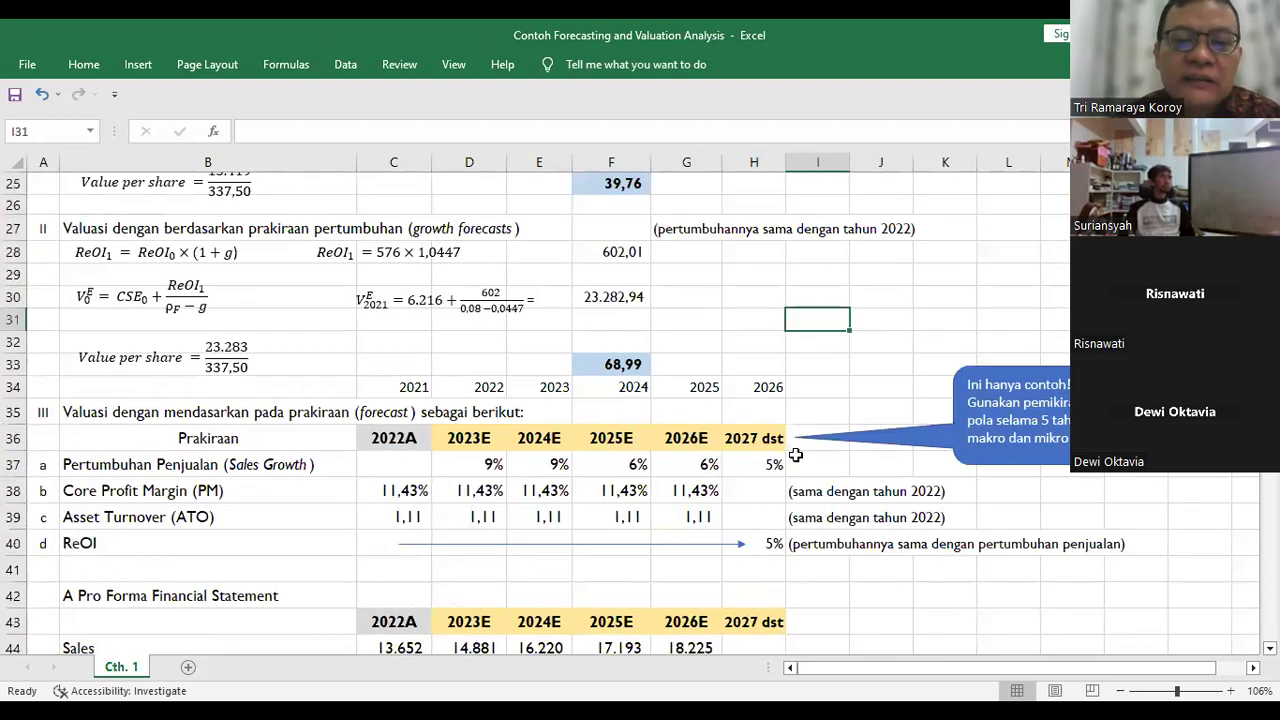
scroll(795, 455, "down", 2)
left_click(861, 490)
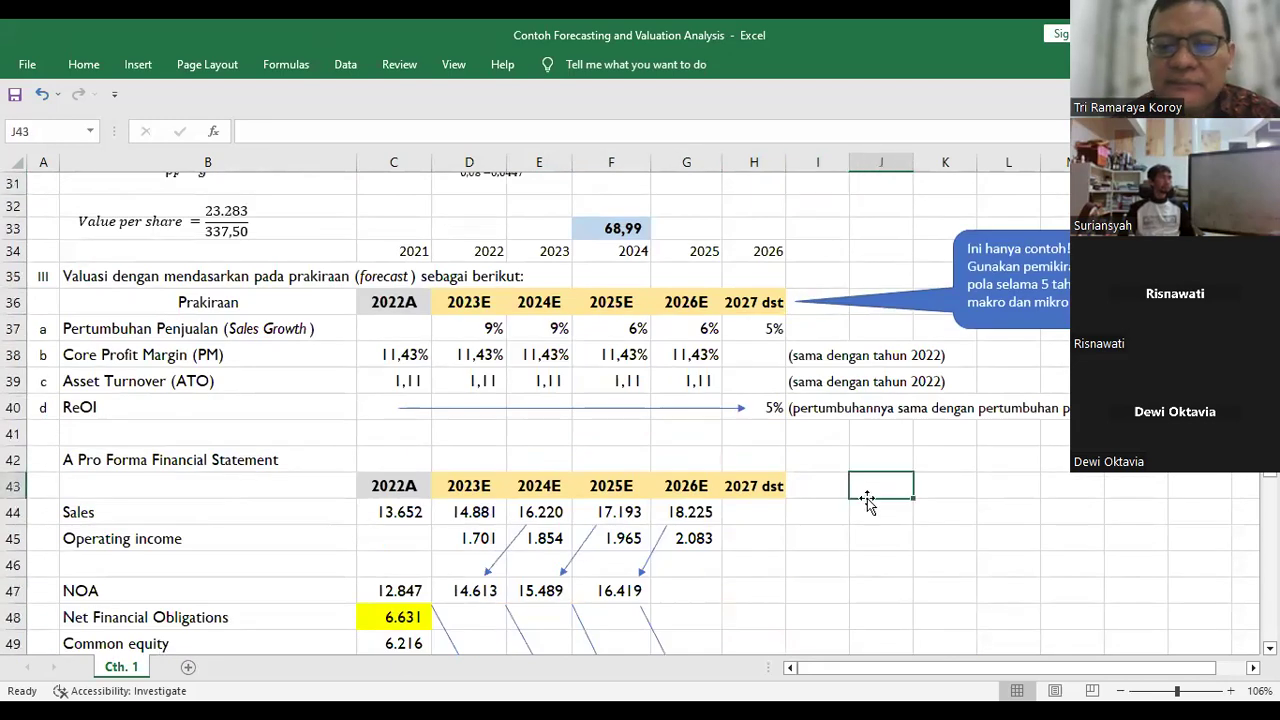
left_click(922, 546)
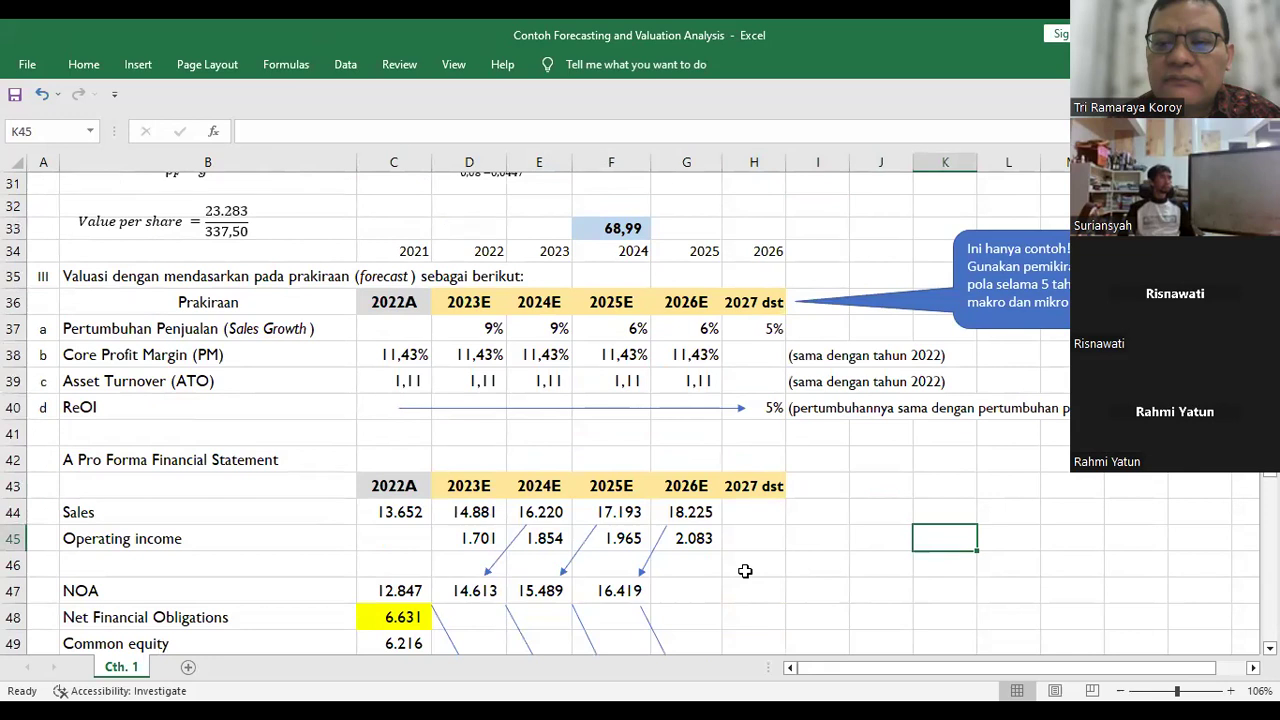
left_click(795, 565)
left_click(745, 565)
left_click(688, 512)
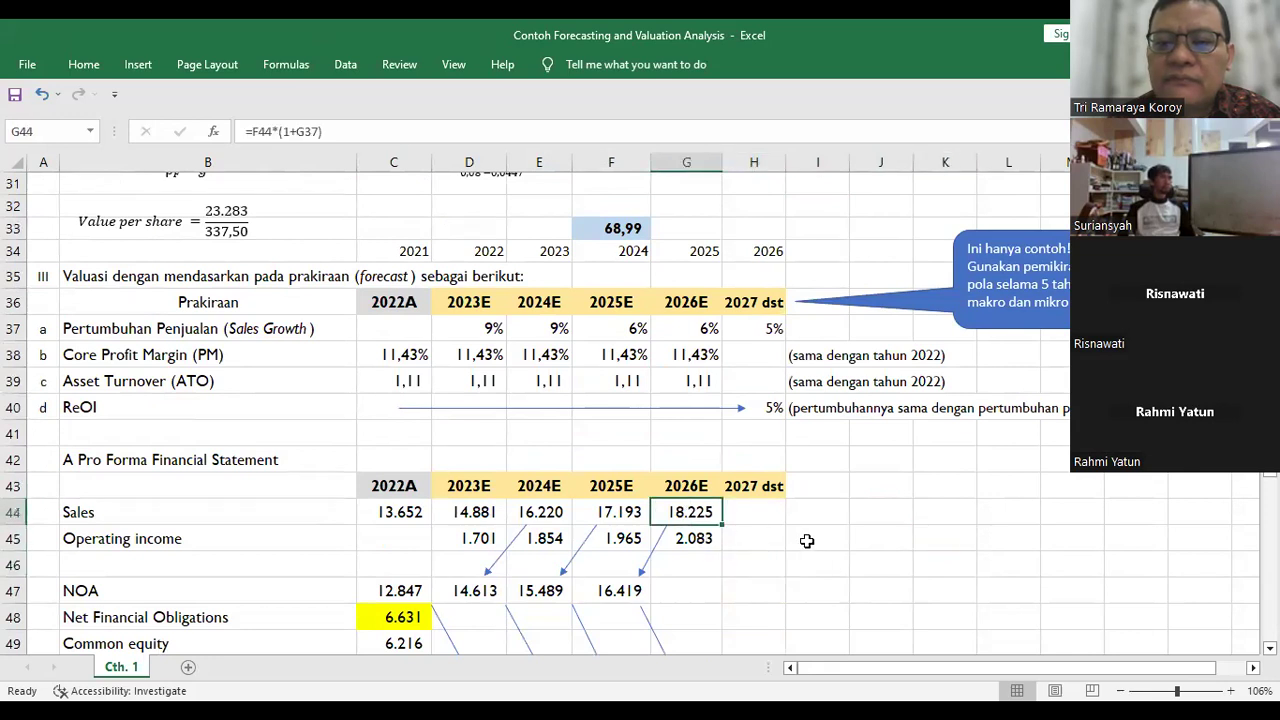
key("Left")
key("Left")
key("Left")
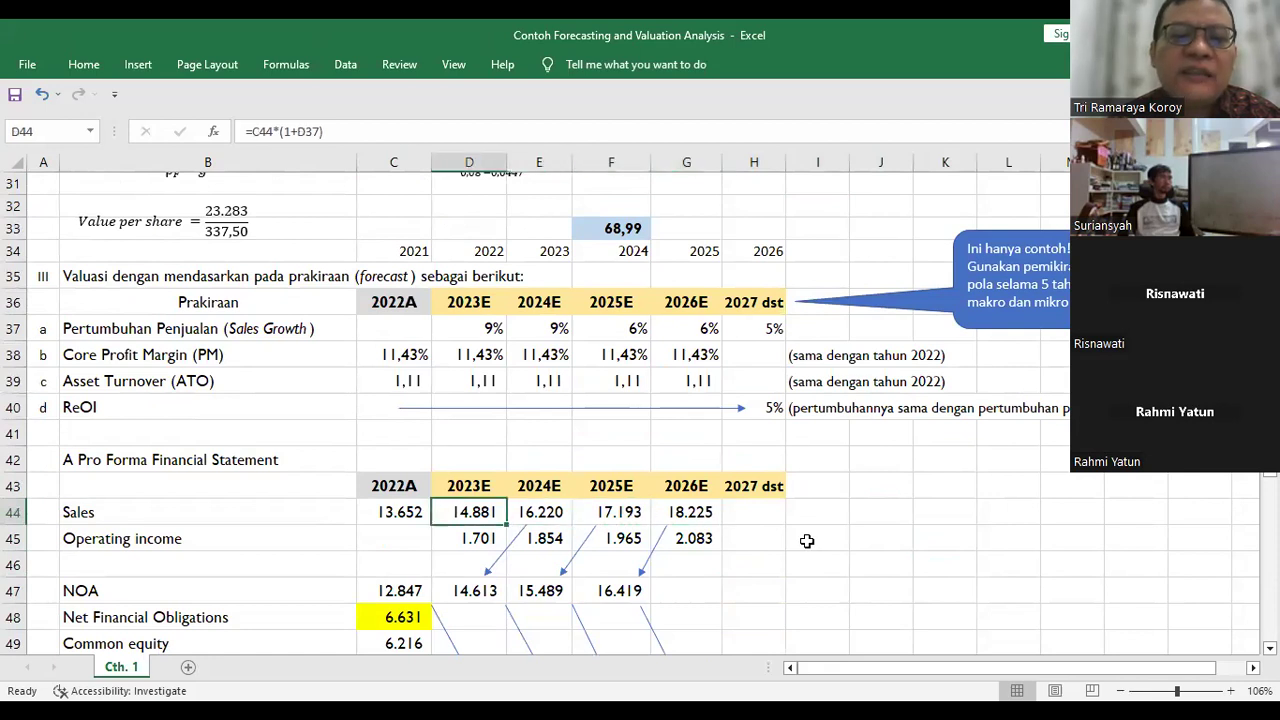
Step: Trace the pro forma sales back to the sales growth assumptions for 2023E to 2026E in row 37
key("Up")
key("Up")
key("Up")
key("Up")
key("Up")
key("Up")
key("Up")
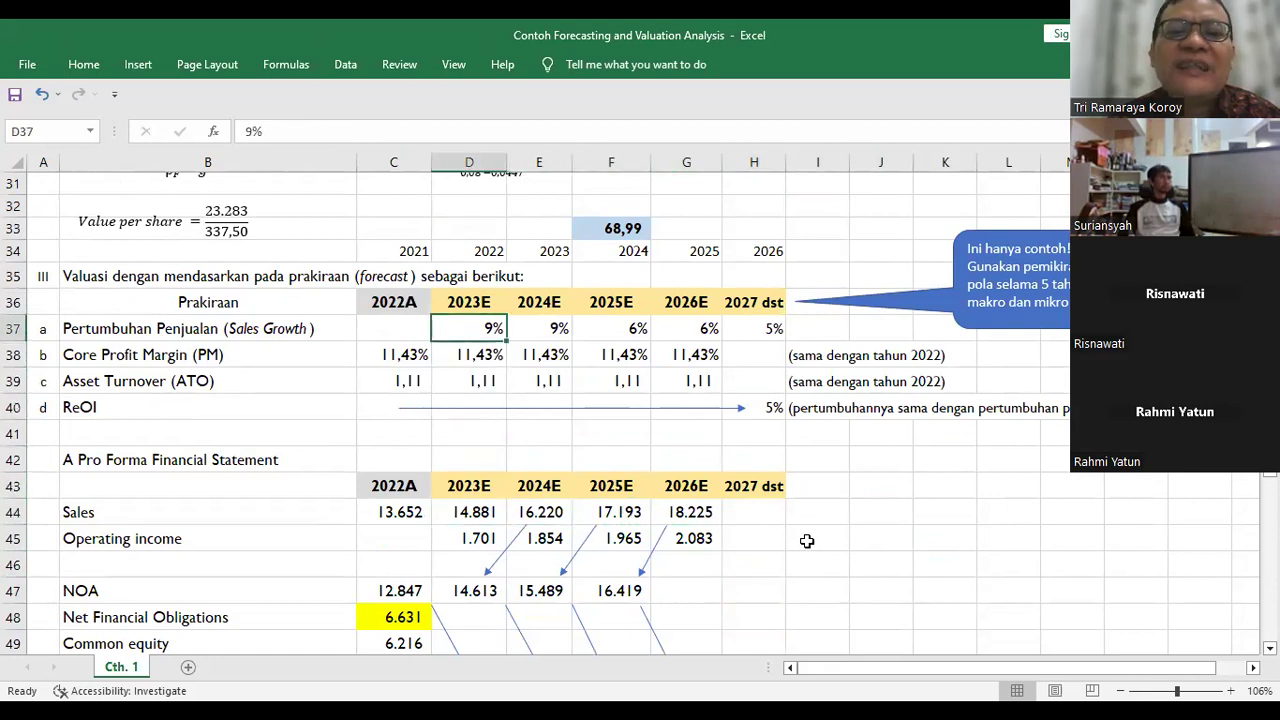
key("Right")
key("Left")
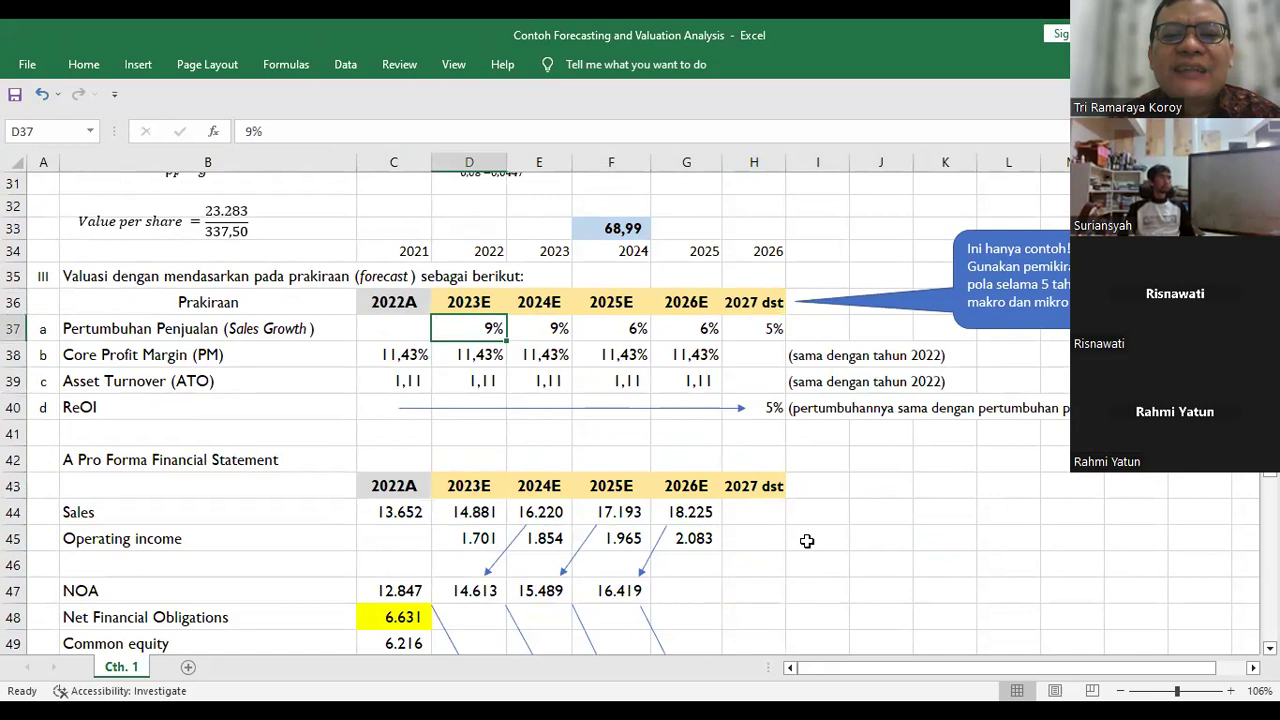
key("Right")
key("Right")
key("Right")
key("Right")
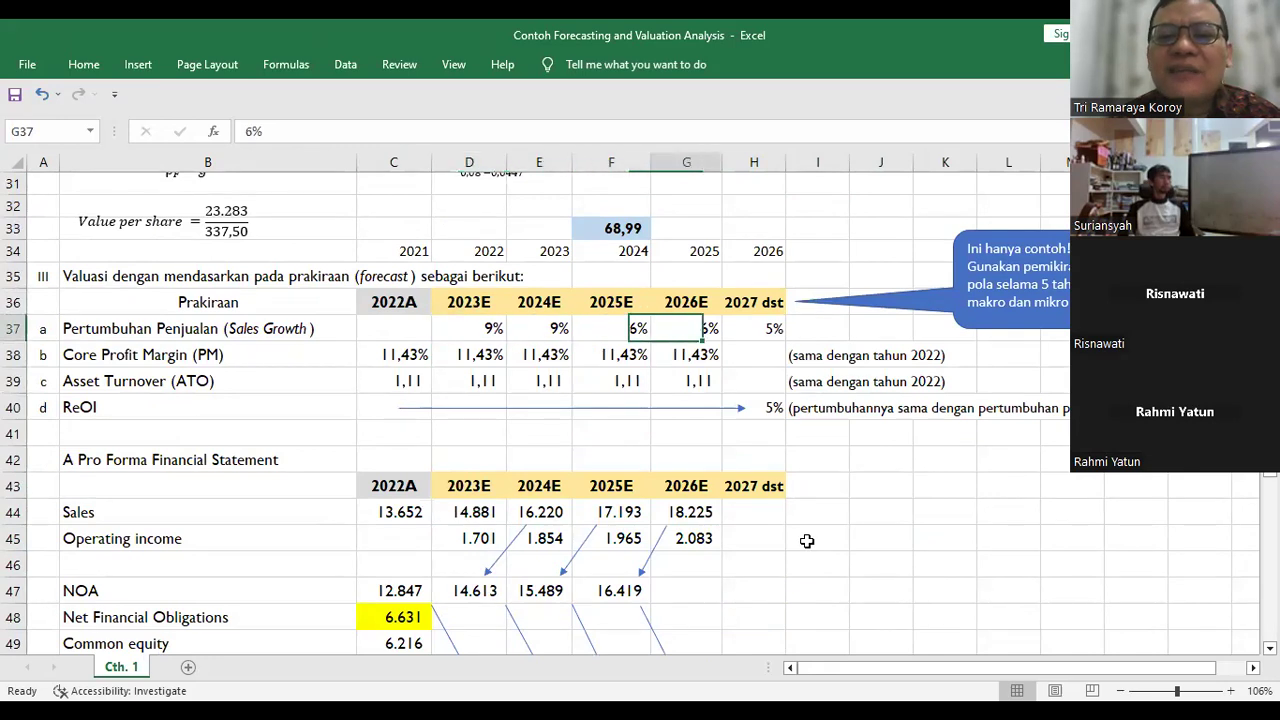
key("Left")
key("Left")
key("Left")
key("Left")
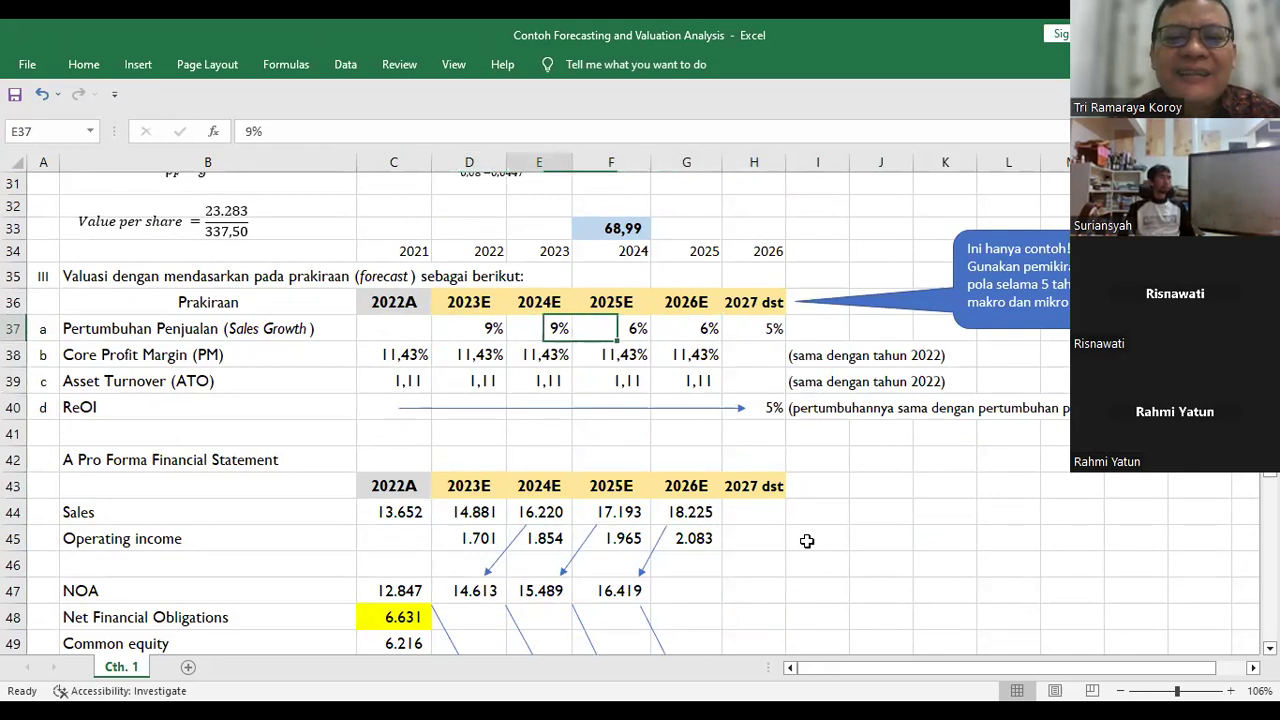
key("Down")
key("Up")
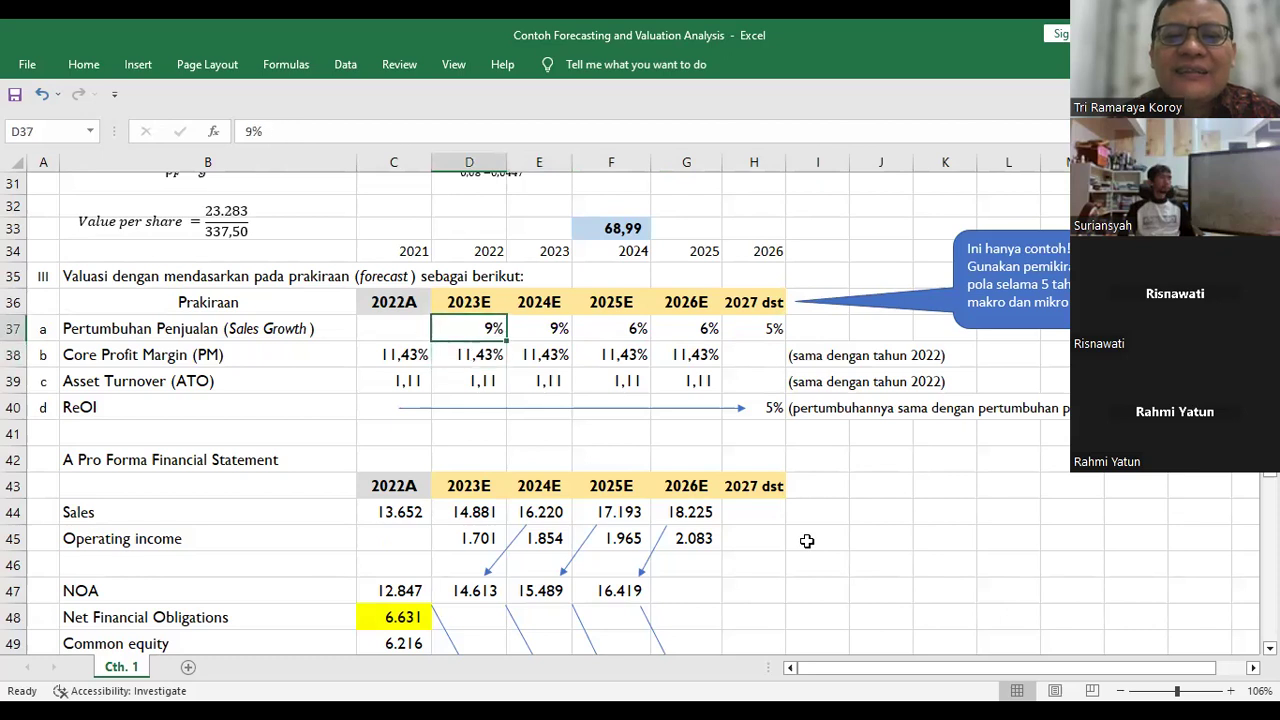
key("Right")
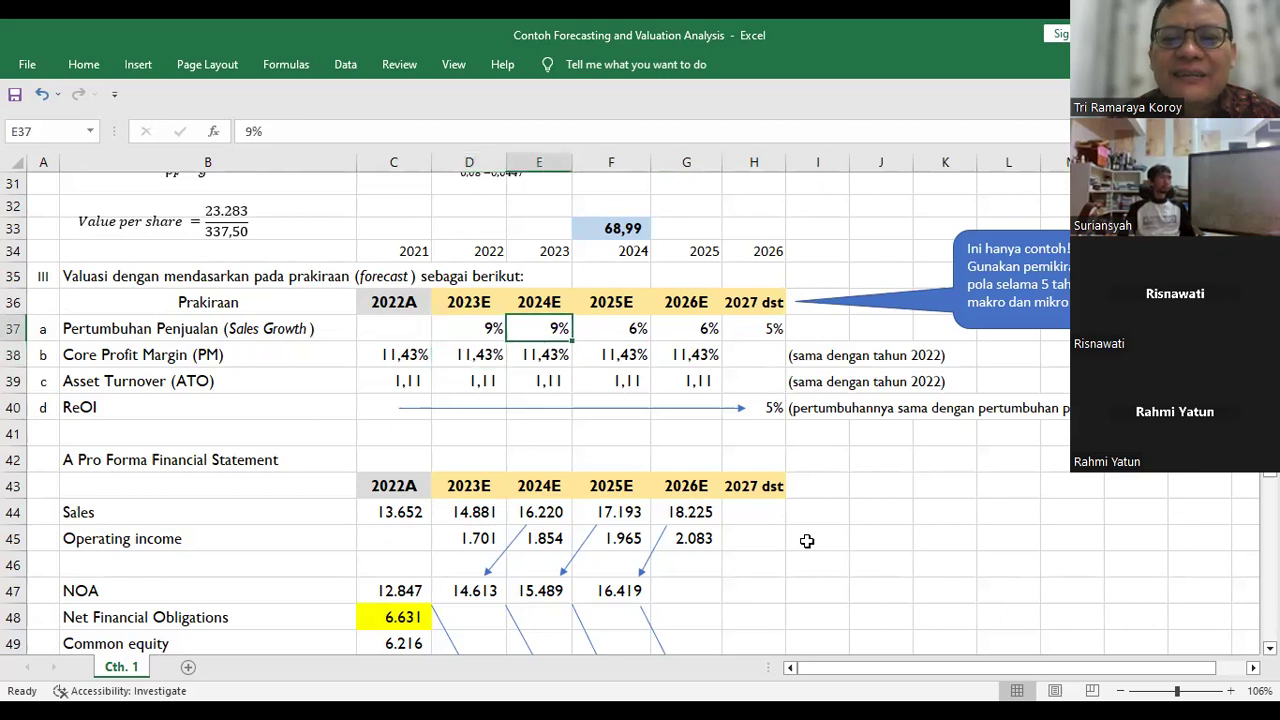
Step: Compare the sales growth forecasts for 2023E through 2026E in row 37
key("Right")
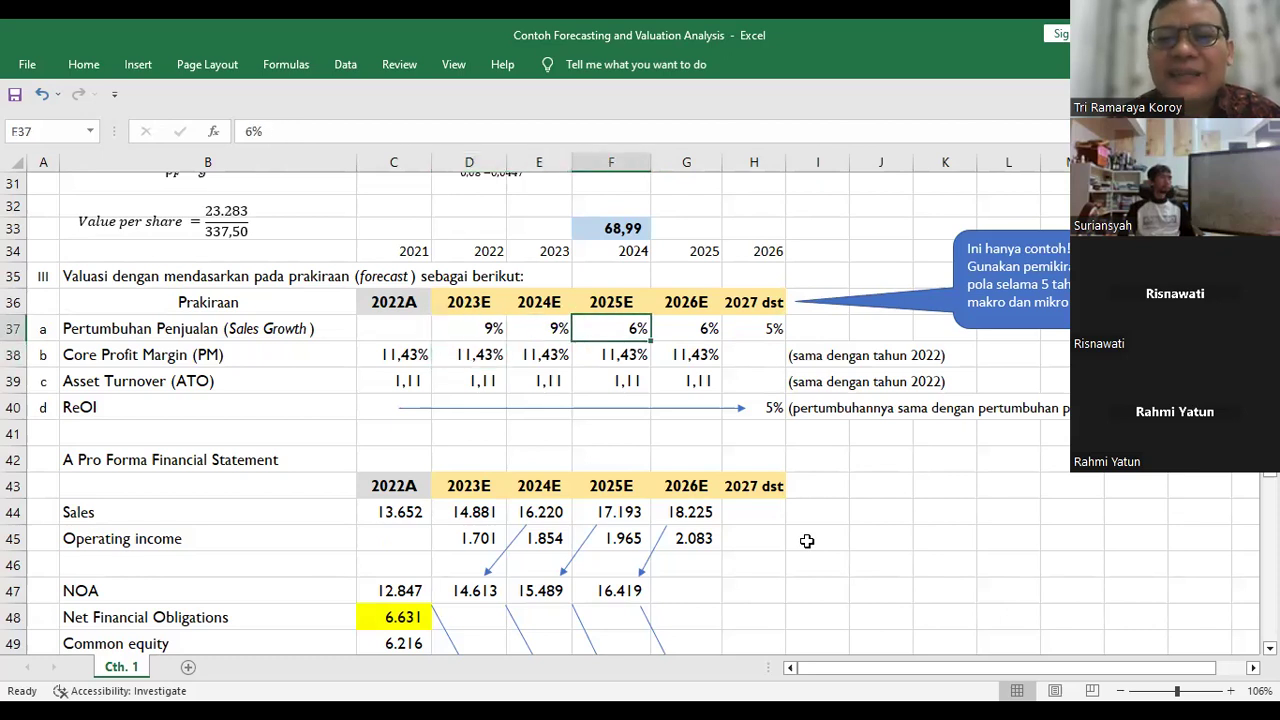
key("Right")
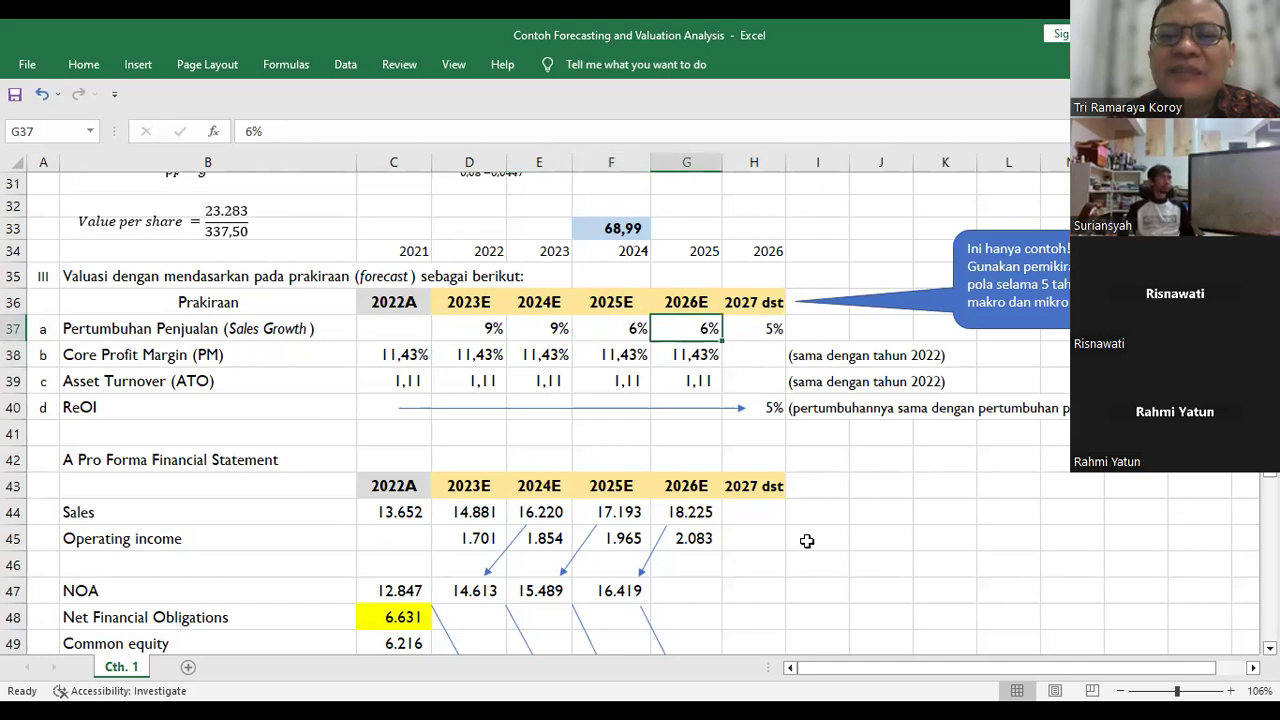
key("Left")
key("Left")
key("Left")
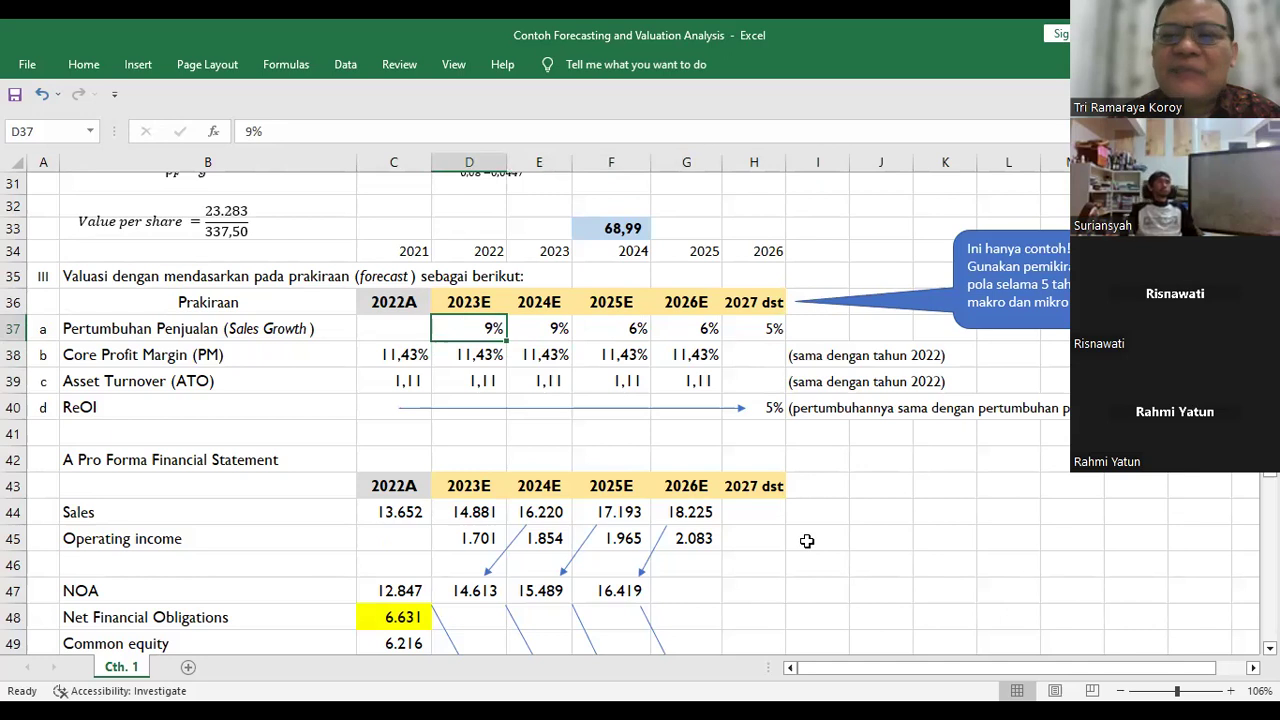
key("Right")
key("Right")
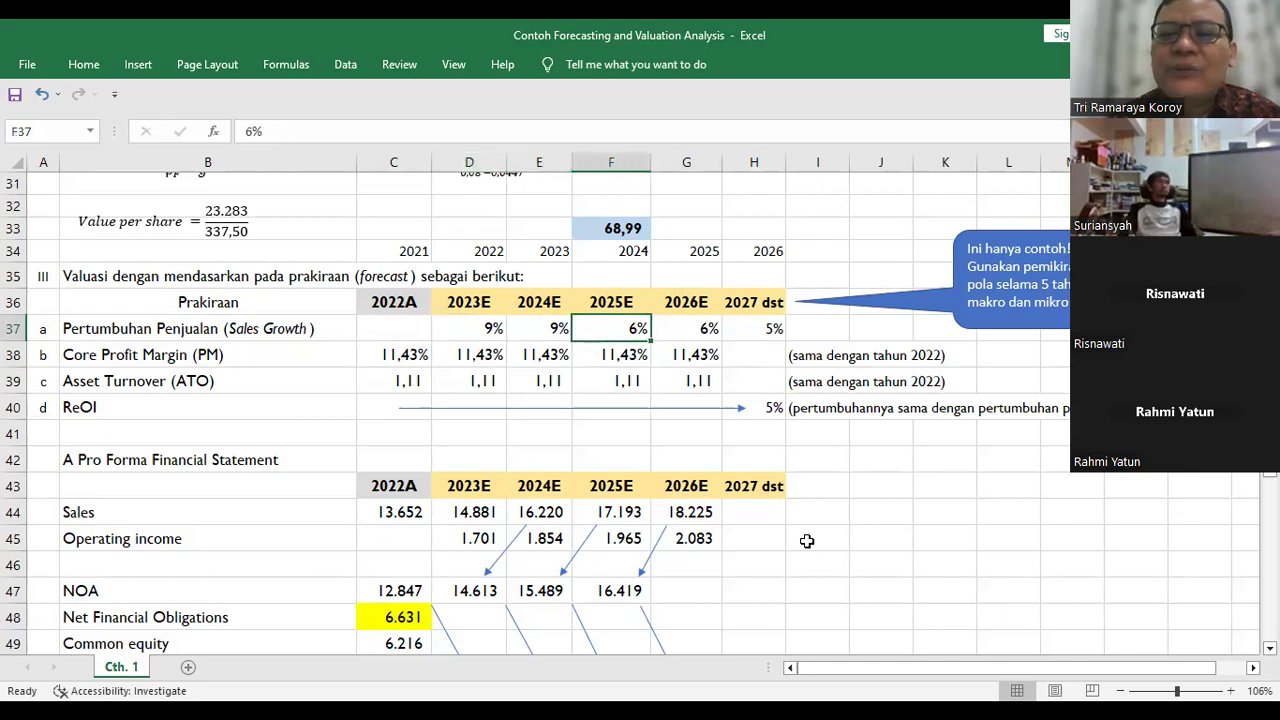
Step: Revisit the historical data block and check the blank Net Operating Assets cells in row 6 under the 2020 and 2019 headings
key("Right")
key("Up")
key("Up")
key("Up")
key("Up")
key("Up")
key("Up")
key("Up")
key("Up")
key("Up")
key("Up")
key("Up")
key("Up")
key("Up")
key("Up")
key("Up")
key("Up")
key("Up")
key("Up")
key("Up")
key("Up")
key("Up")
key("Up")
key("Down")
key("Down")
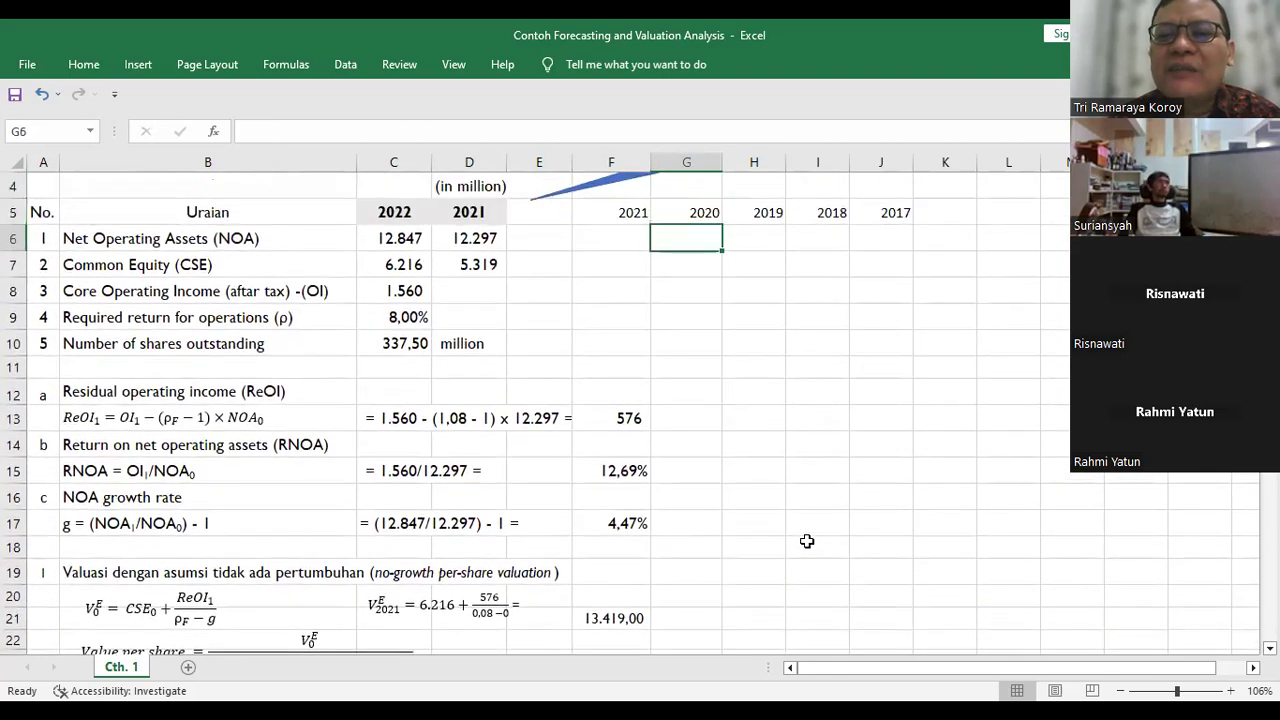
key("Right")
key("Right")
key("Right")
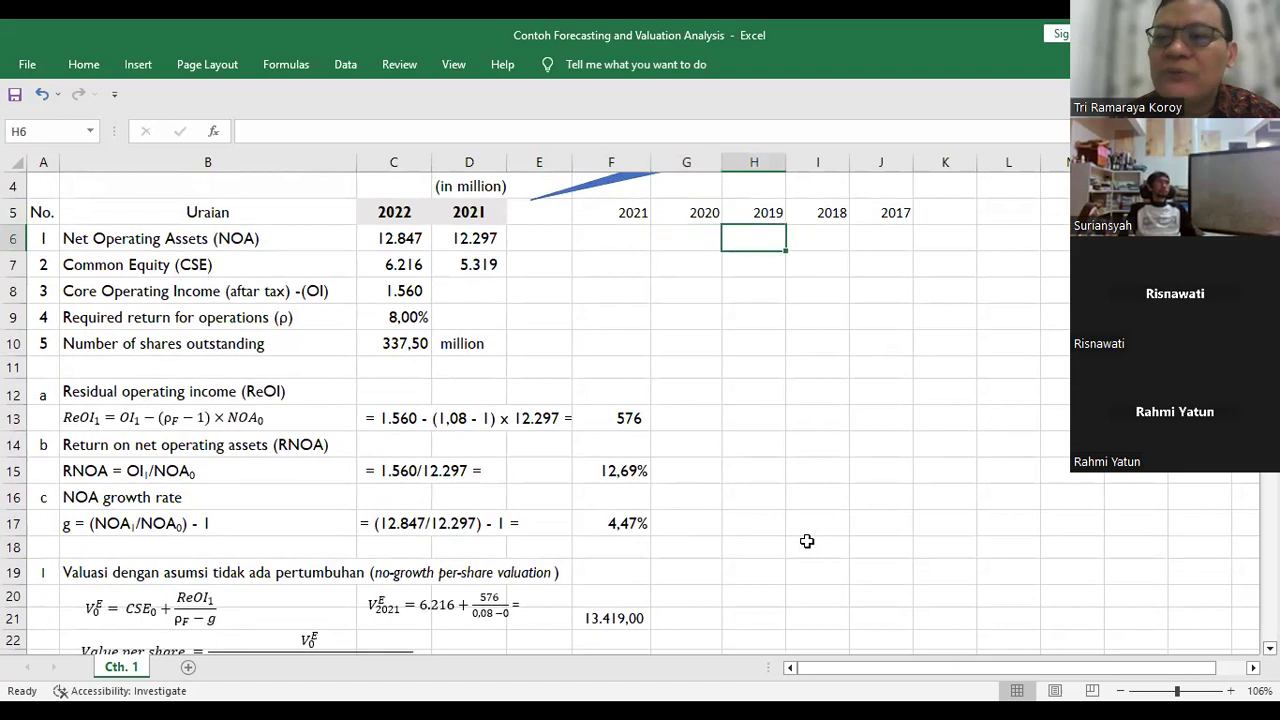
Step: Return to the forecast assumptions in section III and inspect the 2022A Core Profit Margin in C38
key("Left")
key("Left")
key("Down")
key("Down")
key("Down")
key("Down")
key("Down")
key("Down")
key("Down")
key("Down")
key("Down")
key("Down")
key("Down")
key("Down")
key("Down")
key("Down")
key("Down")
key("Down")
key("Down")
key("Down")
key("Down")
key("Down")
key("Down")
key("Down")
key("Down")
key("Down")
key("Down")
key("Down")
key("Down")
key("Down")
key("Down")
key("Down")
key("Down")
key("Down")
key("Down")
key("Up")
key("Up")
key("Up")
key("Up")
key("Up")
key("Up")
key("Up")
key("Up")
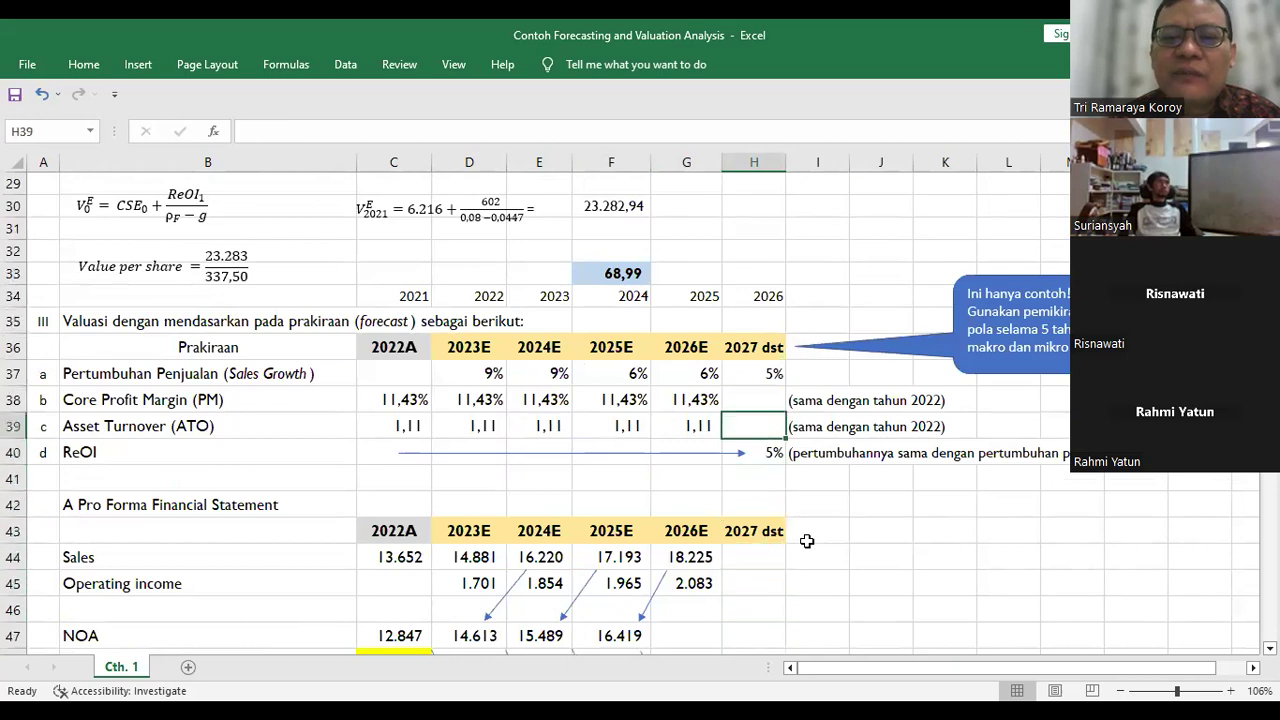
key("Up")
key("Left")
key("Left")
key("Left")
key("Left")
key("Left")
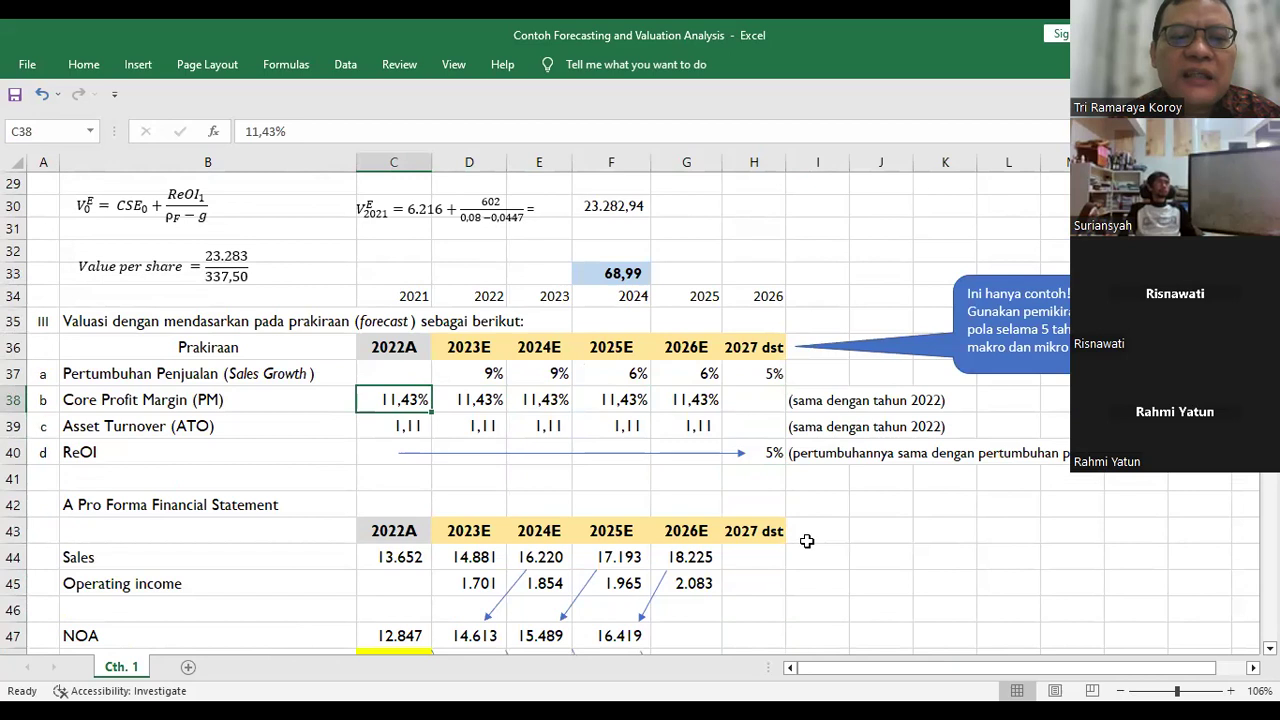
Step: Check the first Asset Turnover forecasts in row 39, and follow the Core Profit Margin in row 38 through 2026E
key("Down")
key("Right")
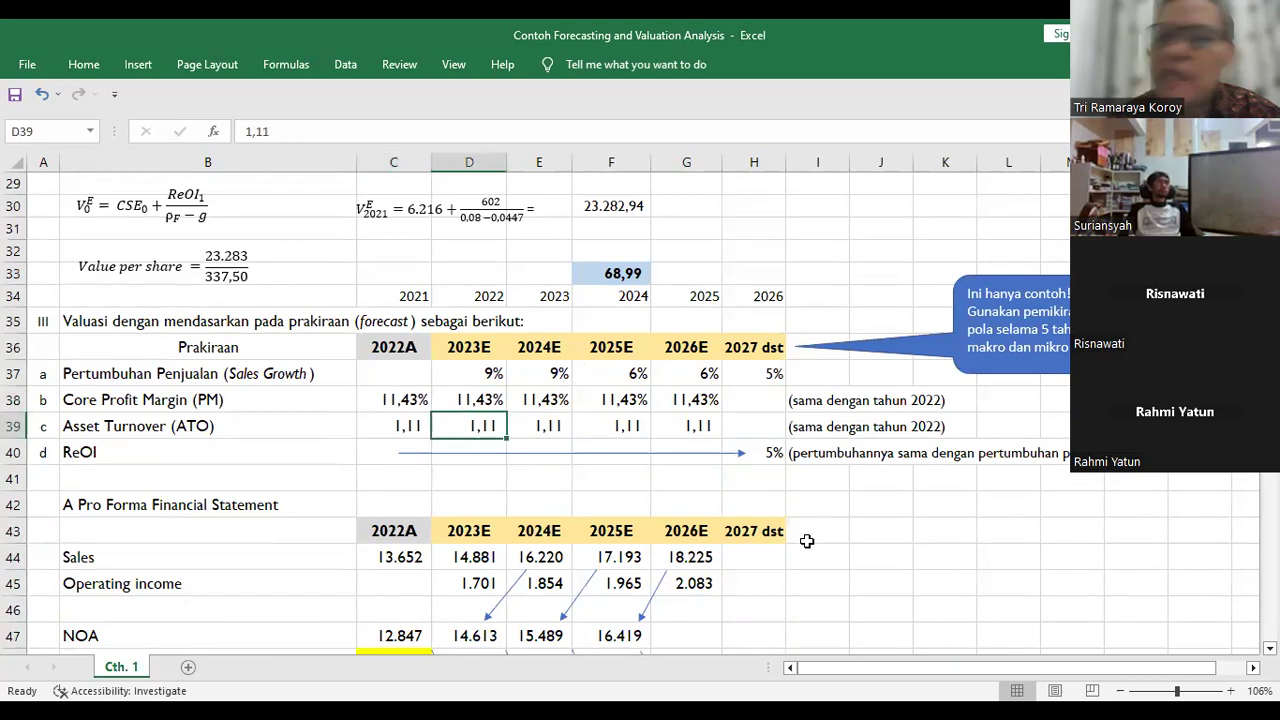
key("Right")
key("Up")
key("Left")
key("Left")
key("Right")
key("Right")
key("Right")
key("Right")
key("Right")
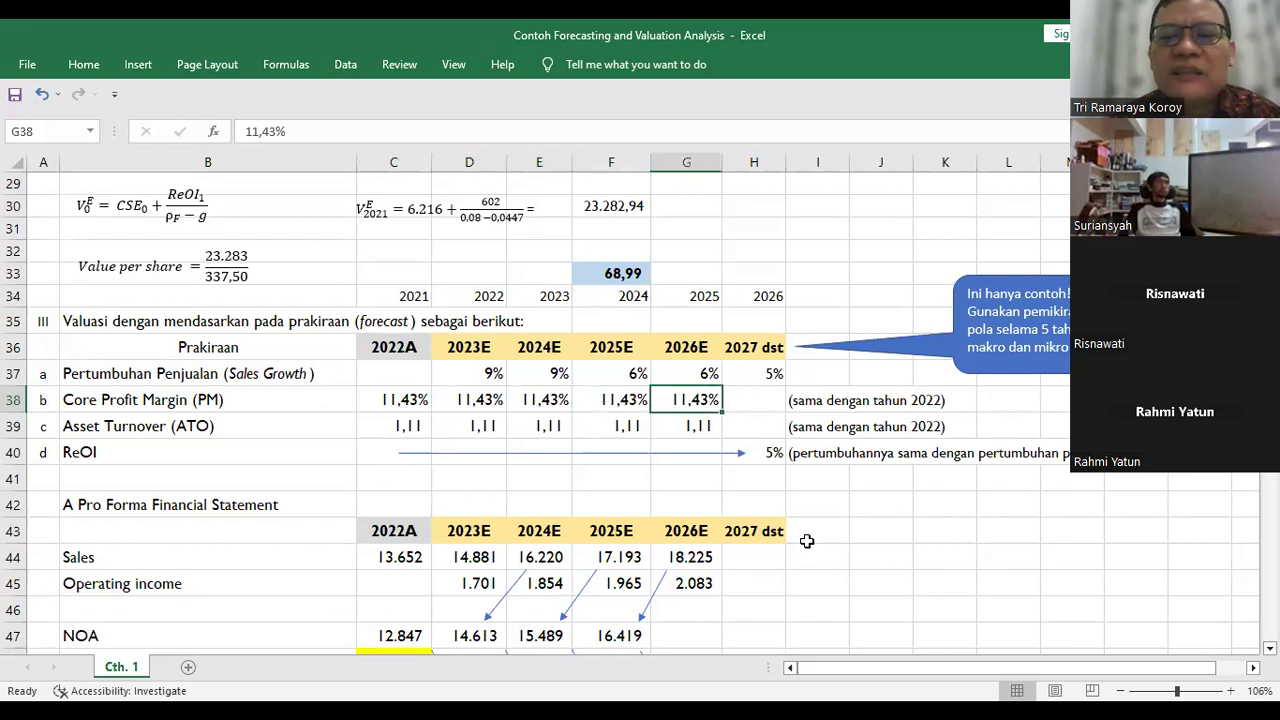
Step: Compare the Core Profit Margin forecasts for 2023E to 2026E with the 2022A base value in C38
key("Left")
key("Left")
key("Left")
key("Left")
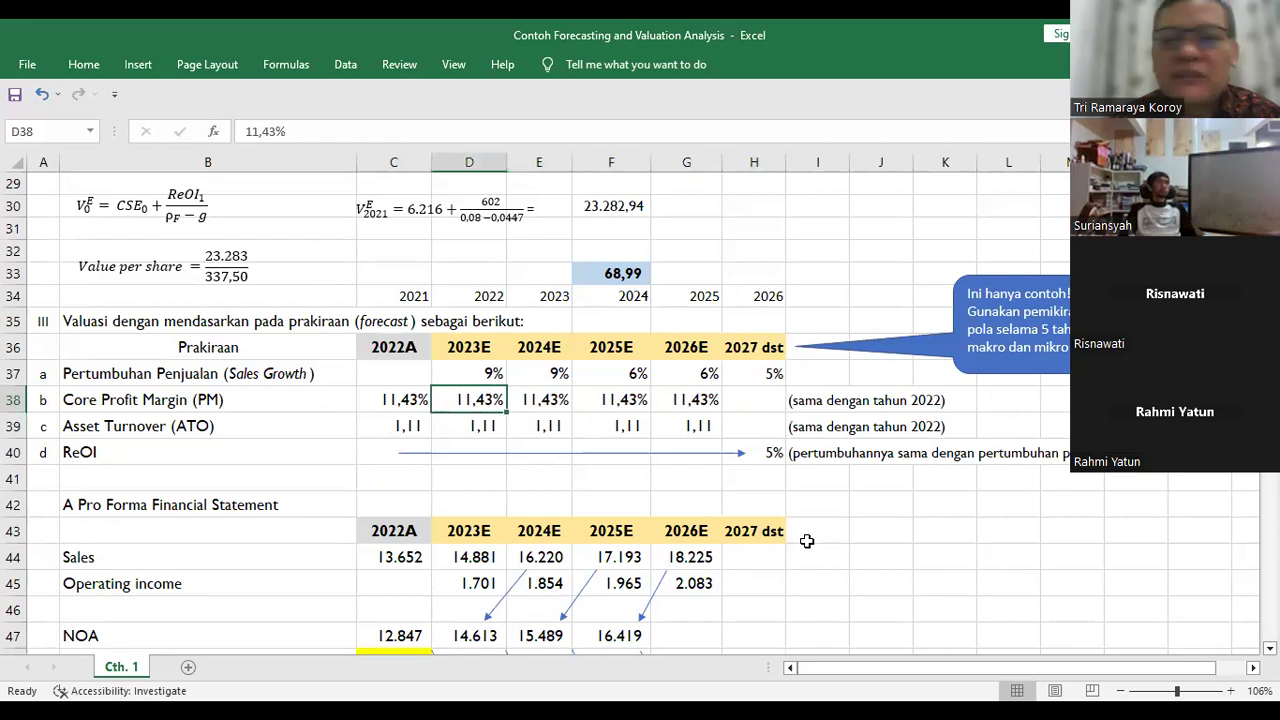
key("Right")
key("Right")
key("Right")
key("Right")
key("Left")
key("Left")
key("Left")
key("Left")
key("Left")
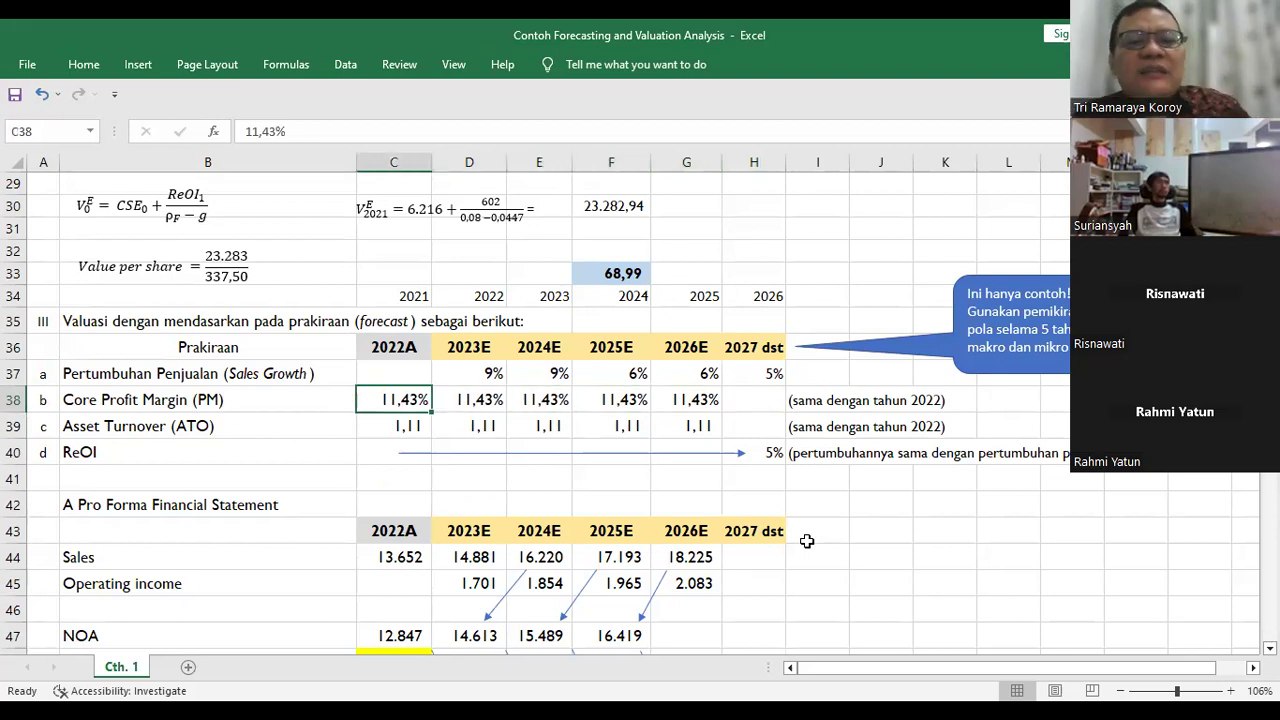
Step: Review the Core Profit Margin forecasts in row 38 and the Asset Turnover (ATO) row back to its label in B39
key("Right")
key("Right")
key("Right")
key("Right")
key("Down")
key("Left")
key("Left")
key("Left")
key("Left")
key("Left")
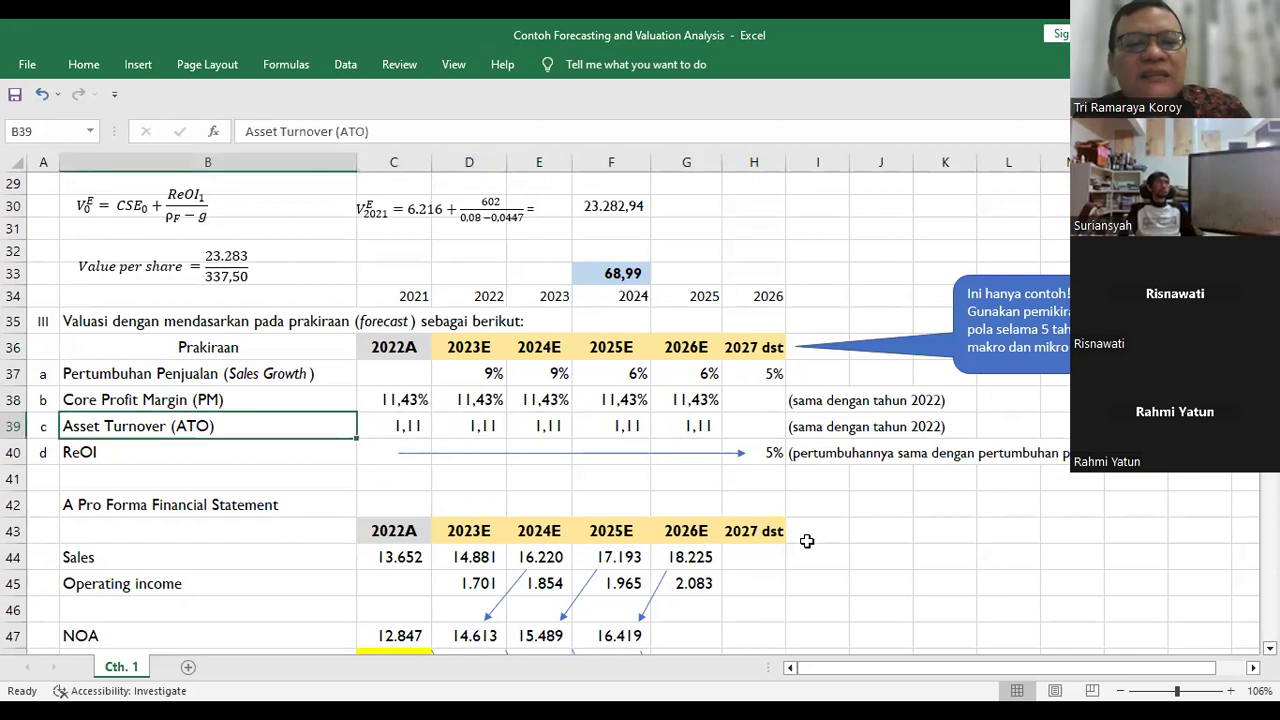
Step: Examine the 2023E Asset Turnover in D39 and the Core Profit Margin for 2023E to 2025E in row 38
key("Right")
key("Down")
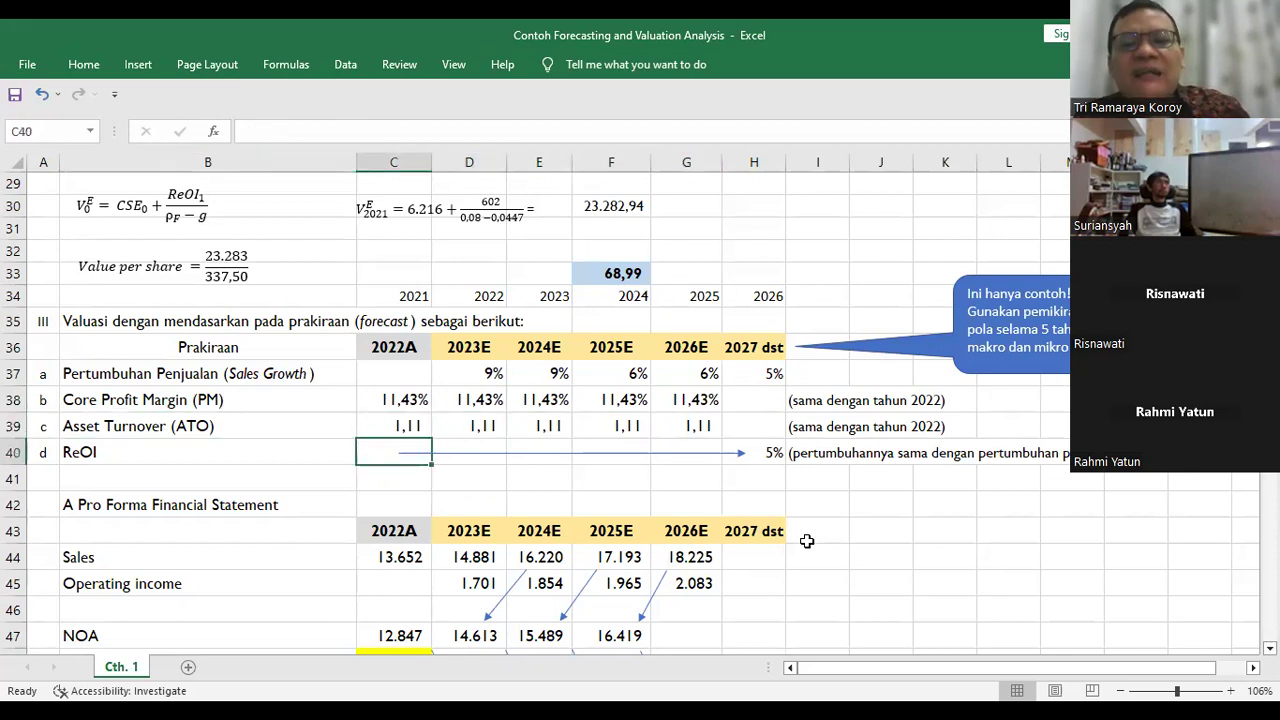
key("Right")
key("Up")
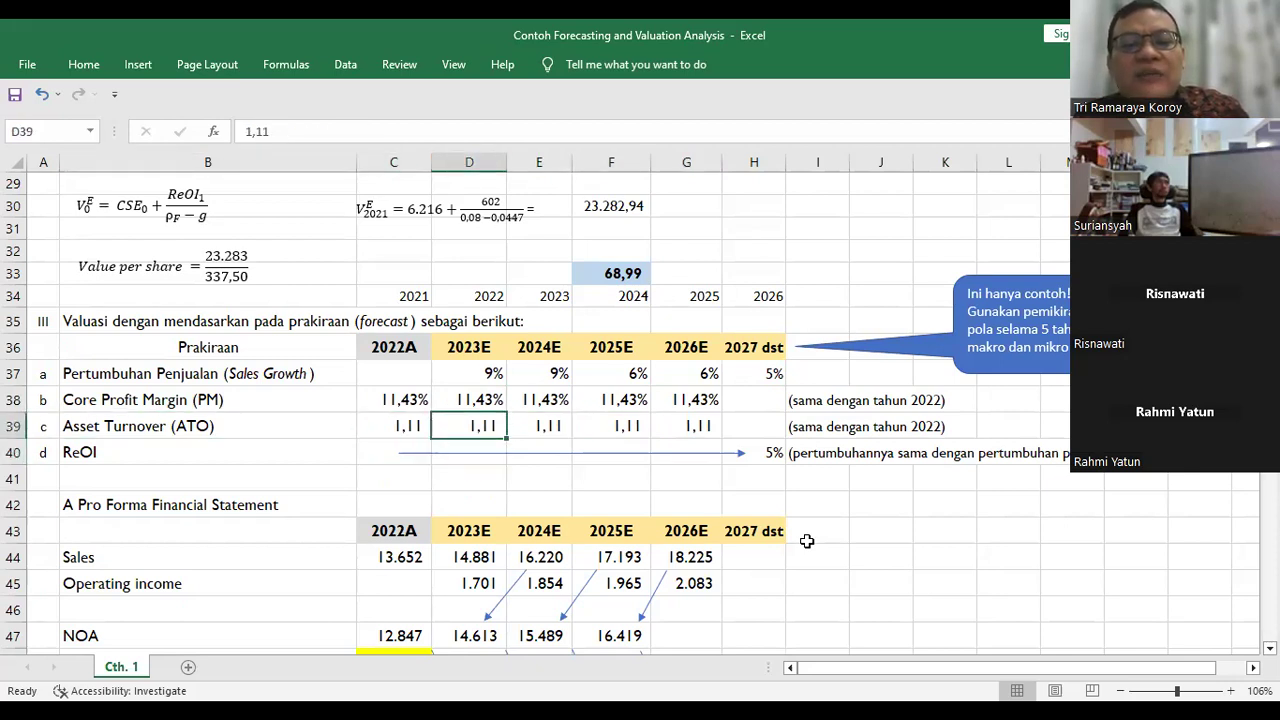
key("Up")
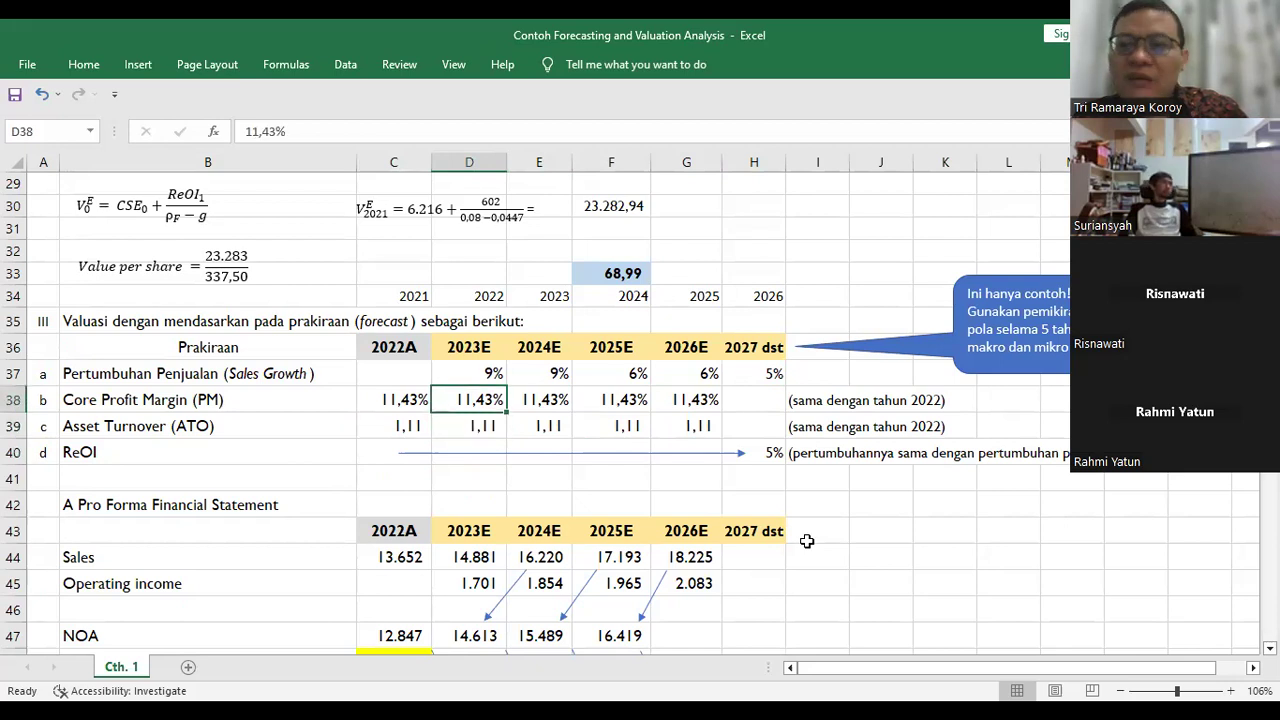
key("Right")
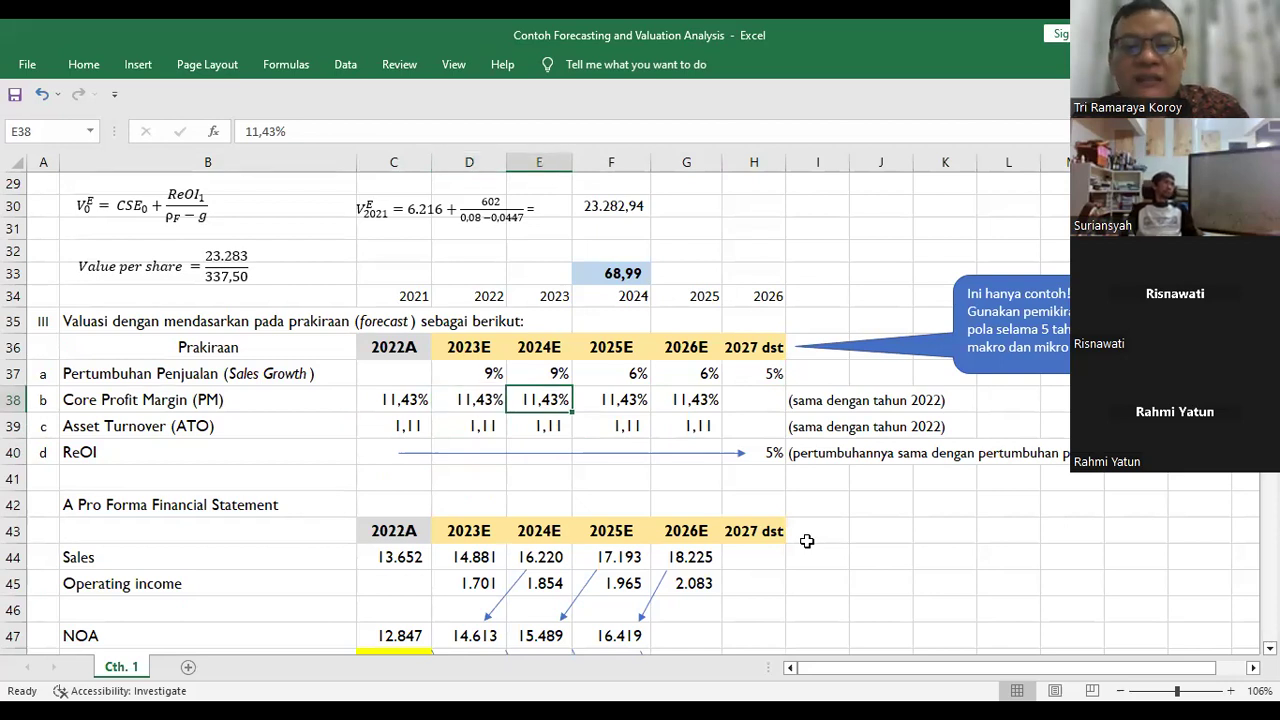
key("Right")
key("Right")
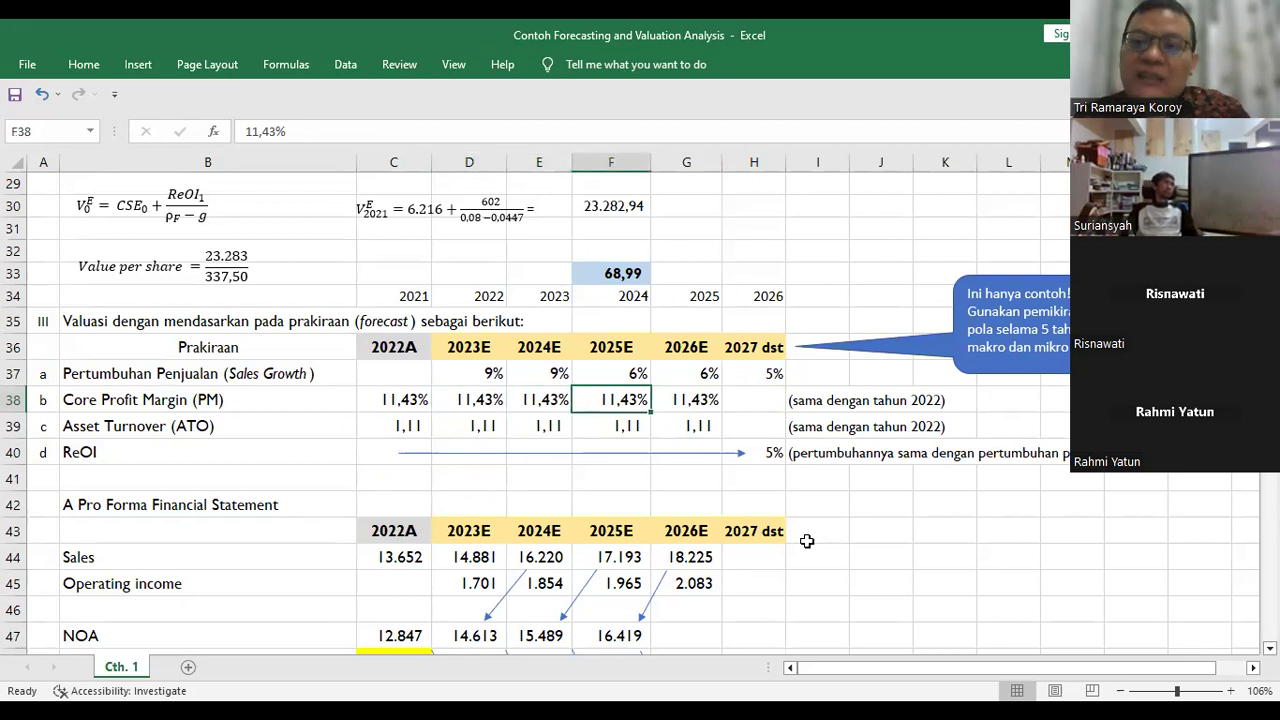
Step: Examine the 2026E column of the pro forma financial statement, from Sales and Operating income down to row 50 above ReOI
key("Down")
key("Down")
key("Down")
key("Down")
key("Down")
key("Down")
key("Down")
key("Down")
key("Down")
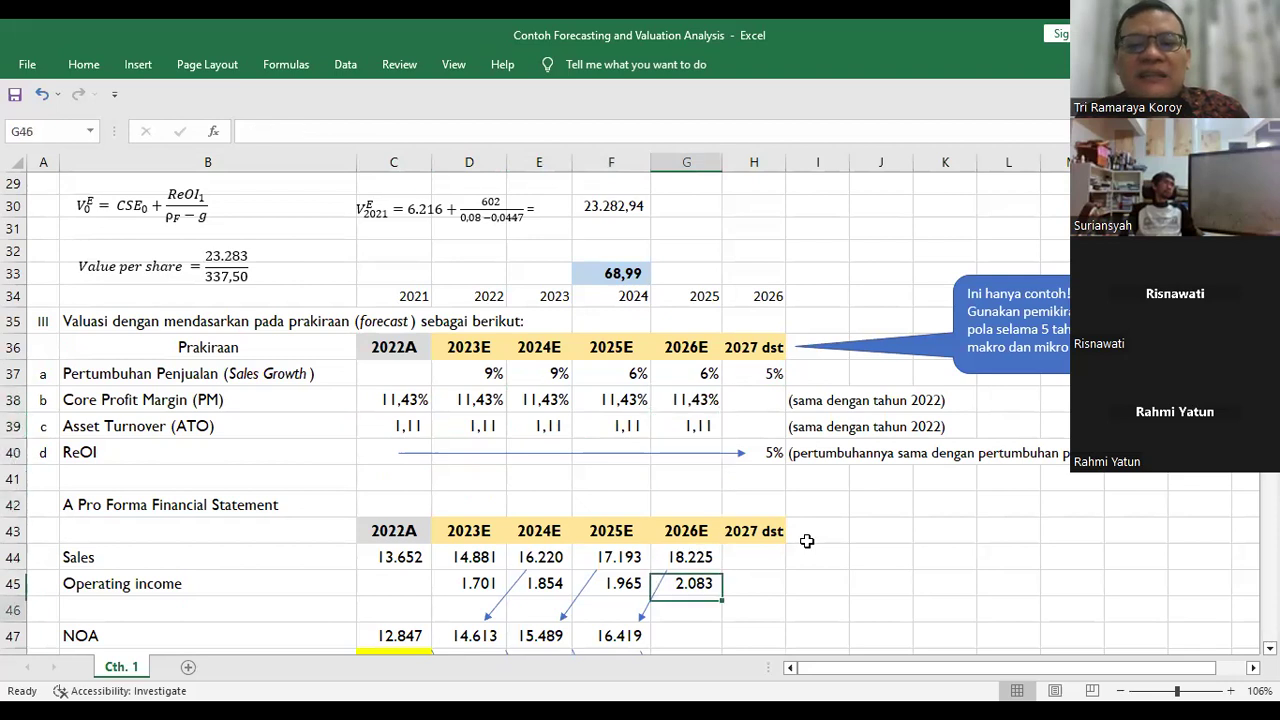
key("Up")
key("Up")
key("Up")
key("Up")
key("Down")
key("Down")
key("Down")
key("Down")
key("Down")
key("Down")
key("Down")
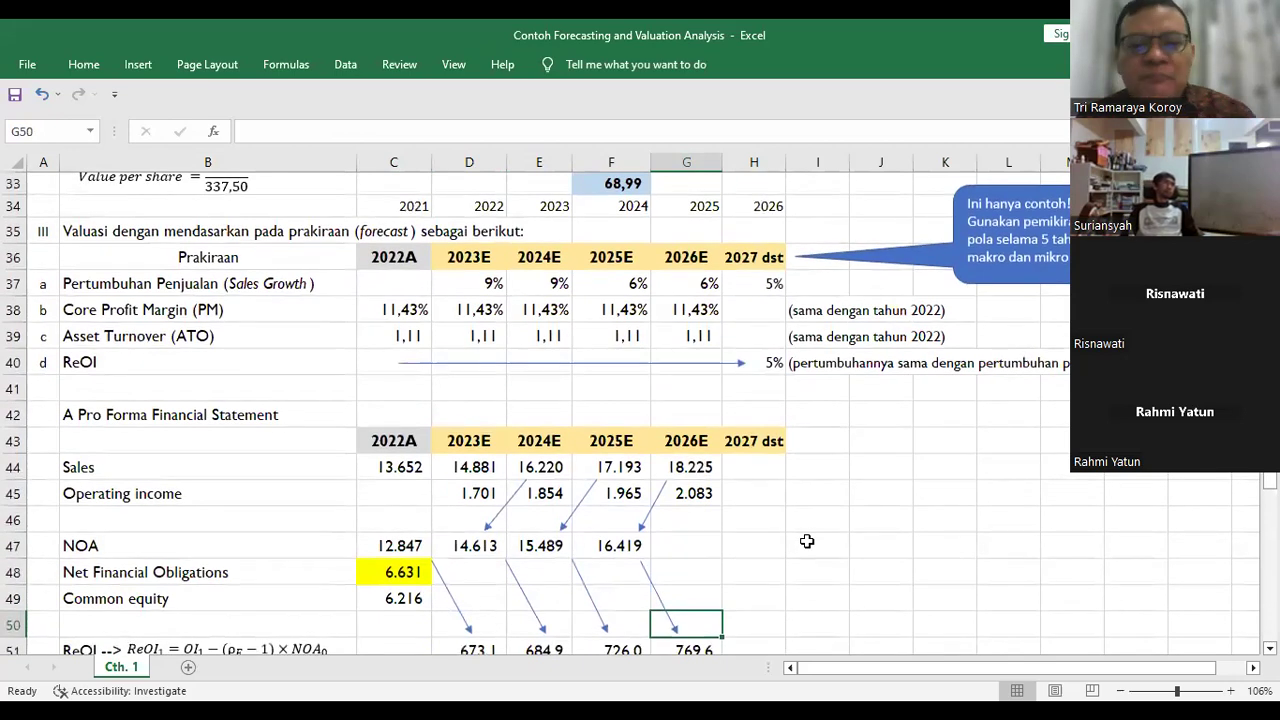
Step: Return up the 2026E column from the pro forma statement to the Sales Growth forecast in G37
key("Up")
key("Up")
key("Up")
key("Up")
key("Up")
key("Up")
key("Up")
key("Up")
key("Up")
key("Up")
key("Up")
key("Up")
key("Up")
key("Up")
key("Up")
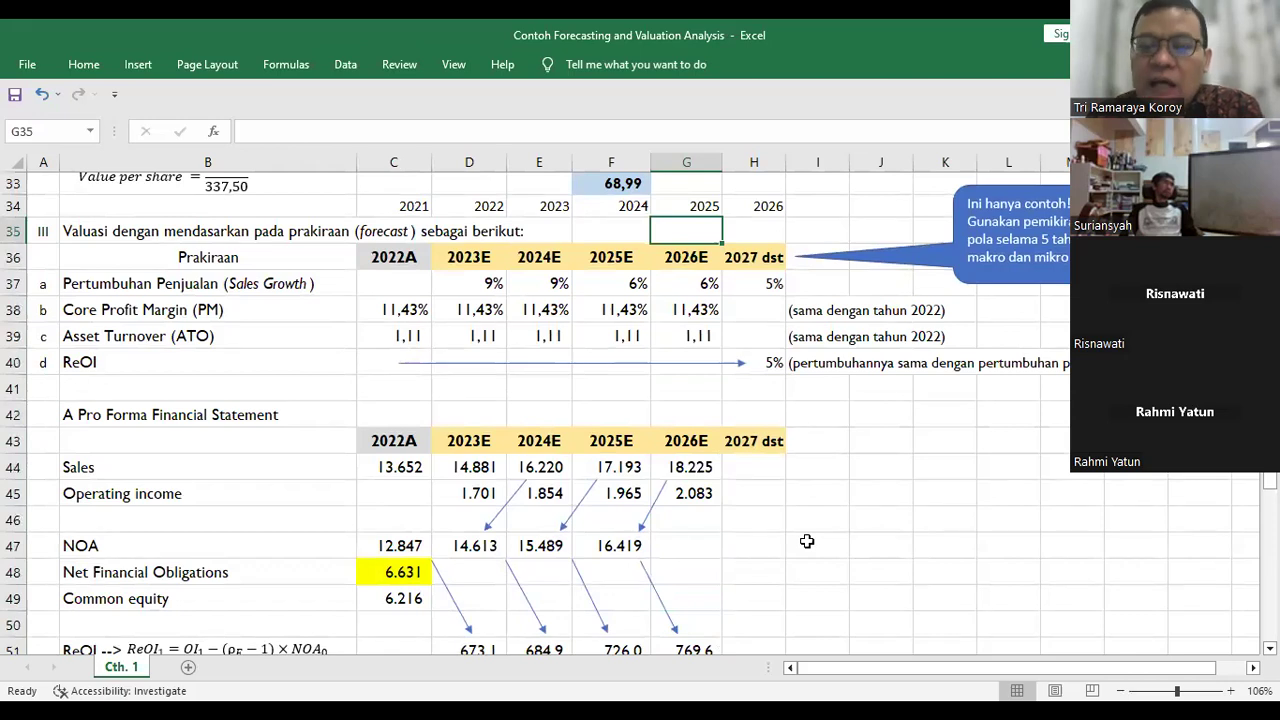
key("Down")
key("Down")
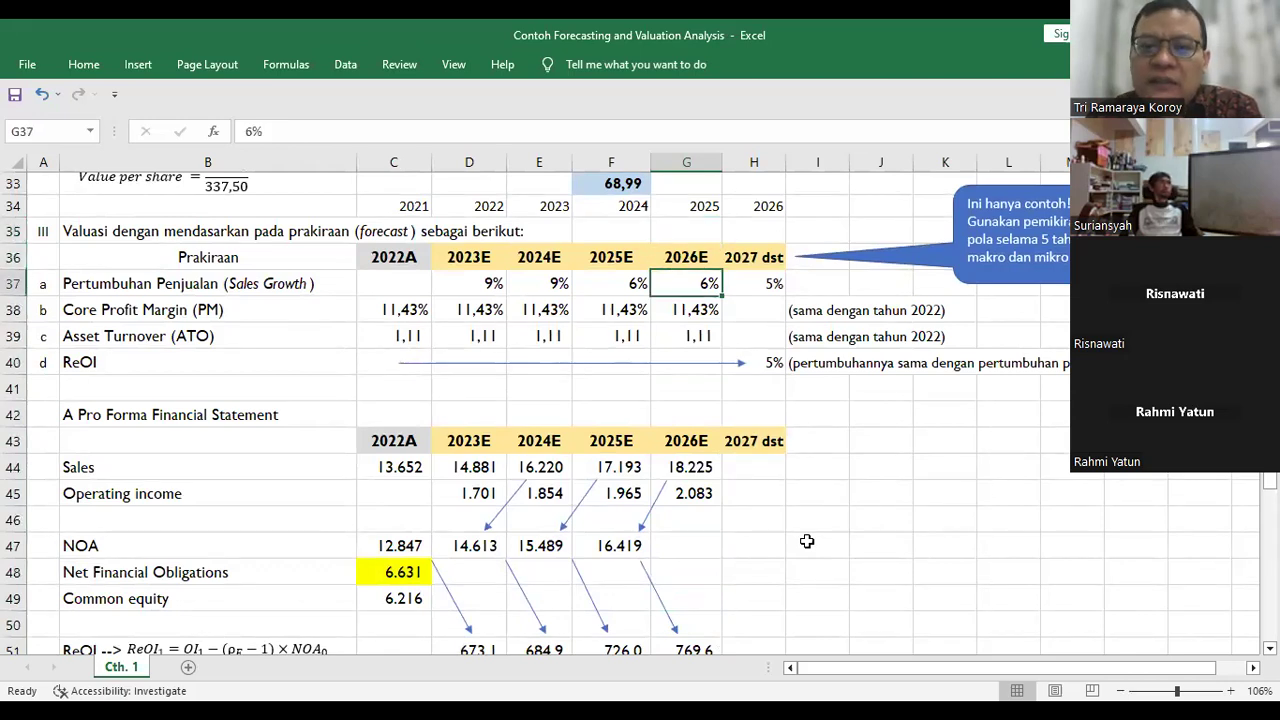
Step: Trace the Core Profit Margin row from 2026E back to the 2022A base value in C38 and on to 2024E
key("Down")
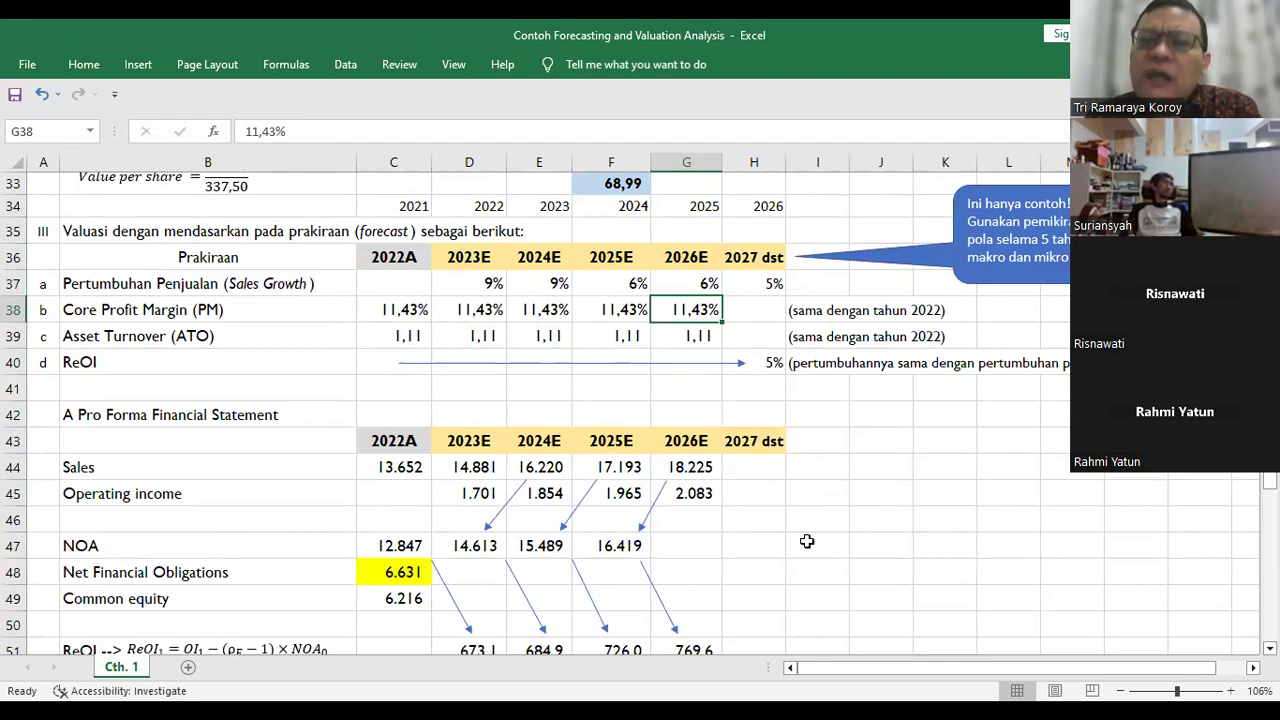
key("Left")
key("Left")
key("Left")
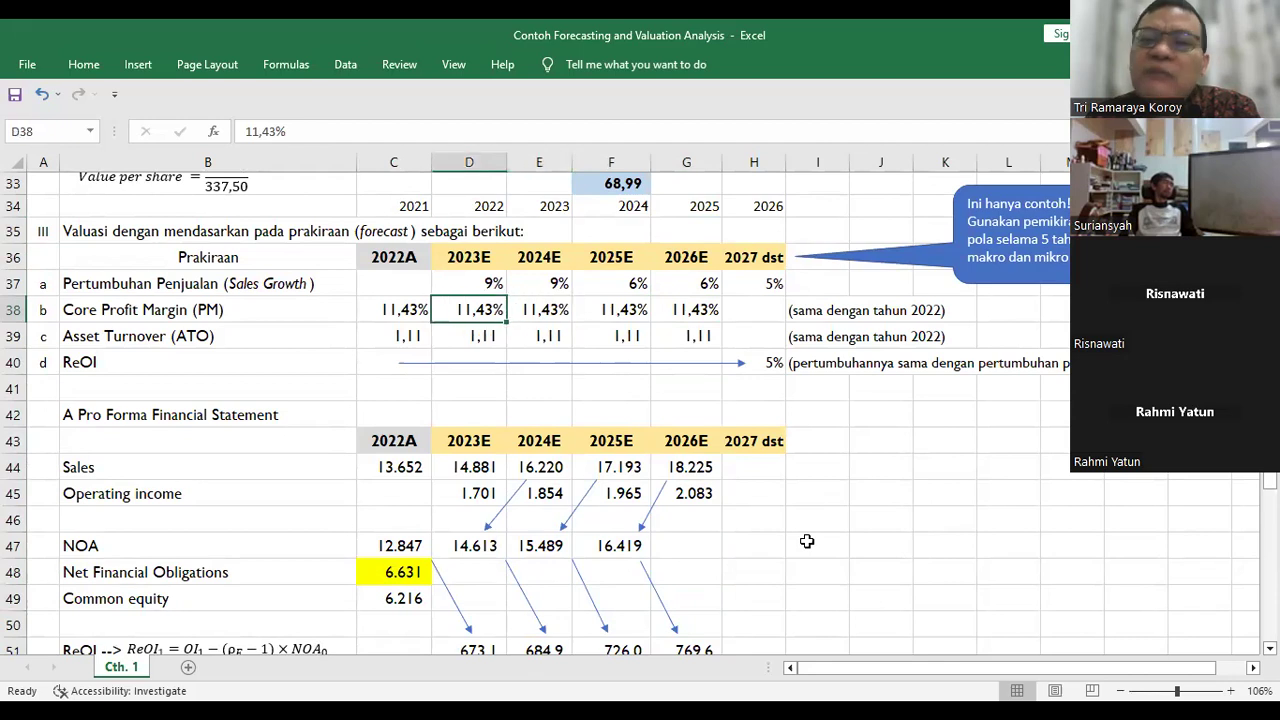
key("Left")
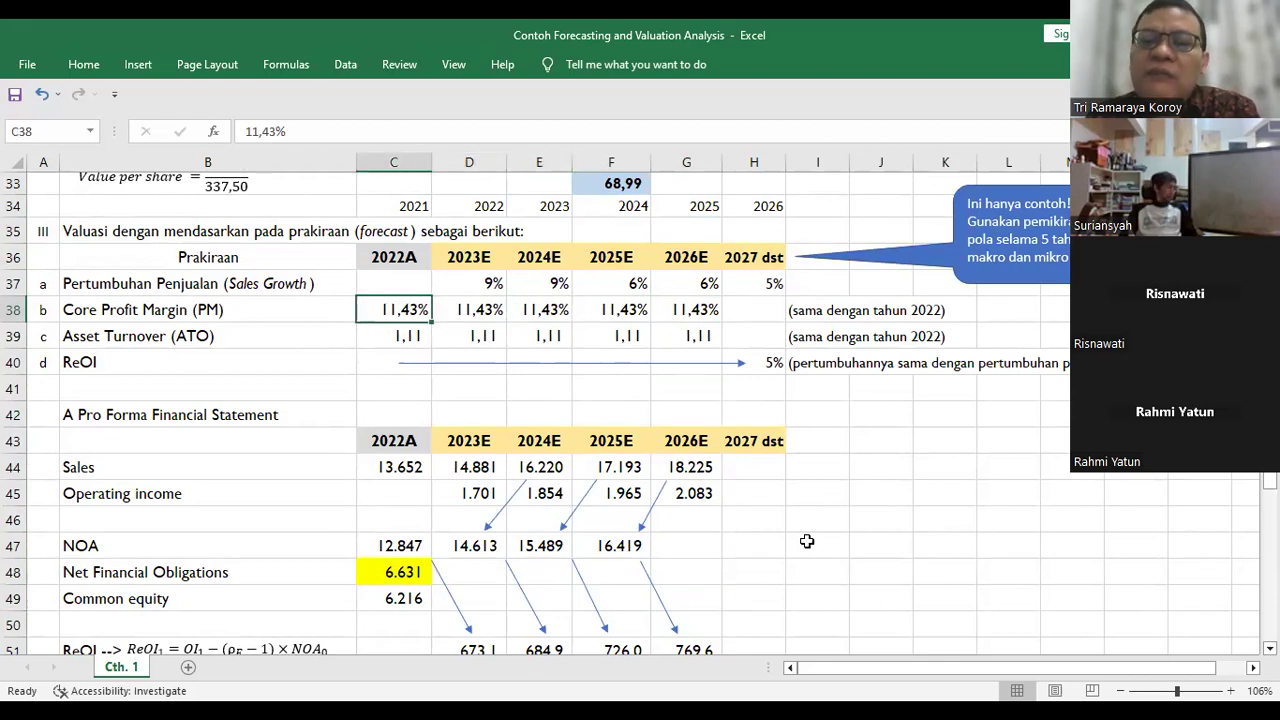
key("Right")
key("Right")
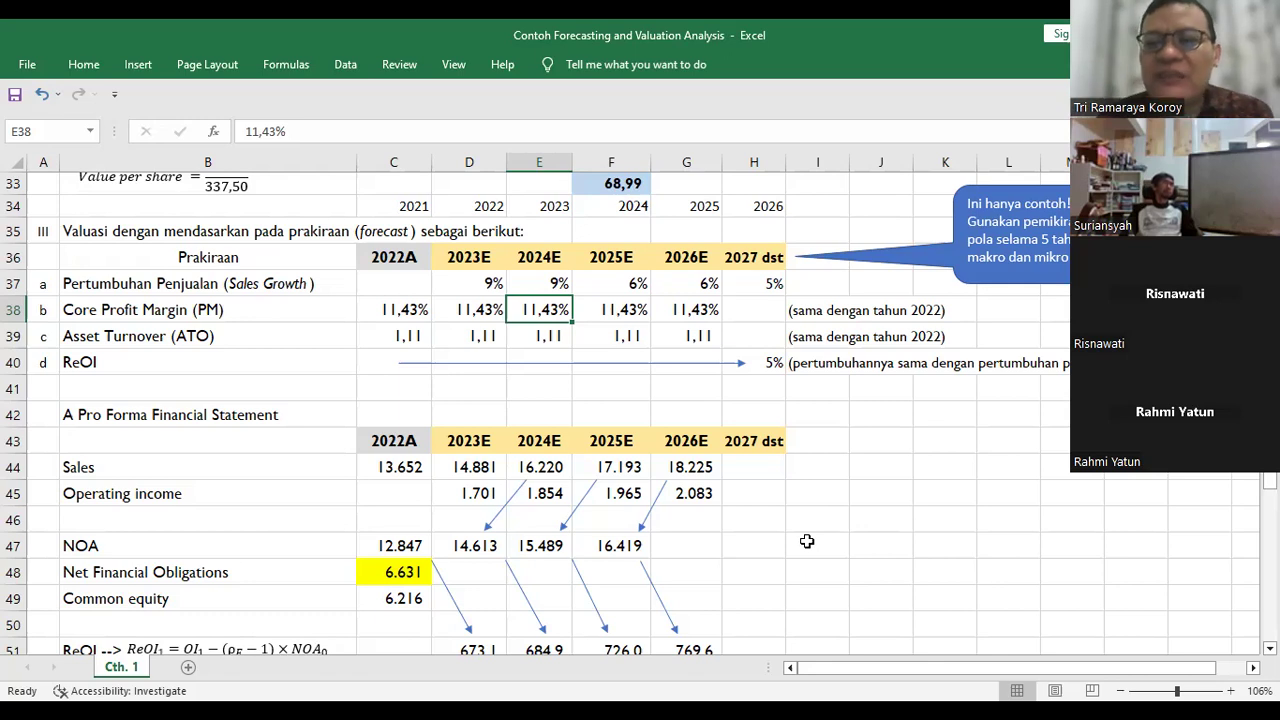
Step: Compare the Core Profit Margin values from 2022A through 2026E across row 38
key("Down")
key("Up")
key("Left")
key("Left")
key("Right")
key("Right")
key("Right")
key("Right")
key("Left")
key("Left")
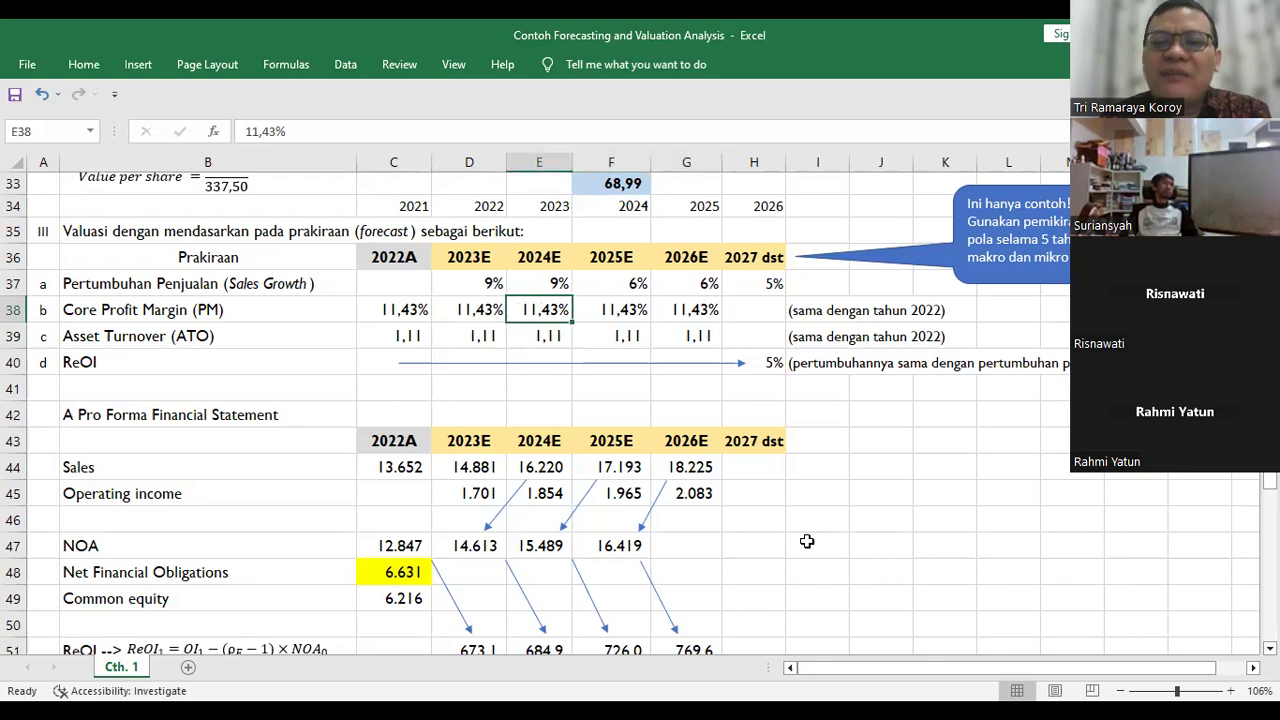
Step: Check the Asset Turnover values for 2022A to 2024E in row 39 and inspect the 2024E Sales formula in E44
key("Left")
key("Left")
key("Down")
key("Right")
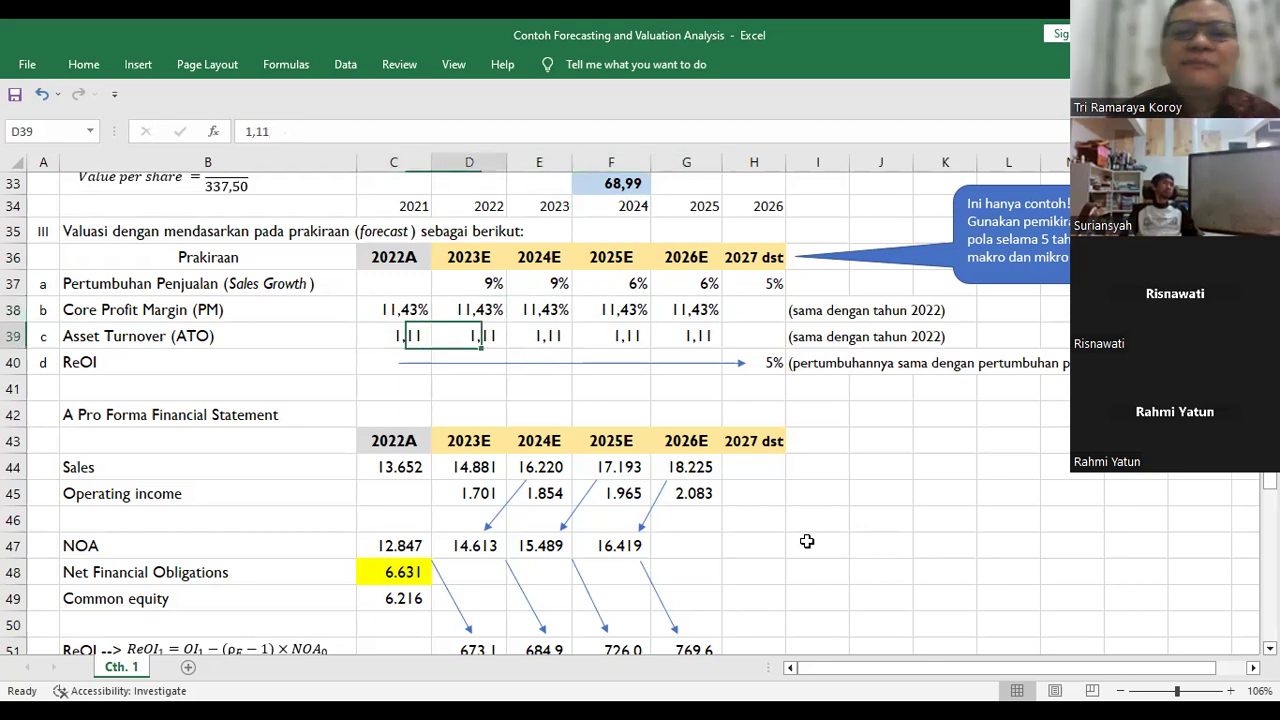
key("Right")
key("Down")
key("Down")
key("Down")
key("Down")
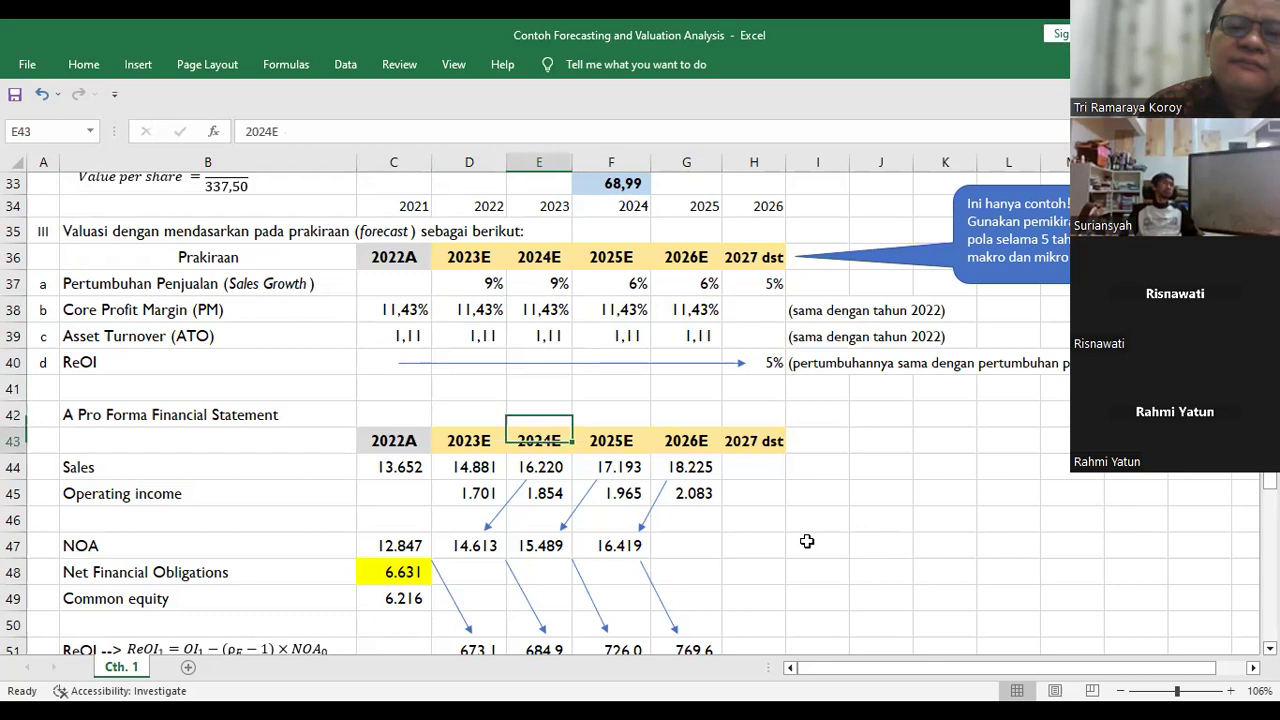
key("Down")
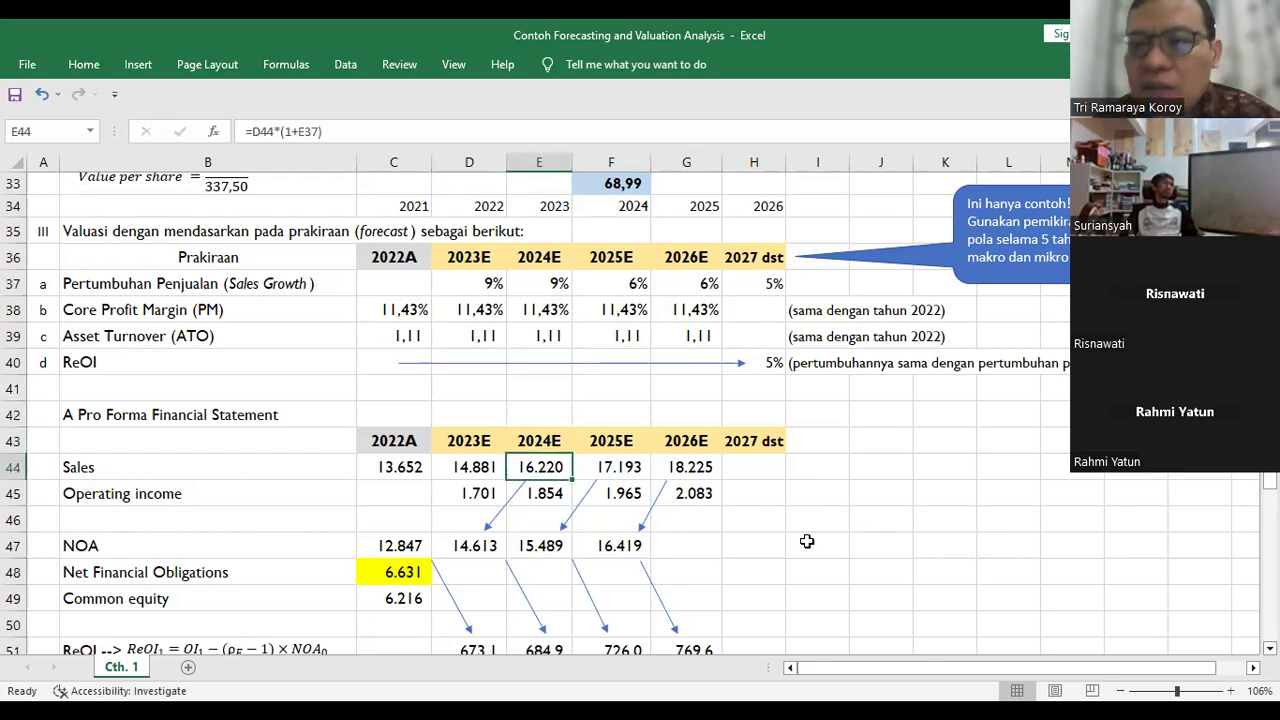
Step: Follow the 2024E column from the forecast assumptions through the pro forma statement to the Continuing Value row 56
key("Up")
key("Up")
key("Up")
key("Up")
key("Up")
key("Down")
key("Down")
key("Down")
key("Down")
key("Down")
key("Down")
key("Down")
key("Down")
key("Down")
key("Down")
key("Down")
key("Down")
key("Down")
key("Down")
key("Down")
key("Down")
key("Down")
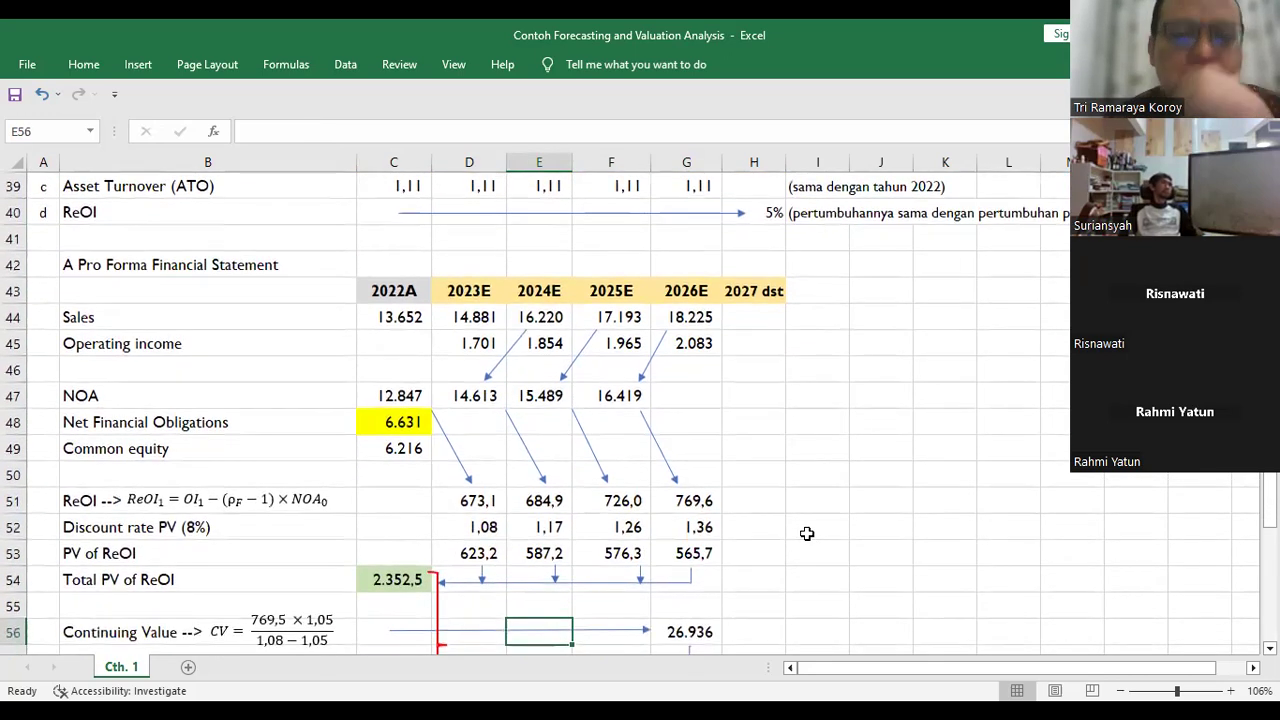
Step: View the Continuing Value, Enterprise Value and Value of equity rows, and return to the forecast assumptions in section III
scroll(807, 541, "down", 2)
left_click(678, 470)
left_click(707, 575)
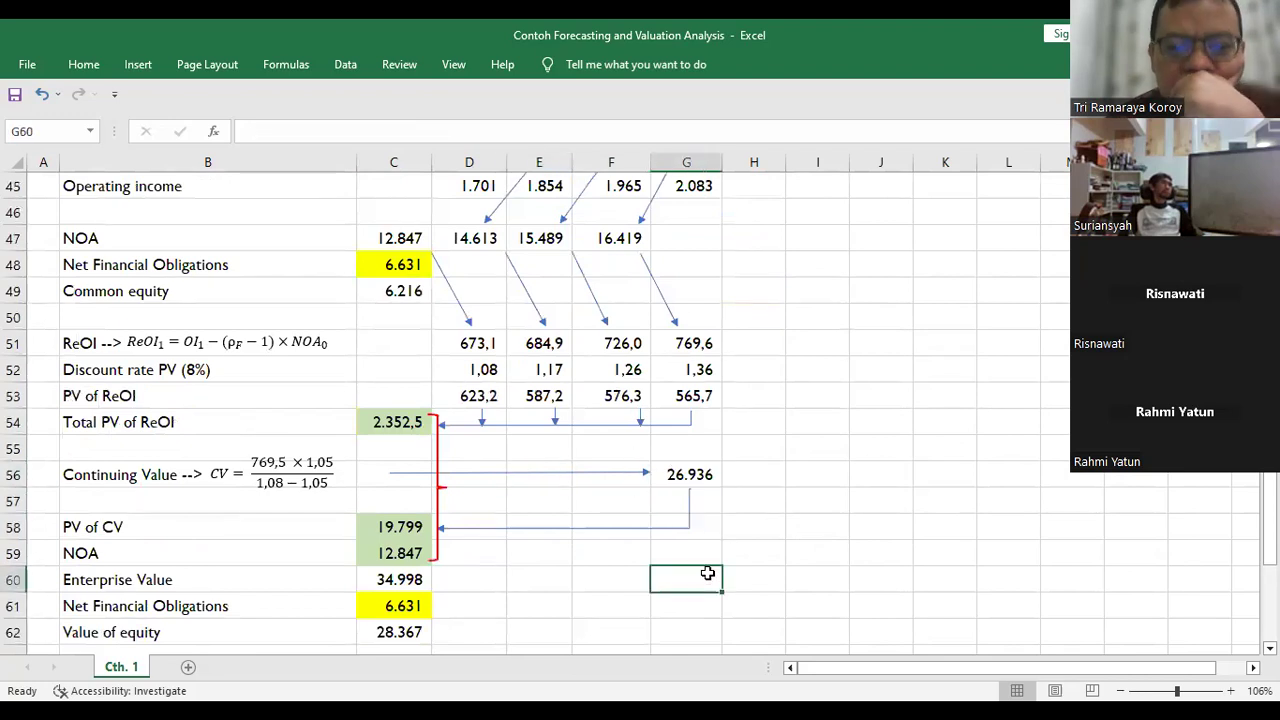
scroll(708, 572, "up", 6)
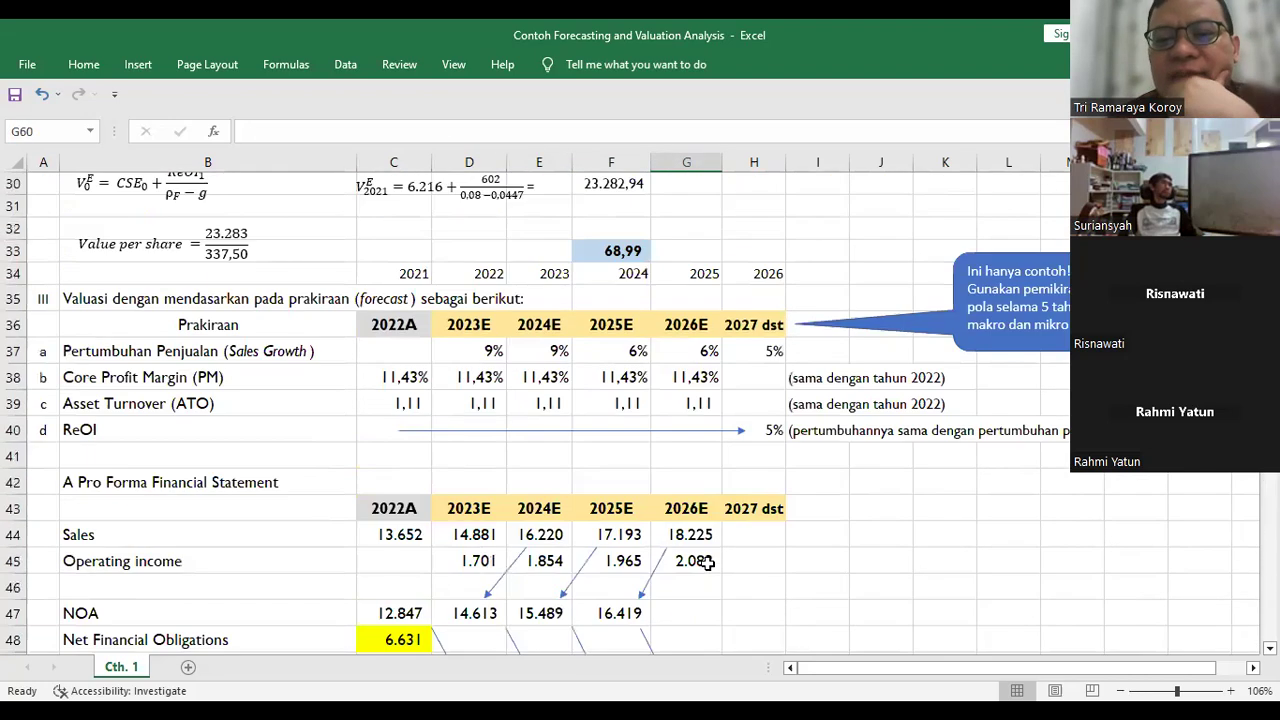
left_click(718, 544)
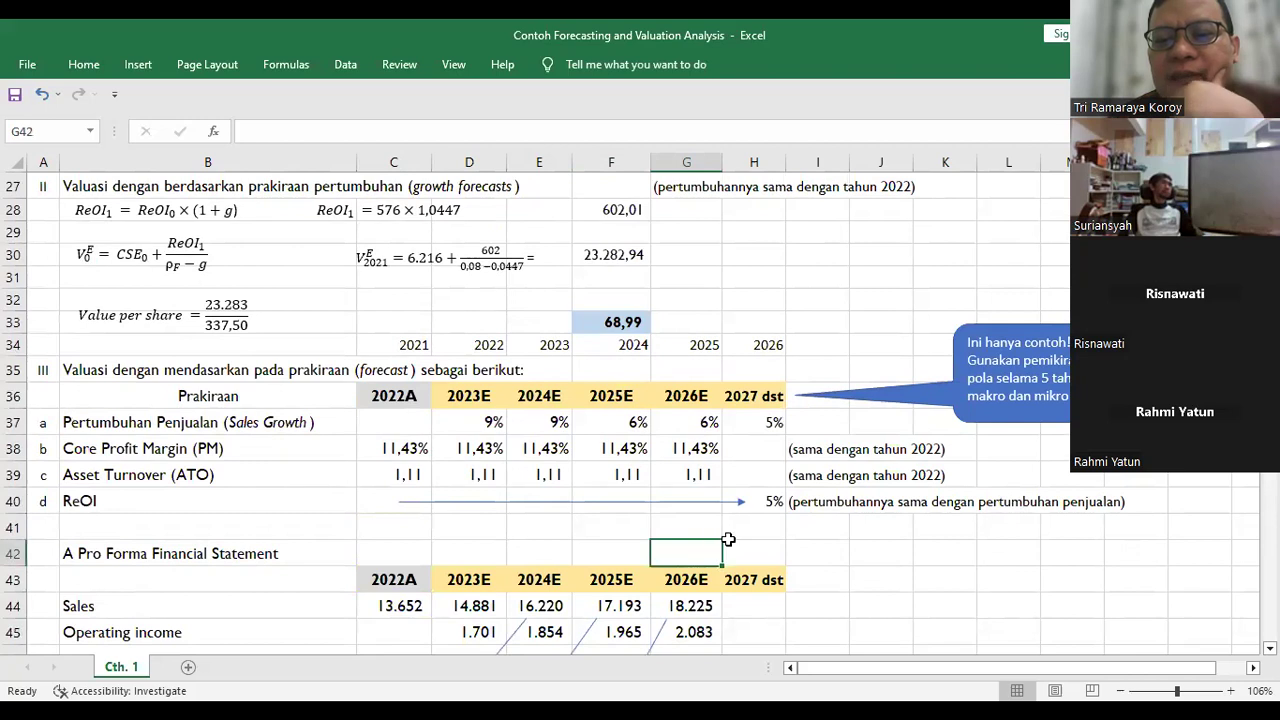
left_click(795, 545)
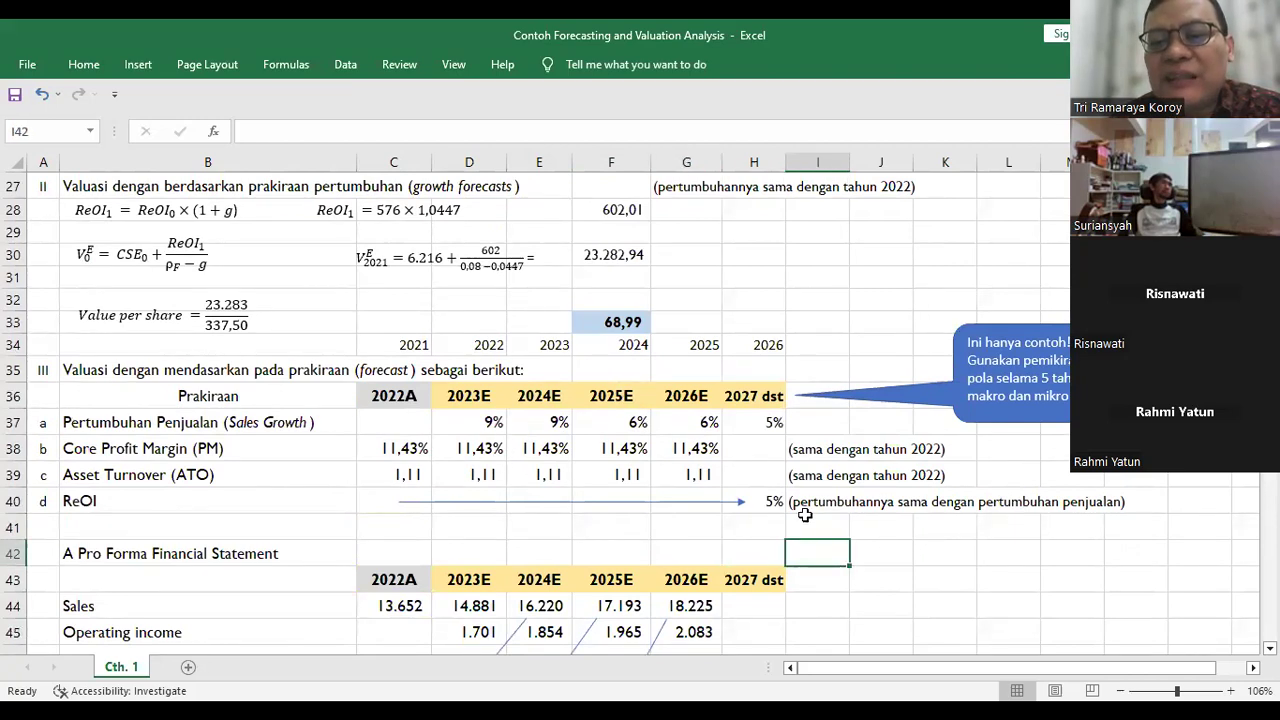
Step: Review the no-growth and growth-forecast valuations and the Company Information, ending back at the forecast assumptions
scroll(809, 532, "down", 1)
scroll(809, 532, "up", 4)
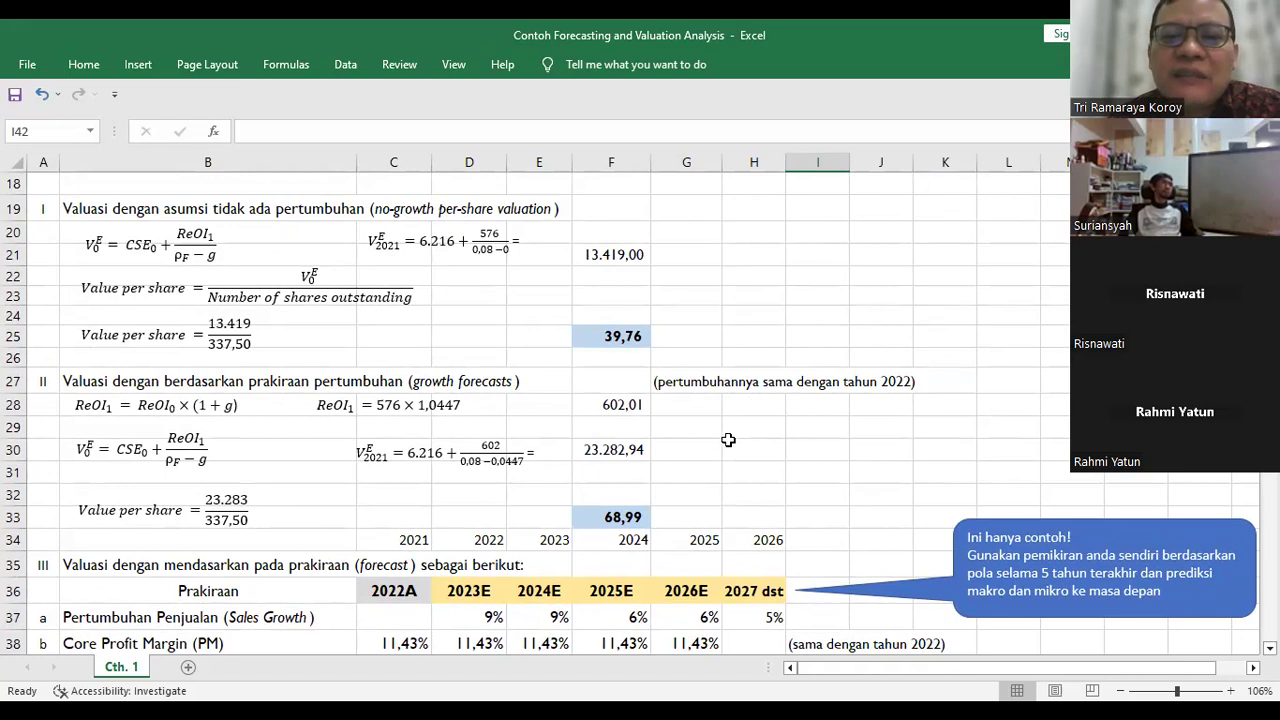
scroll(784, 322, "up", 4)
scroll(786, 329, "down", 4)
scroll(786, 329, "down", 2)
scroll(786, 329, "up", 6)
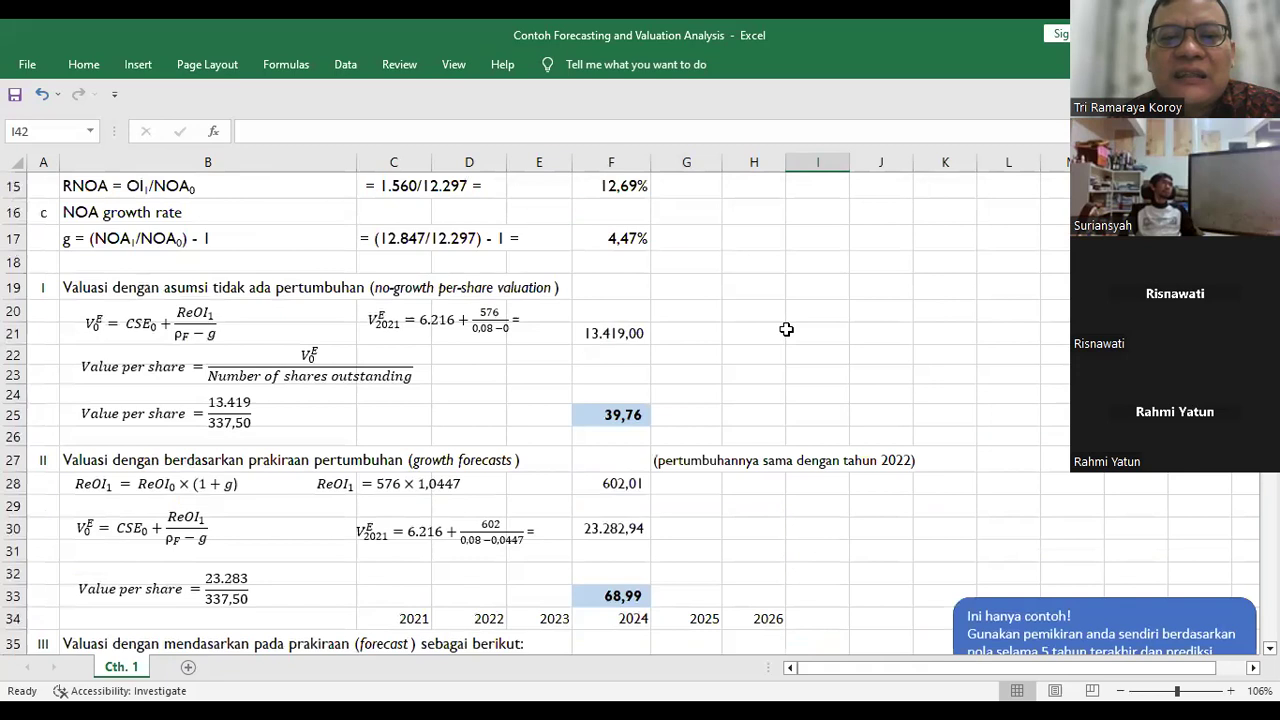
scroll(786, 329, "up", 3)
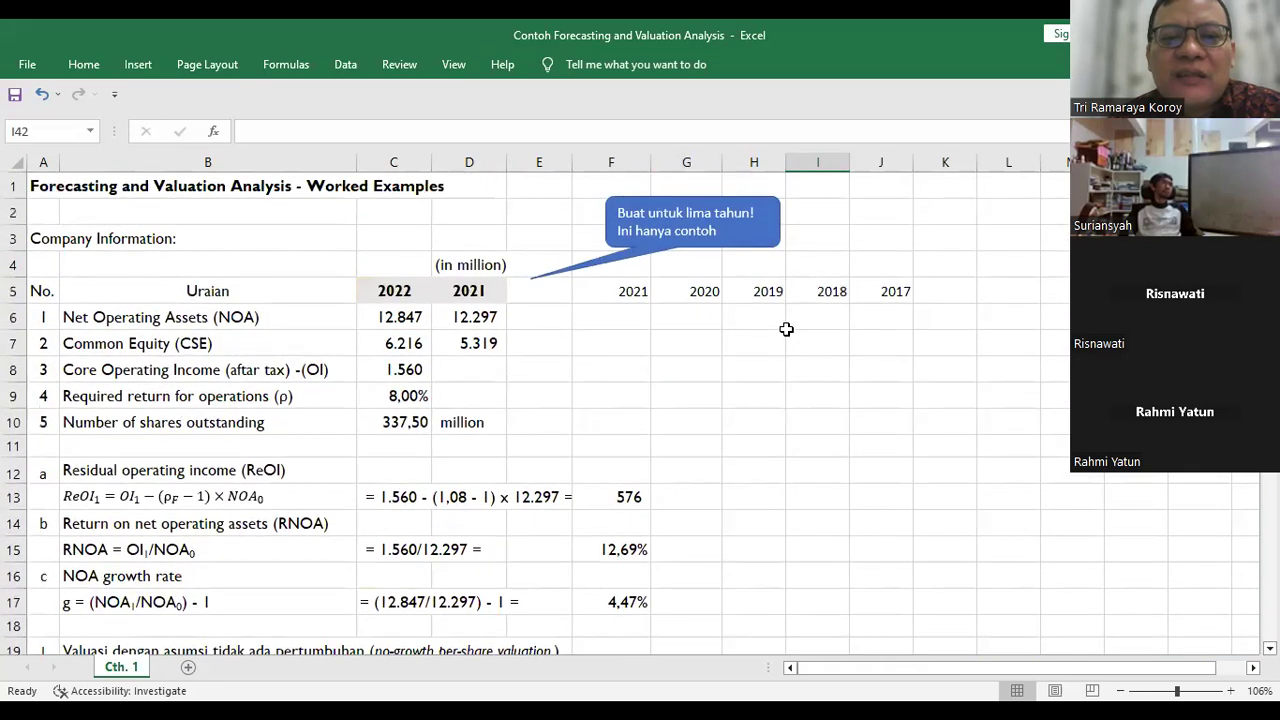
scroll(786, 329, "down", 6)
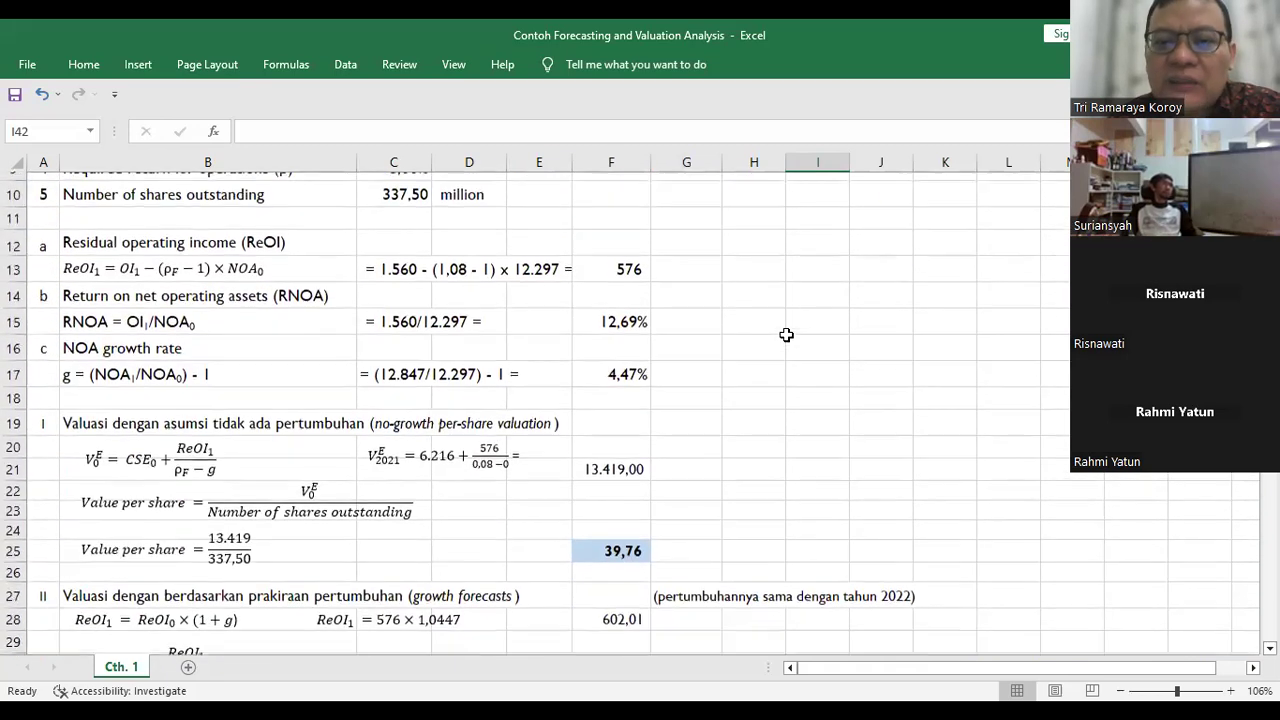
scroll(786, 341, "down", 3)
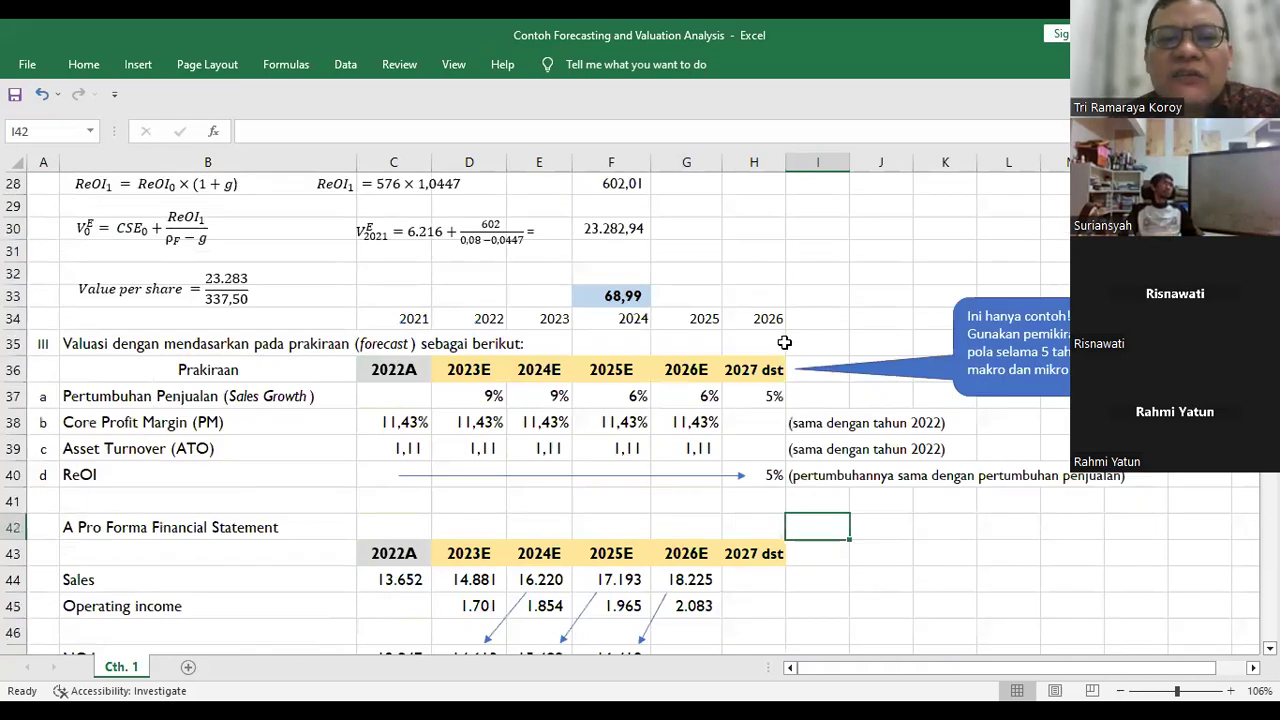
Step: Examine section IV, which compares the share price (Harga saham) with the fundamental share value in rows 66 to 68
scroll(785, 343, "down", 10)
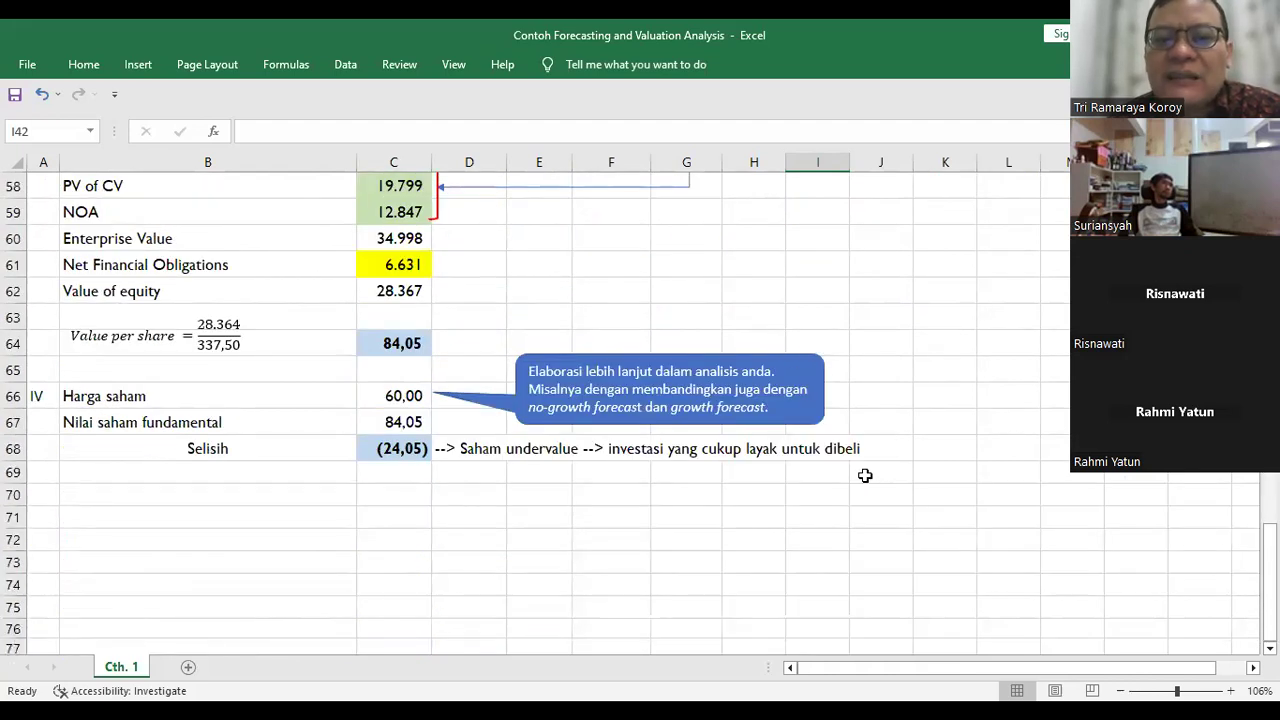
scroll(866, 475, "down", 1)
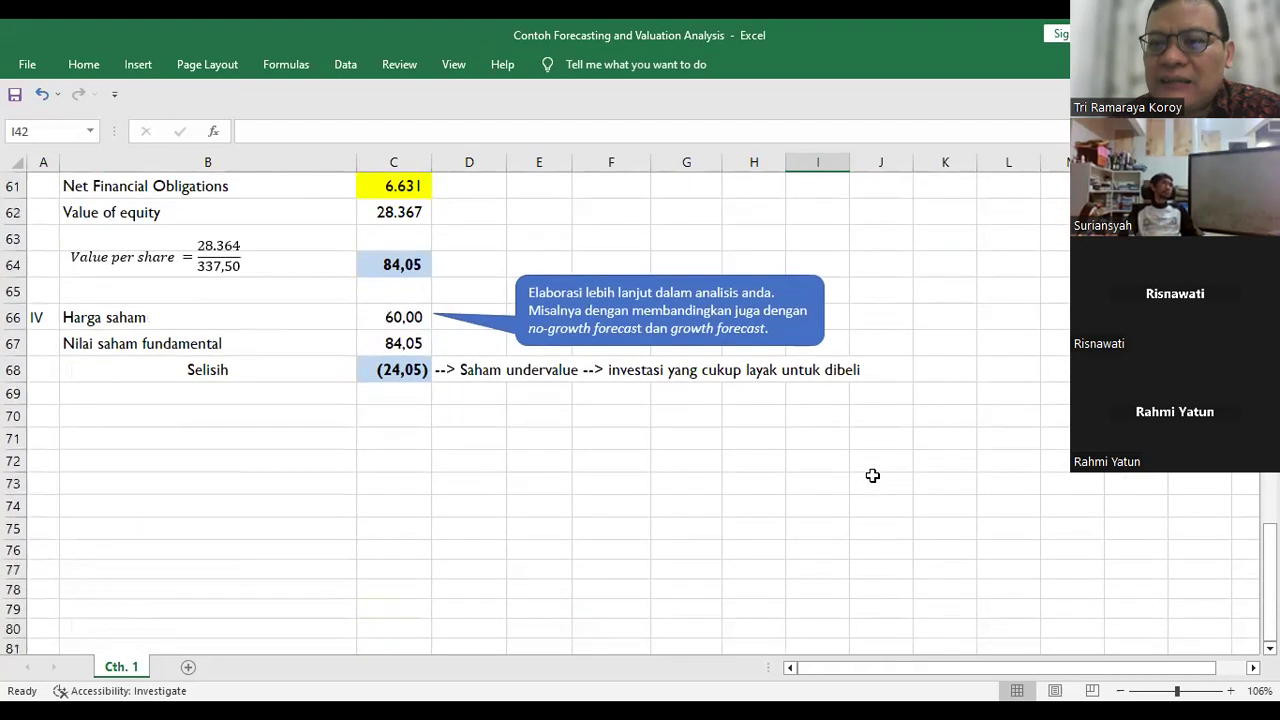
scroll(870, 476, "up", 2)
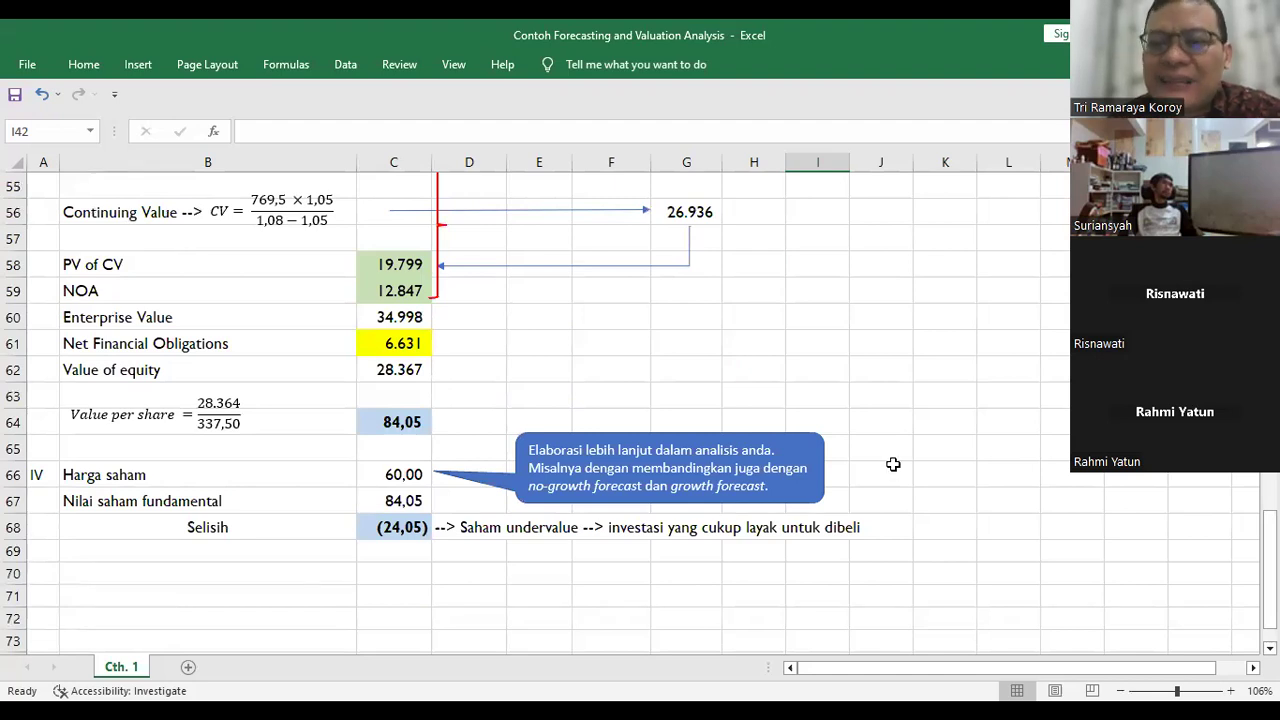
scroll(893, 464, "down", 1)
Step: Return to the Company Information and examine the empty five-year history area under the 2021 to 2017 headings
scroll(893, 464, "up", 14)
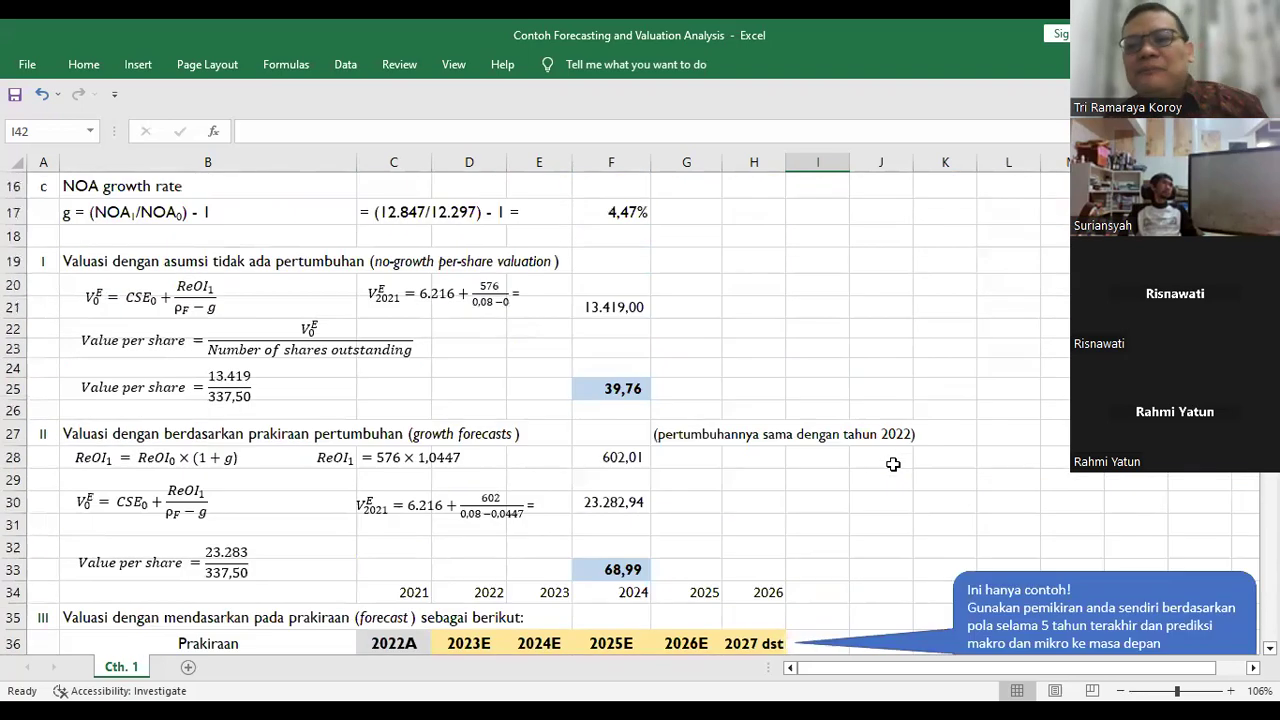
scroll(893, 464, "up", 2)
scroll(893, 464, "up", 3)
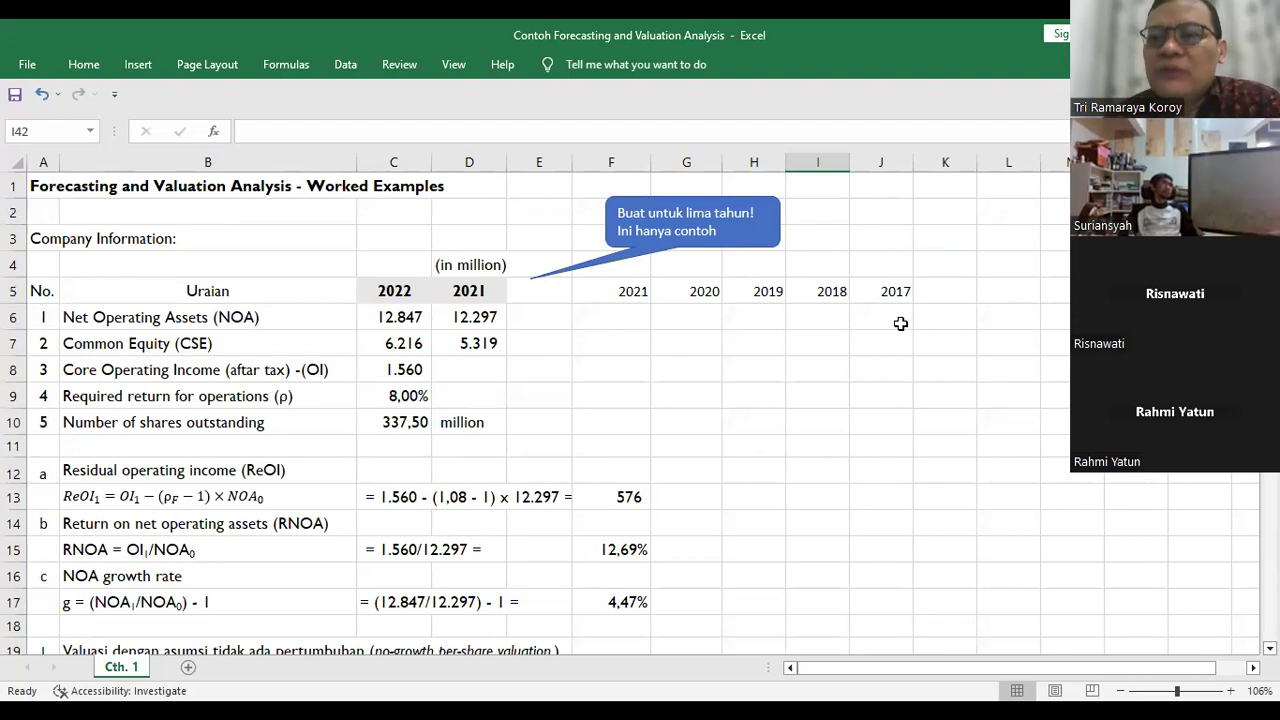
left_click(791, 325)
left_click(630, 315)
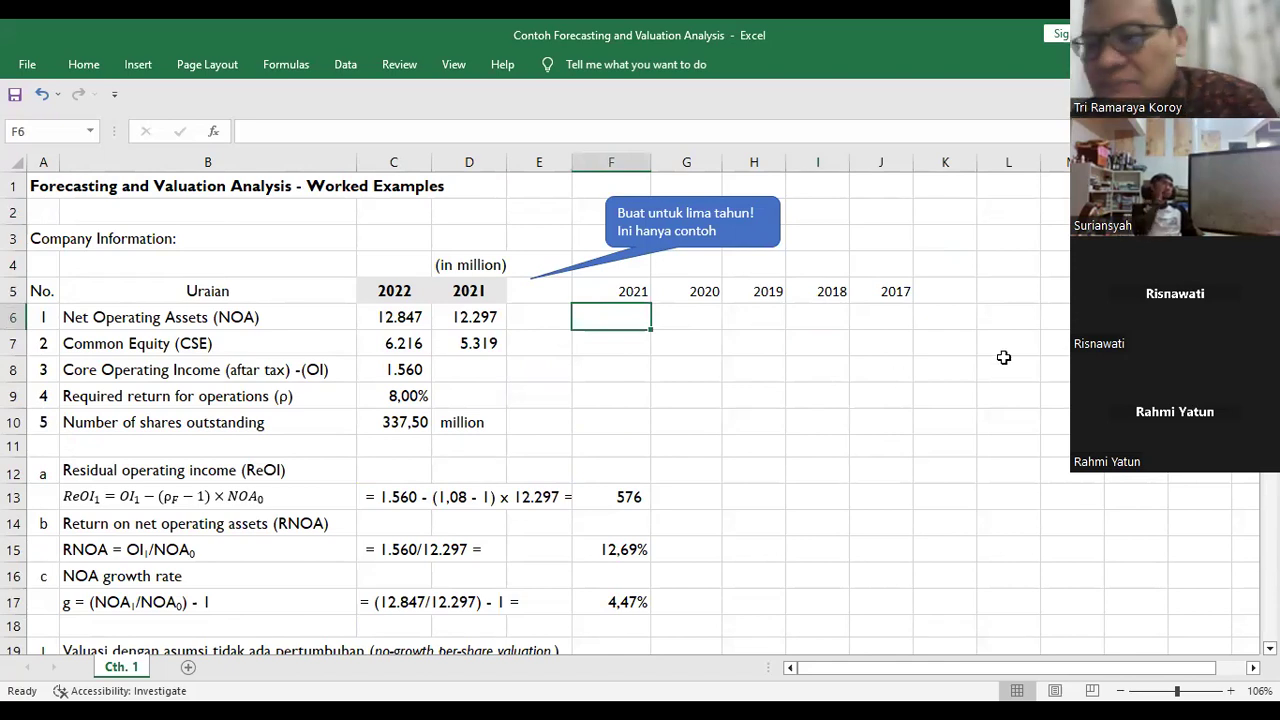
left_click(814, 443)
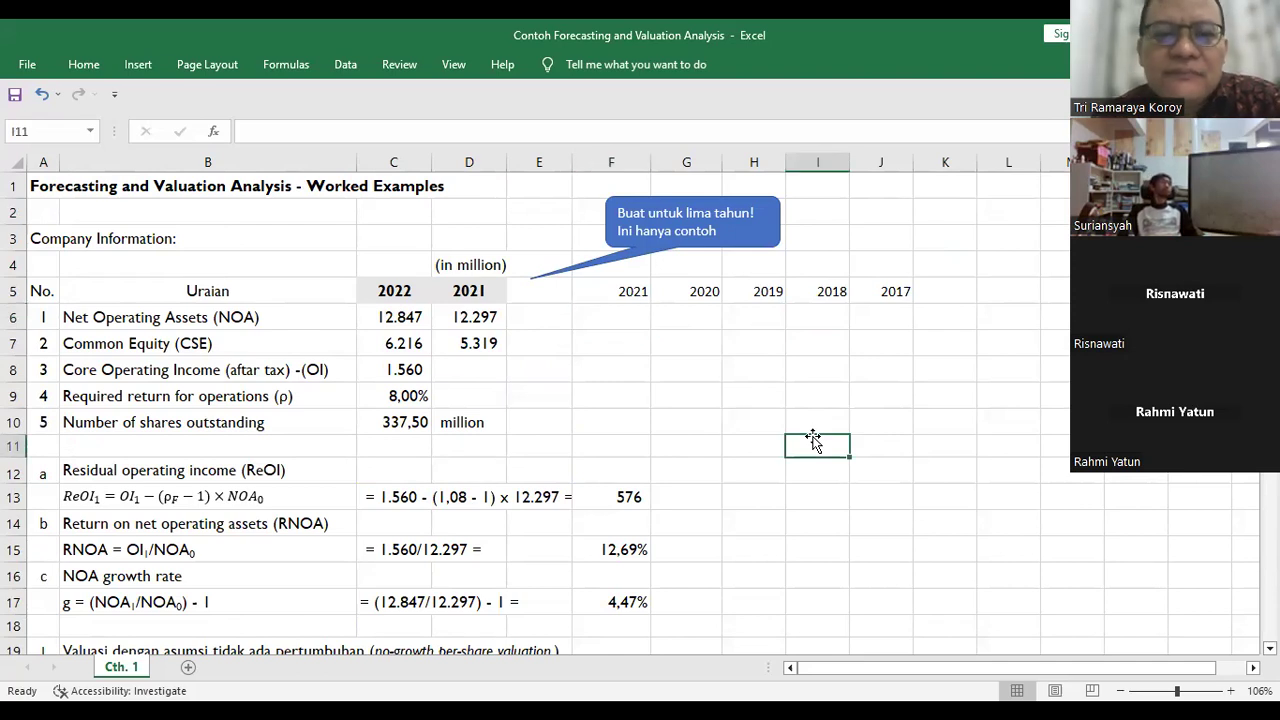
left_click(698, 349)
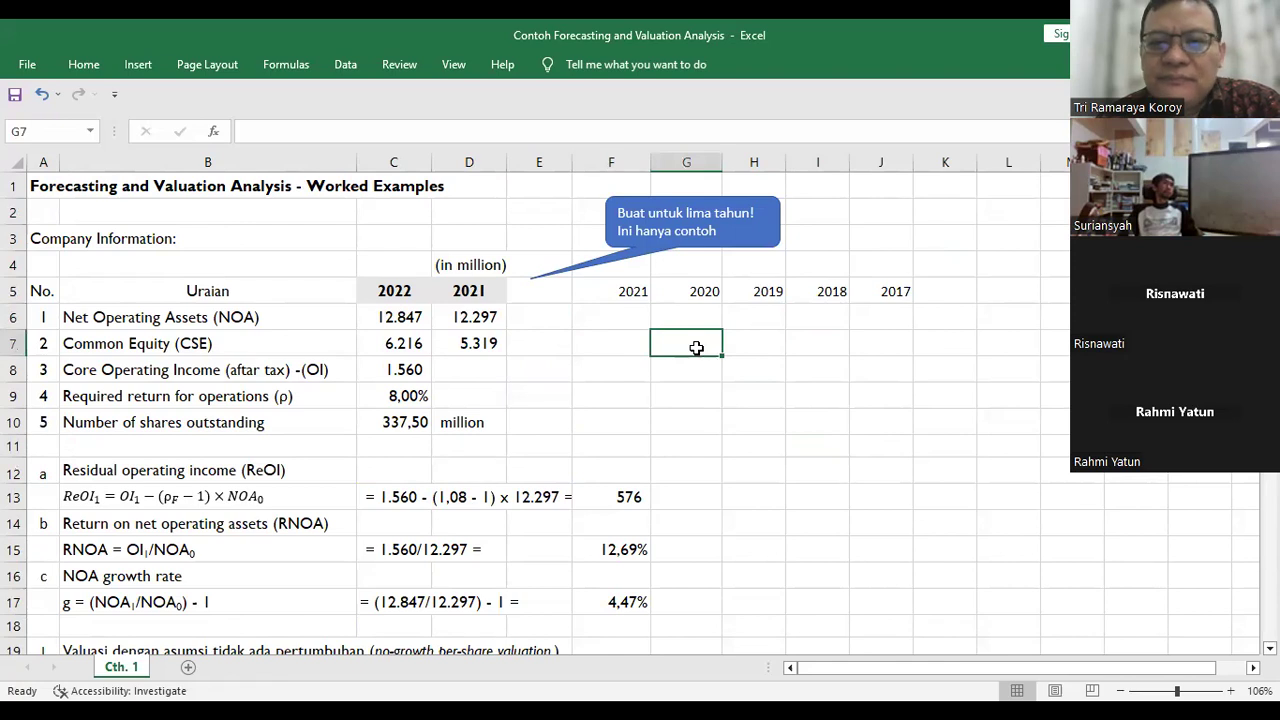
left_click(806, 360)
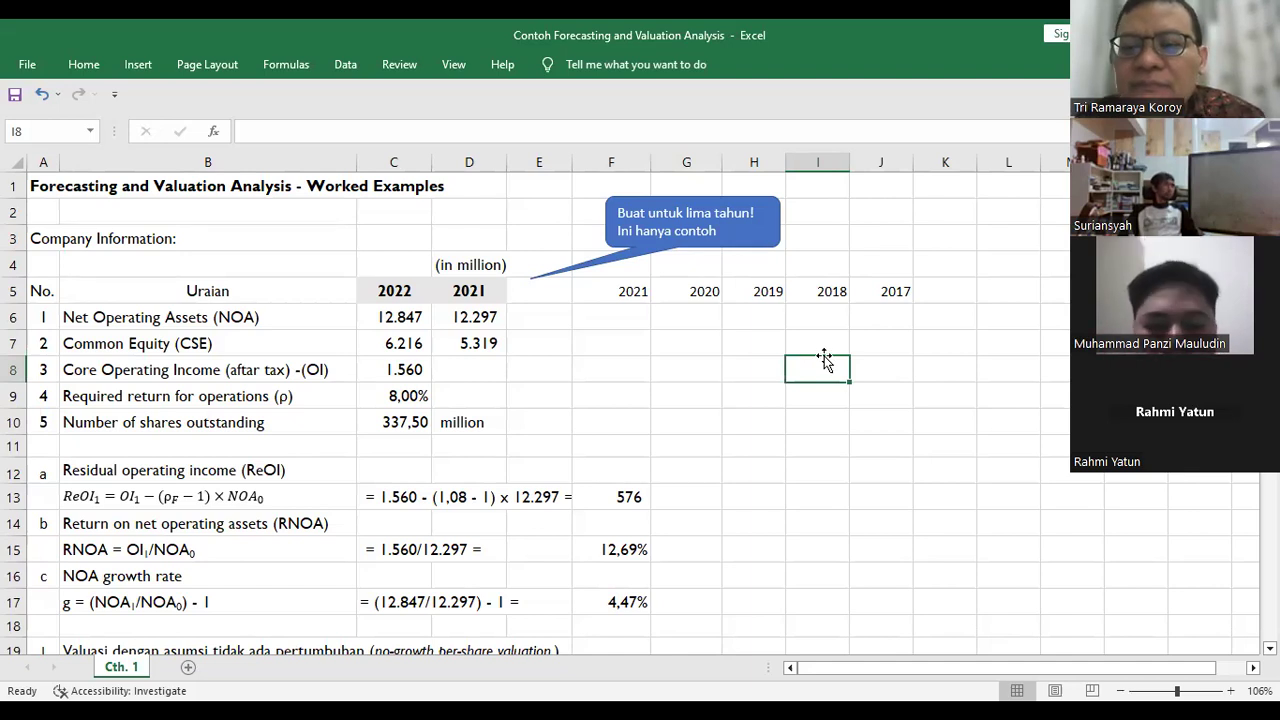
Step: Examine the Residual operating income (ReOI) calculation in C13
key("Left")
key("Down")
key("Down")
key("Down")
key("Down")
key("Down")
key("Left")
key("Left")
key("Left")
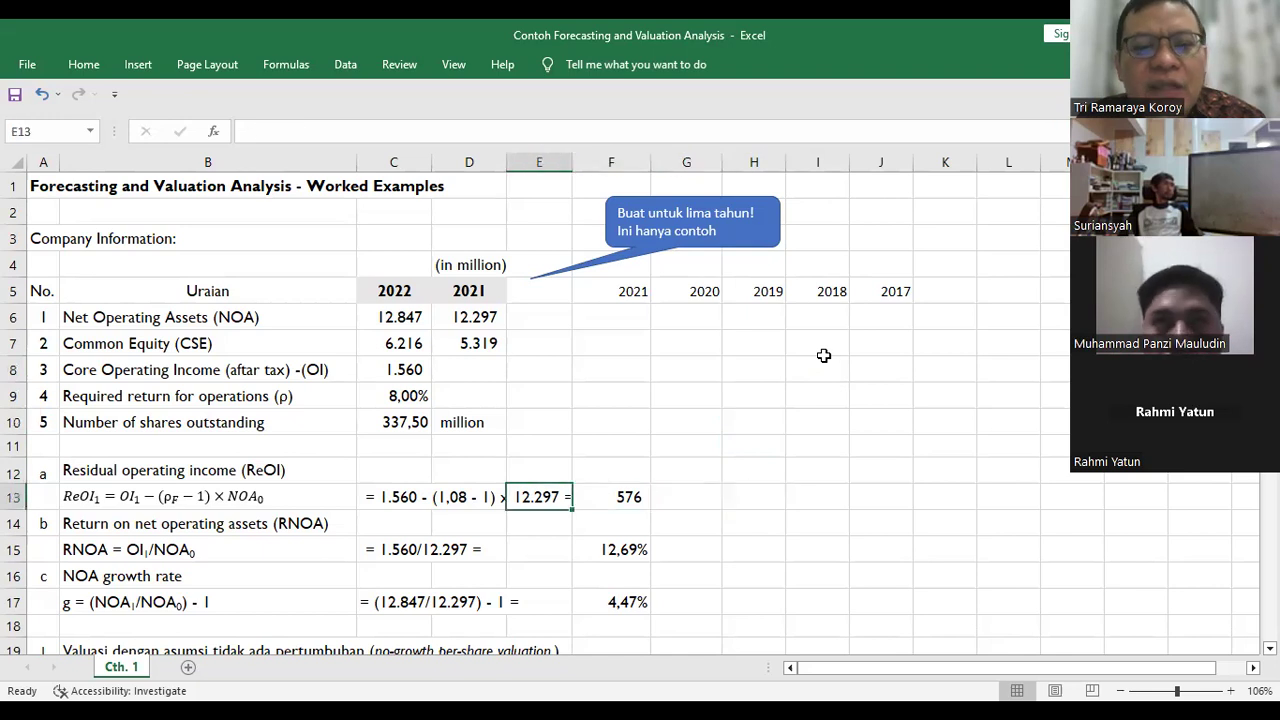
key("Left")
key("Left")
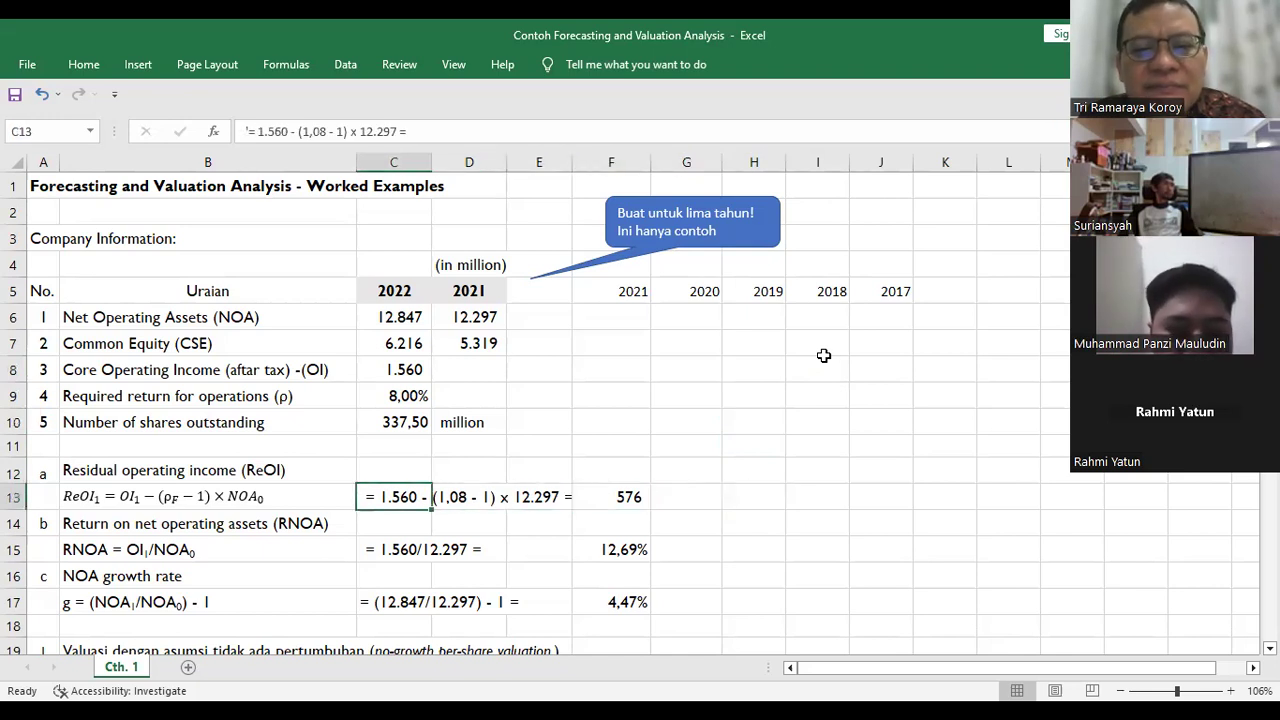
Step: Look over the shares outstanding row and the empty cells below the 2018 heading in column I, down to row 12
key("Up")
key("Up")
key("Up")
key("Right")
key("Right")
key("Right")
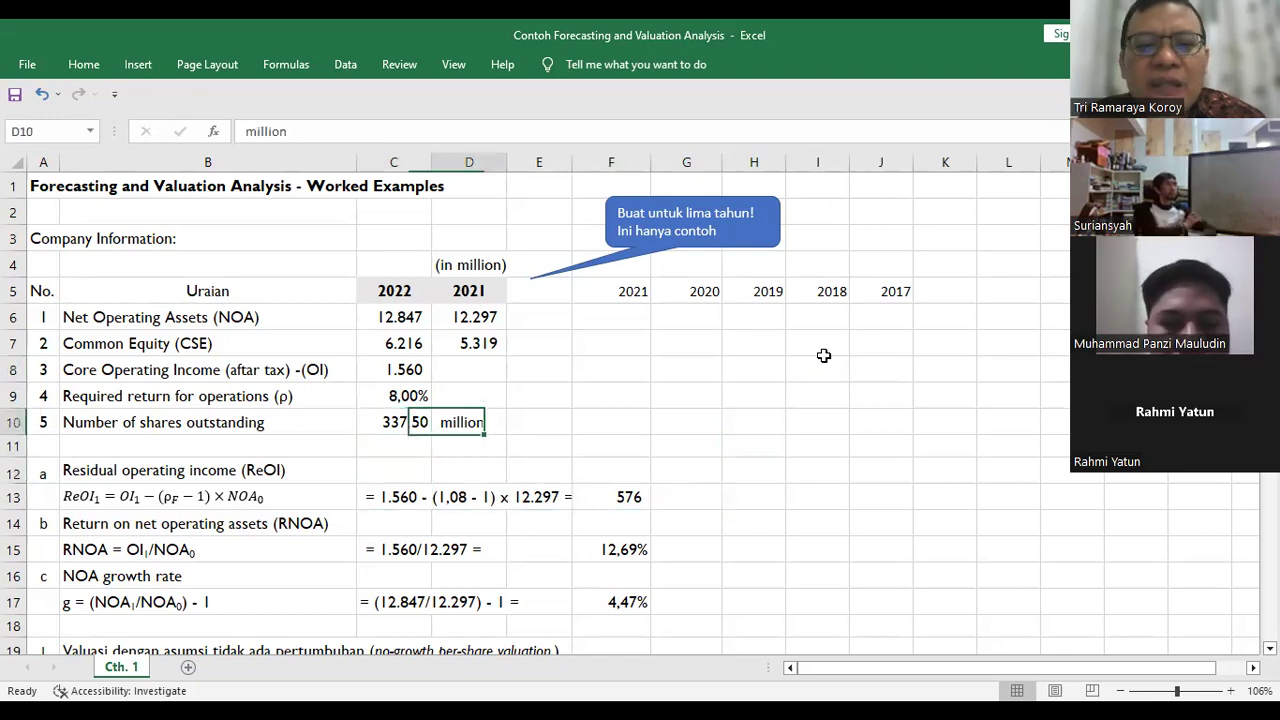
key("Right")
key("Right")
key("Right")
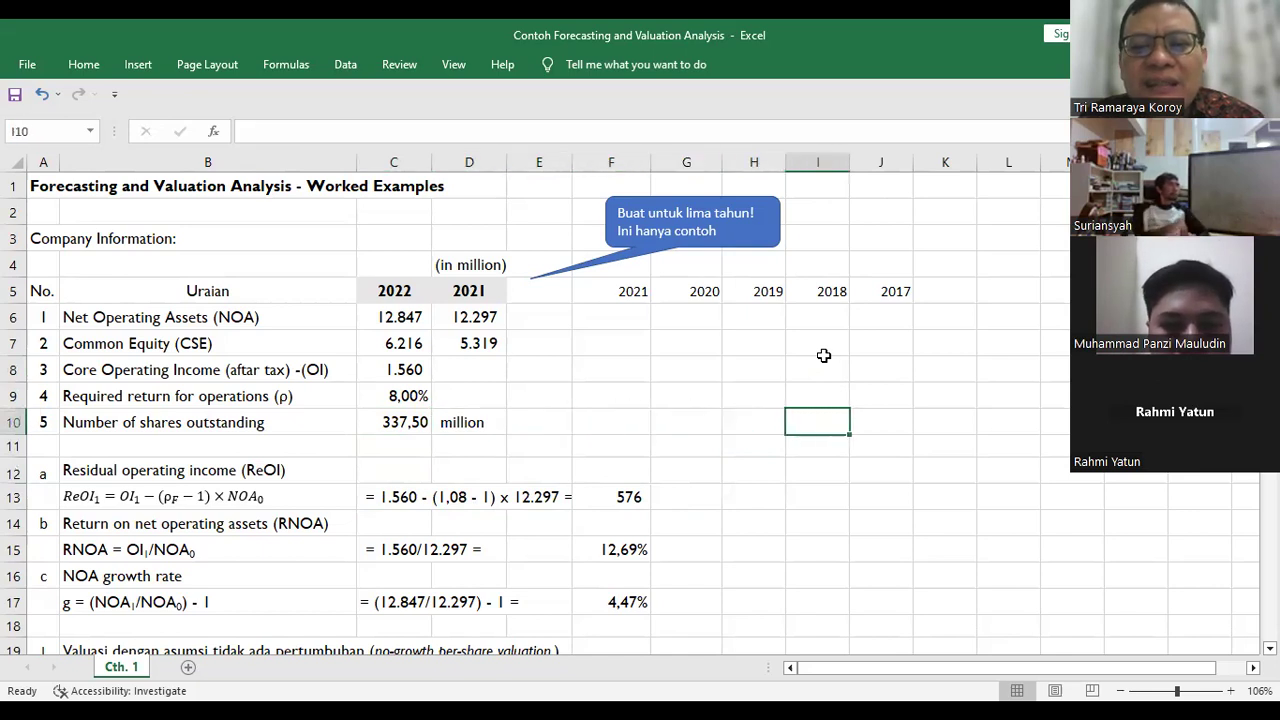
key("Up")
key("Up")
key("Up")
key("Down")
key("Down")
key("Down")
key("Down")
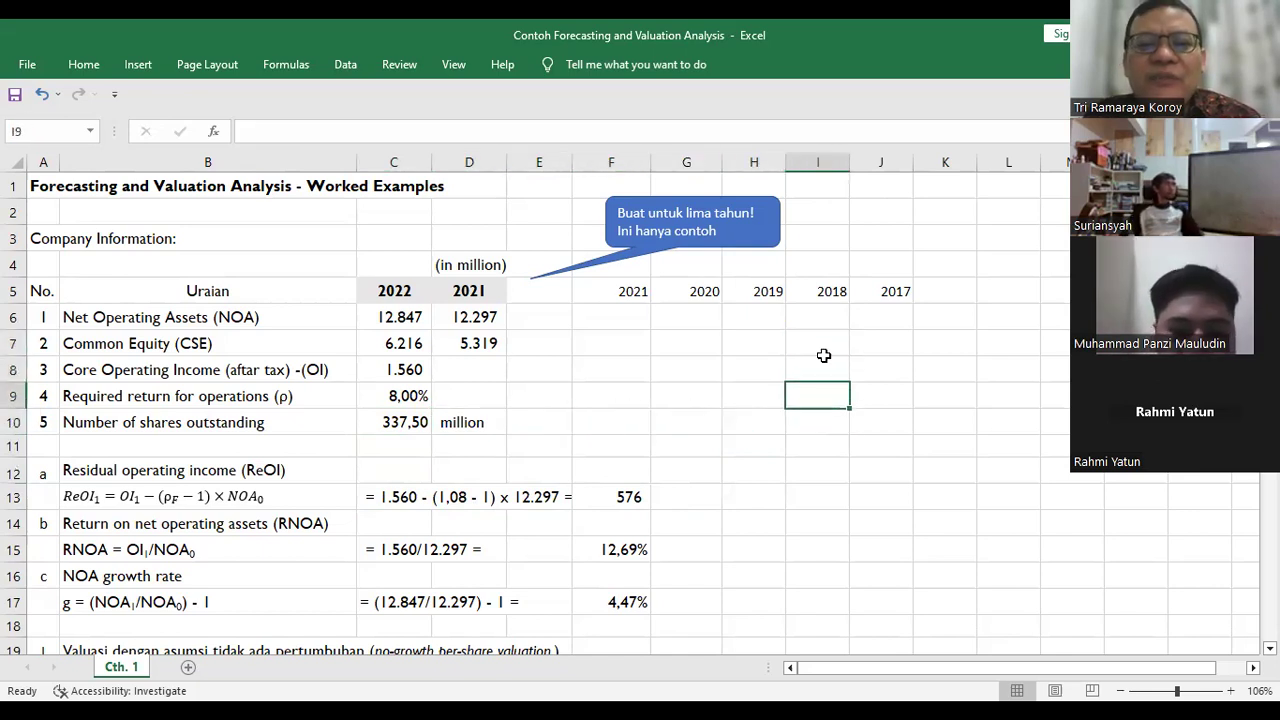
key("Down")
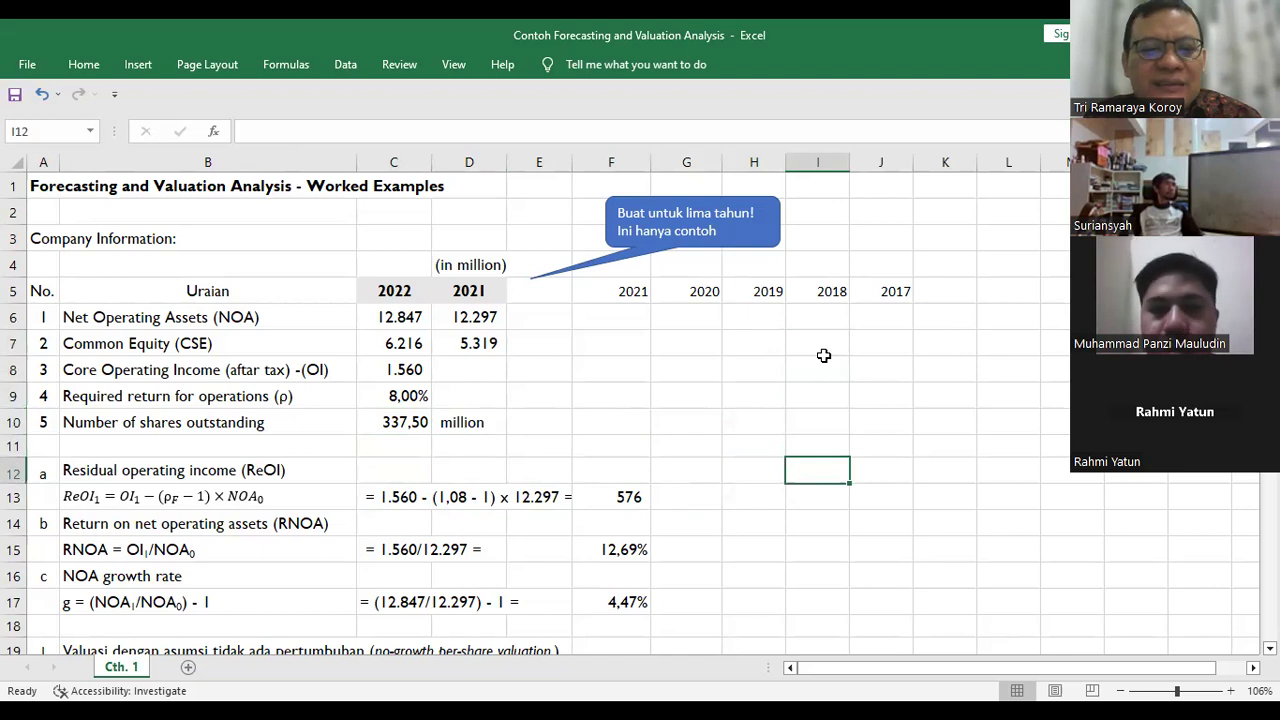
Step: Look over the ReOI, RNOA and NOA growth rate calculations in rows 12 to 17, continuing to row 20
key("Left")
key("Left")
key("Down")
key("Down")
key("Down")
key("Down")
key("Down")
key("Down")
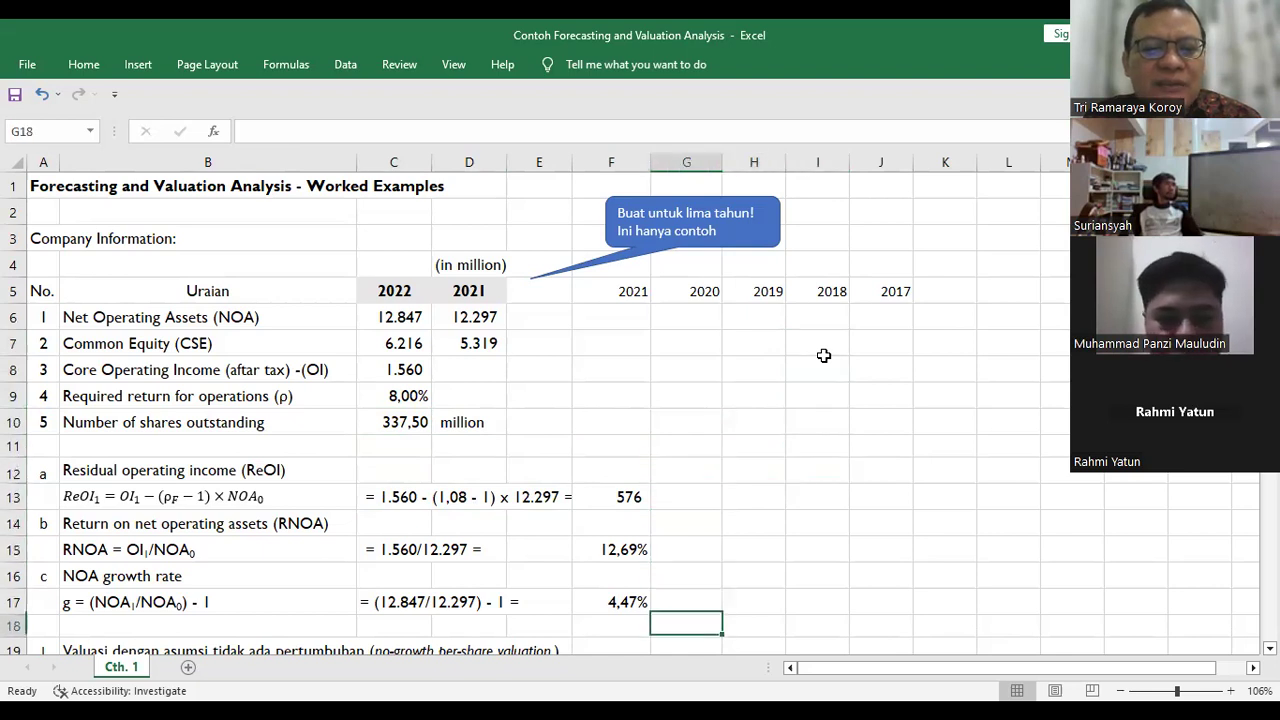
key("Down")
key("Down")
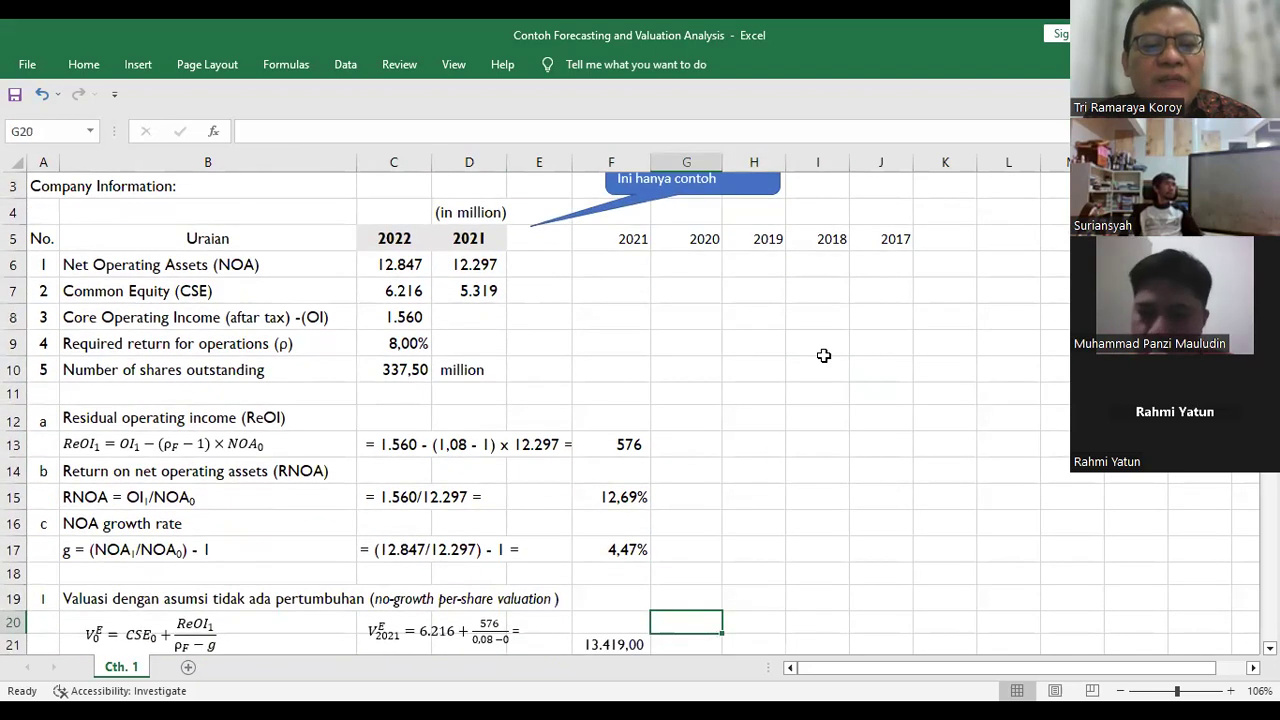
Step: Examine section I, the no-growth per-share valuation, in rows 19 to 22
key("Down")
key("Down")
key("Up")
key("Up")
key("Up")
key("Left")
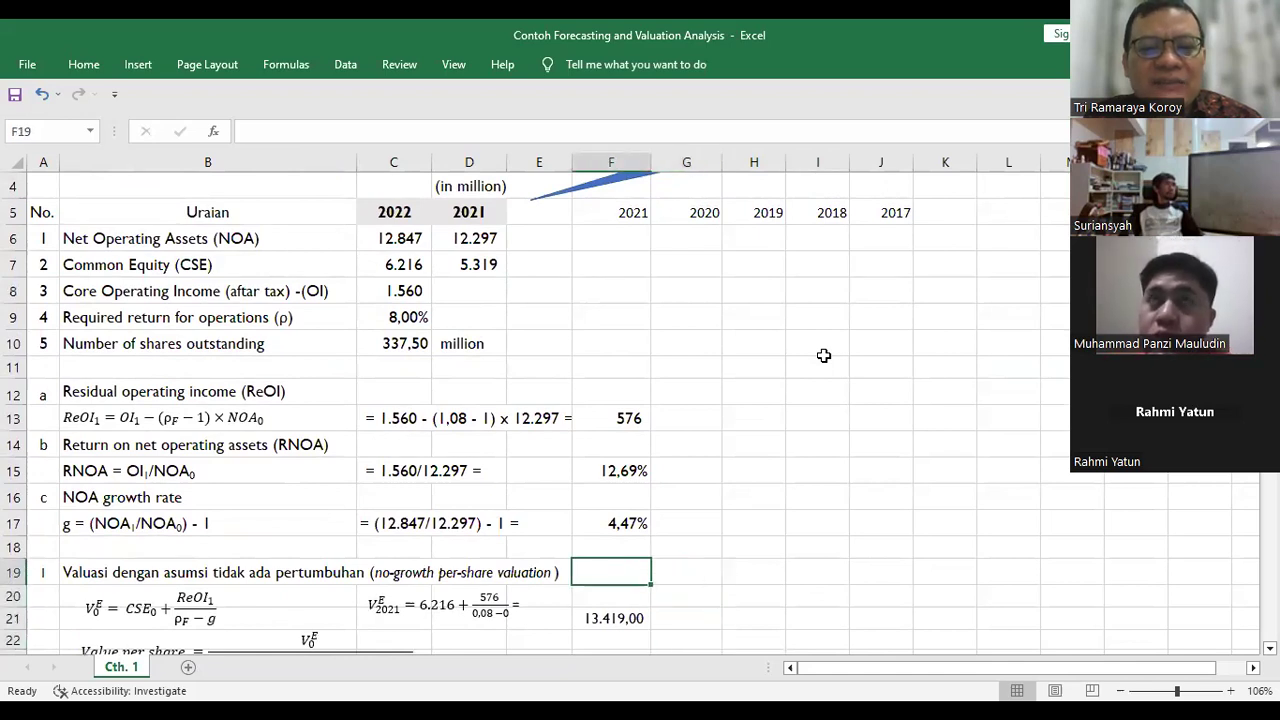
key("Left")
key("Left")
key("Down")
key("Down")
key("Down")
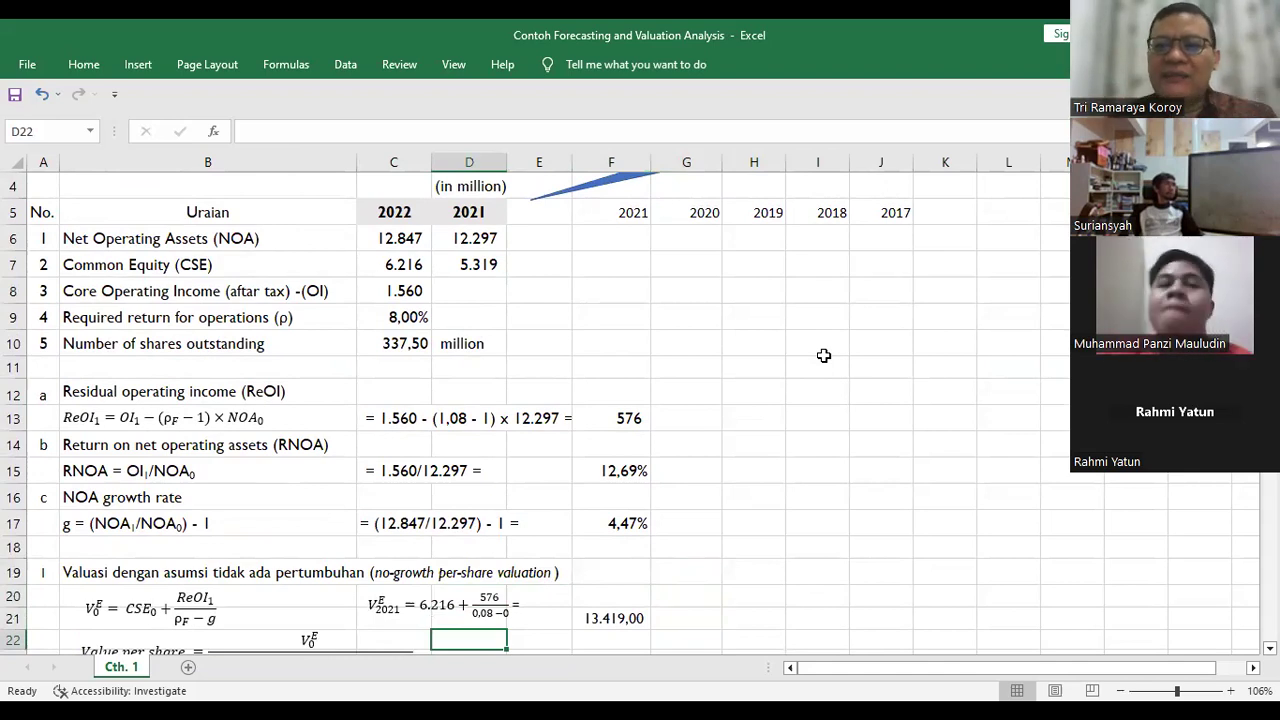
Step: Return to the Residual operating income heading in B12 and review the ReOI and RNOA formulas below it
left_click(128, 386)
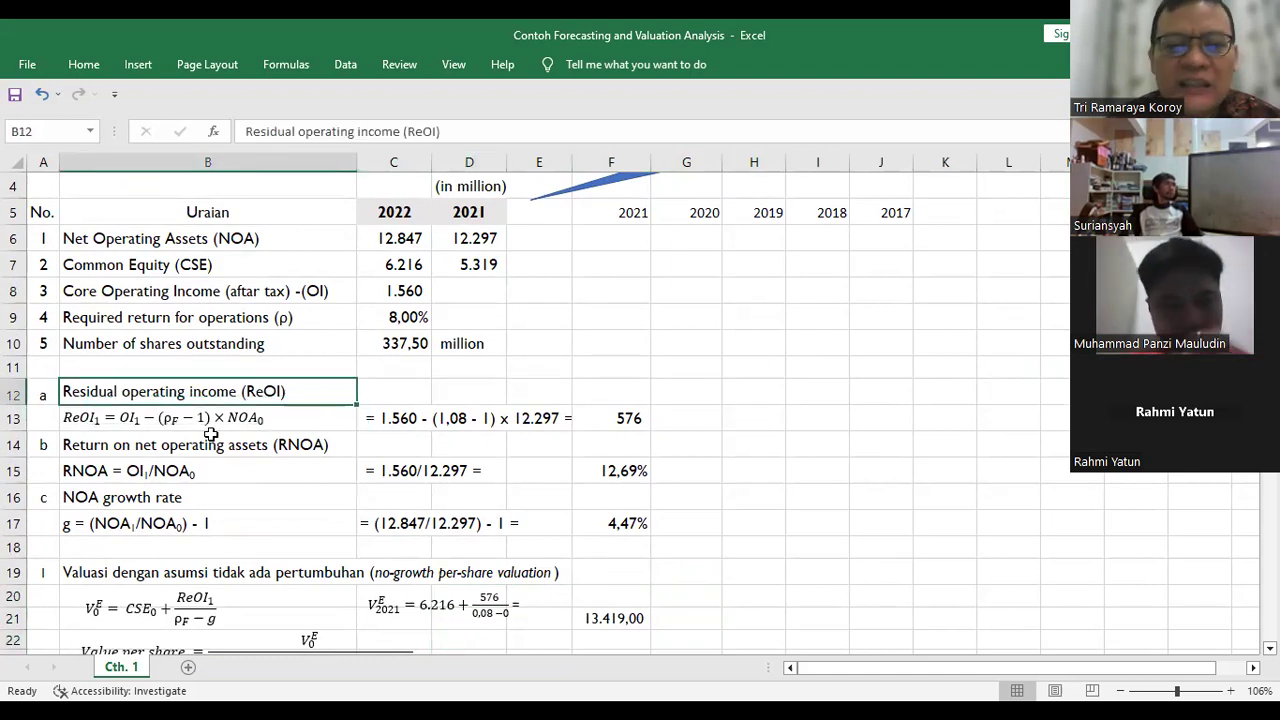
key("Down")
key("Down")
key("Down")
key("Down")
key("Down")
key("Down")
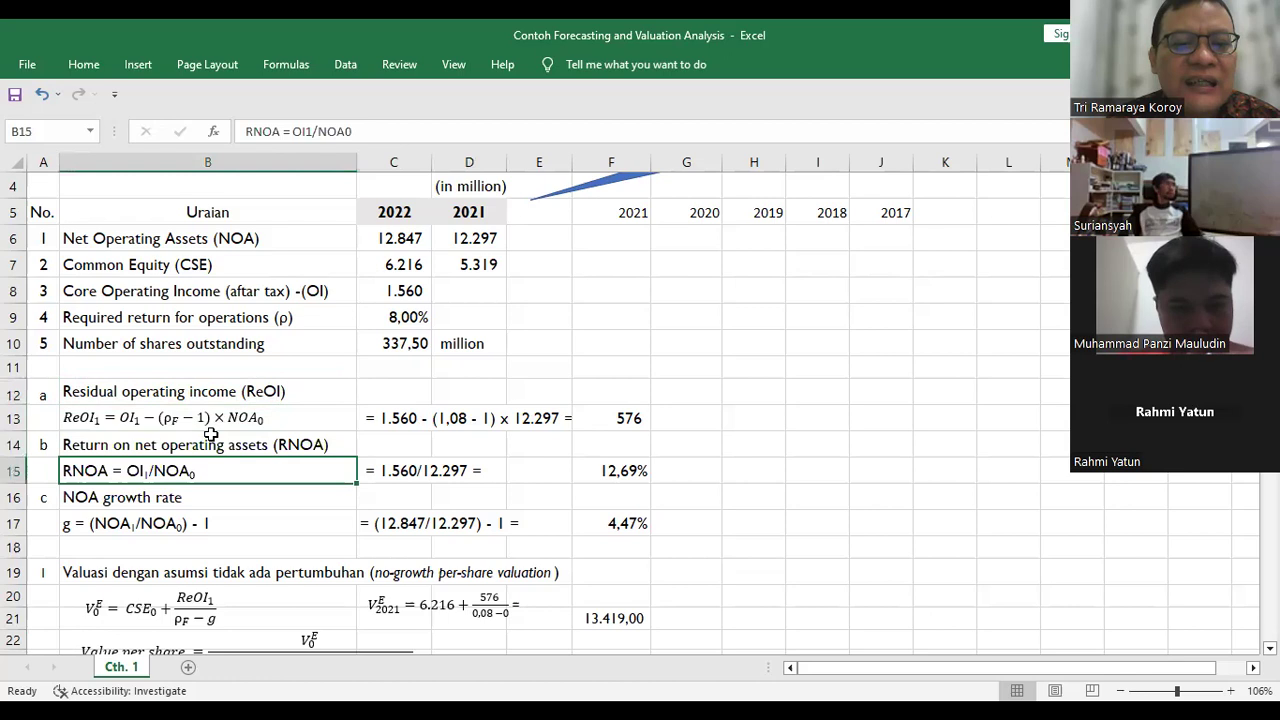
Step: Review the NOA growth rate and value-per-share formulas in column B, down to the section II growth forecasts valuation
key("Down")
key("Down")
key("Down")
key("Down")
key("Down")
key("Down")
key("Down")
key("Down")
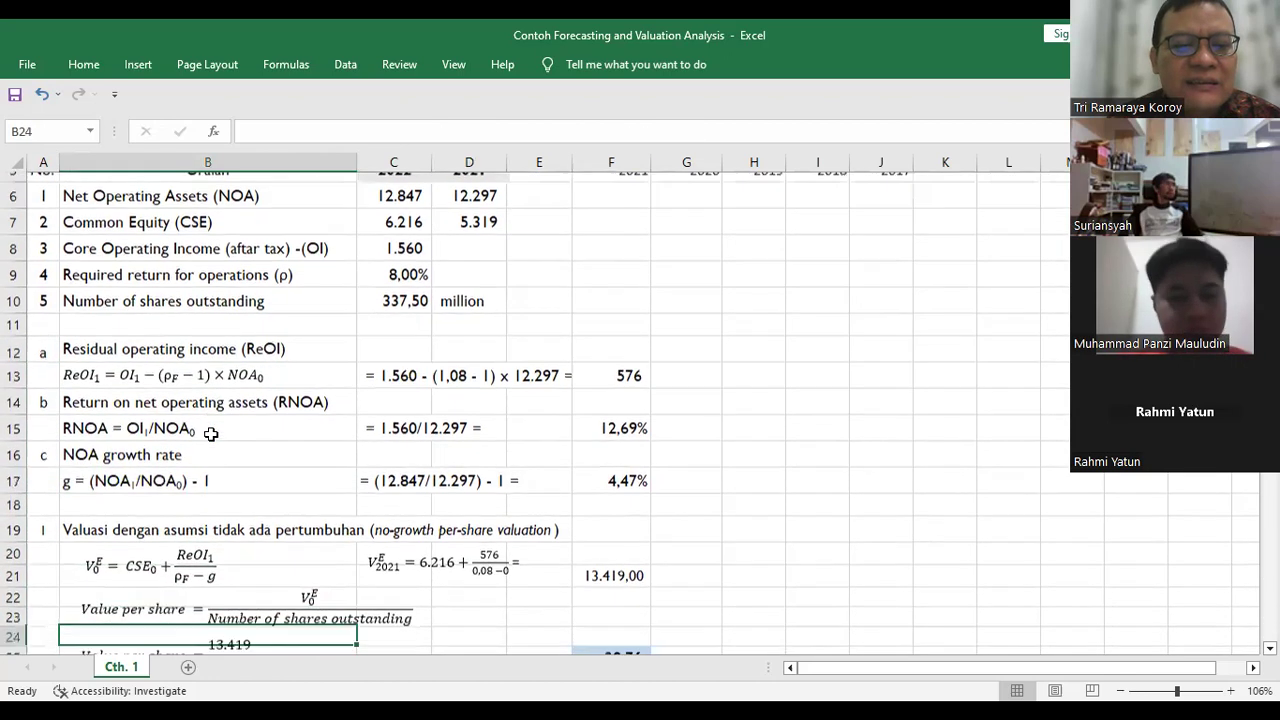
key("Down")
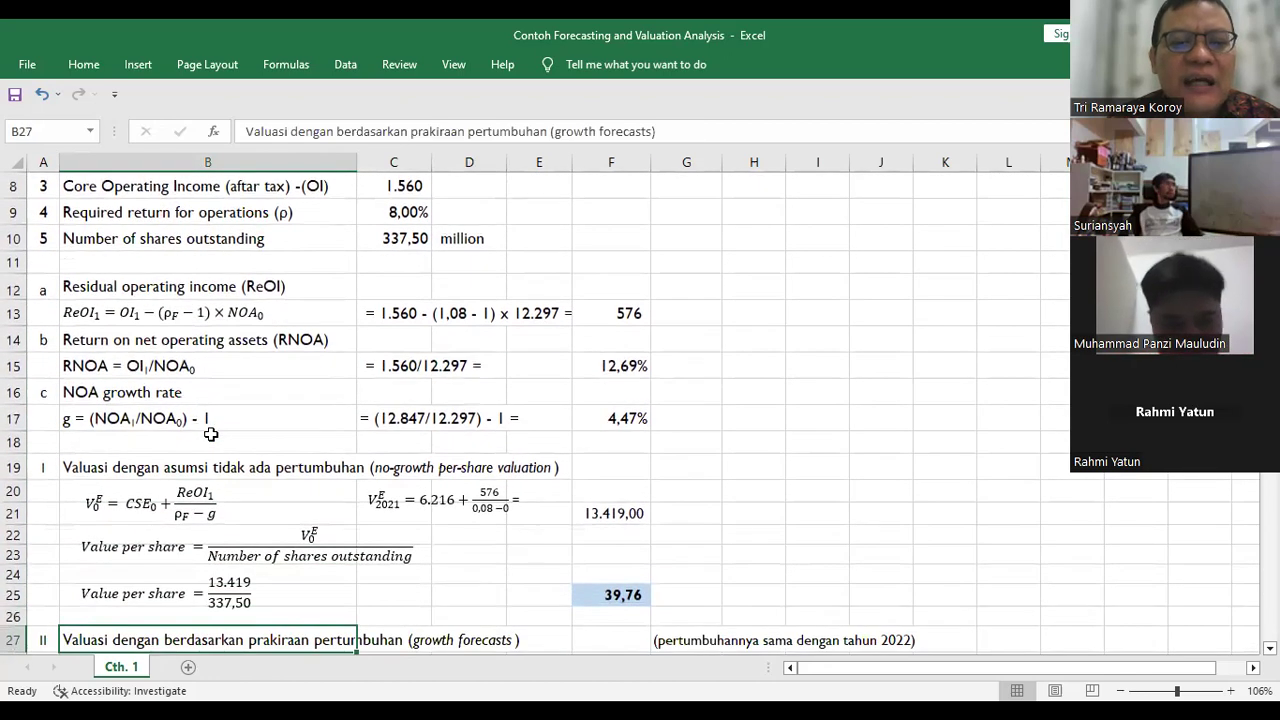
key("Up")
key("Down")
key("Down")
Step: Look over the growth-based valuation and the section III forecast assumptions, down to the first rows of the pro forma financial statement
left_click(793, 440)
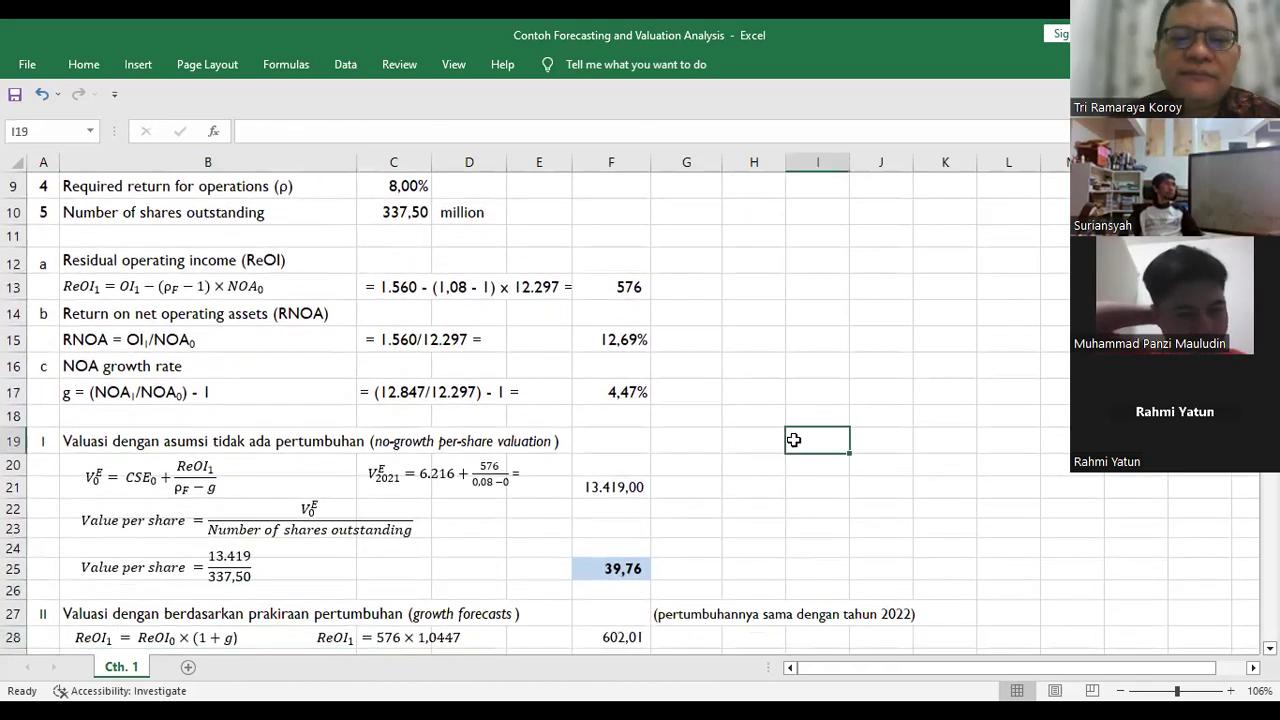
scroll(893, 420, "down", 3)
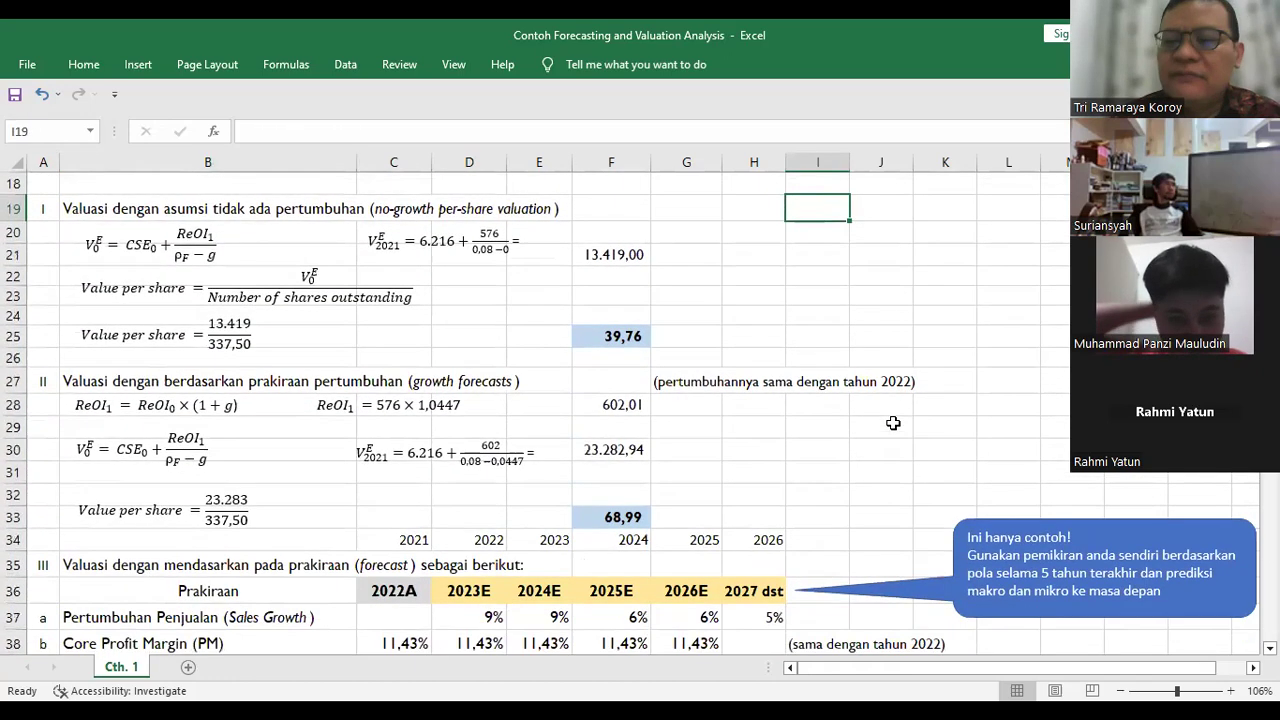
scroll(893, 423, "down", 4)
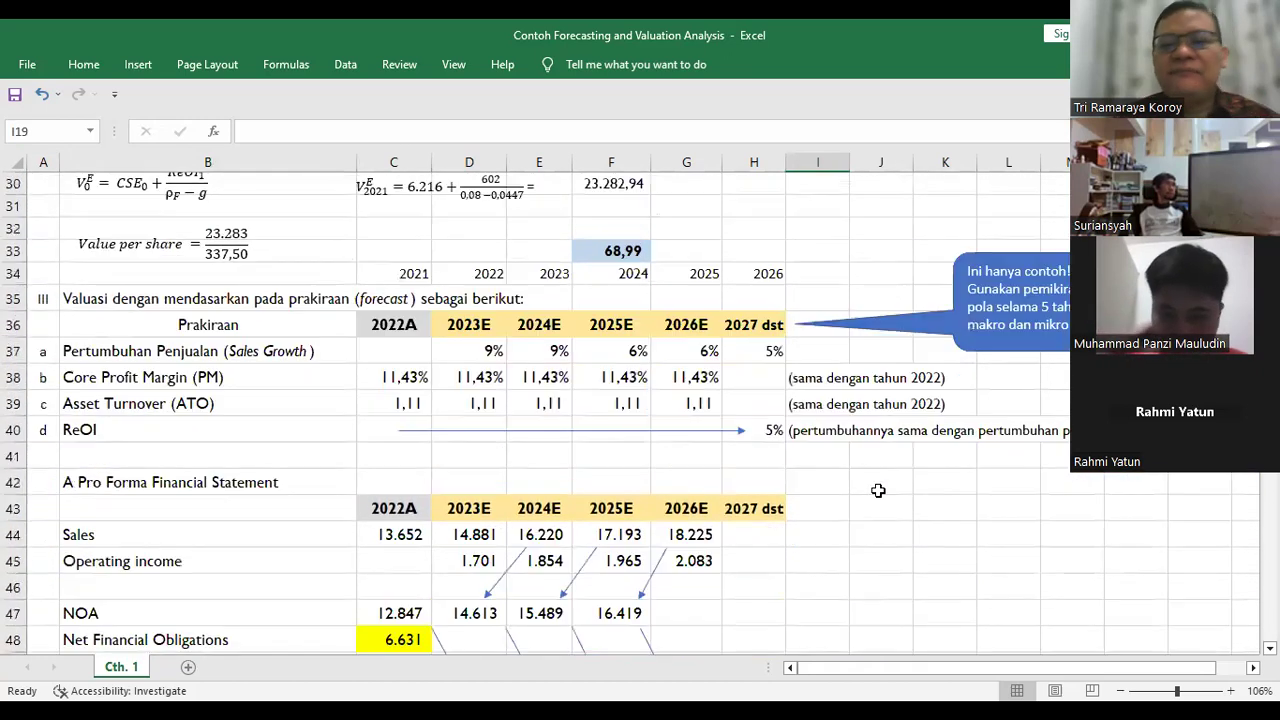
left_click(876, 516)
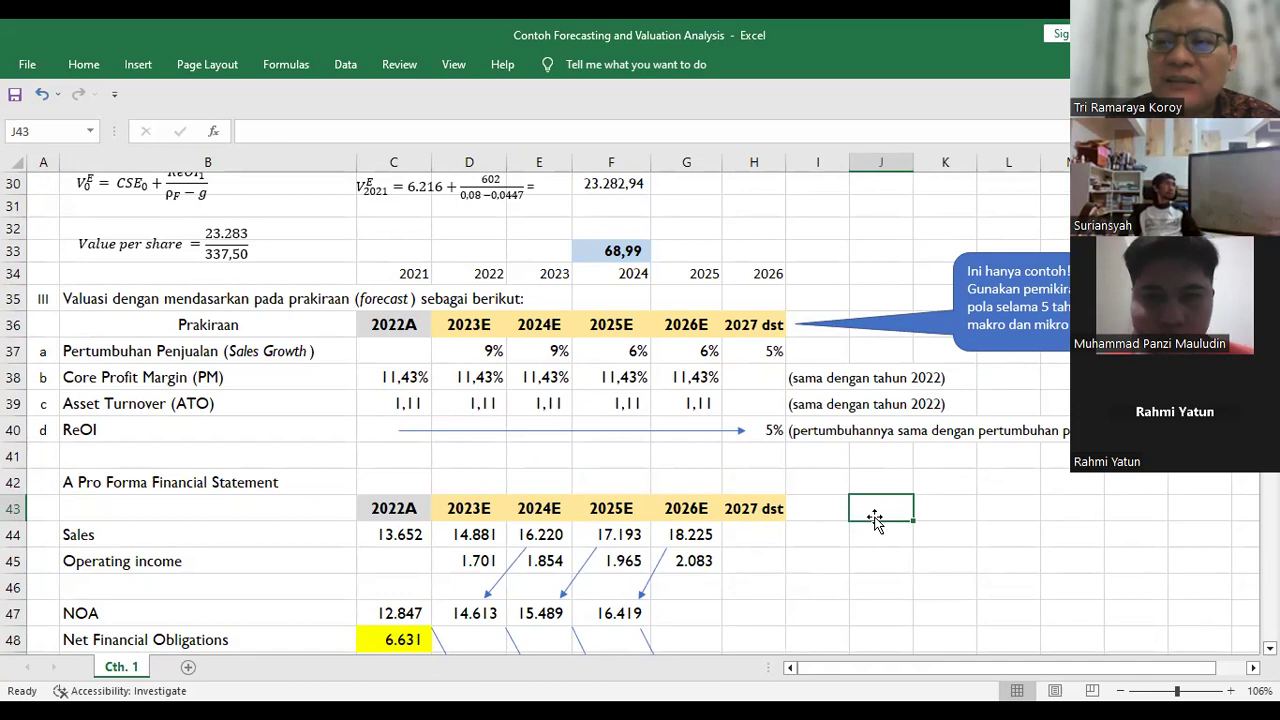
left_click_drag(857, 610, 860, 586)
left_click(822, 533)
left_click(796, 580)
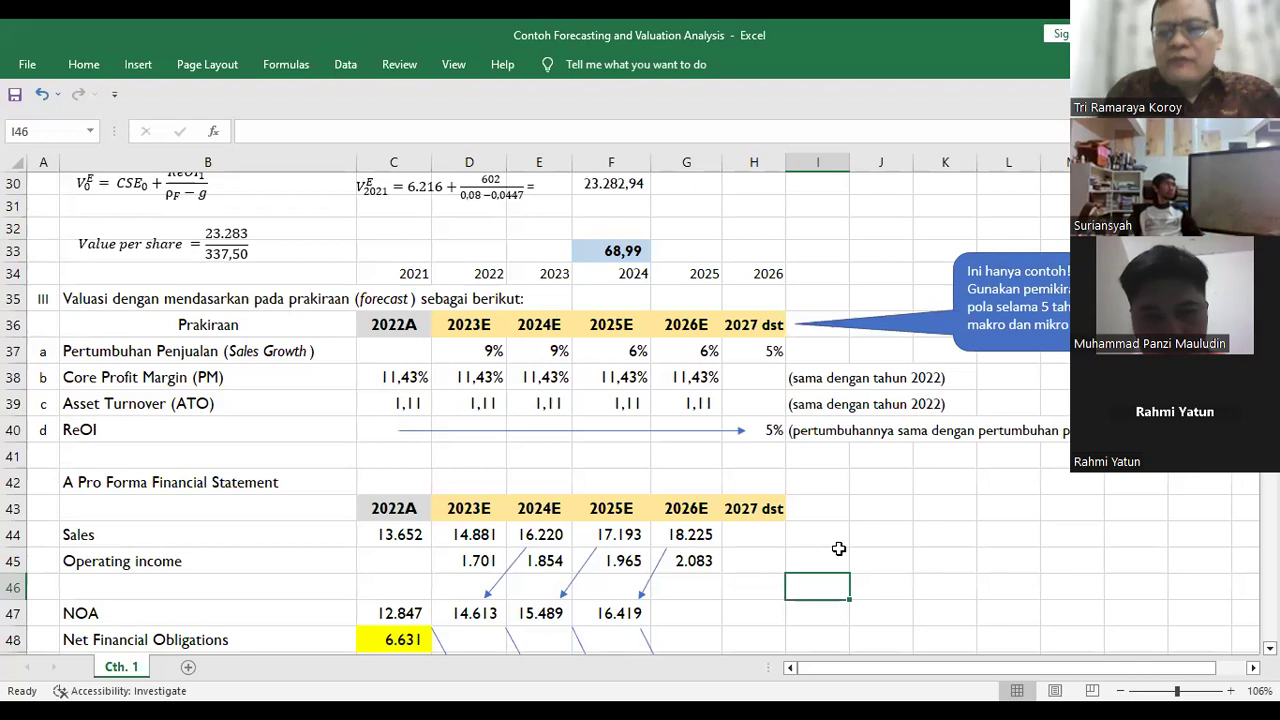
Step: Examine the pro forma rows from NOA and Net Financial Obligations through ReOI and the discount rate to PV of ReOI
key("Down")
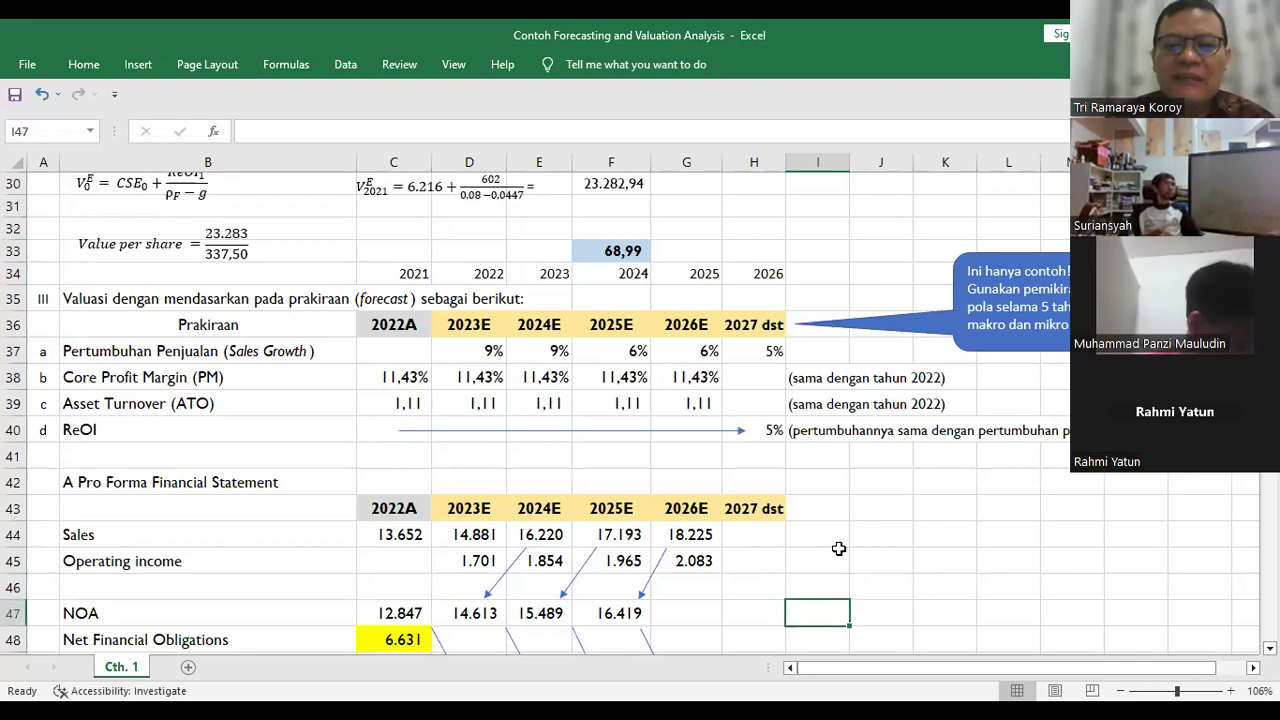
key("Left")
key("Down")
key("Down")
key("Down")
key("Down")
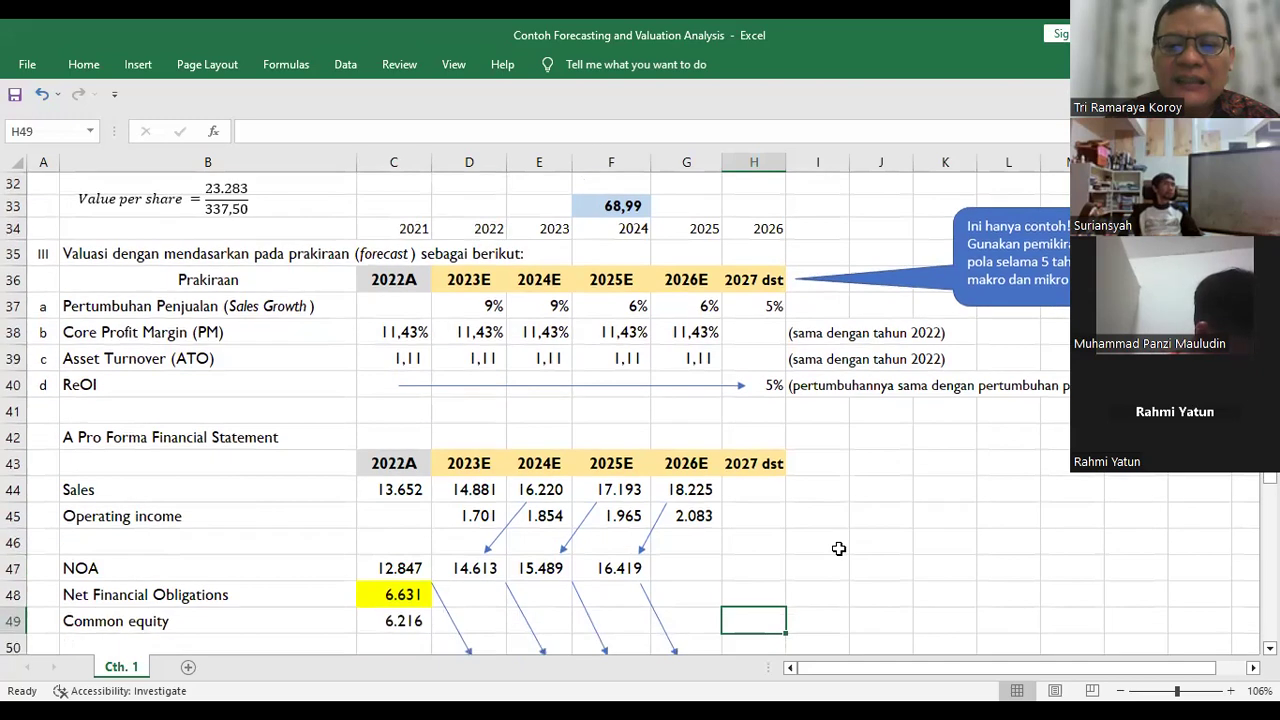
key("Down")
key("Down")
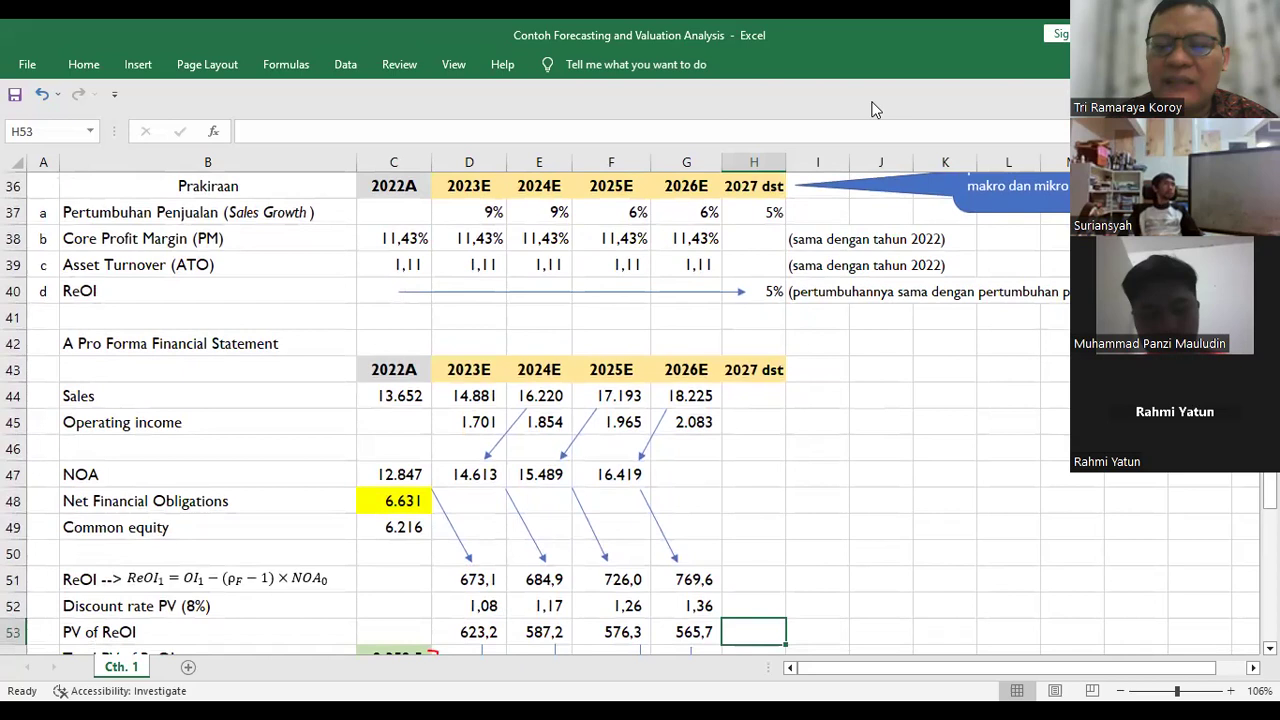
left_click(826, 498)
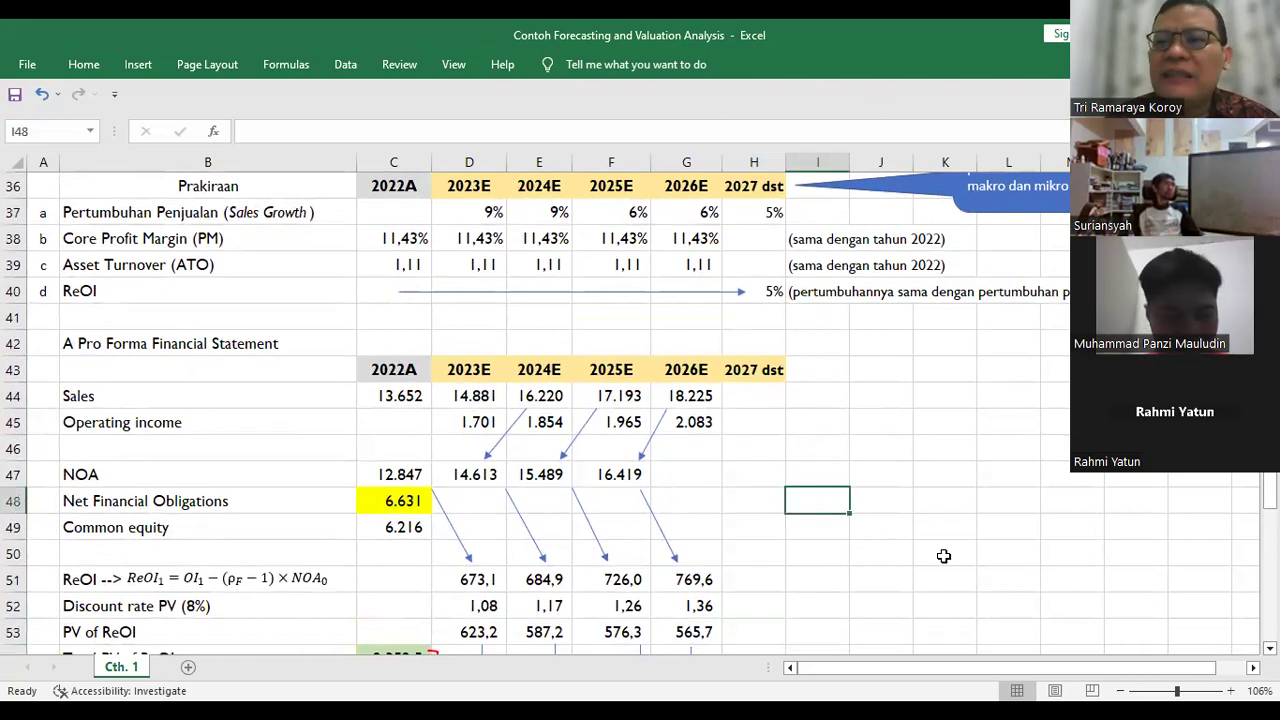